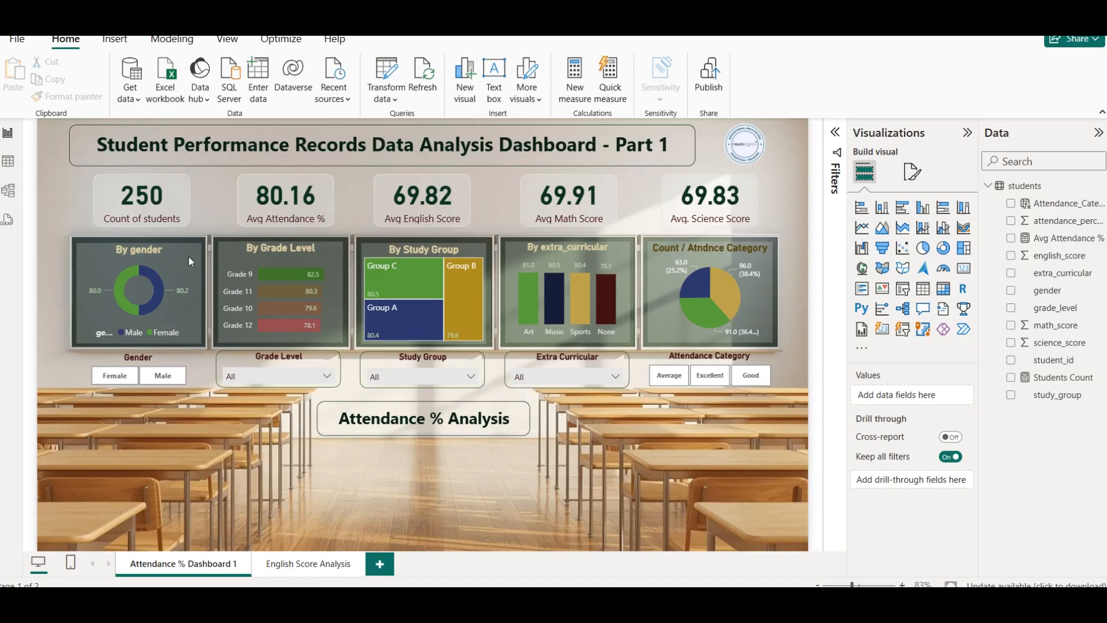
Inspect the Attendance_Category column formula and the Students Count measure in the data table, and return to the report.
{"action": "left_click", "coordinate": [10, 173]}
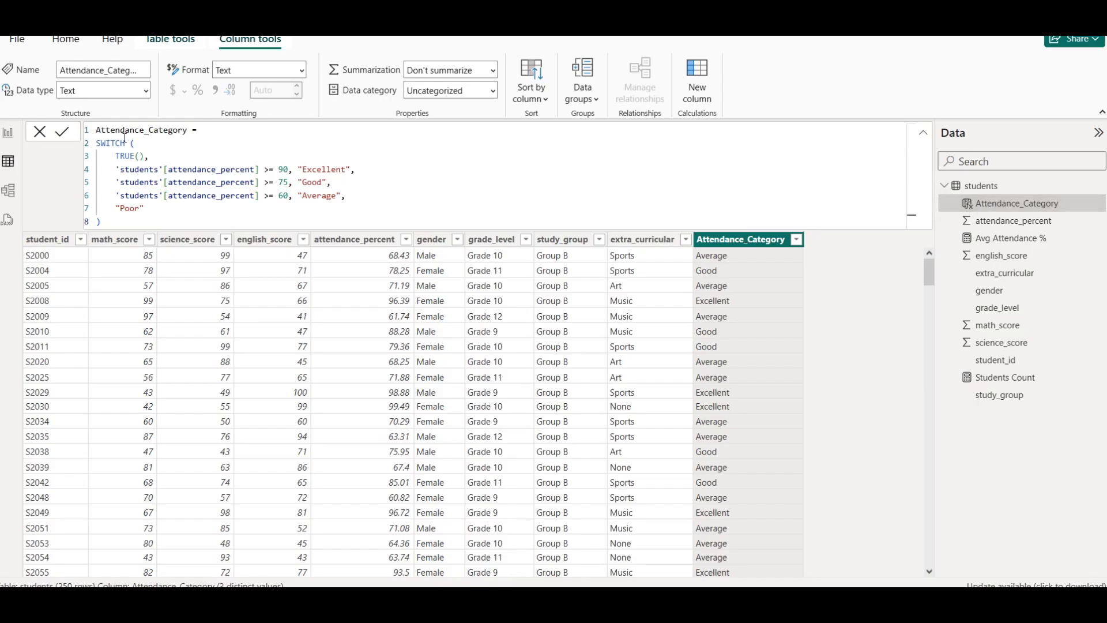
{"action": "left_click", "coordinate": [1002, 378]}
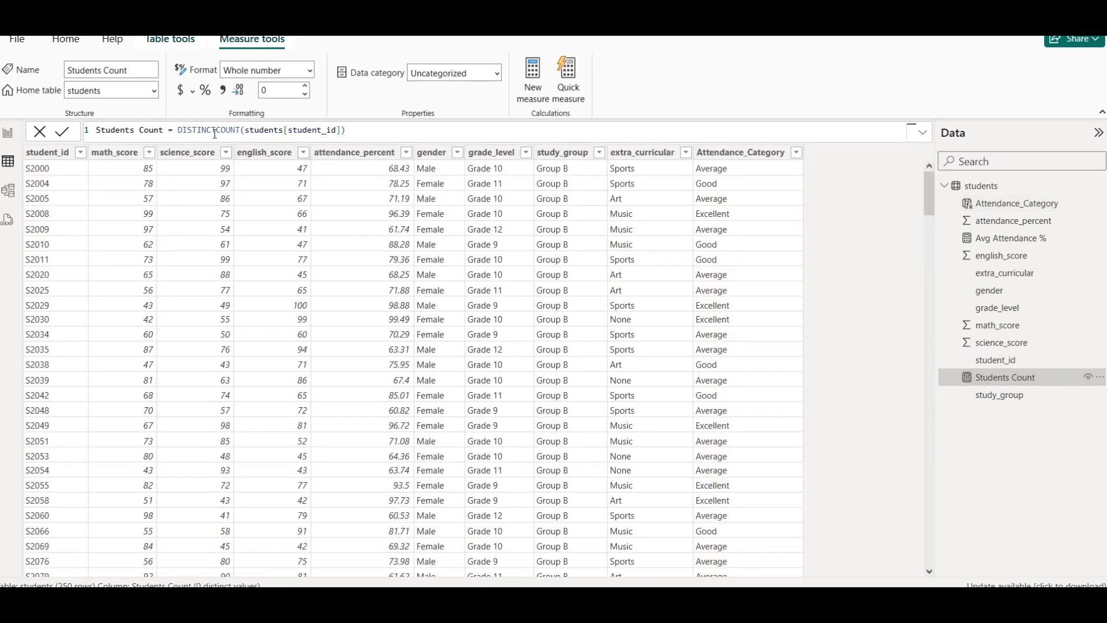
{"action": "left_click", "coordinate": [7, 133]}
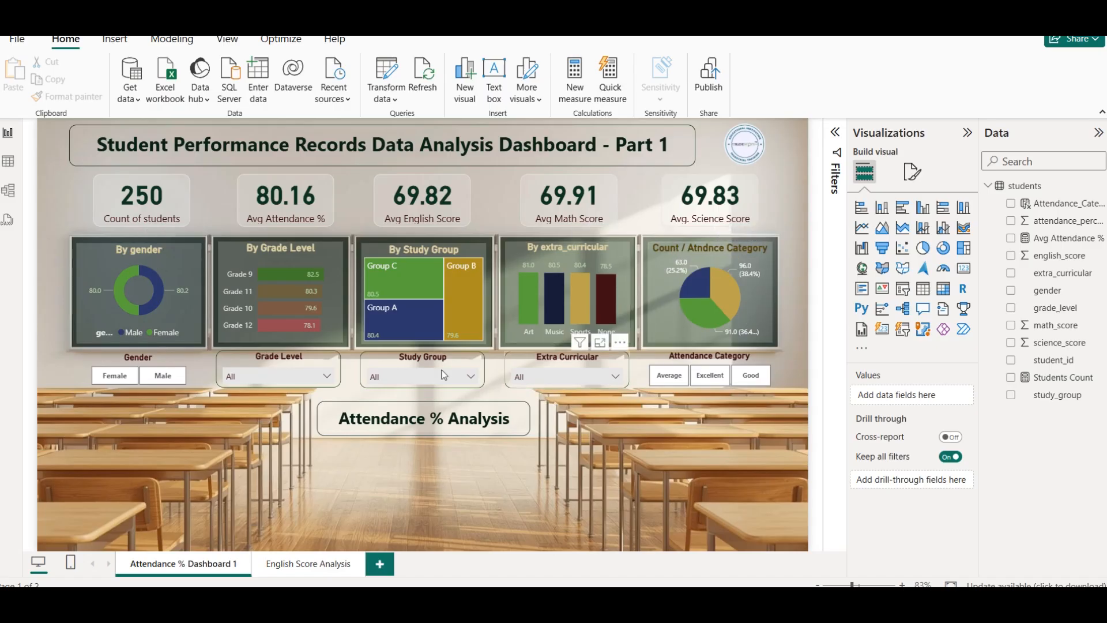
Test the Gender slicer with Male and the Grade Level slicer with Grade 12, clearing each selection.
{"action": "left_click", "coordinate": [143, 379]}
{"action": "left_click", "coordinate": [143, 383]}
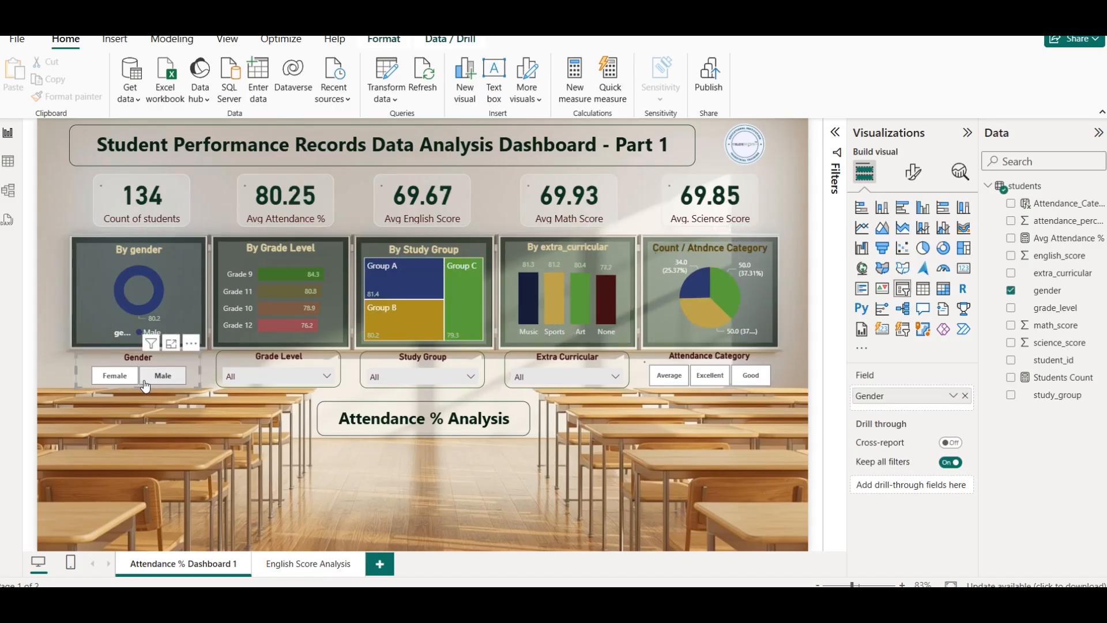
{"action": "left_click", "coordinate": [241, 378]}
{"action": "left_click", "coordinate": [273, 283]}
{"action": "left_click", "coordinate": [274, 283]}
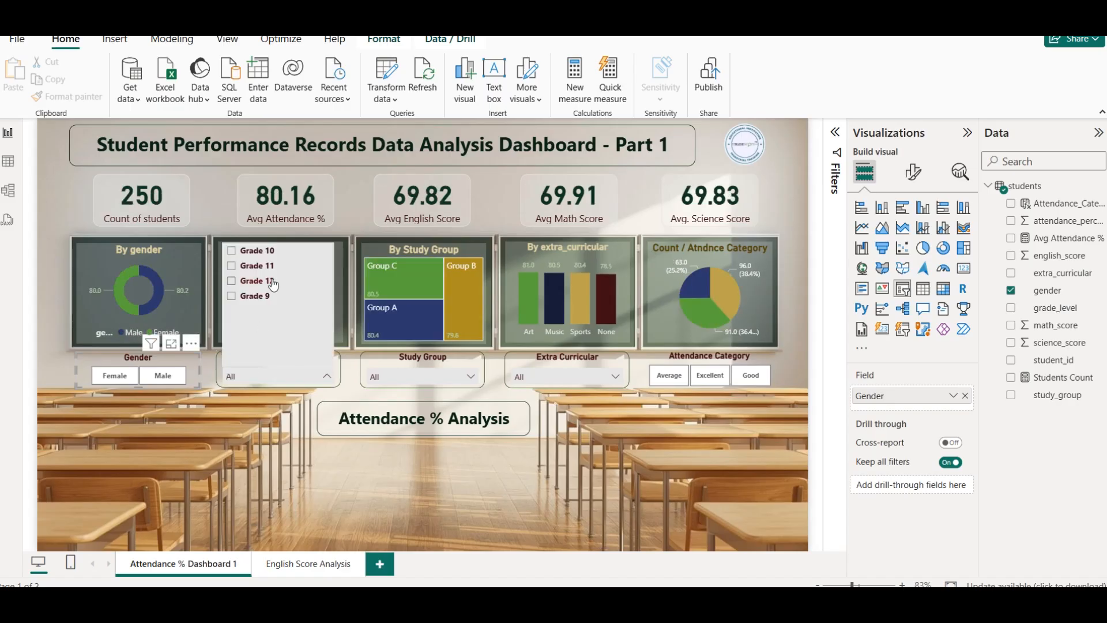
Test the Study Group slicer with Group C and the Extra Curricular slicer with Music, clearing each selection.
{"action": "left_click", "coordinate": [376, 377]}
{"action": "left_click", "coordinate": [399, 283]}
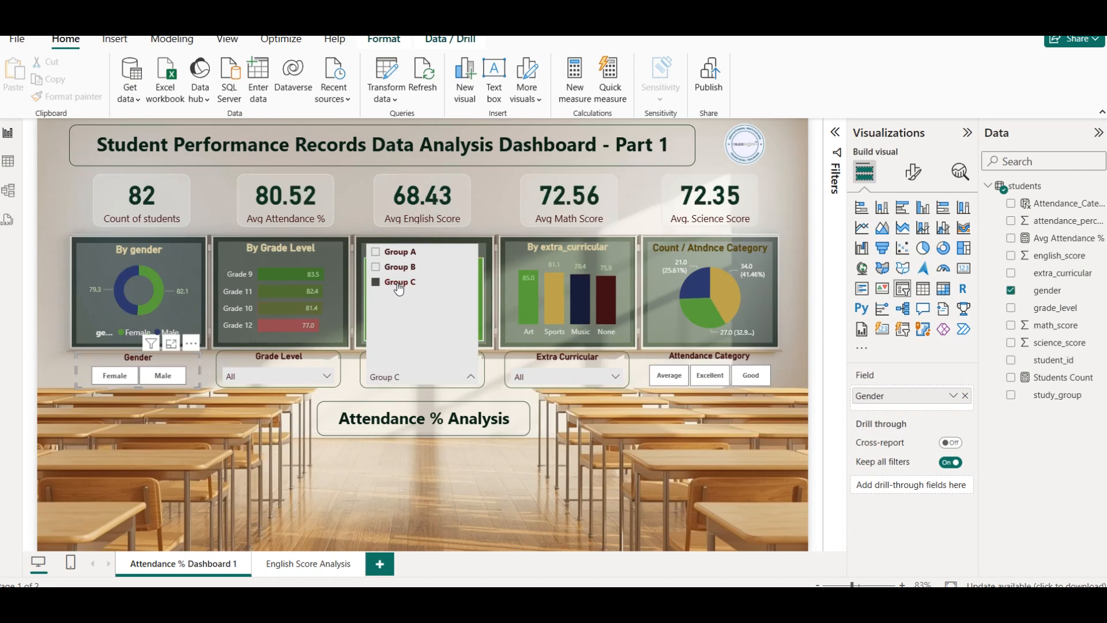
{"action": "left_click", "coordinate": [398, 286]}
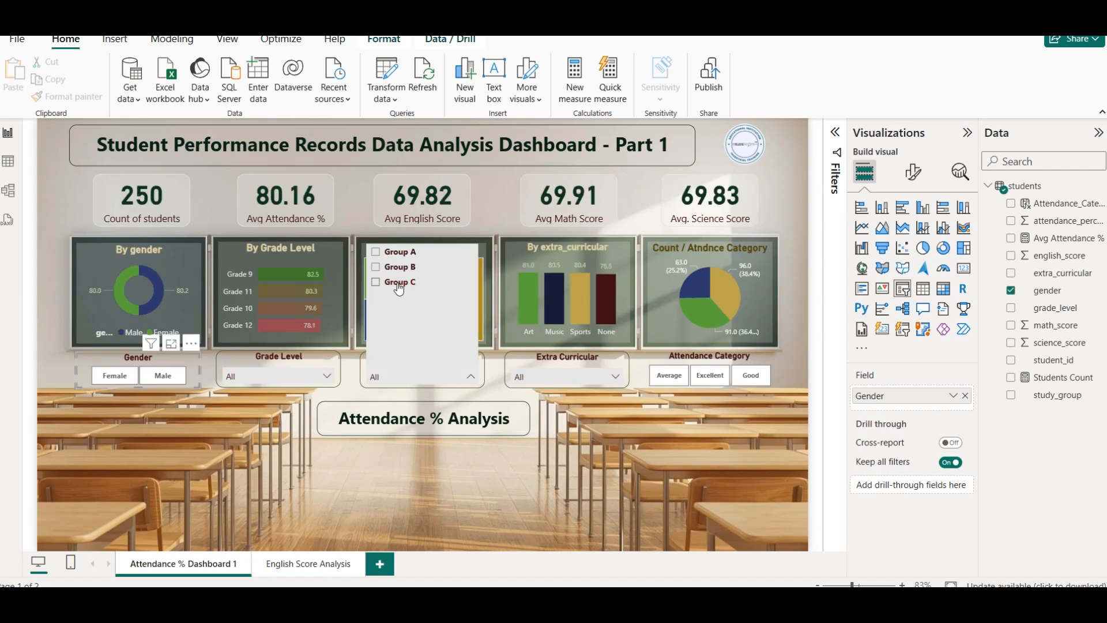
{"action": "left_click", "coordinate": [565, 375]}
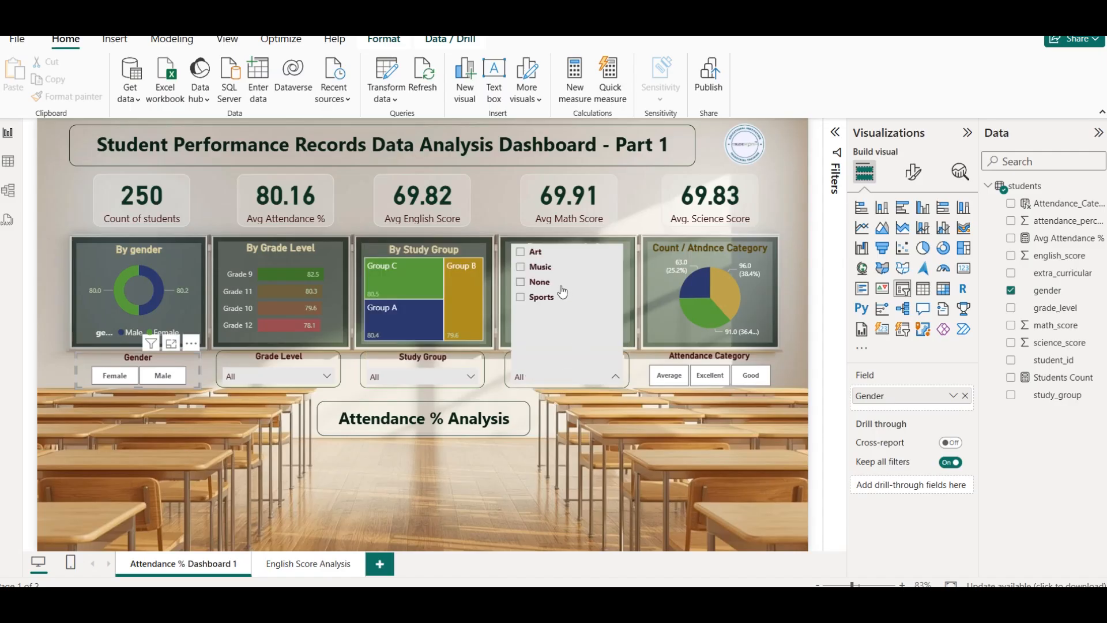
{"action": "left_click", "coordinate": [544, 270]}
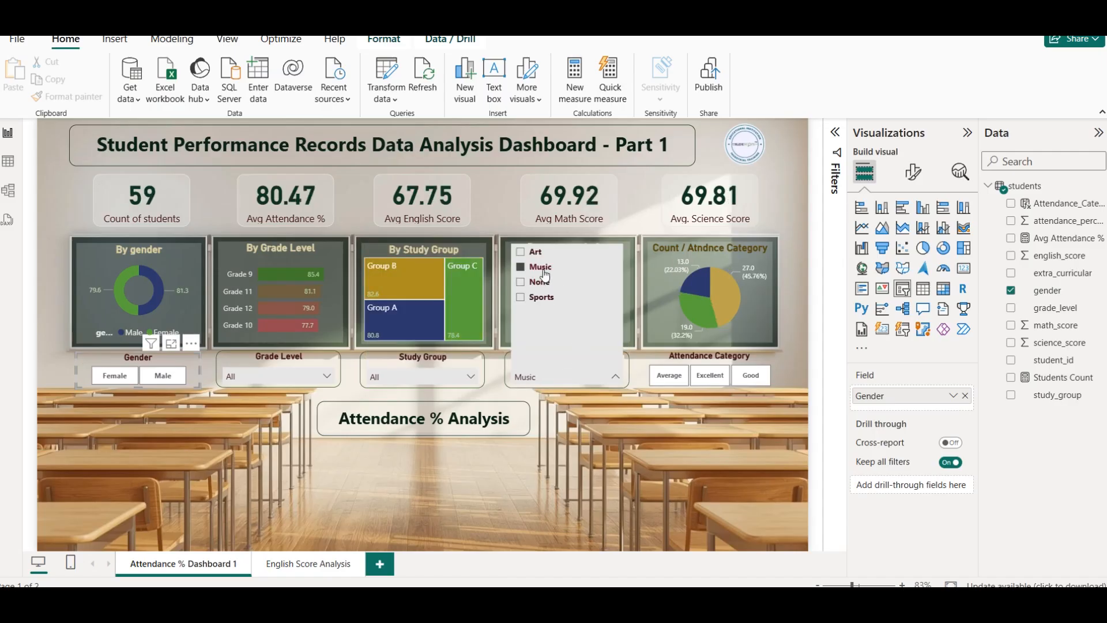
{"action": "left_click", "coordinate": [543, 269]}
Filter the dashboard by the Excellent attendance category twice to compare the averages, clearing the filter each time.
{"action": "left_click", "coordinate": [710, 376]}
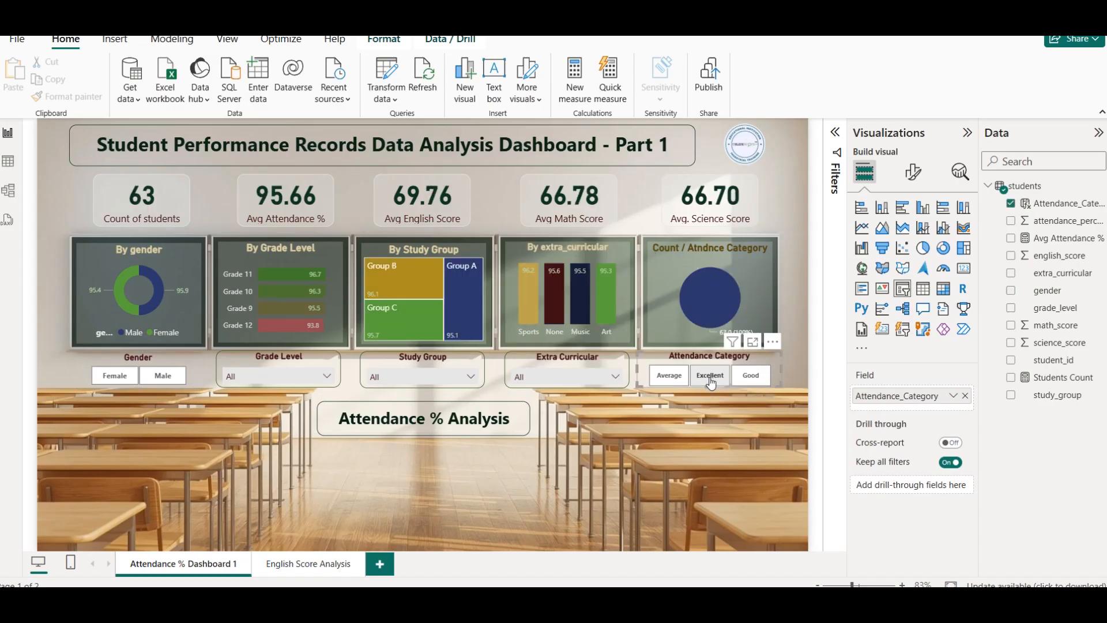
{"action": "left_click", "coordinate": [711, 380]}
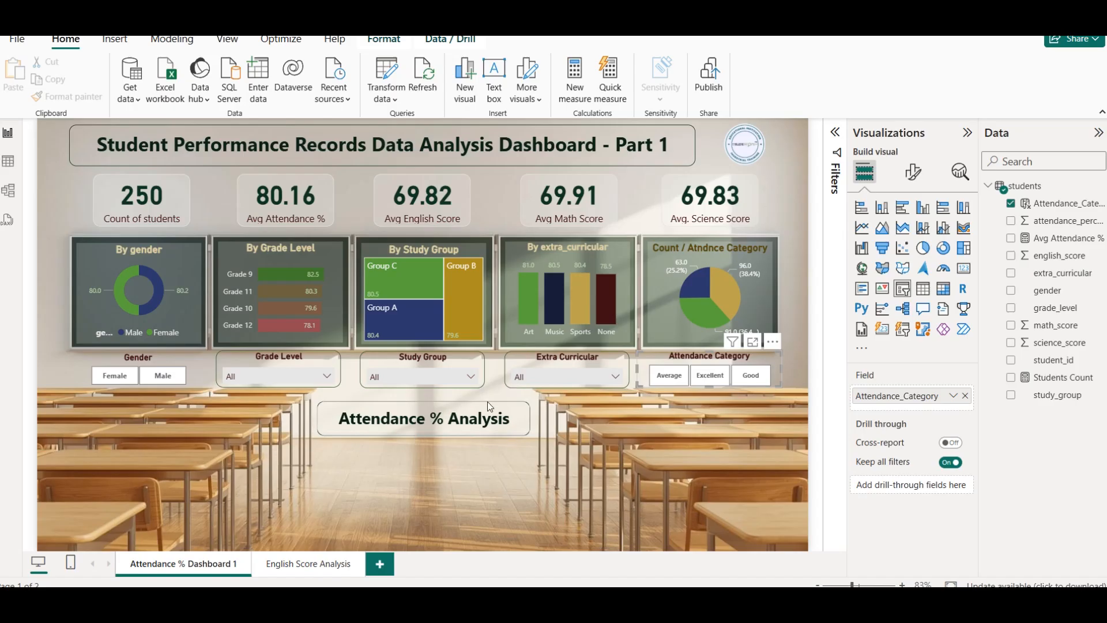
{"action": "left_click", "coordinate": [711, 381]}
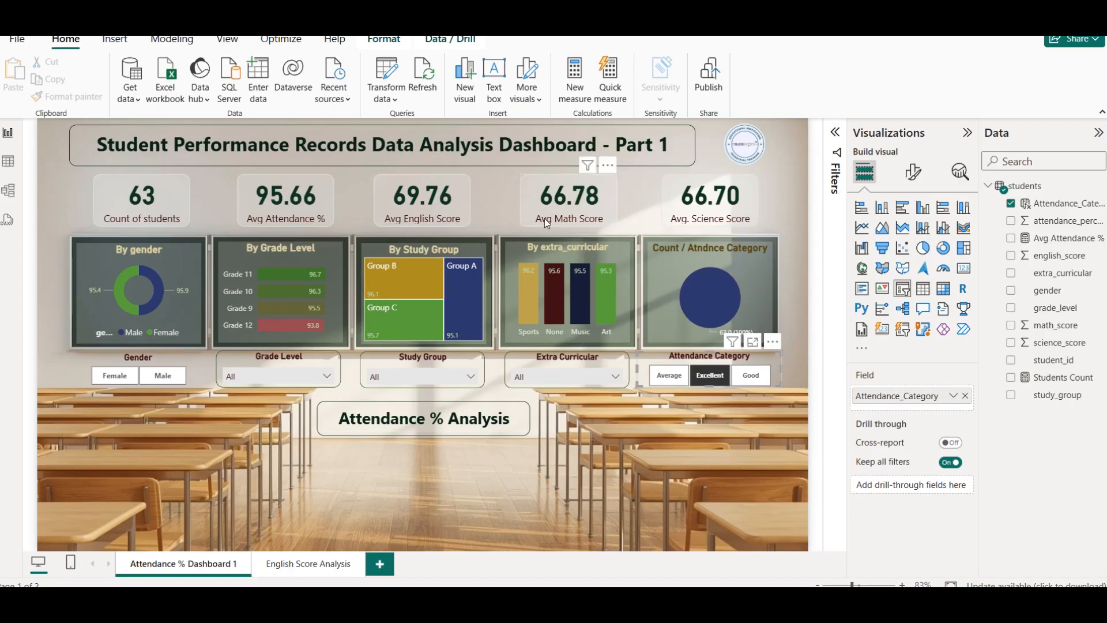
{"action": "left_click", "coordinate": [707, 374]}
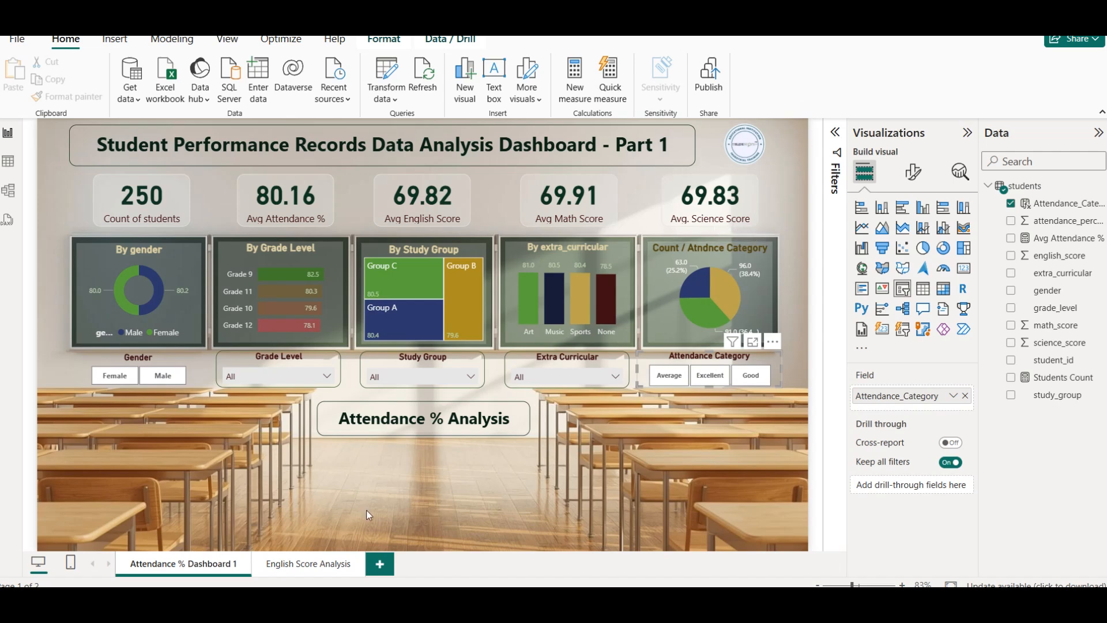
View the English Score Analysis page and return to the Attendance % Dashboard 1 page.
{"action": "left_click", "coordinate": [323, 571]}
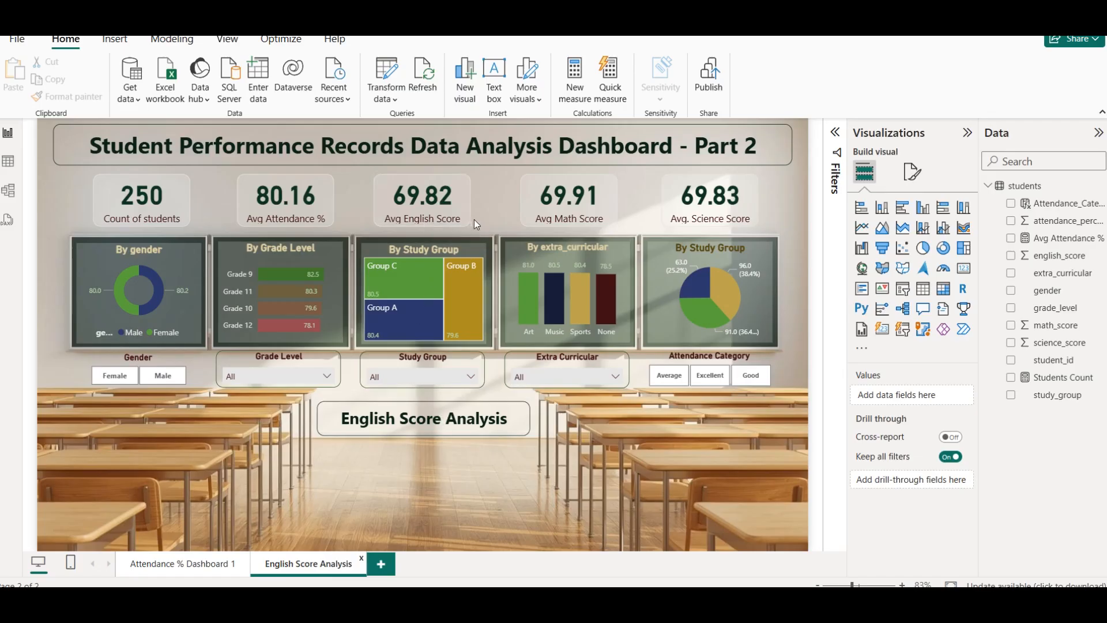
{"action": "left_click", "coordinate": [195, 560]}
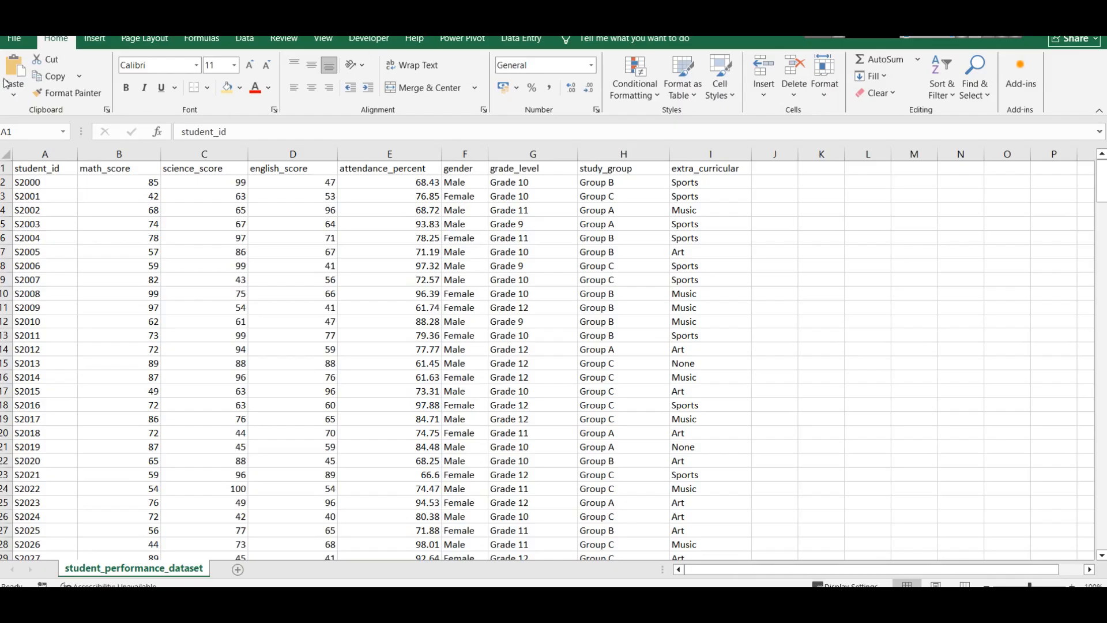
Examine each column of the student_performance_dataset worksheet in Excel, from student_id through extra_curricular.
{"action": "left_click", "coordinate": [38, 154]}
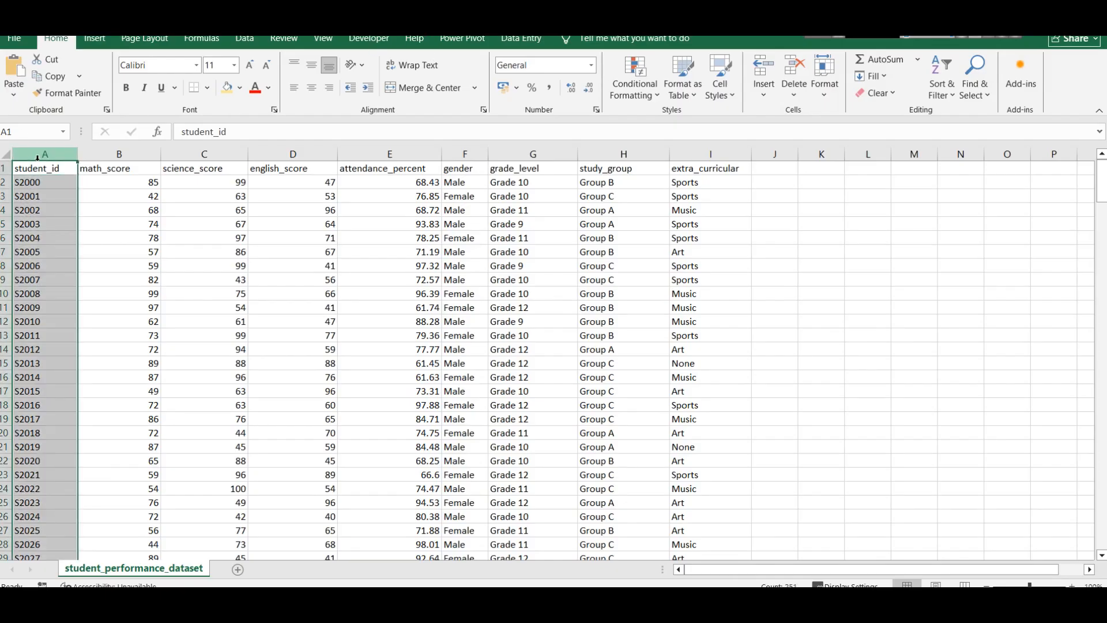
{"action": "left_click", "coordinate": [119, 155]}
{"action": "scroll", "coordinate": [353, 306], "scroll_direction": "up", "scroll_amount": 1}
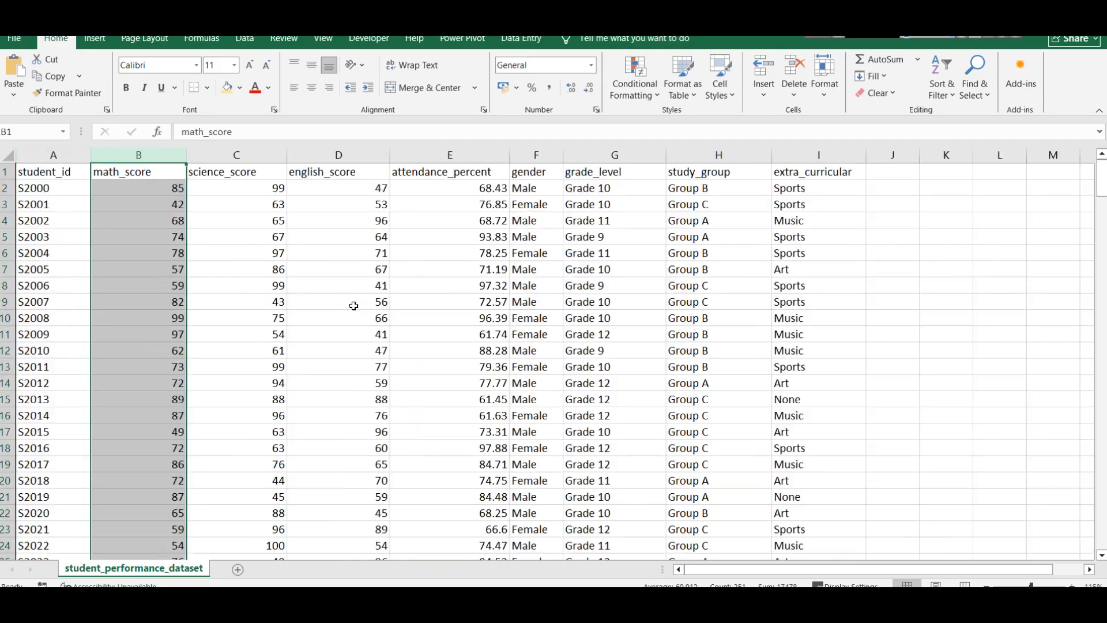
{"action": "left_click", "coordinate": [245, 154]}
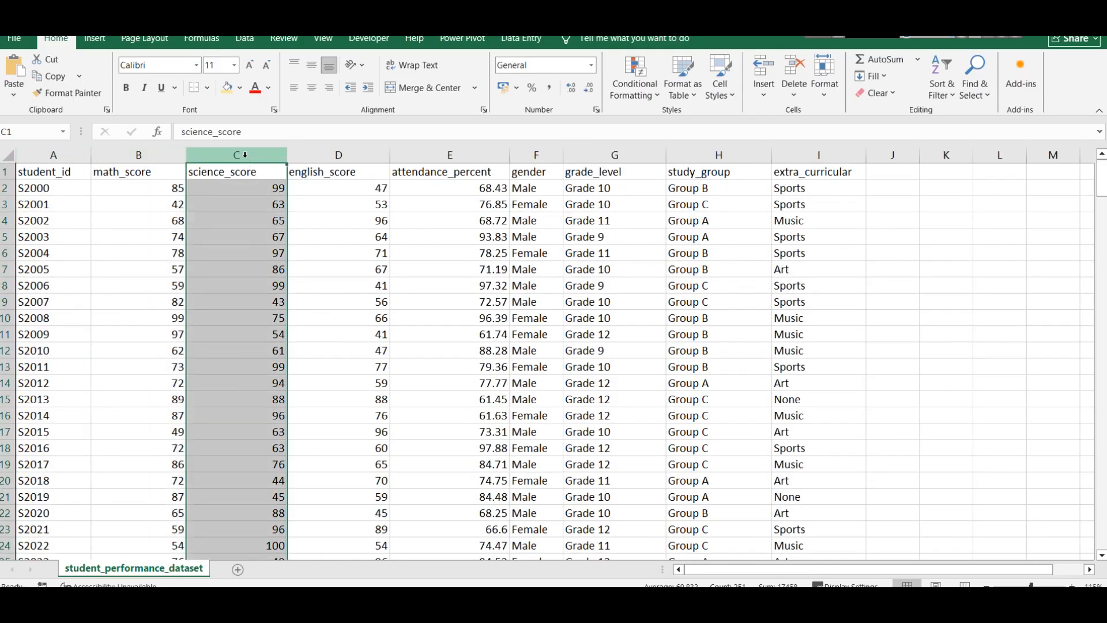
{"action": "left_click", "coordinate": [367, 155]}
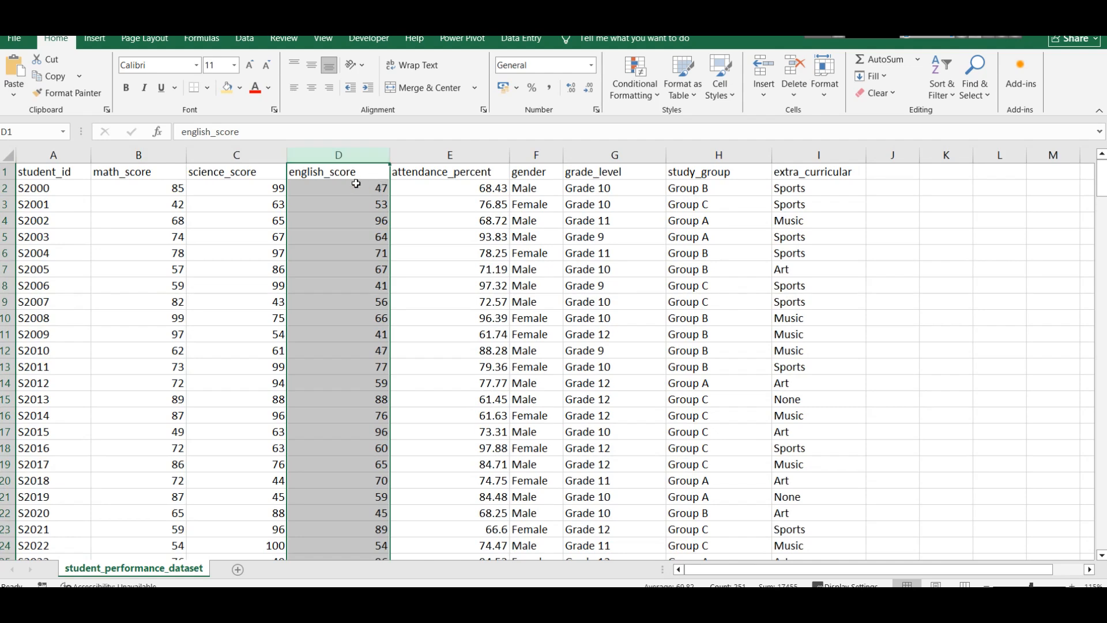
{"action": "left_click", "coordinate": [459, 155]}
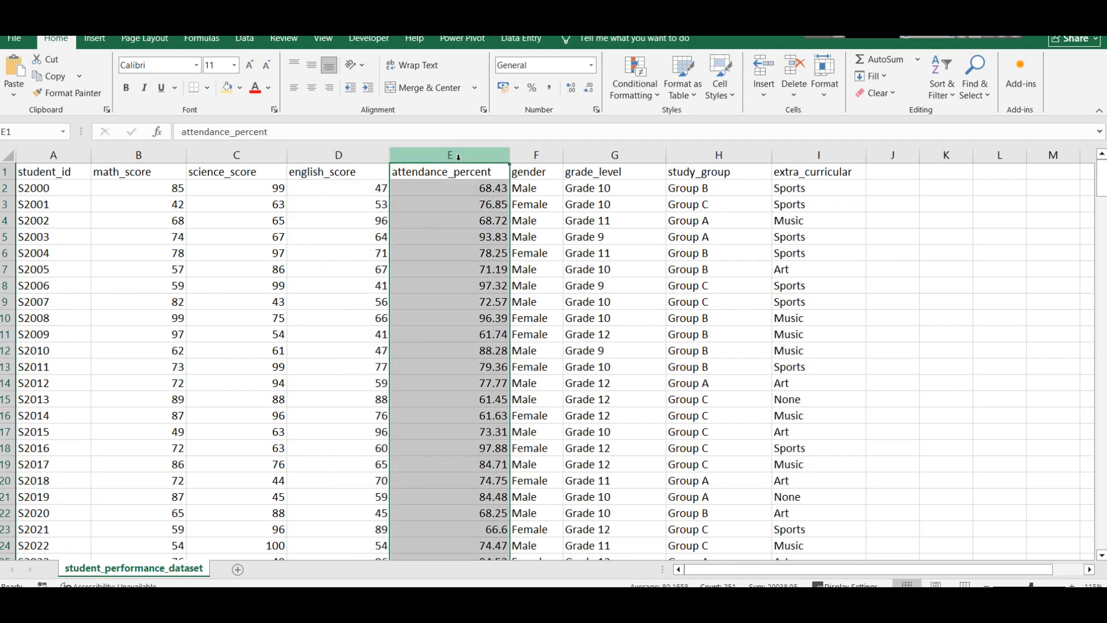
{"action": "left_click", "coordinate": [531, 155]}
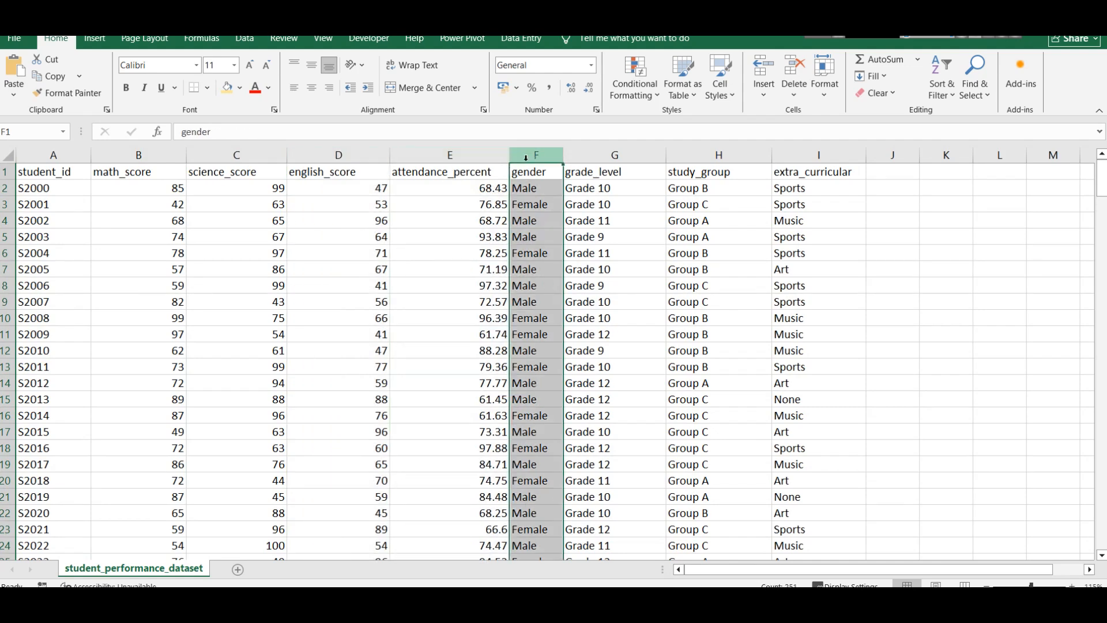
{"action": "left_click", "coordinate": [594, 155]}
{"action": "scroll", "coordinate": [640, 327], "scroll_direction": "down", "scroll_amount": 5}
{"action": "scroll", "coordinate": [635, 334], "scroll_direction": "up", "scroll_amount": 5}
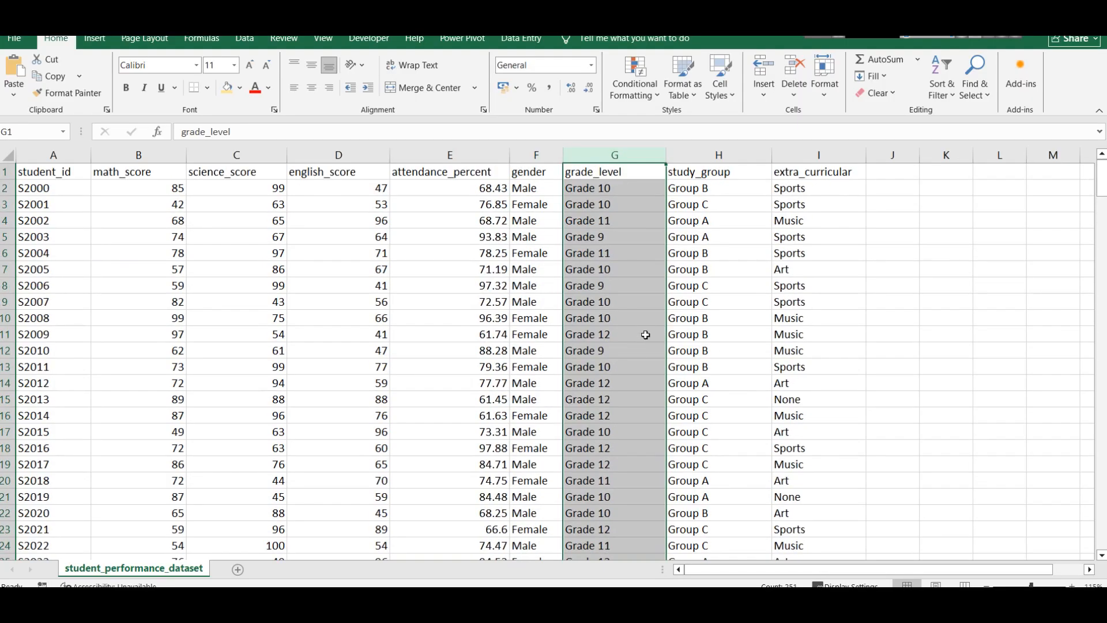
{"action": "left_click", "coordinate": [732, 157]}
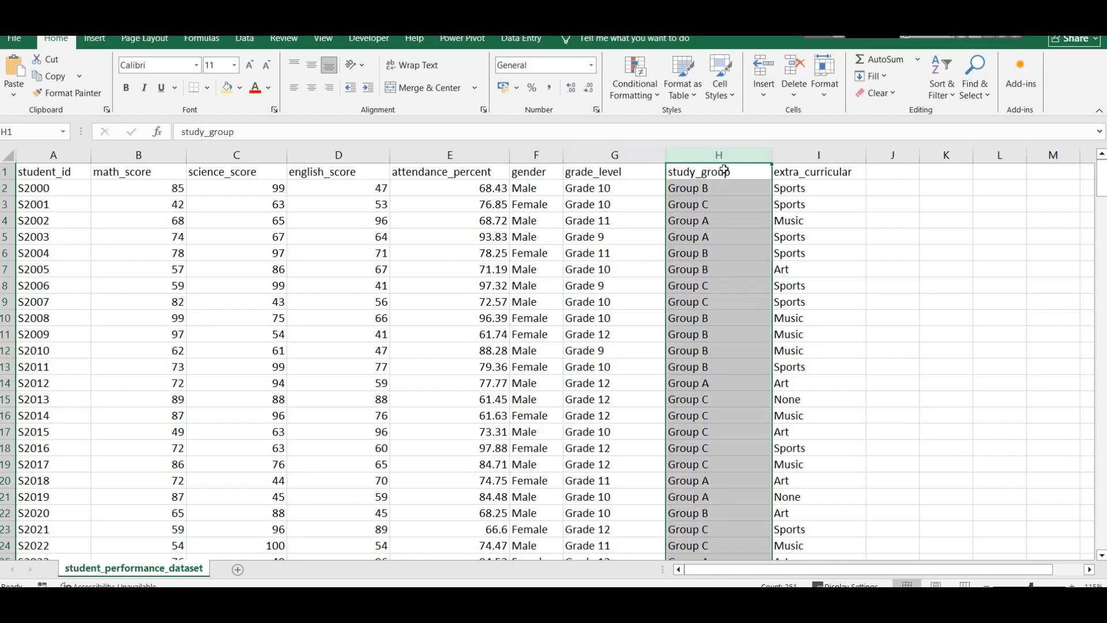
{"action": "left_click", "coordinate": [819, 161]}
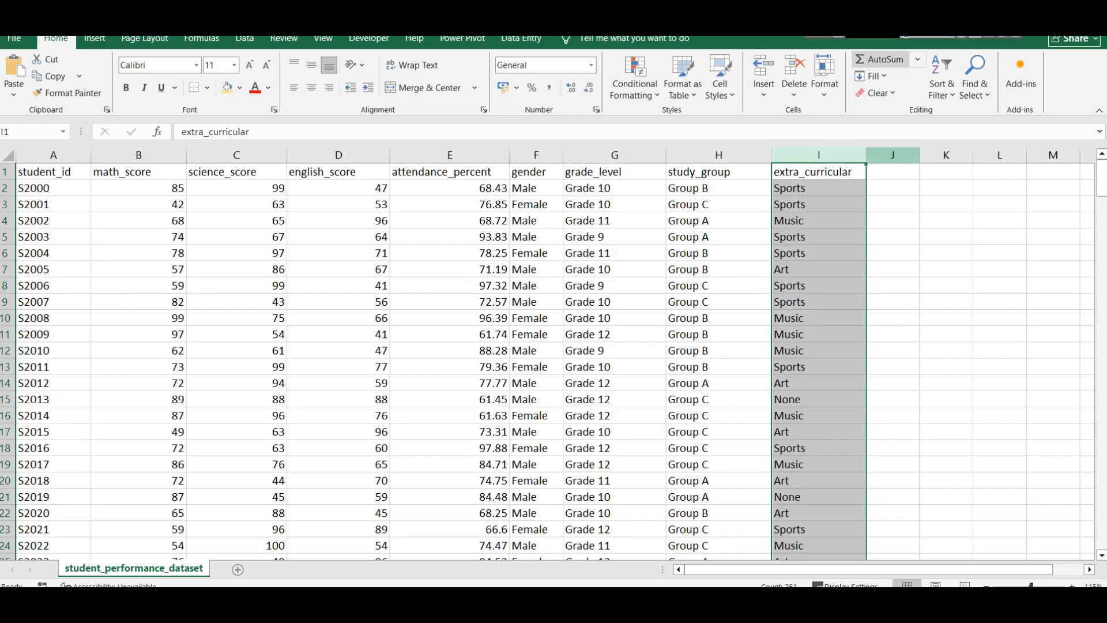
Switch to the Colorstech.net dataset page in Chrome and review its questions to solve and dataset field descriptions.
{"action": "key", "text": "alt+Tab"}
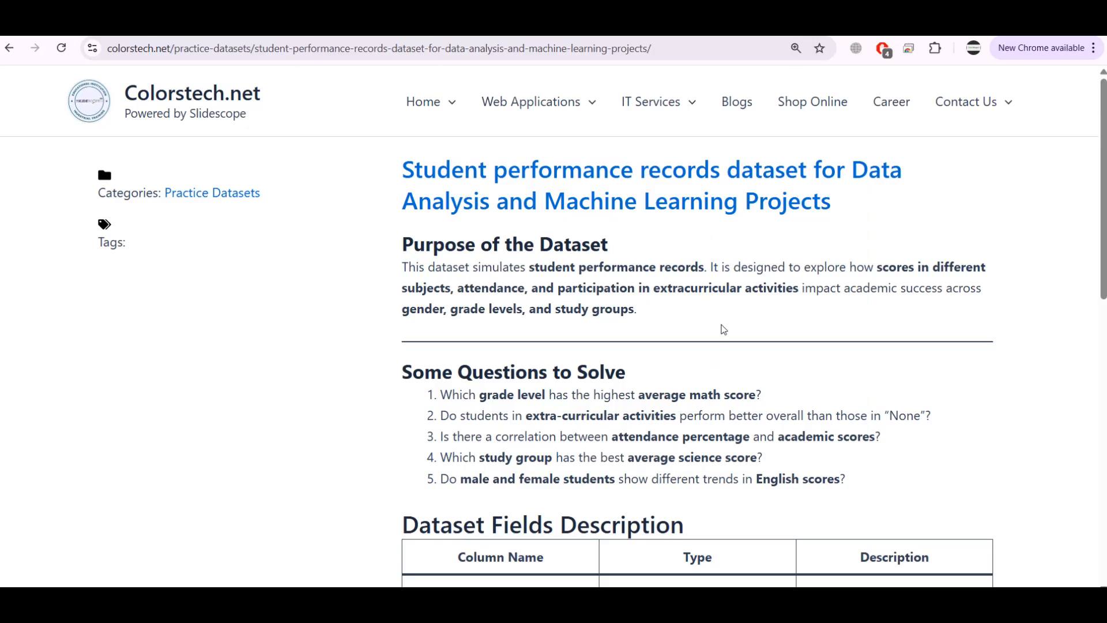
{"action": "scroll", "coordinate": [663, 286], "scroll_direction": "down", "scroll_amount": 3}
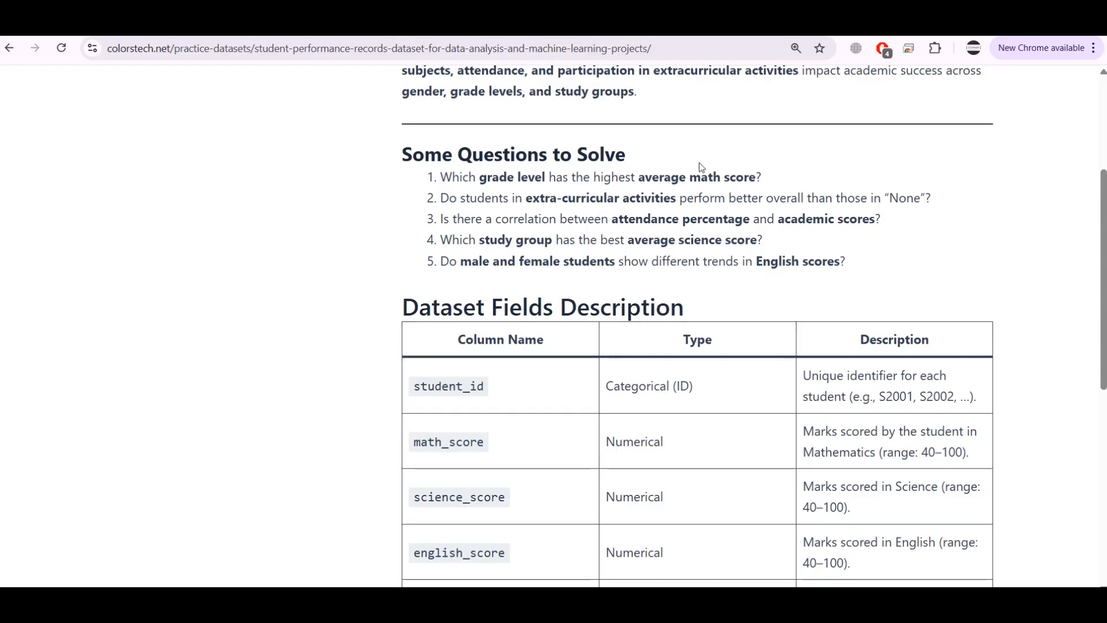
{"action": "scroll", "coordinate": [679, 145], "scroll_direction": "down", "scroll_amount": 5}
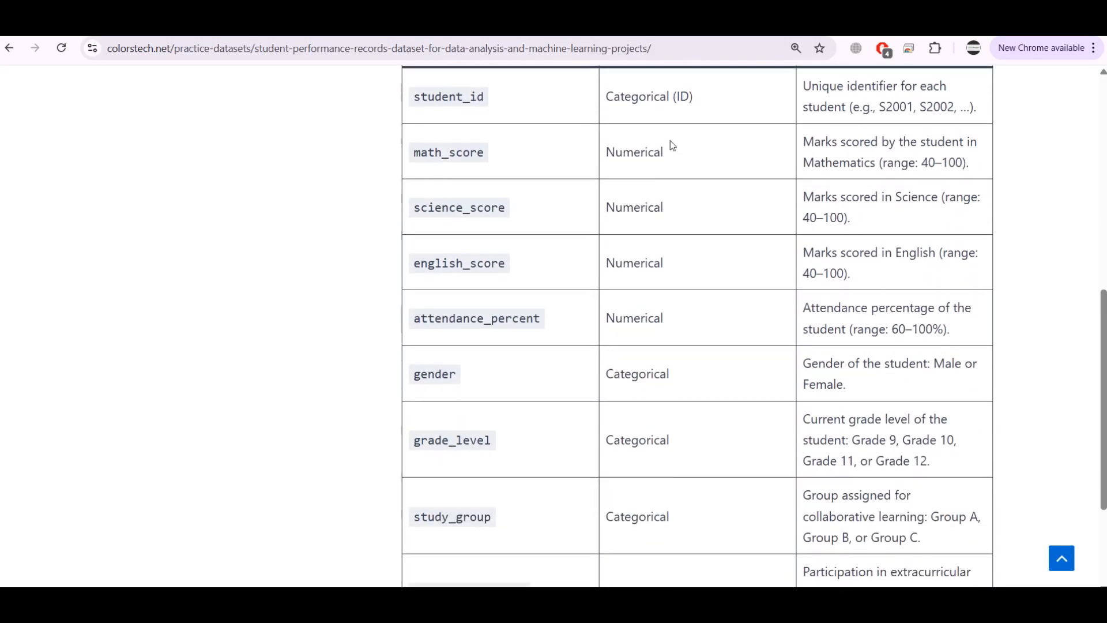
{"action": "scroll", "coordinate": [435, 444], "scroll_direction": "down", "scroll_amount": 1}
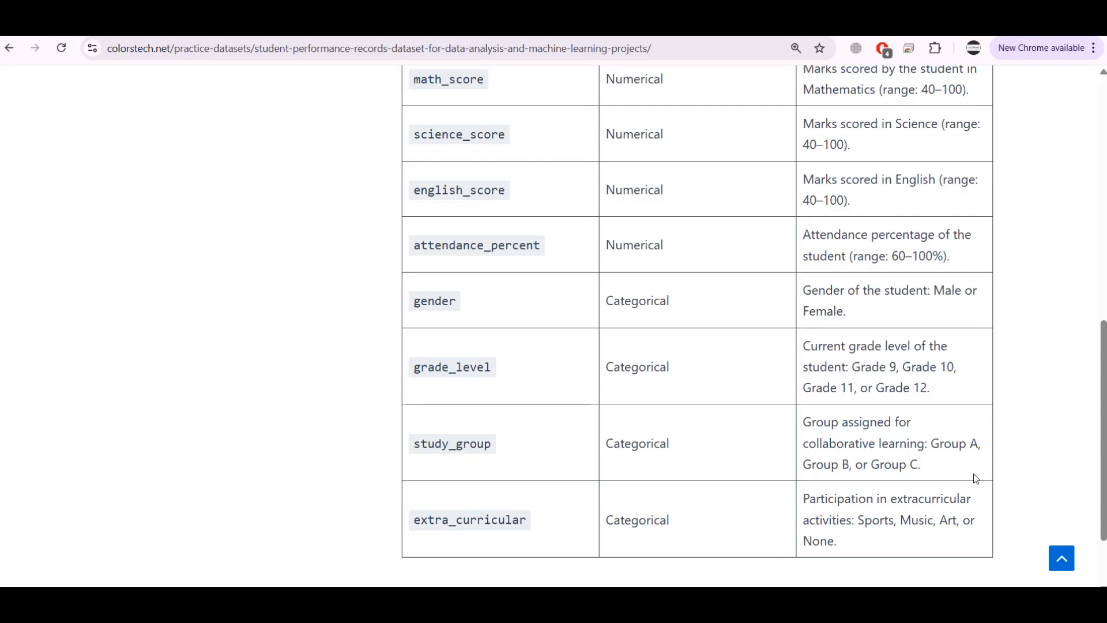
{"action": "scroll", "coordinate": [897, 408], "scroll_direction": "up", "scroll_amount": 5}
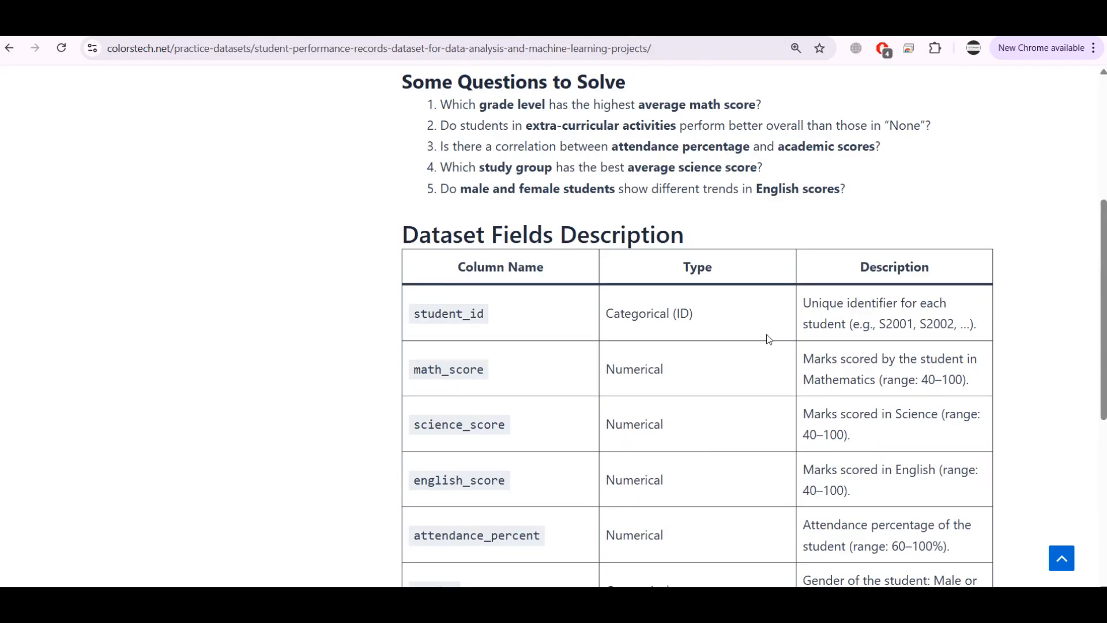
{"action": "scroll", "coordinate": [769, 339], "scroll_direction": "up", "scroll_amount": 5}
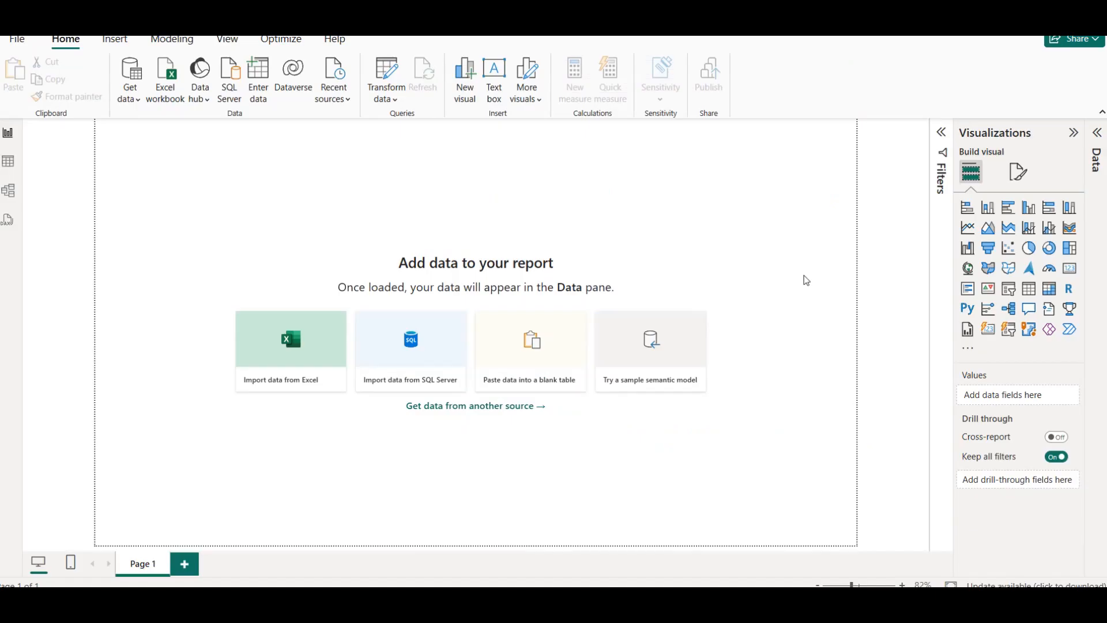
Load the text/CSV file student_performance_dataset.csv from the ss student performance analysis folder on drive E into the report.
{"action": "left_click", "coordinate": [129, 101]}
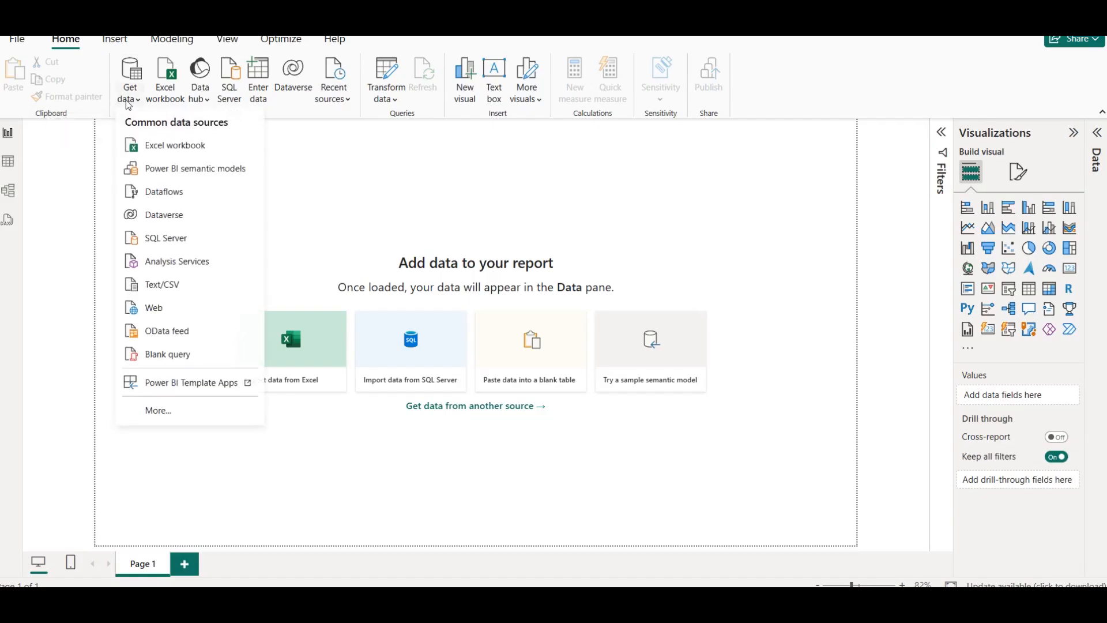
{"action": "left_click", "coordinate": [203, 286]}
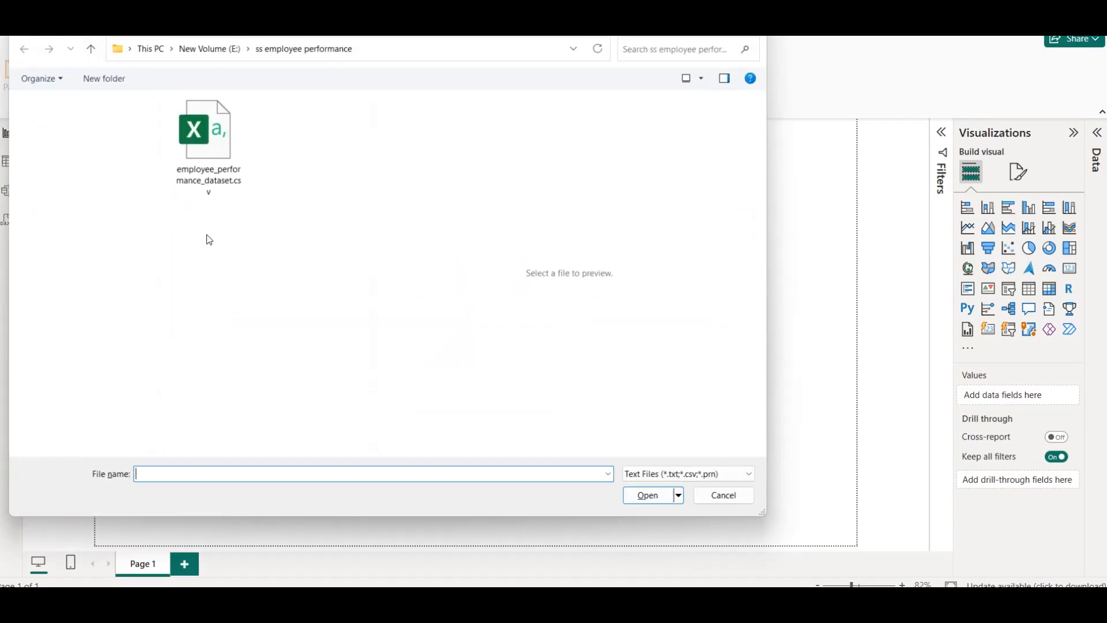
{"action": "left_click", "coordinate": [207, 45]}
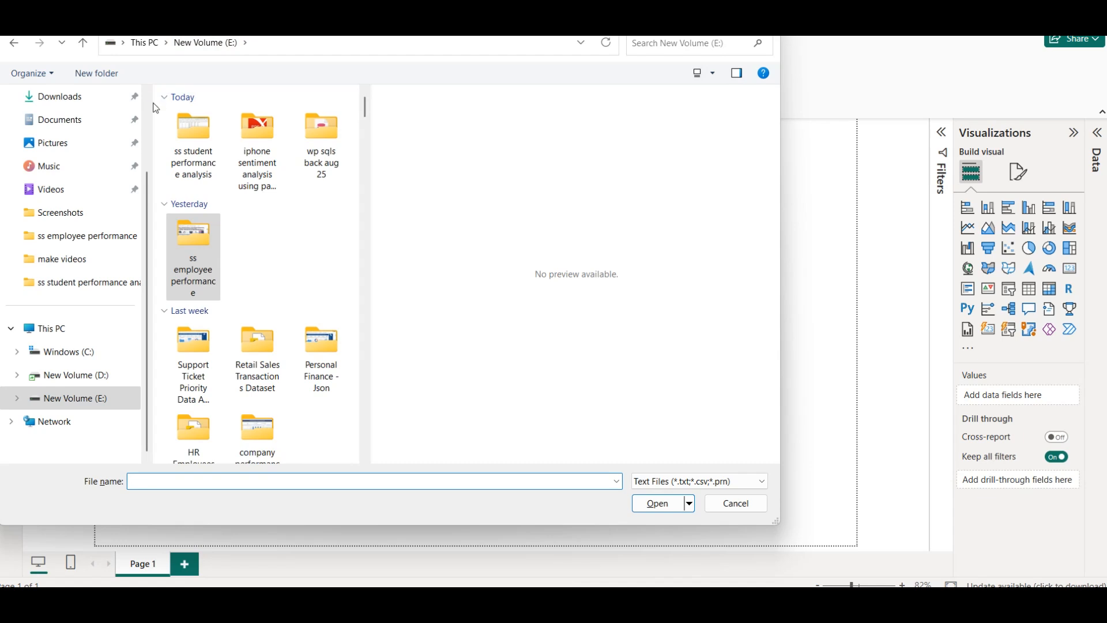
{"action": "left_click_drag", "start_coordinate": [147, 101], "coordinate": [81, 97]}
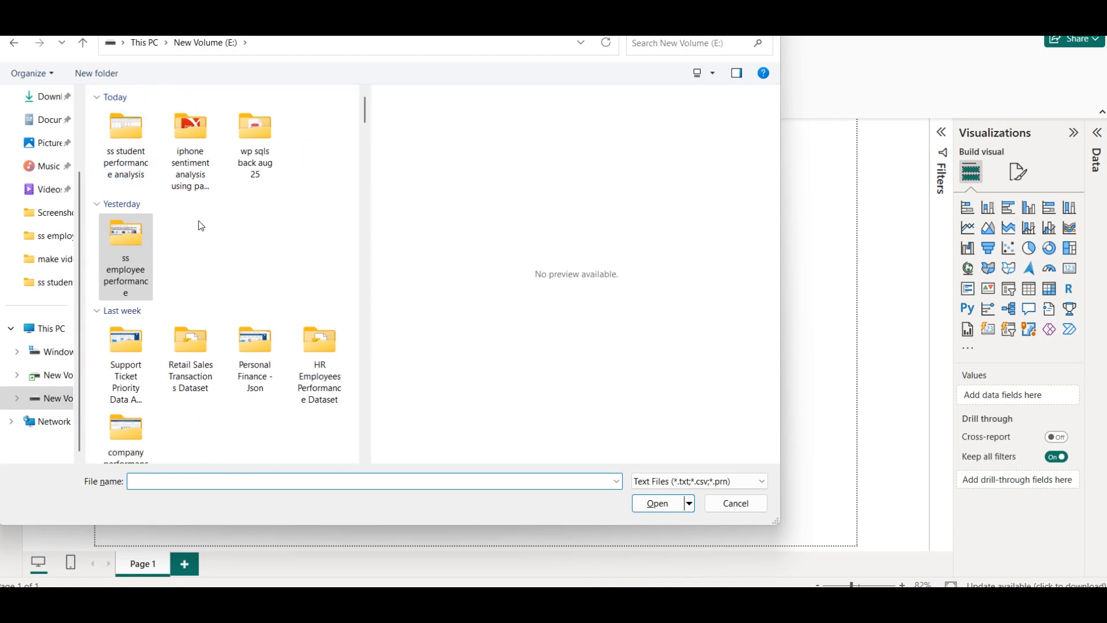
{"action": "double_click", "coordinate": [149, 139]}
{"action": "left_click", "coordinate": [160, 149]}
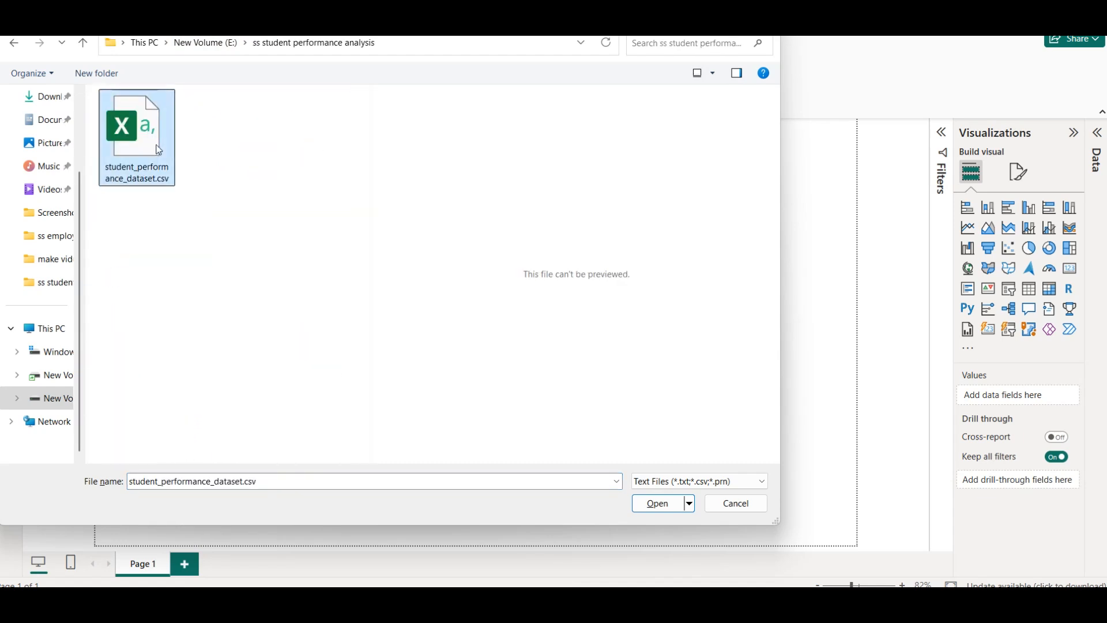
{"action": "left_click", "coordinate": [684, 500]}
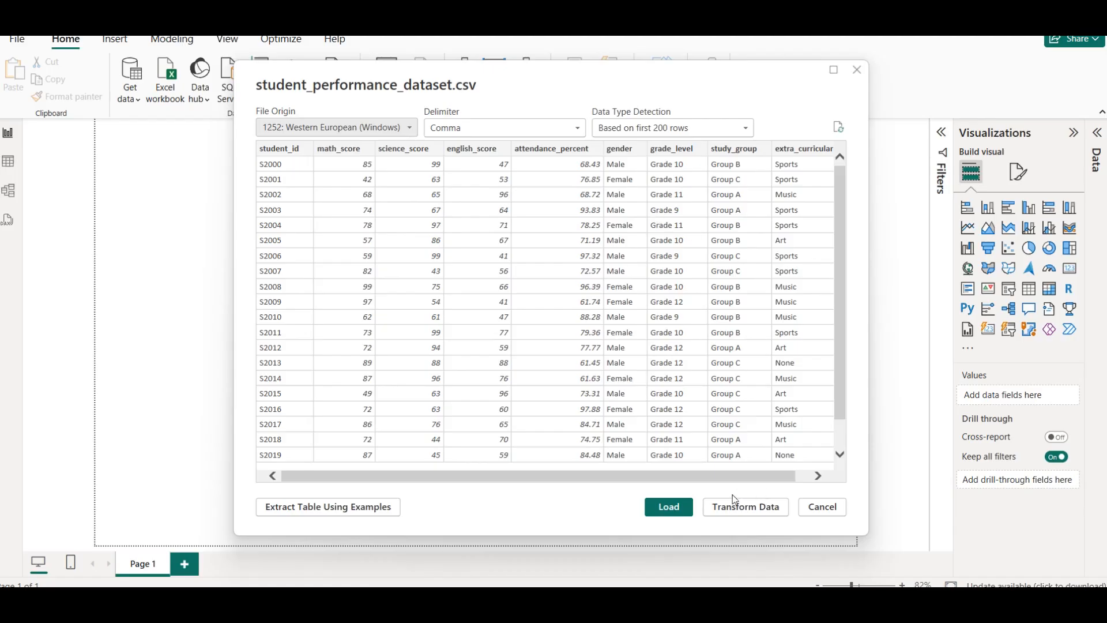
{"action": "left_click", "coordinate": [669, 507]}
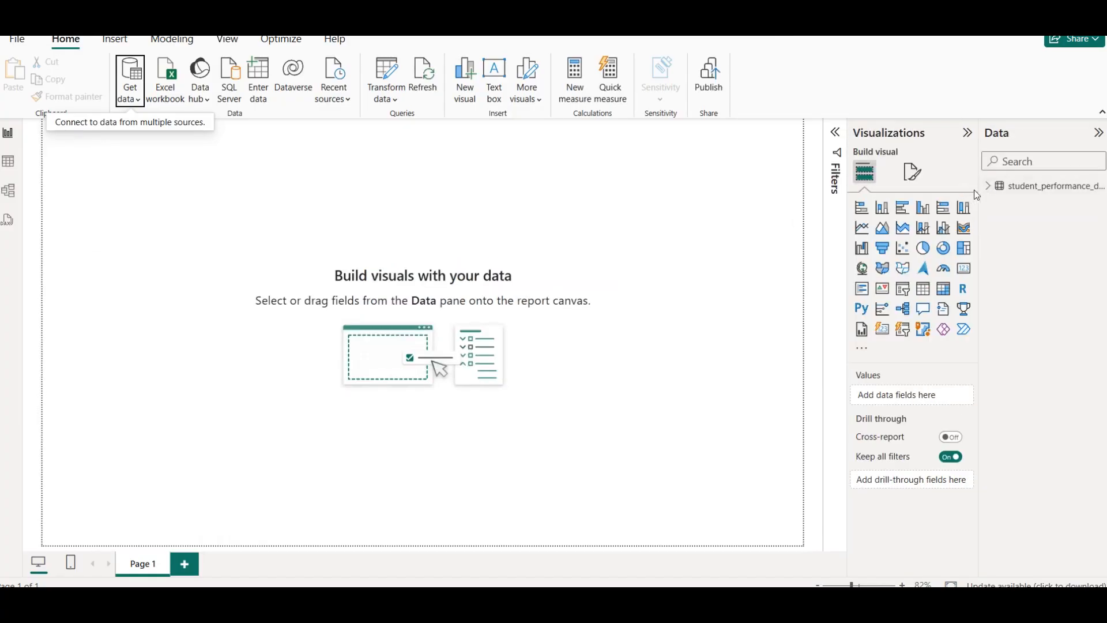
Expand the imported student_performance_dataset table and rename it as students.
{"action": "left_click", "coordinate": [988, 185]}
{"action": "right_click", "coordinate": [1035, 186]}
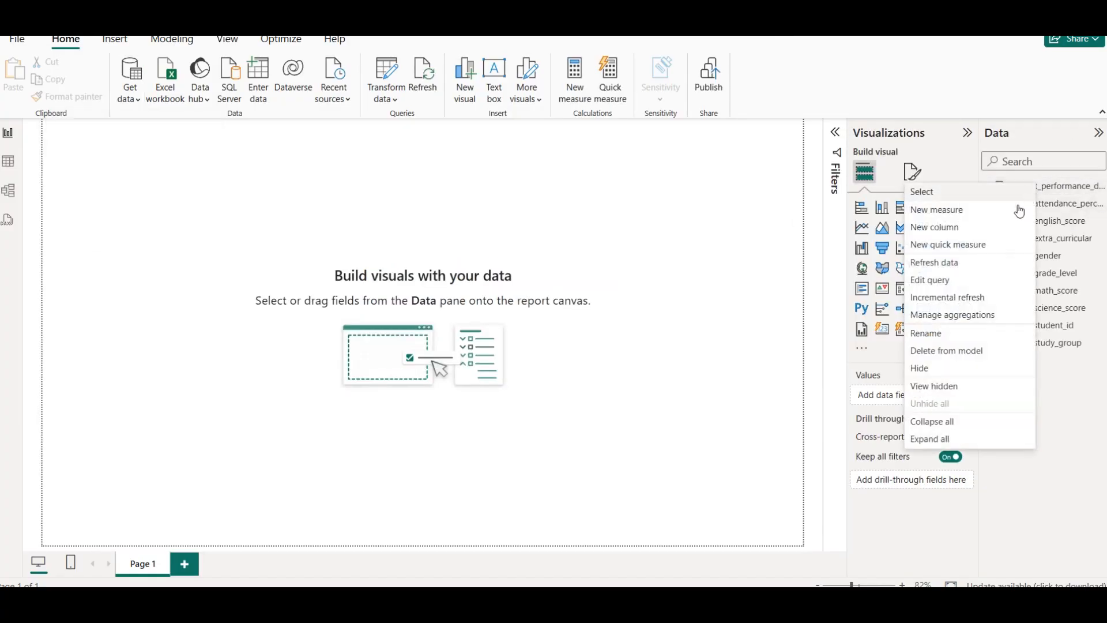
{"action": "left_click", "coordinate": [949, 333]}
{"action": "type", "text": "student"}
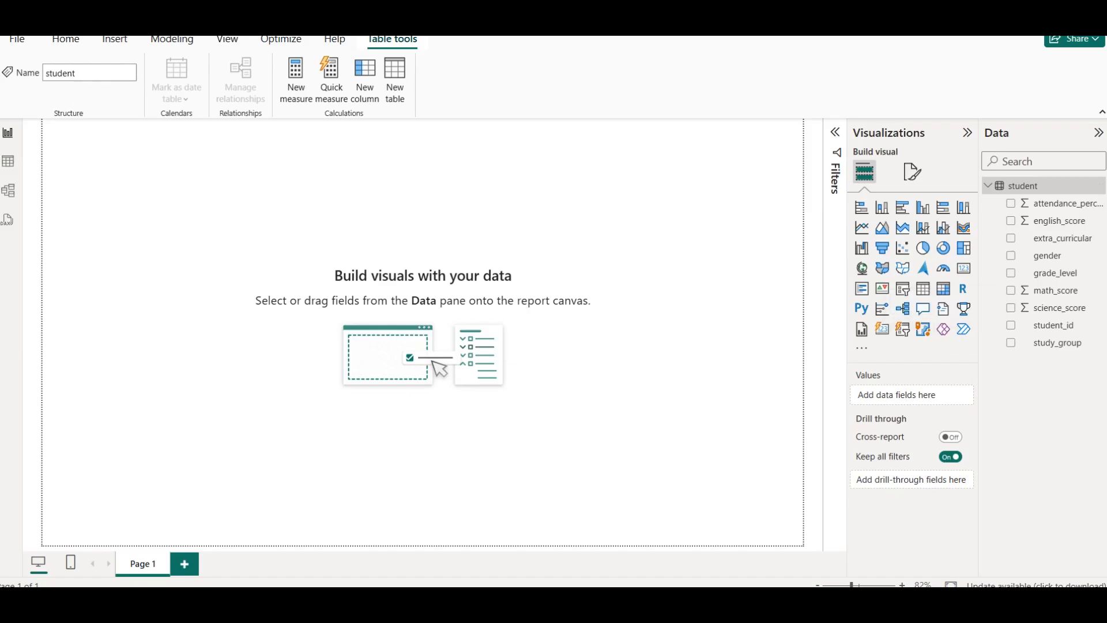
{"action": "right_click", "coordinate": [1048, 197]}
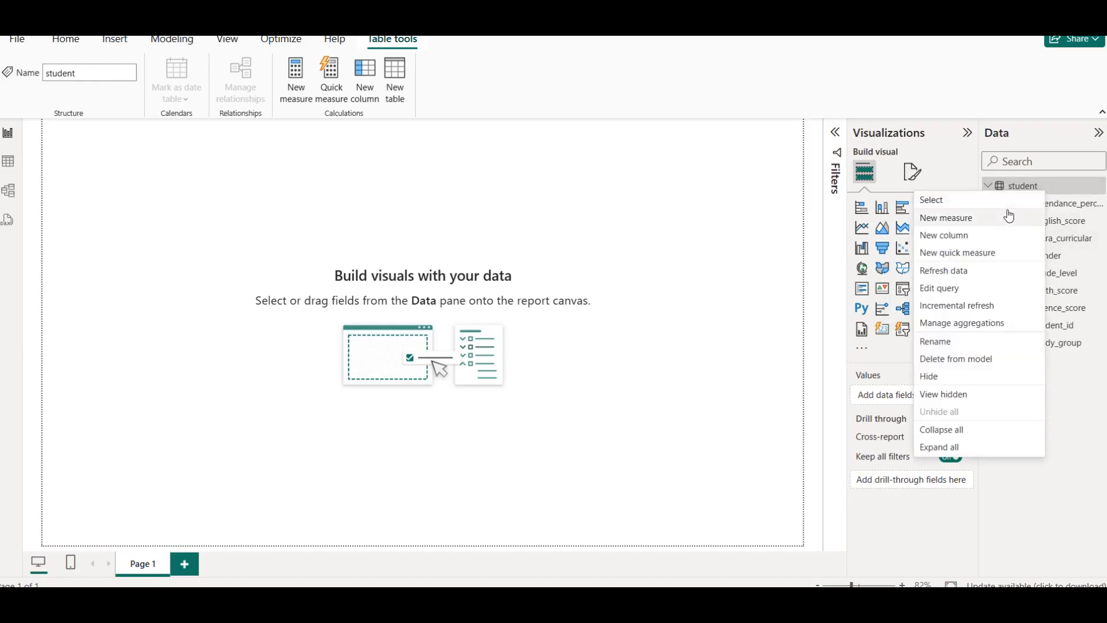
{"action": "type", "text": "students"}
{"action": "key", "text": "Return"}
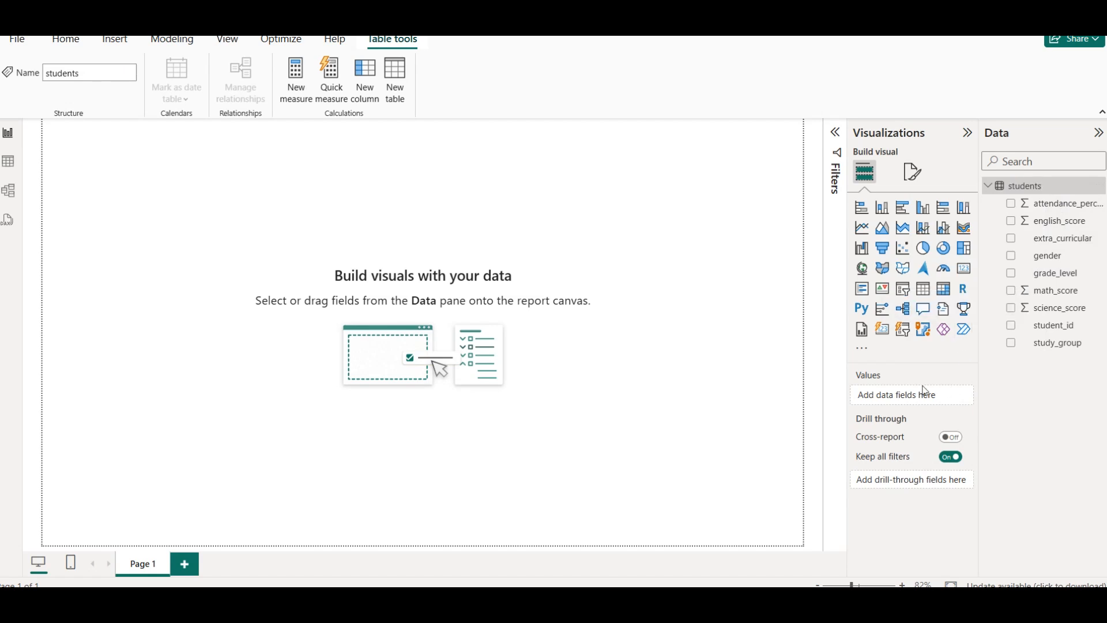
{"action": "left_click", "coordinate": [674, 248]}
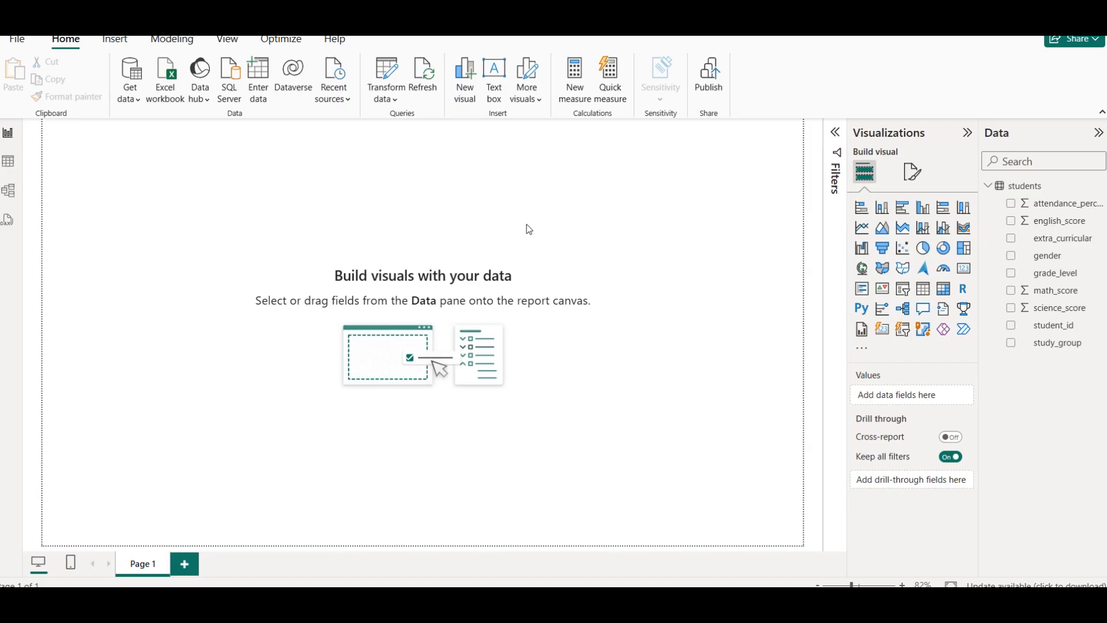
Set classroom.jpg as the report page's canvas background image with 0% transparency.
{"action": "left_click", "coordinate": [913, 171]}
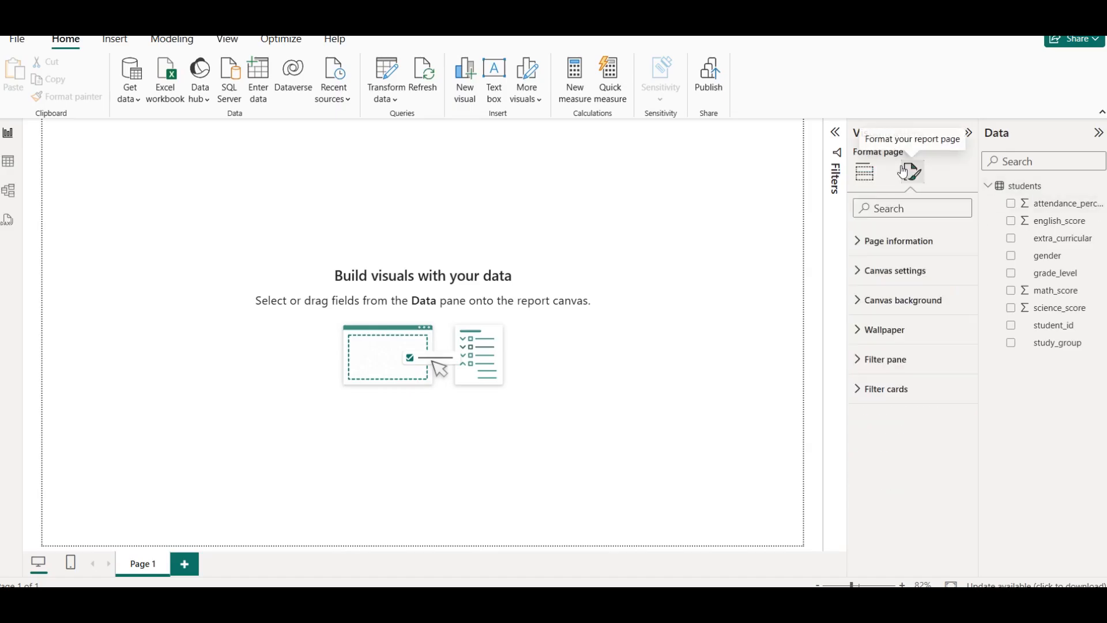
{"action": "left_click", "coordinate": [865, 300]}
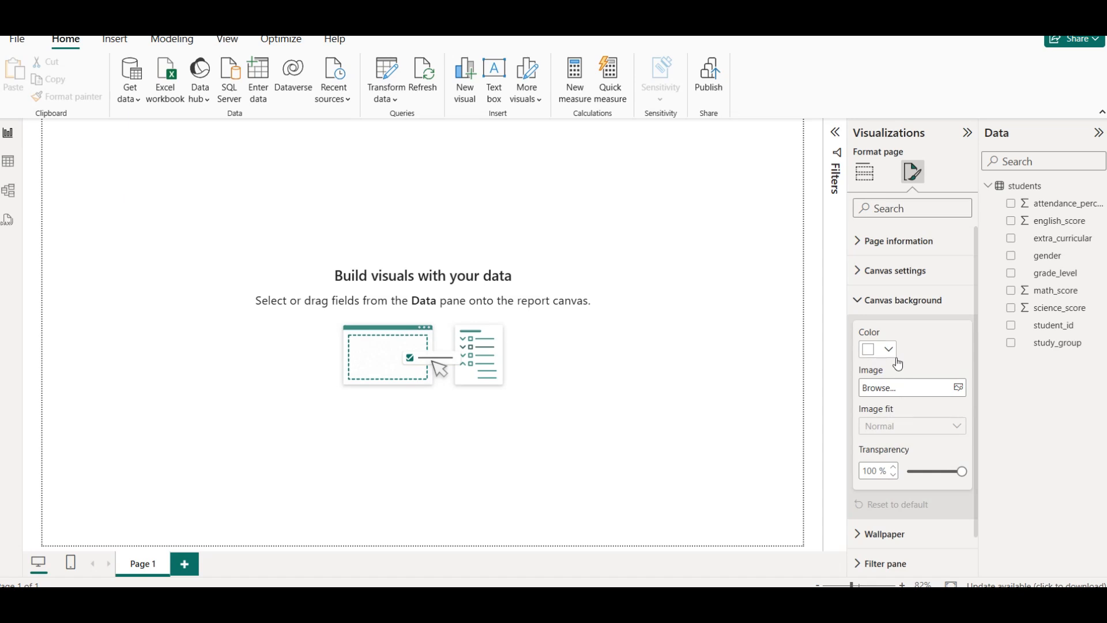
{"action": "left_click", "coordinate": [955, 390]}
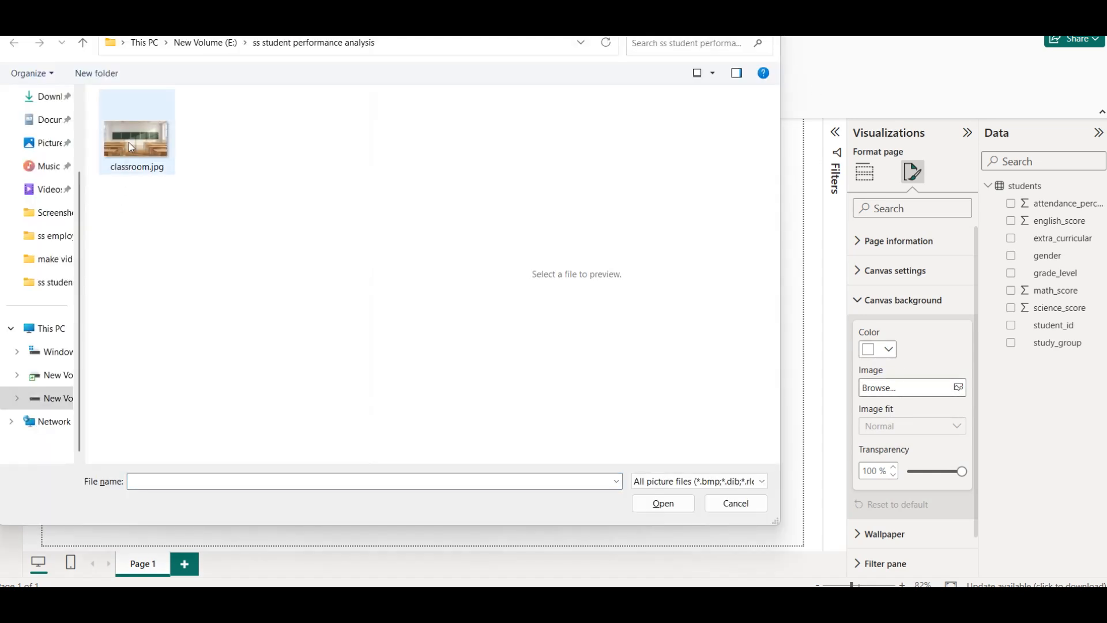
{"action": "left_click", "coordinate": [142, 149]}
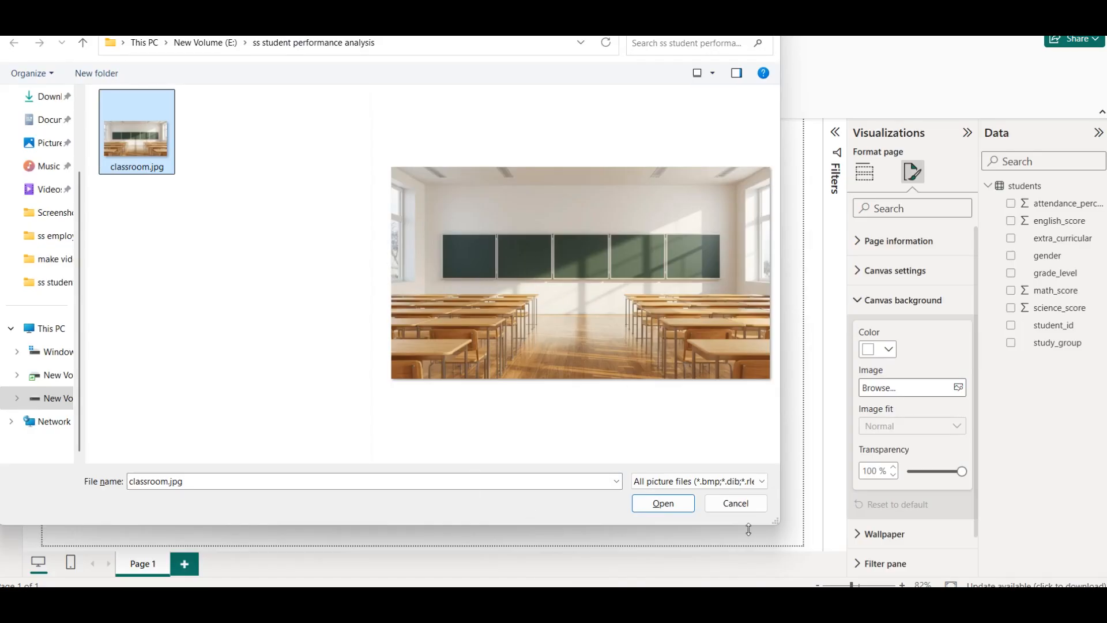
{"action": "left_click", "coordinate": [663, 503]}
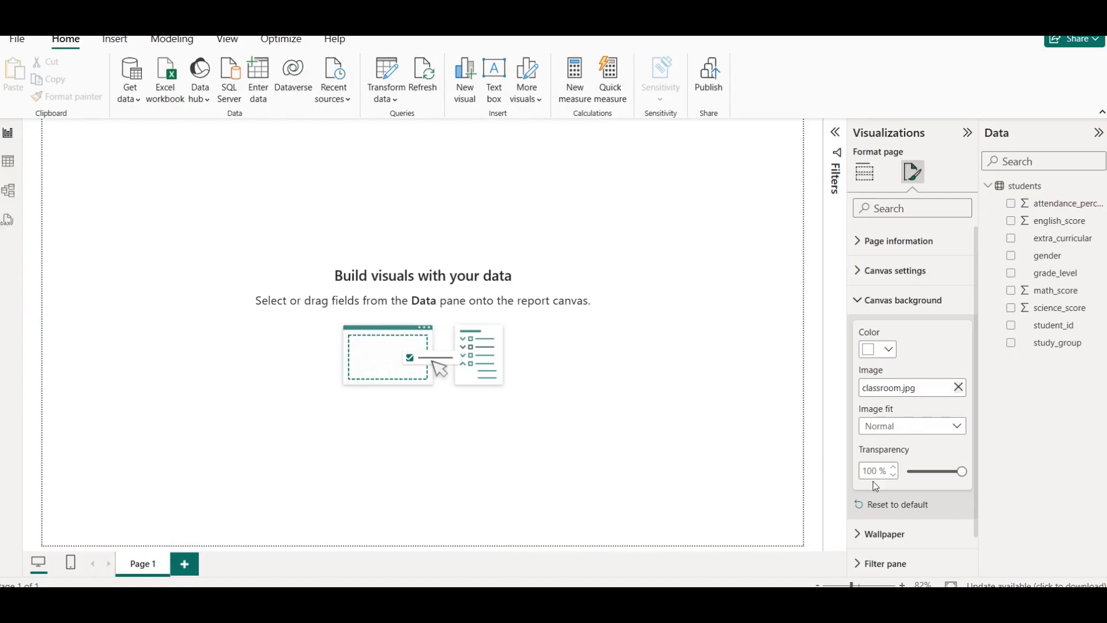
{"action": "left_click_drag", "start_coordinate": [962, 471], "coordinate": [899, 473]}
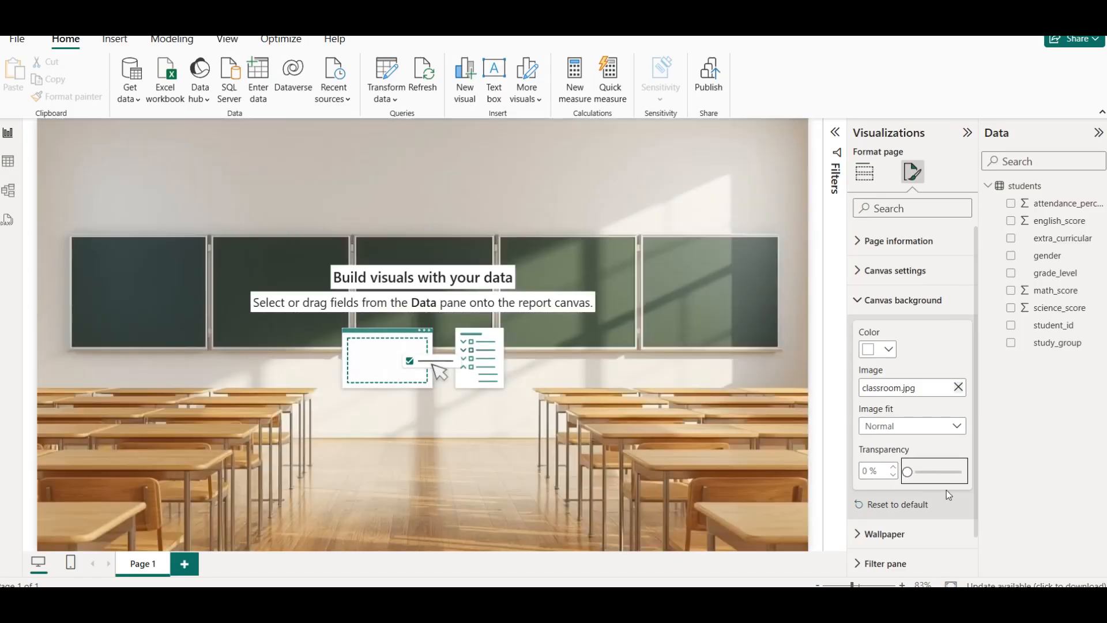
{"action": "left_click", "coordinate": [581, 151]}
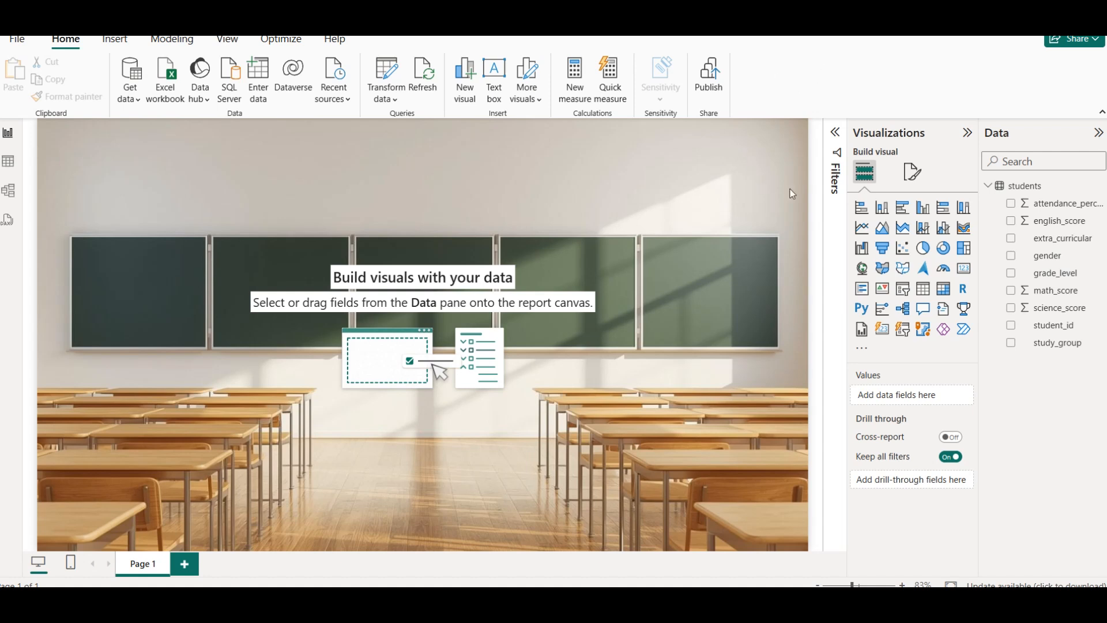
Insert a text box and resize it into a shallow banner spanning nearly the full width of the page's upper edge.
{"action": "left_click", "coordinate": [112, 39]}
{"action": "left_click", "coordinate": [437, 99]}
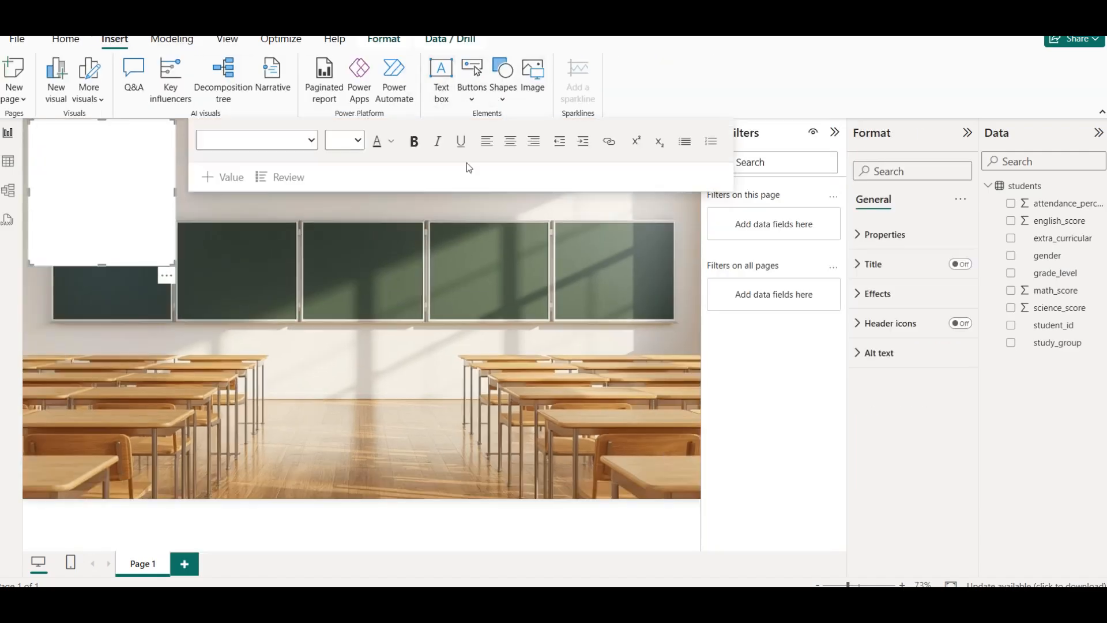
{"action": "left_click_drag", "start_coordinate": [97, 264], "coordinate": [95, 167]}
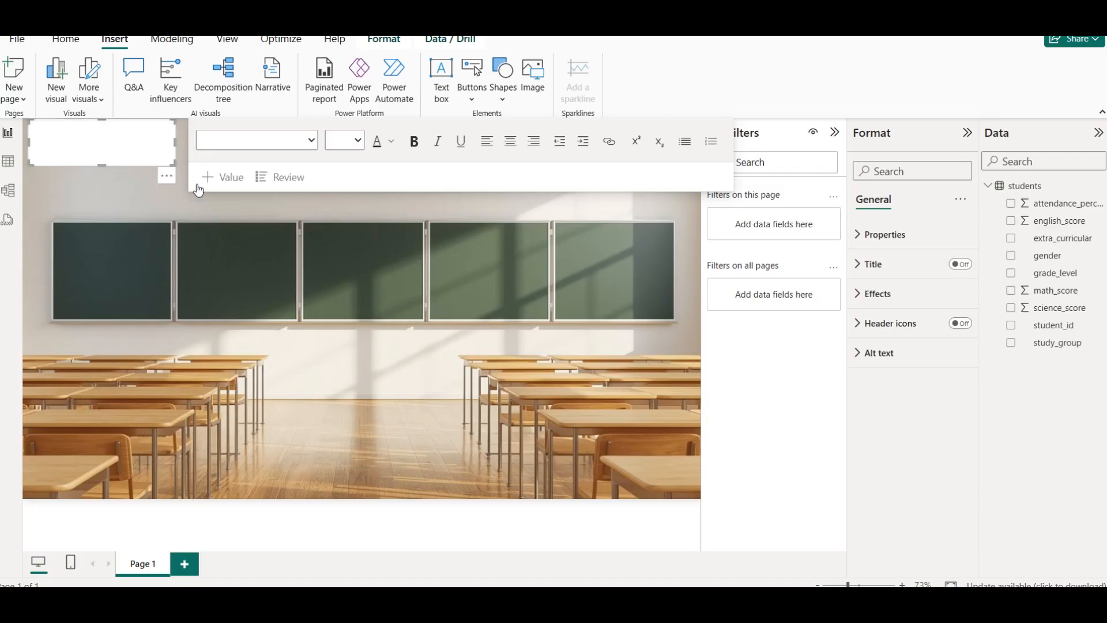
{"action": "left_click", "coordinate": [487, 221]}
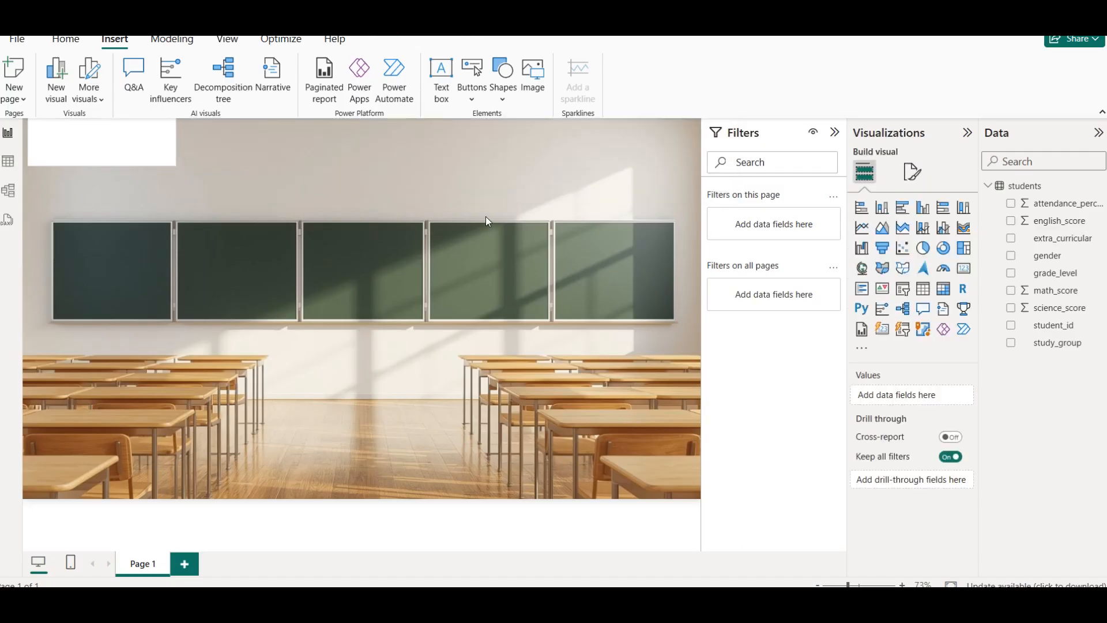
{"action": "left_click", "coordinate": [109, 153]}
{"action": "left_click_drag", "start_coordinate": [176, 141], "coordinate": [678, 153]}
{"action": "left_click", "coordinate": [600, 165]}
{"action": "left_click", "coordinate": [603, 167]}
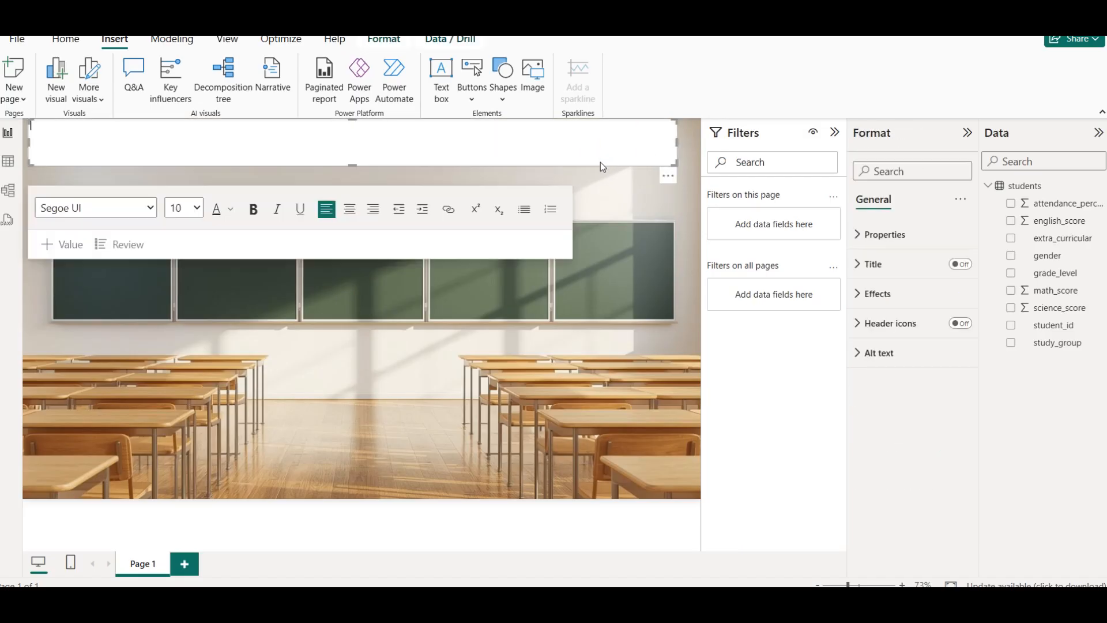
Nudge the banner text box slightly to the right so it sits centred across the page.
{"action": "left_click", "coordinate": [663, 165]}
{"action": "key", "text": "Right"}
{"action": "key", "text": "Right"}
{"action": "key", "text": "Right"}
{"action": "key", "text": "Right"}
{"action": "key", "text": "Right"}
{"action": "key", "text": "Right"}
{"action": "key", "text": "Right"}
{"action": "key", "text": "Right"}
{"action": "key", "text": "Right"}
{"action": "key", "text": "Right"}
{"action": "key", "text": "Right"}
{"action": "key", "text": "Right"}
{"action": "key", "text": "Right"}
{"action": "key", "text": "Right"}
{"action": "key", "text": "Right"}
{"action": "key", "text": "Right"}
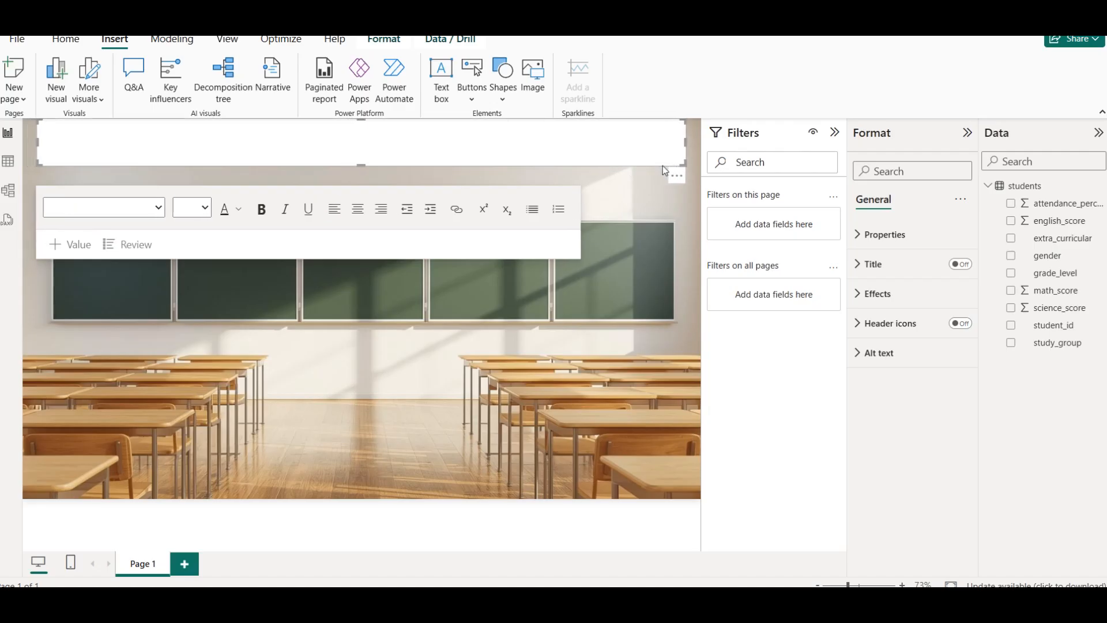
{"action": "left_click", "coordinate": [421, 352]}
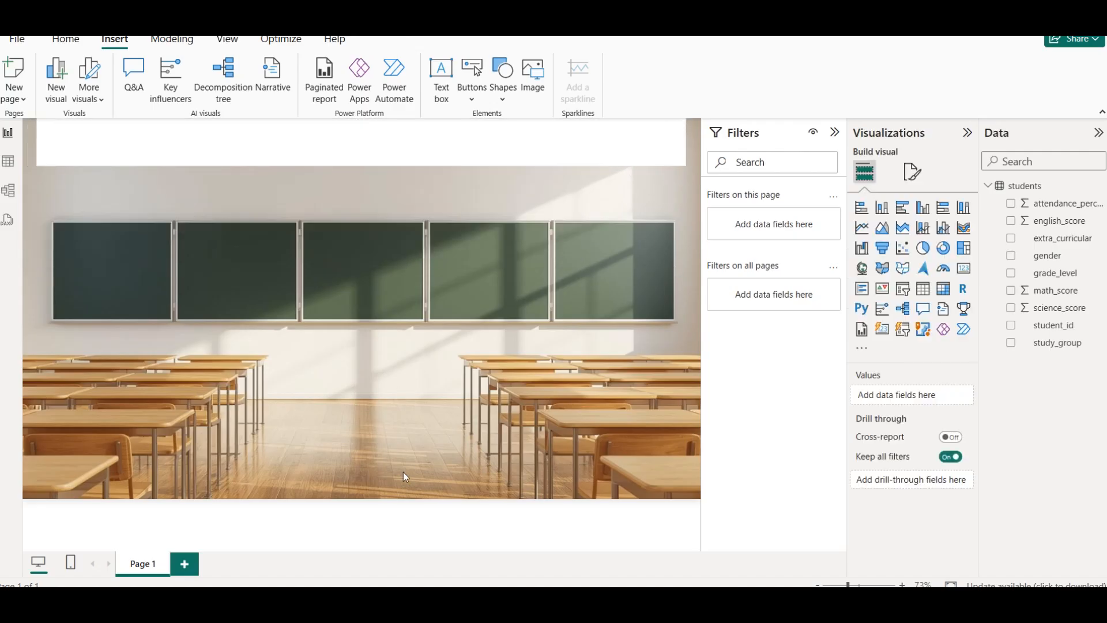
Switch to the Colorstech.net dataset page in Chrome and copy the phrase "student performance records" from the purpose paragraph.
{"action": "left_click", "coordinate": [404, 534]}
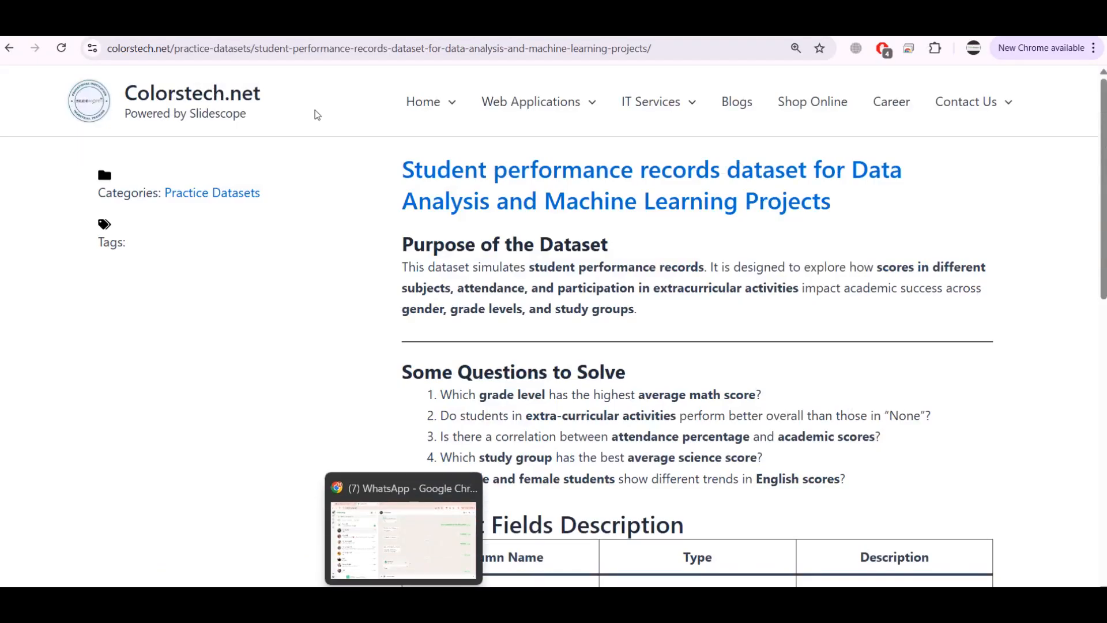
{"action": "left_click_drag", "start_coordinate": [388, 157], "coordinate": [821, 203]}
{"action": "left_click_drag", "start_coordinate": [882, 223], "coordinate": [861, 207]}
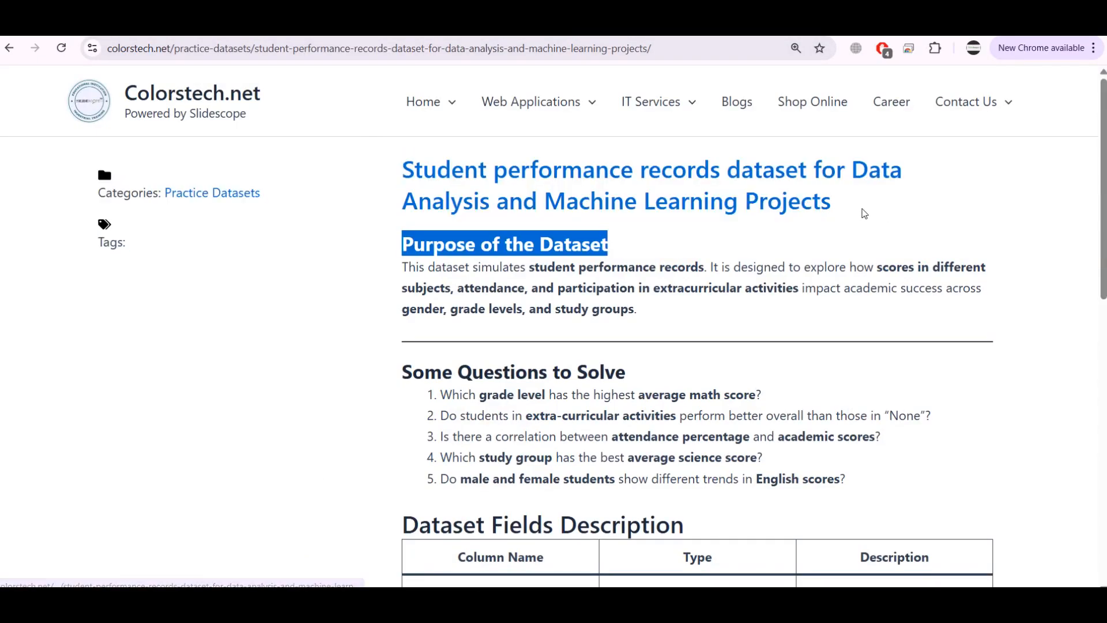
{"action": "left_click_drag", "start_coordinate": [395, 164], "coordinate": [582, 172]}
{"action": "left_click", "coordinate": [711, 220]}
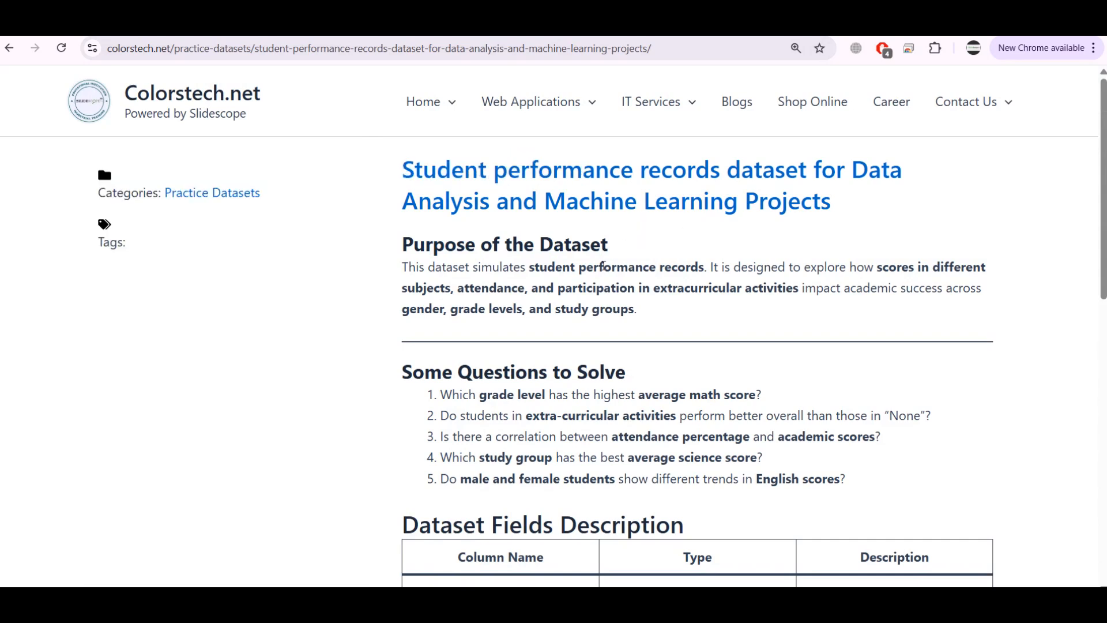
{"action": "left_click_drag", "start_coordinate": [531, 266], "coordinate": [706, 270]}
{"action": "key", "text": "ctrl+c"}
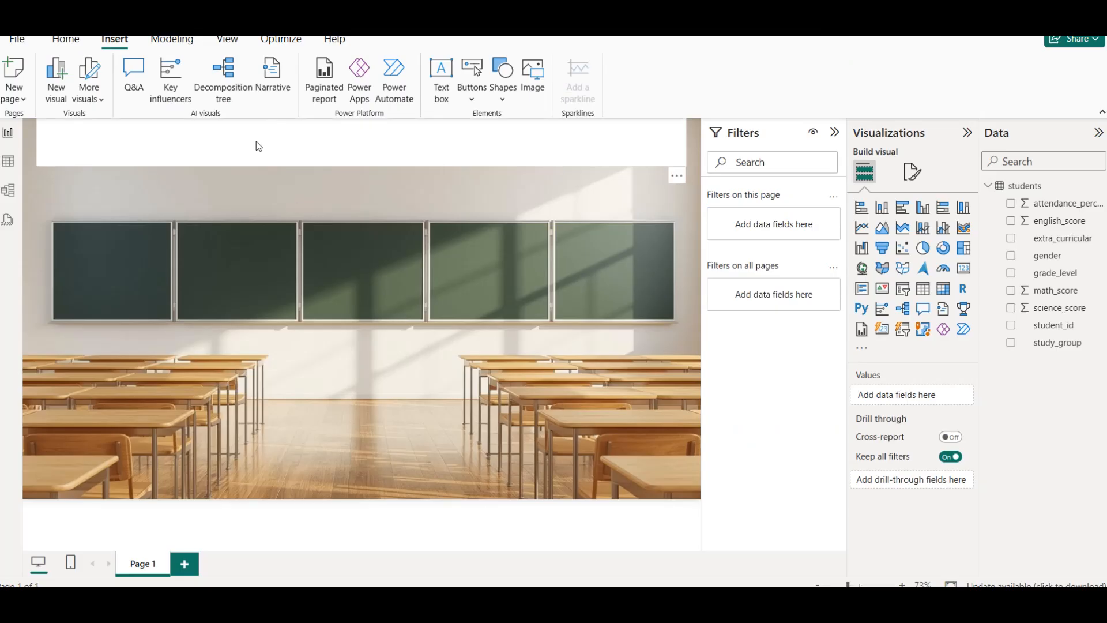
Switch back to Power BI, paste the copied phrase into the banner text box and append "data analysis dashboard".
{"action": "left_click", "coordinate": [258, 146]}
{"action": "key", "text": "ctrl+v"}
{"action": "type", "text": "data analysis dash"}
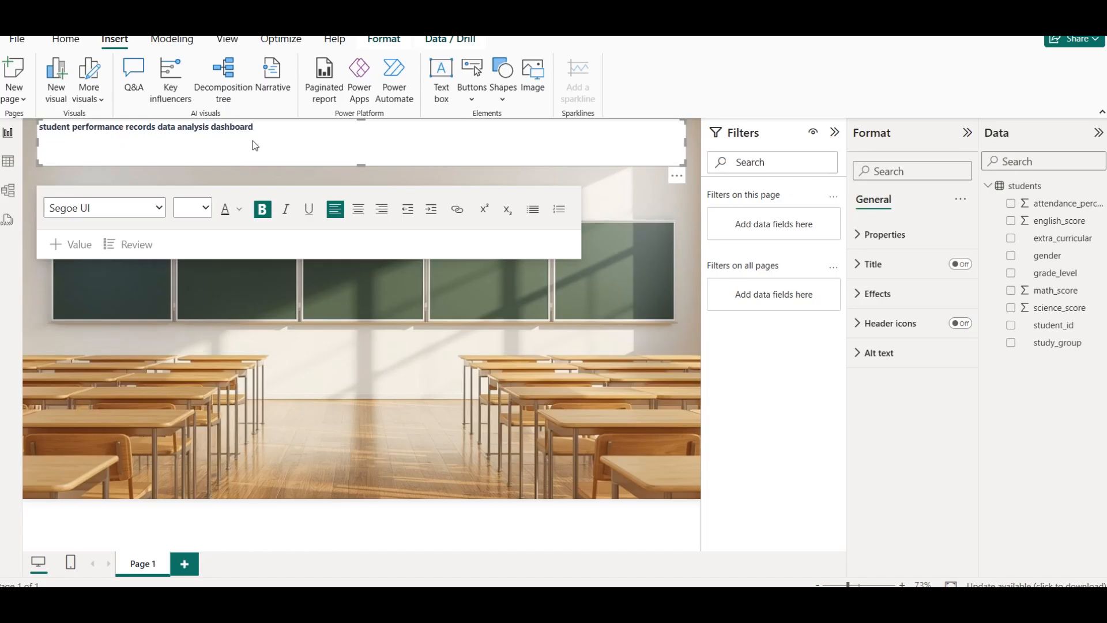
Capitalize the first letter of every word in the banner title to read "Student Performance Records Data Analysis Dashboard".
{"action": "key", "text": "BackSpace"}
{"action": "type", "text": "S"}
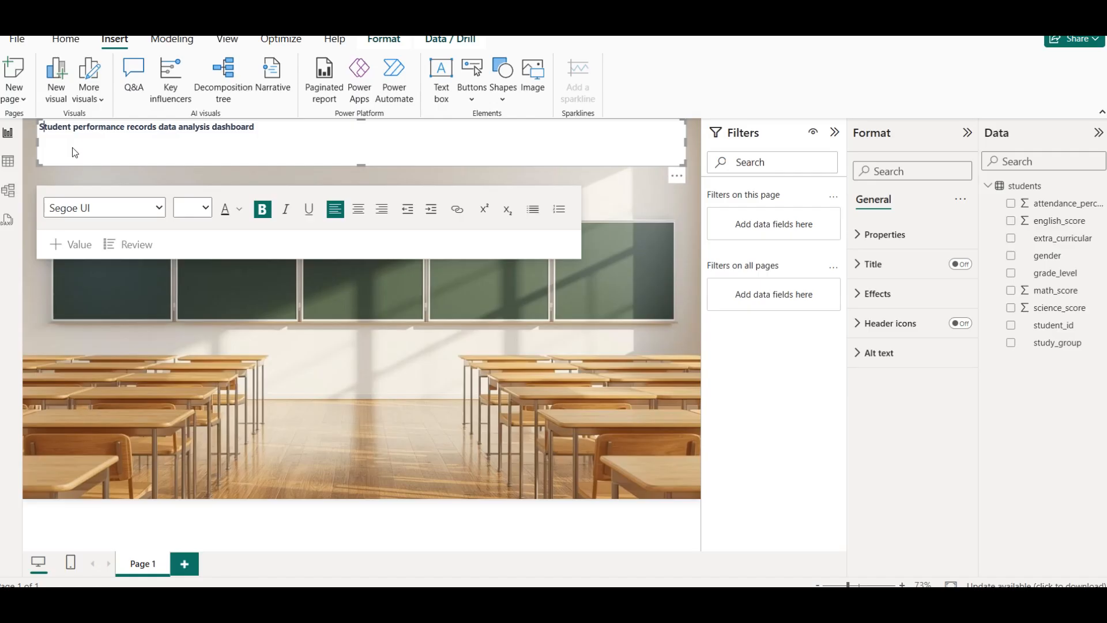
{"action": "key", "text": "Delete"}
{"action": "type", "text": "P"}
{"action": "key", "text": "ctrl+Right"}
{"action": "key", "text": "shift+Right"}
{"action": "type", "text": "R"}
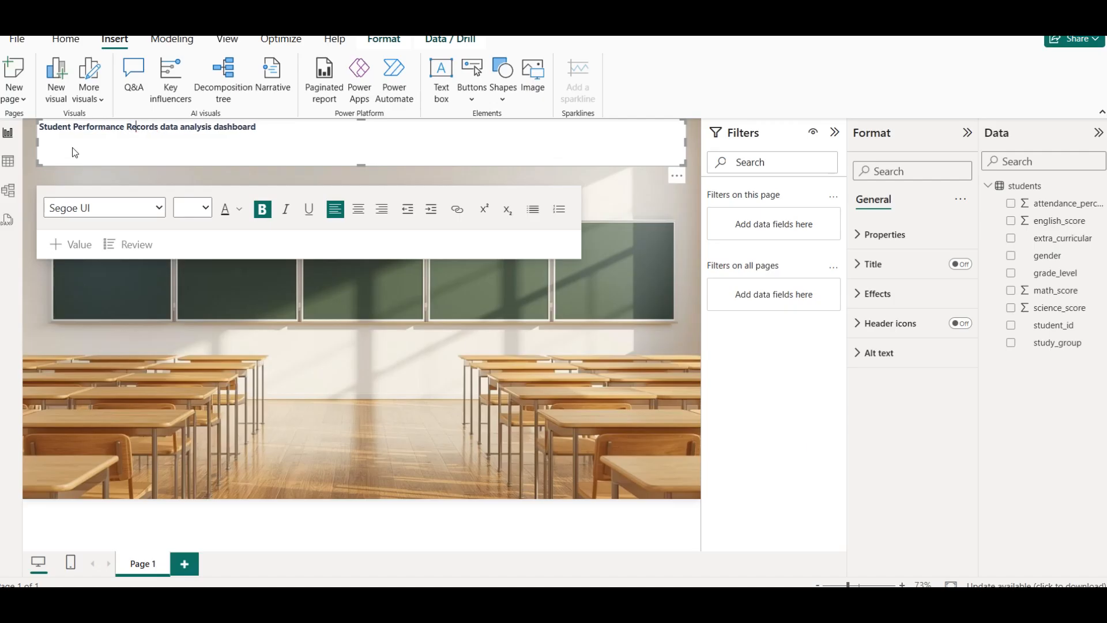
{"action": "key", "text": "BackSpace"}
{"action": "type", "text": "D"}
{"action": "key", "text": "ctrl+Right"}
{"action": "key", "text": "shift+Right"}
{"action": "type", "text": "A"}
{"action": "key", "text": "Right"}
{"action": "key", "text": "Right"}
{"action": "key", "text": "Right"}
{"action": "key", "text": "Right"}
{"action": "key", "text": "shift+Right"}
{"action": "type", "text": "D"}
Append "- Part 1" to the end of the banner title.
{"action": "key", "text": "End"}
{"action": "type", "text": "- a"}
{"action": "key", "text": "BackSpace"}
{"action": "type", "text": "Part"}
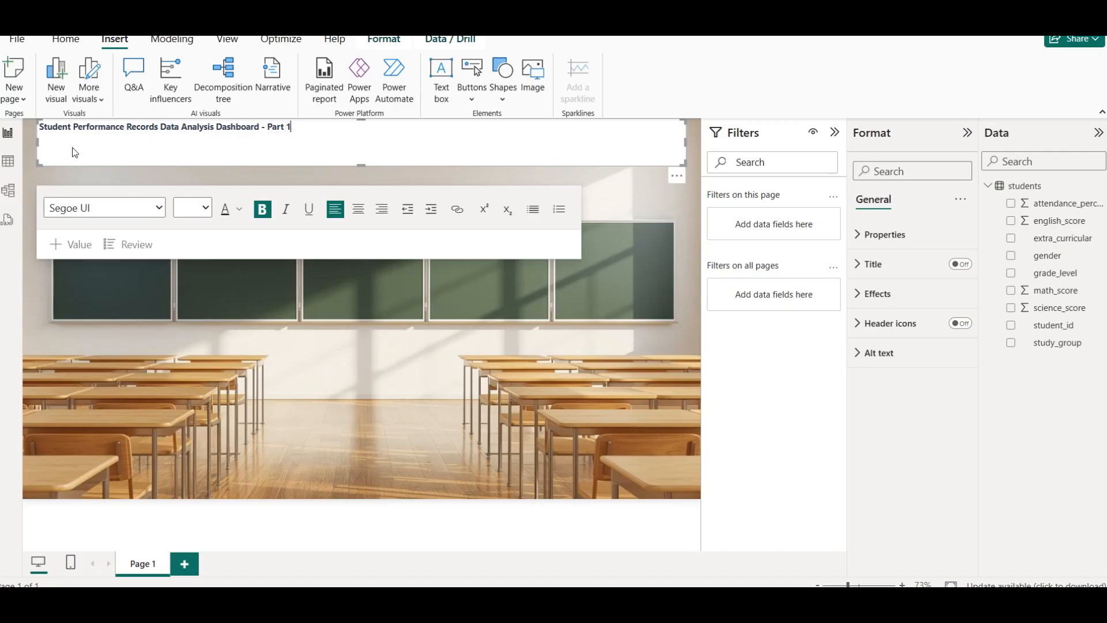
Center the whole banner title text within its text box.
{"action": "key", "text": "ctrl+a"}
{"action": "left_click", "coordinate": [358, 209]}
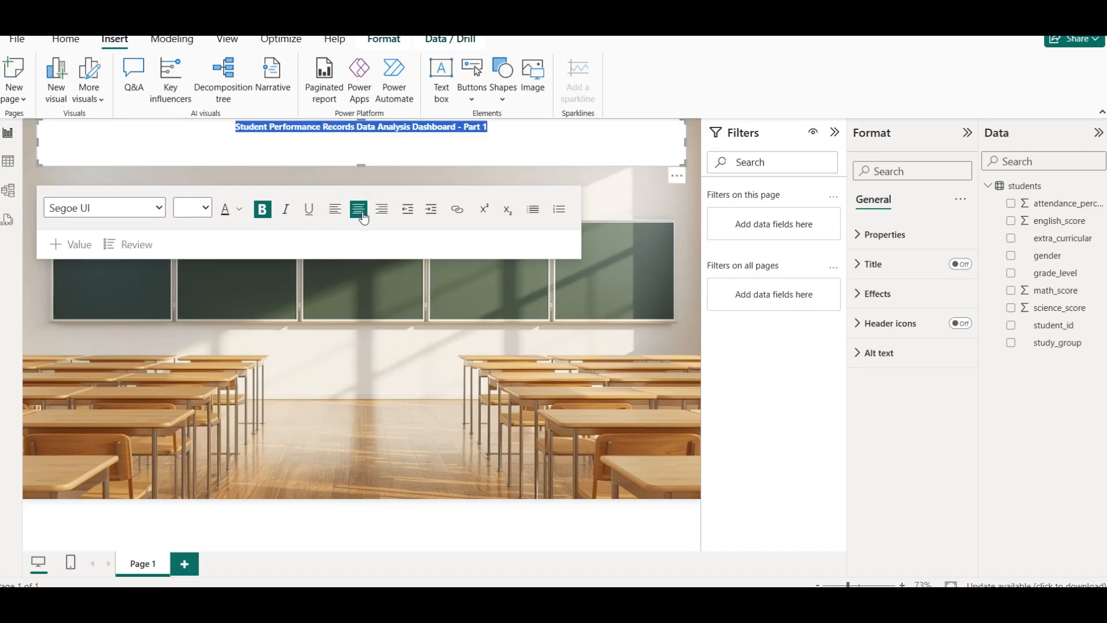
{"action": "left_click", "coordinate": [207, 208]}
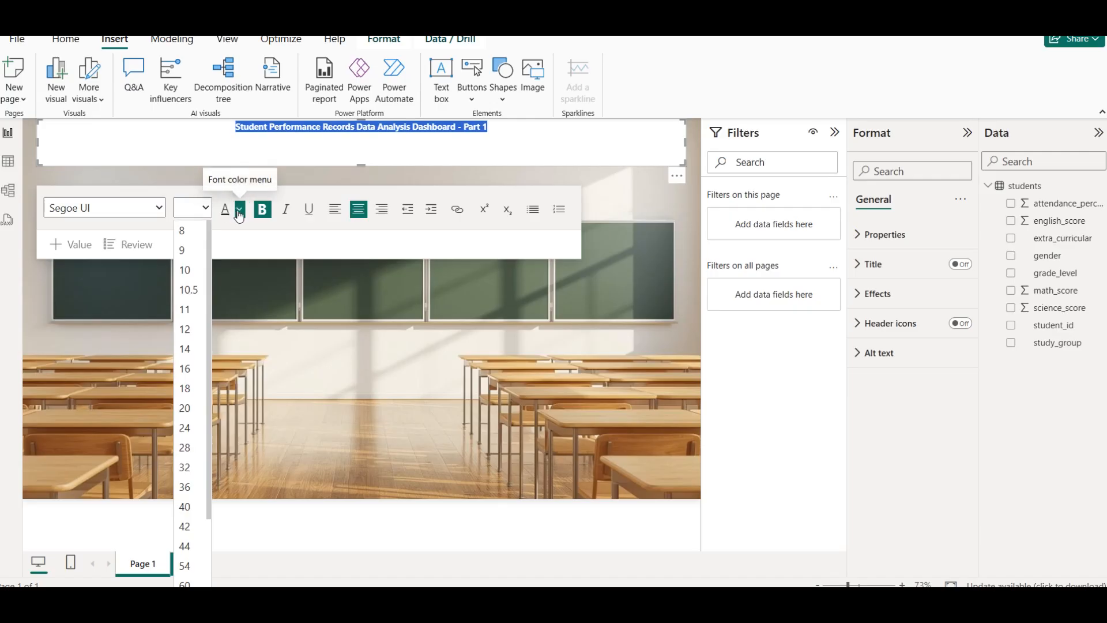
{"action": "left_click", "coordinate": [239, 209]}
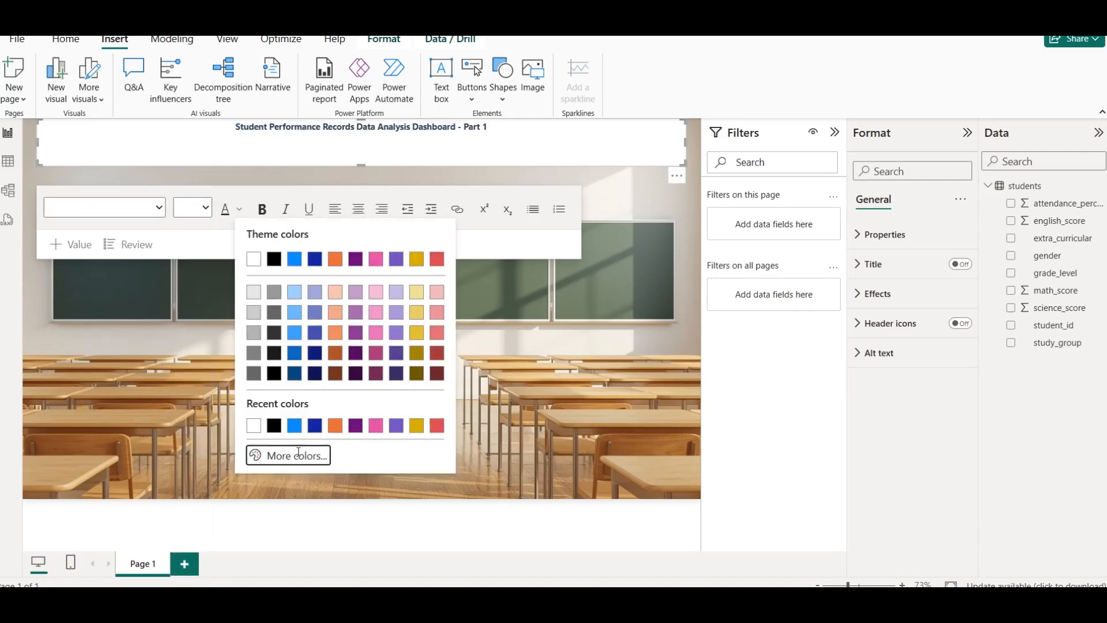
{"action": "left_click", "coordinate": [296, 456]}
Apply the accessible report theme whose palette starts with green, the second one in the accessible group.
{"action": "left_click", "coordinate": [222, 44]}
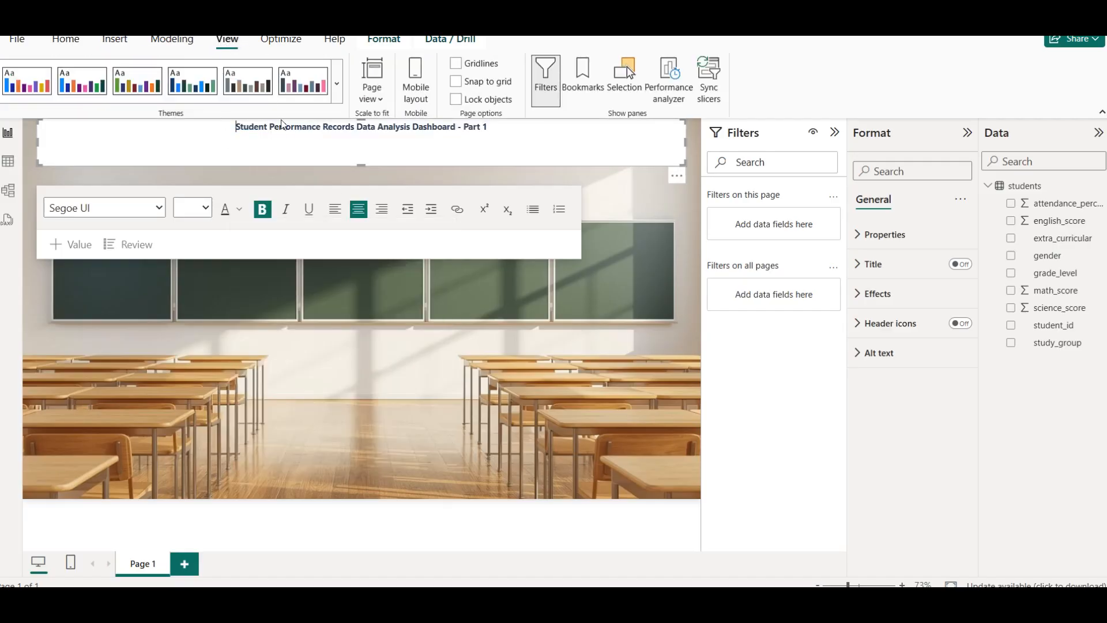
{"action": "left_click", "coordinate": [337, 98]}
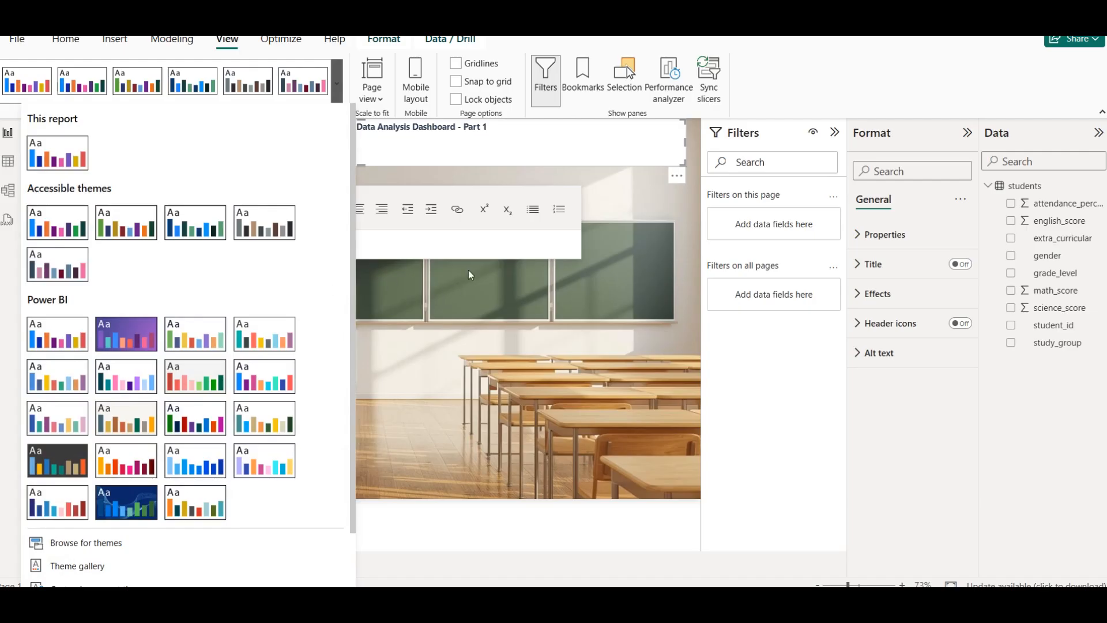
{"action": "left_click", "coordinate": [134, 241]}
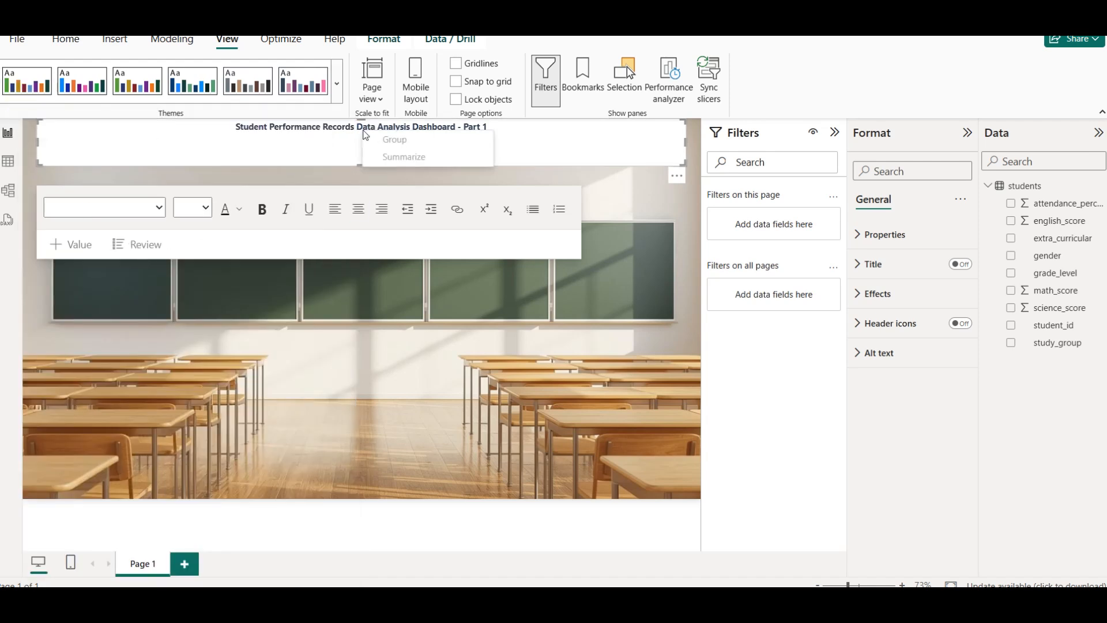
Color the entire banner title with the darkest shade of the dark green theme color.
{"action": "left_click", "coordinate": [365, 129]}
{"action": "triple_click", "coordinate": [365, 127]}
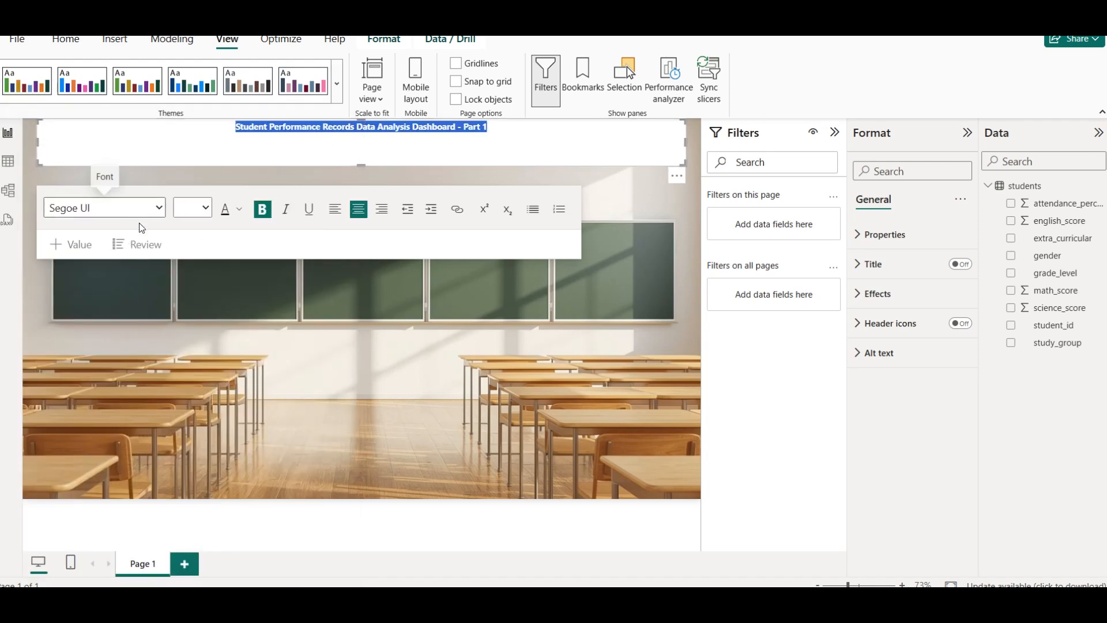
{"action": "left_click", "coordinate": [237, 209]}
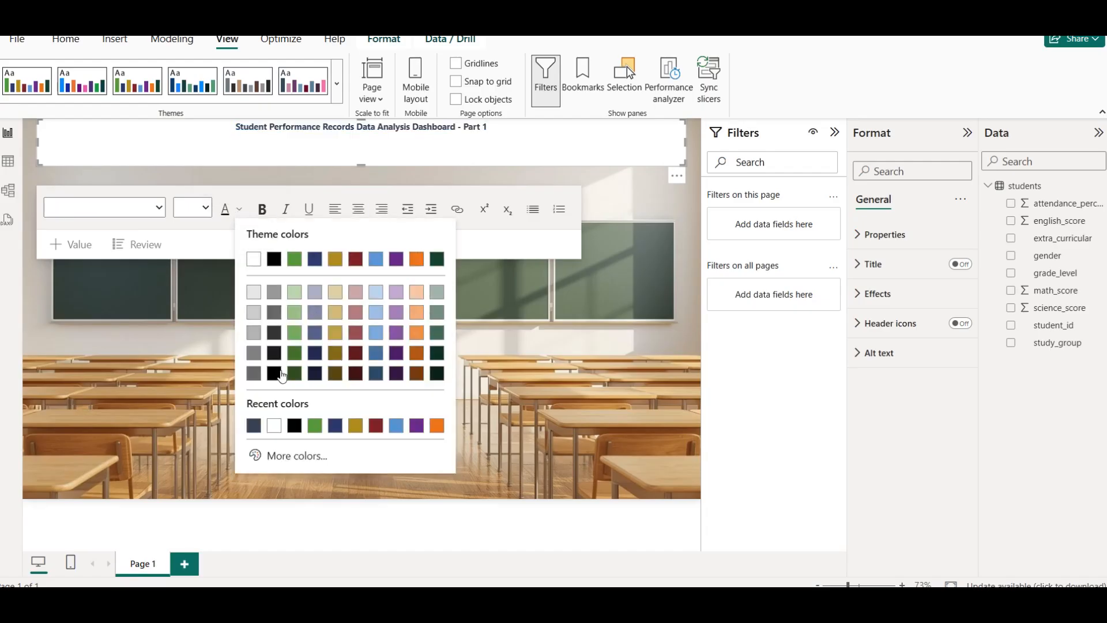
{"action": "left_click", "coordinate": [437, 381]}
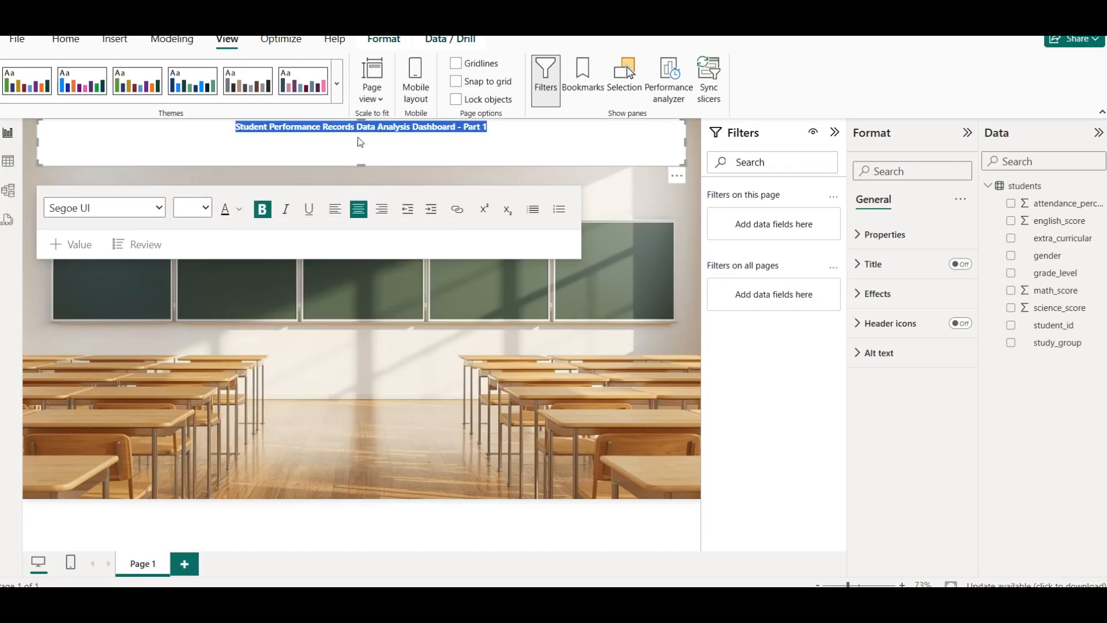
Enlarge the banner title, trying font size 32 and settling on 28.
{"action": "left_click", "coordinate": [205, 207]}
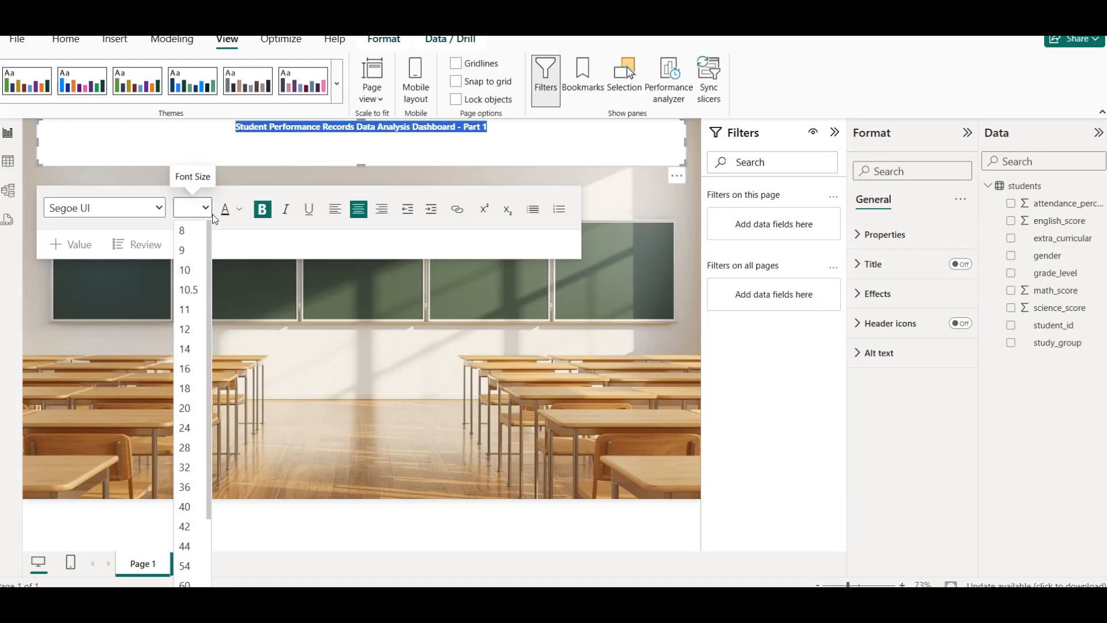
{"action": "left_click", "coordinate": [185, 467]}
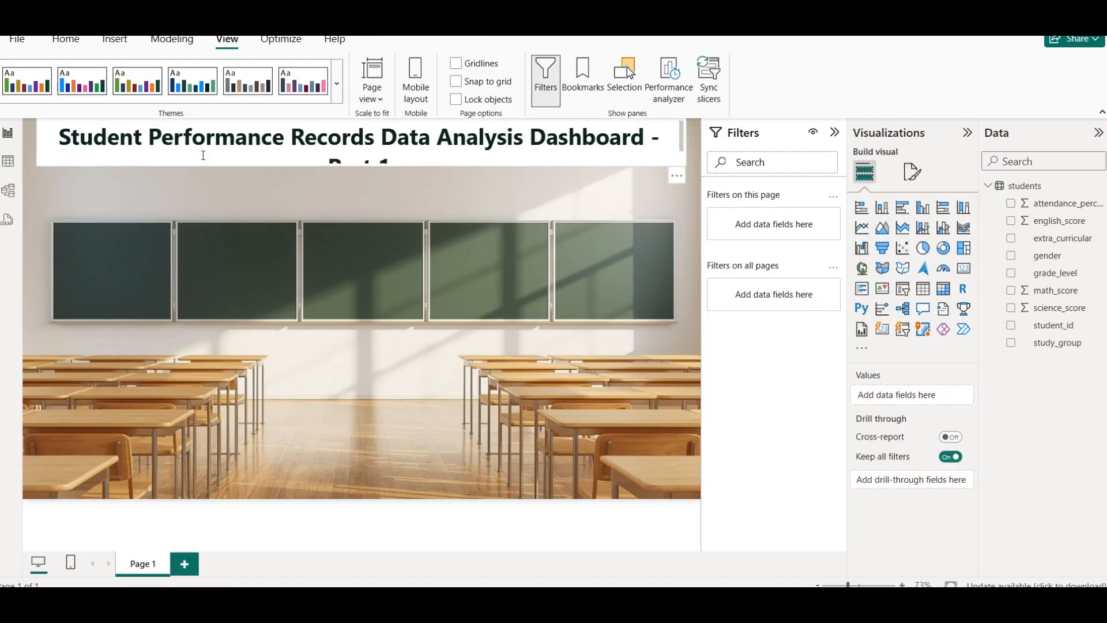
{"action": "double_click", "coordinate": [202, 142]}
{"action": "triple_click", "coordinate": [203, 142]}
{"action": "left_click", "coordinate": [204, 207]}
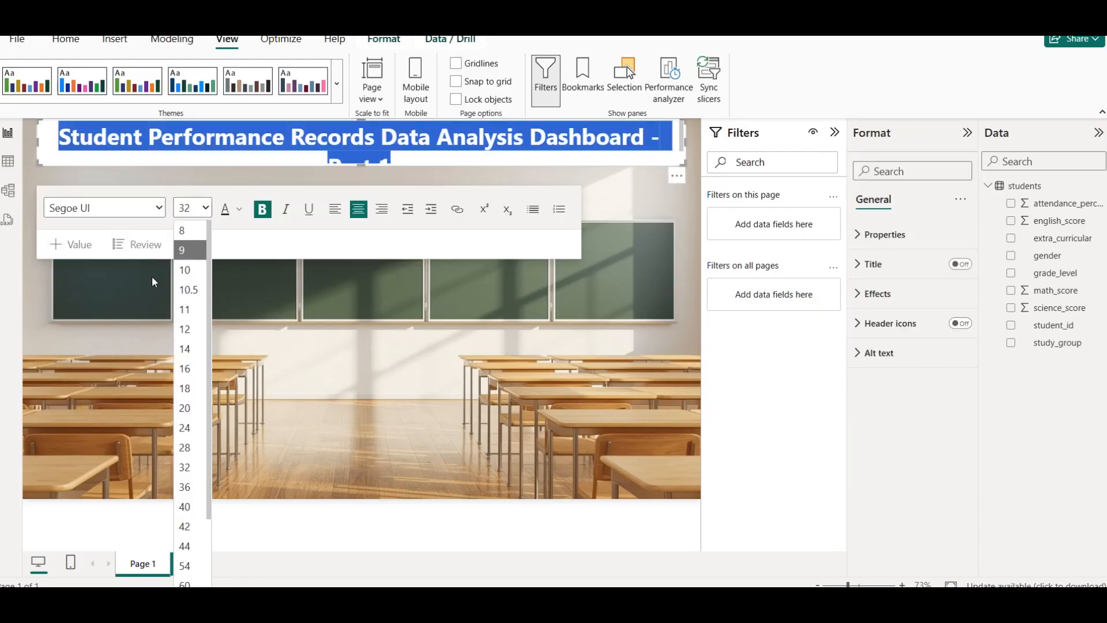
{"action": "left_click", "coordinate": [185, 448]}
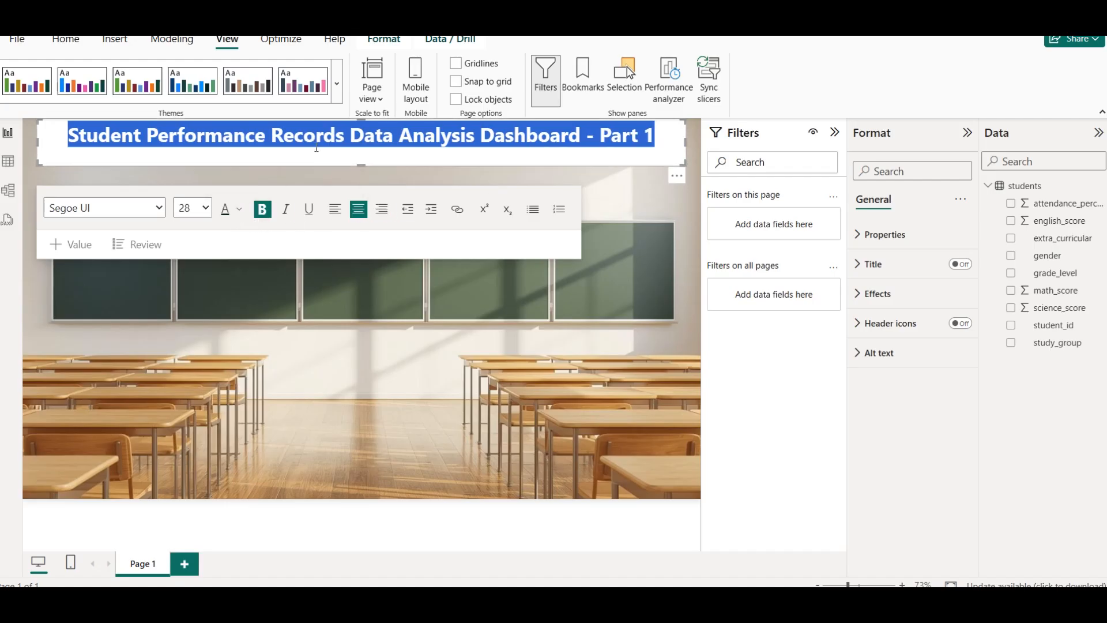
Reduce the banner text box height to fit the single title line and turn off its background.
{"action": "left_click_drag", "start_coordinate": [357, 169], "coordinate": [358, 157]}
{"action": "left_click", "coordinate": [540, 141]}
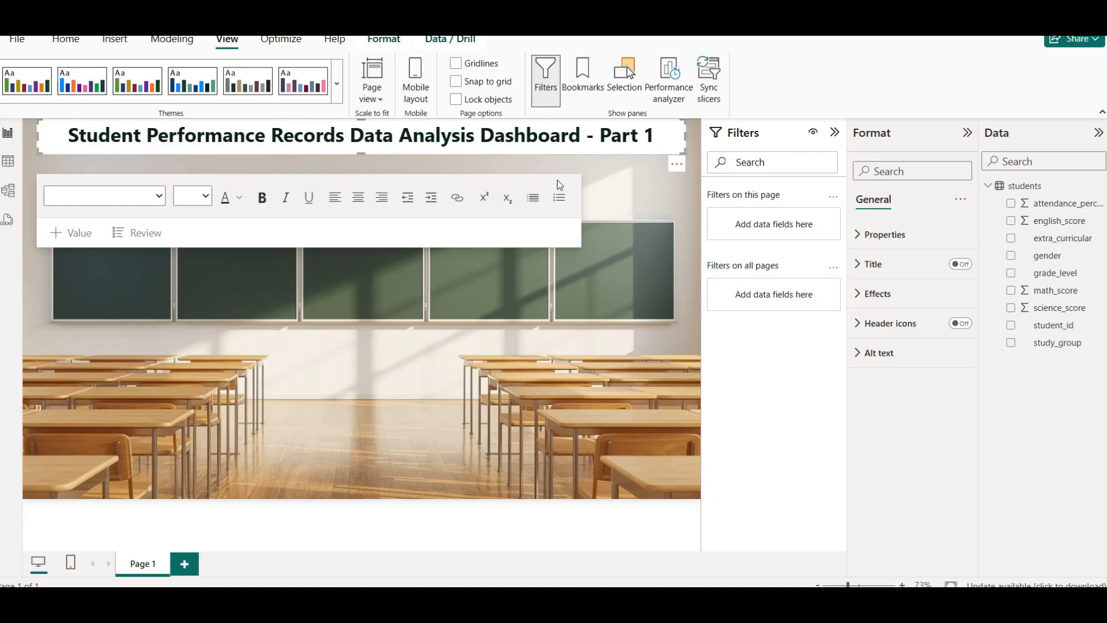
{"action": "left_click", "coordinate": [882, 293]}
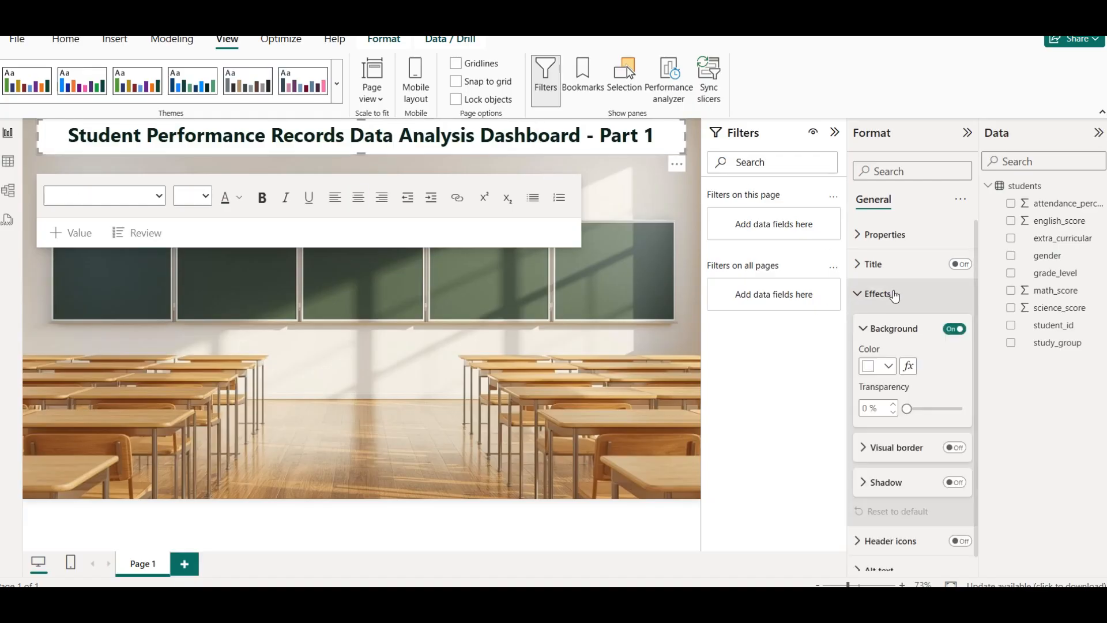
{"action": "left_click", "coordinate": [957, 330]}
{"action": "left_click", "coordinate": [639, 167]}
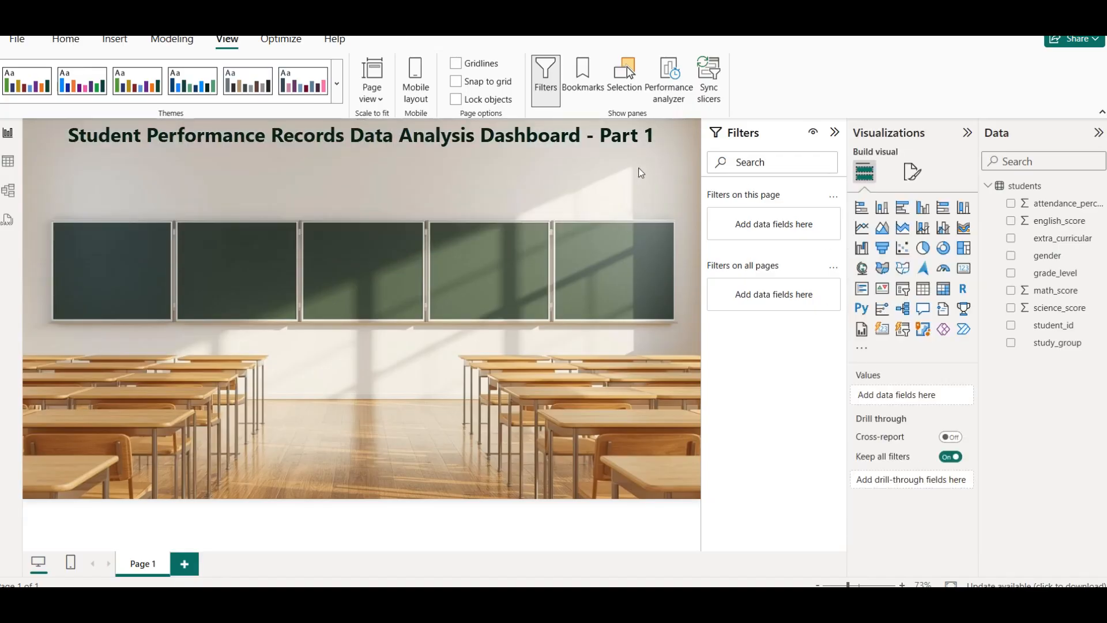
Turn on the banner text box's visual border and color it with the darkest shade of the dark green theme color.
{"action": "left_click", "coordinate": [512, 151]}
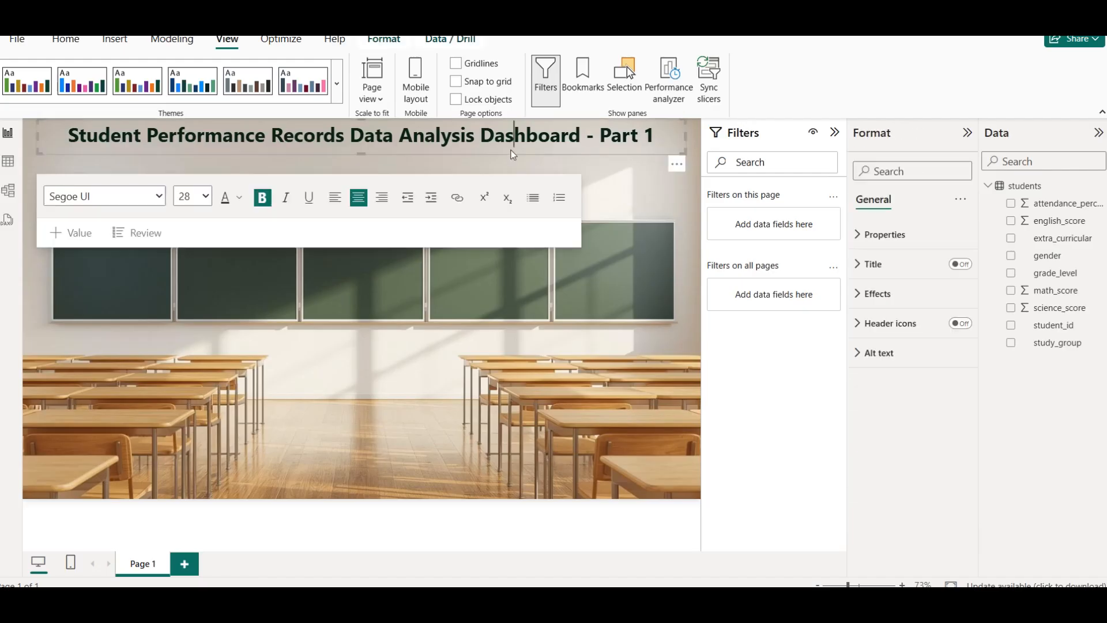
{"action": "left_click", "coordinate": [880, 294]}
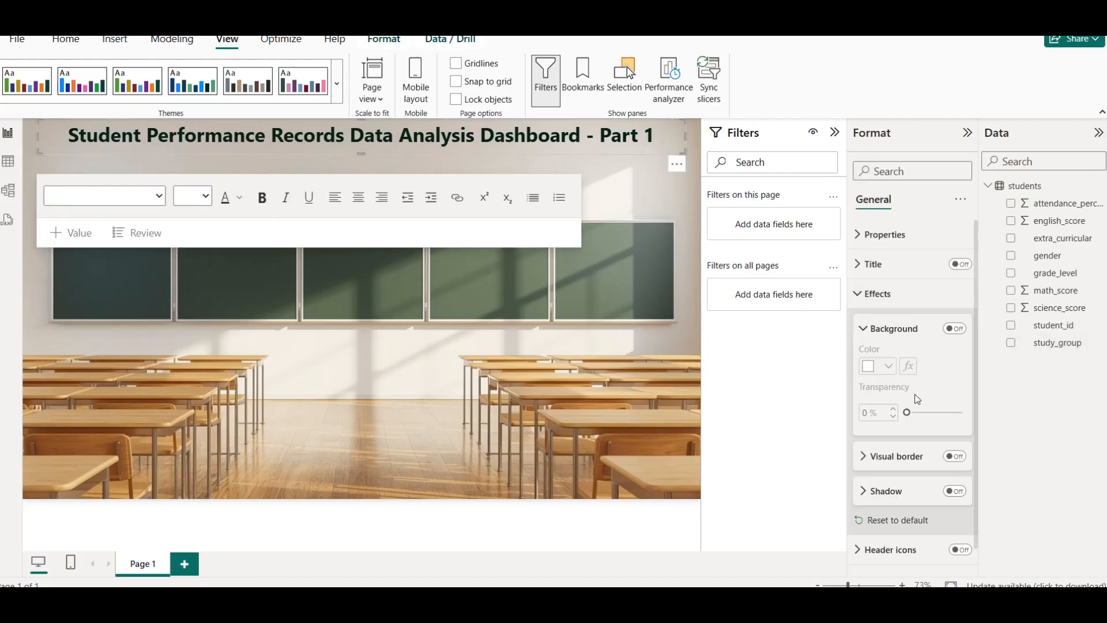
{"action": "left_click", "coordinate": [954, 456]}
{"action": "left_click", "coordinate": [882, 456]}
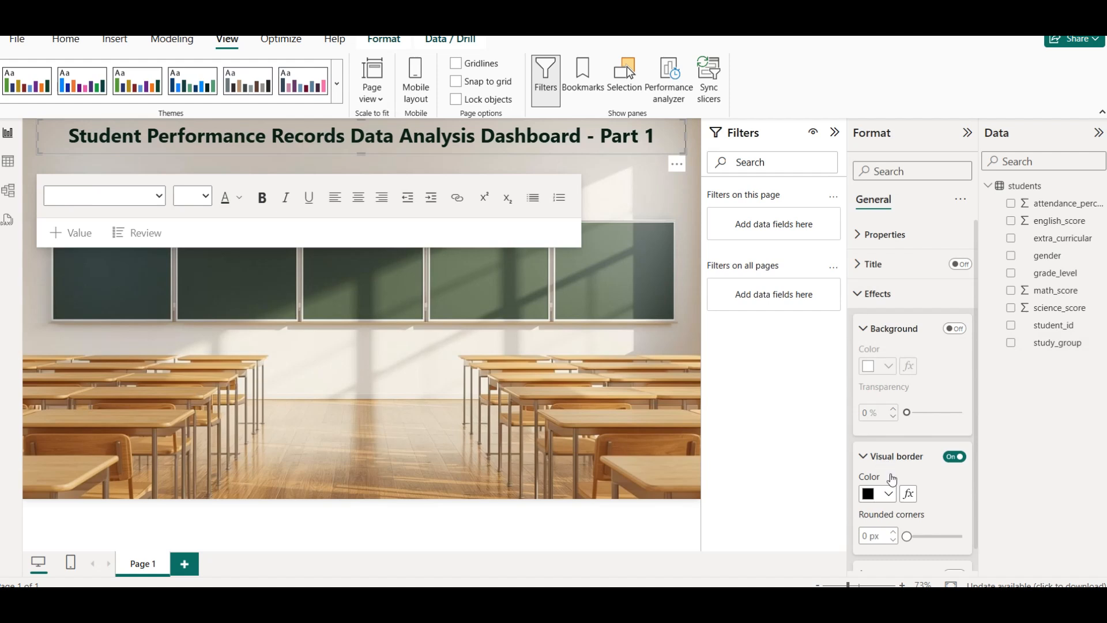
{"action": "scroll", "coordinate": [858, 443], "scroll_direction": "down", "scroll_amount": 1}
{"action": "left_click", "coordinate": [876, 421]}
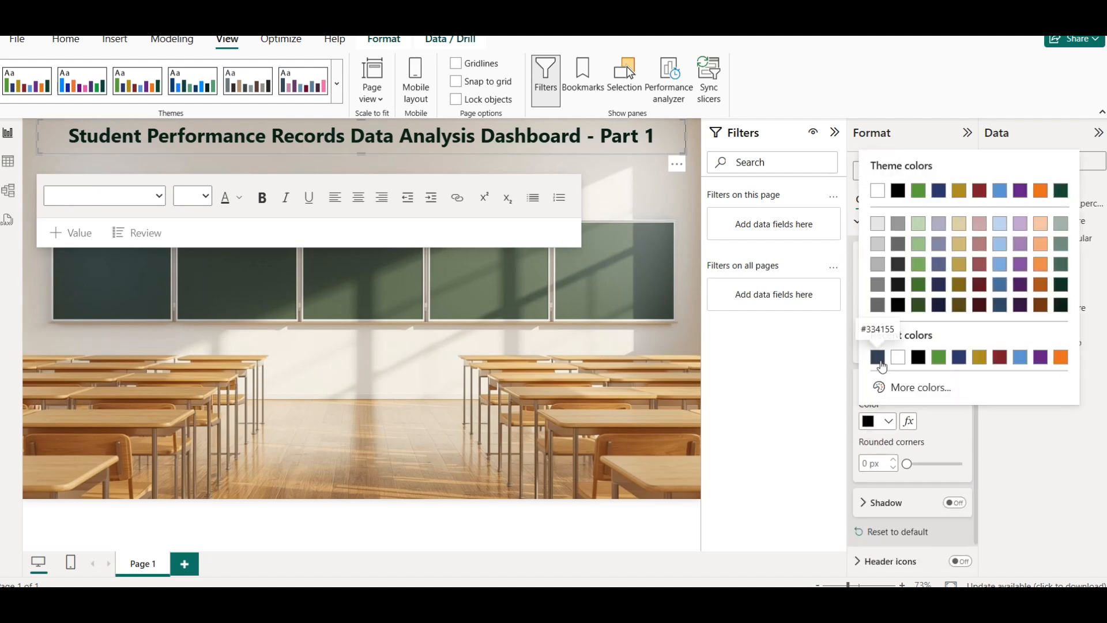
{"action": "left_click", "coordinate": [1062, 304]}
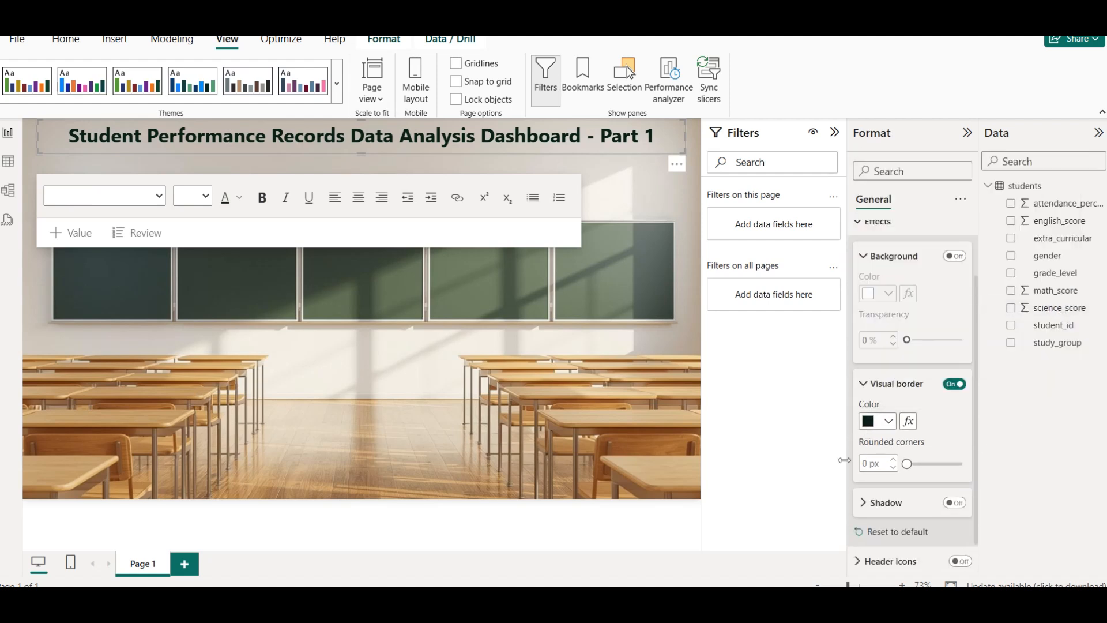
Set the banner border's rounded corners to 12 px and deselect the text box.
{"action": "double_click", "coordinate": [869, 467]}
{"action": "type", "text": "12"}
{"action": "key", "text": "Return"}
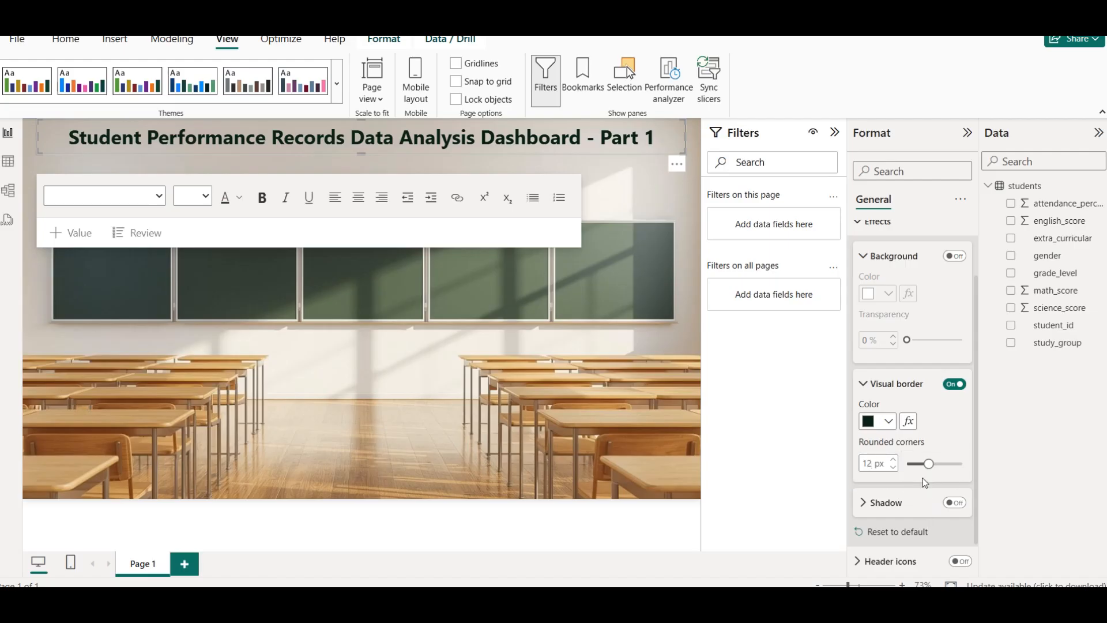
{"action": "scroll", "coordinate": [916, 480], "scroll_direction": "down", "scroll_amount": 1}
{"action": "left_click", "coordinate": [482, 332]}
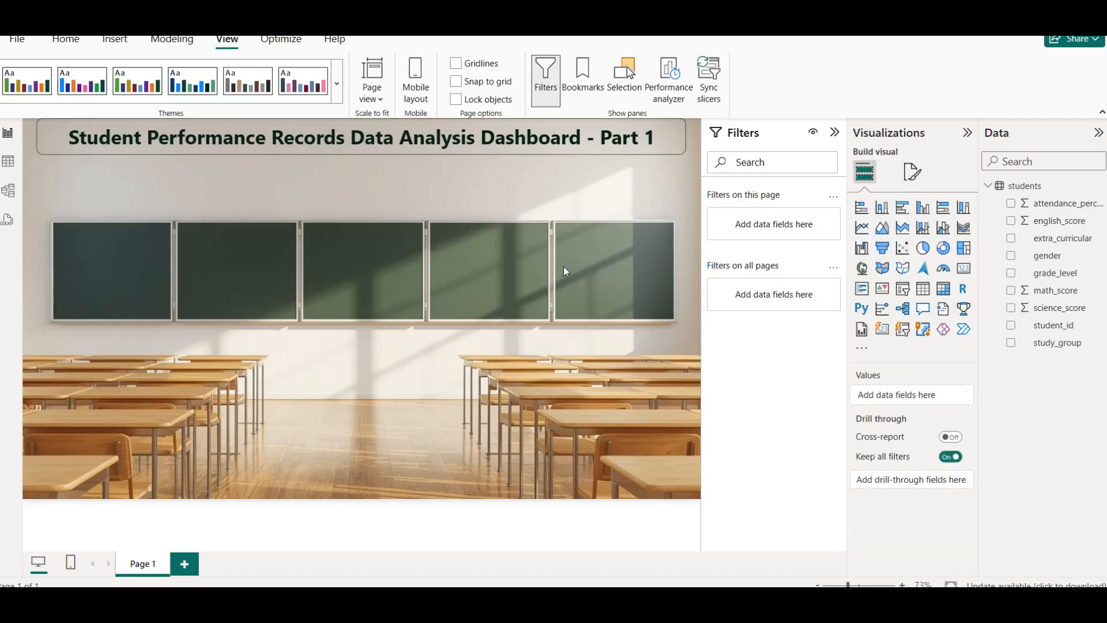
Move the banner text box slightly down from the upper edge of the report page.
{"action": "left_click", "coordinate": [528, 151]}
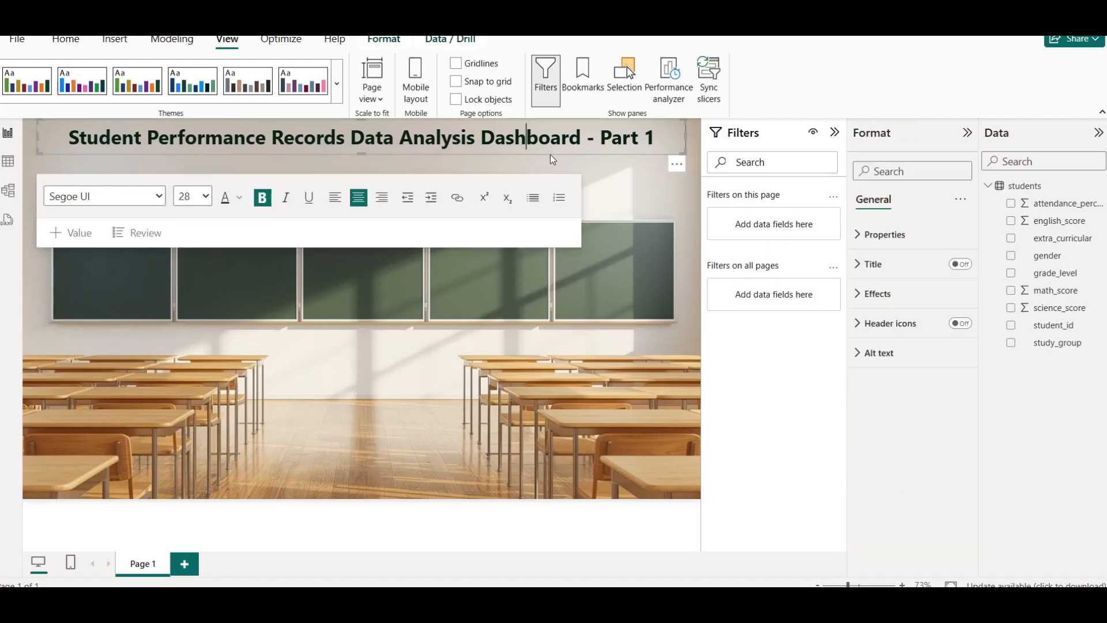
{"action": "key", "text": "End"}
{"action": "left_click", "coordinate": [624, 154]}
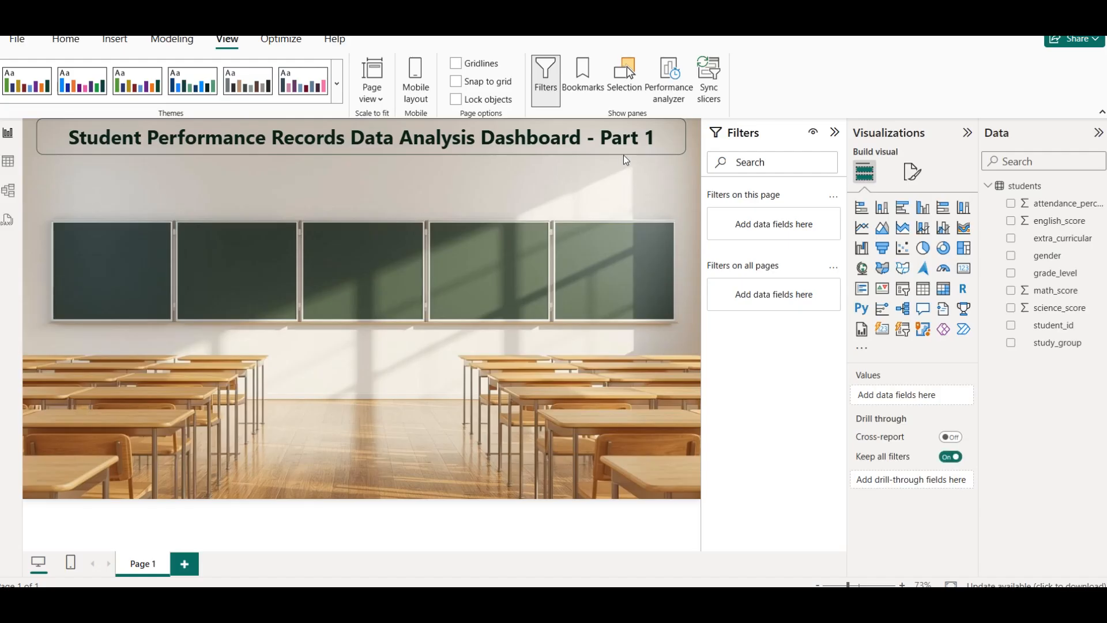
{"action": "left_click", "coordinate": [624, 155]}
{"action": "left_click_drag", "start_coordinate": [624, 155], "coordinate": [624, 158]}
{"action": "left_click", "coordinate": [687, 211]}
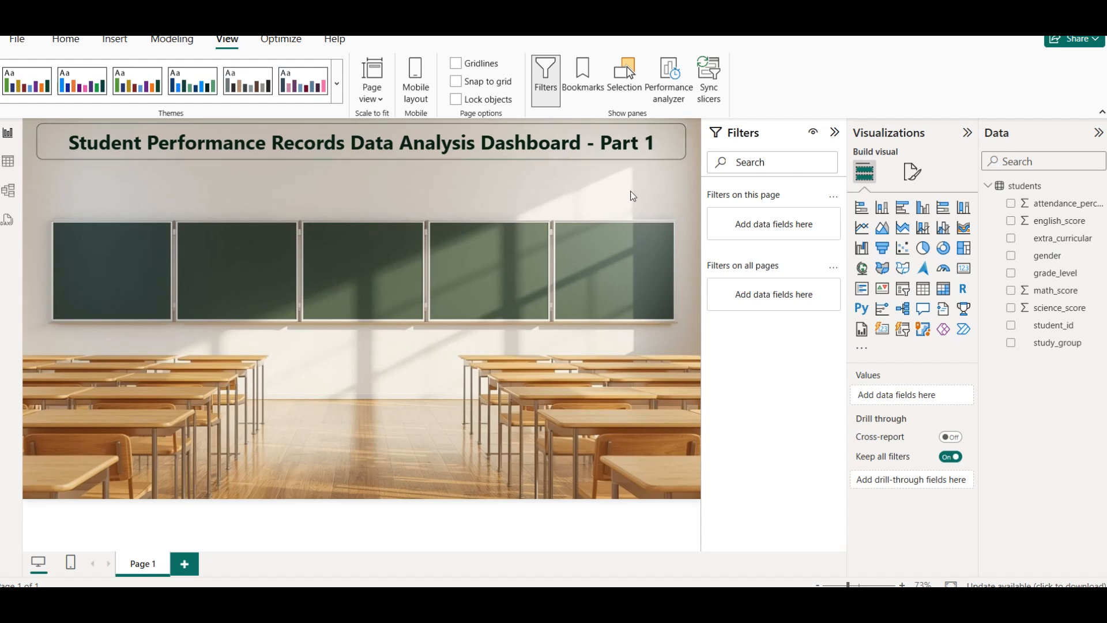
Insert a card visual, shrink it to a small tile and place it just below the left end of the banner.
{"action": "left_click", "coordinate": [965, 270]}
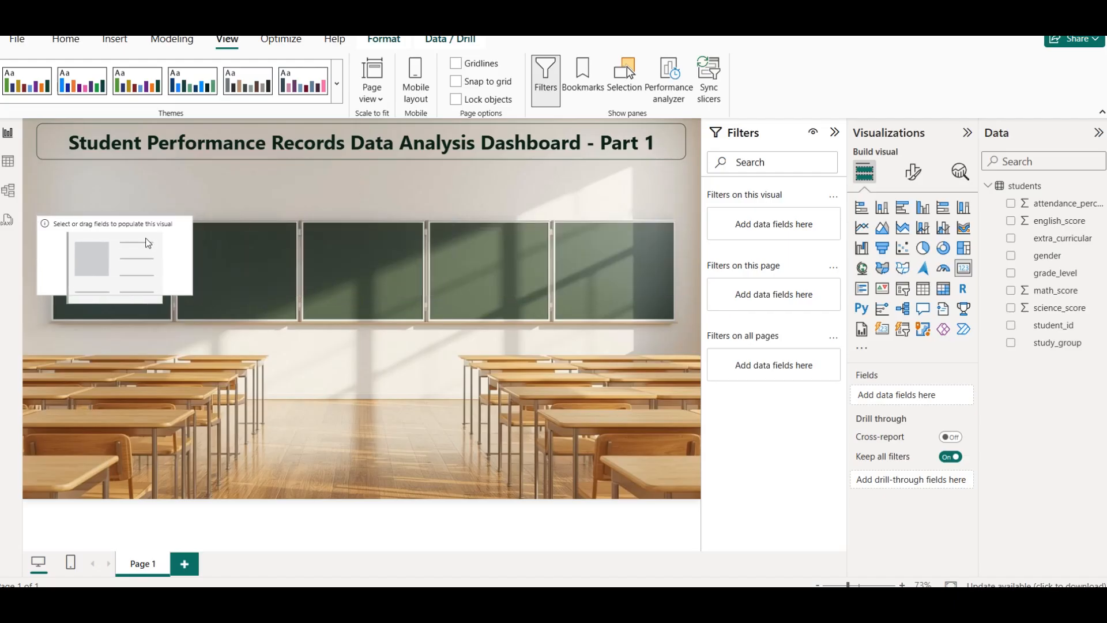
{"action": "left_click_drag", "start_coordinate": [89, 296], "coordinate": [80, 189]}
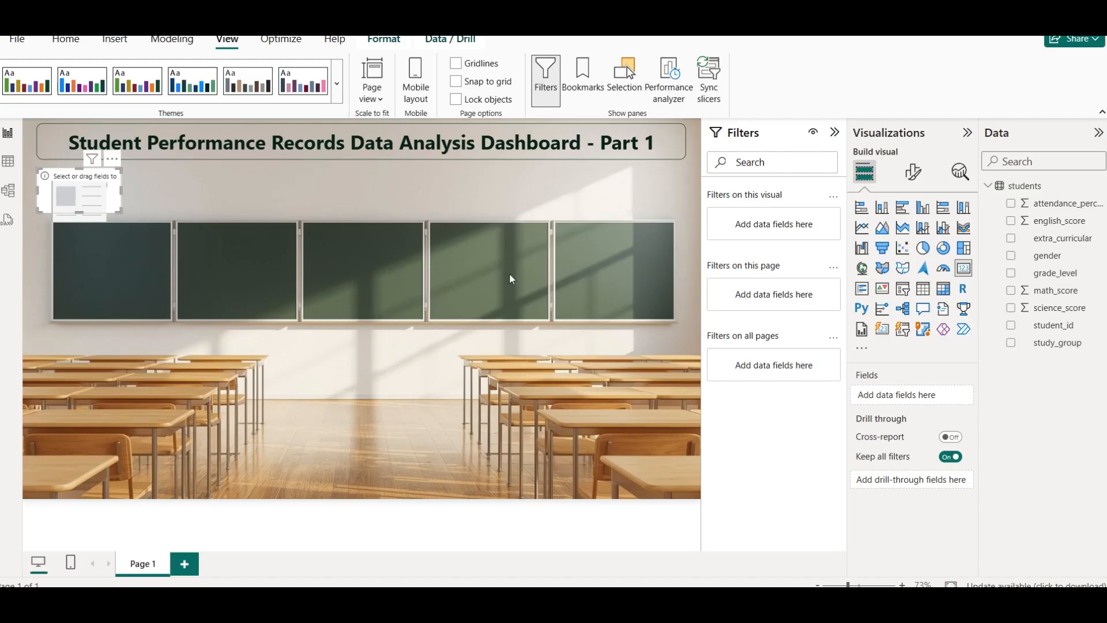
Examine the students table's rows and fields, and switch to Chrome to read the dataset page's questions and field descriptions.
{"action": "left_click", "coordinate": [8, 161]}
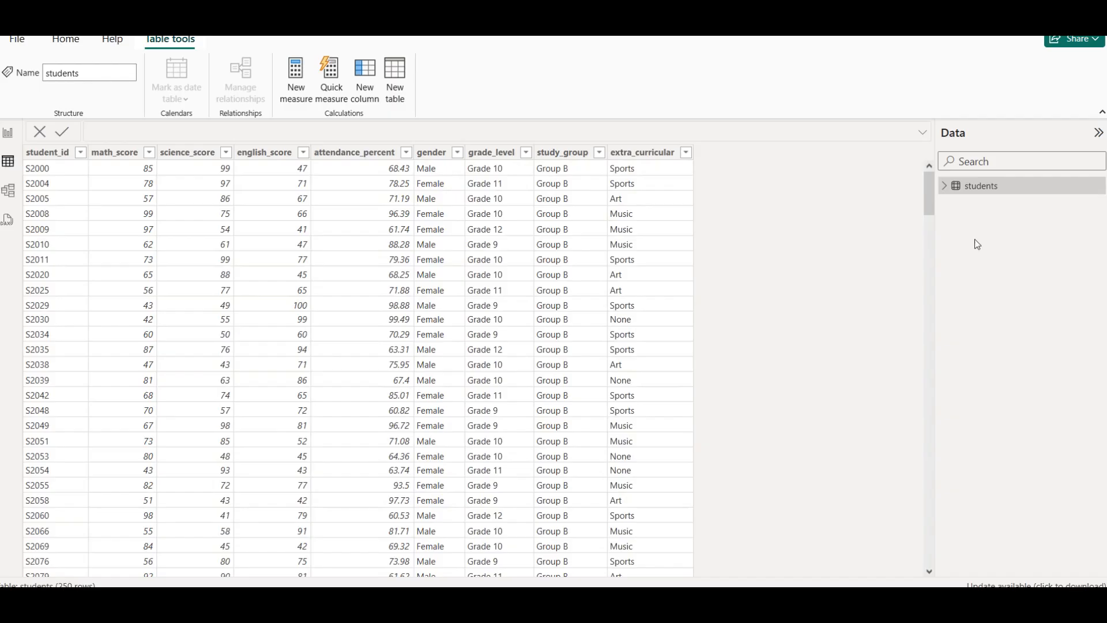
{"action": "left_click", "coordinate": [946, 187]}
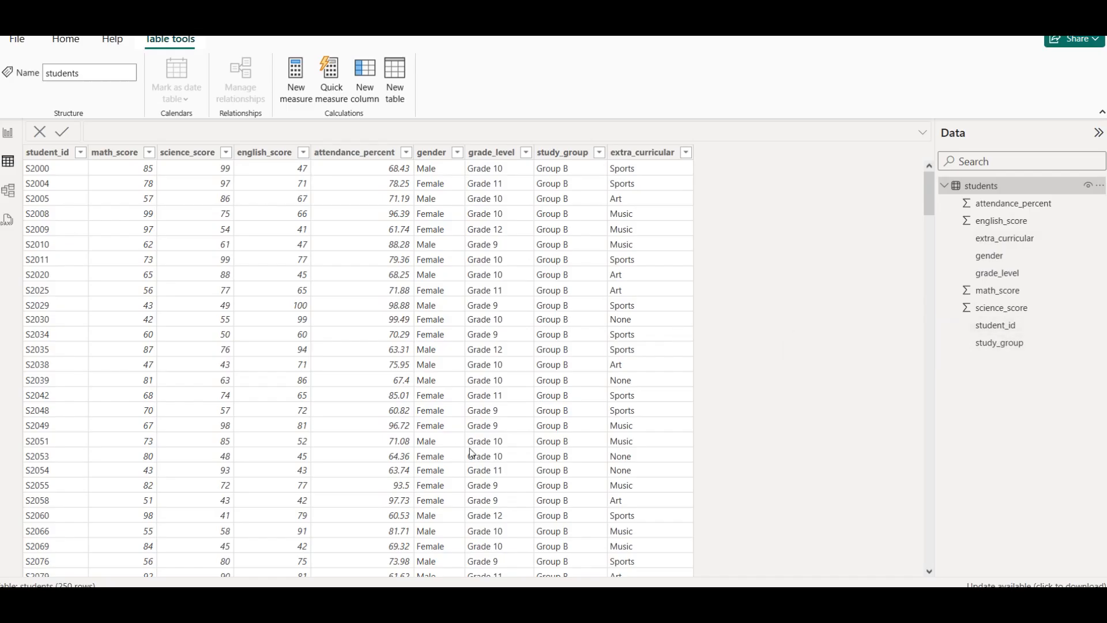
{"action": "left_click", "coordinate": [391, 601]}
{"action": "scroll", "coordinate": [661, 259], "scroll_direction": "down", "scroll_amount": 5}
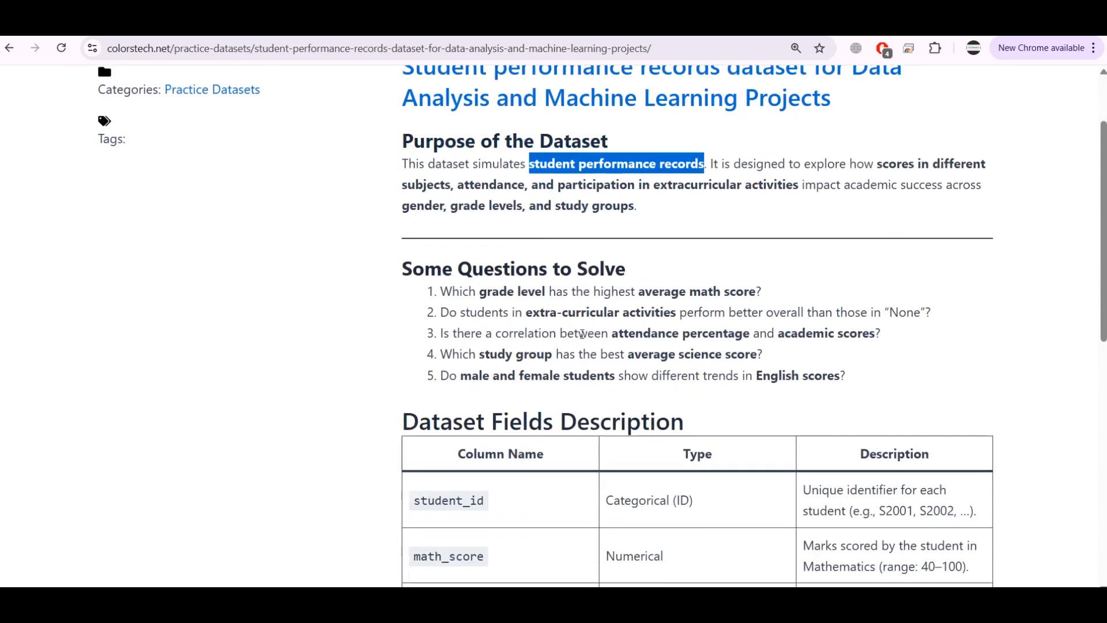
{"action": "scroll", "coordinate": [689, 304], "scroll_direction": "down", "scroll_amount": 4}
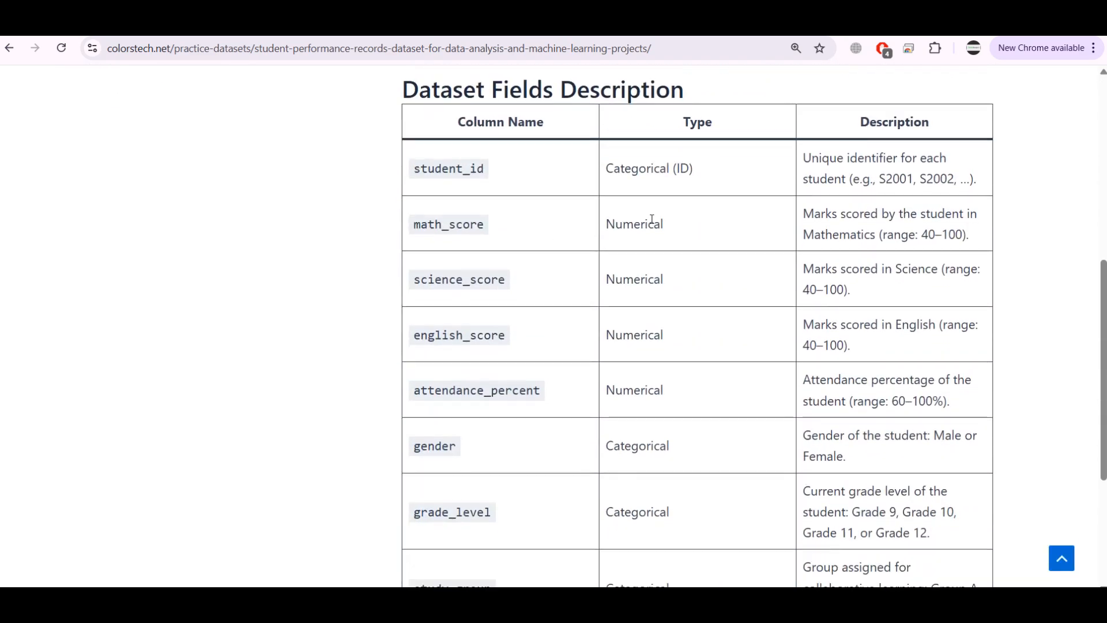
{"action": "scroll", "coordinate": [683, 300], "scroll_direction": "up", "scroll_amount": 1}
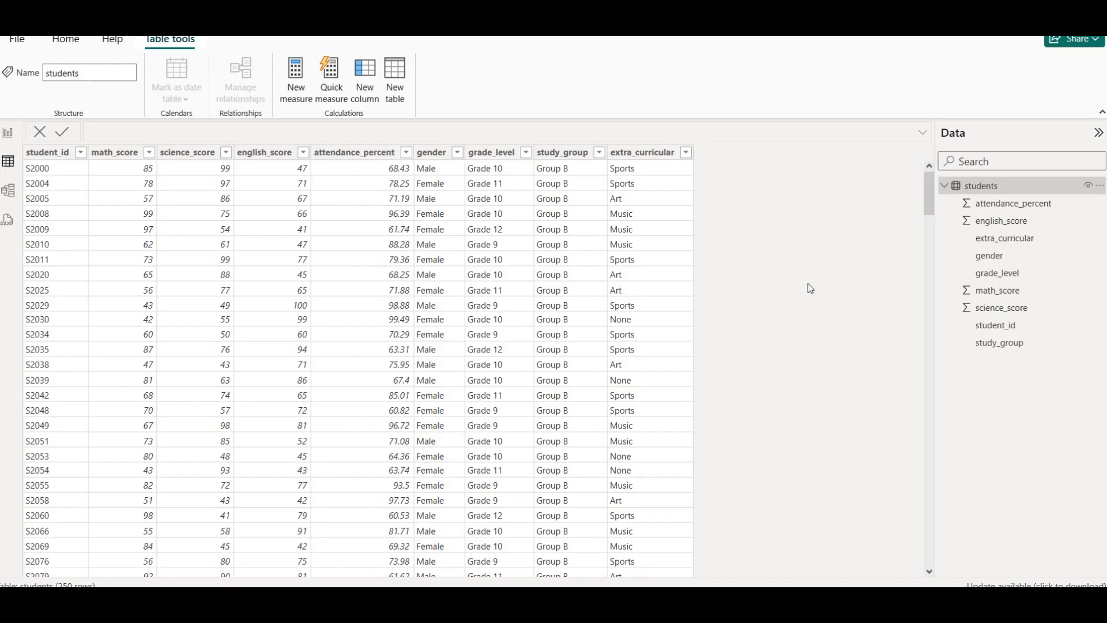
Return to the Power BI report page and add the student_id field to the empty card.
{"action": "left_click", "coordinate": [19, 138]}
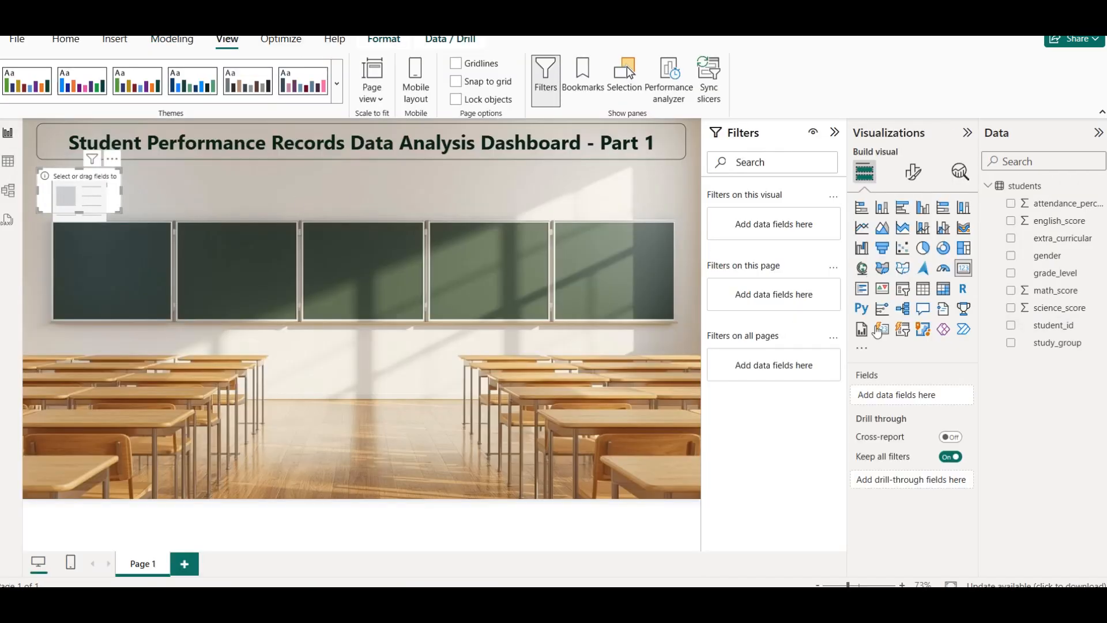
{"action": "left_click_drag", "start_coordinate": [1049, 327], "coordinate": [882, 396]}
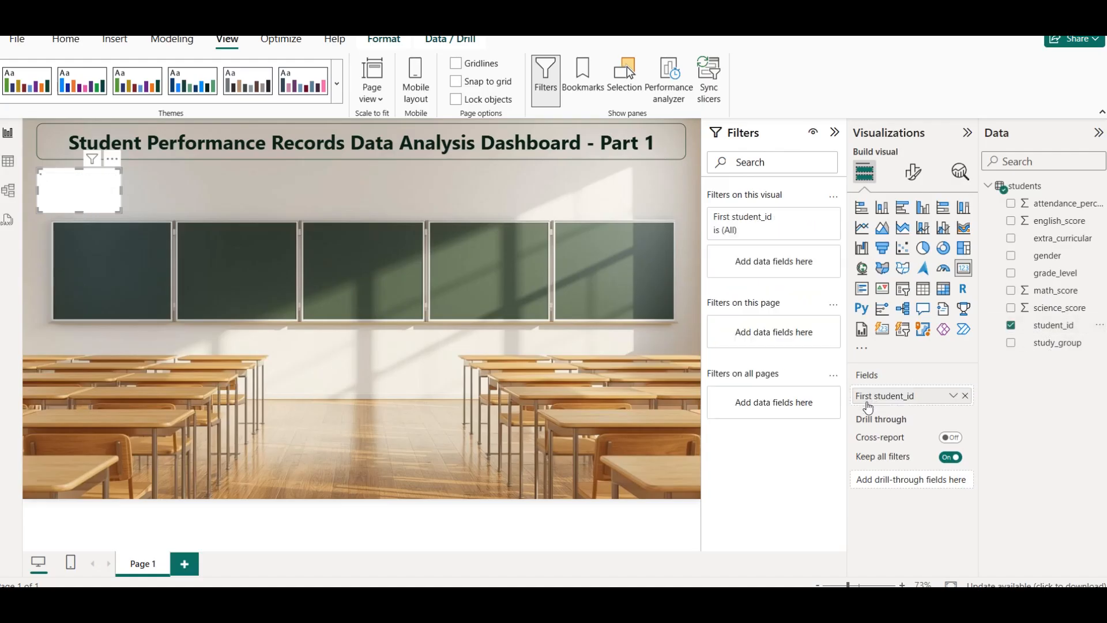
Summarize the card's student_id field as Count (Distinct).
{"action": "left_click", "coordinate": [953, 396]}
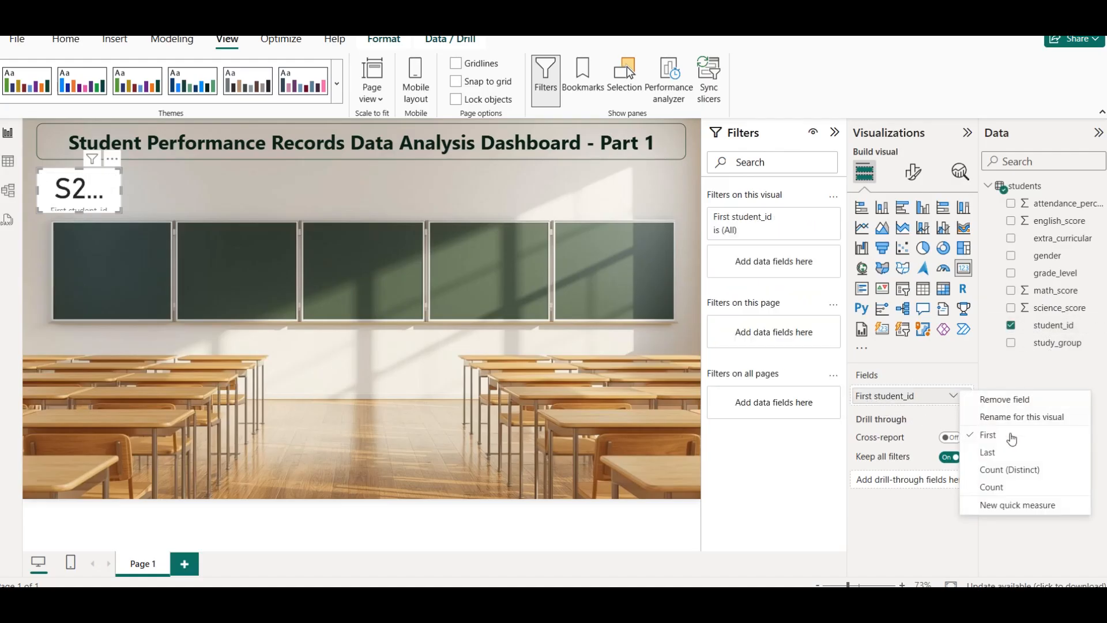
{"action": "left_click", "coordinate": [1013, 470]}
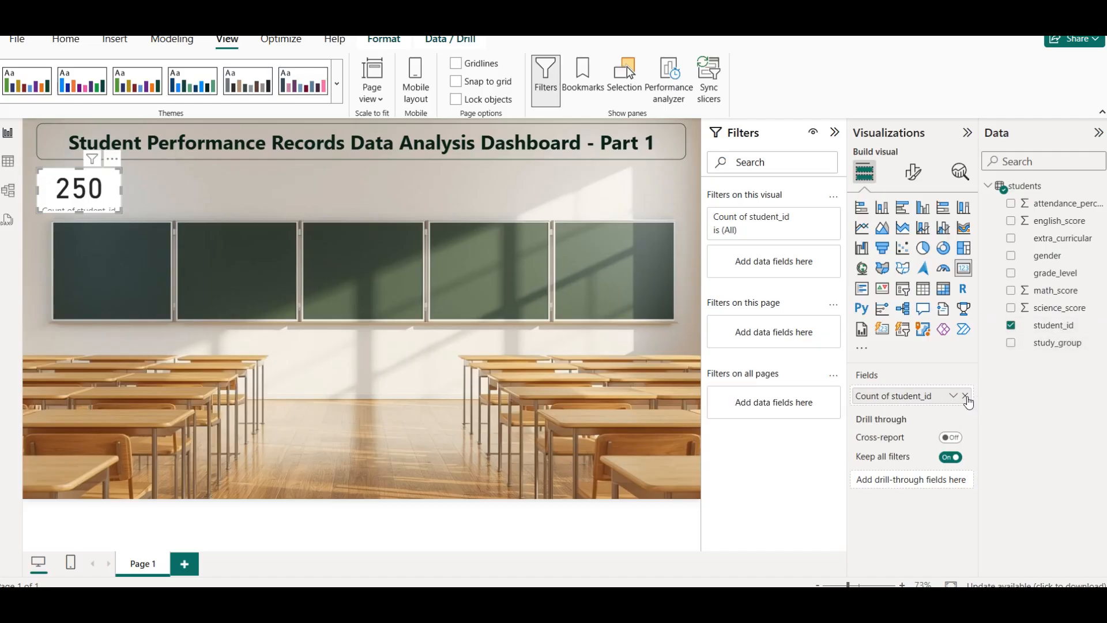
{"action": "left_click", "coordinate": [913, 171]}
{"action": "left_click", "coordinate": [930, 276]}
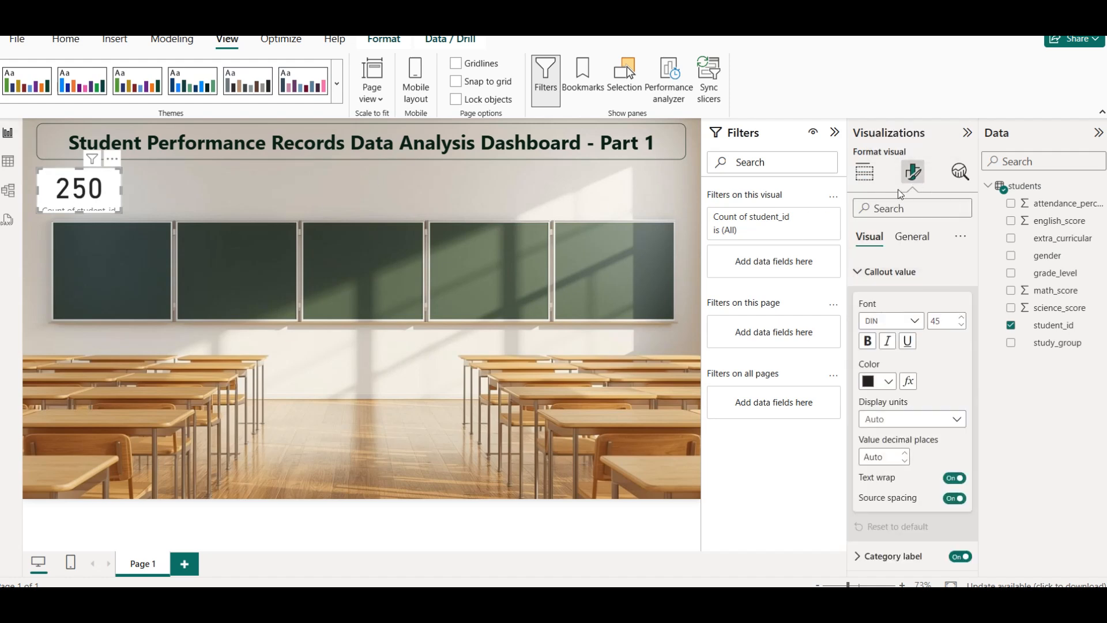
{"action": "left_click", "coordinate": [873, 180]}
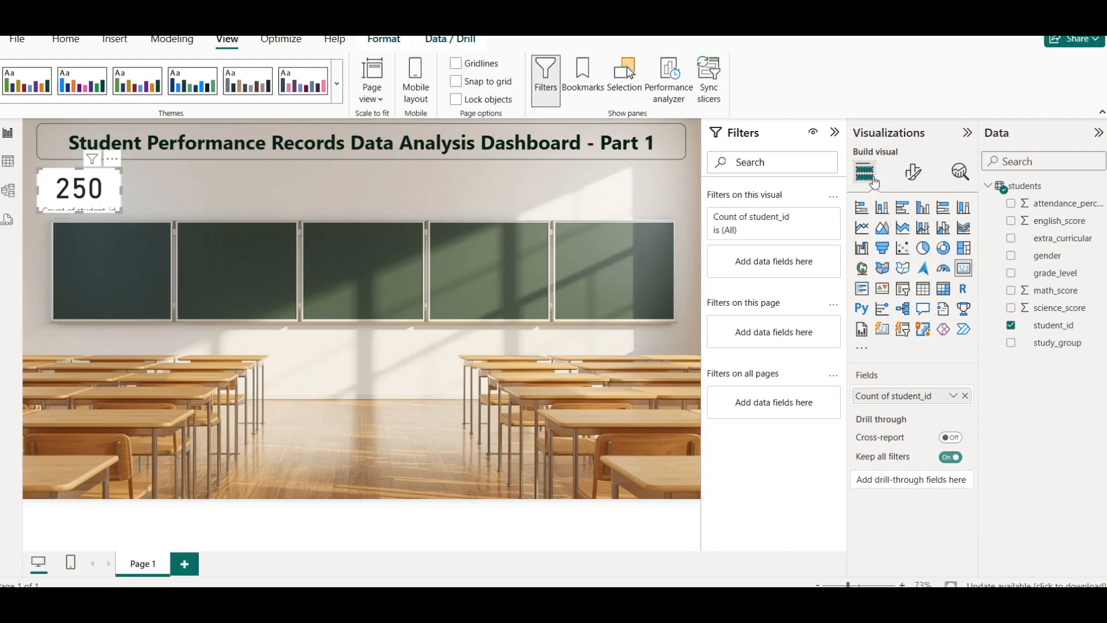
Set the font size of the student count card's callout value to 30.
{"action": "left_click", "coordinate": [913, 171]}
{"action": "left_click", "coordinate": [889, 276]}
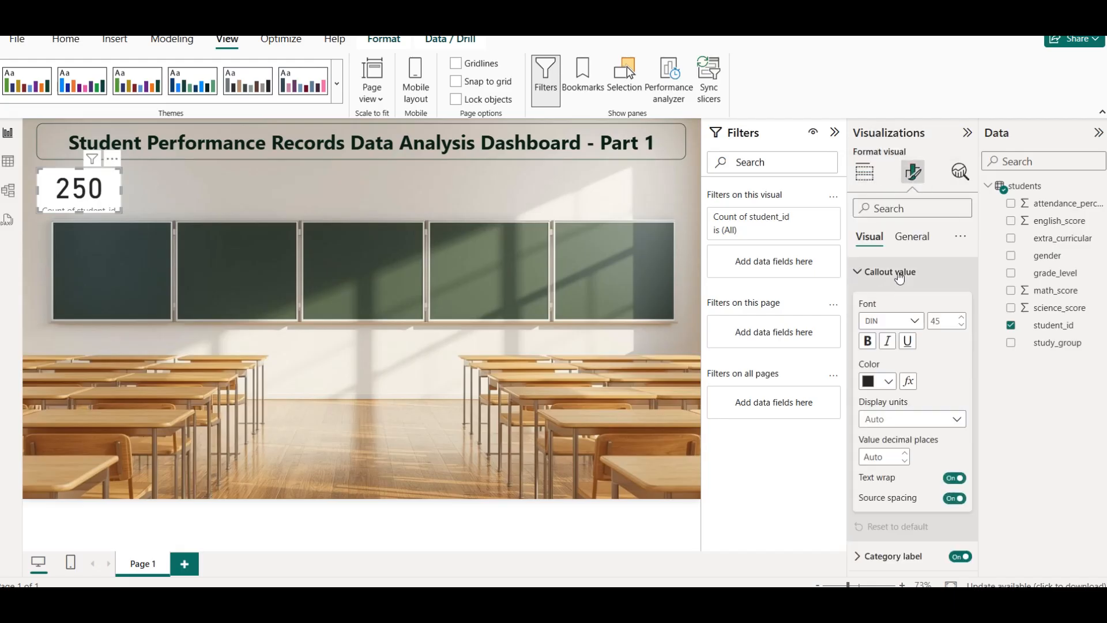
{"action": "left_click", "coordinate": [946, 329]}
{"action": "type", "text": "25"}
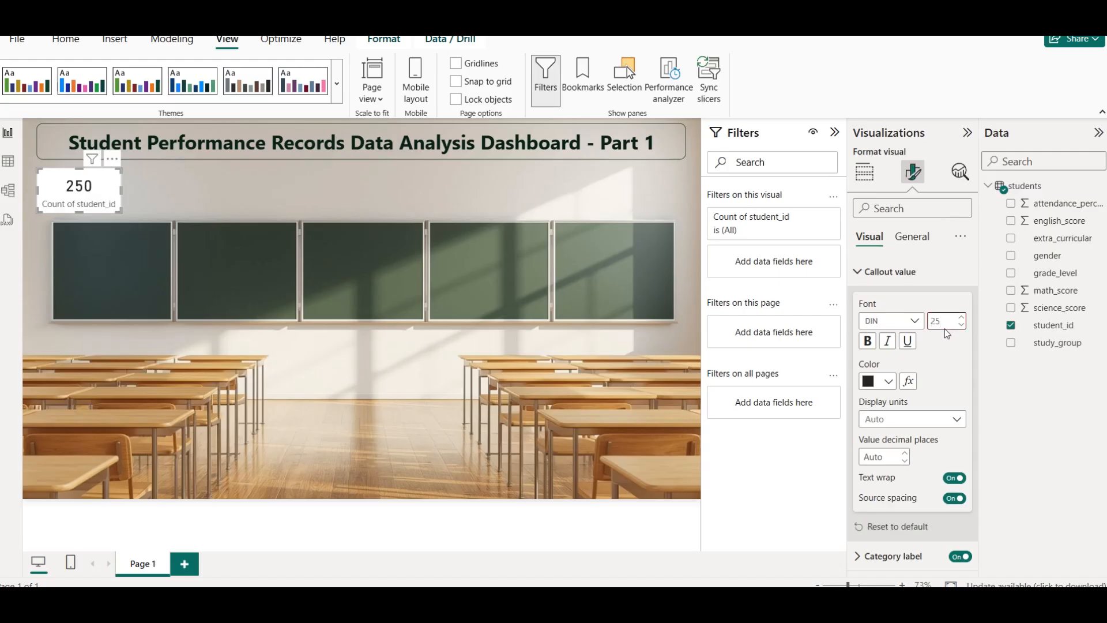
{"action": "left_click", "coordinate": [960, 321]}
{"action": "left_click", "coordinate": [960, 320]}
{"action": "left_click", "coordinate": [960, 320]}
{"action": "left_click", "coordinate": [960, 320]}
{"action": "left_click", "coordinate": [961, 320]}
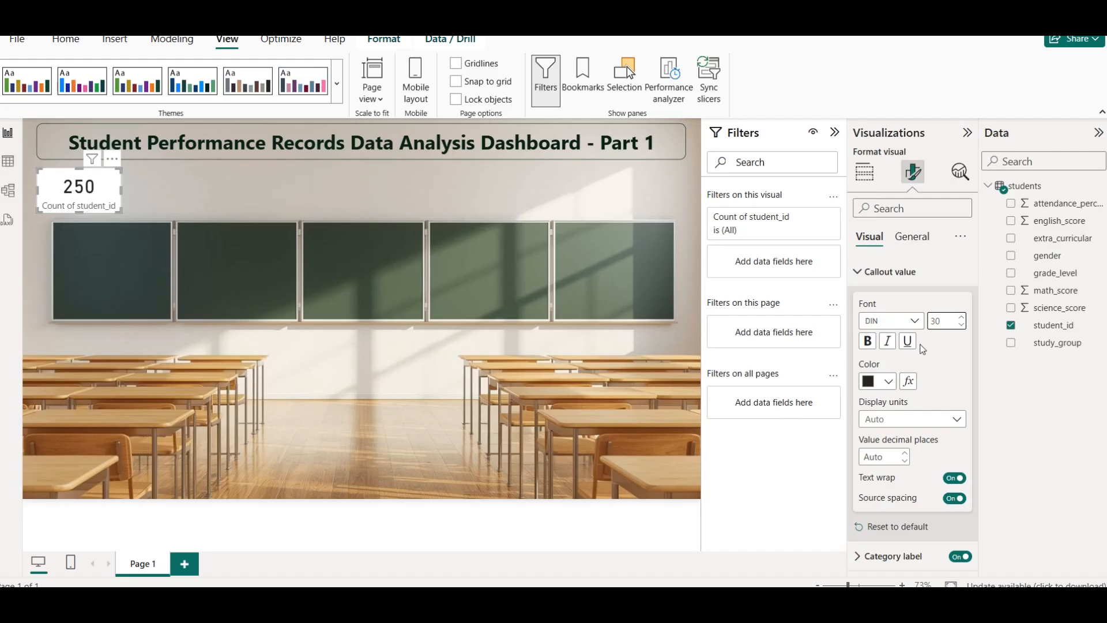
Color the card's callout value in the darkest green shade and its category label in the darkest red shade.
{"action": "left_click", "coordinate": [889, 381]}
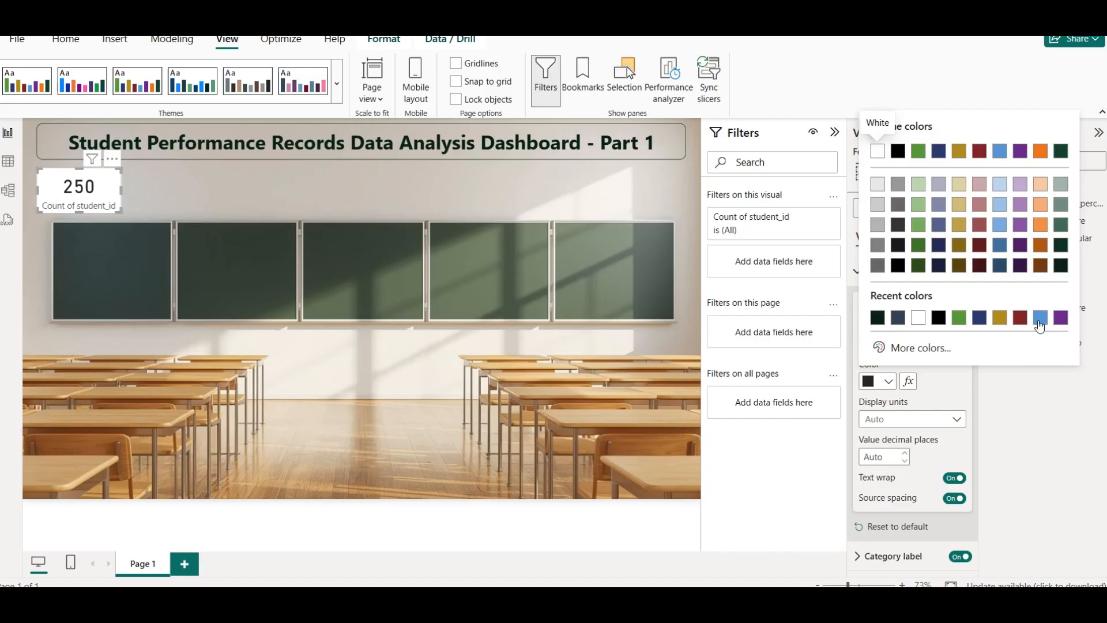
{"action": "left_click", "coordinate": [1061, 263]}
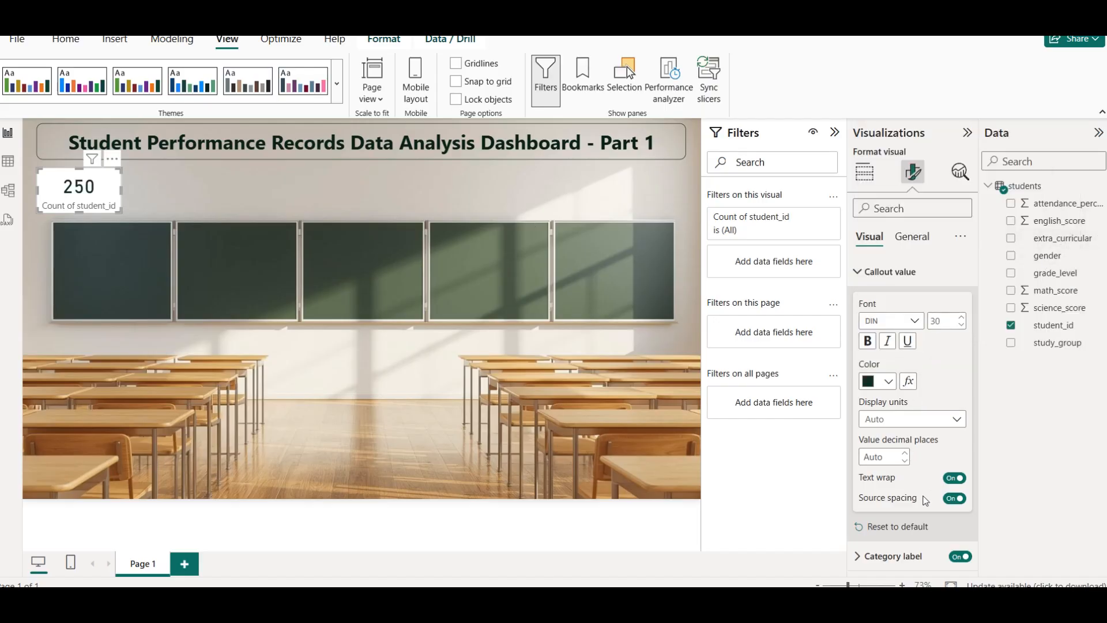
{"action": "left_click", "coordinate": [907, 555]}
{"action": "left_click", "coordinate": [889, 526]}
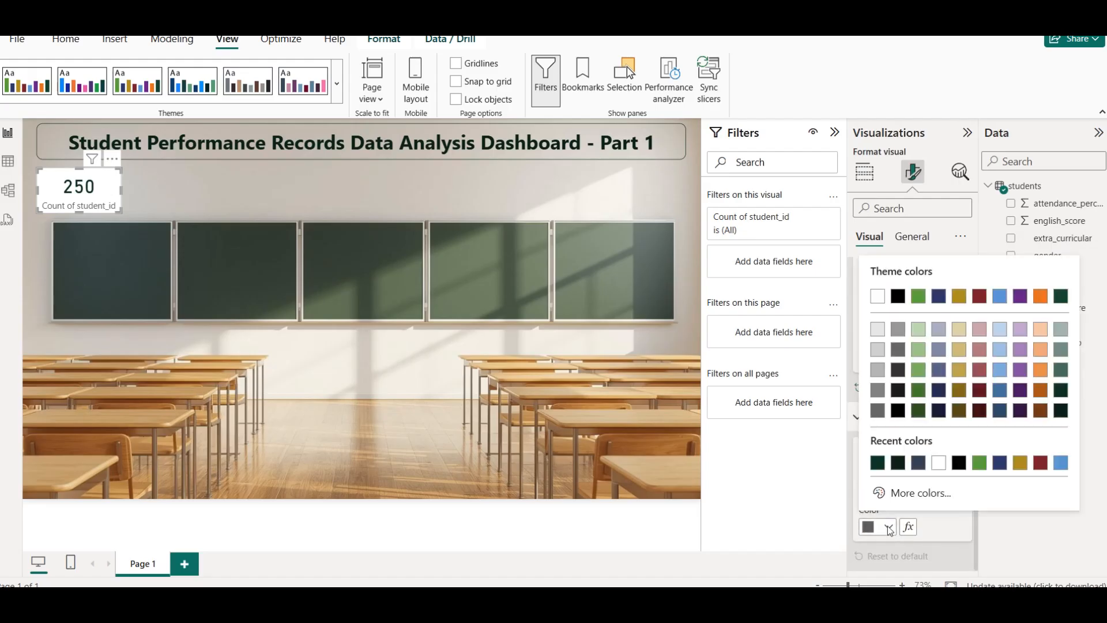
{"action": "left_click", "coordinate": [978, 410]}
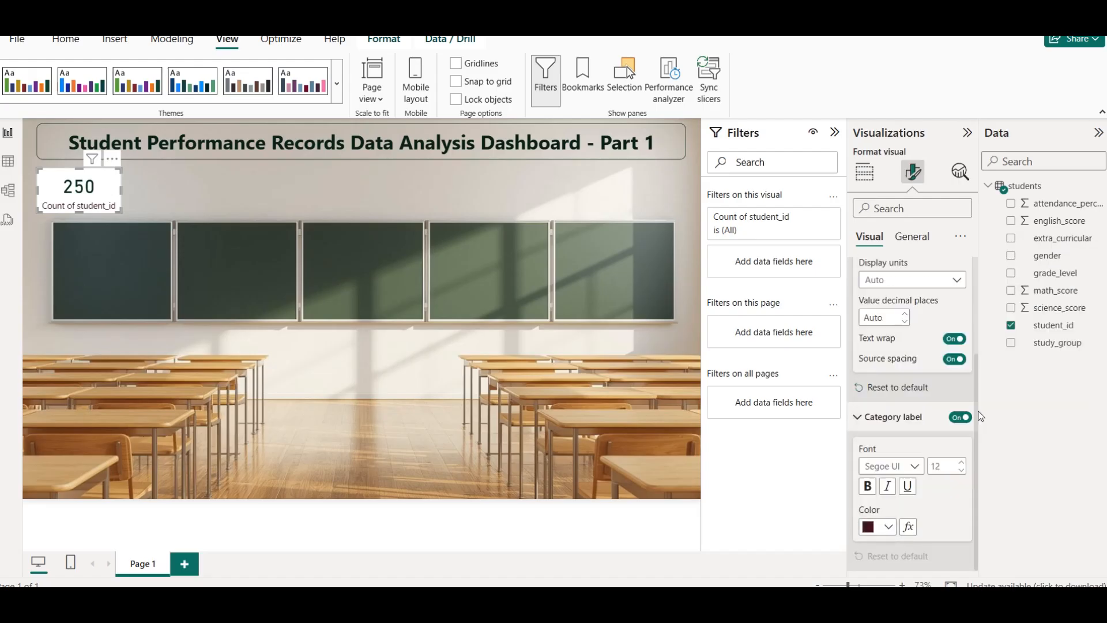
{"action": "scroll", "coordinate": [891, 423], "scroll_direction": "up", "scroll_amount": 2}
{"action": "scroll", "coordinate": [891, 423], "scroll_direction": "up", "scroll_amount": 1}
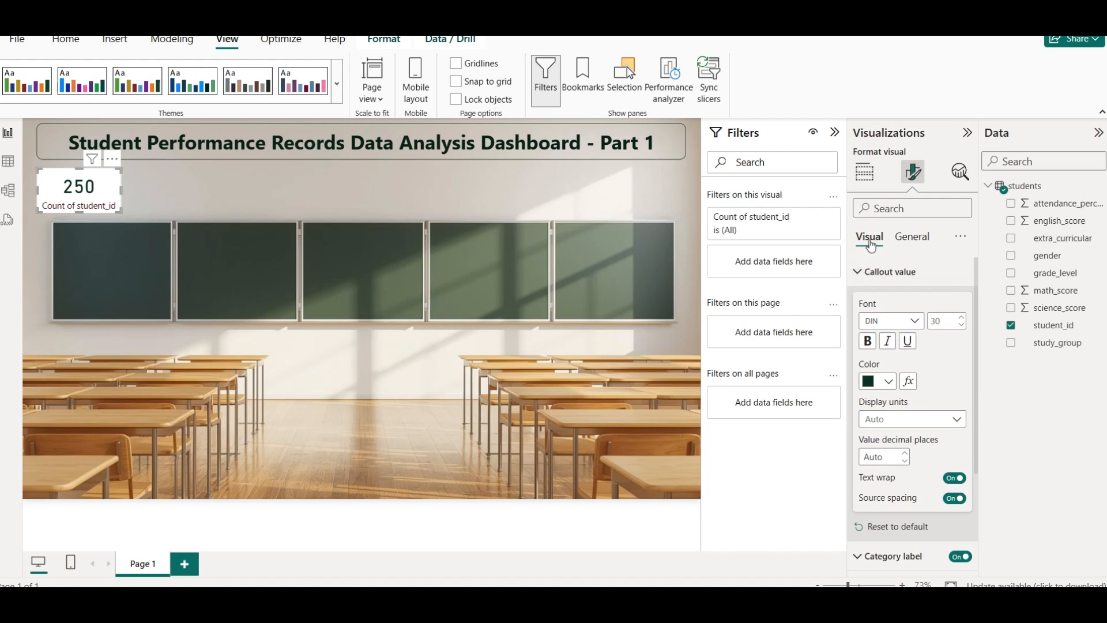
Rename the card's student_id count field to "Count of students" for this visual.
{"action": "left_click", "coordinate": [864, 180]}
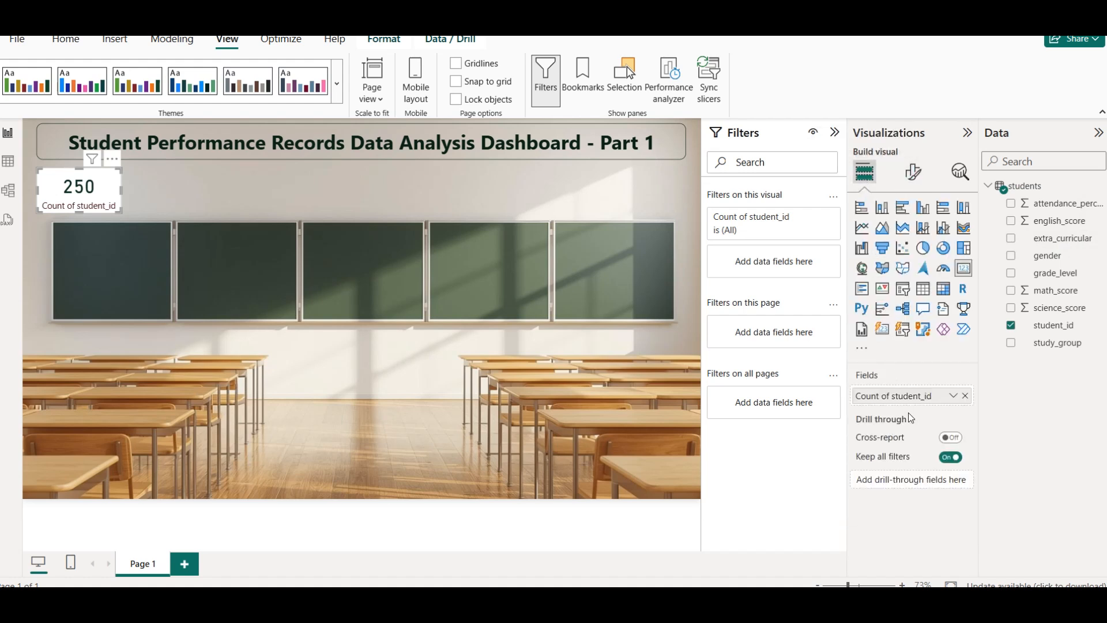
{"action": "left_click", "coordinate": [951, 398]}
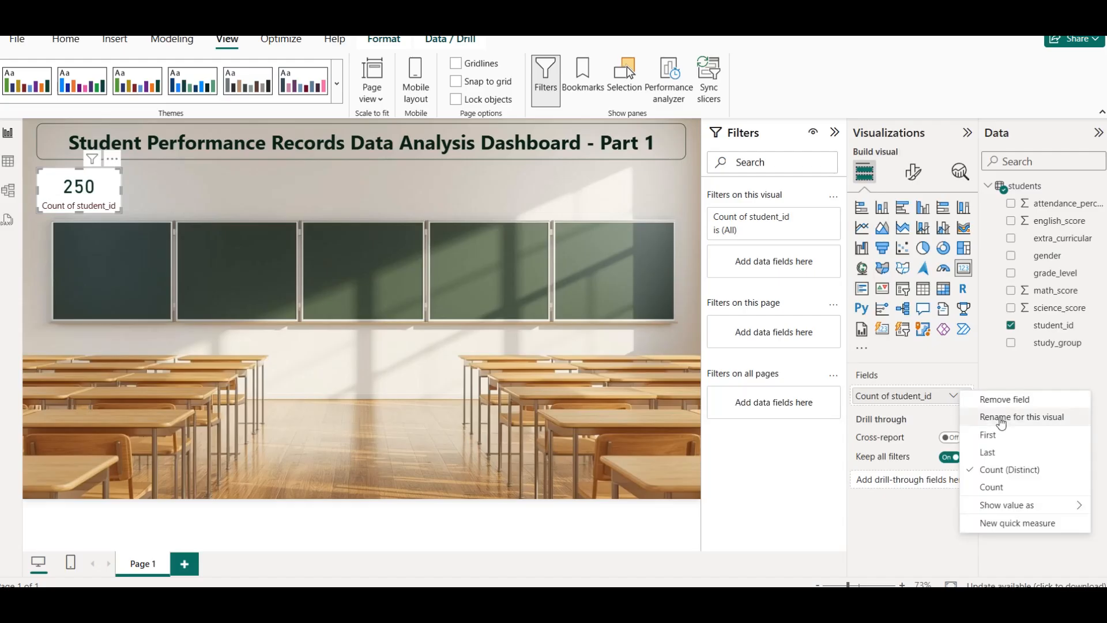
{"action": "left_click", "coordinate": [1004, 421]}
{"action": "key", "text": "Right"}
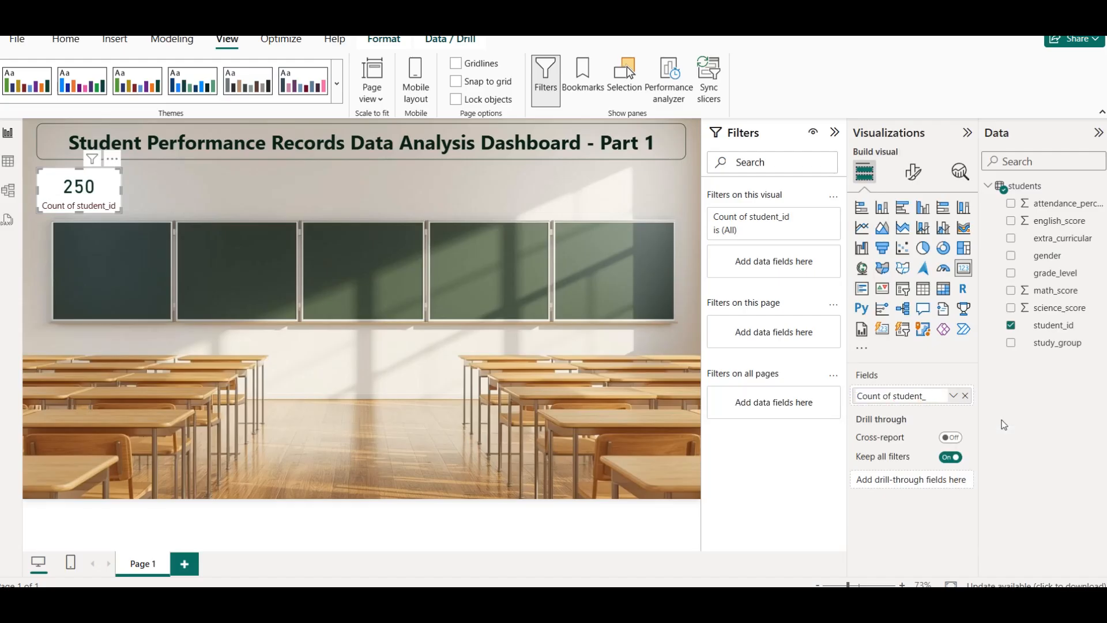
{"action": "key", "text": "Return"}
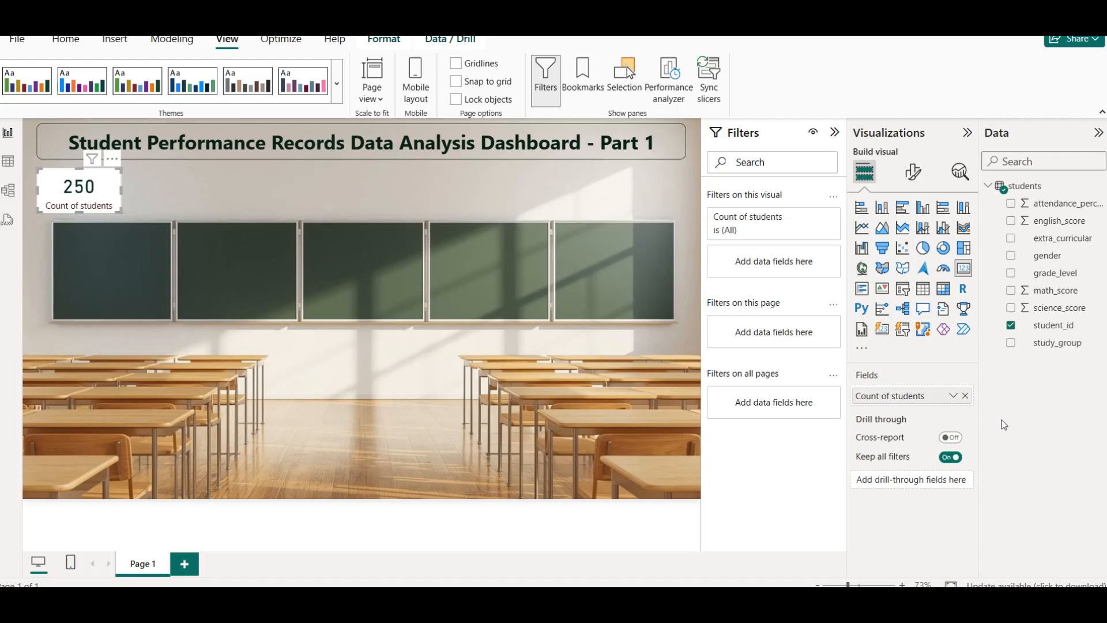
Set the background transparency of the student count card to 80 %.
{"action": "left_click", "coordinate": [202, 187]}
{"action": "left_click", "coordinate": [103, 195]}
{"action": "left_click", "coordinate": [913, 171]}
{"action": "left_click", "coordinate": [912, 237]}
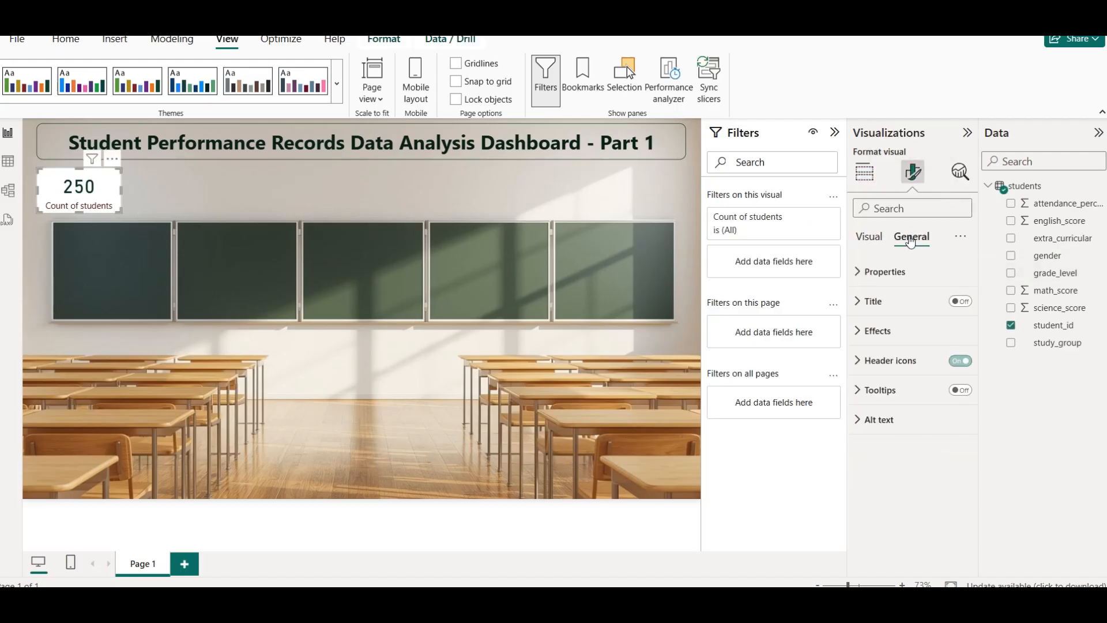
{"action": "left_click", "coordinate": [881, 330]}
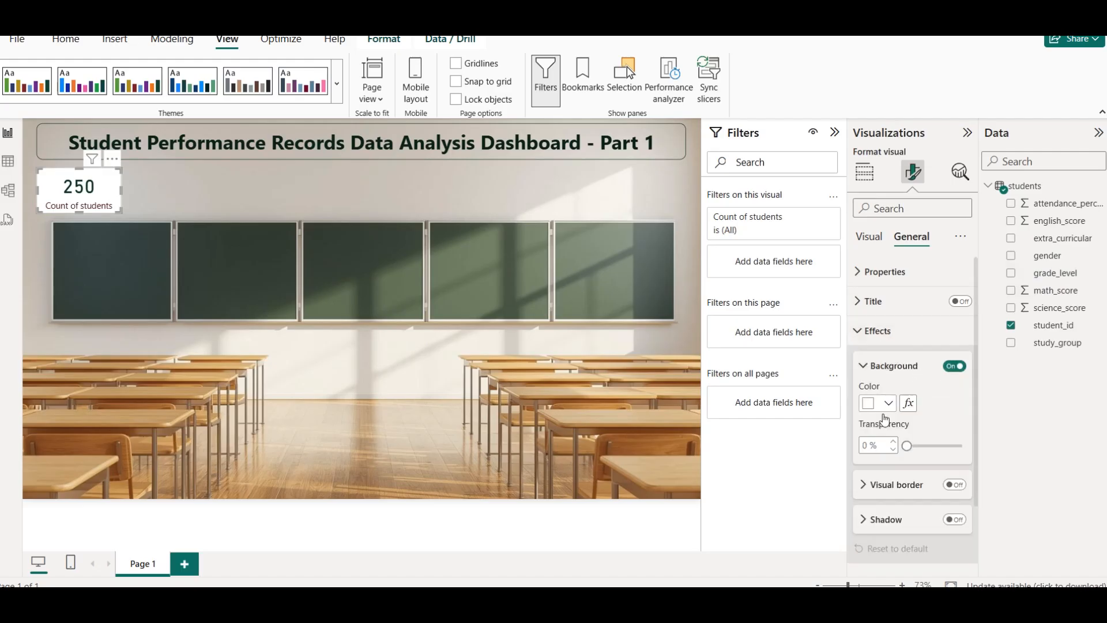
{"action": "left_click_drag", "start_coordinate": [906, 446], "coordinate": [949, 446]}
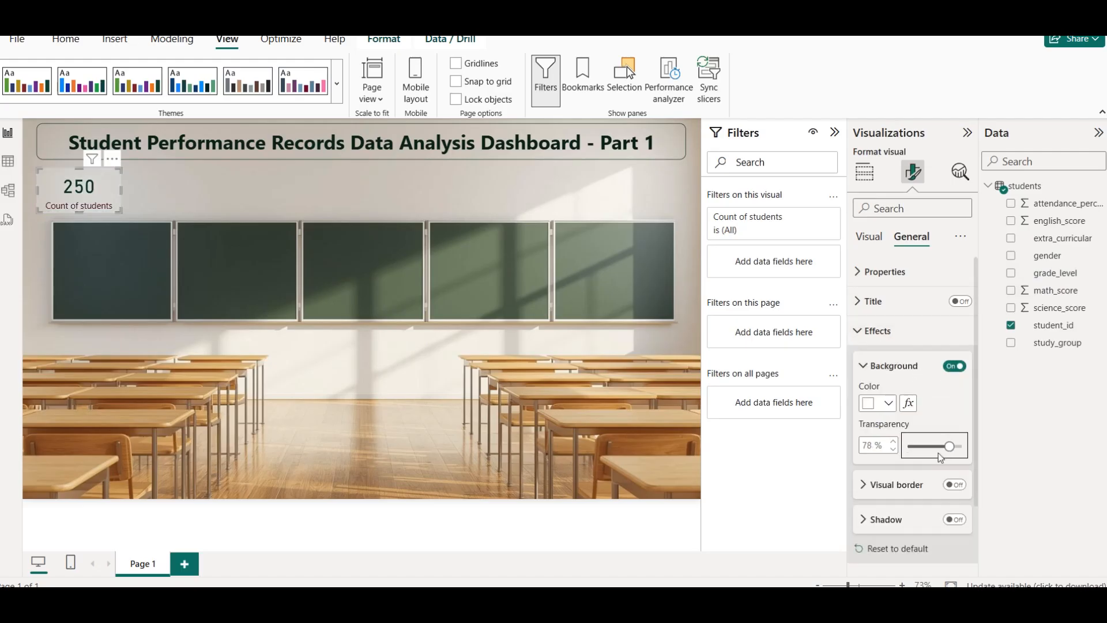
{"action": "left_click", "coordinate": [893, 442]}
{"action": "left_click", "coordinate": [893, 441]}
{"action": "left_click", "coordinate": [894, 441]}
{"action": "left_click", "coordinate": [894, 450]}
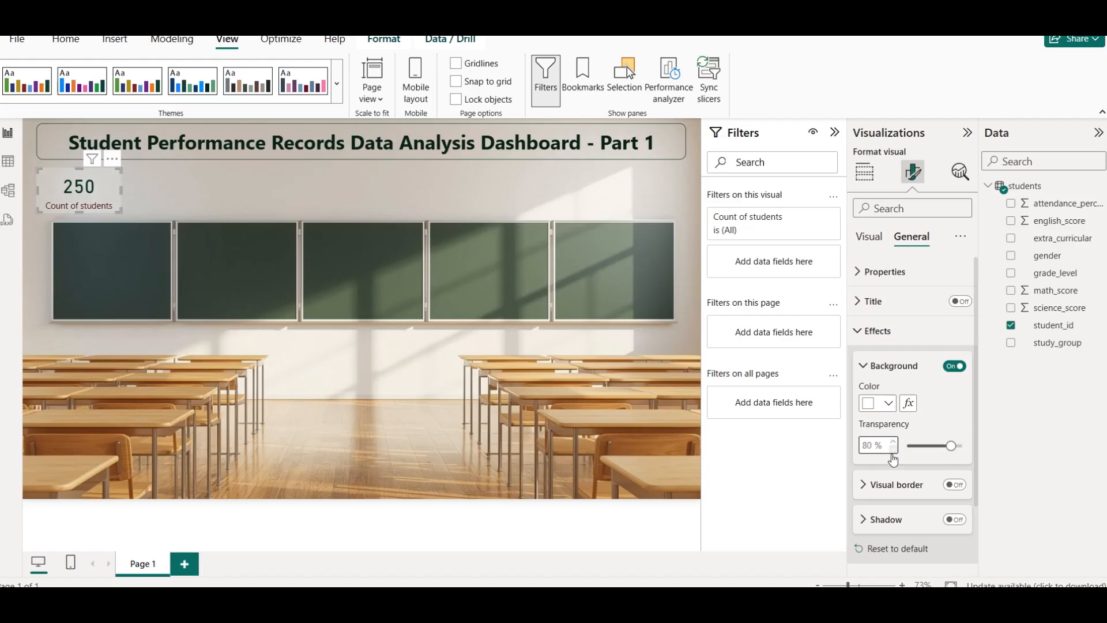
Give the card a light grey visual border with corners rounded by 12 px.
{"action": "left_click", "coordinate": [955, 485]}
{"action": "left_click", "coordinate": [880, 492]}
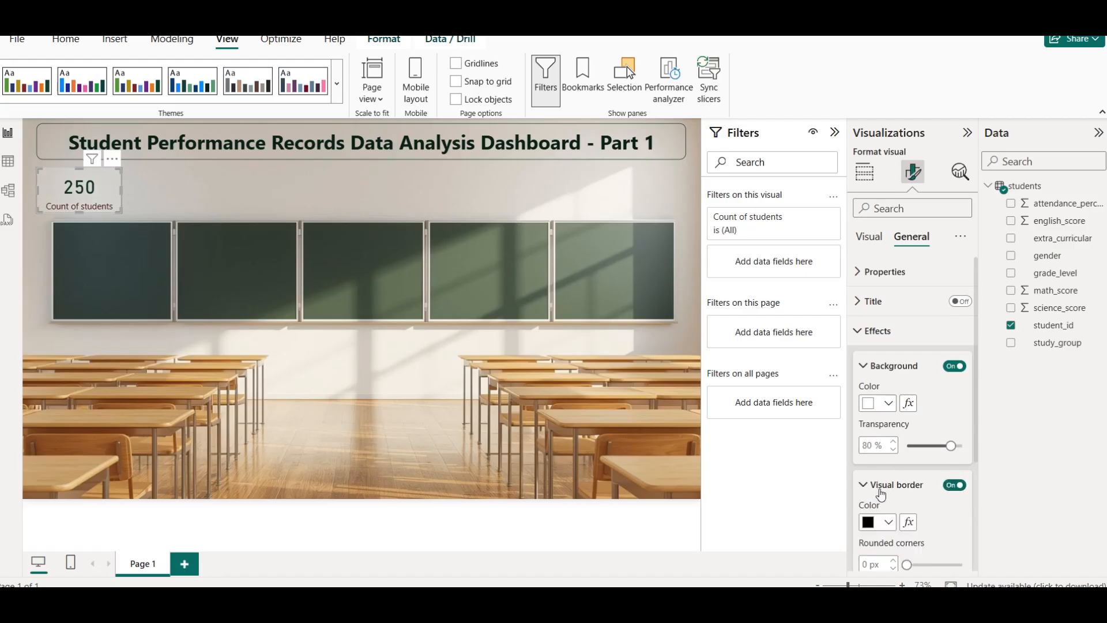
{"action": "left_click", "coordinate": [893, 522]}
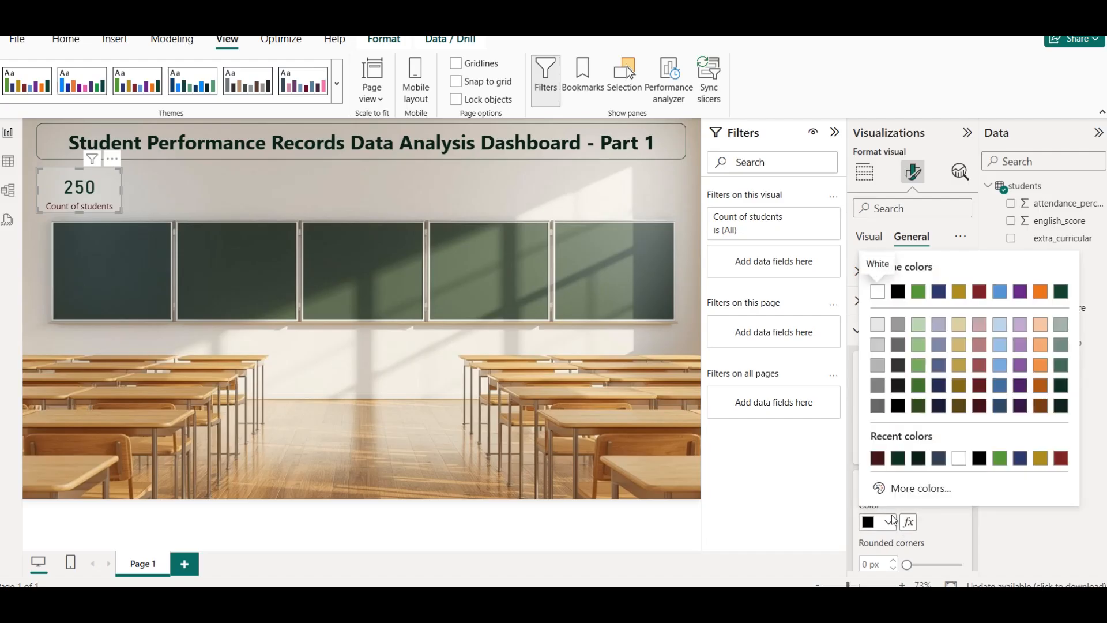
{"action": "left_click", "coordinate": [883, 331]}
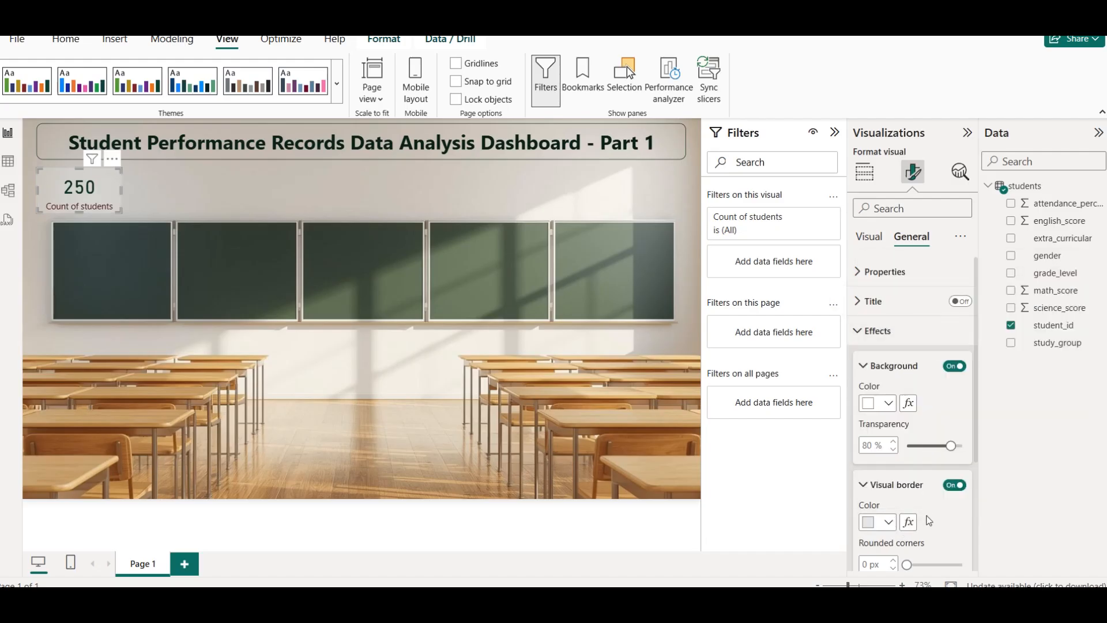
{"action": "scroll", "coordinate": [877, 507], "scroll_direction": "down", "scroll_amount": 2}
{"action": "double_click", "coordinate": [865, 492]}
{"action": "type", "text": "12"}
{"action": "left_click", "coordinate": [275, 171]}
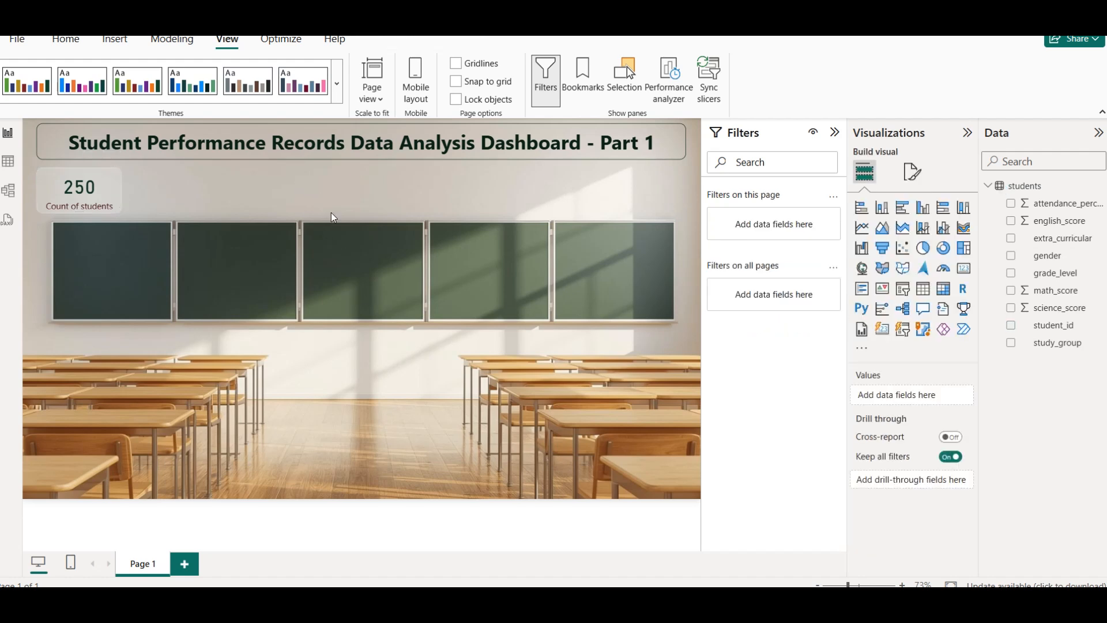
Reduce the upper padding of the student count card to 0 px.
{"action": "left_click", "coordinate": [107, 192]}
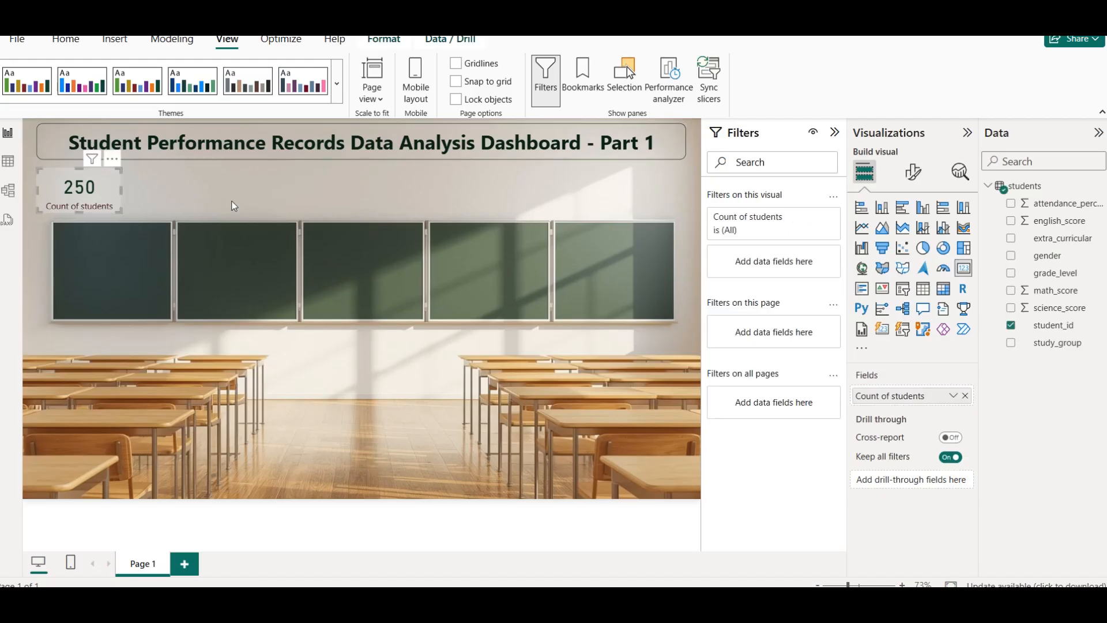
{"action": "left_click", "coordinate": [913, 172]}
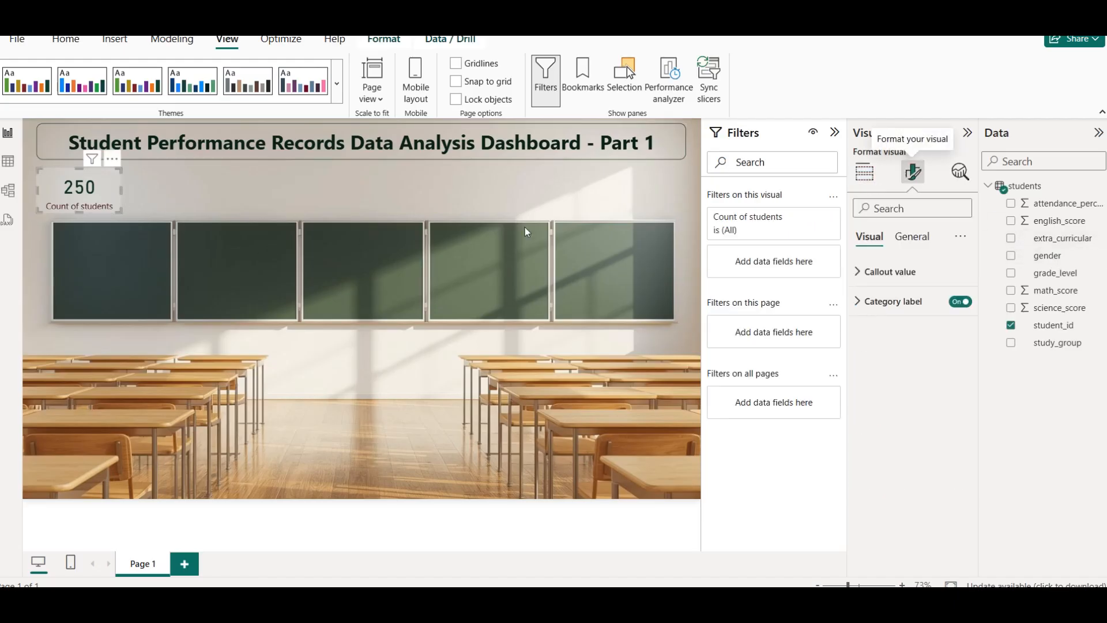
{"action": "left_click", "coordinate": [912, 239]}
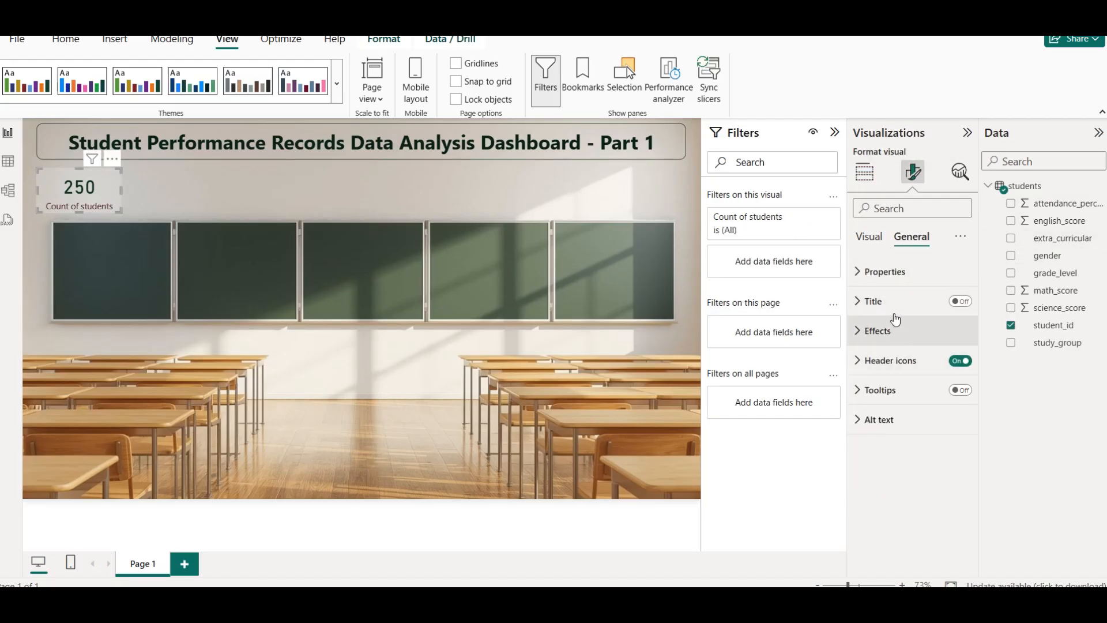
{"action": "left_click", "coordinate": [894, 273]}
{"action": "left_click", "coordinate": [904, 472]}
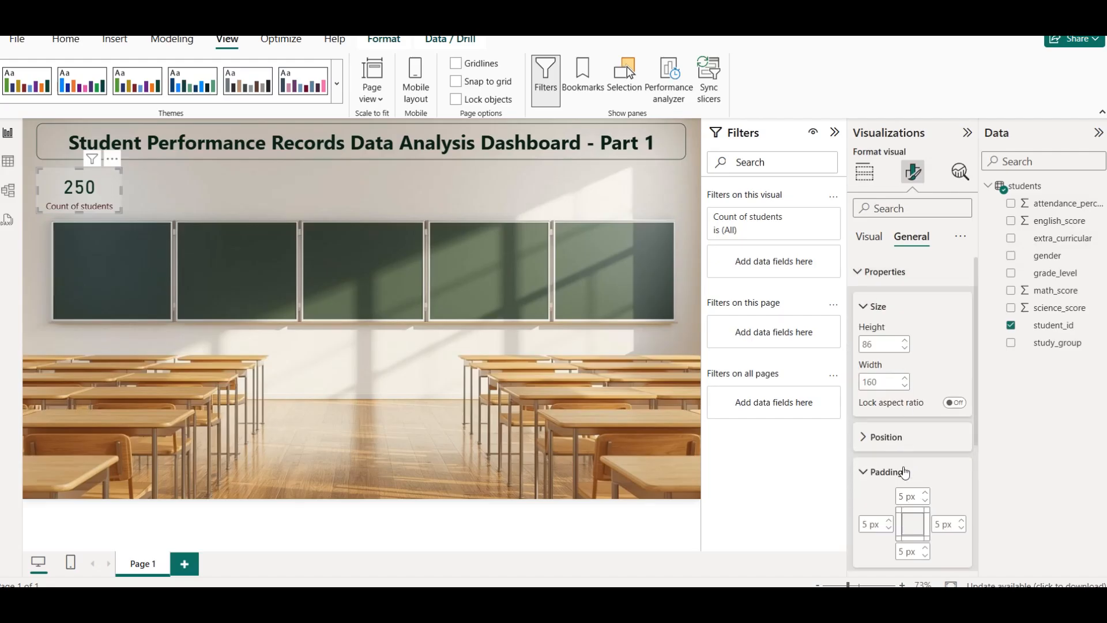
{"action": "scroll", "coordinate": [904, 472], "scroll_direction": "down", "scroll_amount": 3}
{"action": "double_click", "coordinate": [925, 356]}
{"action": "triple_click", "coordinate": [926, 358]}
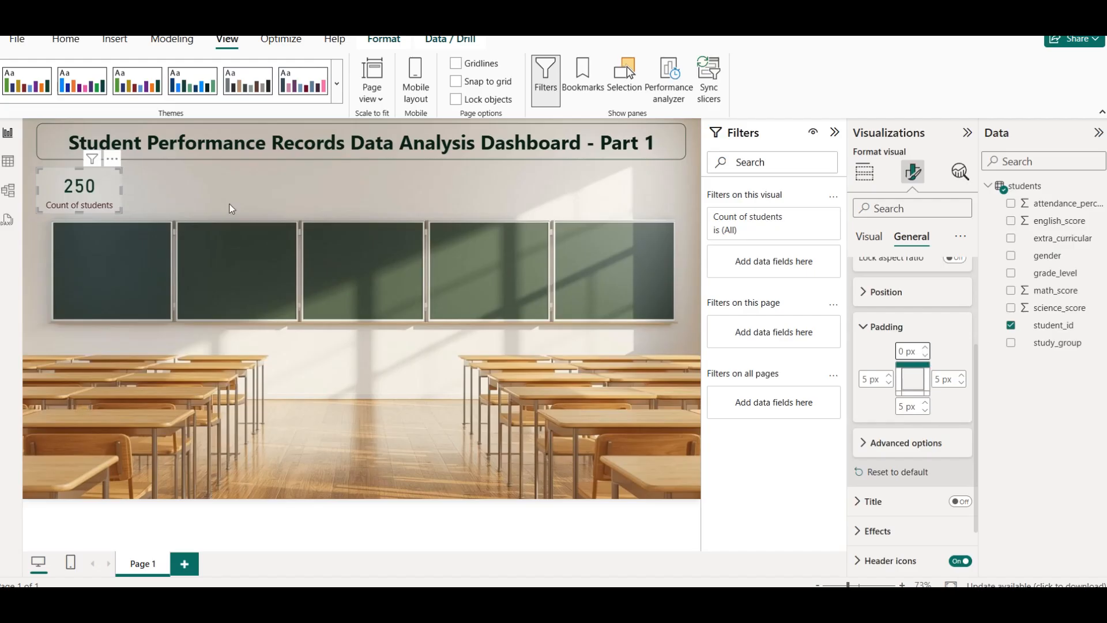
{"action": "left_click", "coordinate": [183, 189]}
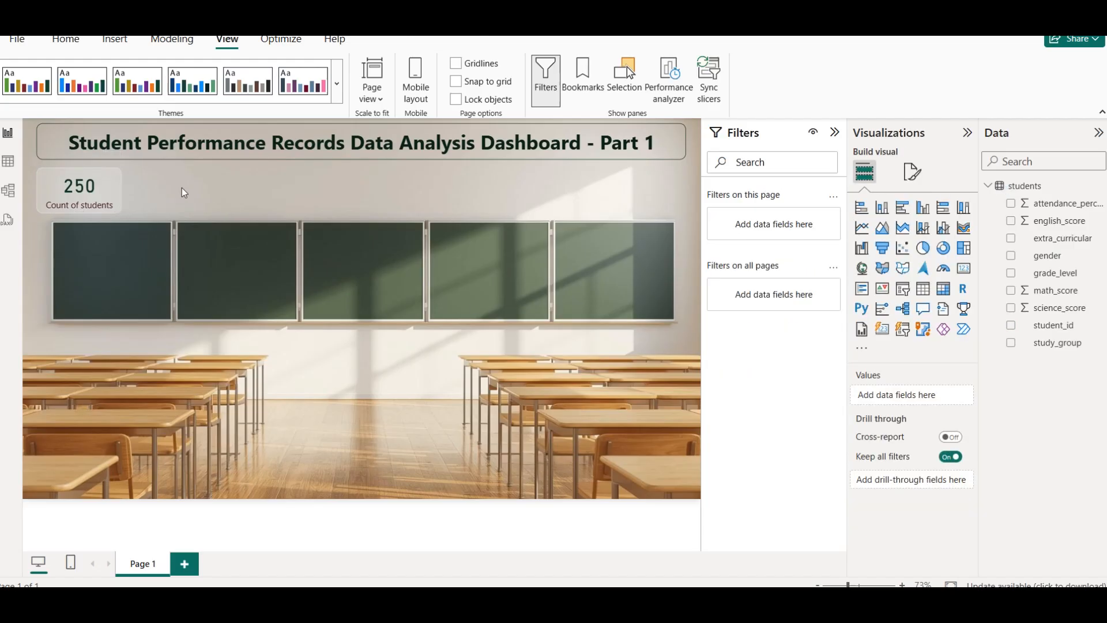
Duplicate the student count card and place the copy directly beside the original on its right.
{"action": "left_click", "coordinate": [64, 183]}
{"action": "left_click_drag", "start_coordinate": [66, 195], "coordinate": [183, 195]}
{"action": "left_click", "coordinate": [345, 182]}
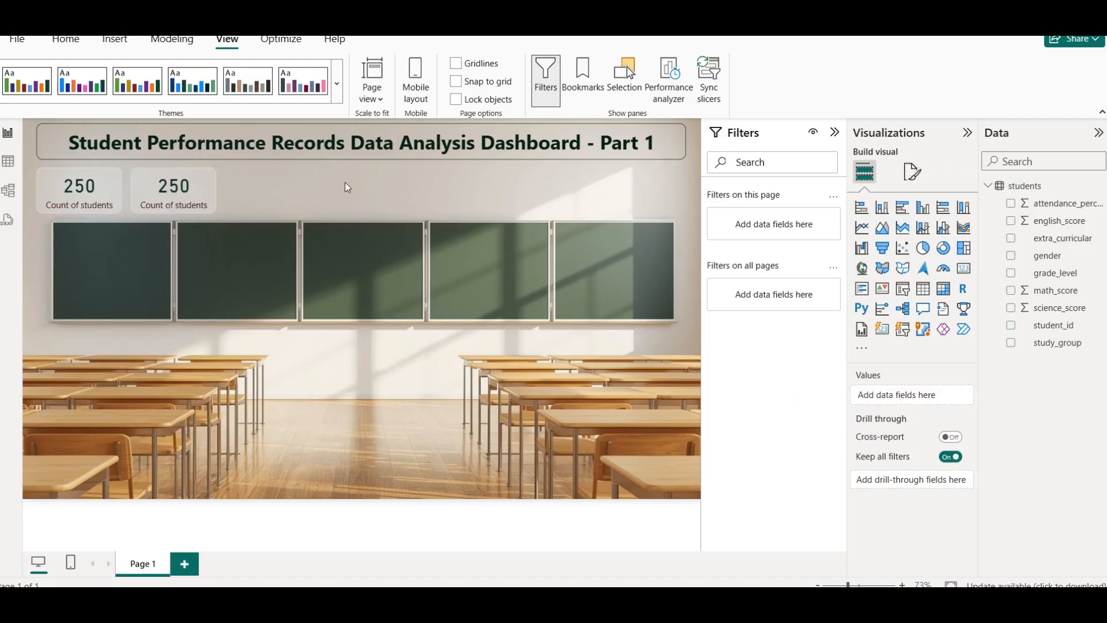
{"action": "left_click", "coordinate": [98, 202]}
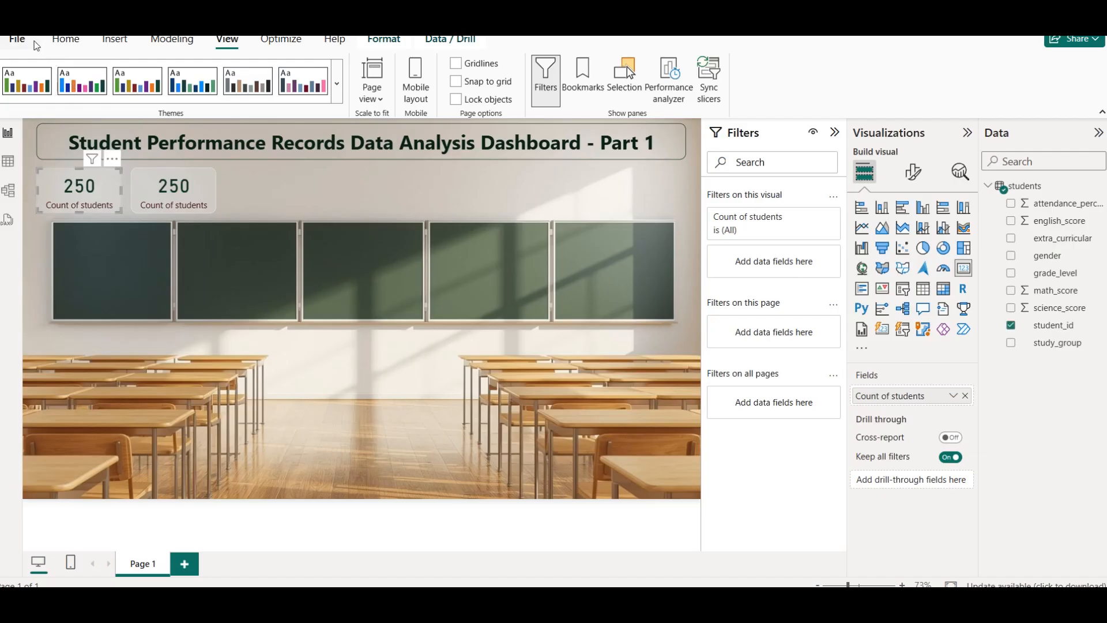
{"action": "left_click", "coordinate": [18, 38]}
{"action": "left_click", "coordinate": [17, 38]}
{"action": "left_click", "coordinate": [77, 41]}
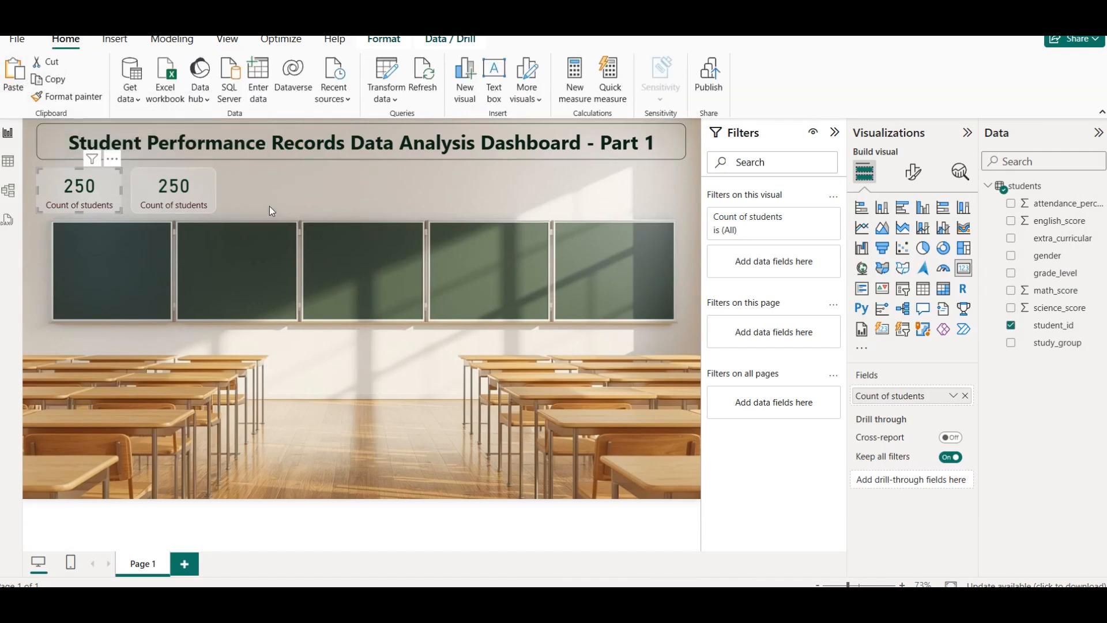
{"action": "left_click", "coordinate": [299, 201]}
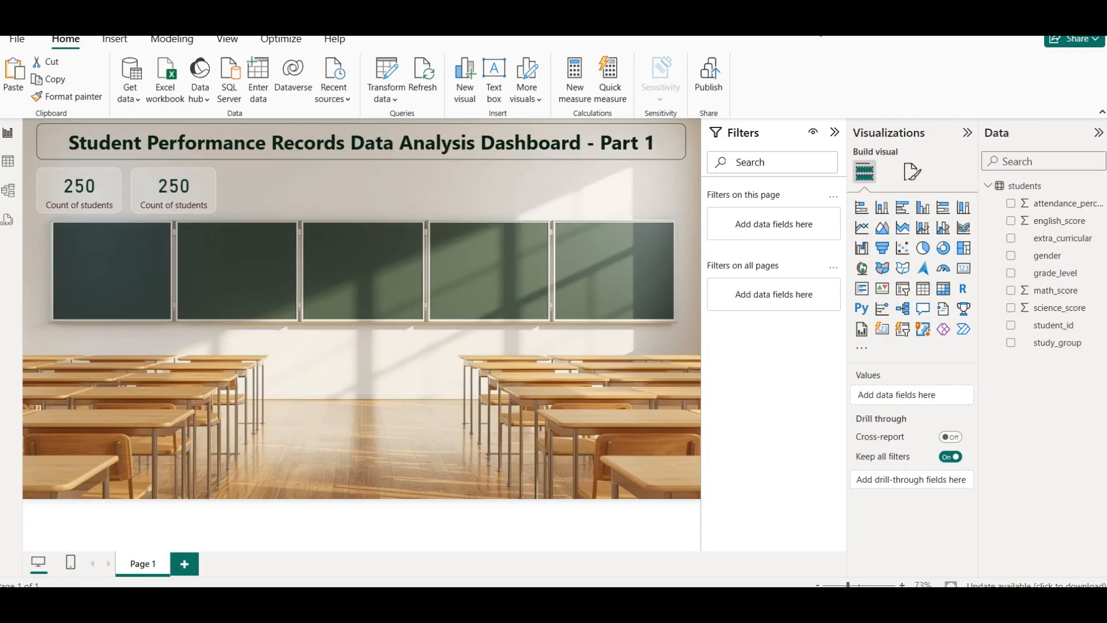
Collapse the Filters pane to give the report page more room.
{"action": "left_click", "coordinate": [834, 132]}
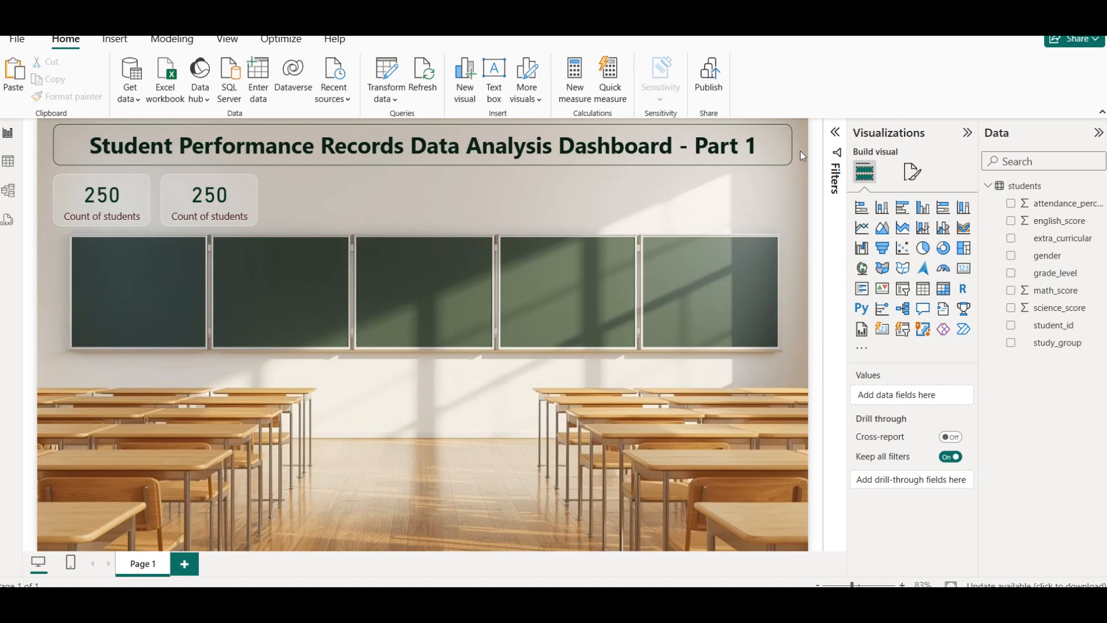
Rename the report page from Page 1 to Dashboard 1.
{"action": "right_click", "coordinate": [154, 568]}
{"action": "left_click", "coordinate": [176, 550]}
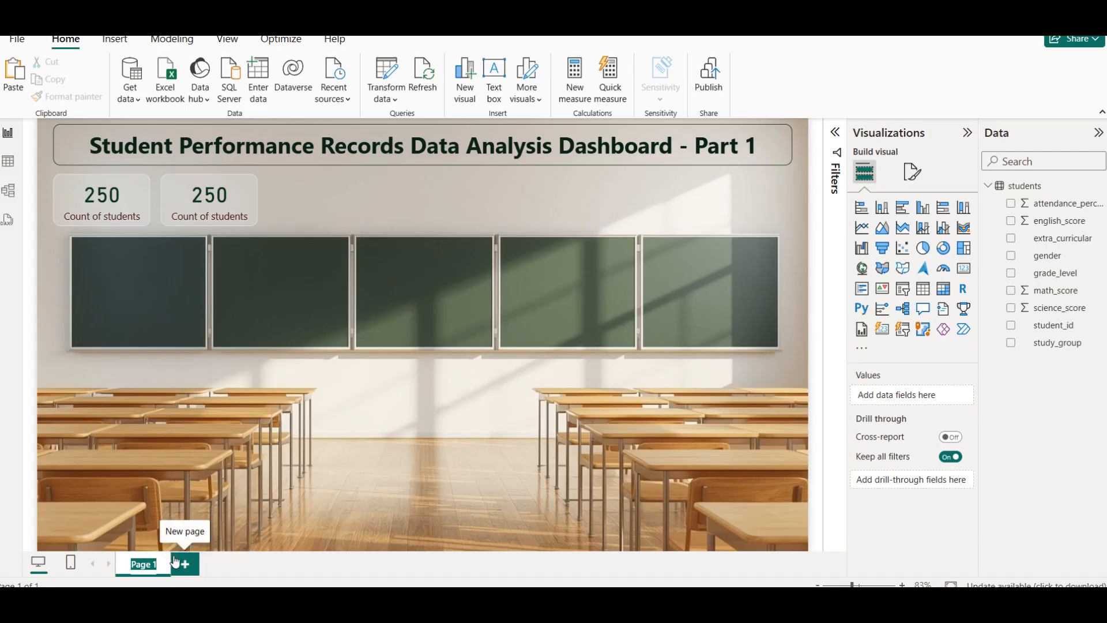
{"action": "type", "text": "Dashboa"}
{"action": "type", "text": "rd"}
{"action": "key", "text": "Return"}
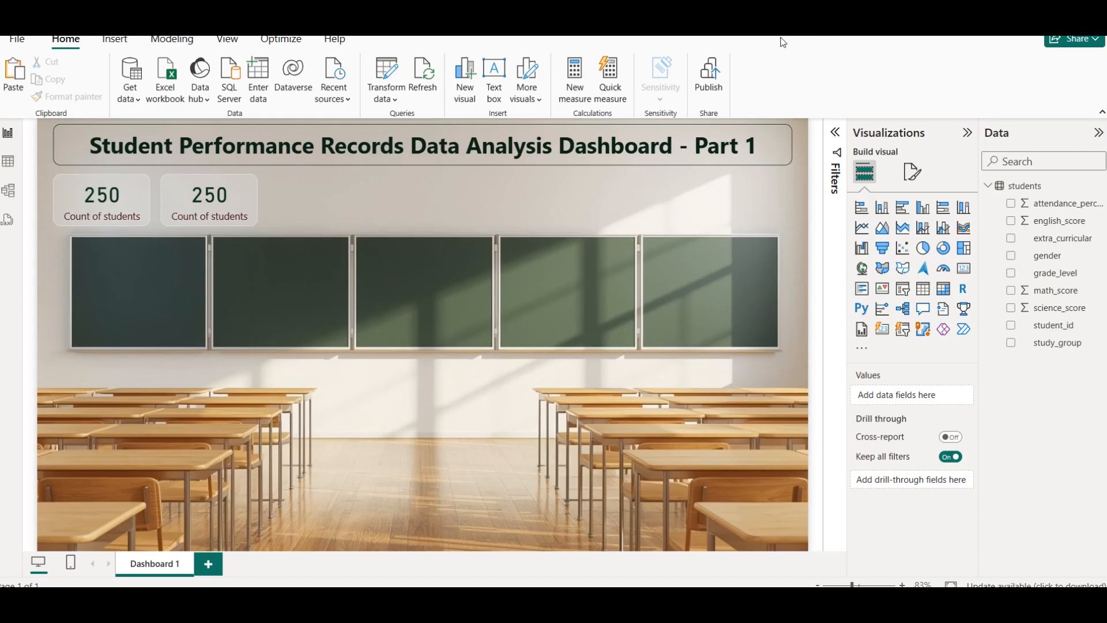
Remove the Count of students field from the duplicated second card.
{"action": "left_click", "coordinate": [208, 213]}
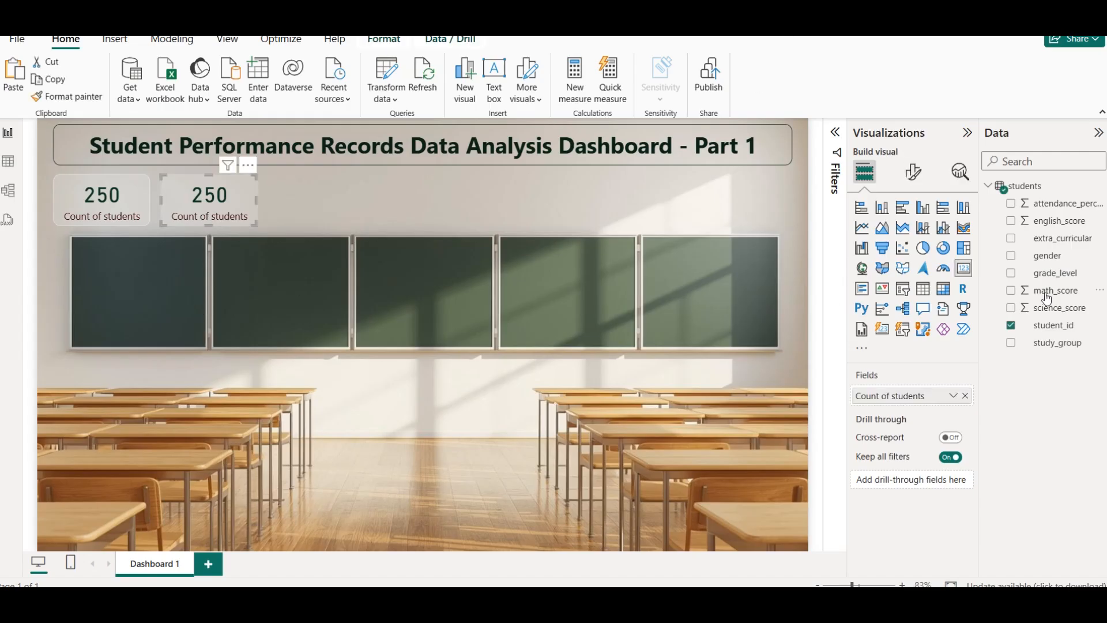
{"action": "left_click_drag", "start_coordinate": [946, 396], "coordinate": [692, 398]}
Try the percentage format on the attendance_percent column in the students table, then revert it and return to the report.
{"action": "left_click", "coordinate": [10, 164]}
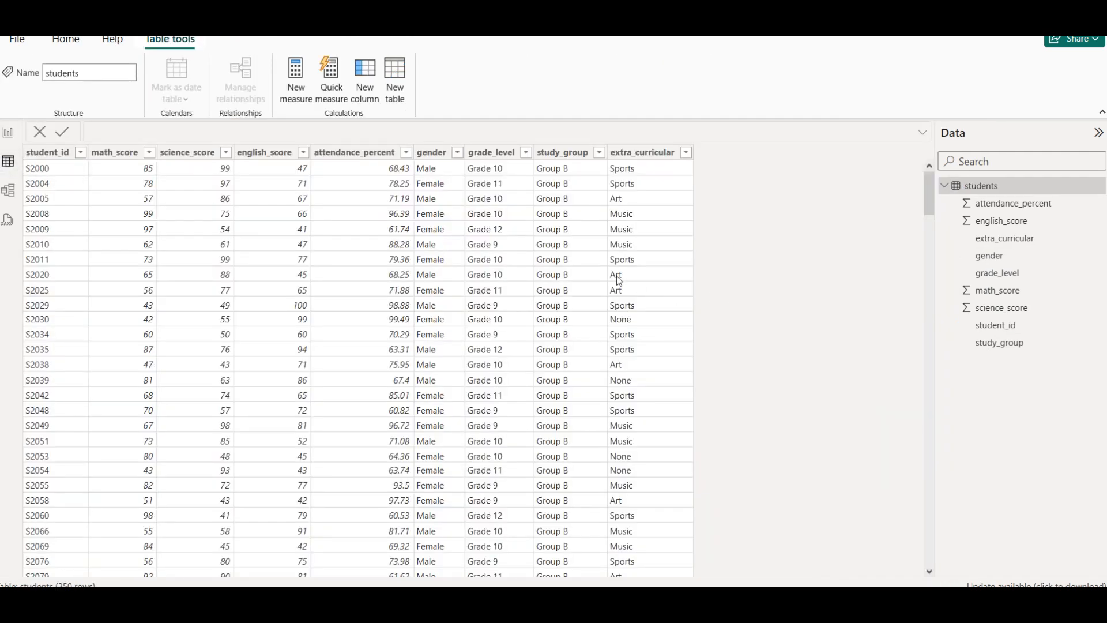
{"action": "left_click", "coordinate": [1031, 208]}
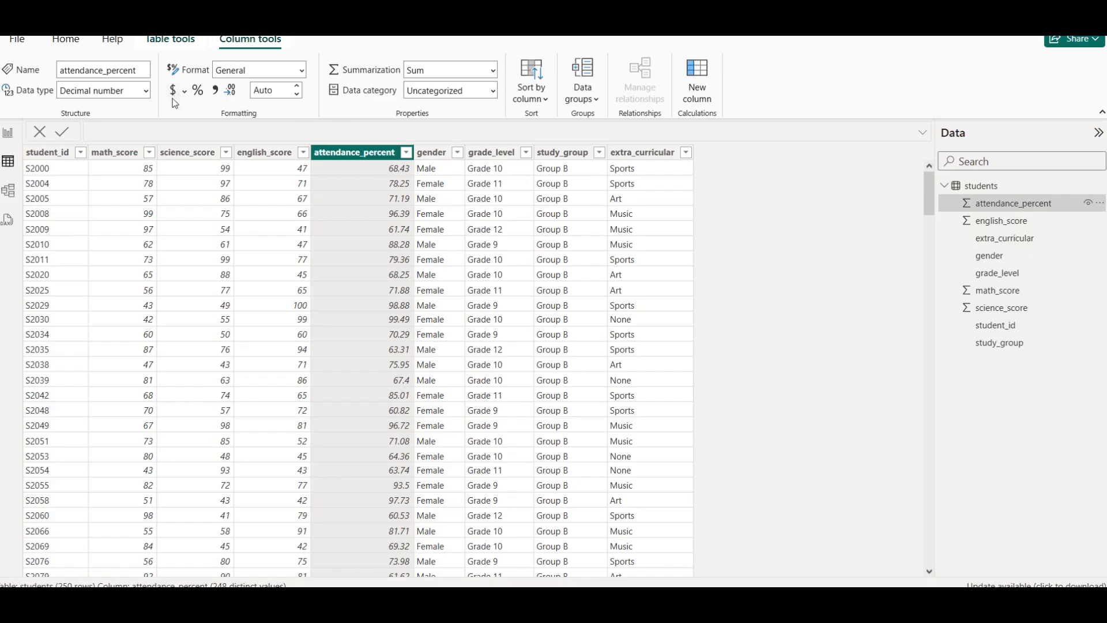
{"action": "left_click", "coordinate": [198, 90]}
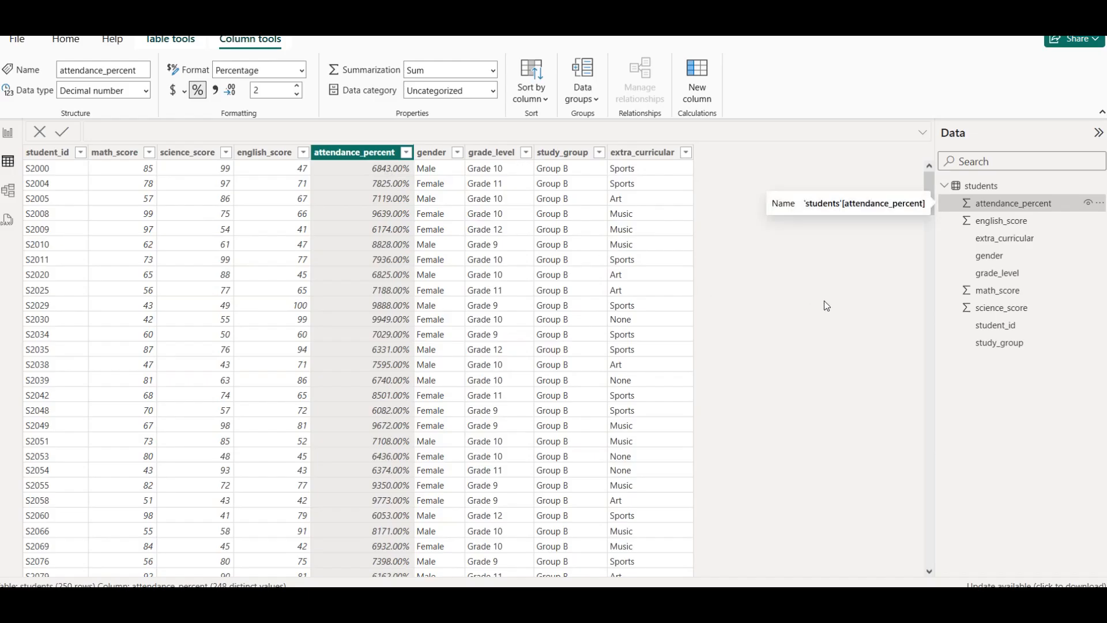
{"action": "left_click", "coordinate": [197, 91]}
{"action": "left_click", "coordinate": [8, 134]}
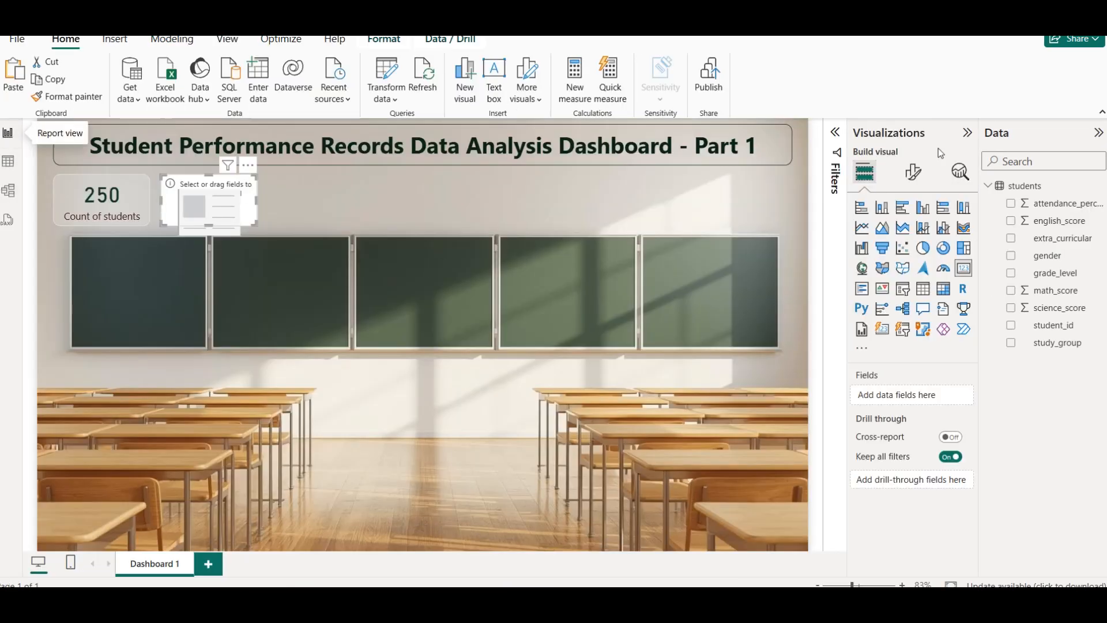
Show the average of attendance_percent in the second card and rename the field to Avg Attendance %.
{"action": "left_click_drag", "start_coordinate": [1071, 205], "coordinate": [900, 392]}
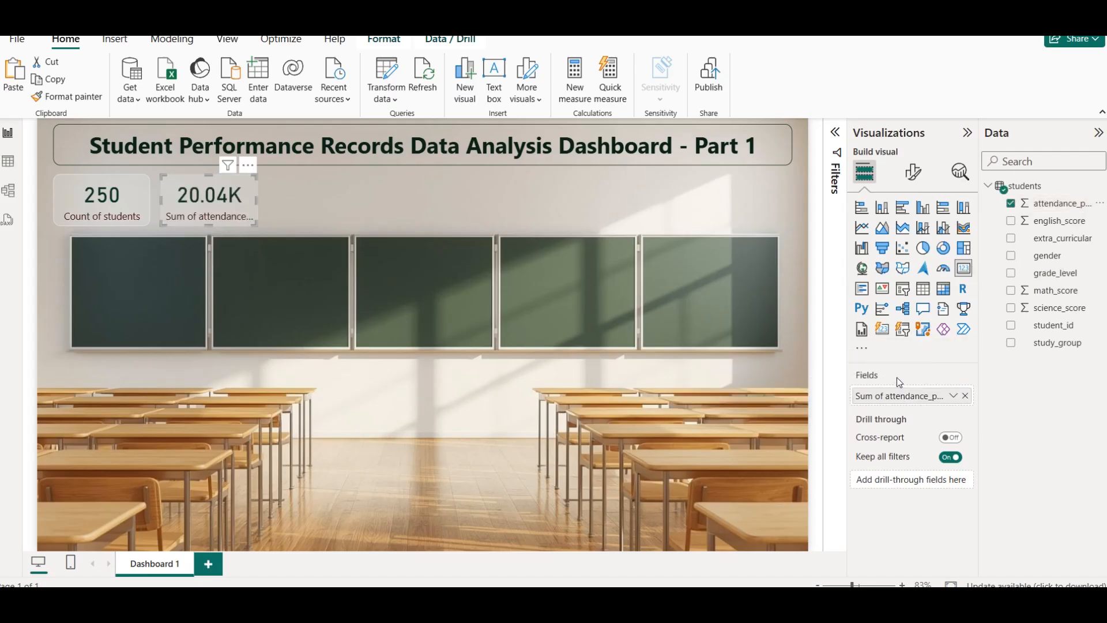
{"action": "left_click", "coordinate": [953, 396]}
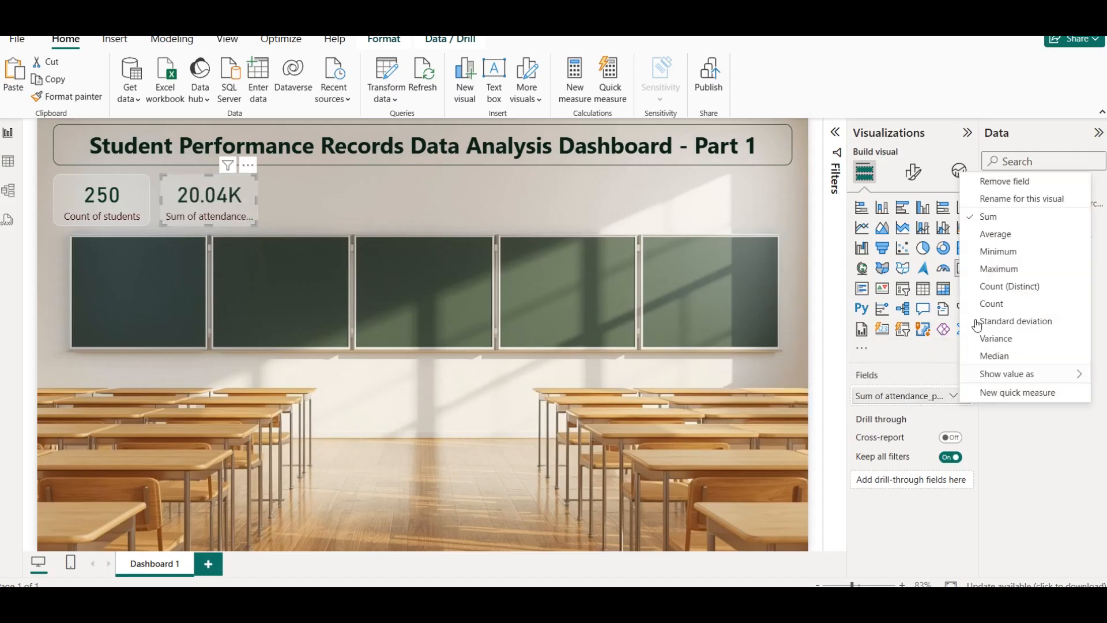
{"action": "left_click", "coordinate": [998, 234]}
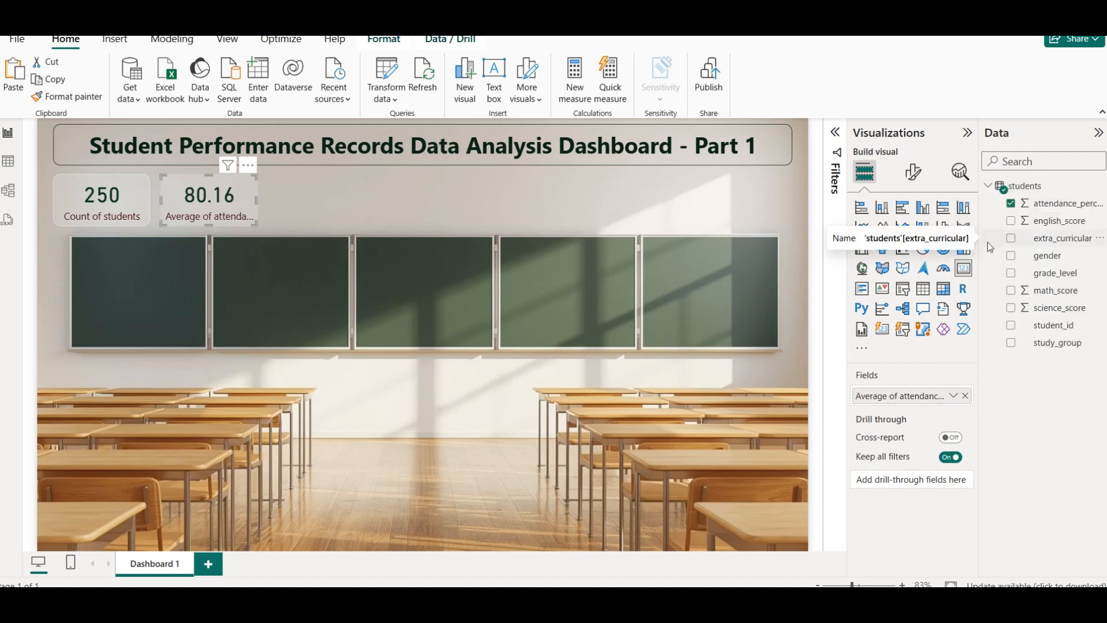
{"action": "left_click", "coordinate": [953, 395]}
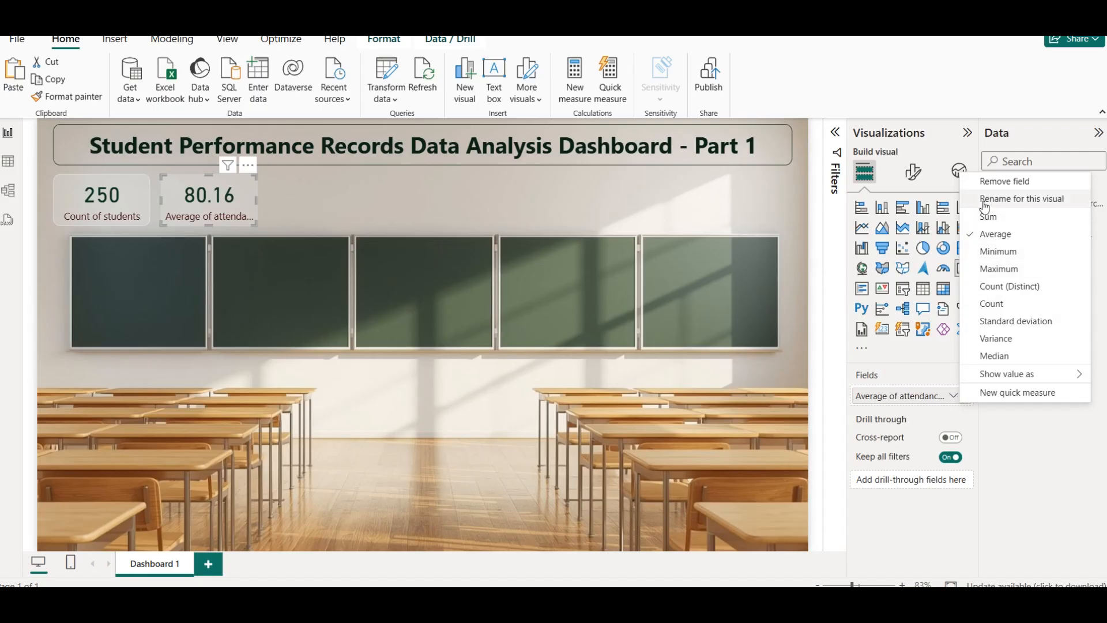
{"action": "left_click", "coordinate": [988, 201]}
{"action": "type", "text": "Avg Attendan"}
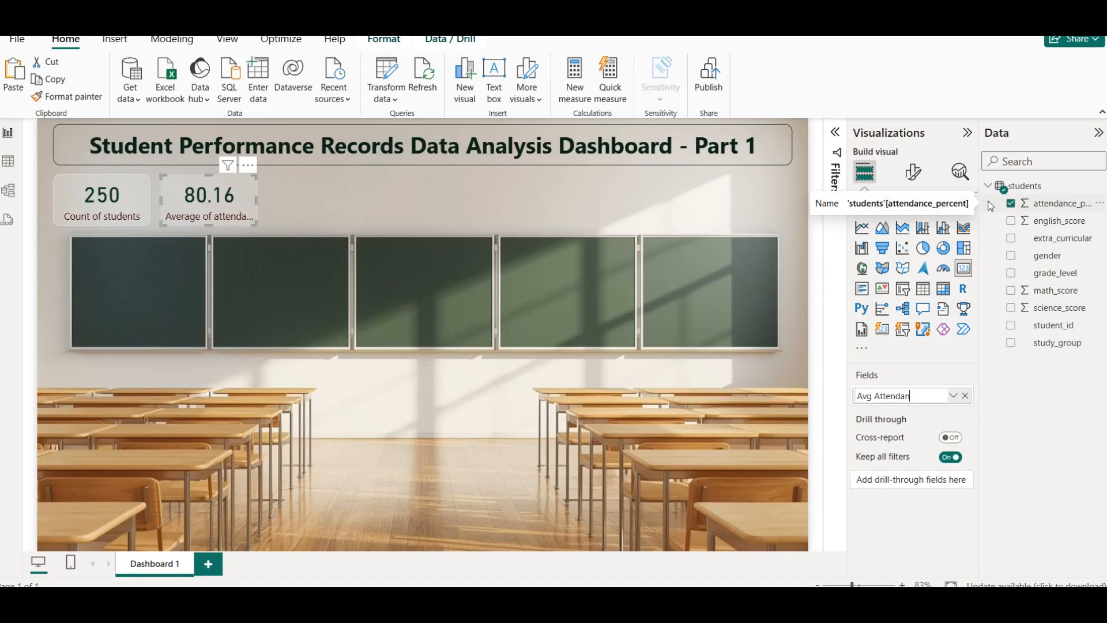
{"action": "key", "text": "Return"}
{"action": "left_click", "coordinate": [354, 192]}
Space the two cards apart so each sits above one of the first two chalkboard panels.
{"action": "left_click_drag", "start_coordinate": [191, 190], "coordinate": [253, 192]}
{"action": "left_click_drag", "start_coordinate": [72, 198], "coordinate": [113, 199]}
{"action": "left_click", "coordinate": [383, 207]}
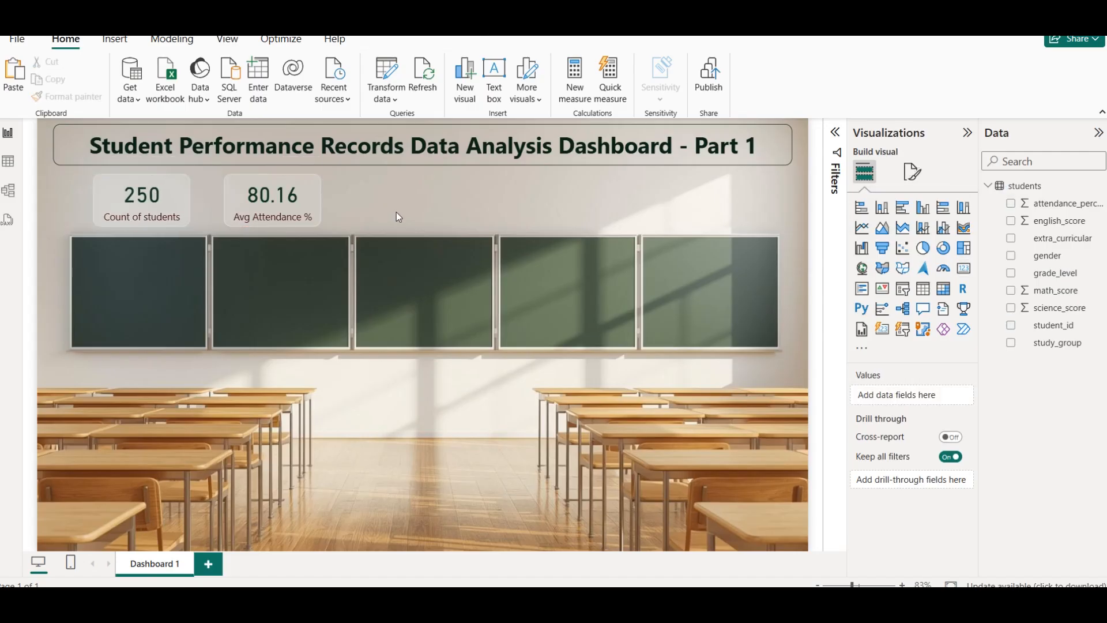
{"action": "left_click_drag", "start_coordinate": [285, 206], "coordinate": [298, 206]}
{"action": "left_click", "coordinate": [412, 212]}
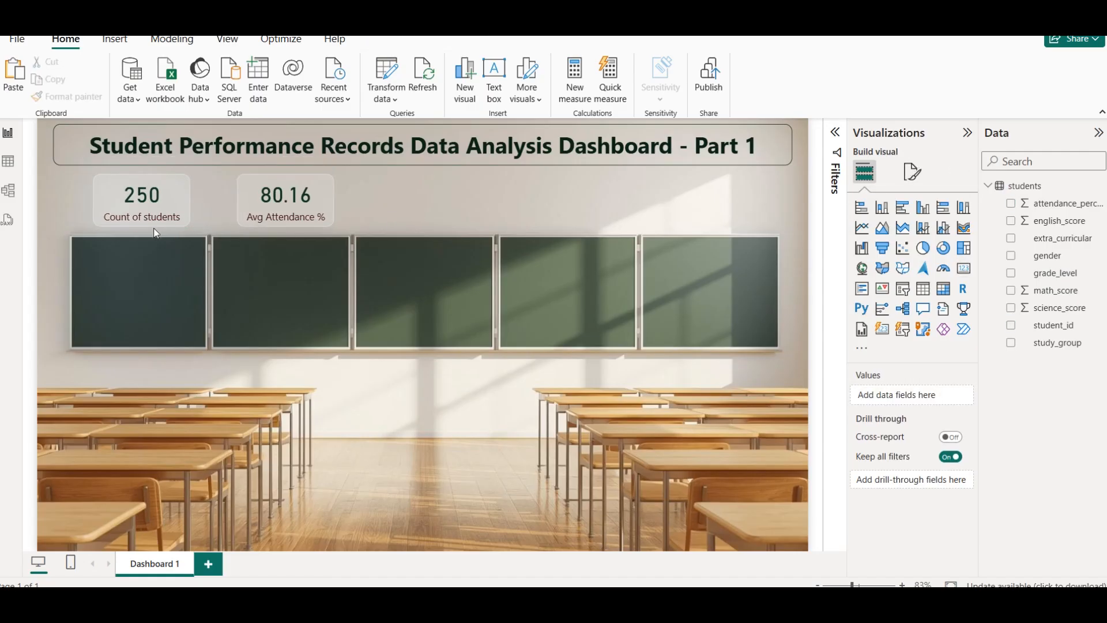
Duplicate the Avg Attendance % card and place the copy above the third chalkboard panel.
{"action": "left_click", "coordinate": [285, 189]}
{"action": "key", "text": "ctrl+c"}
{"action": "key", "text": "ctrl+v"}
{"action": "left_click_drag", "start_coordinate": [300, 190], "coordinate": [415, 196]}
{"action": "left_click", "coordinate": [562, 209]}
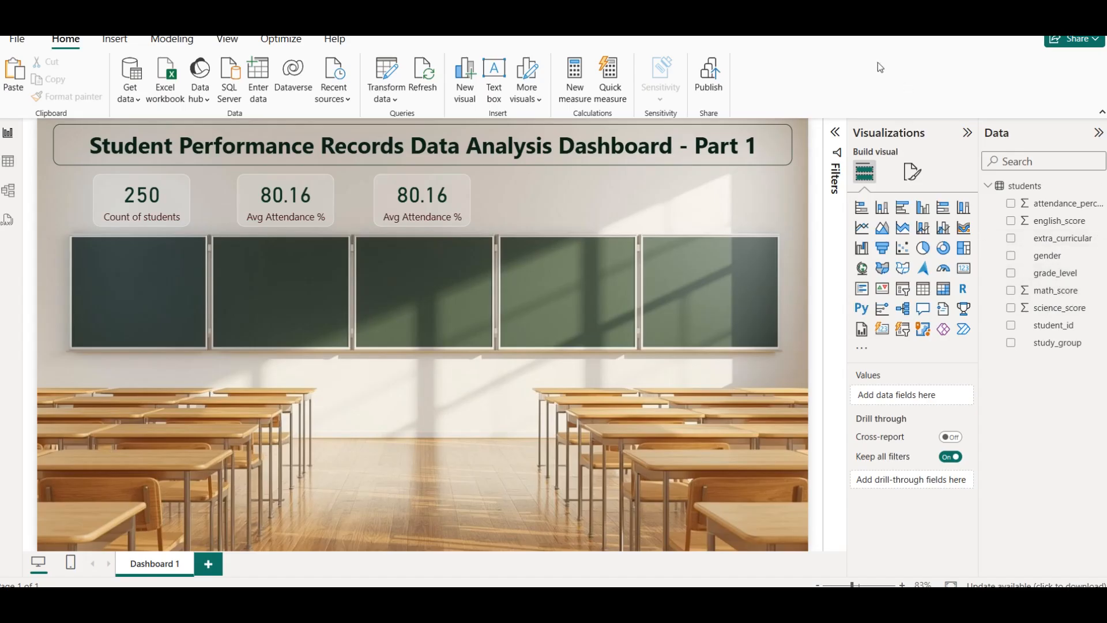
Set the student count card's callout value to font size 35 and bold.
{"action": "left_click", "coordinate": [141, 200]}
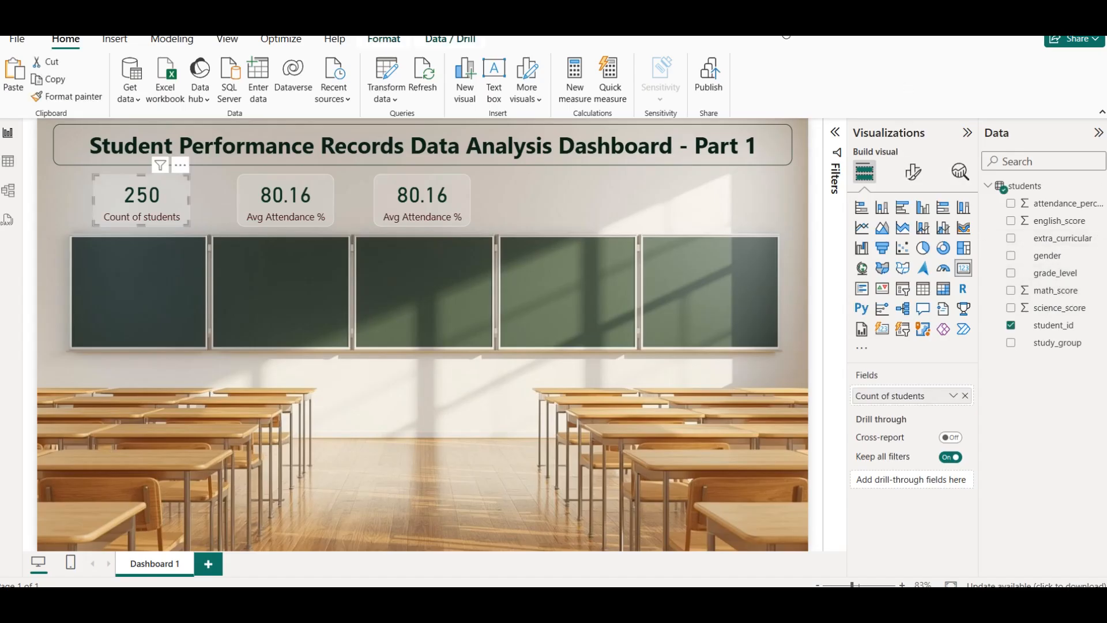
{"action": "left_click", "coordinate": [913, 171]}
{"action": "left_click", "coordinate": [888, 272]}
{"action": "left_click", "coordinate": [962, 318]}
{"action": "left_click", "coordinate": [961, 317]}
{"action": "left_click", "coordinate": [961, 317]}
{"action": "left_click", "coordinate": [961, 317]}
{"action": "left_click", "coordinate": [961, 317]}
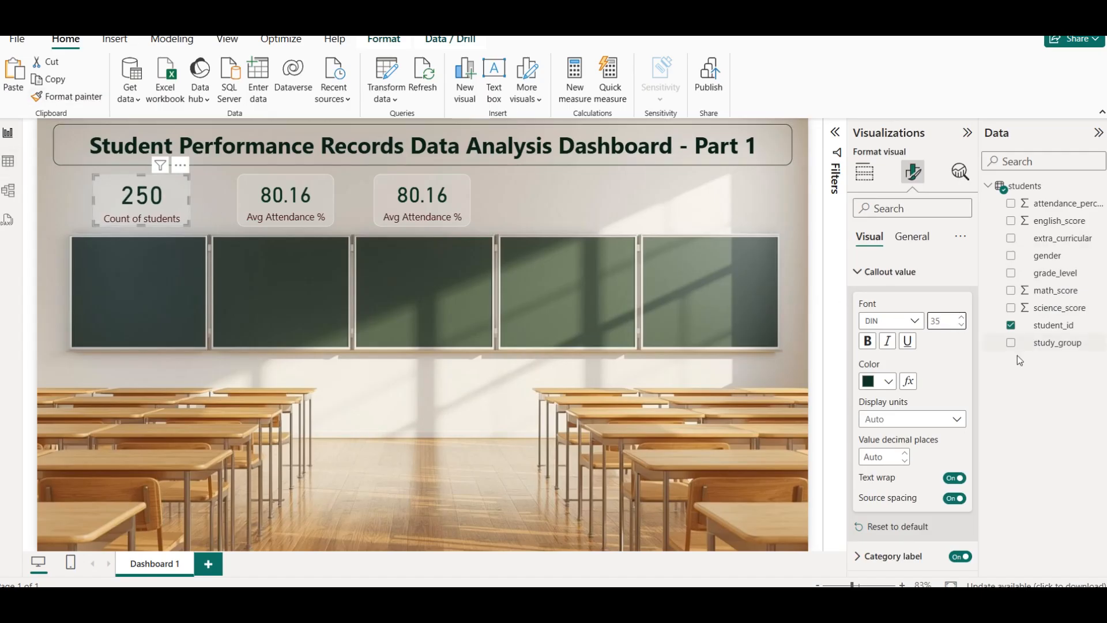
{"action": "left_click", "coordinate": [867, 341]}
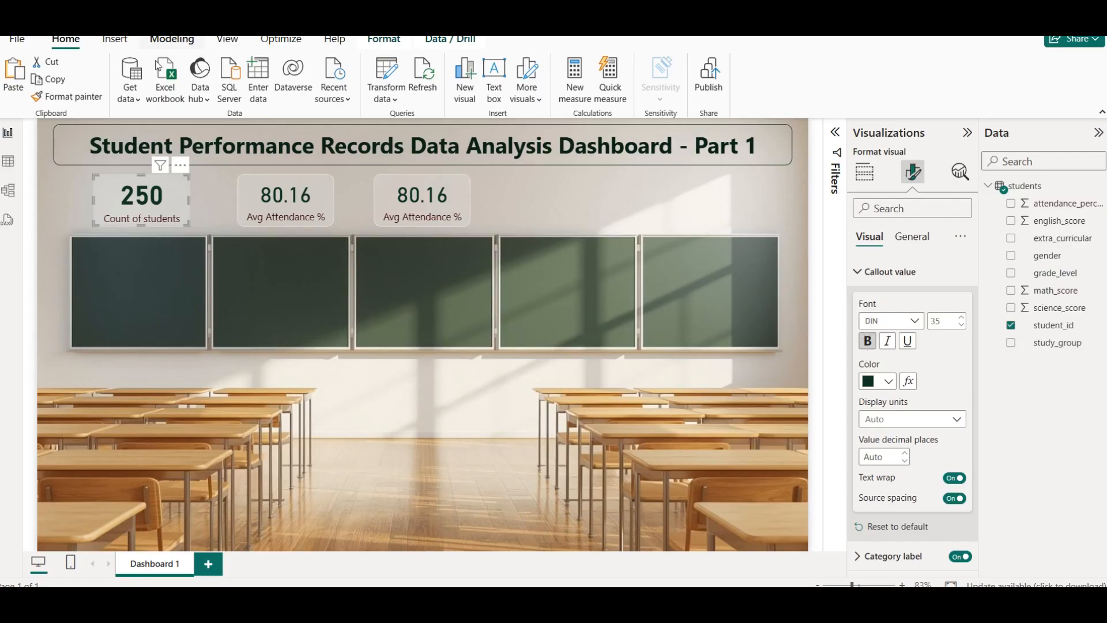
Copy the student count card's formatting onto both Avg Attendance % cards with Format painter.
{"action": "left_click", "coordinate": [66, 96]}
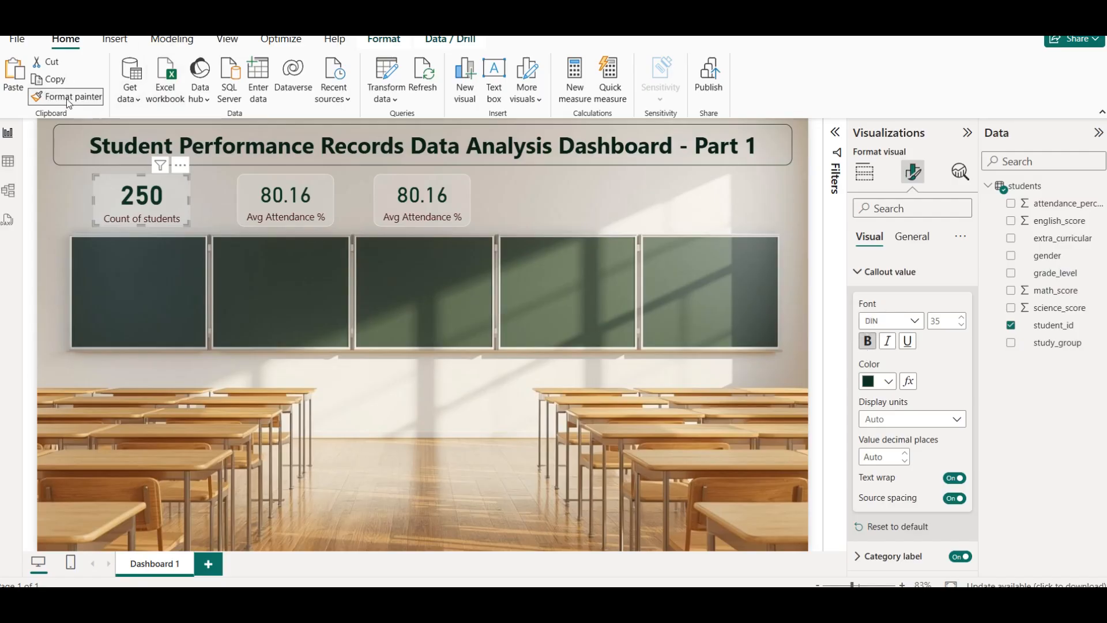
{"action": "left_click", "coordinate": [276, 192]}
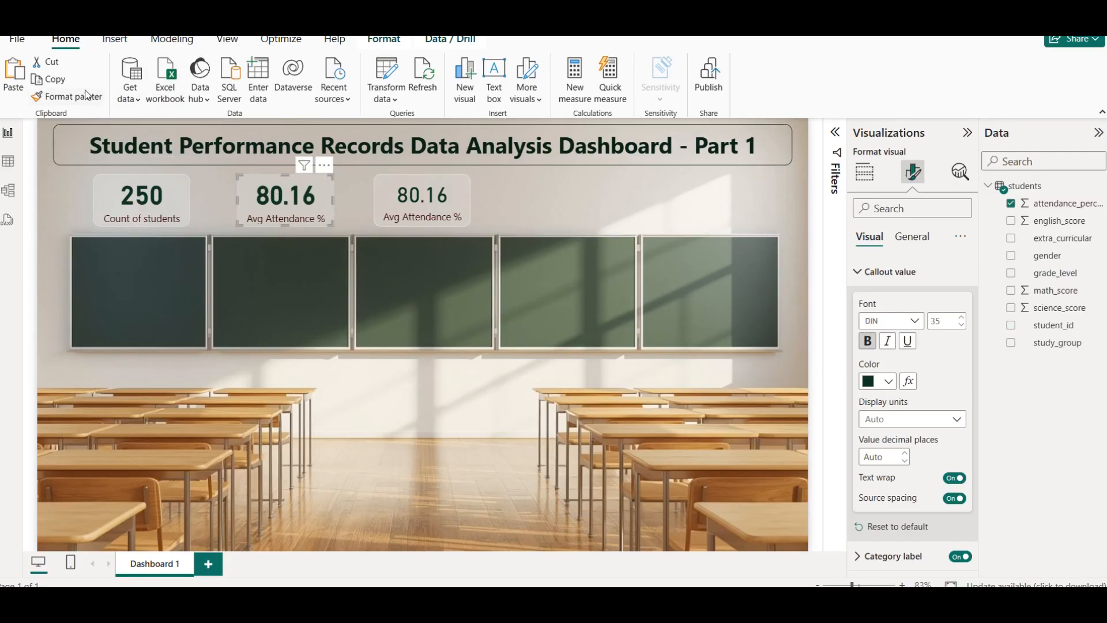
{"action": "left_click", "coordinate": [66, 96]}
{"action": "left_click", "coordinate": [416, 205]}
{"action": "left_click", "coordinate": [549, 186]}
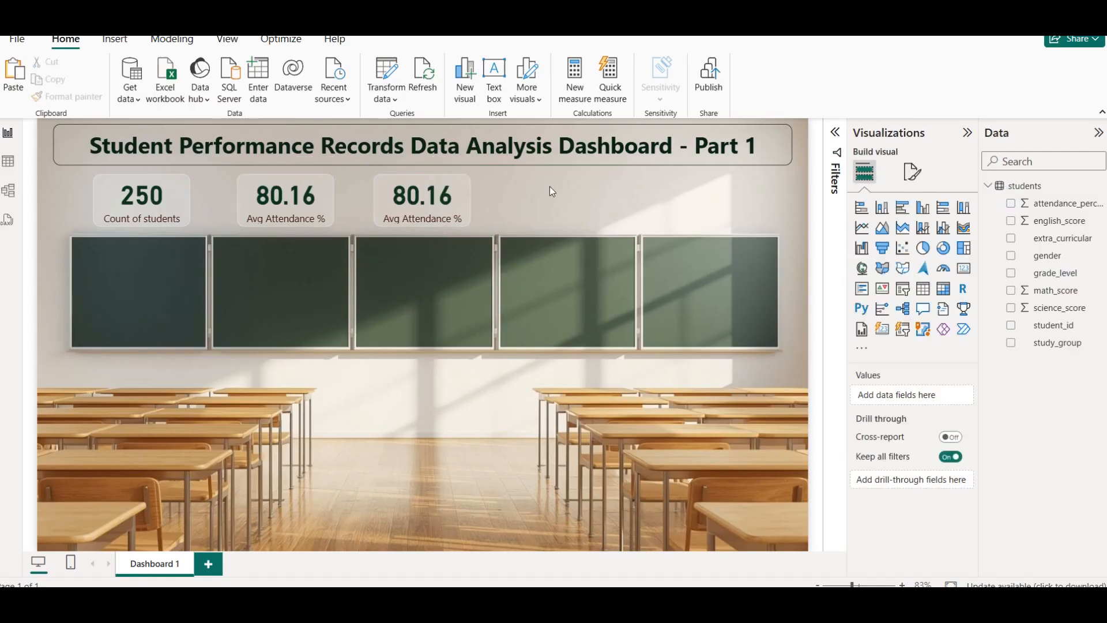
Replace the third card's attendance field with english_score, aggregated as Average.
{"action": "left_click", "coordinate": [420, 195]}
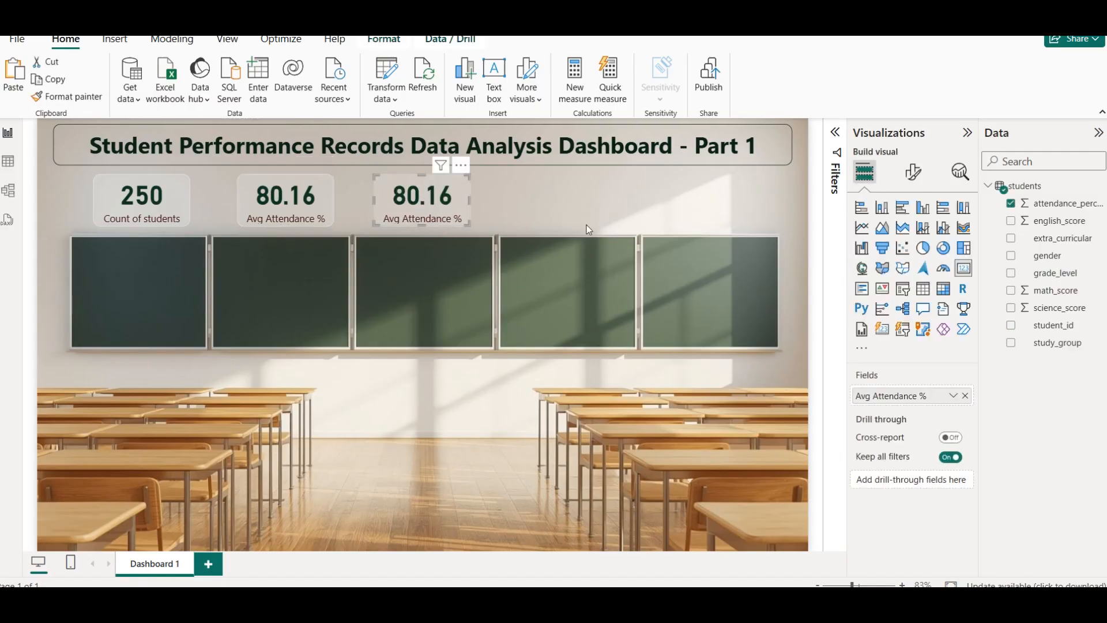
{"action": "left_click", "coordinate": [965, 395]}
{"action": "left_click_drag", "start_coordinate": [1052, 222], "coordinate": [903, 394]}
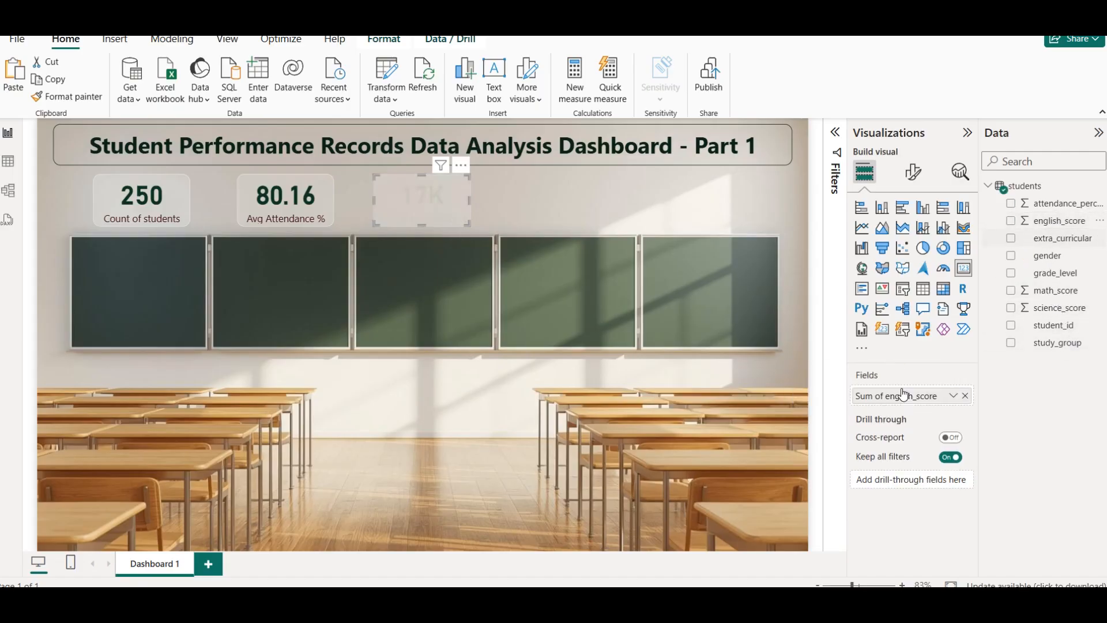
{"action": "left_click", "coordinate": [954, 396]}
{"action": "left_click", "coordinate": [1042, 234]}
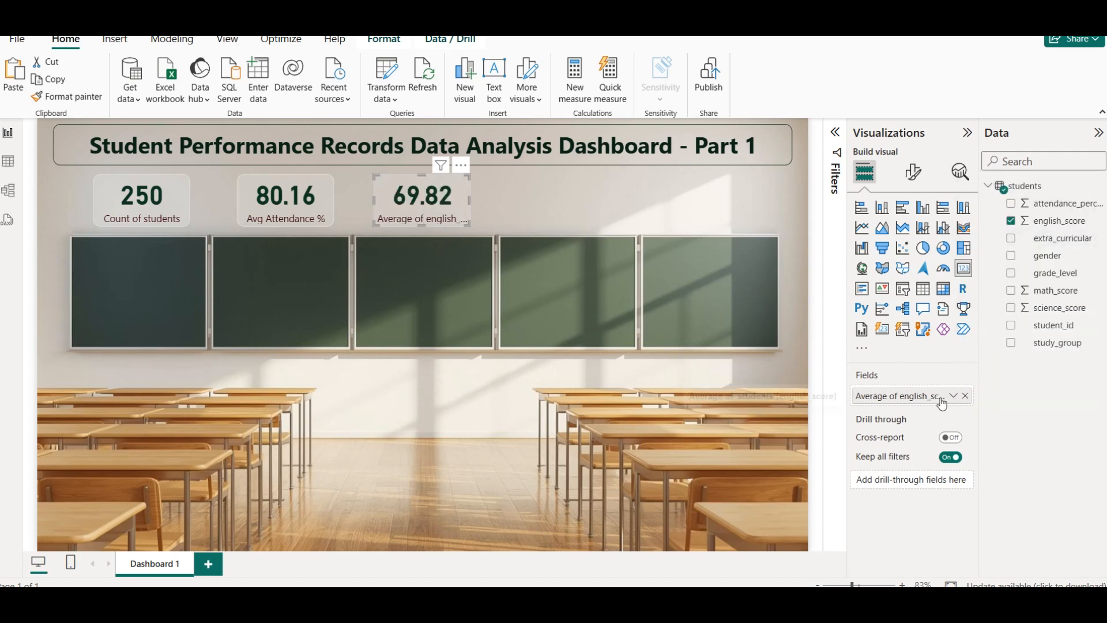
Rename the third card's field to Avg English Score for this visual.
{"action": "left_click", "coordinate": [953, 396]}
{"action": "left_click", "coordinate": [1022, 199]}
{"action": "type", "text": "Avg English"}
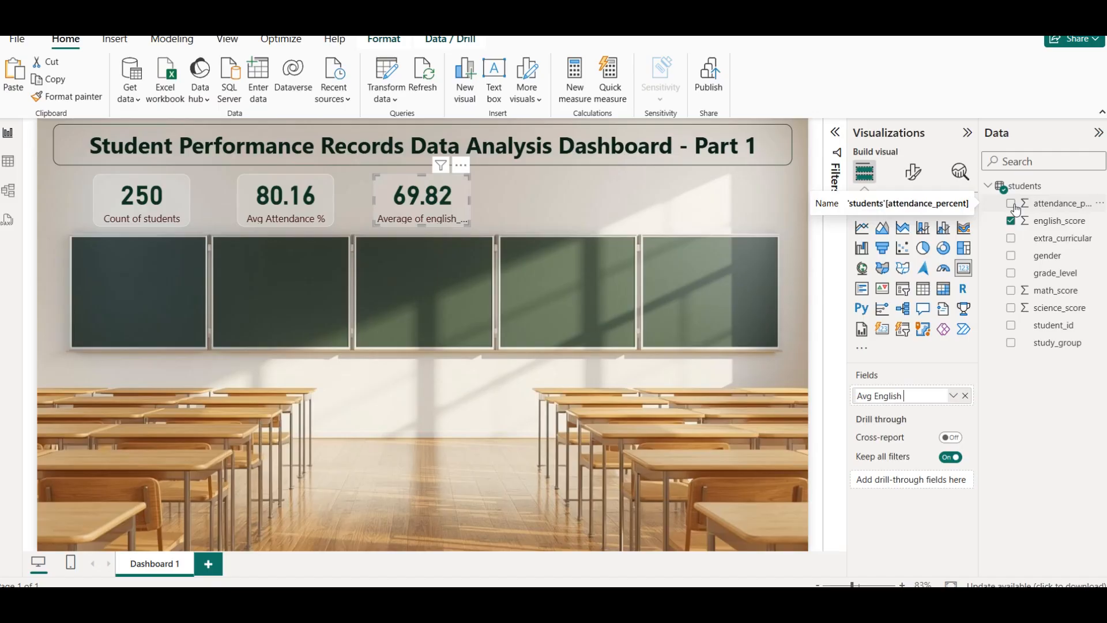
{"action": "type", "text": " Score"}
{"action": "key", "text": "Return"}
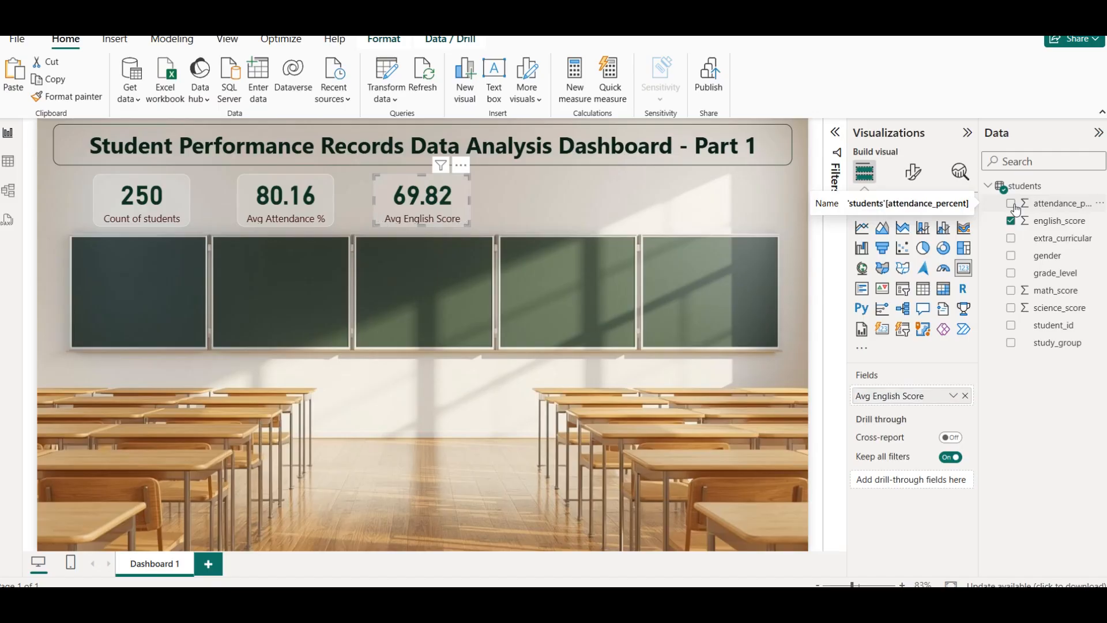
{"action": "left_click", "coordinate": [535, 224]}
Duplicate the Avg English Score card and place the copy above the fourth chalkboard panel.
{"action": "left_click", "coordinate": [417, 212]}
{"action": "key", "text": "ctrl+c"}
{"action": "key", "text": "ctrl+v"}
{"action": "left_click_drag", "start_coordinate": [418, 206], "coordinate": [562, 200]}
{"action": "left_click", "coordinate": [733, 203]}
{"action": "left_click", "coordinate": [593, 219]}
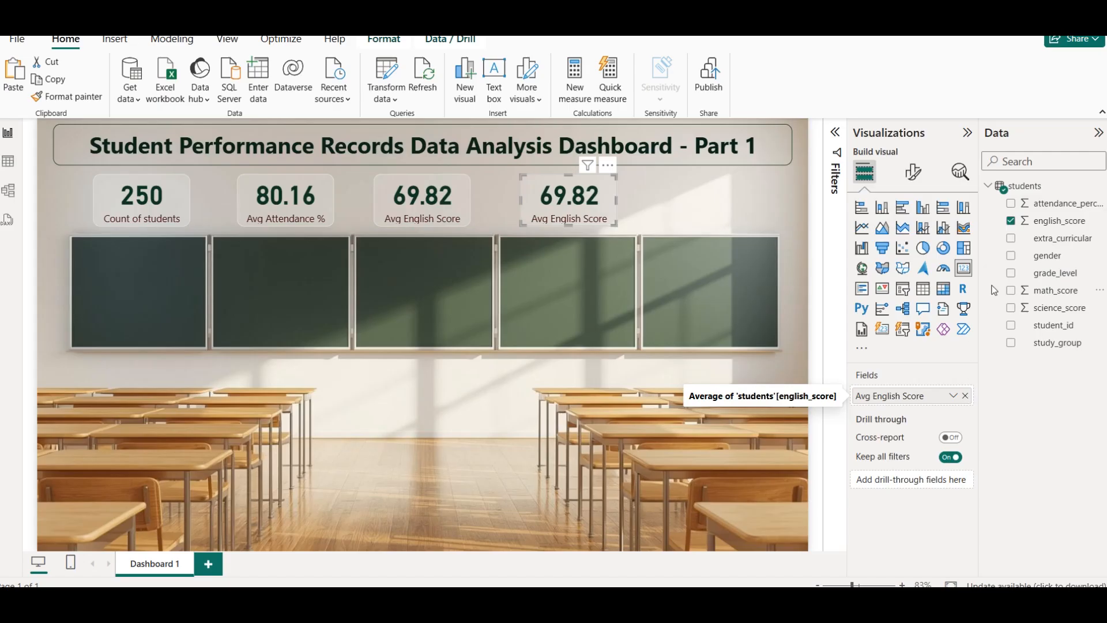
Replace english_score in the fourth card with math_score, aggregated as Average.
{"action": "left_click", "coordinate": [1011, 221]}
{"action": "left_click", "coordinate": [1011, 290]}
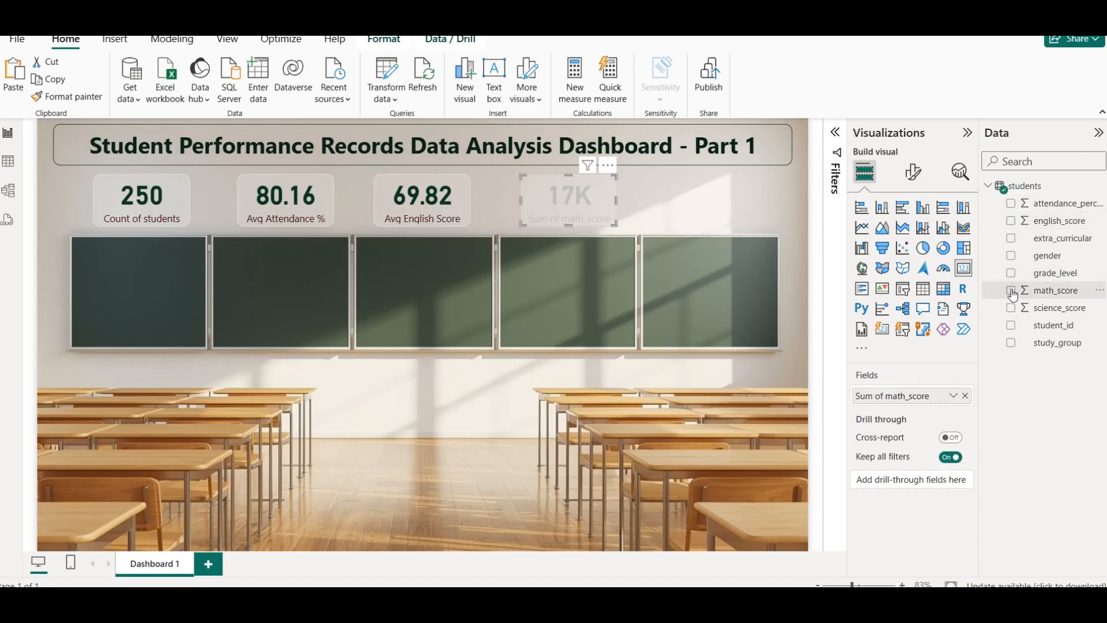
{"action": "left_click", "coordinate": [953, 397]}
{"action": "left_click", "coordinate": [992, 234]}
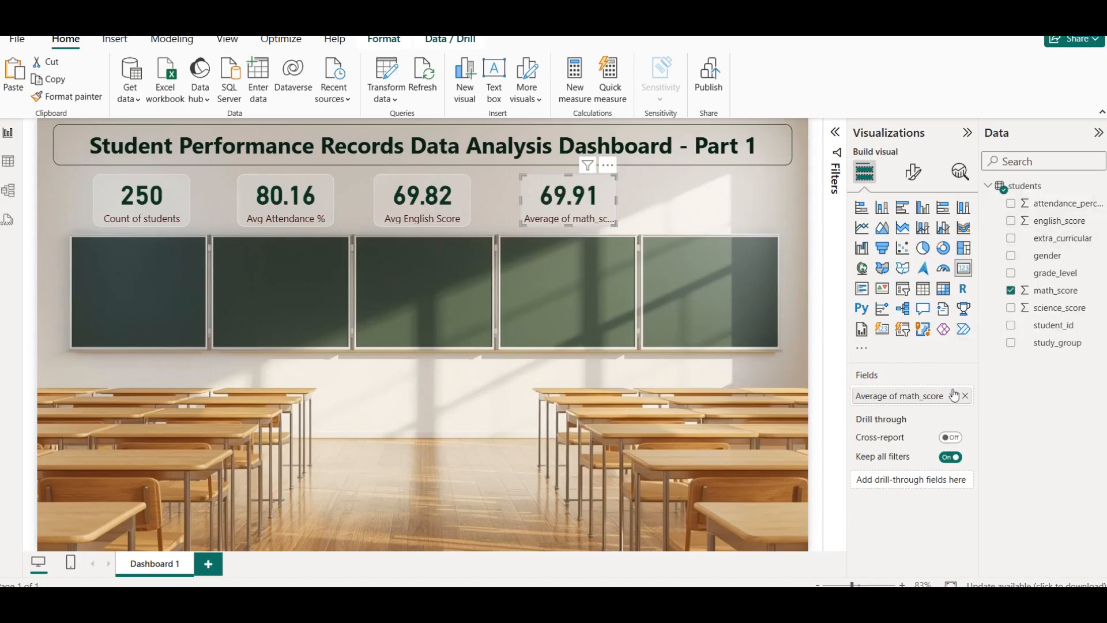
Rename the fourth card's field to Avg Math Score for this visual.
{"action": "left_click", "coordinate": [953, 395]}
{"action": "left_click", "coordinate": [1004, 192]}
{"action": "type", "text": "A"}
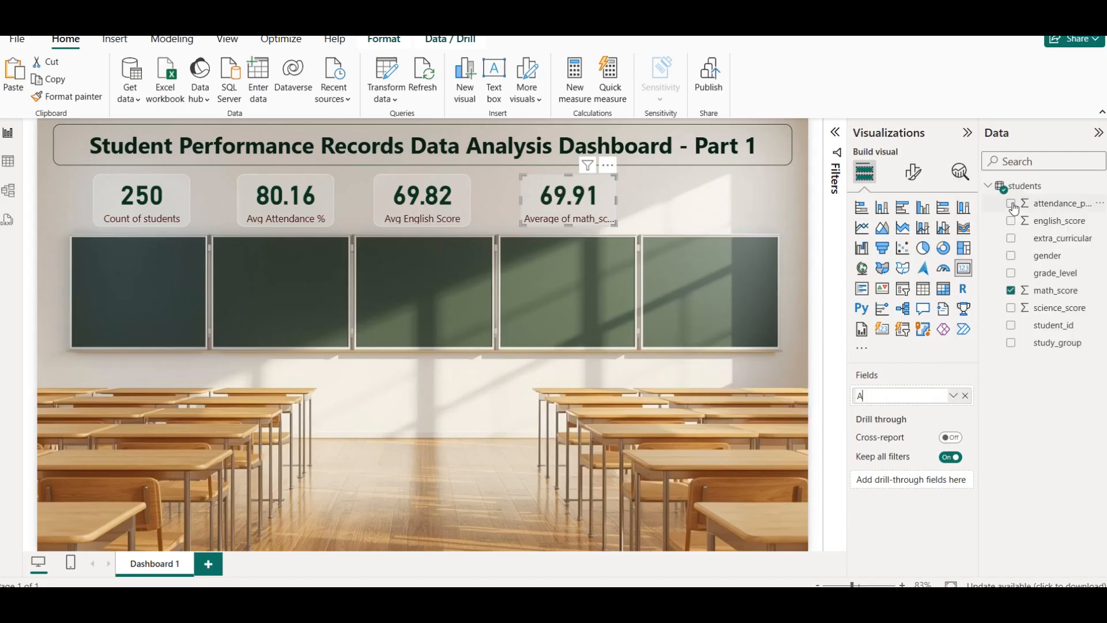
{"action": "type", "text": "vg Mat"}
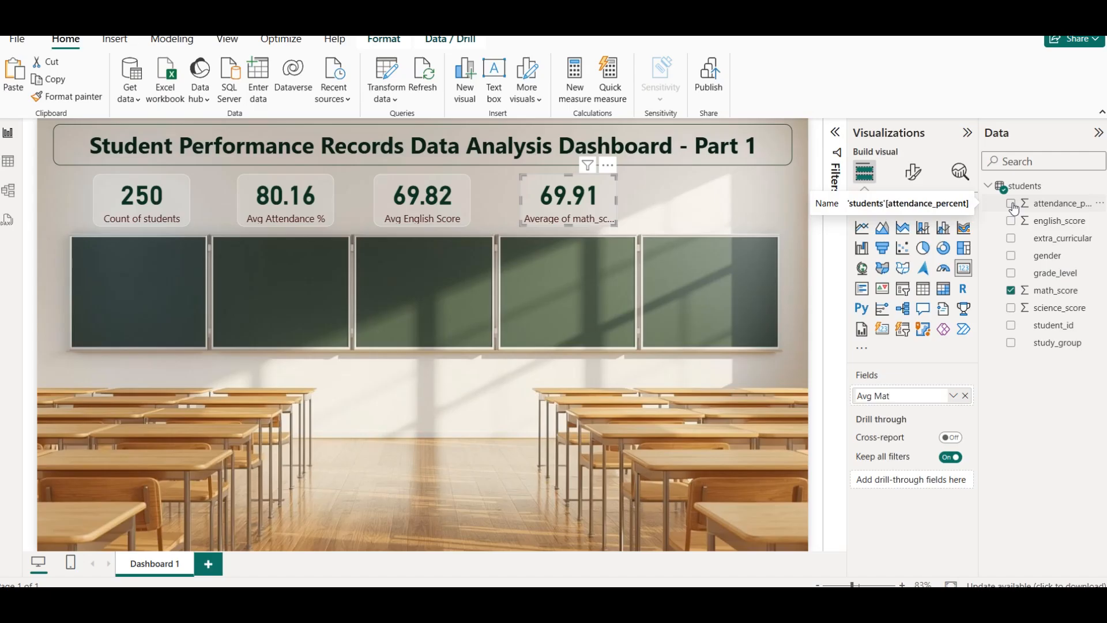
{"action": "type", "text": "h Score"}
{"action": "key", "text": "Return"}
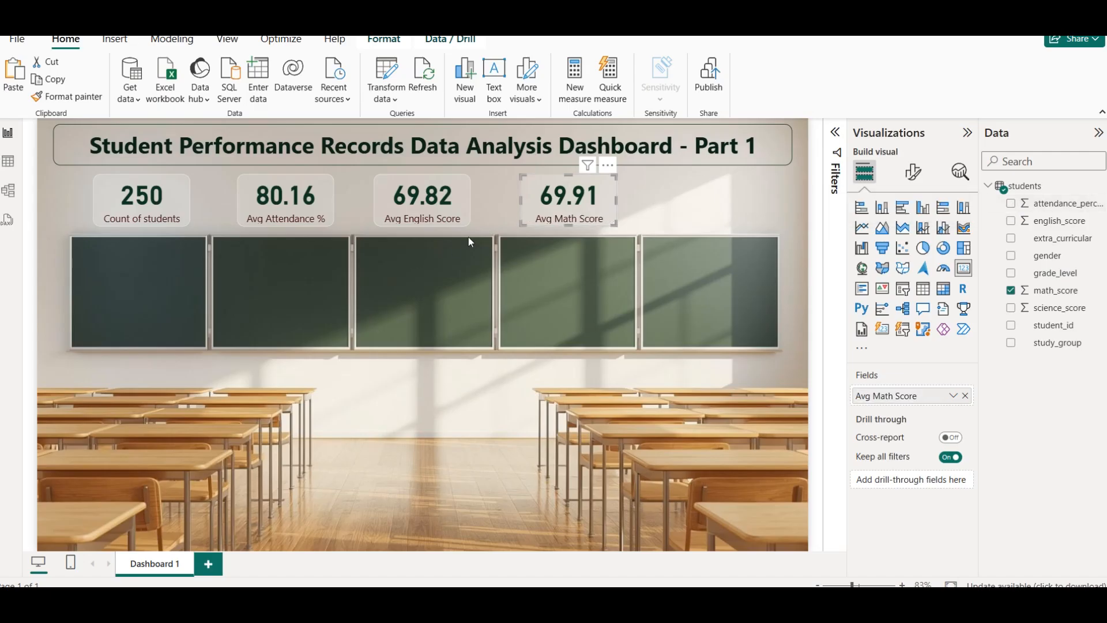
Duplicate the Avg Math Score card above the fifth chalkboard panel and remove the field from the copy.
{"action": "left_click", "coordinate": [432, 213]}
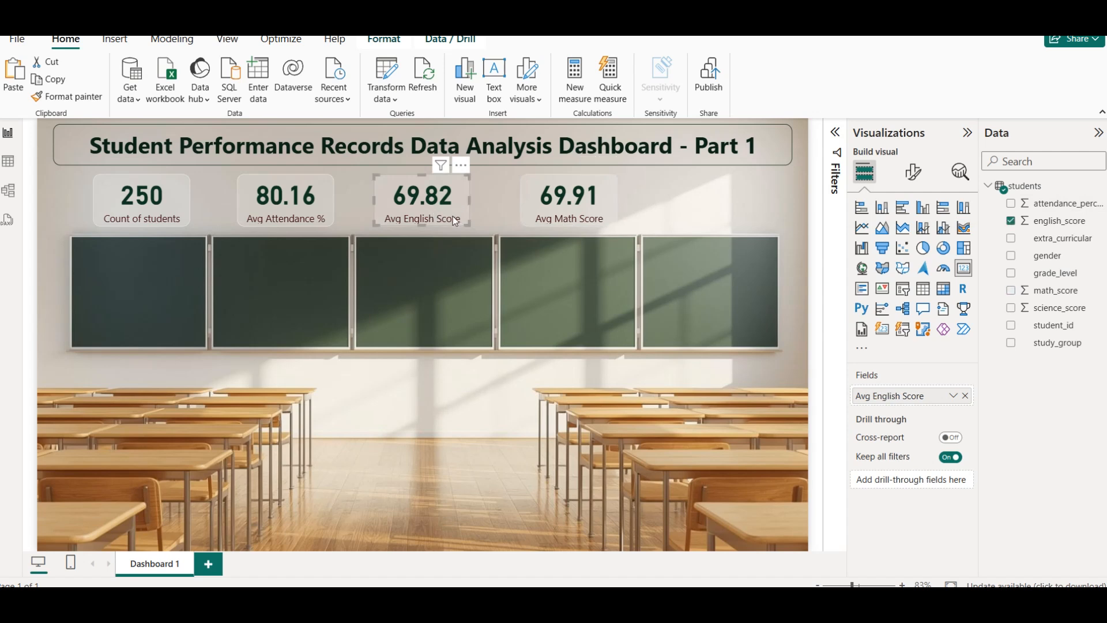
{"action": "left_click", "coordinate": [586, 210]}
{"action": "key", "text": "ctrl+c"}
{"action": "key", "text": "ctrl+v"}
{"action": "left_click_drag", "start_coordinate": [586, 210], "coordinate": [713, 206]}
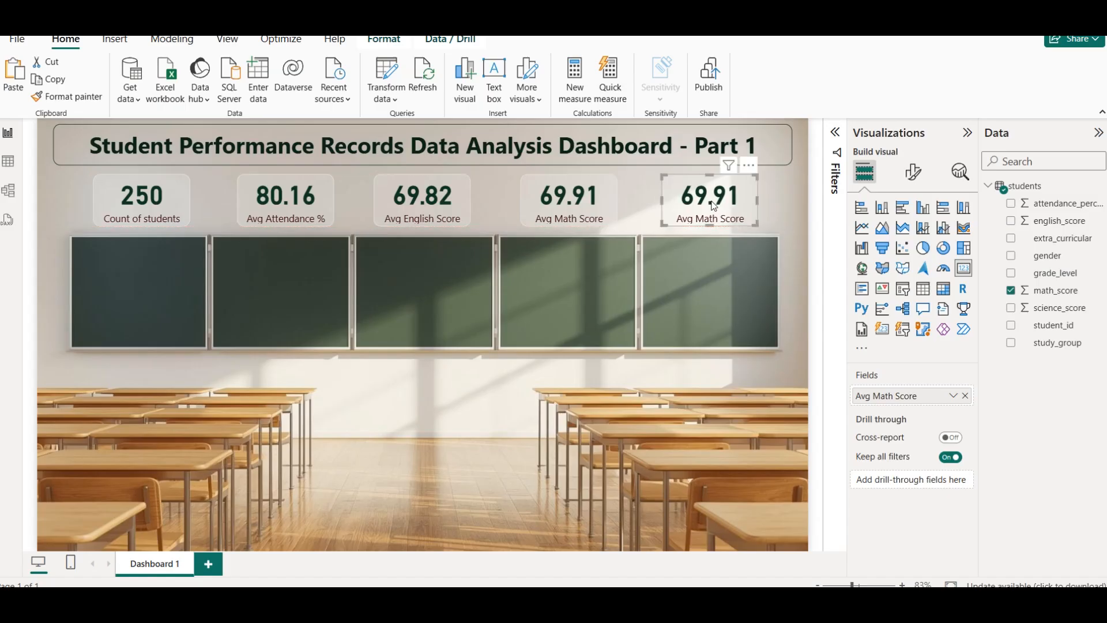
{"action": "left_click", "coordinate": [966, 396]}
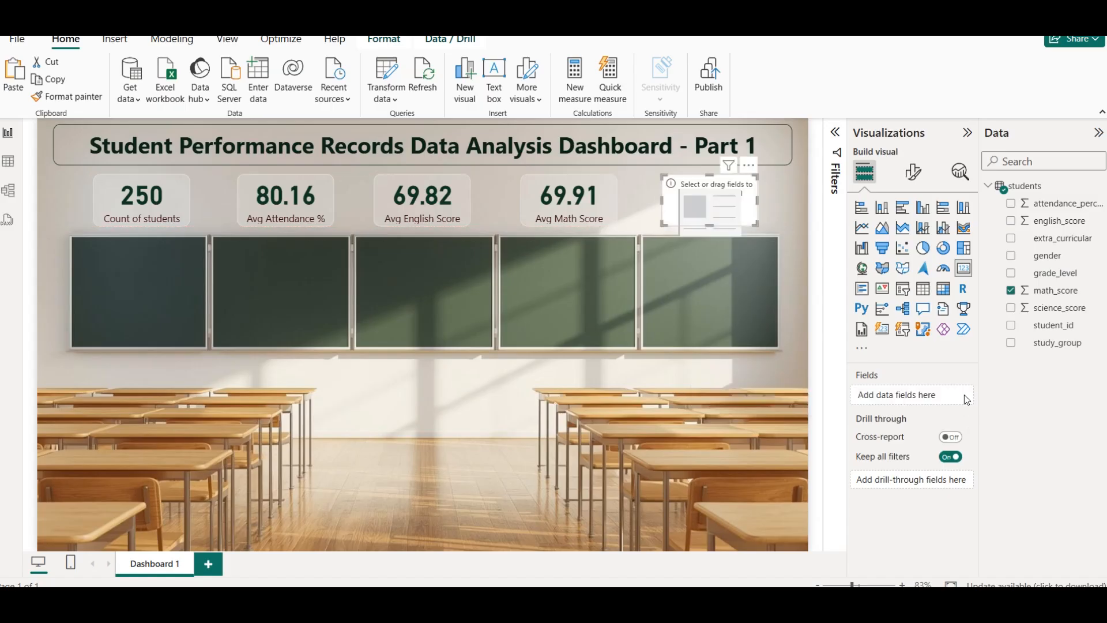
Add science_score to the empty fifth card and aggregate it as Average.
{"action": "left_click_drag", "start_coordinate": [1061, 312], "coordinate": [934, 403]}
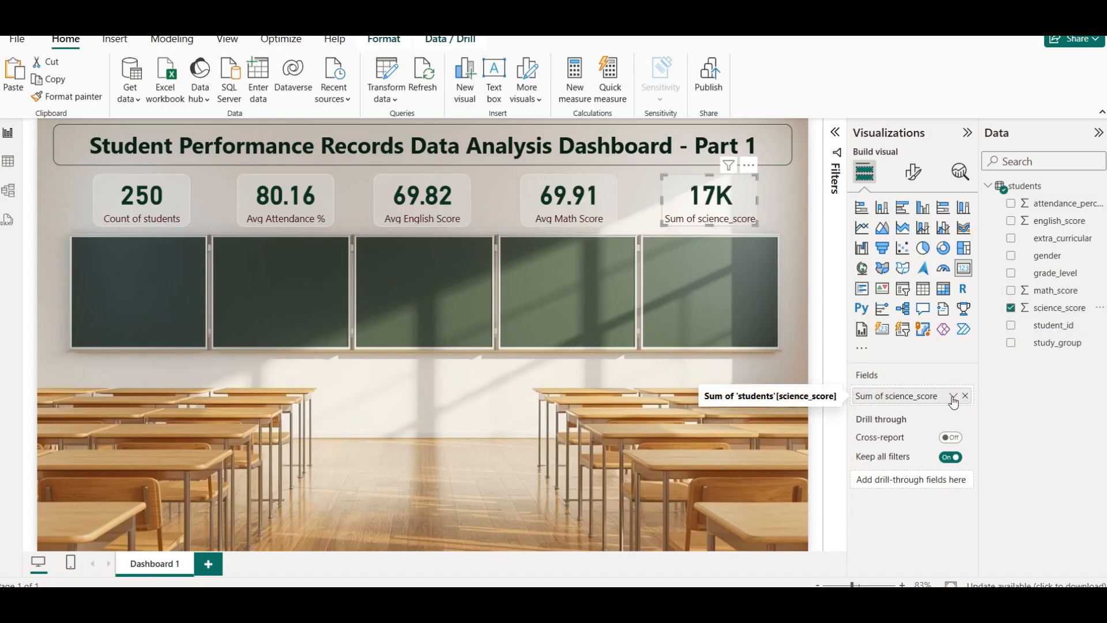
{"action": "left_click", "coordinate": [953, 398]}
{"action": "left_click", "coordinate": [1001, 232]}
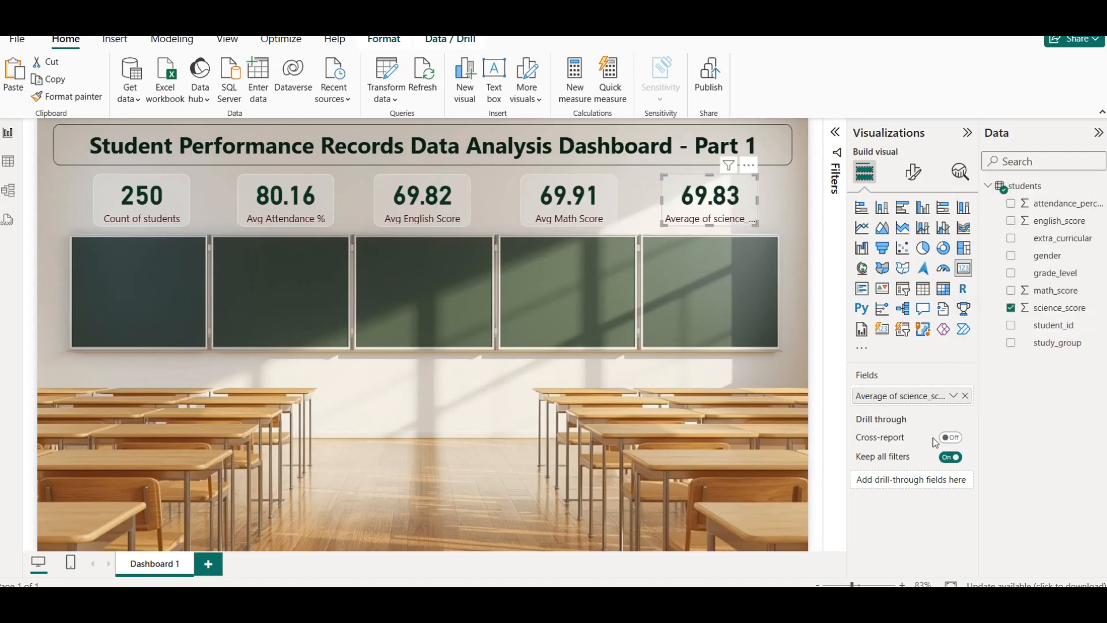
Rename the fifth card's field to Avg. Science Score for this visual.
{"action": "left_click", "coordinate": [954, 395]}
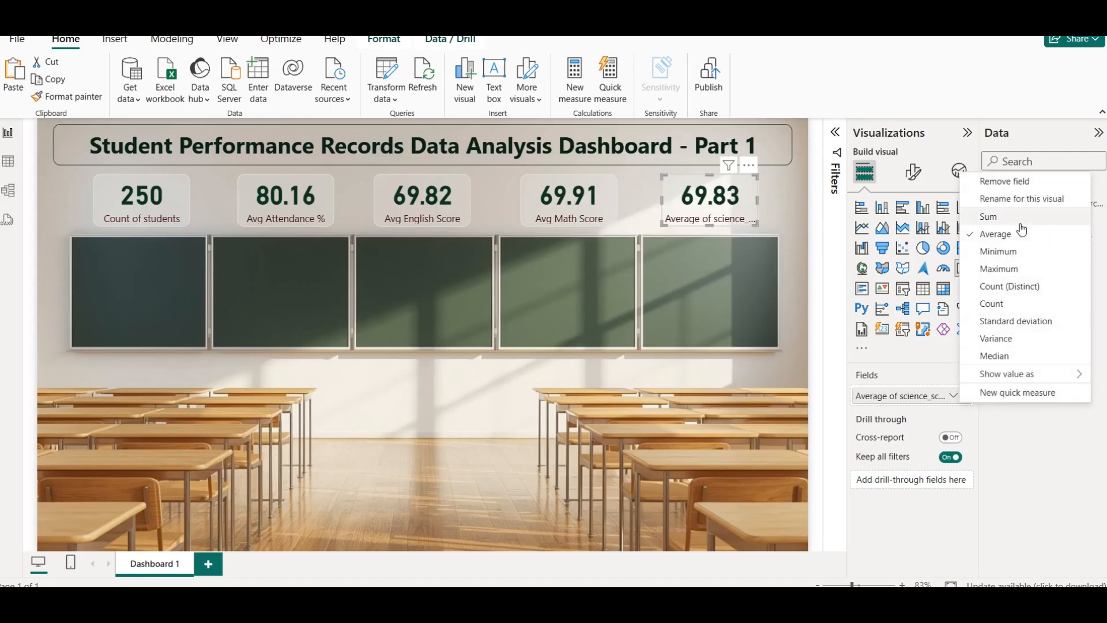
{"action": "left_click", "coordinate": [1022, 199]}
{"action": "type", "text": "Avg. Science Sco"}
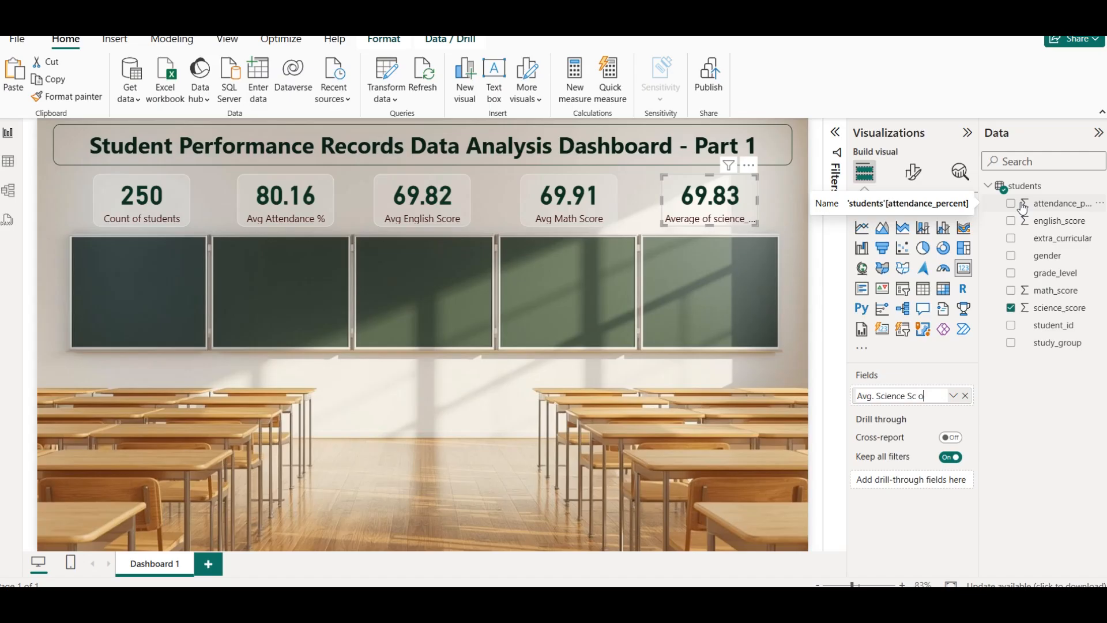
{"action": "type", "text": "re"}
{"action": "key", "text": "Return"}
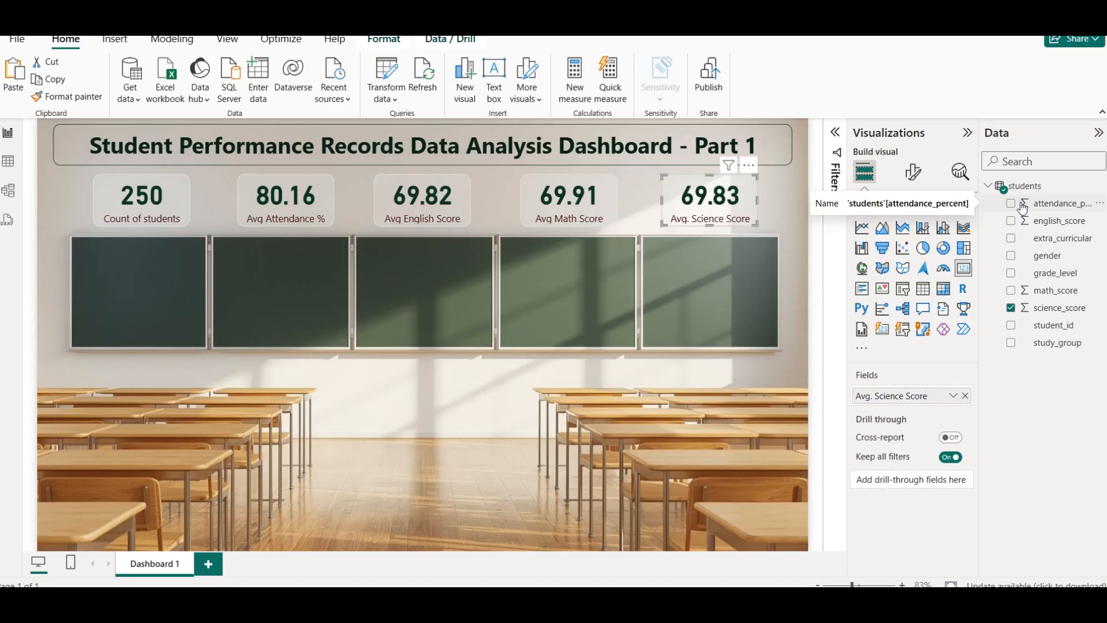
{"action": "left_click", "coordinate": [667, 410]}
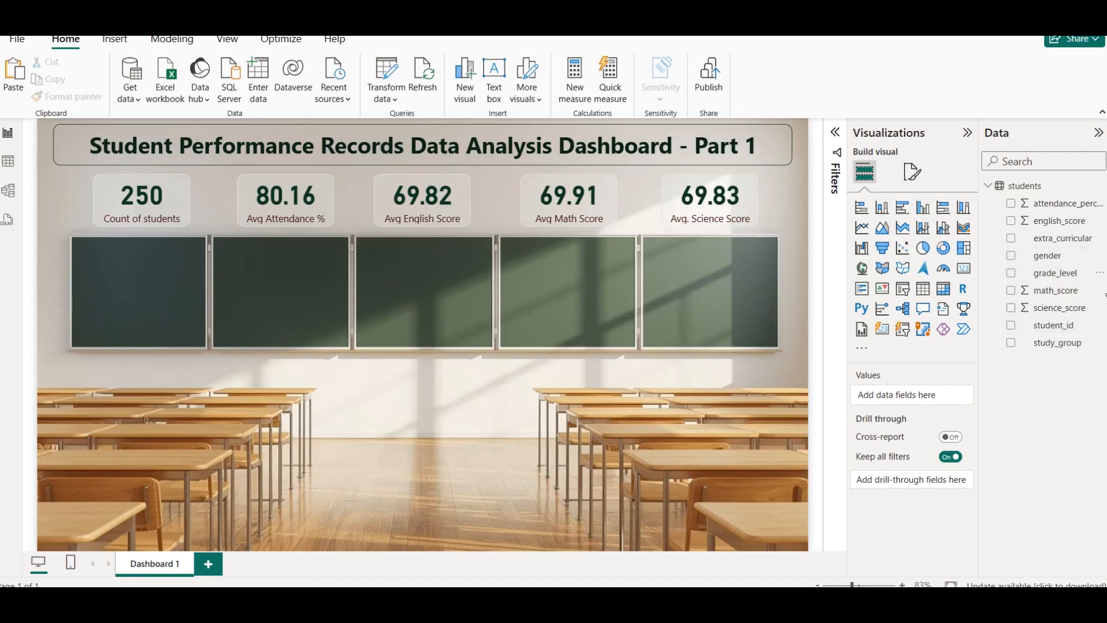
Insert a slicer on the gender field and fit it as a narrow strip just below the first chalkboard panel.
{"action": "left_click", "coordinate": [903, 289]}
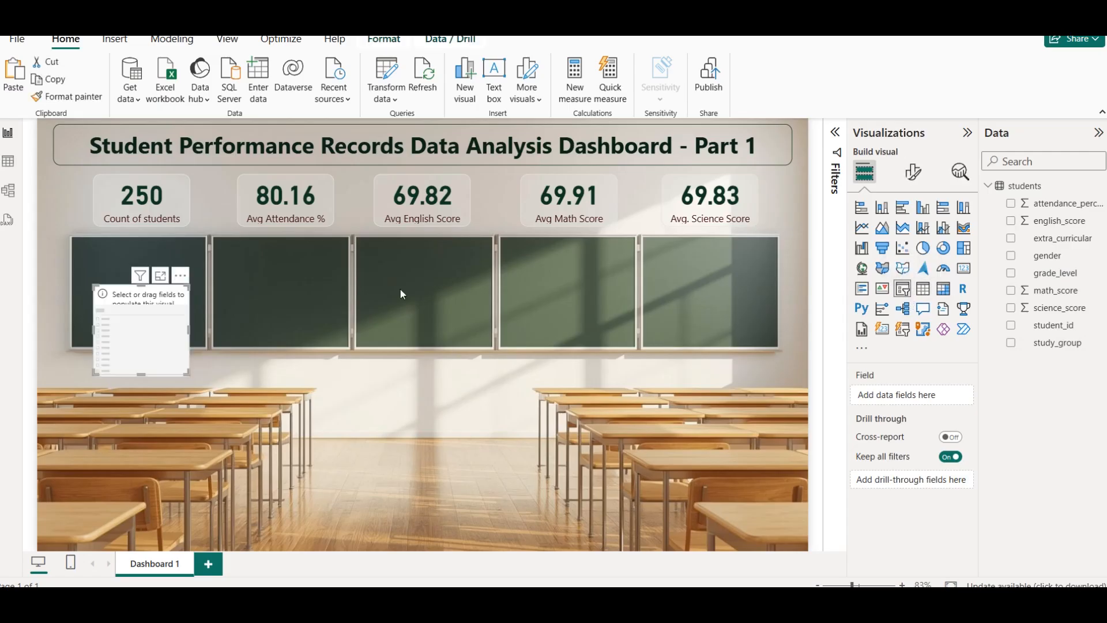
{"action": "left_click_drag", "start_coordinate": [118, 327], "coordinate": [104, 406]}
{"action": "left_click_drag", "start_coordinate": [172, 400], "coordinate": [201, 404]}
{"action": "left_click_drag", "start_coordinate": [144, 449], "coordinate": [138, 374]}
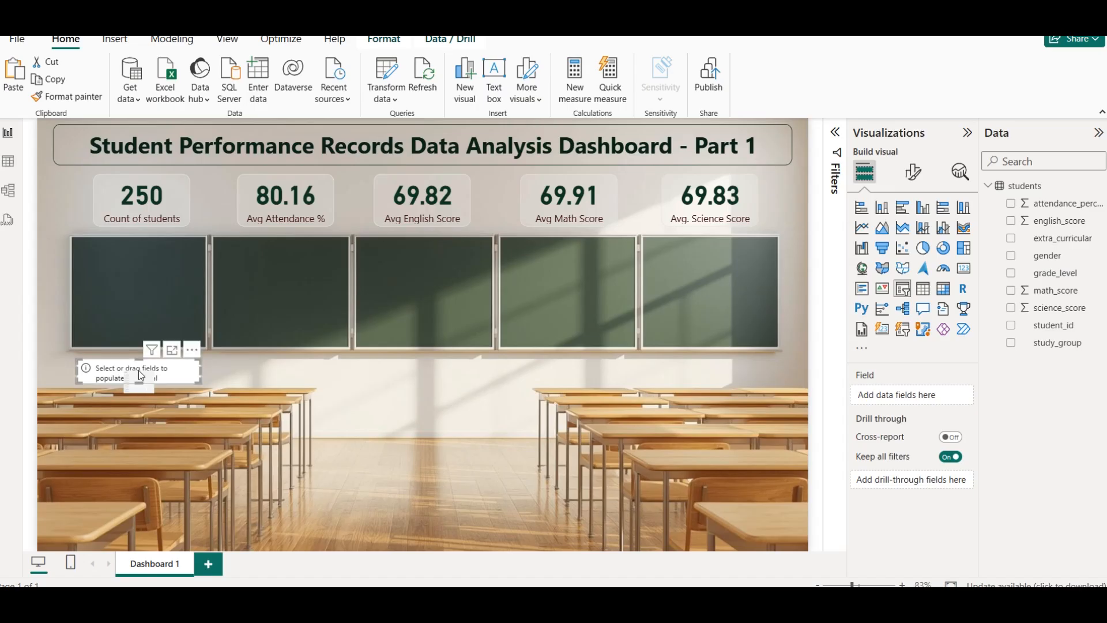
{"action": "left_click_drag", "start_coordinate": [1048, 257], "coordinate": [915, 398]}
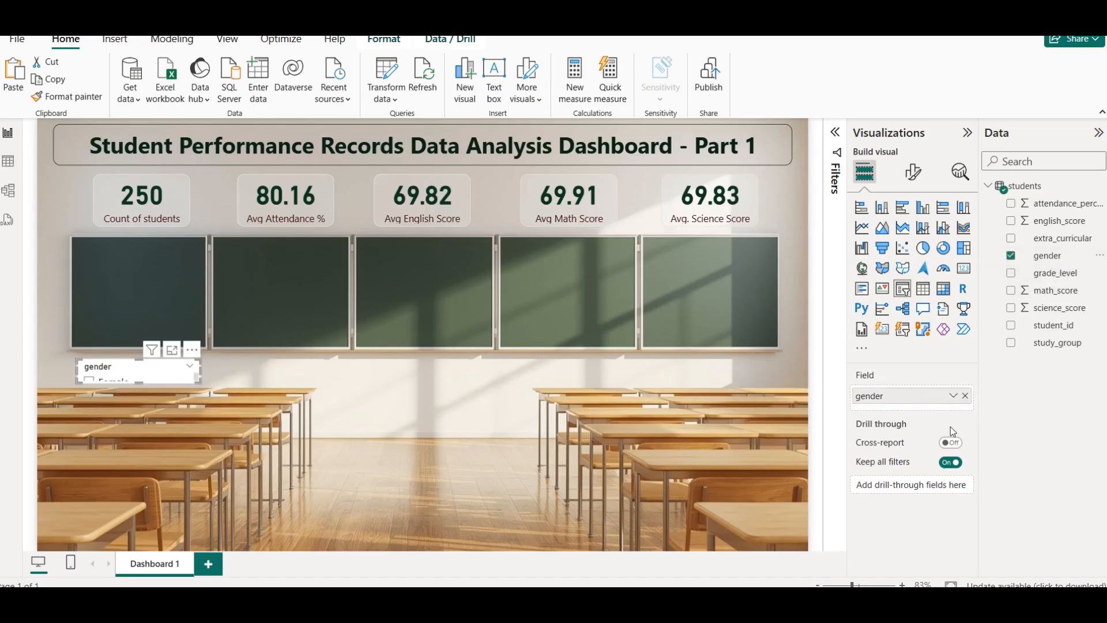
Set the gender slicer's style to Dropdown.
{"action": "left_click", "coordinate": [913, 171]}
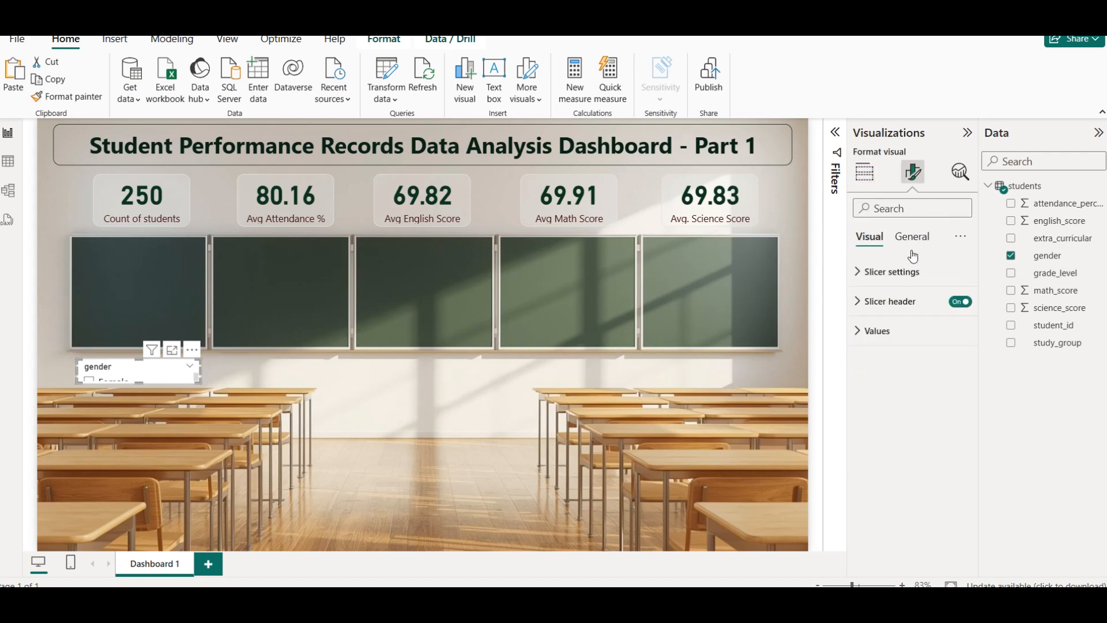
{"action": "left_click", "coordinate": [908, 271]}
{"action": "left_click", "coordinate": [903, 344]}
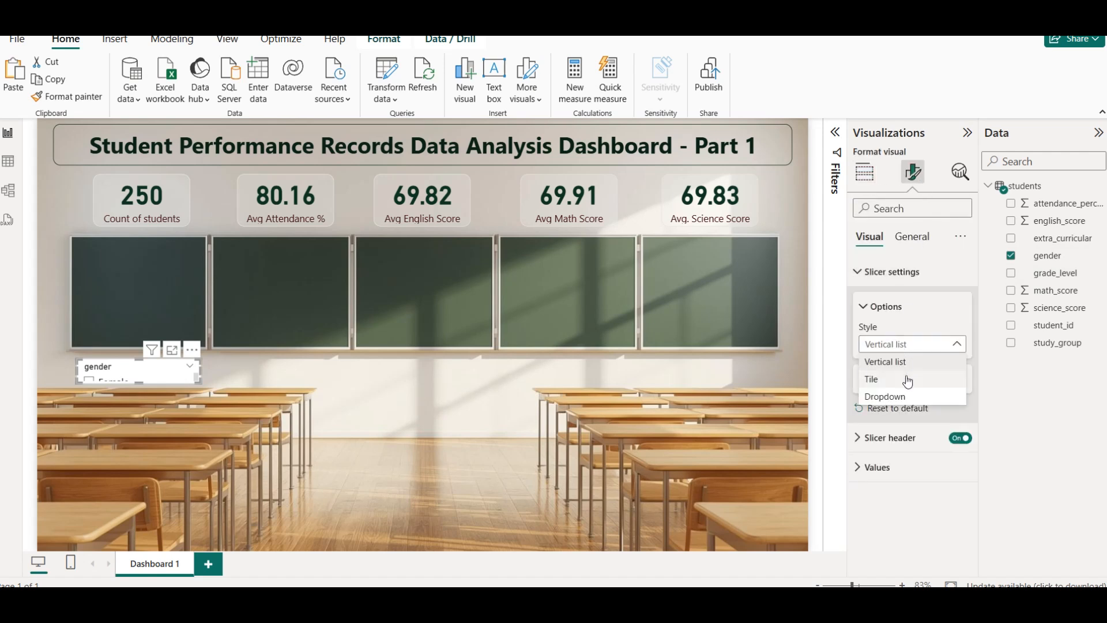
{"action": "left_click", "coordinate": [900, 397]}
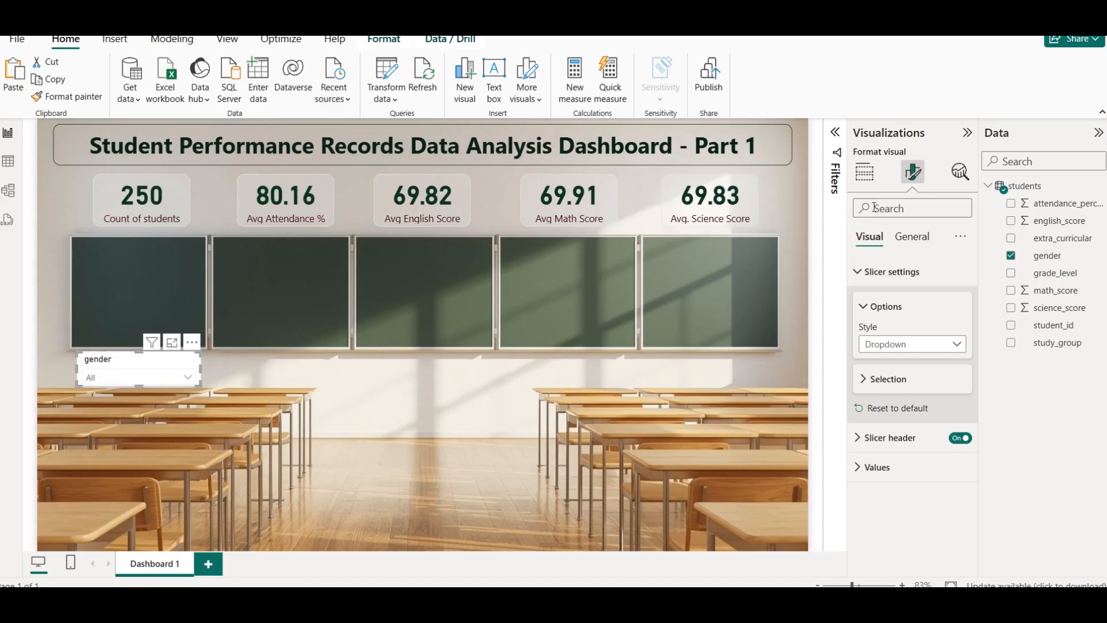
{"action": "left_click", "coordinate": [866, 272]}
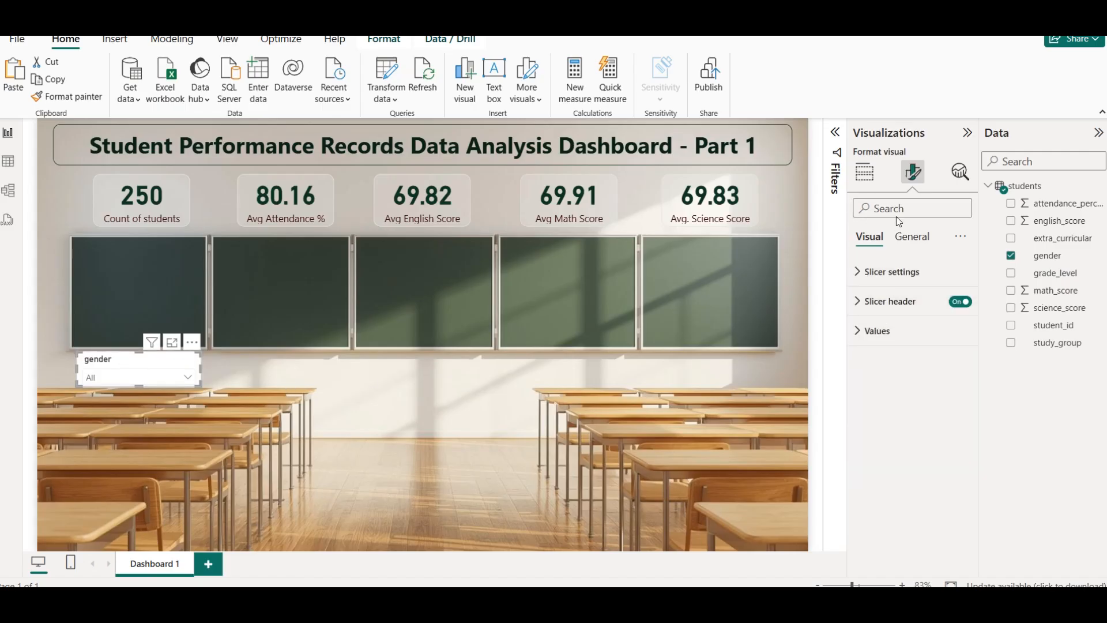
Rename the slicer's field to Gender, with a capital G, for this visual.
{"action": "left_click", "coordinate": [869, 180]}
{"action": "left_click", "coordinate": [953, 396]}
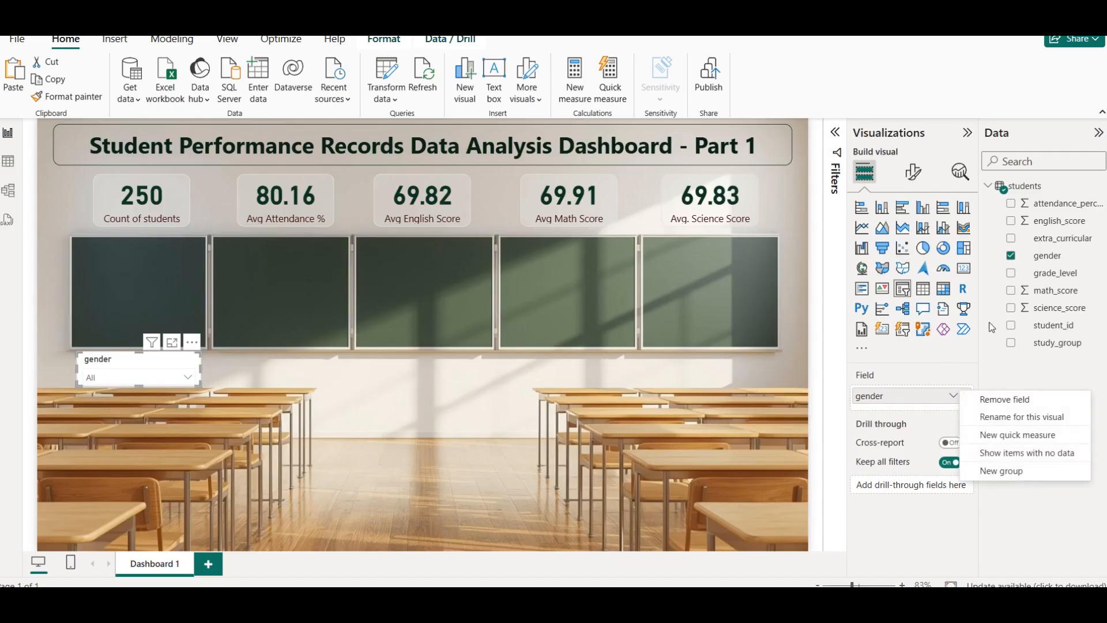
{"action": "left_click", "coordinate": [1005, 415]}
{"action": "key", "text": "Home"}
{"action": "key", "text": "Delete"}
{"action": "type", "text": "G"}
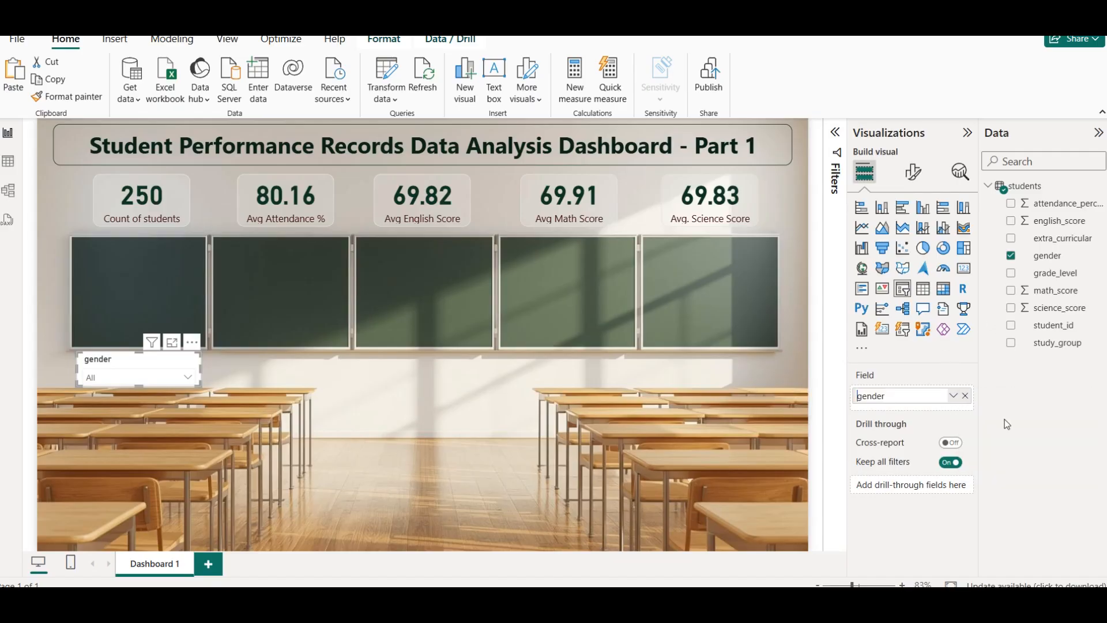
{"action": "key", "text": "Return"}
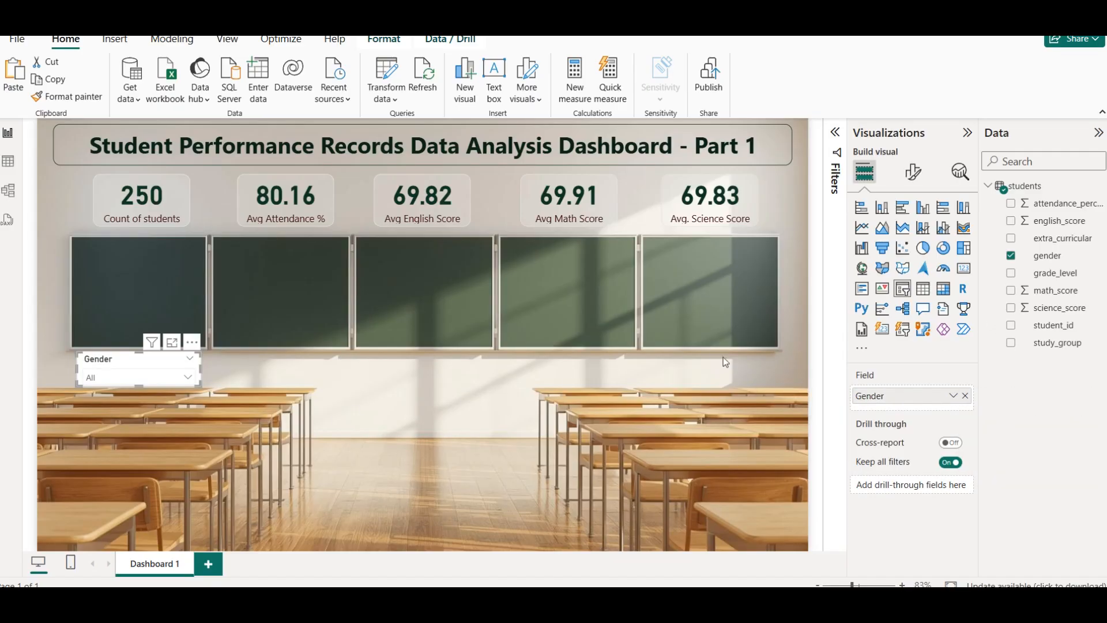
Set the Gender slicer's header font size to 10 and its values font size to 9.
{"action": "left_click", "coordinate": [913, 172]}
{"action": "left_click", "coordinate": [903, 302]}
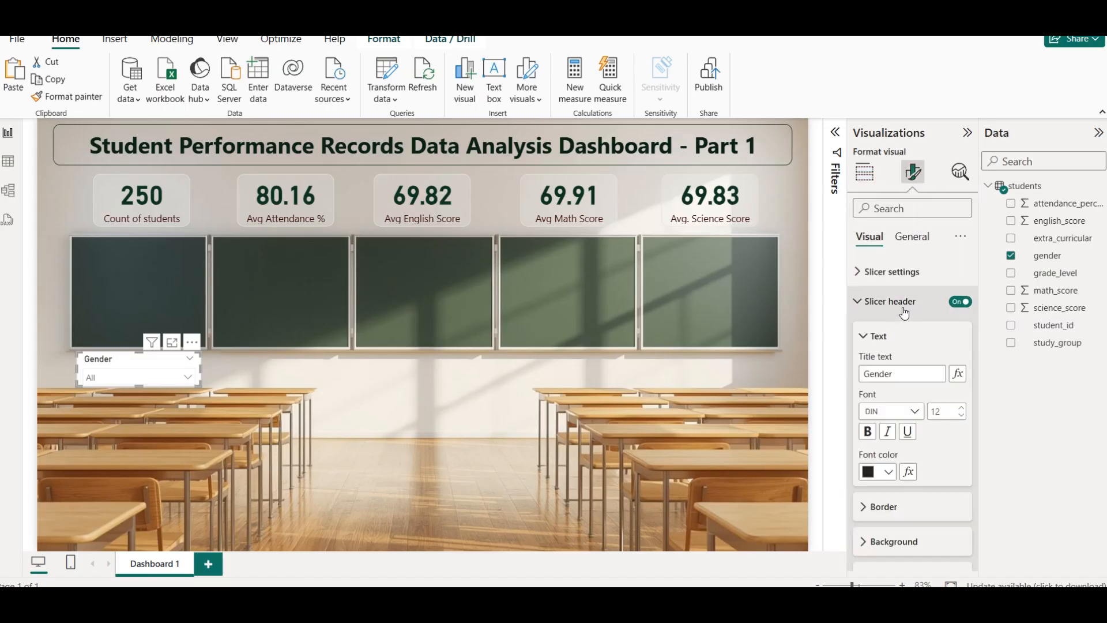
{"action": "left_click", "coordinate": [961, 416]}
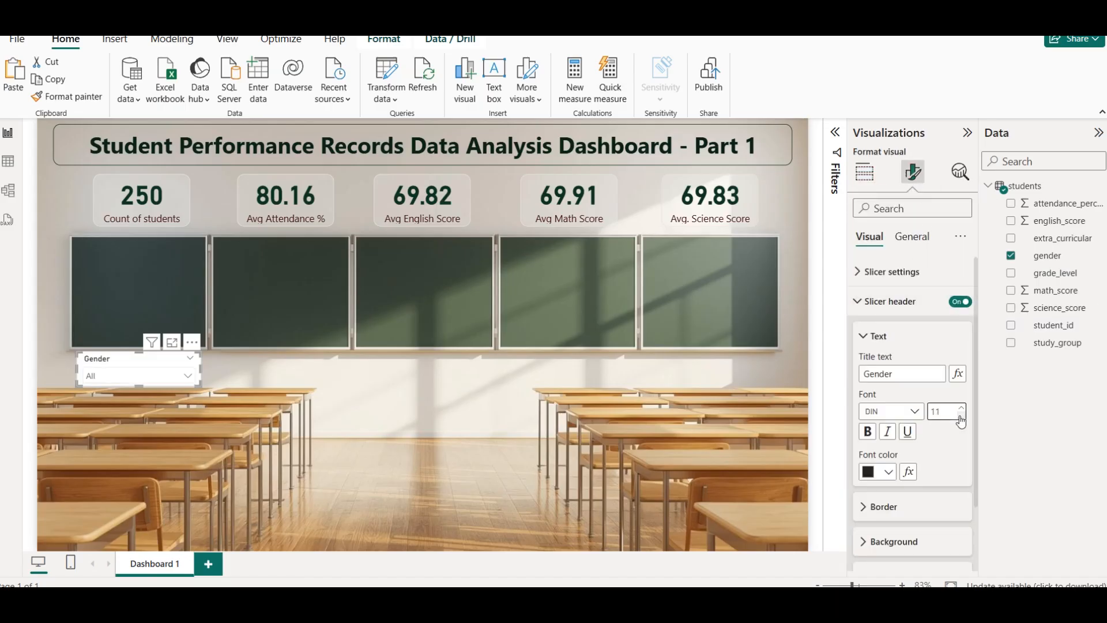
{"action": "left_click", "coordinate": [372, 361]}
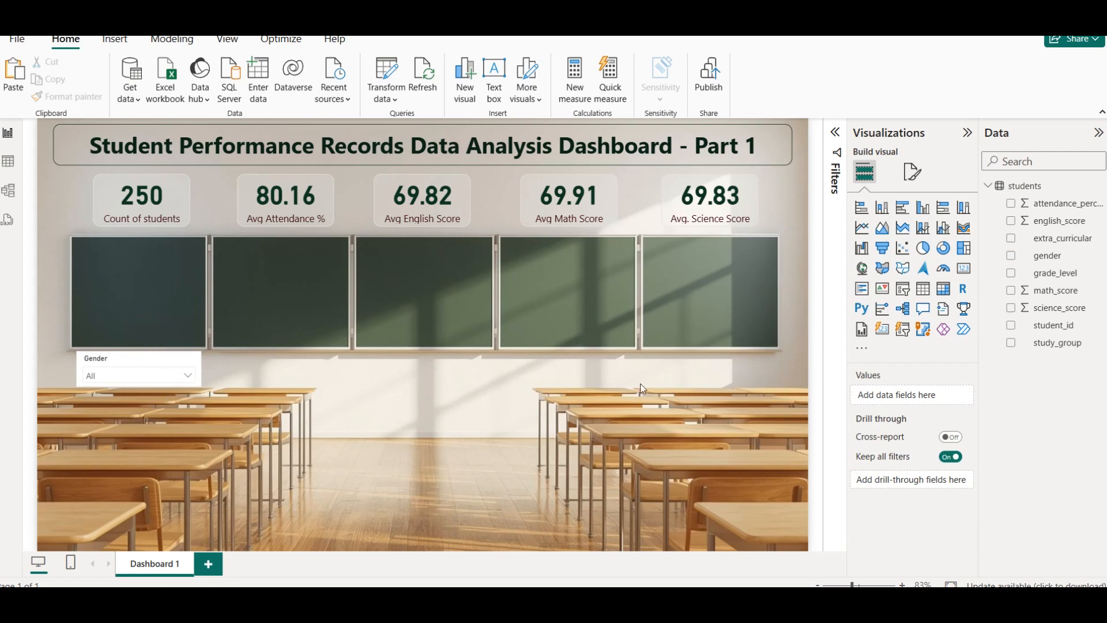
{"action": "left_click", "coordinate": [144, 361]}
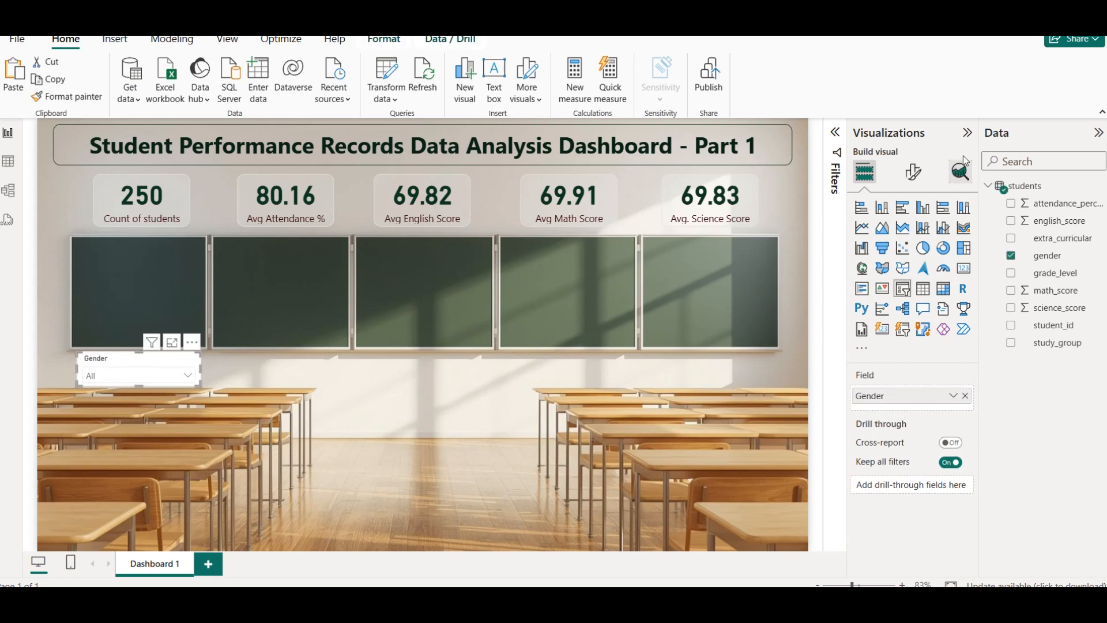
{"action": "left_click", "coordinate": [913, 171]}
{"action": "left_click", "coordinate": [919, 303]}
{"action": "left_click", "coordinate": [917, 302]}
{"action": "left_click", "coordinate": [902, 330]}
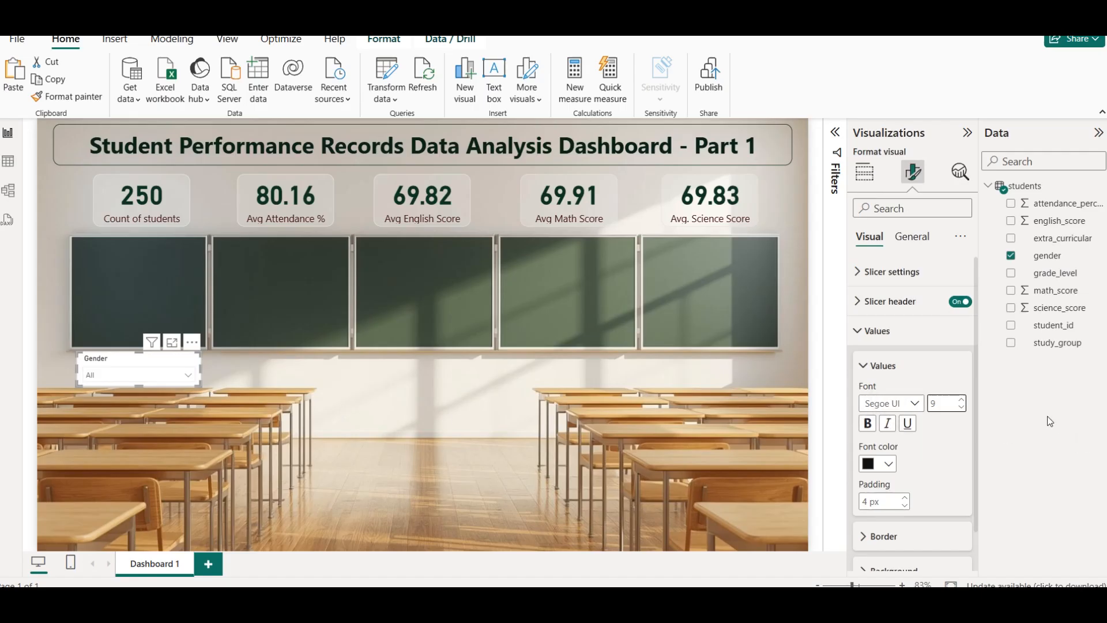
Turn off the Gender slicer's background.
{"action": "left_click", "coordinate": [913, 236]}
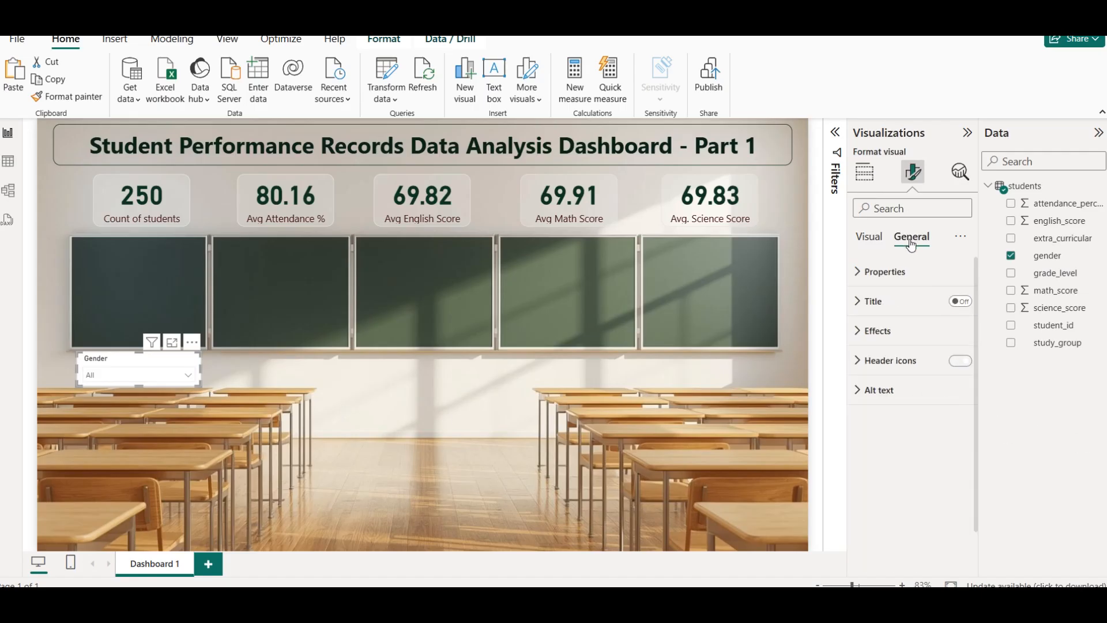
{"action": "left_click", "coordinate": [878, 331]}
{"action": "left_click", "coordinate": [955, 367]}
{"action": "left_click", "coordinate": [953, 369]}
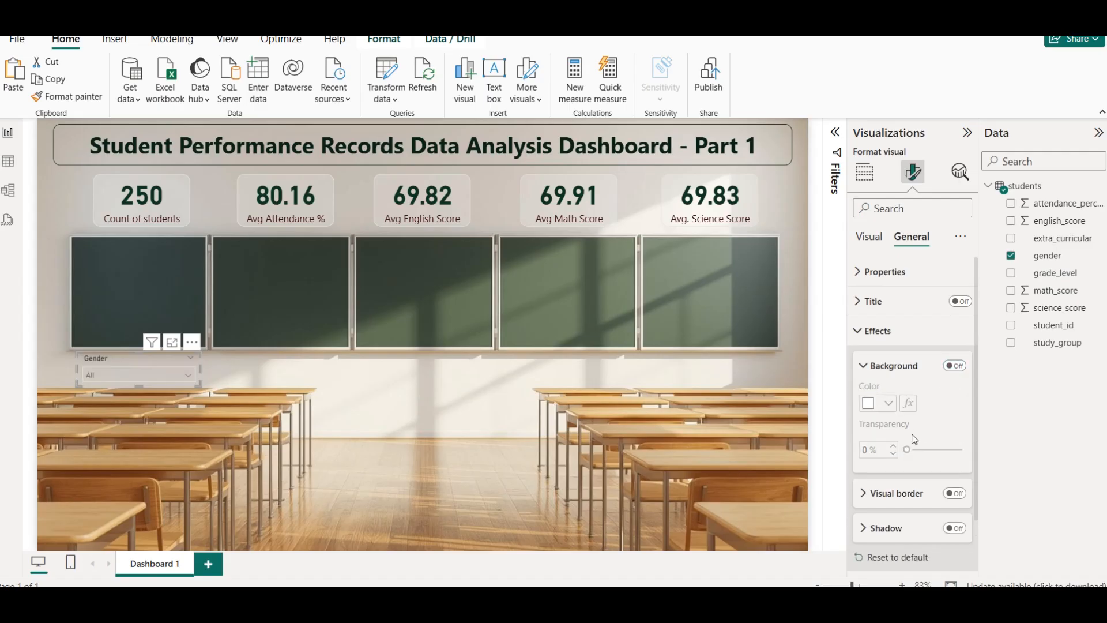
Make the Gender slicer's values and header text bold.
{"action": "left_click", "coordinate": [869, 238]}
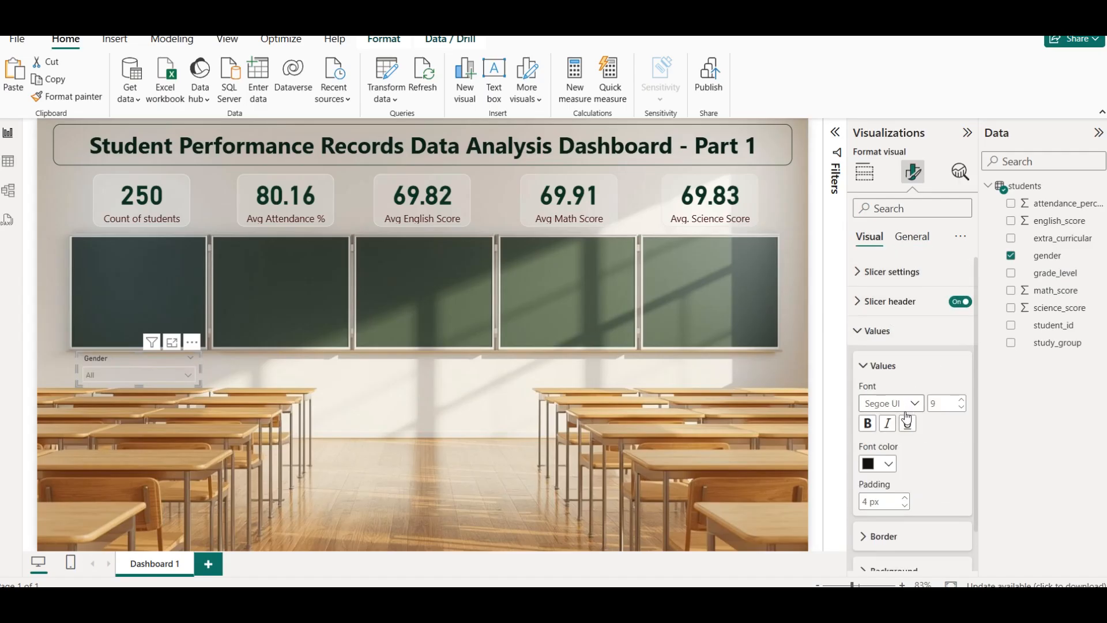
{"action": "left_click", "coordinate": [872, 427]}
{"action": "scroll", "coordinate": [894, 513], "scroll_direction": "down", "scroll_amount": 2}
{"action": "scroll", "coordinate": [900, 358], "scroll_direction": "up", "scroll_amount": 1}
{"action": "left_click", "coordinate": [890, 301]}
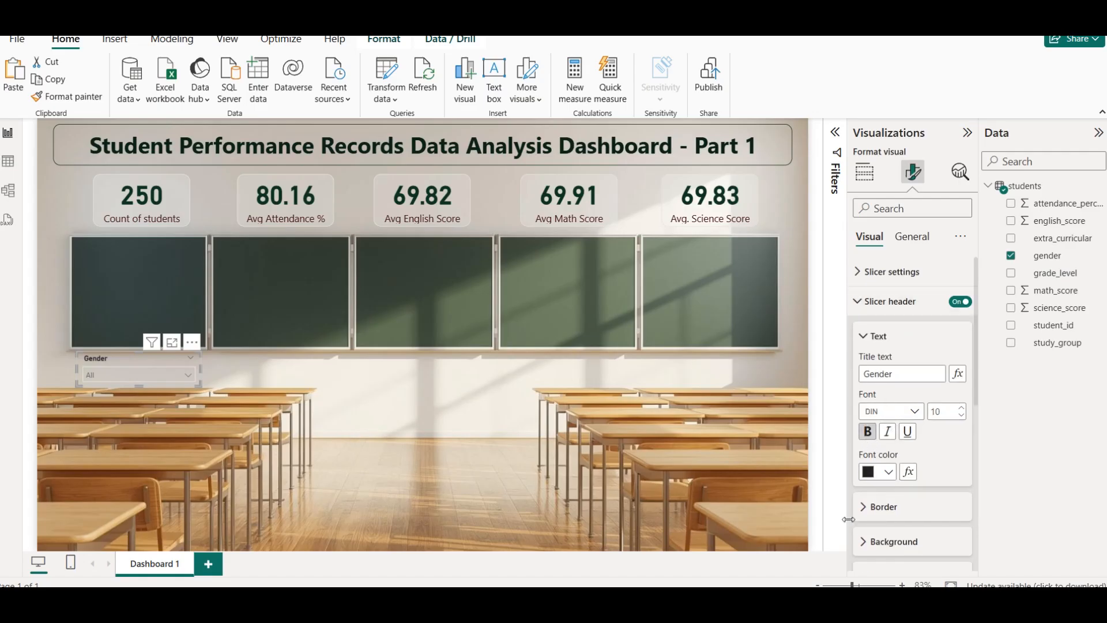
{"action": "scroll", "coordinate": [897, 413], "scroll_direction": "down", "scroll_amount": 5}
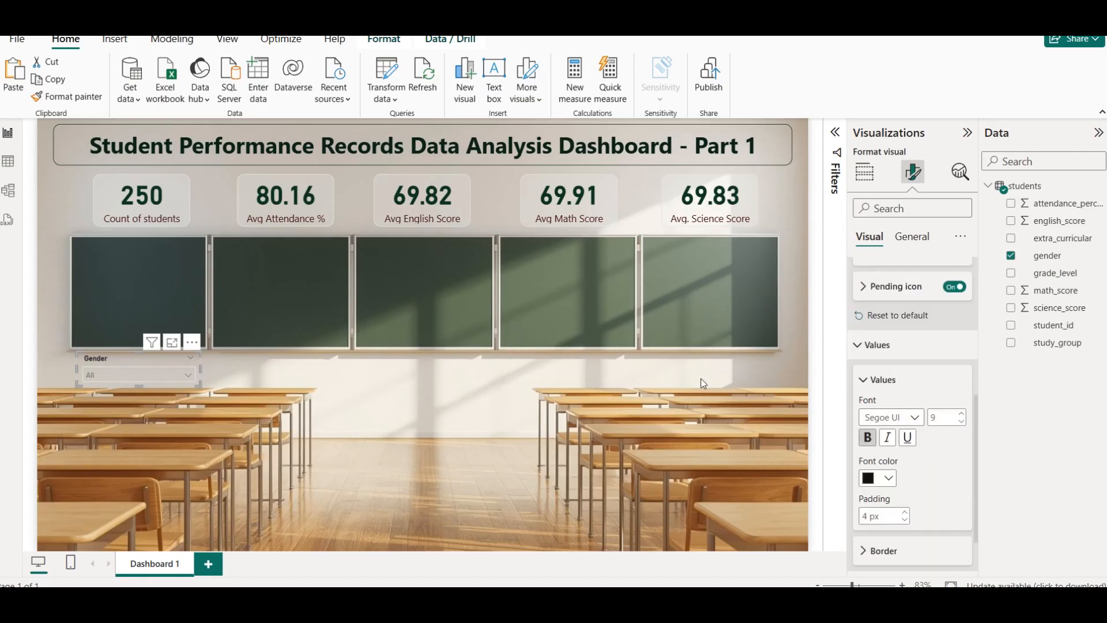
Test the Gender dropdown by selecting and clearing Female and Male in turn.
{"action": "left_click", "coordinate": [112, 374]}
{"action": "left_click", "coordinate": [111, 253]}
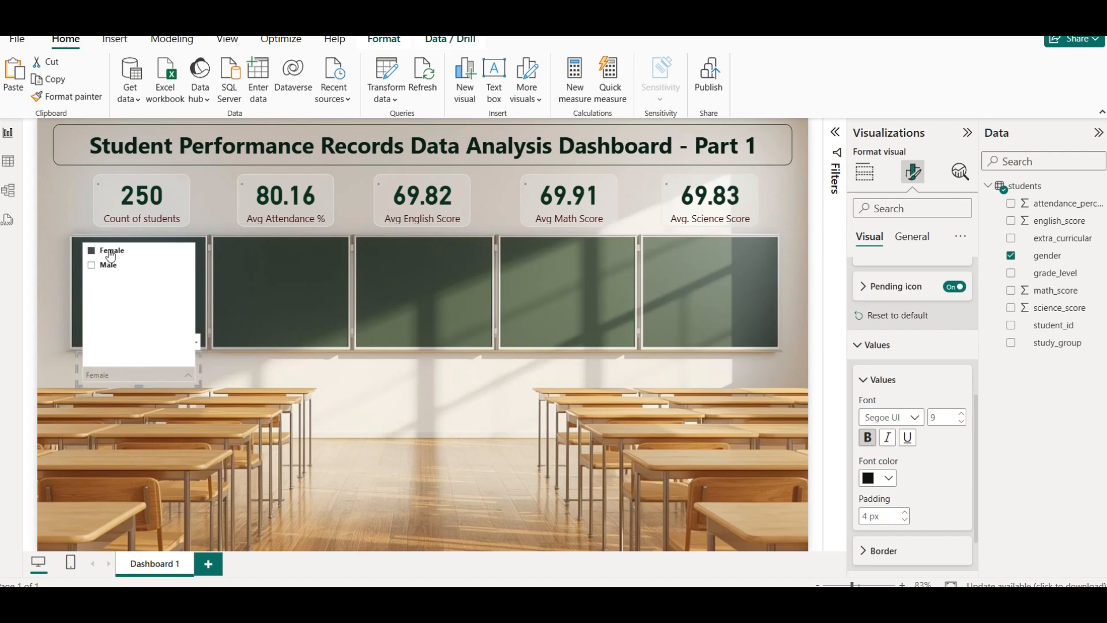
{"action": "left_click", "coordinate": [110, 253]}
{"action": "left_click", "coordinate": [114, 266]}
{"action": "left_click", "coordinate": [113, 266]}
{"action": "left_click", "coordinate": [282, 370]}
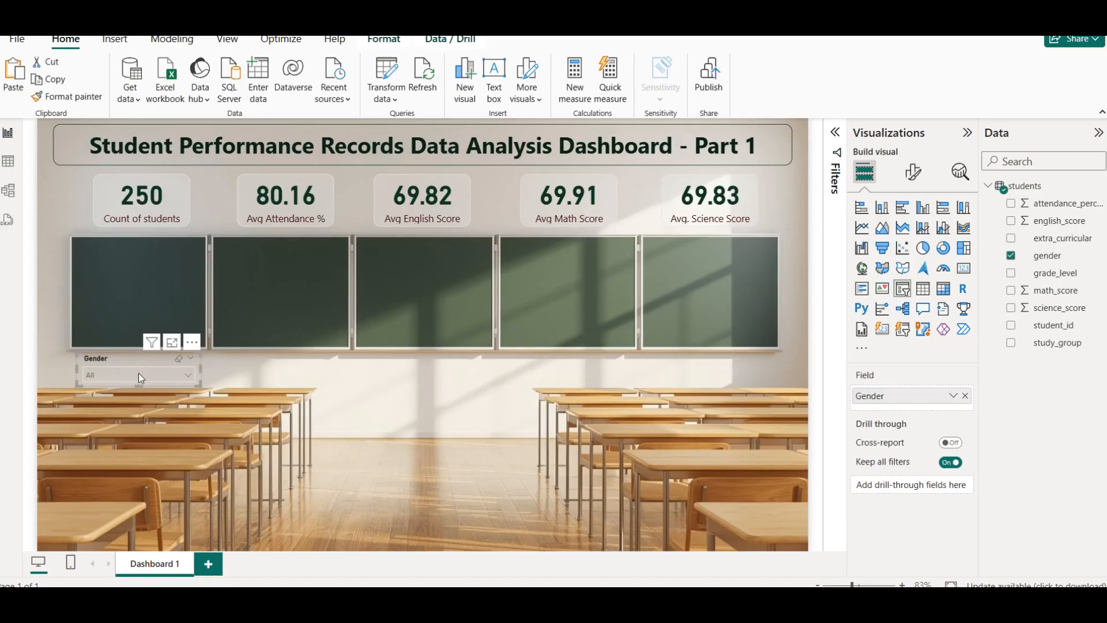
Change the Gender slicer's style to Tile.
{"action": "left_click", "coordinate": [913, 172]}
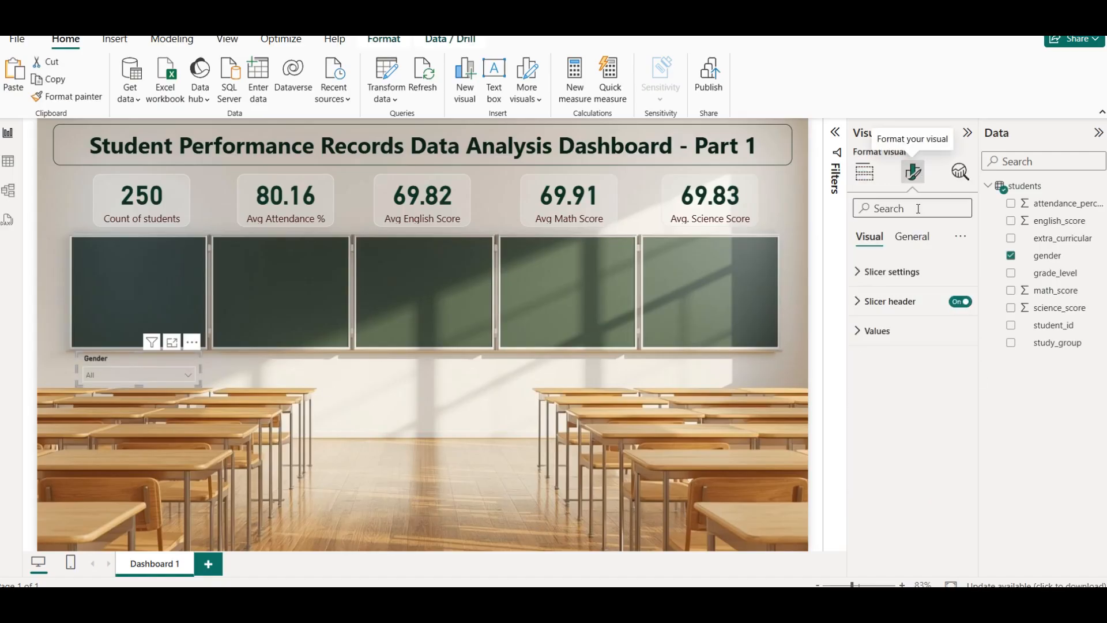
{"action": "left_click", "coordinate": [886, 273]}
{"action": "left_click", "coordinate": [954, 344]}
{"action": "left_click", "coordinate": [901, 377]}
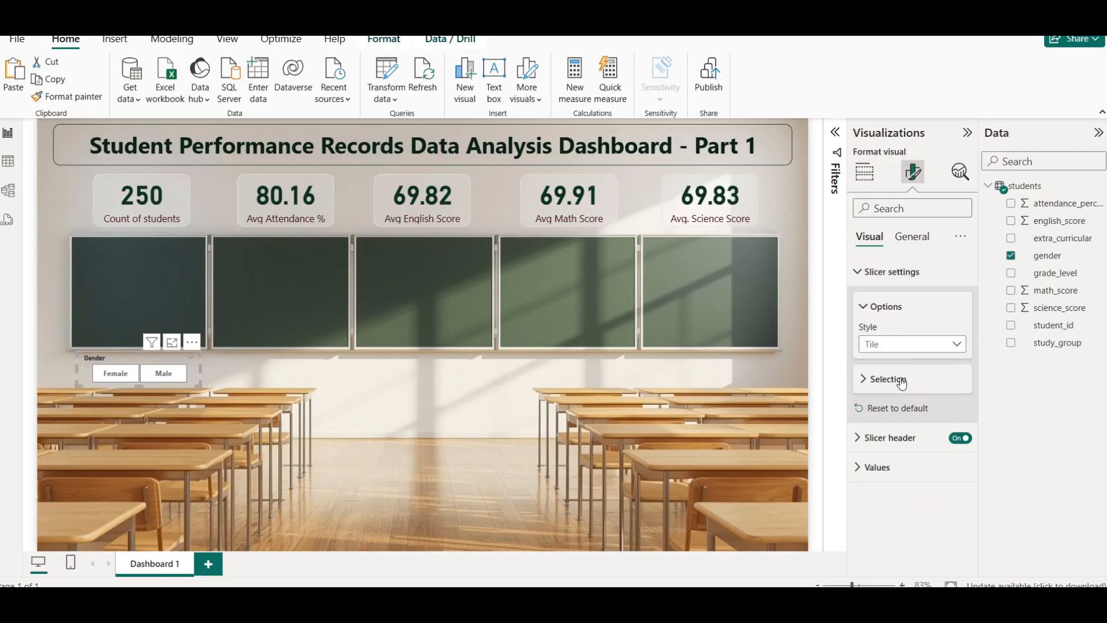
{"action": "left_click", "coordinate": [252, 379]}
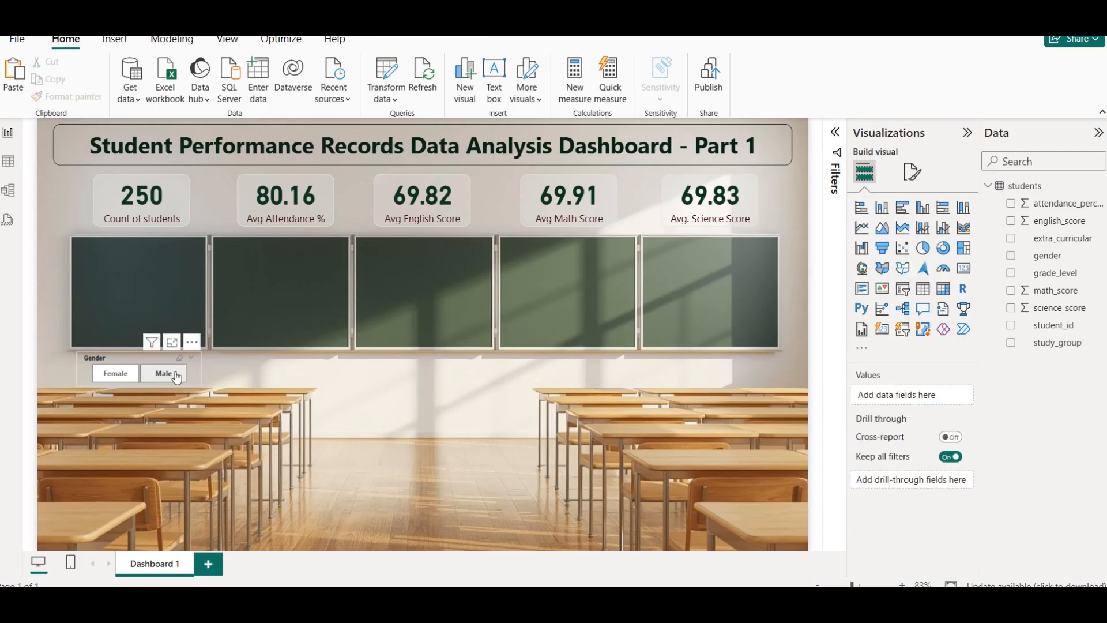
Test the Gender tiles by filtering the cards by Female and Male, and clear the selection.
{"action": "left_click", "coordinate": [106, 378]}
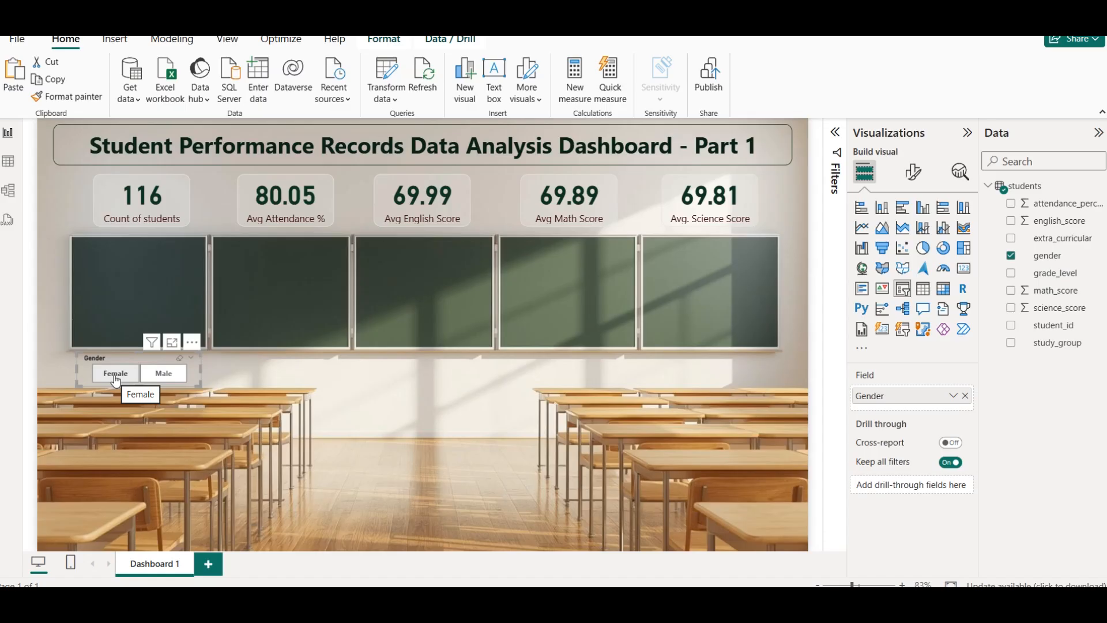
{"action": "left_click", "coordinate": [164, 375]}
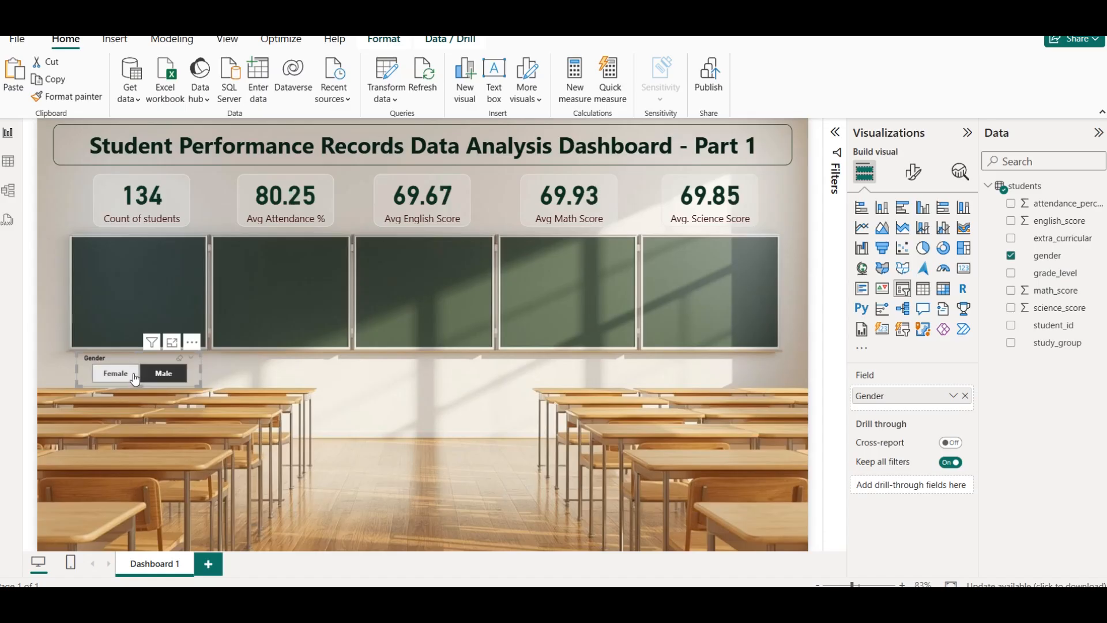
{"action": "left_click", "coordinate": [115, 376]}
{"action": "left_click", "coordinate": [115, 376]}
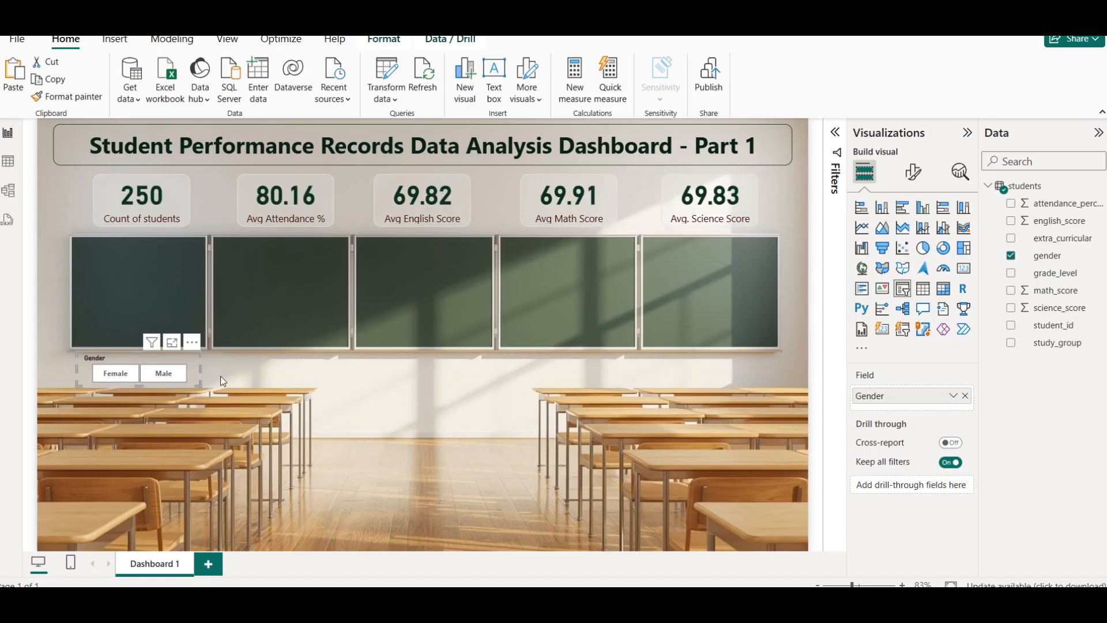
{"action": "left_click", "coordinate": [238, 377]}
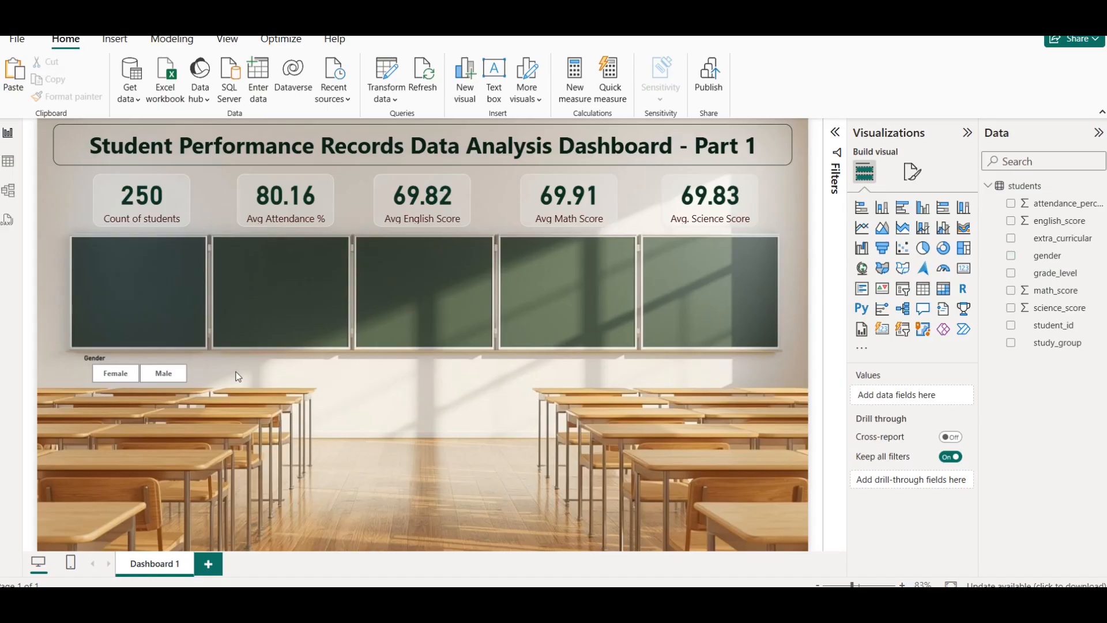
Add a visual border to the Gender slicer in a light colour with corners rounded by 10 px.
{"action": "left_click", "coordinate": [155, 360]}
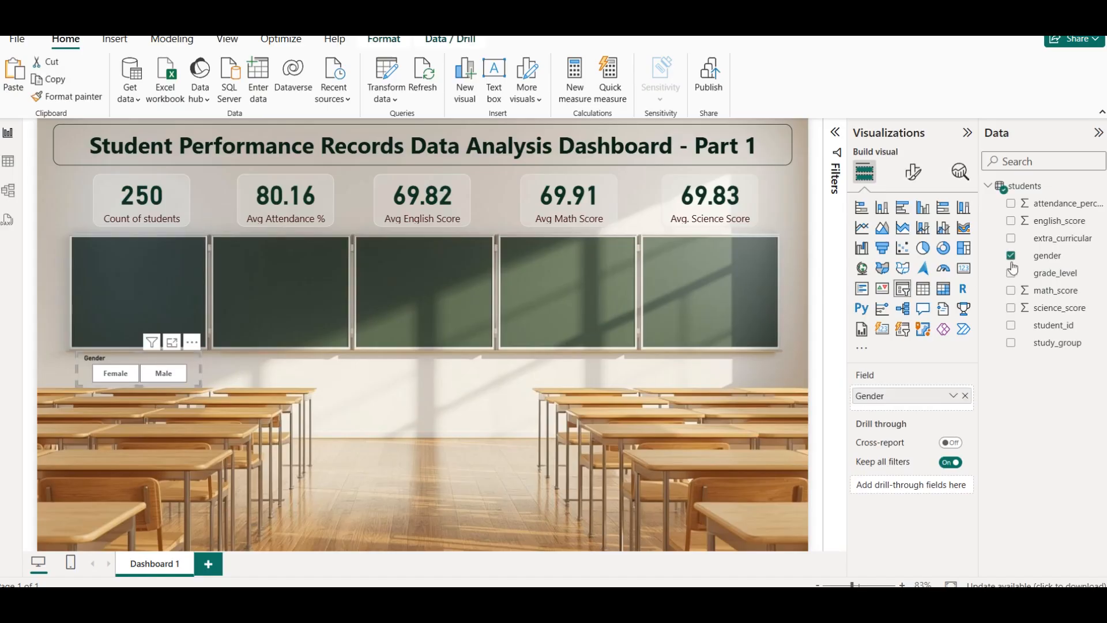
{"action": "left_click", "coordinate": [912, 176]}
{"action": "left_click", "coordinate": [911, 241]}
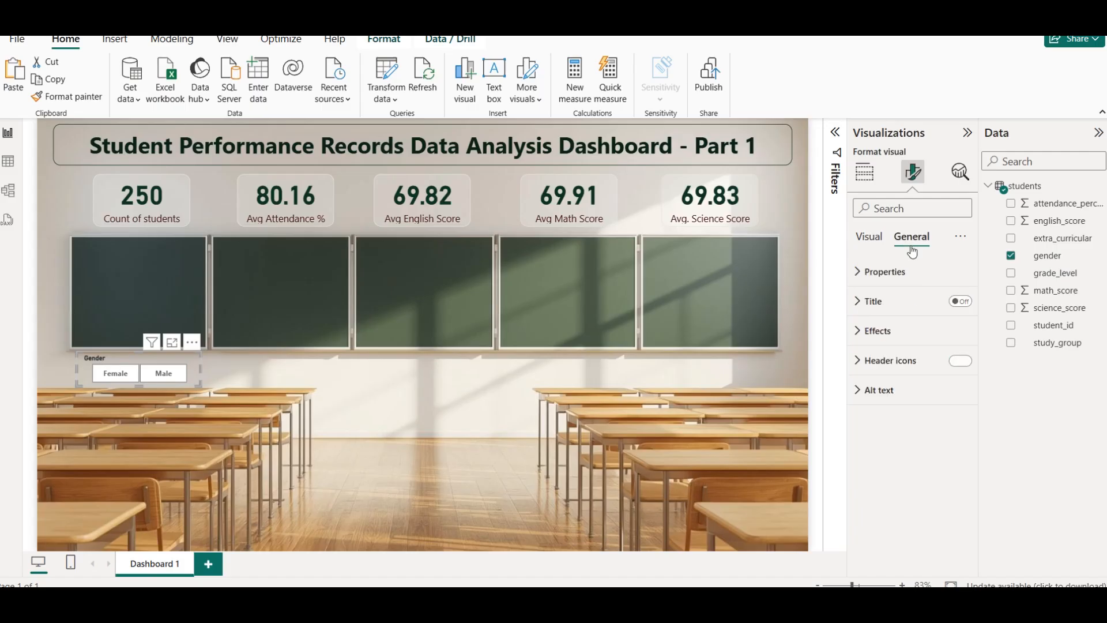
{"action": "left_click", "coordinate": [891, 338]}
{"action": "left_click", "coordinate": [955, 493]}
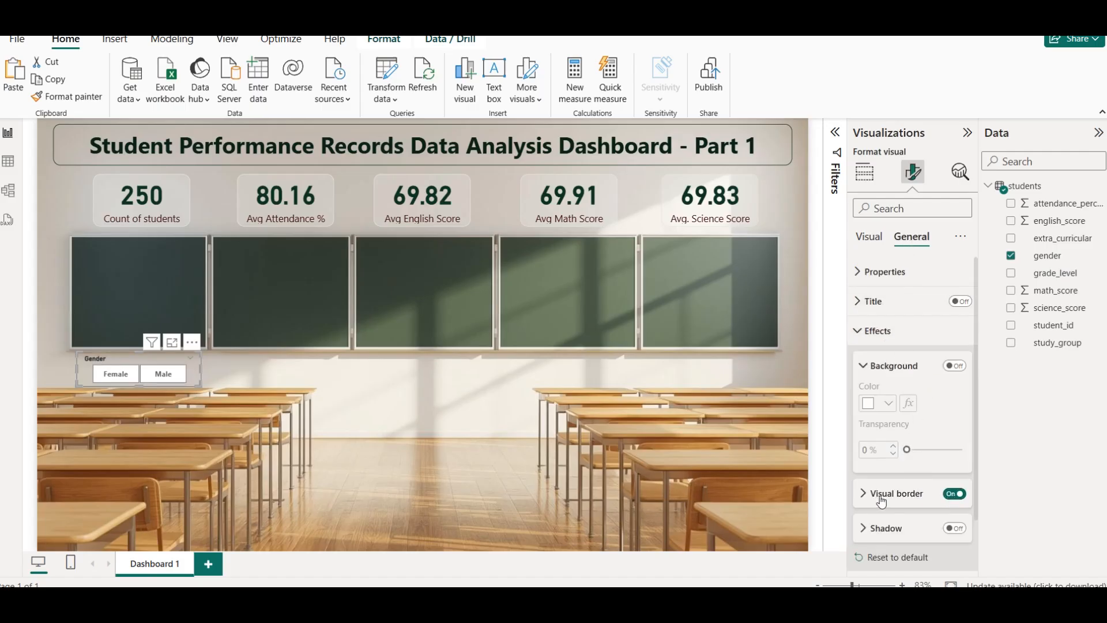
{"action": "left_click", "coordinate": [883, 497]}
{"action": "scroll", "coordinate": [888, 499], "scroll_direction": "down", "scroll_amount": 2}
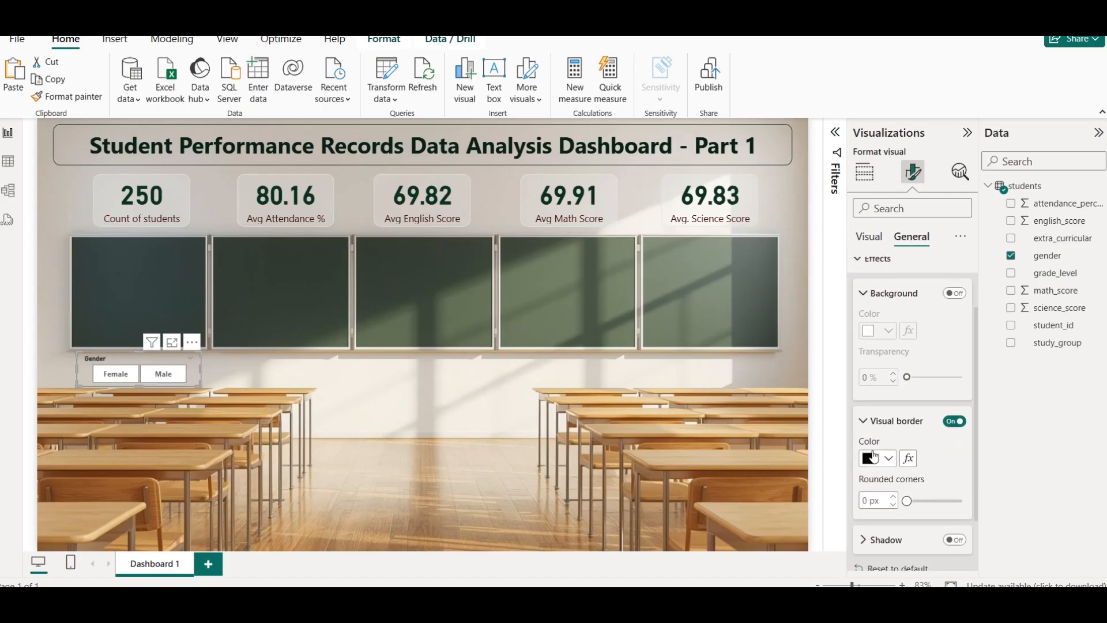
{"action": "left_click", "coordinate": [882, 458]}
{"action": "left_click", "coordinate": [878, 260]}
{"action": "left_click", "coordinate": [865, 500]}
{"action": "type", "text": "10"}
{"action": "left_click", "coordinate": [475, 372]}
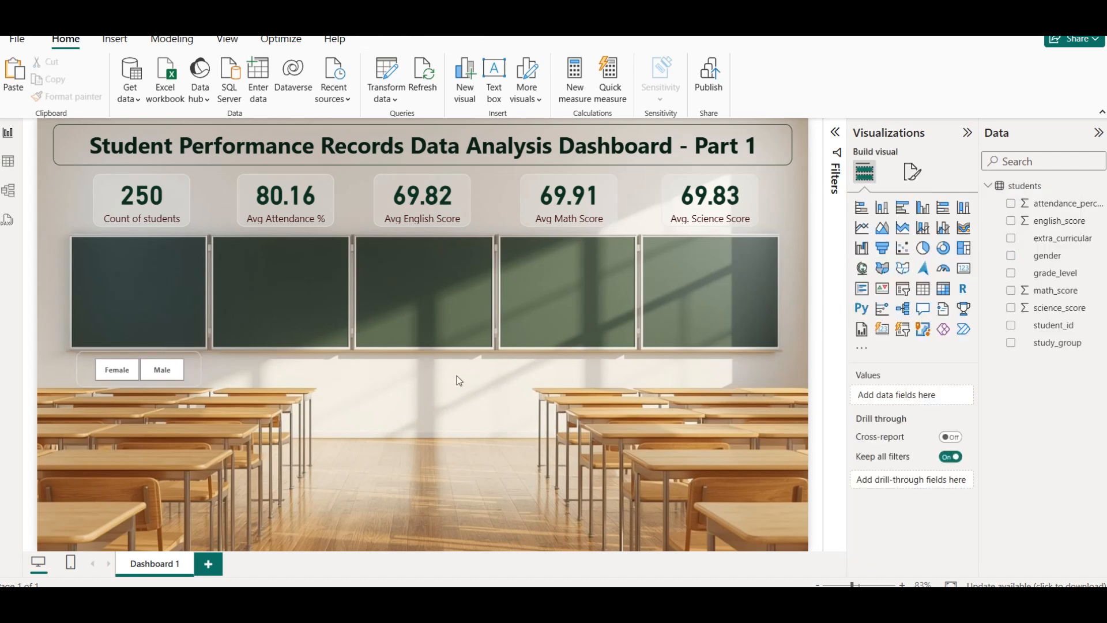
Give the Gender slicer a centred, bold dark red "Gender" title in DIN 12 in place of its slicer header.
{"action": "left_click", "coordinate": [168, 368]}
{"action": "left_click", "coordinate": [168, 368]}
{"action": "left_click", "coordinate": [168, 367]}
{"action": "left_click", "coordinate": [913, 172]}
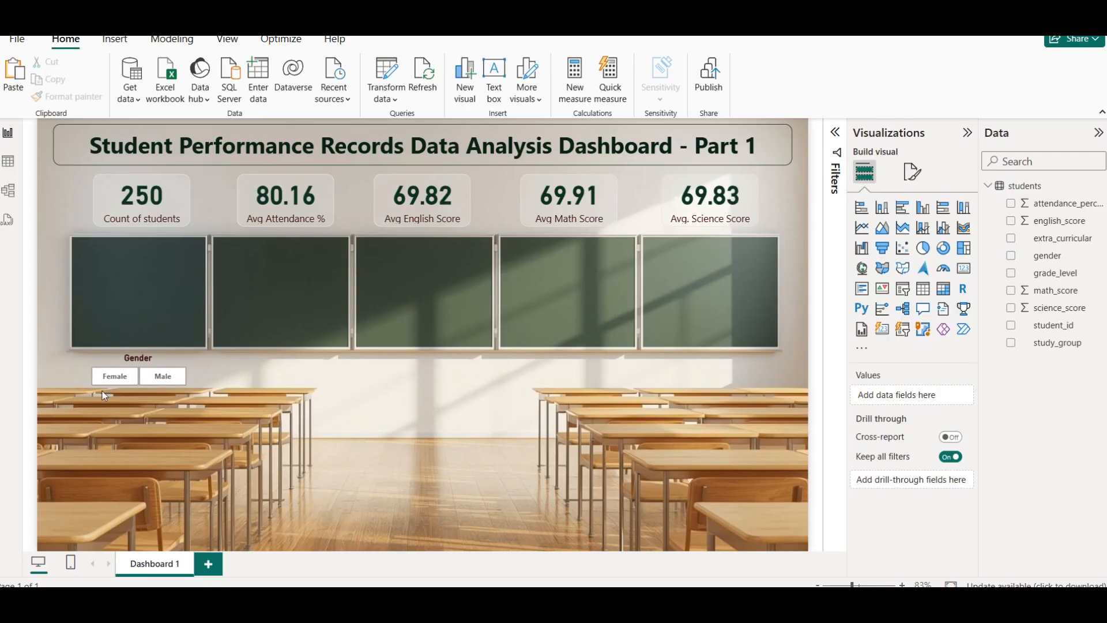
{"action": "left_click", "coordinate": [197, 365]}
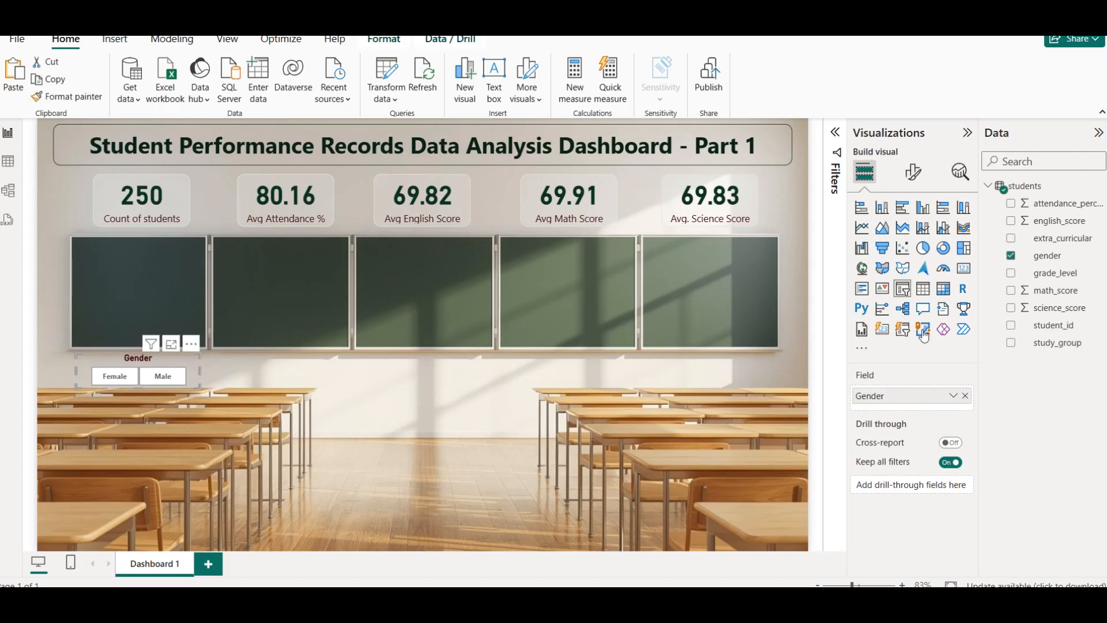
{"action": "left_click", "coordinate": [913, 171]}
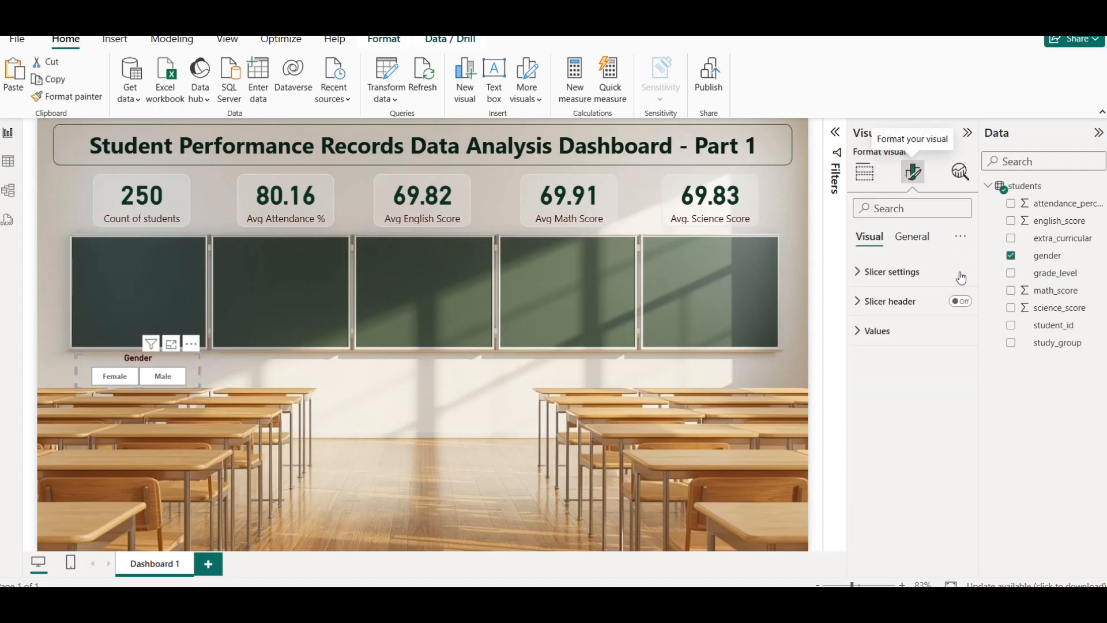
{"action": "left_click", "coordinate": [960, 303]}
{"action": "left_click", "coordinate": [912, 237]}
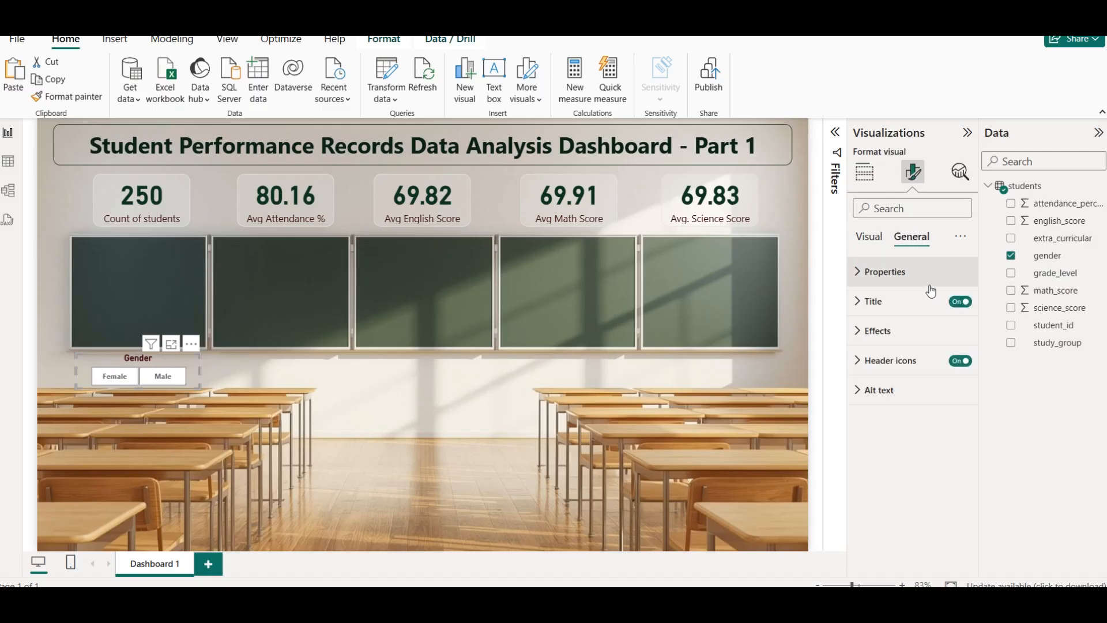
{"action": "left_click", "coordinate": [885, 300]}
{"action": "scroll", "coordinate": [905, 447], "scroll_direction": "down", "scroll_amount": 3}
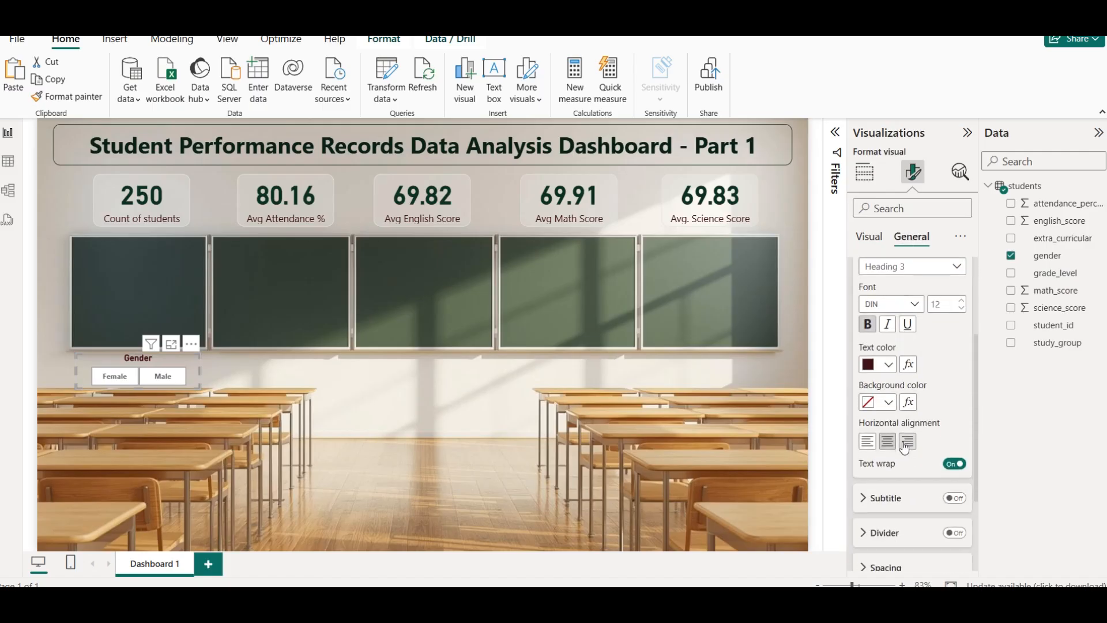
Place a copy of the Gender slicer beneath the second board and replace its field with grade_level.
{"action": "left_click", "coordinate": [233, 364]}
{"action": "left_click_drag", "start_coordinate": [152, 362], "coordinate": [279, 361]}
{"action": "left_click", "coordinate": [327, 379]}
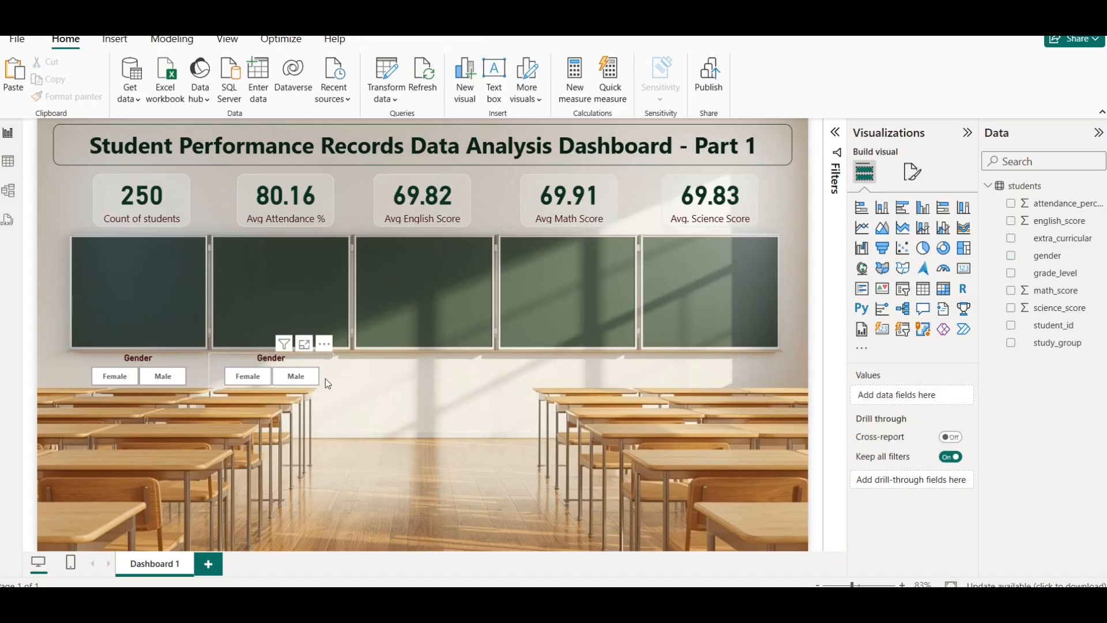
{"action": "left_click", "coordinate": [306, 364]}
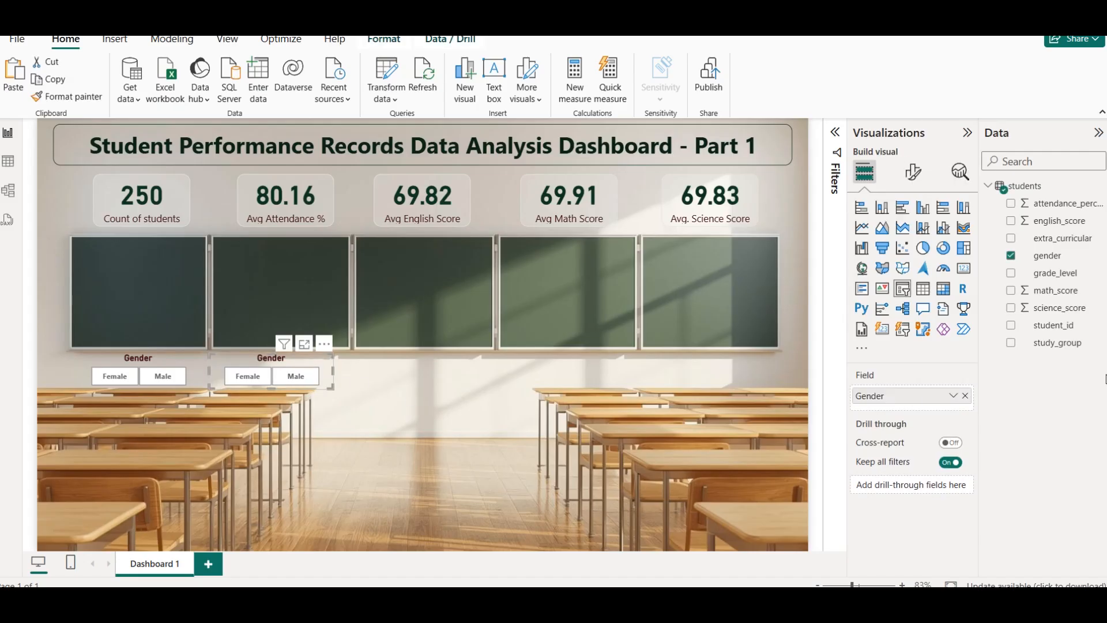
{"action": "left_click", "coordinate": [965, 396]}
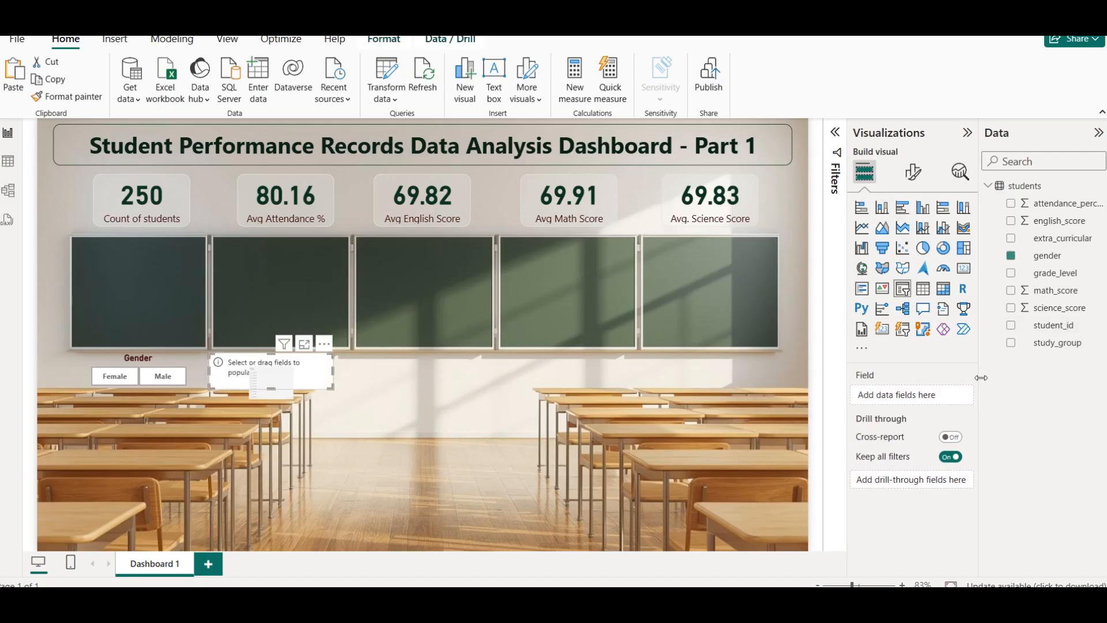
{"action": "left_click", "coordinate": [1015, 277]}
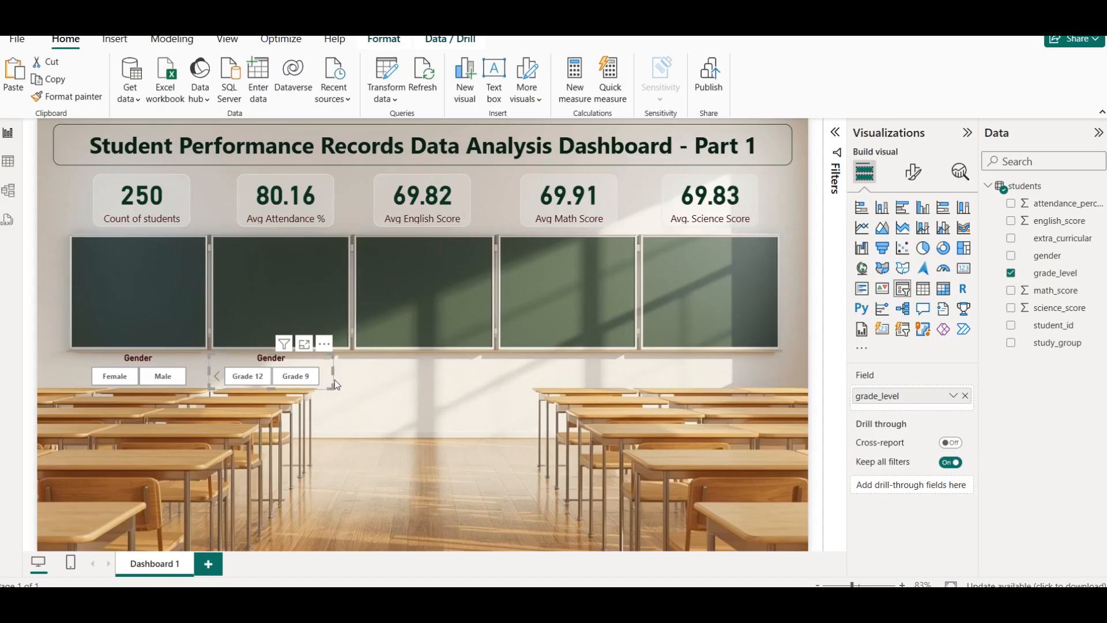
Change the grade_level slicer's style to Dropdown and test opening and closing its list.
{"action": "left_click", "coordinate": [913, 171]}
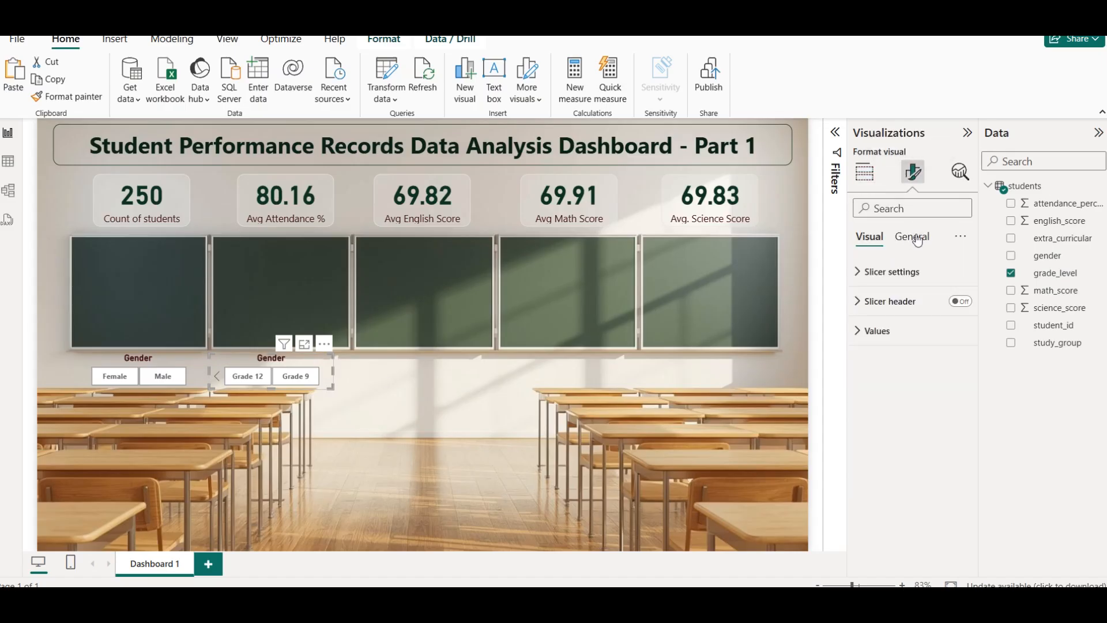
{"action": "left_click", "coordinate": [908, 270]}
{"action": "left_click", "coordinate": [902, 342]}
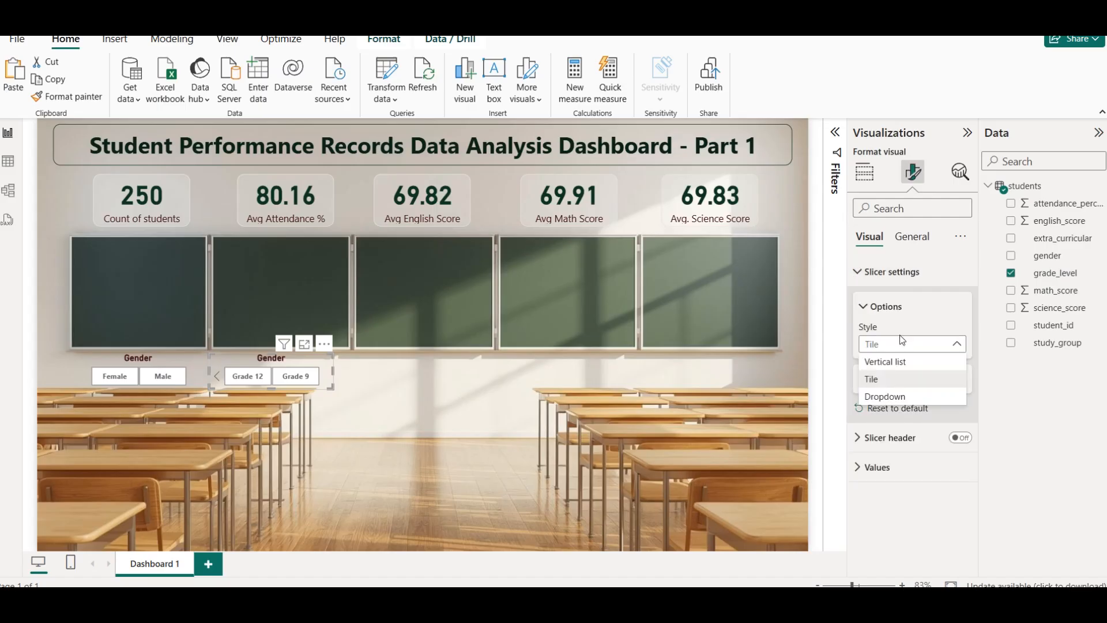
{"action": "left_click", "coordinate": [914, 398]}
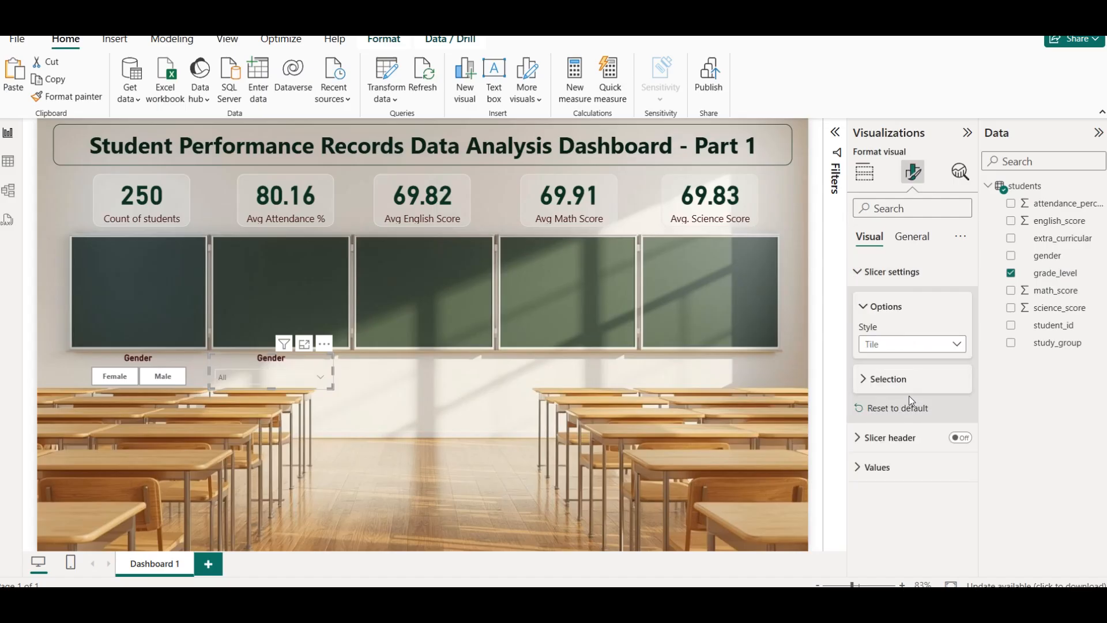
{"action": "left_click", "coordinate": [282, 382]}
{"action": "left_click", "coordinate": [282, 379]}
{"action": "left_click", "coordinate": [372, 380]}
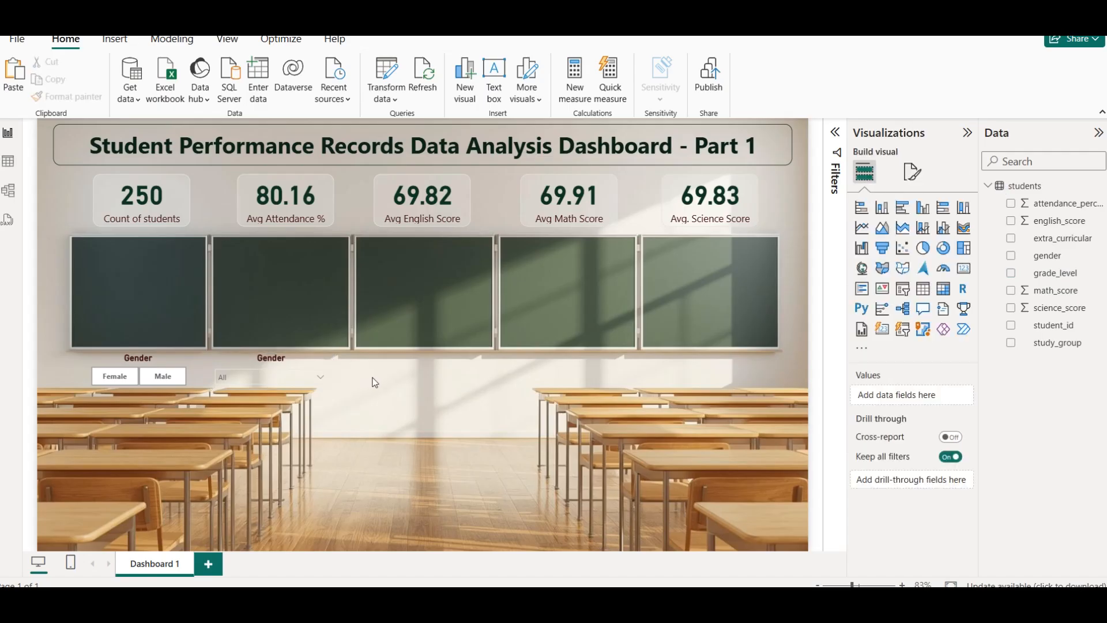
Change the title text of the grade_level slicer to "Grade Level".
{"action": "left_click", "coordinate": [295, 369]}
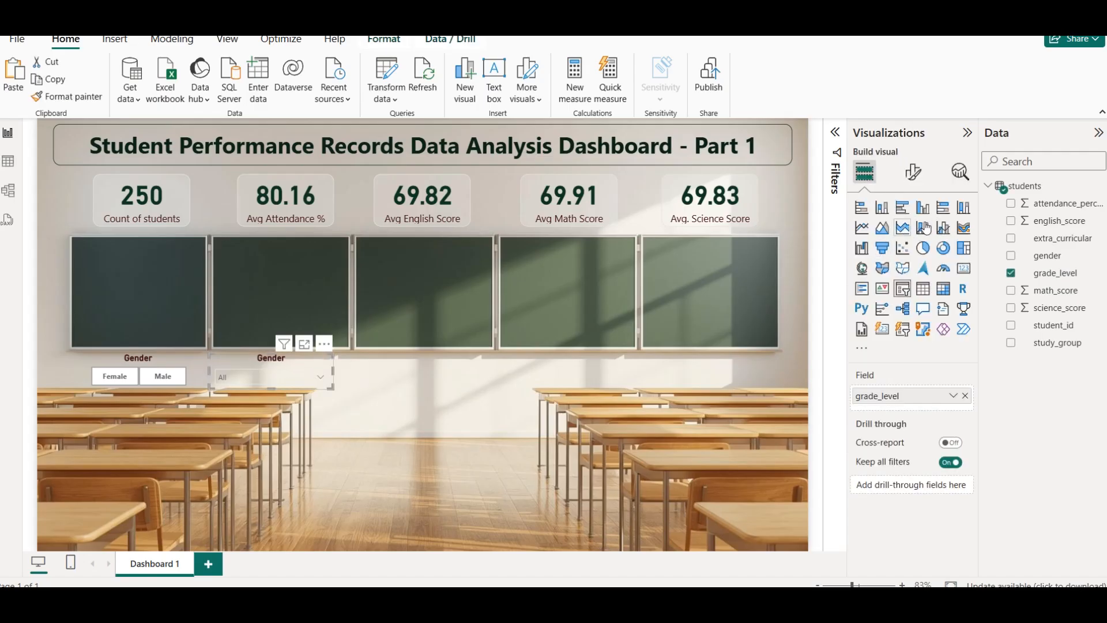
{"action": "left_click", "coordinate": [913, 171]}
{"action": "left_click", "coordinate": [917, 242]}
{"action": "left_click", "coordinate": [873, 301]}
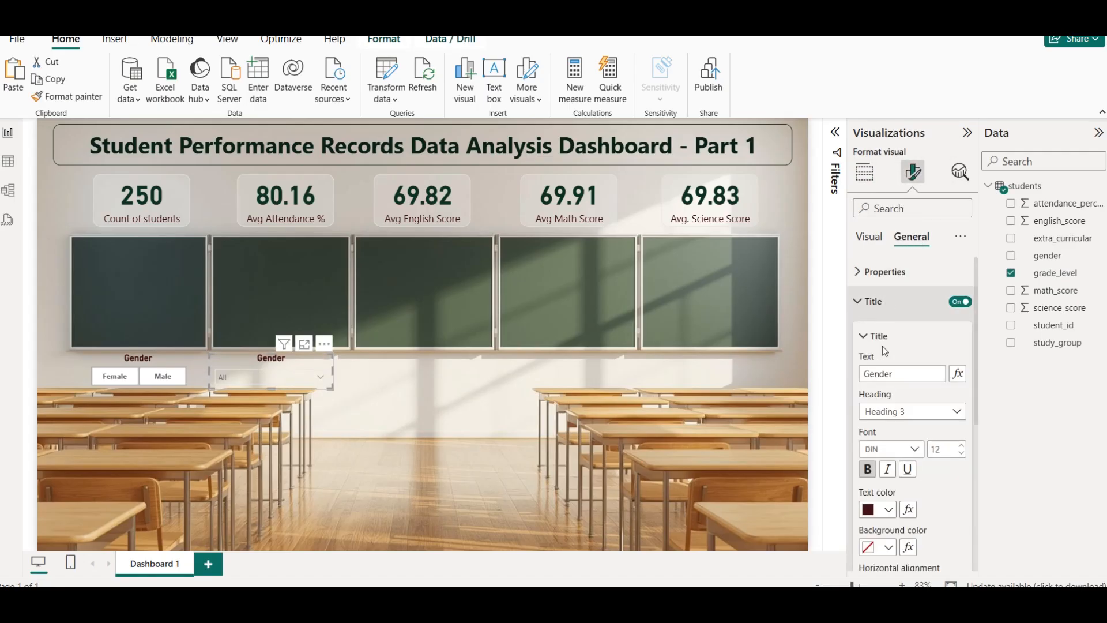
{"action": "left_click", "coordinate": [893, 381]}
{"action": "double_click", "coordinate": [892, 381]}
{"action": "type", "text": "Grade Level"}
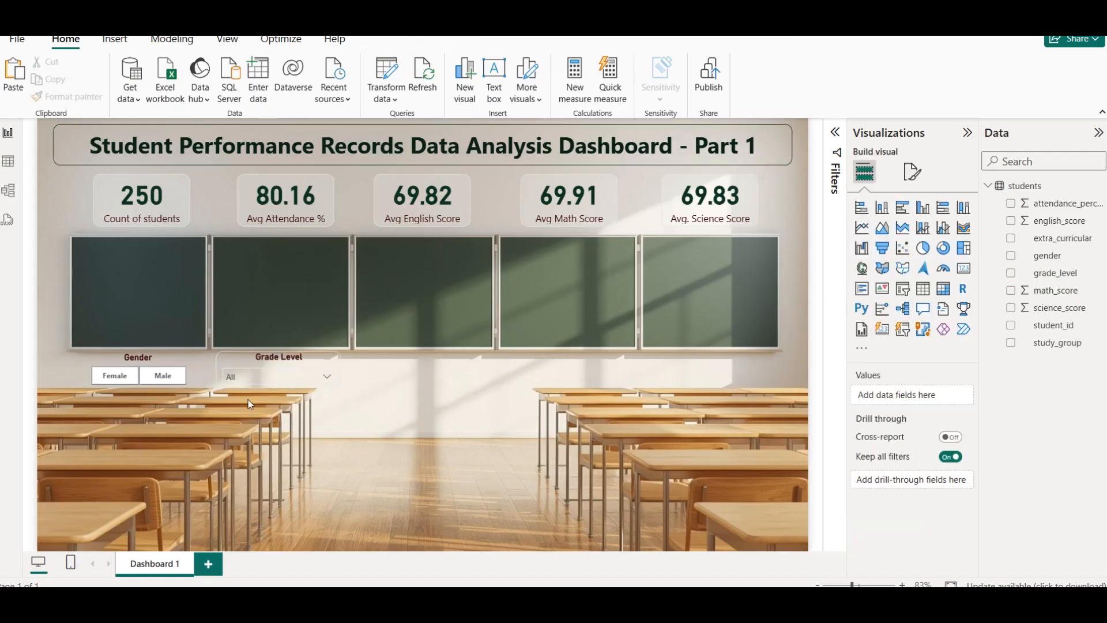
Duplicate the Grade Level slicer and place the copy beneath the third board.
{"action": "left_click", "coordinate": [255, 357]}
{"action": "key", "text": "ctrl+c"}
{"action": "key", "text": "ctrl+v"}
{"action": "left_click_drag", "start_coordinate": [258, 359], "coordinate": [398, 360]}
{"action": "left_click", "coordinate": [563, 362]}
{"action": "left_click", "coordinate": [398, 367]}
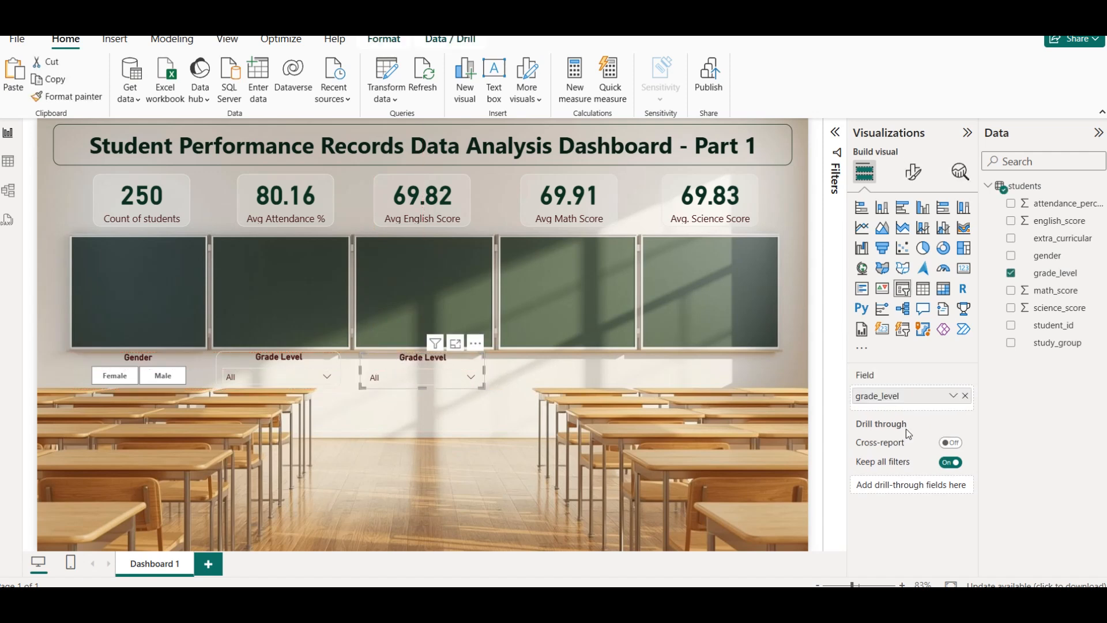
Replace the copied slicer's grade_level field with study_group and check its dropdown list.
{"action": "left_click", "coordinate": [964, 396]}
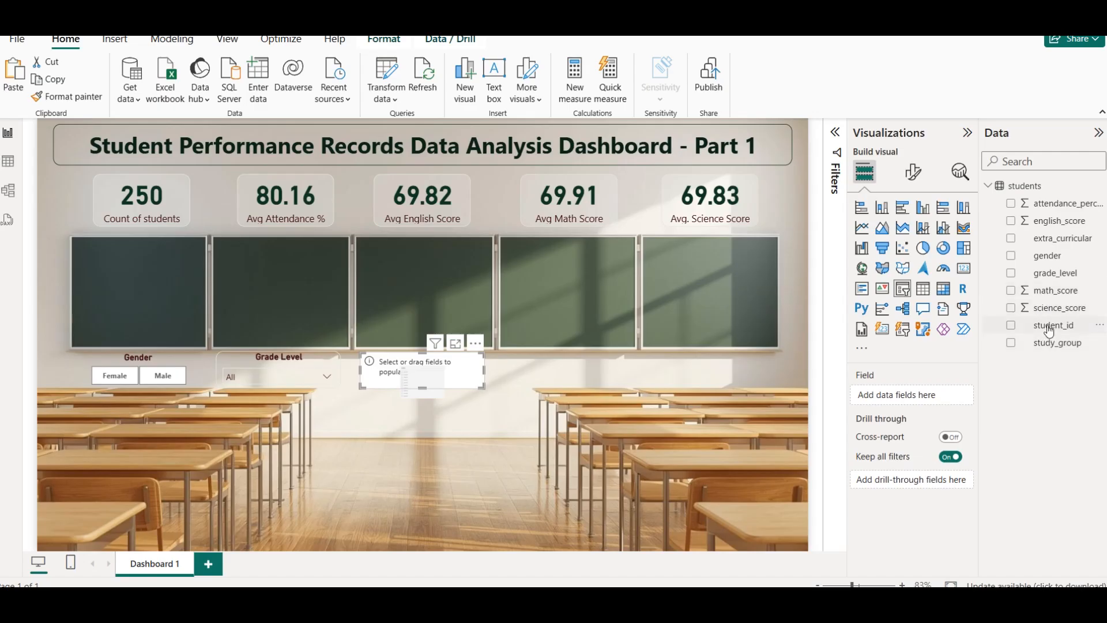
{"action": "left_click_drag", "start_coordinate": [1049, 346], "coordinate": [922, 398]}
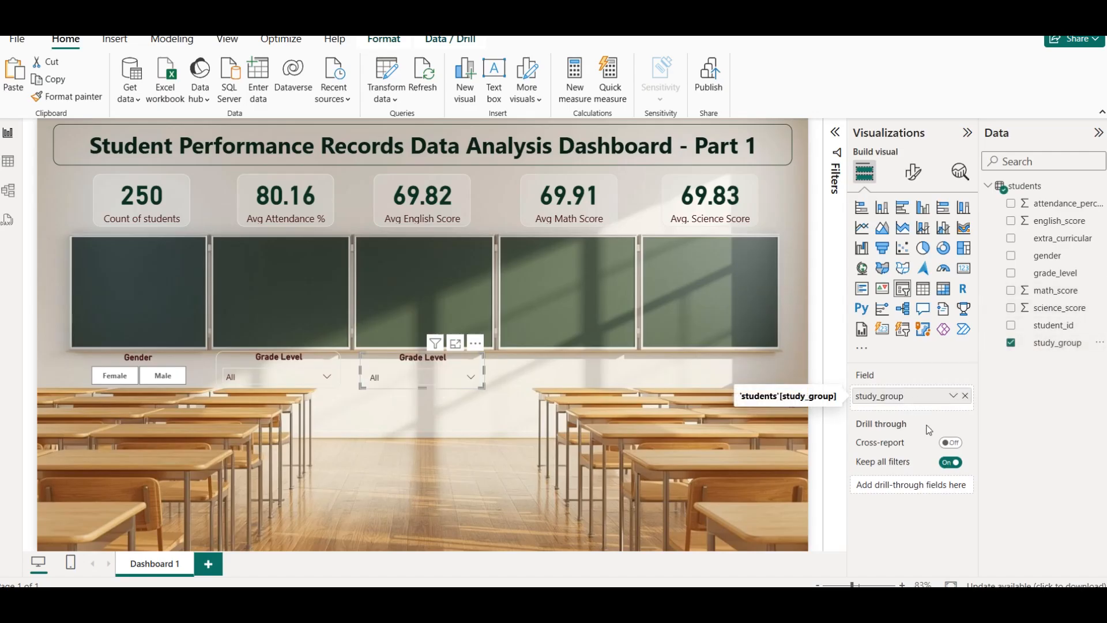
{"action": "left_click", "coordinate": [954, 397]}
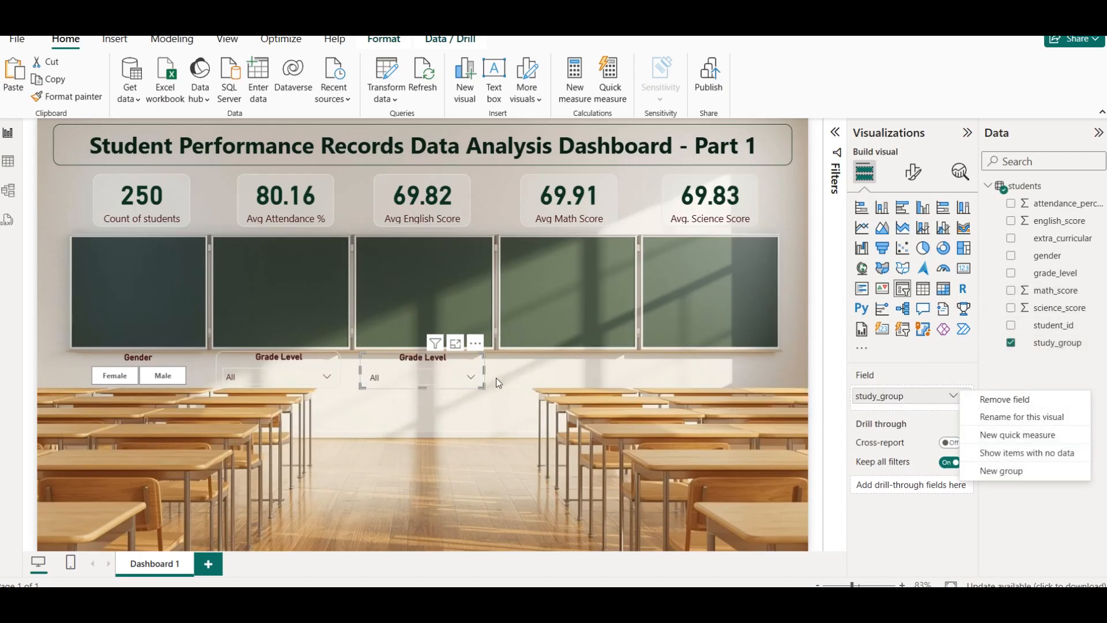
{"action": "left_click", "coordinate": [436, 382]}
{"action": "left_click", "coordinate": [437, 382]}
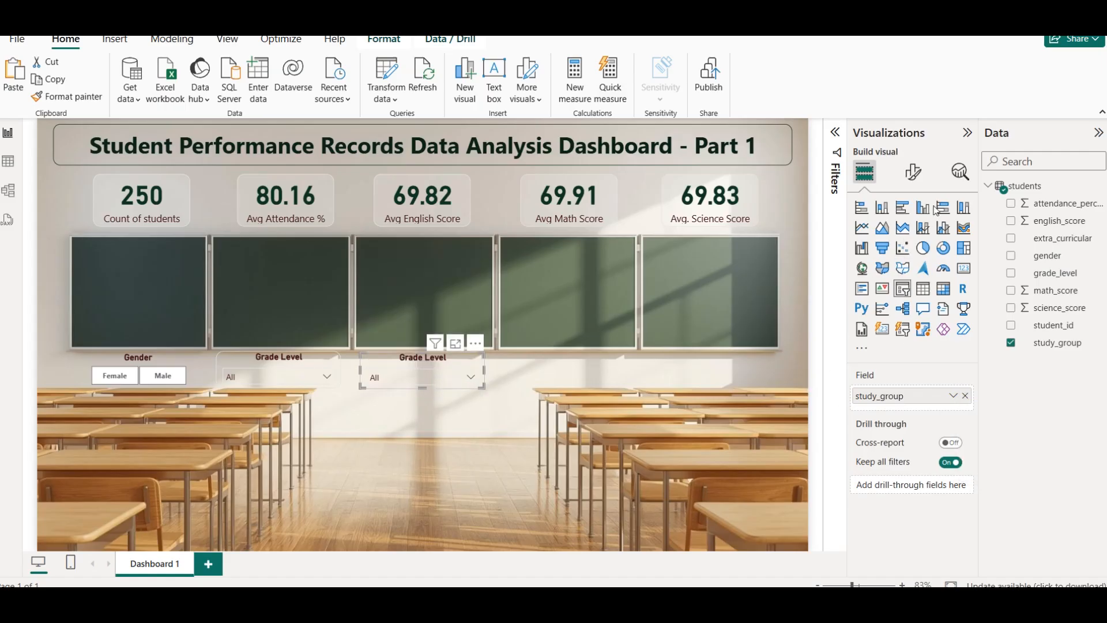
Change the title text of the study_group slicer to "Study Group".
{"action": "left_click", "coordinate": [913, 172]}
{"action": "left_click", "coordinate": [917, 239]}
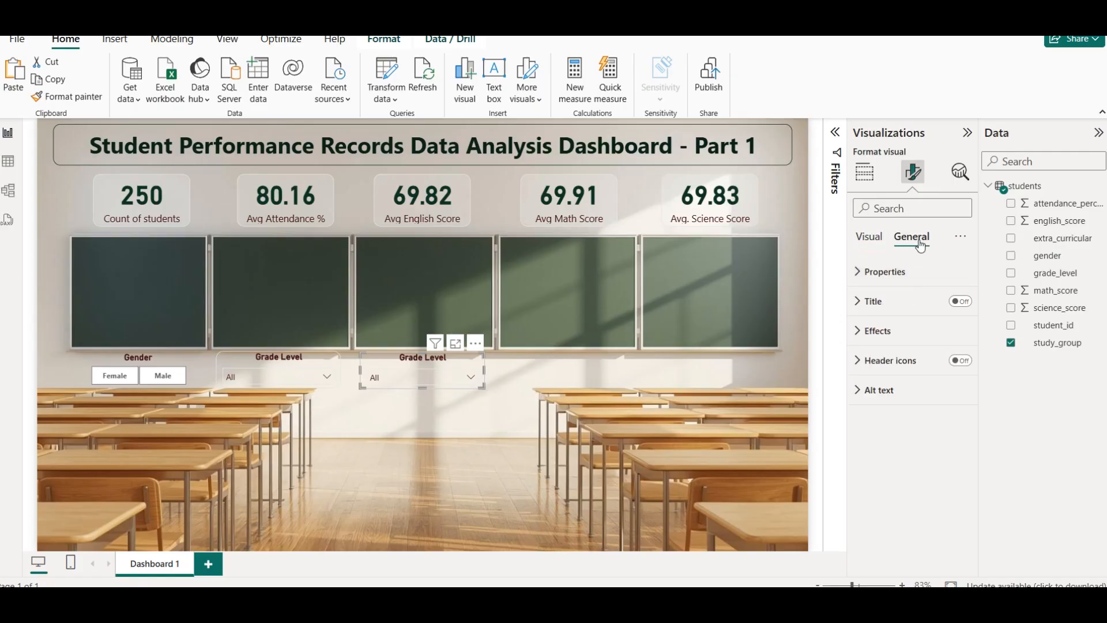
{"action": "left_click", "coordinate": [897, 300]}
{"action": "triple_click", "coordinate": [882, 369]}
{"action": "type", "text": "Study Group"}
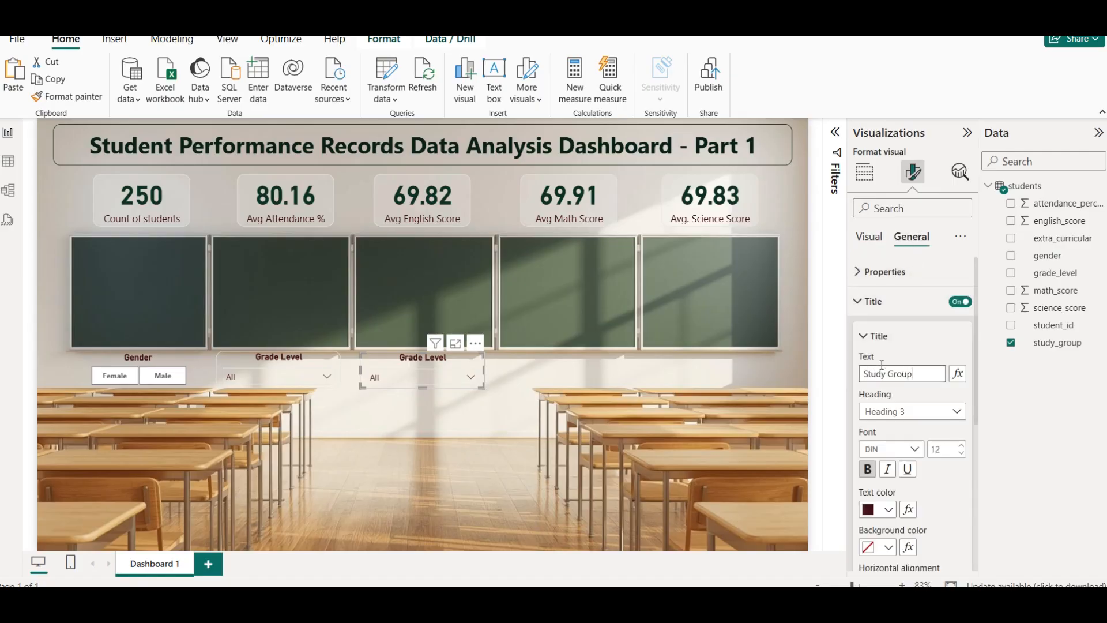
Test the Study Group dropdown by filtering the cards by Group A, Group B and Group C, and clear the selection.
{"action": "left_click", "coordinate": [386, 383]}
{"action": "left_click", "coordinate": [398, 253]}
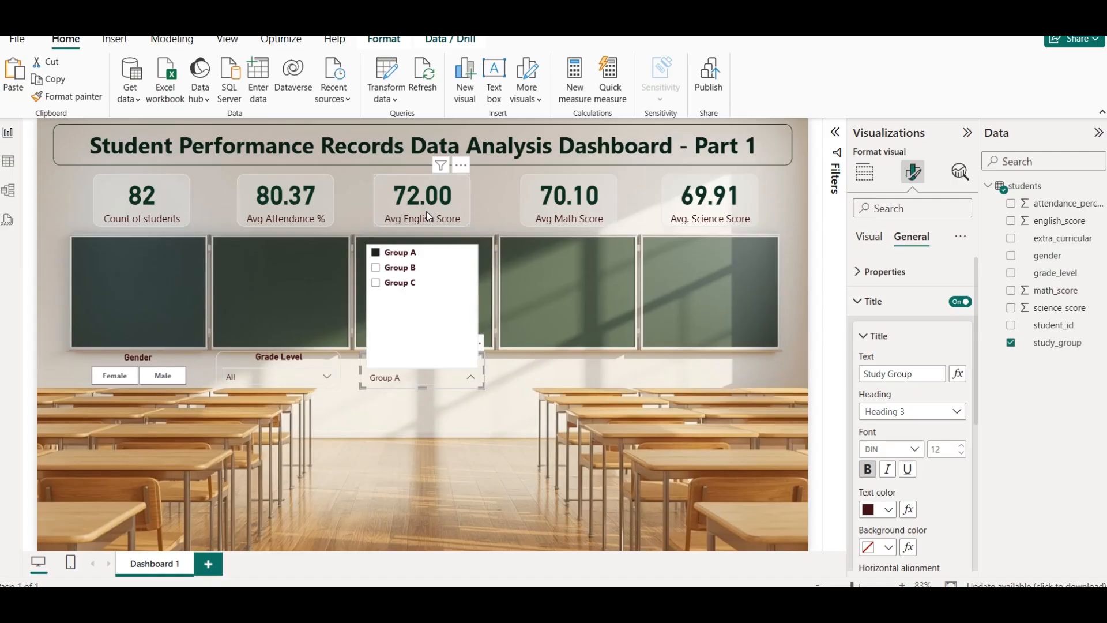
{"action": "left_click", "coordinate": [398, 268]}
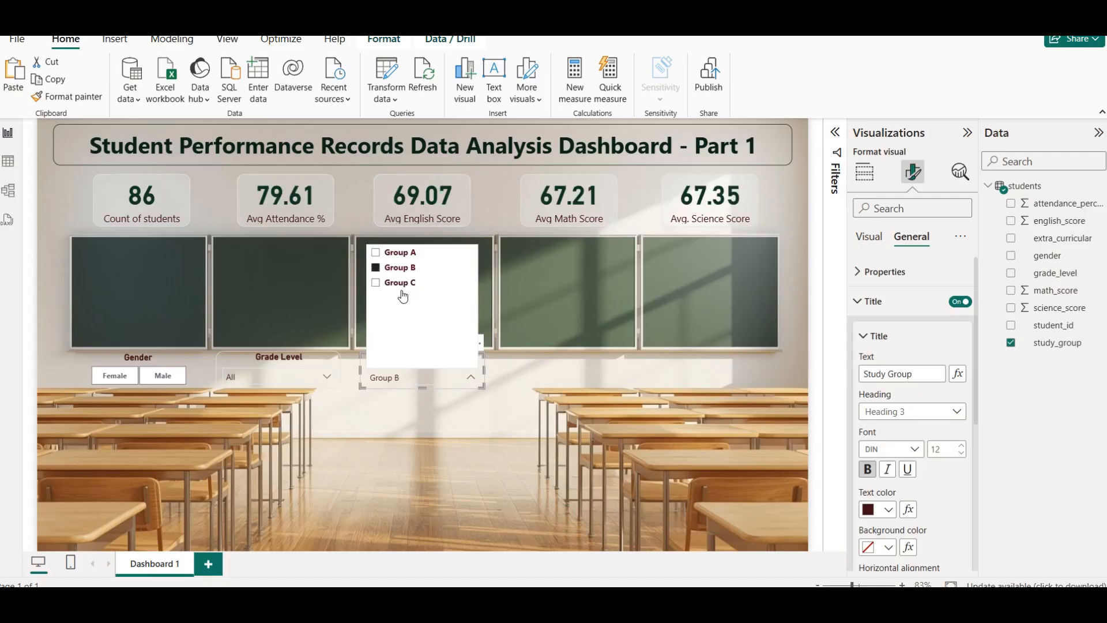
{"action": "left_click", "coordinate": [398, 282]}
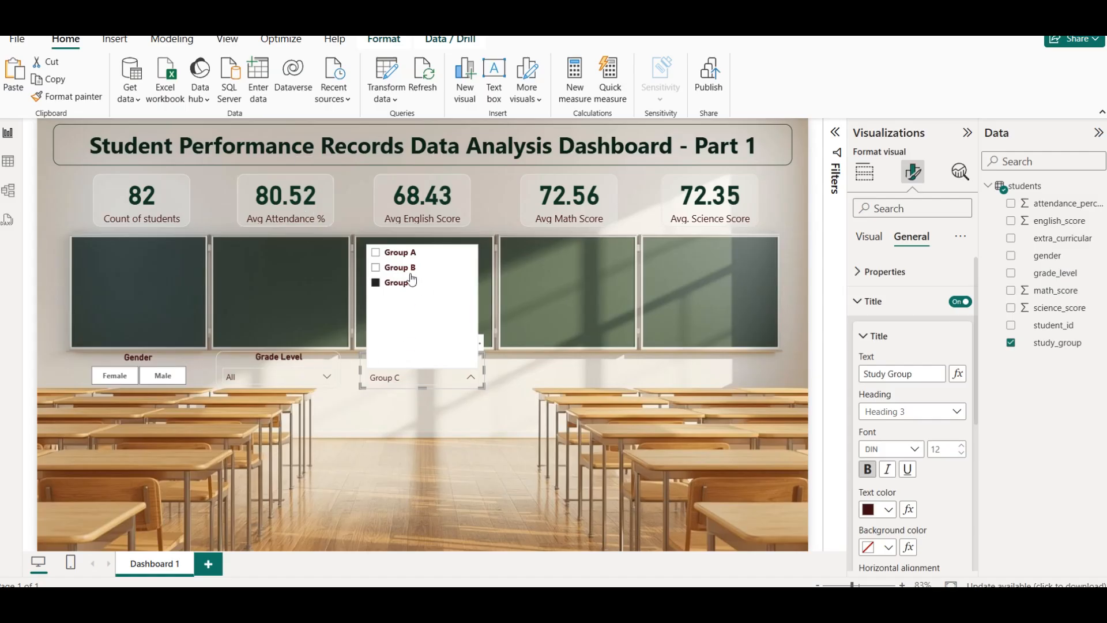
{"action": "left_click", "coordinate": [408, 270]}
{"action": "left_click", "coordinate": [403, 254]}
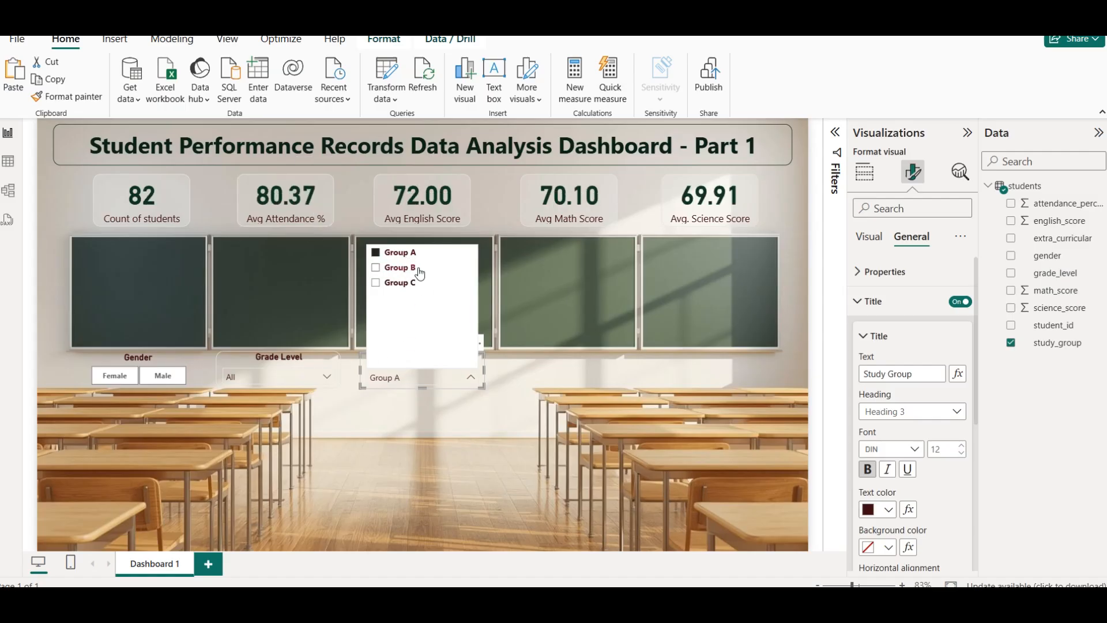
{"action": "left_click", "coordinate": [407, 284]}
{"action": "left_click", "coordinate": [407, 284]}
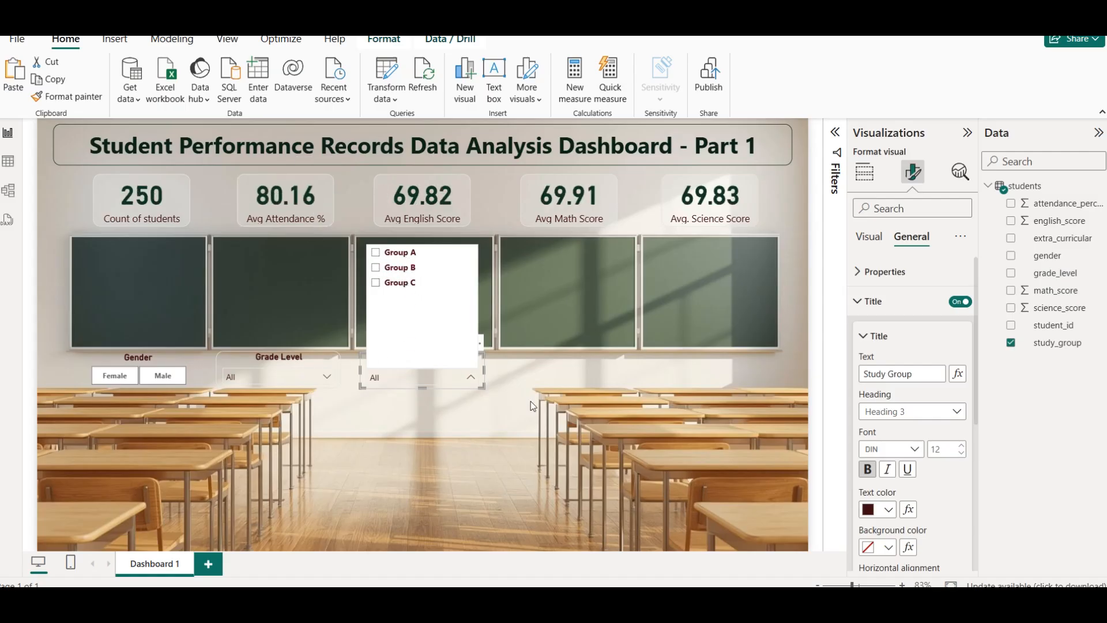
{"action": "left_click", "coordinate": [486, 397]}
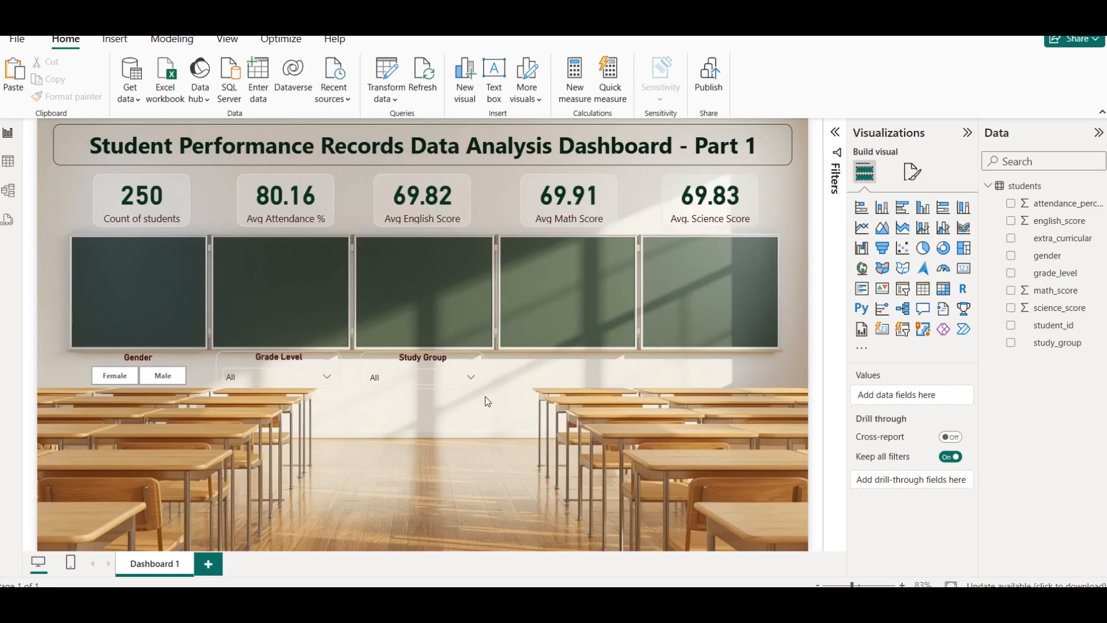
Set the background color of the Grade Level slicer's values to the light grey tint of white.
{"action": "left_click", "coordinate": [321, 363]}
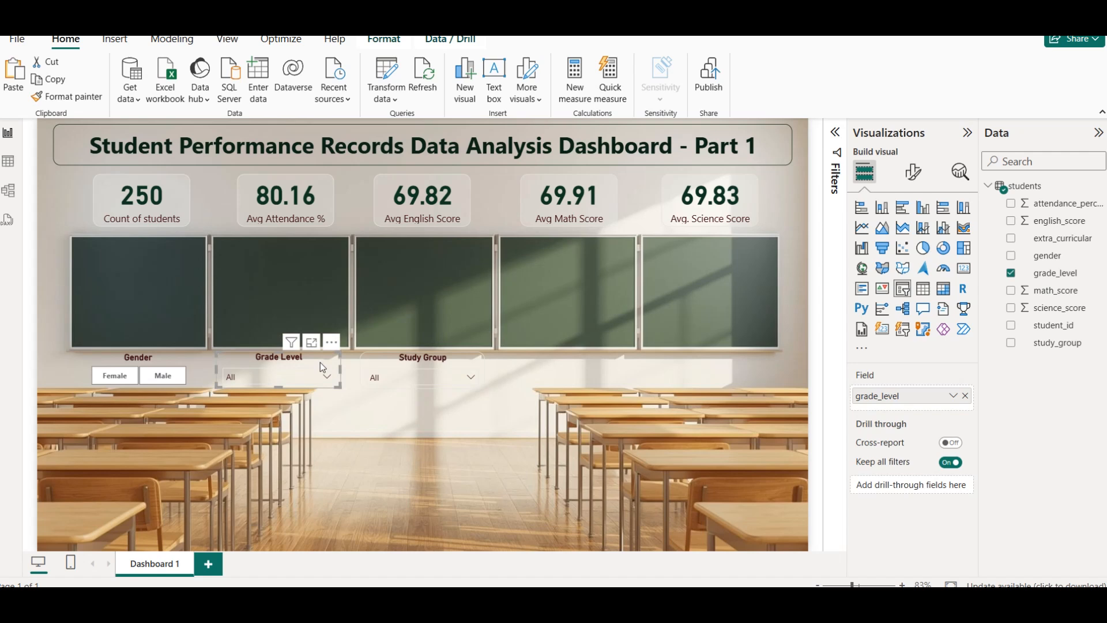
{"action": "left_click", "coordinate": [913, 171]}
{"action": "left_click", "coordinate": [903, 339]}
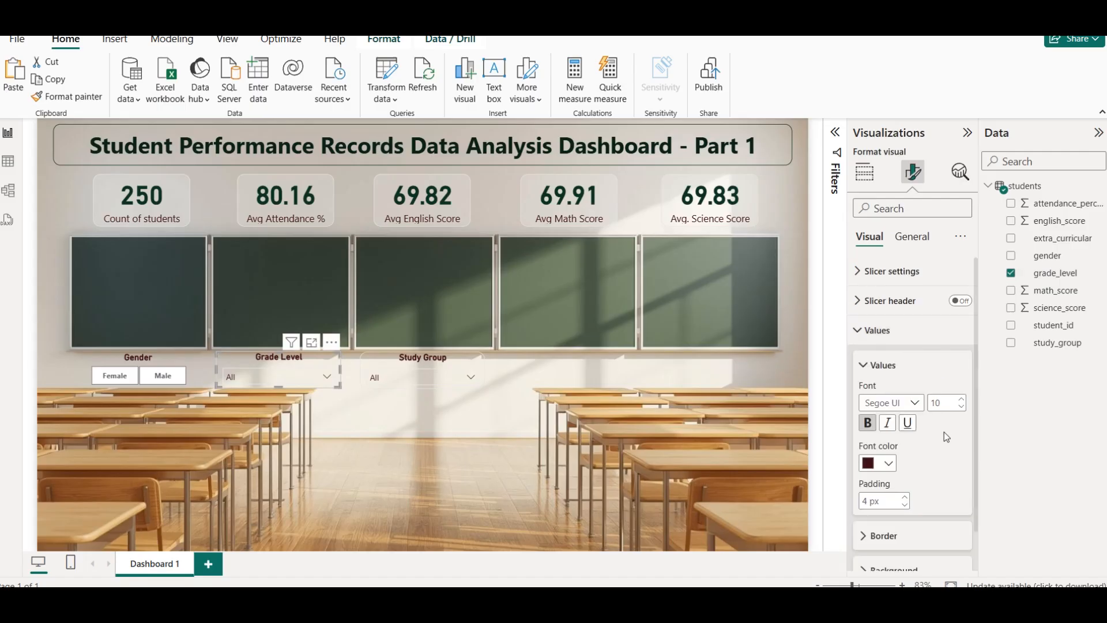
{"action": "scroll", "coordinate": [948, 434], "scroll_direction": "down", "scroll_amount": 1}
{"action": "left_click", "coordinate": [891, 531]}
{"action": "left_click", "coordinate": [893, 532]}
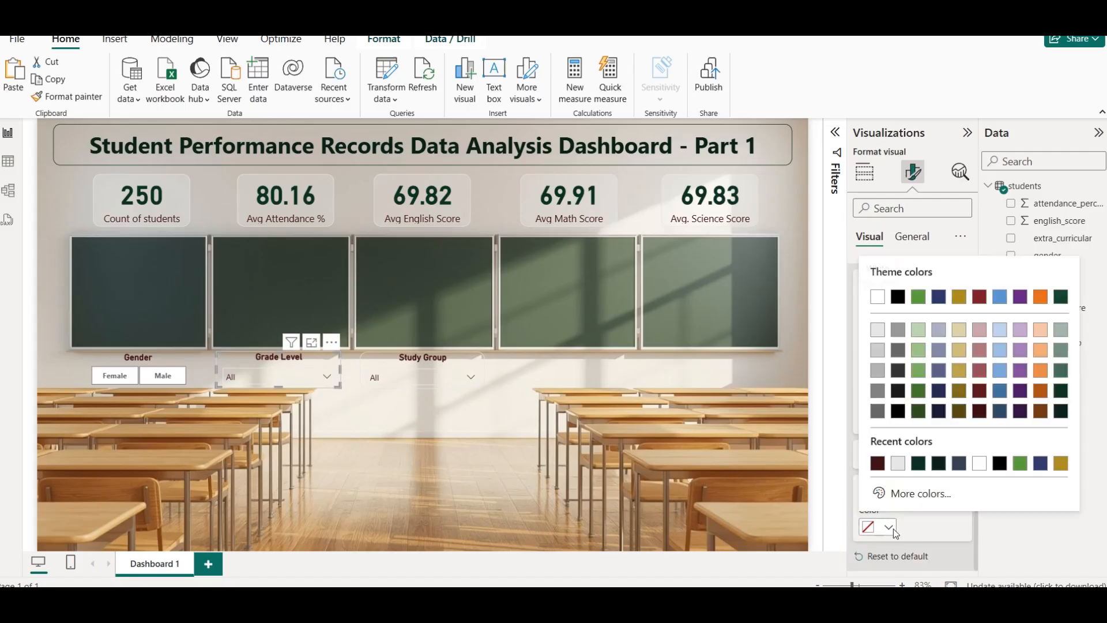
{"action": "left_click", "coordinate": [898, 469]}
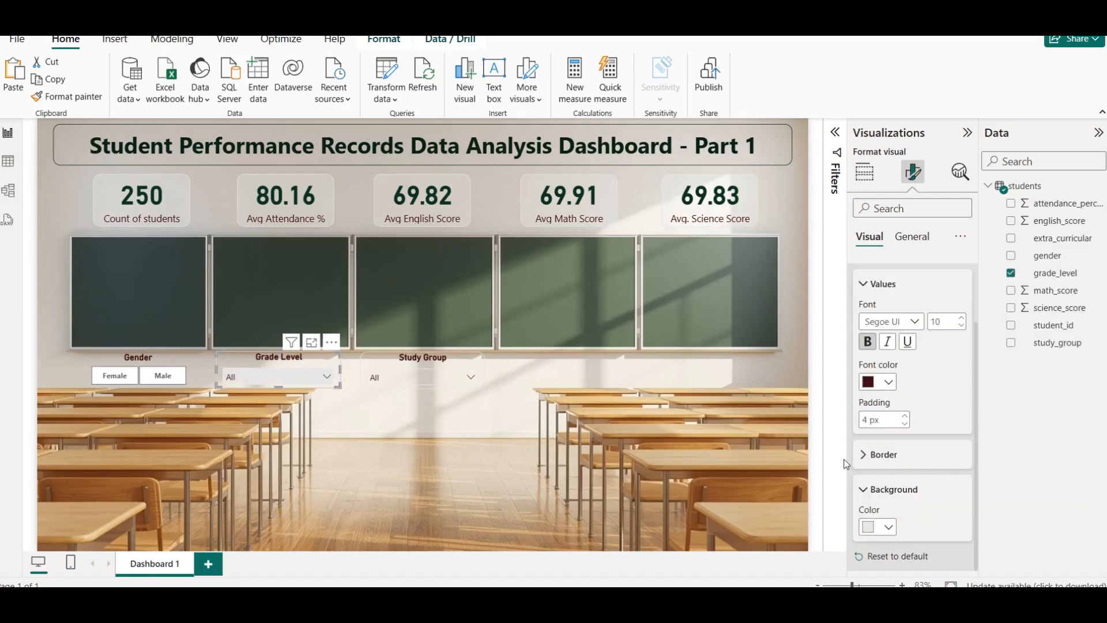
{"action": "left_click", "coordinate": [878, 526]}
{"action": "left_click", "coordinate": [878, 331]}
Check the Study Group dropdown list and give that slicer's values the same light grey background as Grade Level.
{"action": "left_click", "coordinate": [469, 377]}
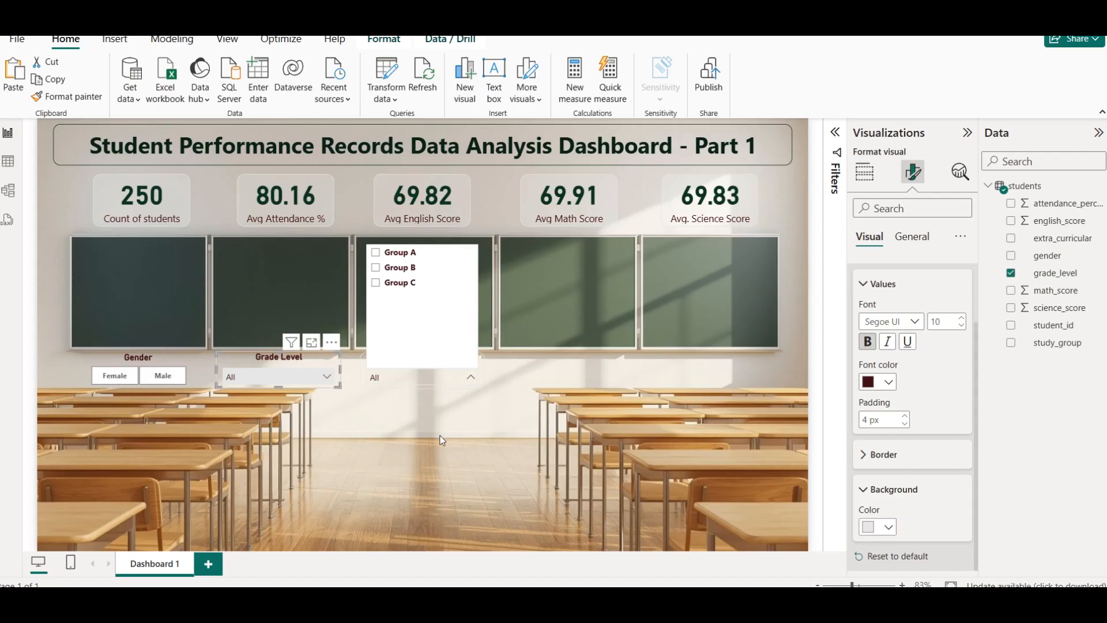
{"action": "left_click", "coordinate": [442, 421]}
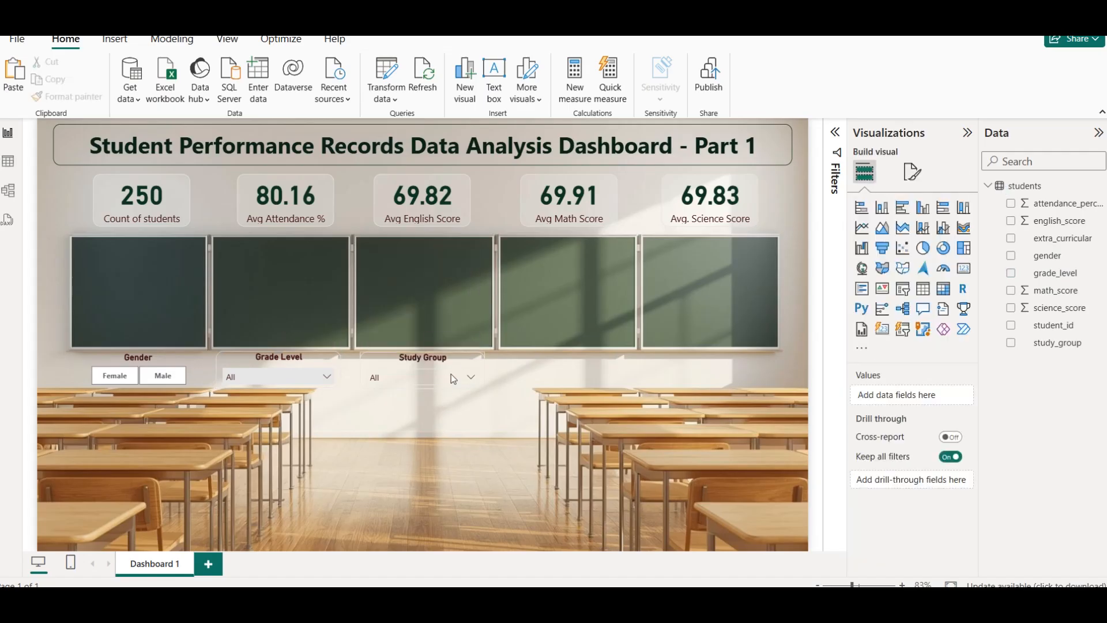
{"action": "left_click", "coordinate": [457, 360]}
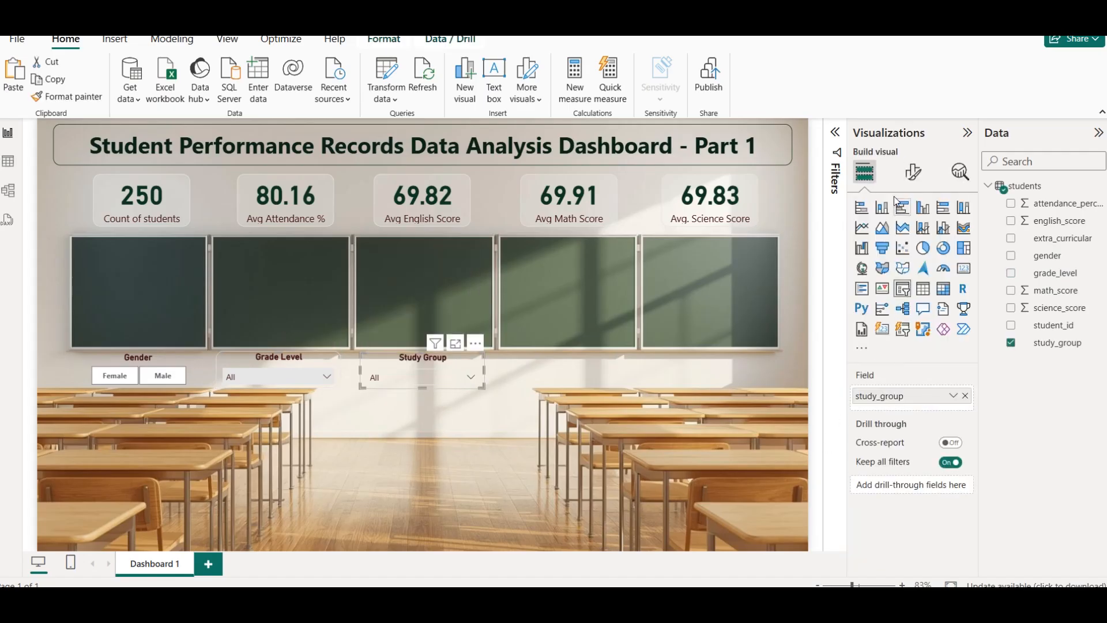
{"action": "left_click", "coordinate": [912, 172]}
{"action": "left_click", "coordinate": [873, 331]}
{"action": "scroll", "coordinate": [885, 496], "scroll_direction": "down", "scroll_amount": 1}
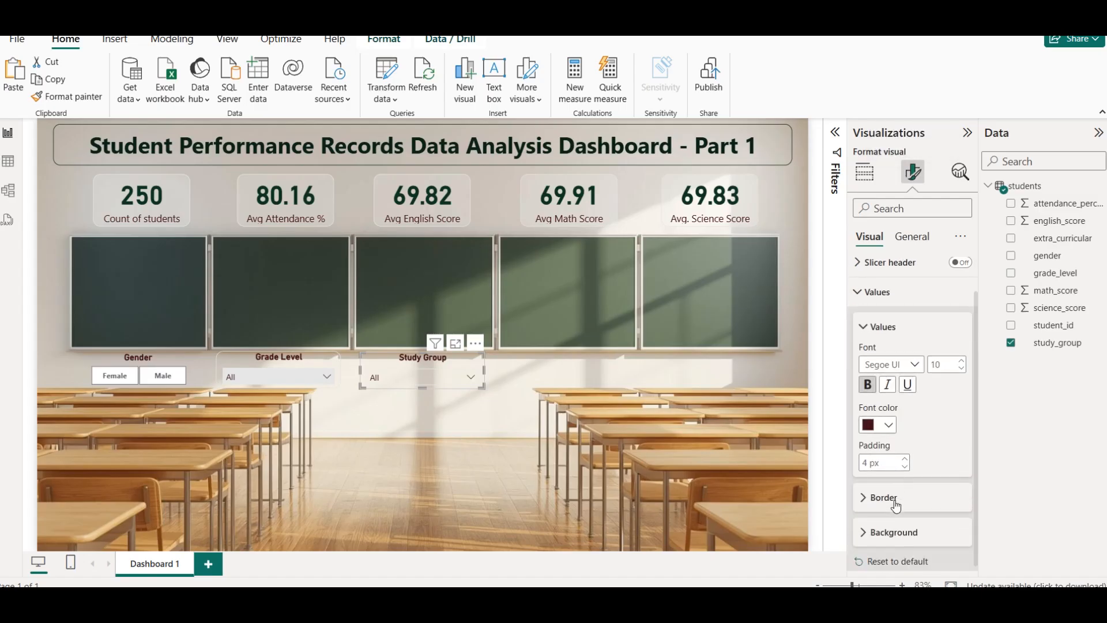
{"action": "left_click", "coordinate": [875, 527]}
{"action": "scroll", "coordinate": [875, 529], "scroll_direction": "down", "scroll_amount": 1}
{"action": "left_click", "coordinate": [878, 527]}
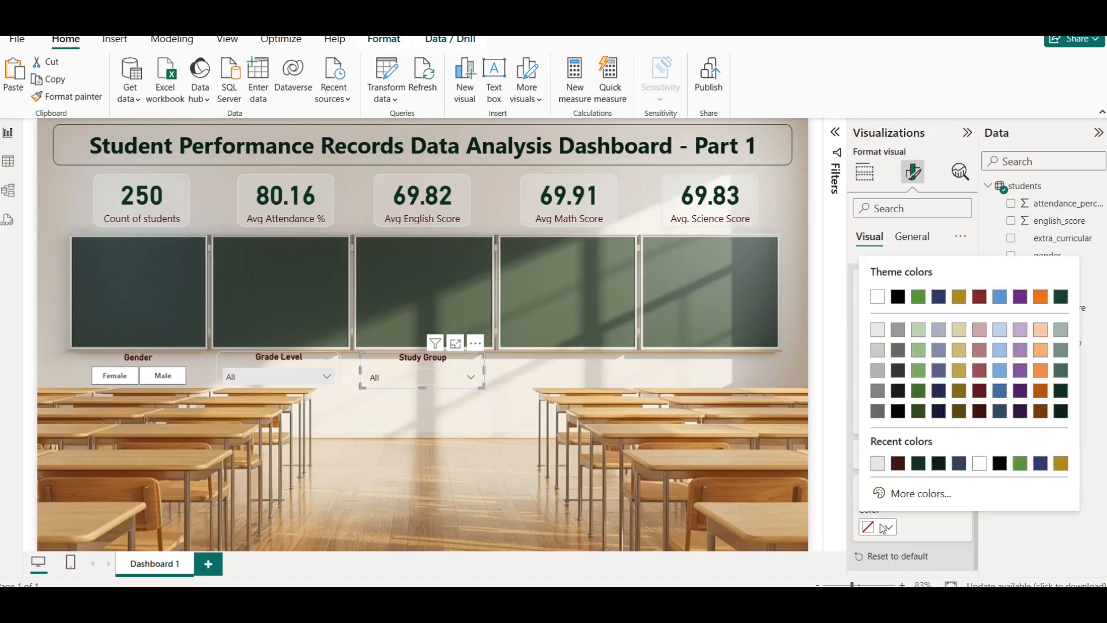
{"action": "left_click", "coordinate": [878, 466]}
{"action": "left_click", "coordinate": [377, 421]}
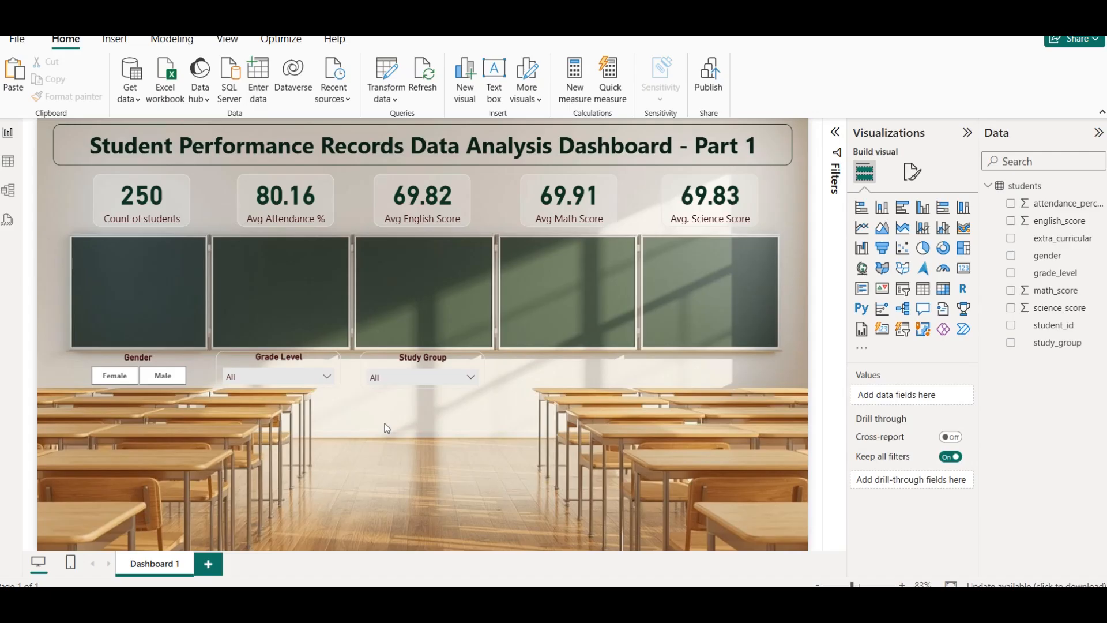
Duplicate the Study Group slicer and align the copy beneath the fourth board, level with the other slicers.
{"action": "left_click", "coordinate": [402, 360]}
{"action": "key", "text": "ctrl+c"}
{"action": "key", "text": "ctrl+v"}
{"action": "left_click_drag", "start_coordinate": [403, 360], "coordinate": [552, 361]}
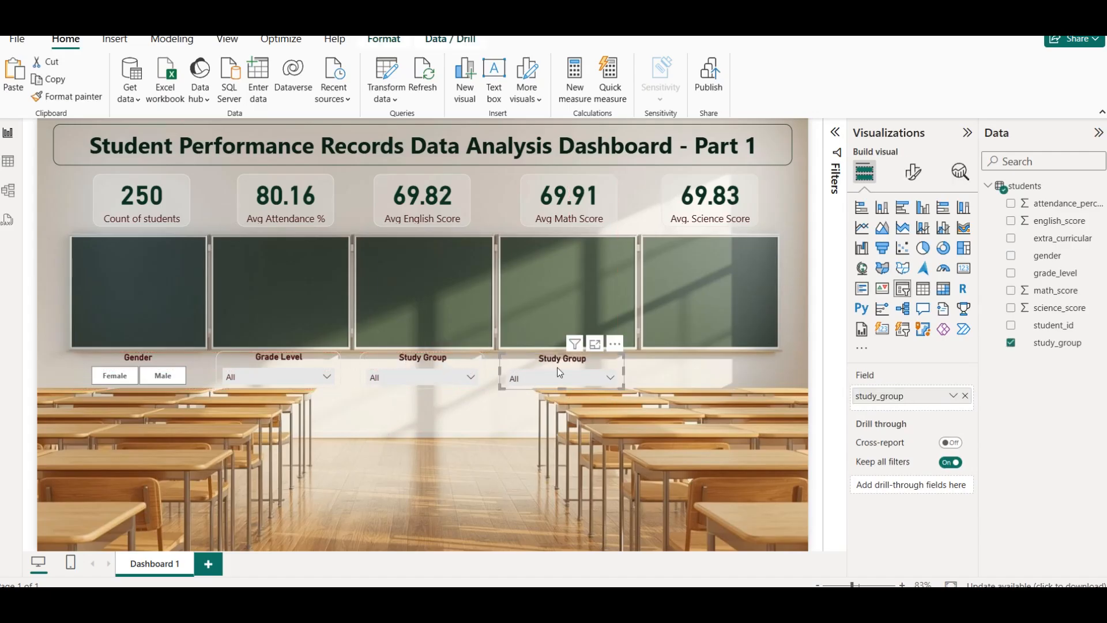
{"action": "left_click", "coordinate": [720, 371]}
{"action": "left_click", "coordinate": [598, 363]}
{"action": "key", "text": "Up"}
{"action": "key", "text": "Up"}
Replace the copied slicer's study_group field with extra_curricular and check its dropdown list.
{"action": "left_click", "coordinate": [966, 396]}
{"action": "left_click", "coordinate": [1011, 238]}
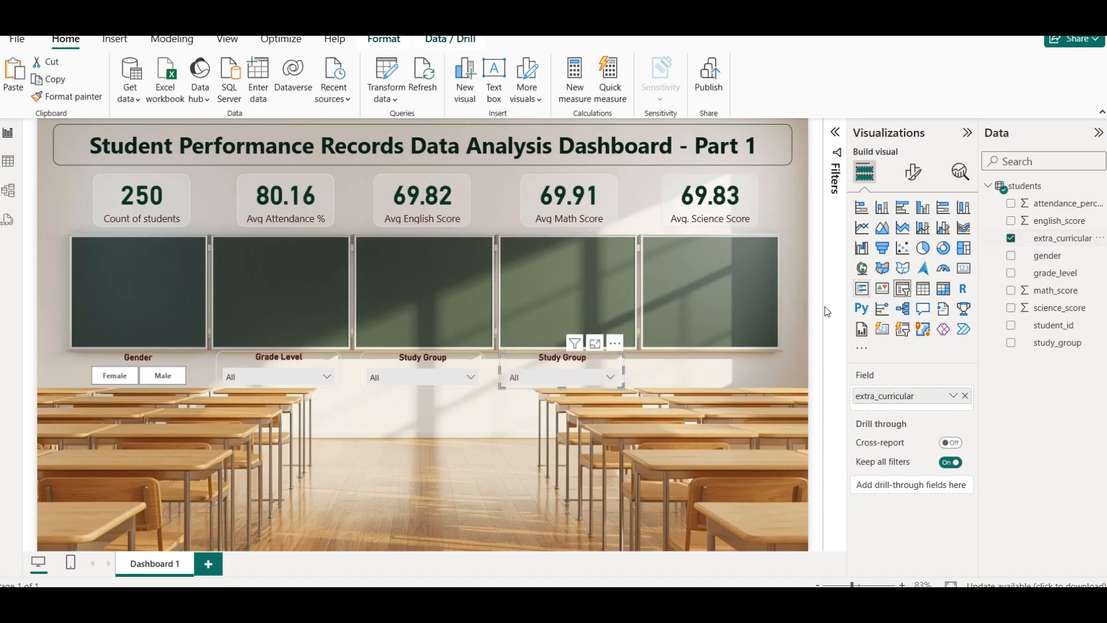
{"action": "left_click", "coordinate": [595, 375]}
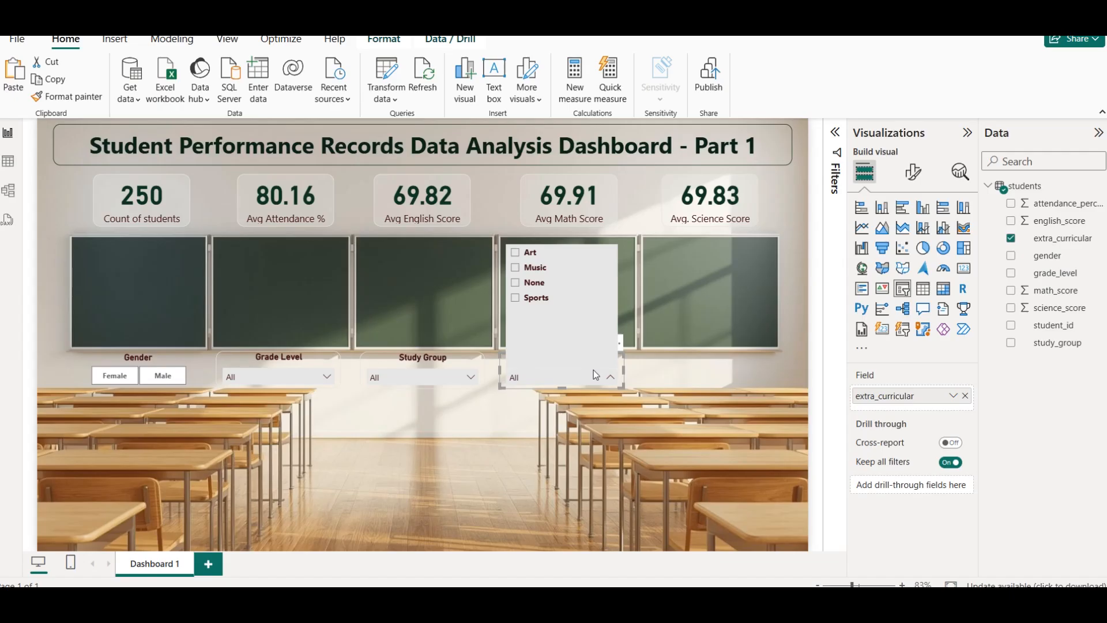
{"action": "left_click", "coordinate": [649, 372]}
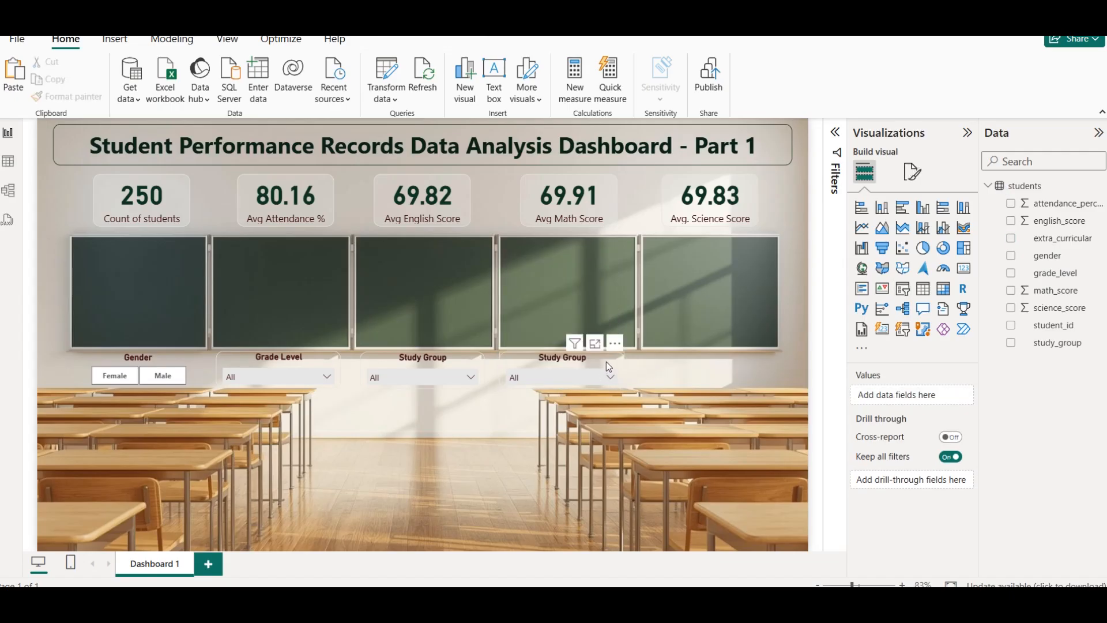
Change the title text of the extra_curricular slicer to "Extra Curricular".
{"action": "left_click", "coordinate": [619, 360]}
{"action": "left_click", "coordinate": [914, 171]}
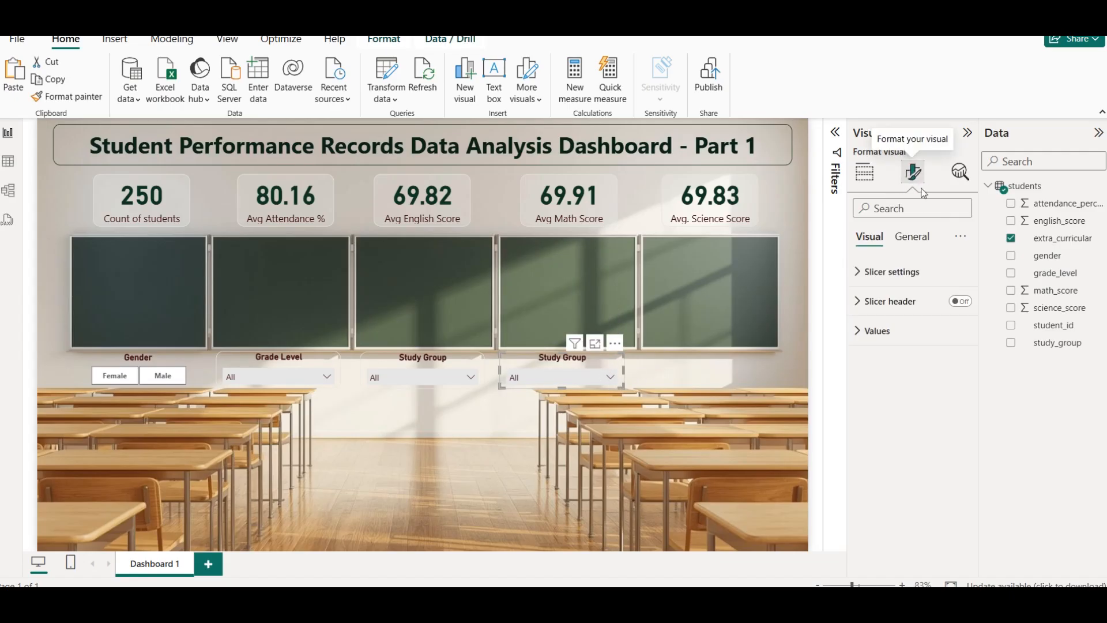
{"action": "left_click", "coordinate": [912, 237]}
{"action": "left_click", "coordinate": [872, 301]}
{"action": "left_click", "coordinate": [900, 374]}
{"action": "type", "text": "Extra Curricular"}
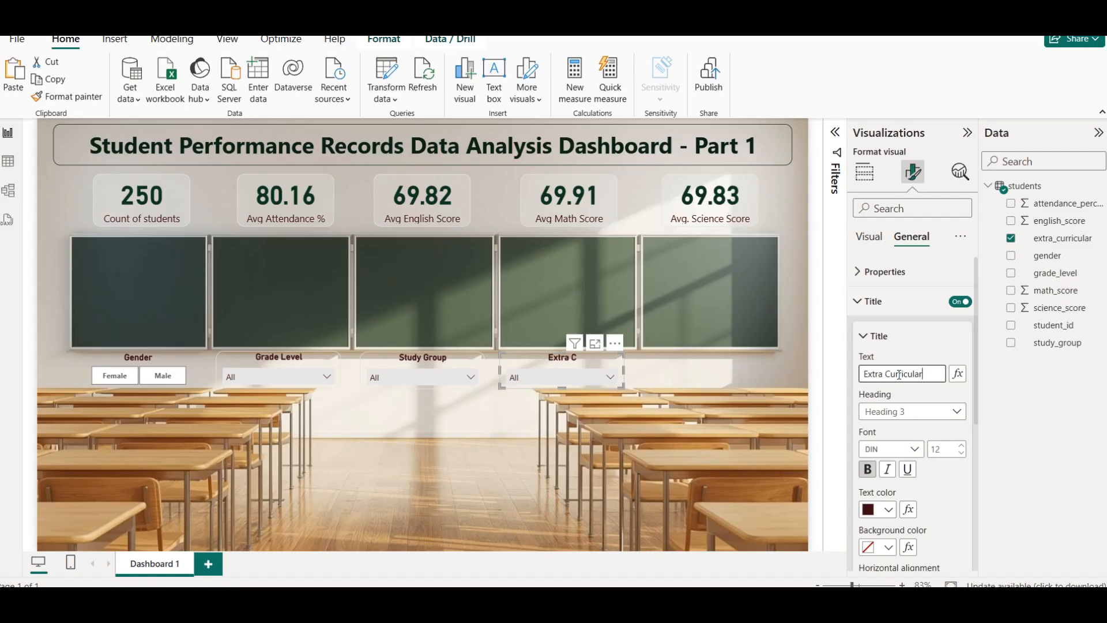
{"action": "left_click", "coordinate": [654, 384]}
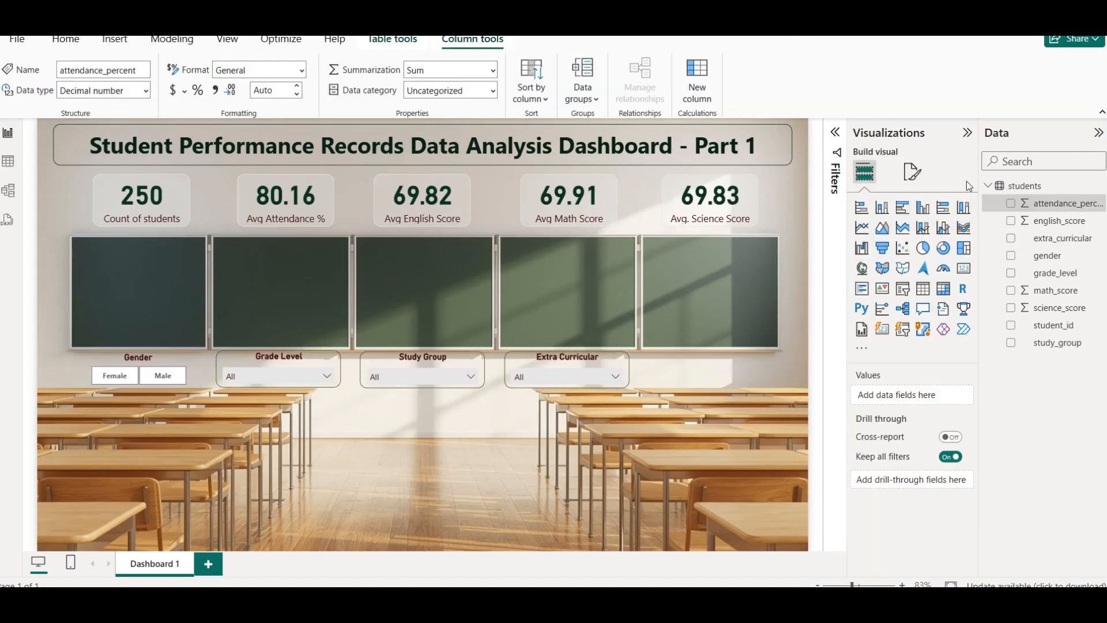
Examine the range of attendance_percent values in the students data table.
{"action": "left_click", "coordinate": [8, 164]}
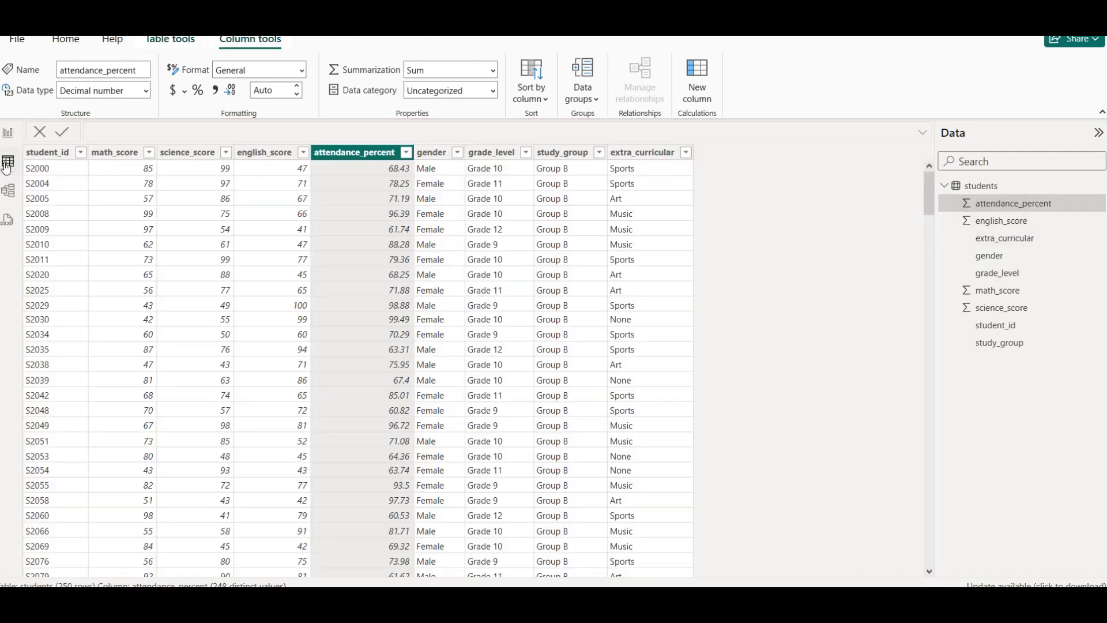
{"action": "left_click", "coordinate": [407, 152]}
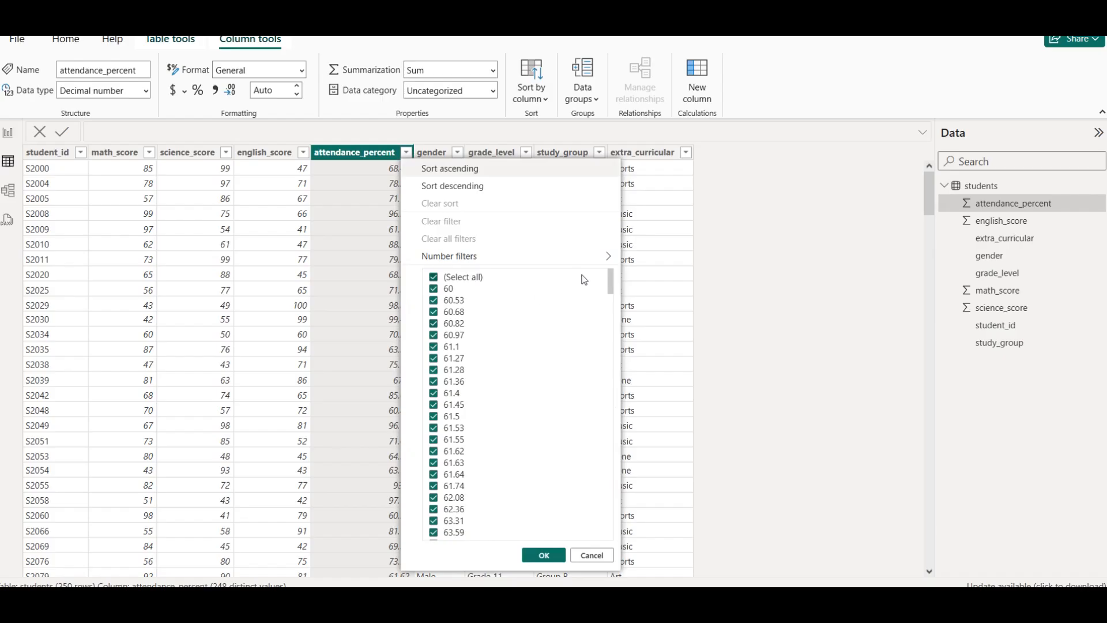
{"action": "left_click_drag", "start_coordinate": [610, 288], "coordinate": [588, 247]}
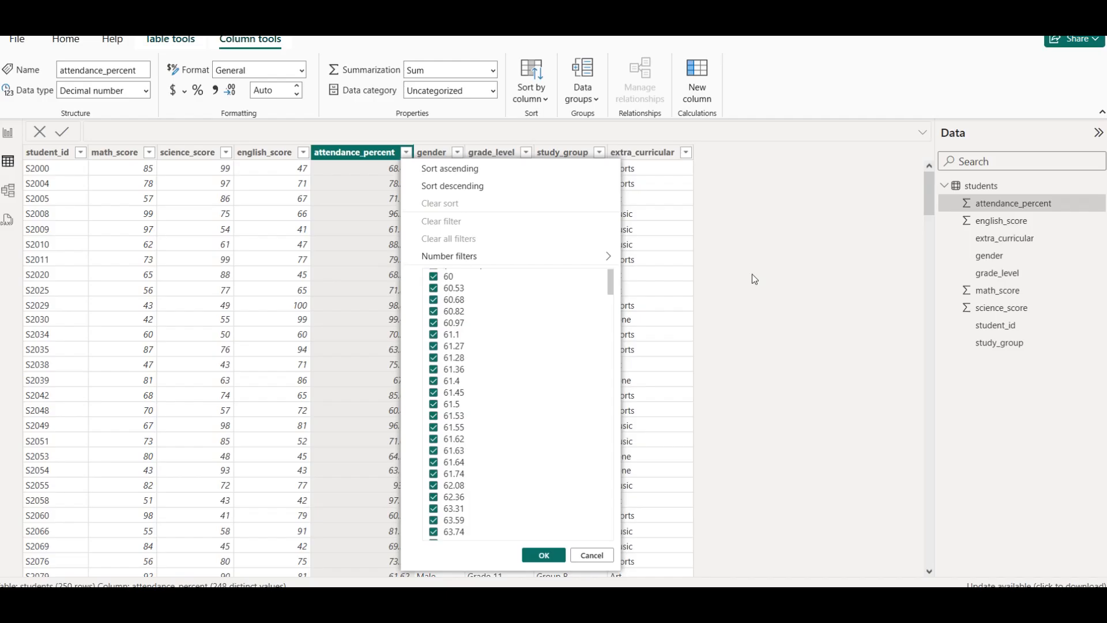
{"action": "left_click", "coordinate": [835, 207]}
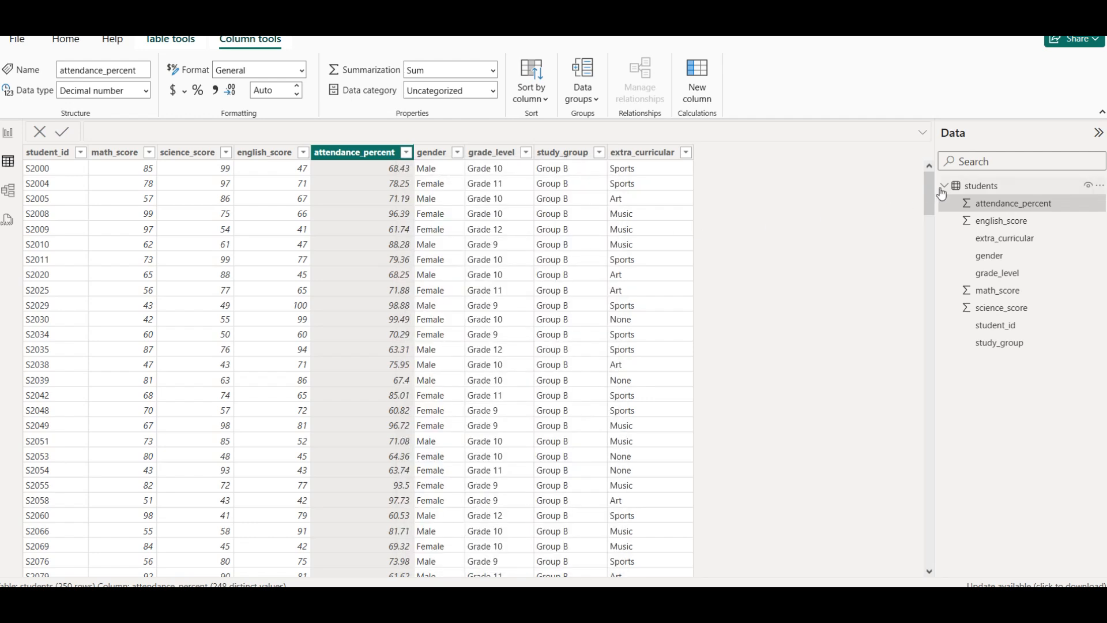
Add an Attendance_Category column formula to students using SWITCH on 'Student_Performance'[attendance_percent]: >= 90 "Excellent", >= 75 "Good", >= 60 "Average", otherwise "Poor".
{"action": "right_click", "coordinate": [967, 186]}
{"action": "left_click", "coordinate": [988, 214]}
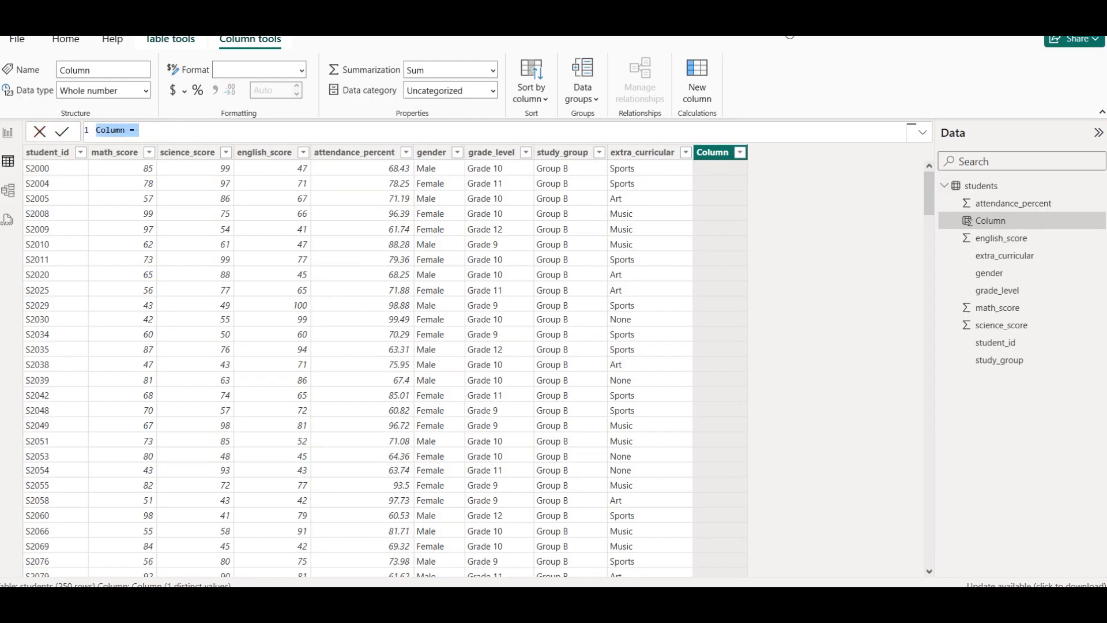
{"action": "left_click", "coordinate": [225, 136]}
{"action": "key", "text": "ctrl+a"}
{"action": "type", "text": "Attendance_Category = SWITCH (     TRUE(),     'Student_Performance'[attendance_percent] >= 90, \"Excellent\",     'Student_Performance'[attendance_percent] >= 75, \"Good\",     'Student_Performance'[attendance_percent] >= 60, \"Average\",     \"Poor\" )"}
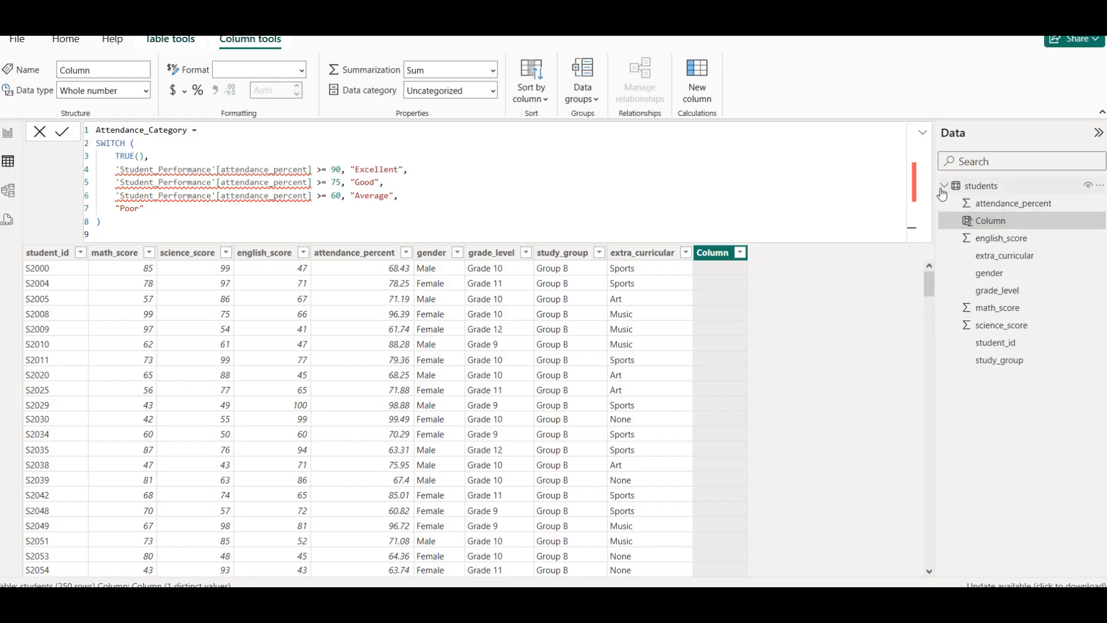
Replace the Student_Performance table name with students in the "Excellent" condition of the Attendance_Category formula.
{"action": "left_click_drag", "start_coordinate": [120, 169], "coordinate": [210, 169]}
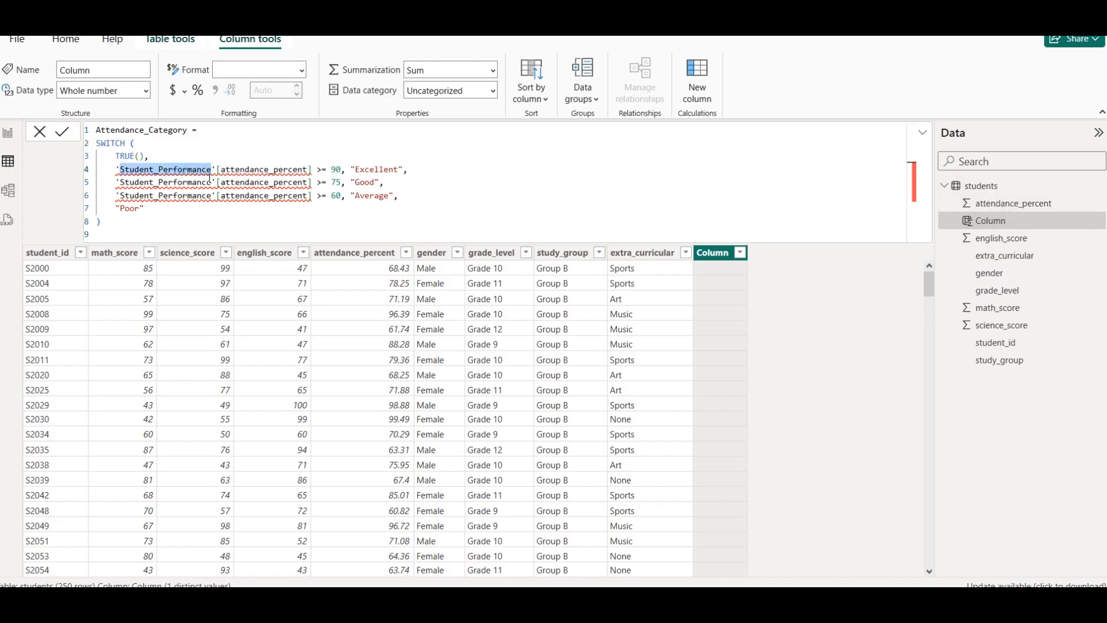
{"action": "type", "text": "st"}
{"action": "key", "text": "Tab"}
{"action": "key", "text": "Escape"}
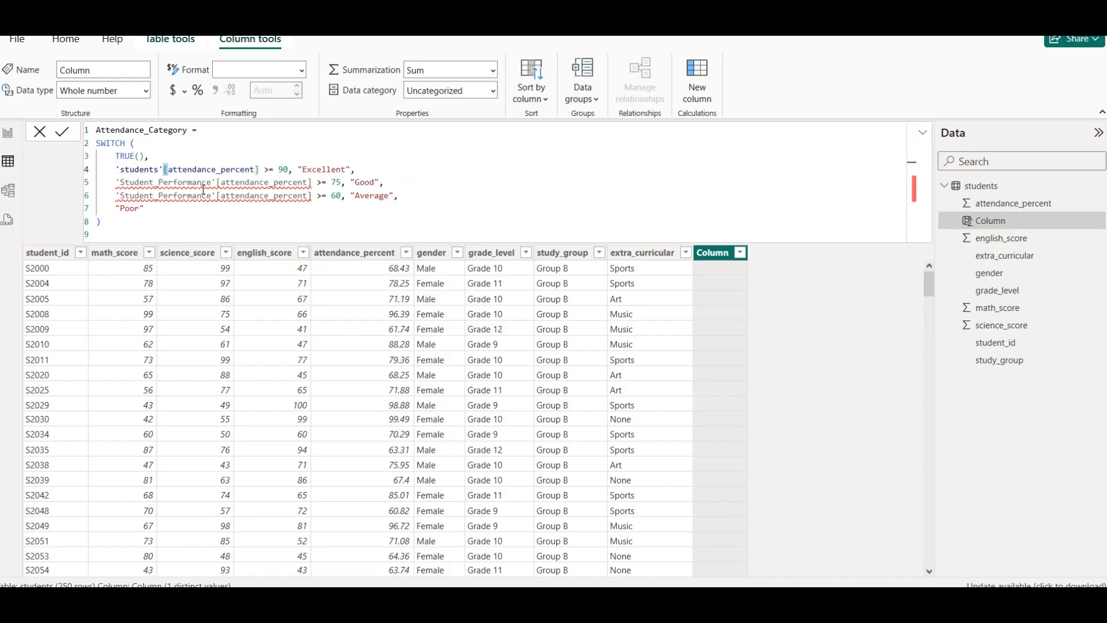
Copy the 'students' table reference into the "Good" and "Average" conditions in place of 'Student_Performance'.
{"action": "key", "text": "shift+Left"}
{"action": "key", "text": "ctrl+shift+Left"}
{"action": "key", "text": "shift+Left"}
{"action": "key", "text": "ctrl+c"}
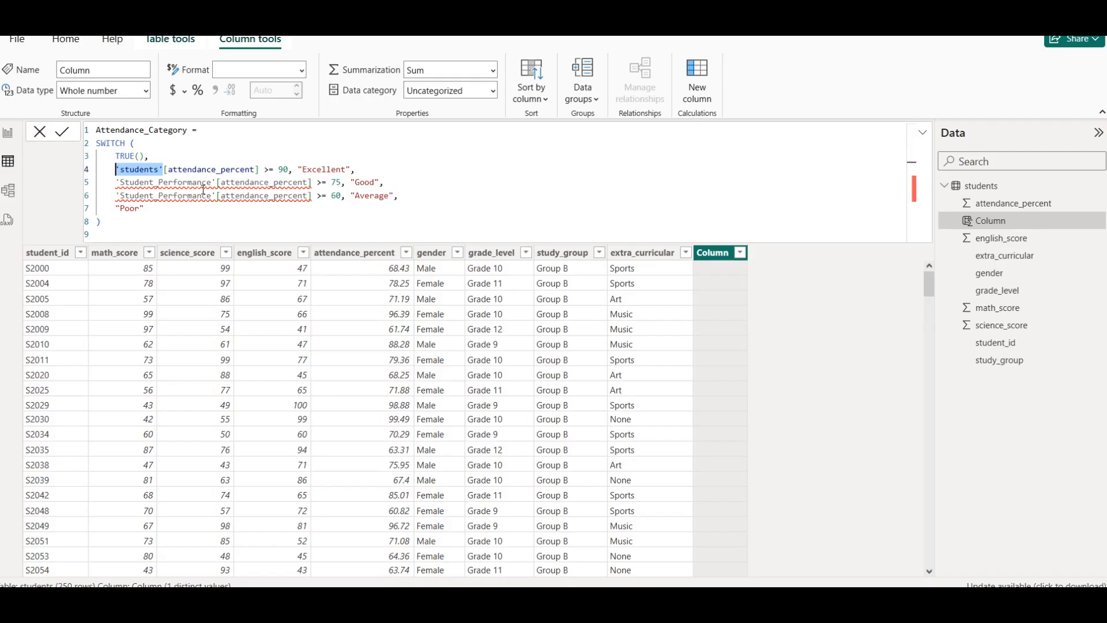
{"action": "left_click", "coordinate": [160, 157]}
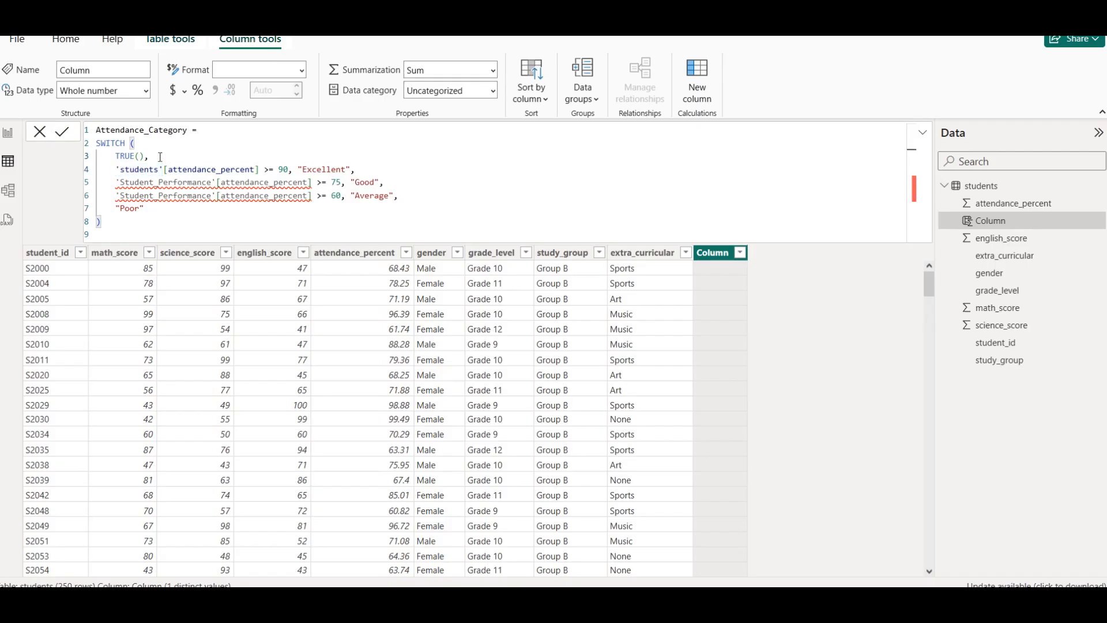
{"action": "left_click_drag", "start_coordinate": [115, 183], "coordinate": [217, 182]}
{"action": "key", "text": "ctrl+v"}
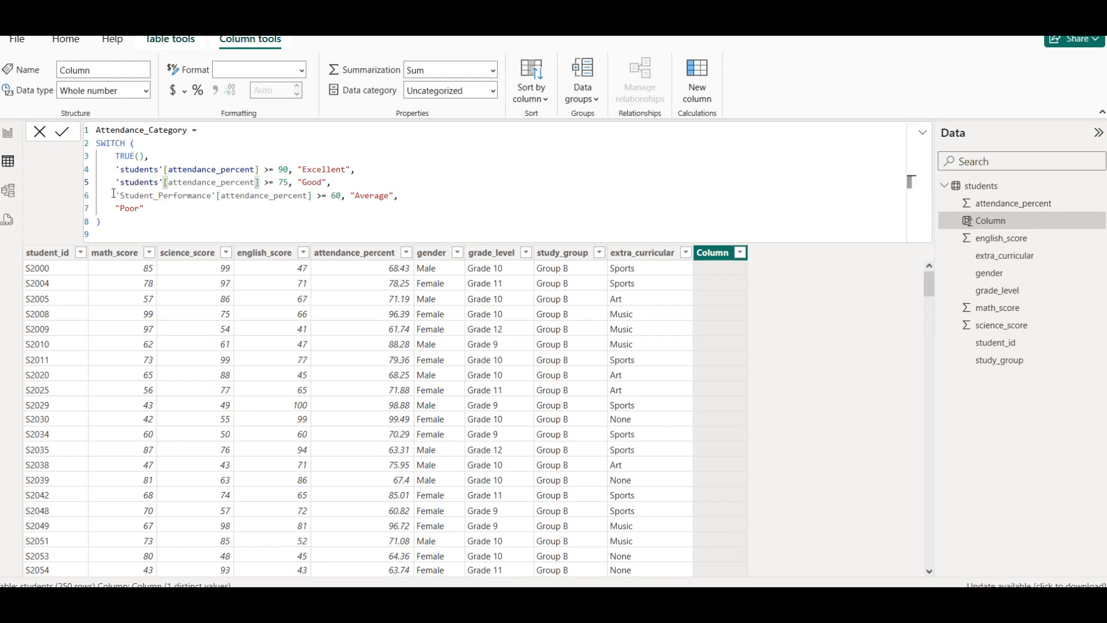
{"action": "left_click_drag", "start_coordinate": [115, 195], "coordinate": [220, 192]}
{"action": "key", "text": "ctrl+v"}
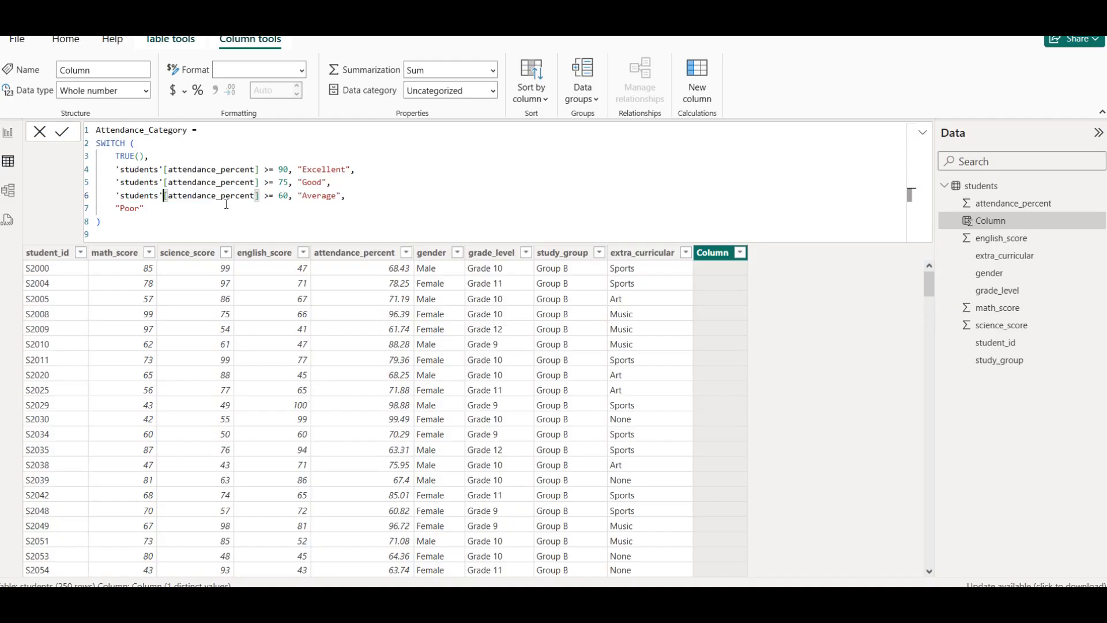
Remove the empty last line from the Attendance_Category SWITCH formula and commit the calculated column.
{"action": "left_click", "coordinate": [407, 232]}
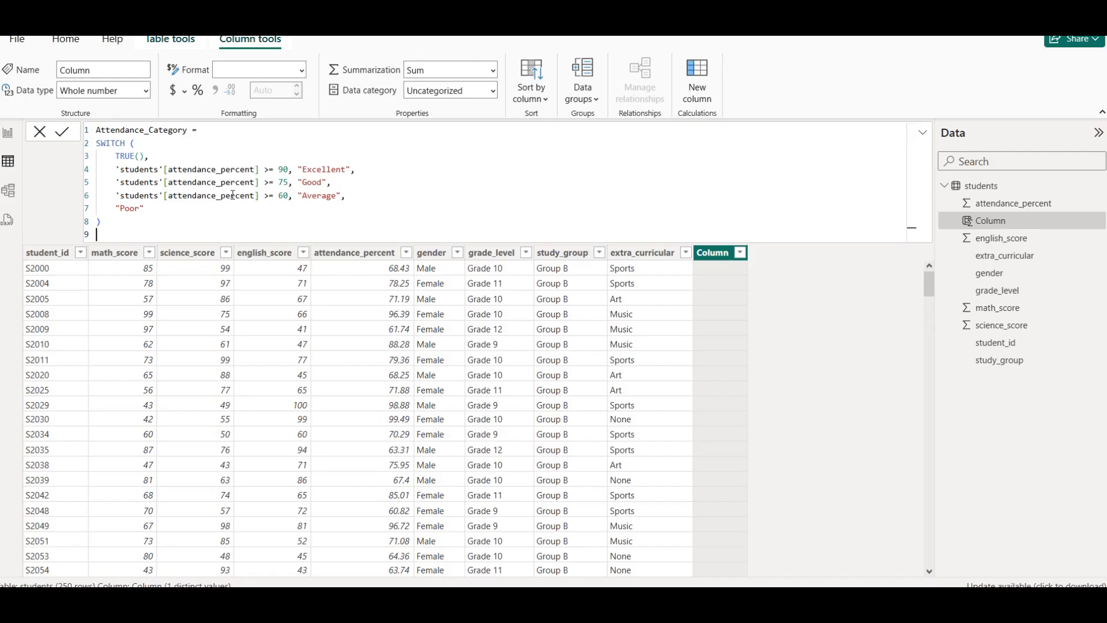
{"action": "key", "text": "BackSpace"}
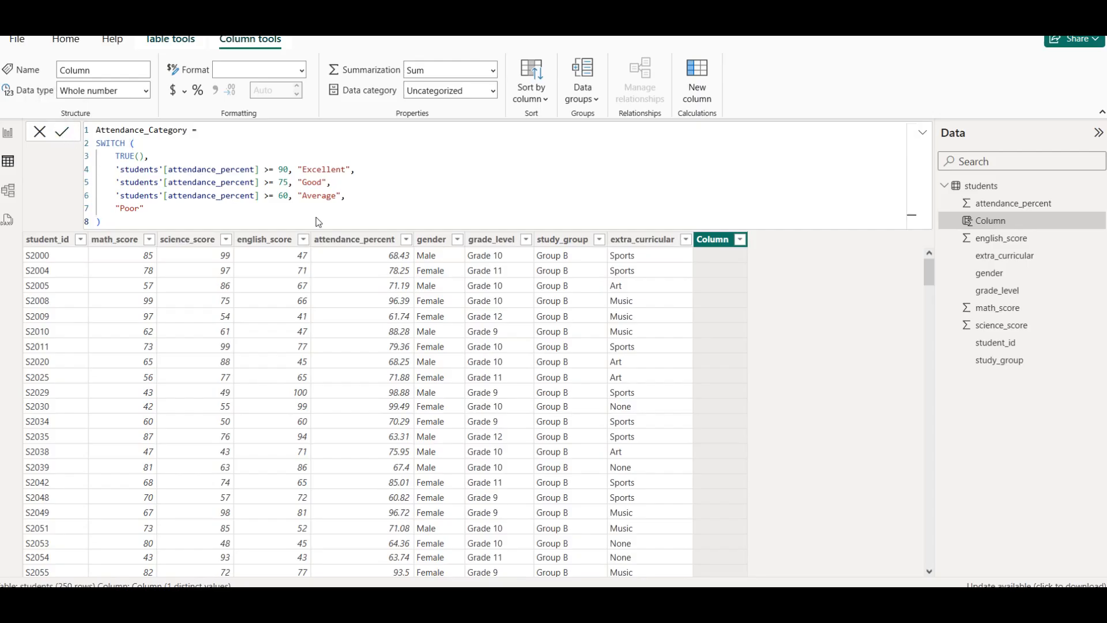
{"action": "key", "text": "Return"}
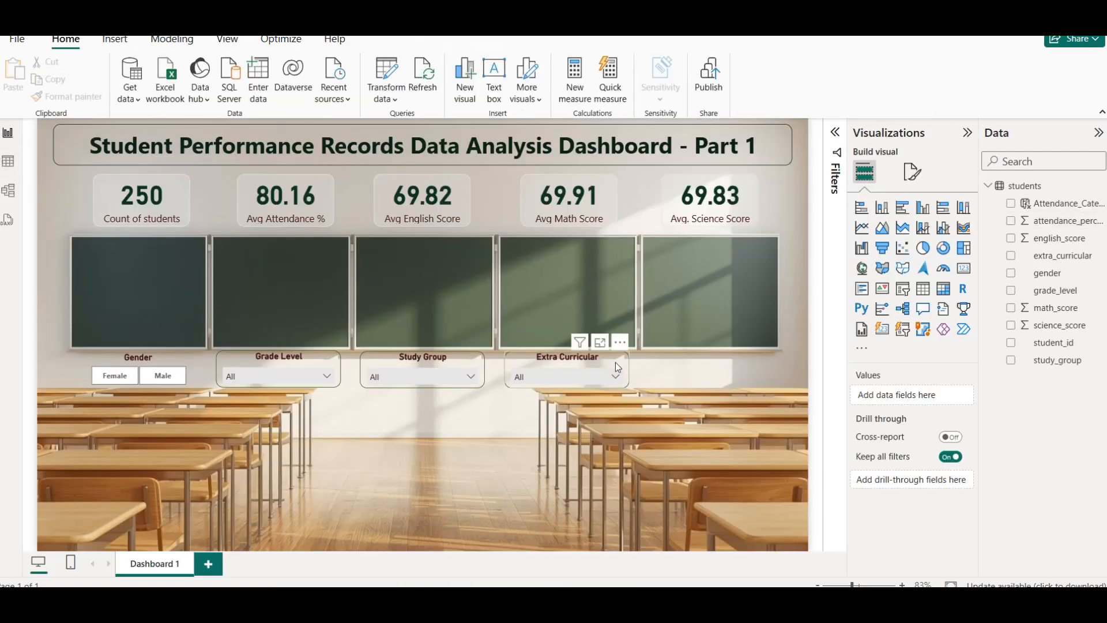
Duplicate the Gender slicer, place the copy beside the Extra Curricular slicer, and replace its field with Attendance_Category.
{"action": "left_click", "coordinate": [138, 362]}
{"action": "key", "text": "ctrl+c"}
{"action": "key", "text": "ctrl+v"}
{"action": "left_click_drag", "start_coordinate": [138, 362], "coordinate": [702, 364]}
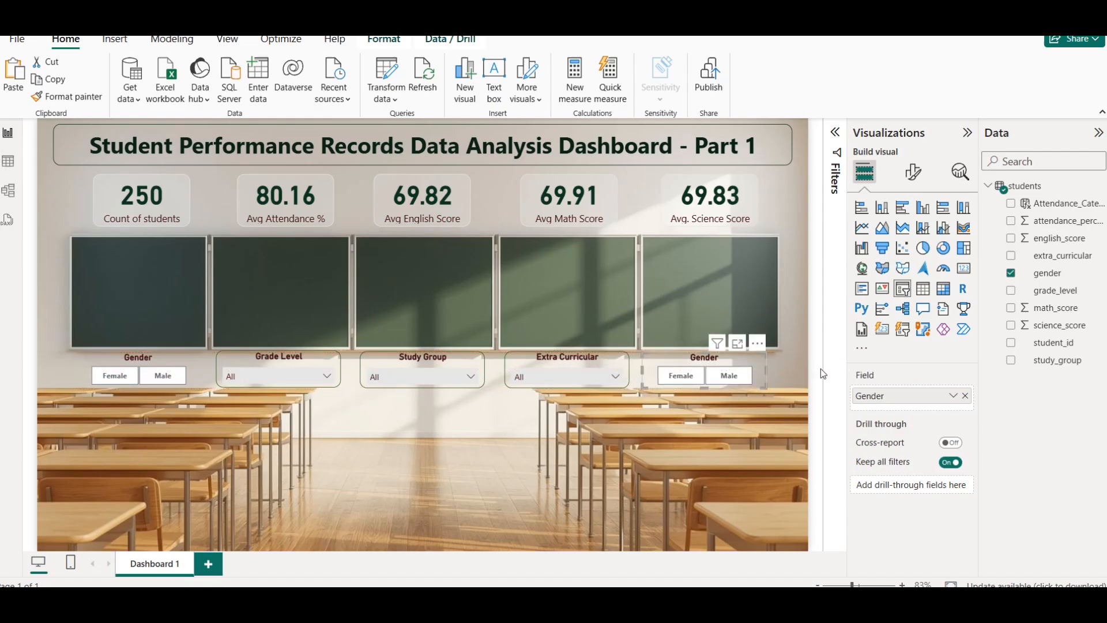
{"action": "left_click", "coordinate": [965, 396]}
{"action": "left_click", "coordinate": [1011, 203]}
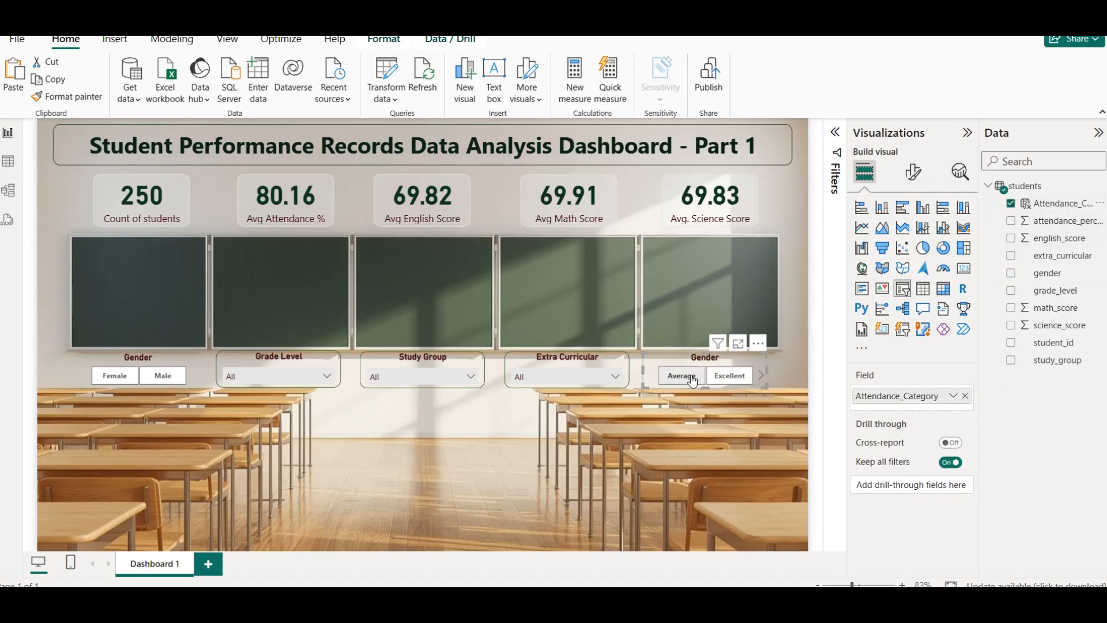
Resize and align the Attendance_Category slicer beneath the fifth chalkboard so that Average, Excellent and Good fit in one row.
{"action": "left_click", "coordinate": [762, 377]}
{"action": "mouse_move", "coordinate": [766, 378]}
{"action": "left_mouse_down"}
{"action": "mouse_move", "coordinate": [822, 376]}
{"action": "mouse_move", "coordinate": [761, 364]}
{"action": "left_mouse_up"}
{"action": "left_click", "coordinate": [425, 467]}
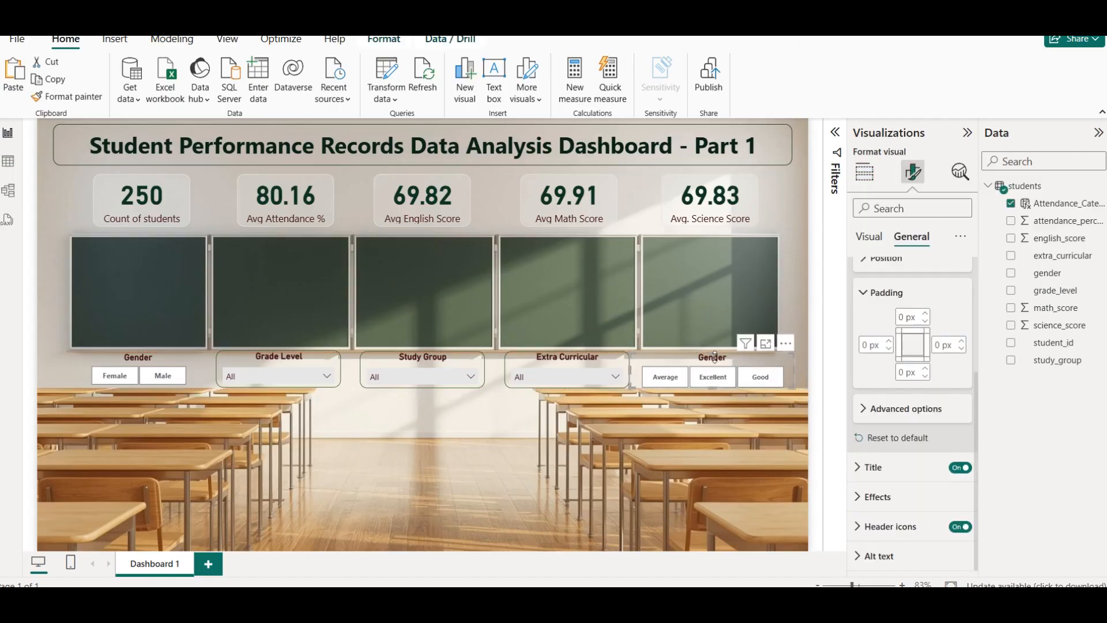
{"action": "scroll", "coordinate": [977, 348], "scroll_direction": "up", "scroll_amount": 3}
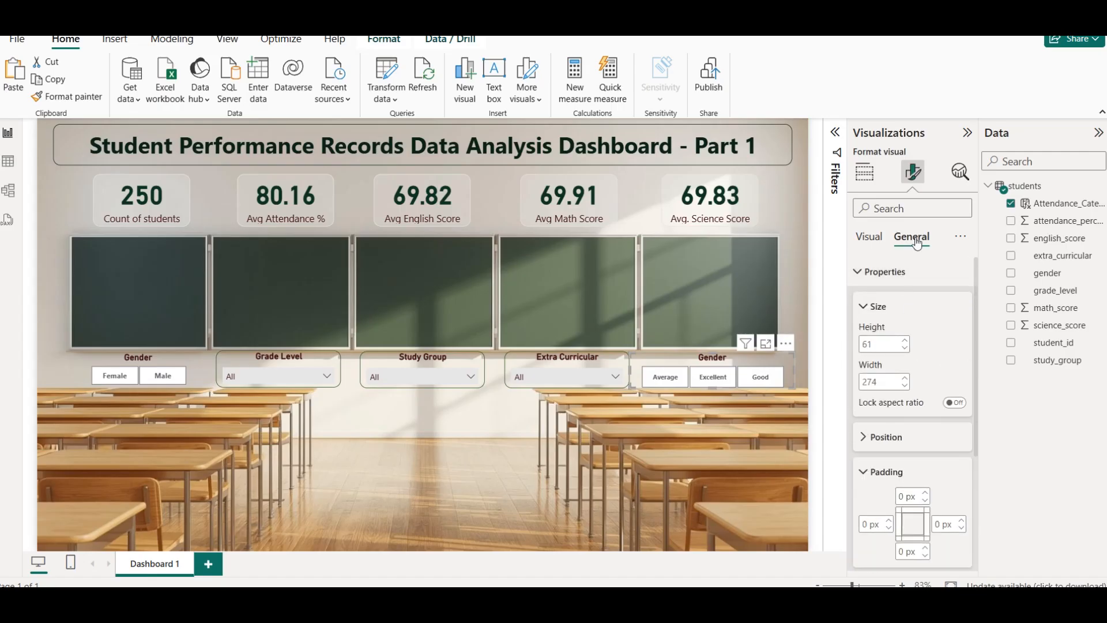
{"action": "scroll", "coordinate": [917, 375], "scroll_direction": "down", "scroll_amount": 3}
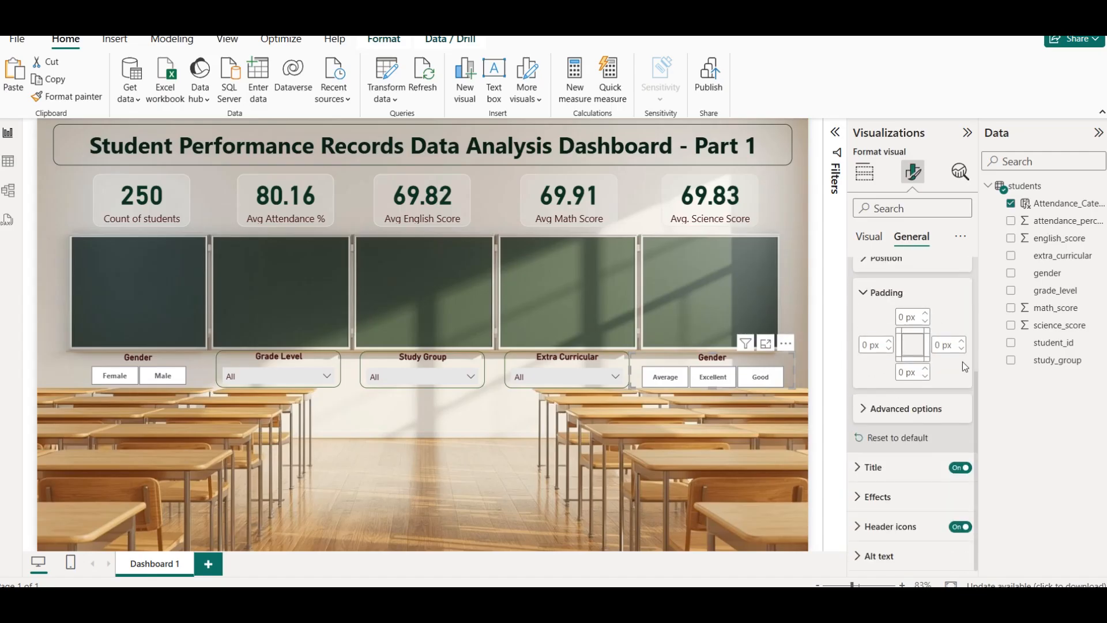
{"action": "left_click_drag", "start_coordinate": [632, 370], "coordinate": [643, 372]}
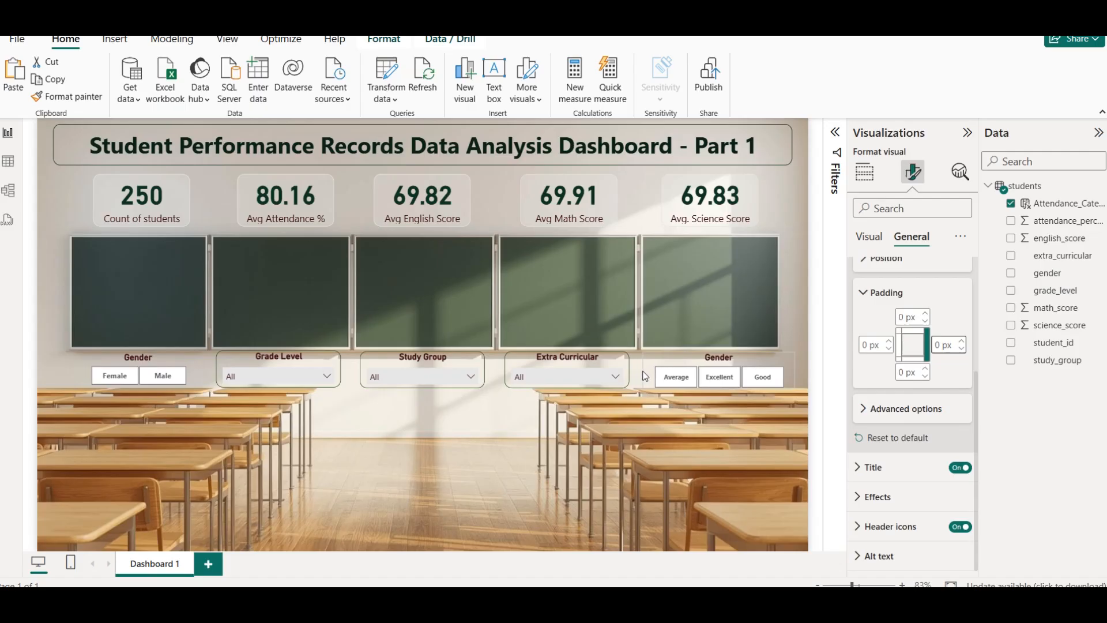
{"action": "left_click_drag", "start_coordinate": [794, 369], "coordinate": [783, 364]}
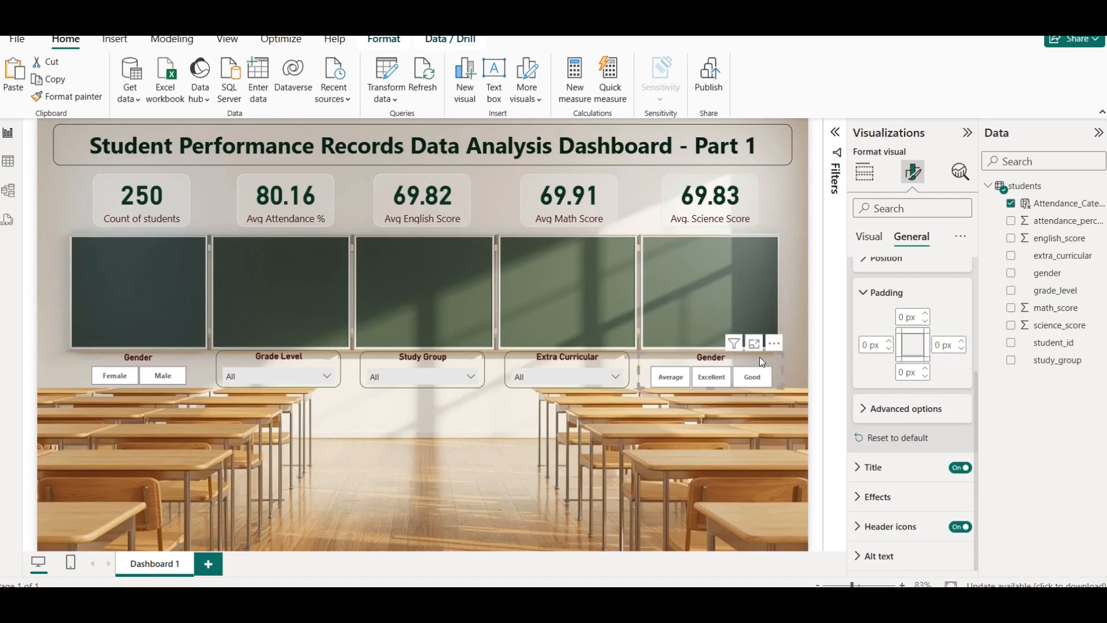
{"action": "key", "text": "Up"}
{"action": "key", "text": "Up"}
{"action": "key", "text": "Up"}
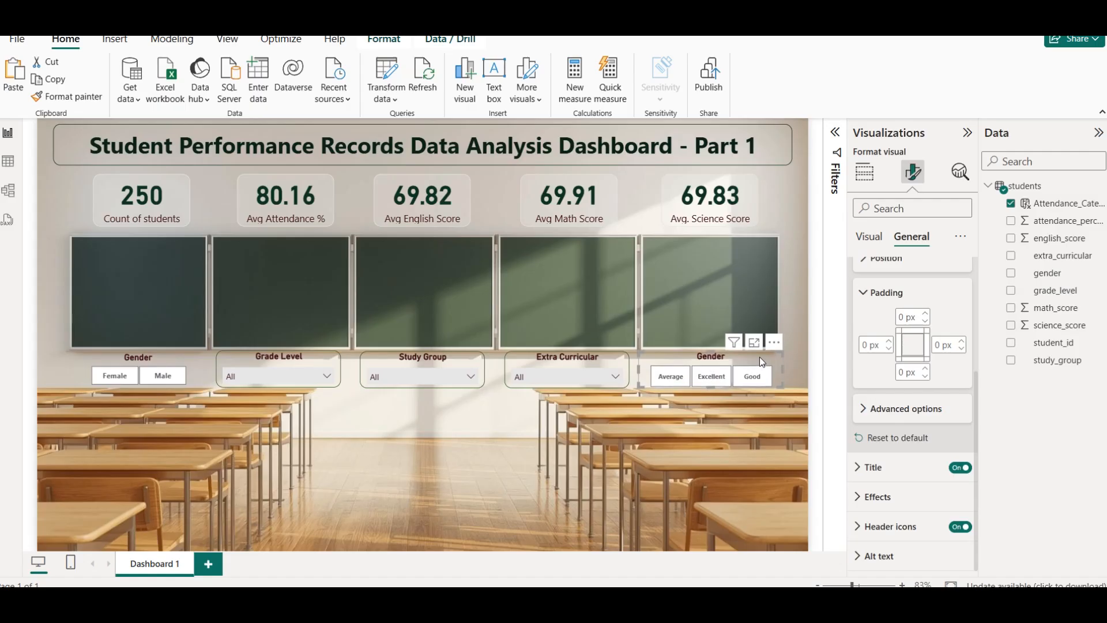
{"action": "left_click", "coordinate": [799, 307]}
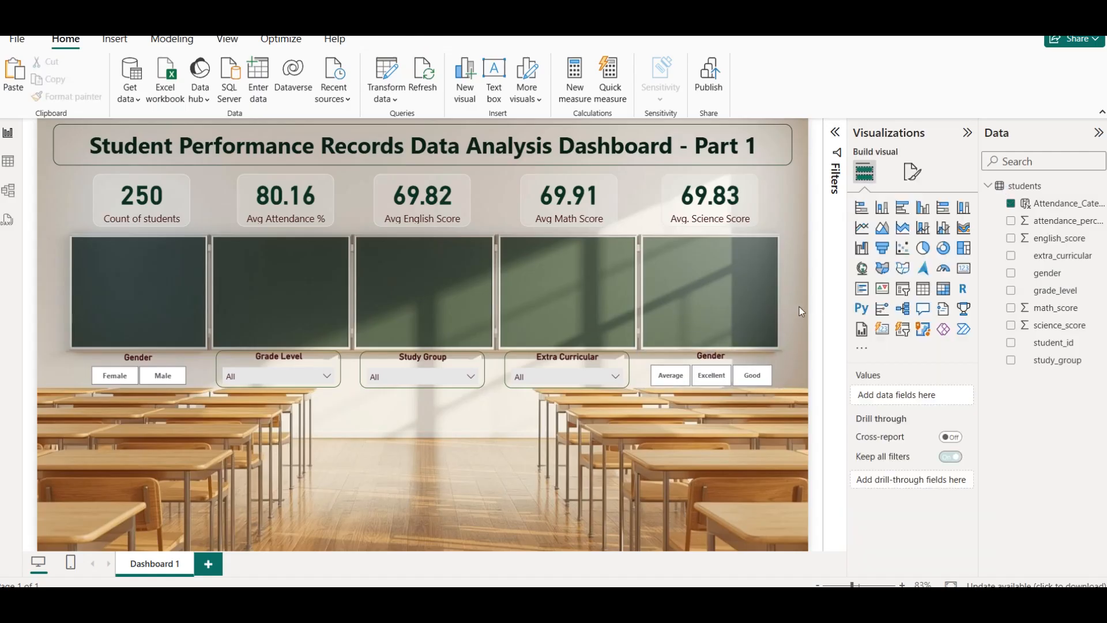
Change the title of the Attendance_Category slicer from the copied Gender heading to "Attendance Category".
{"action": "left_click", "coordinate": [690, 359]}
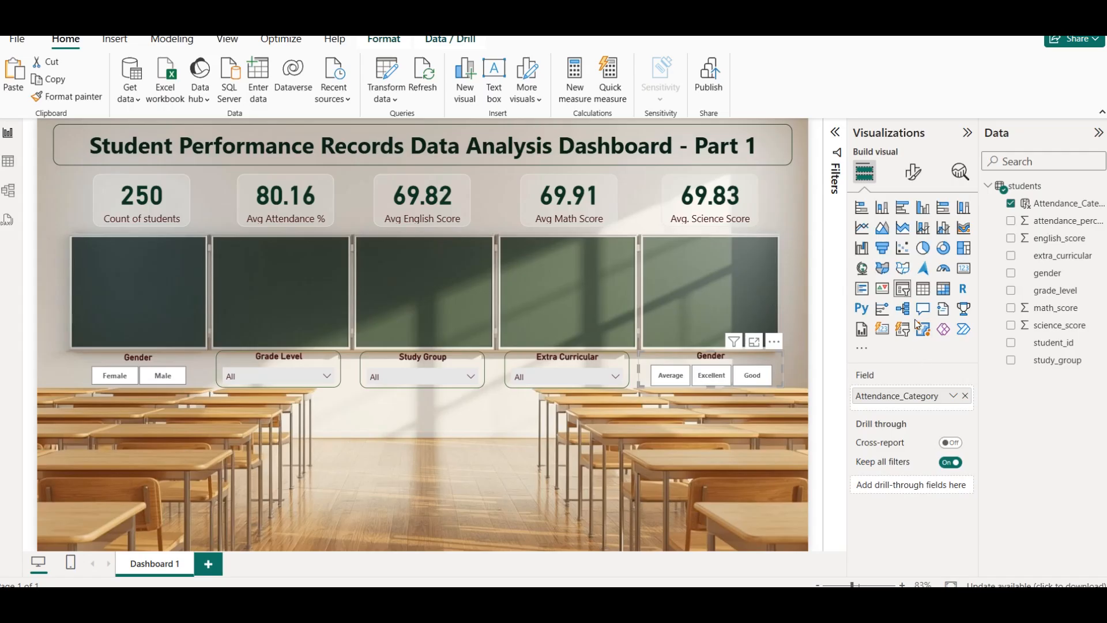
{"action": "left_click", "coordinate": [954, 395]}
{"action": "left_click", "coordinate": [985, 417]}
{"action": "key", "text": "ctrl+c"}
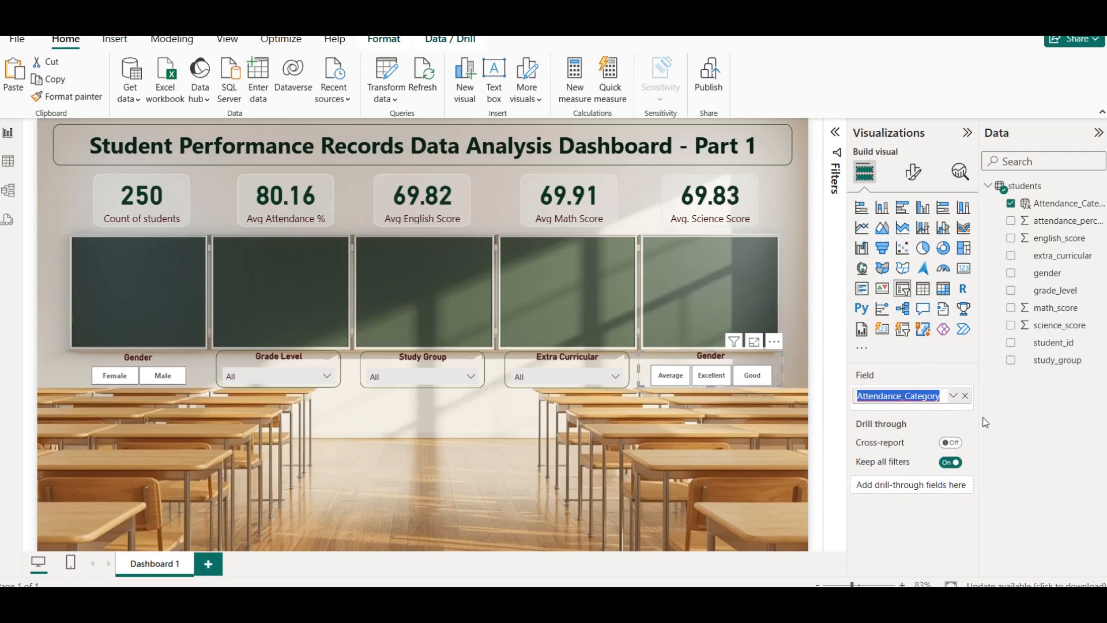
{"action": "left_click", "coordinate": [914, 171]}
{"action": "left_click", "coordinate": [912, 237]}
{"action": "left_click", "coordinate": [878, 330]}
{"action": "left_click", "coordinate": [886, 306]}
{"action": "double_click", "coordinate": [899, 374]}
{"action": "key", "text": "ctrl+v"}
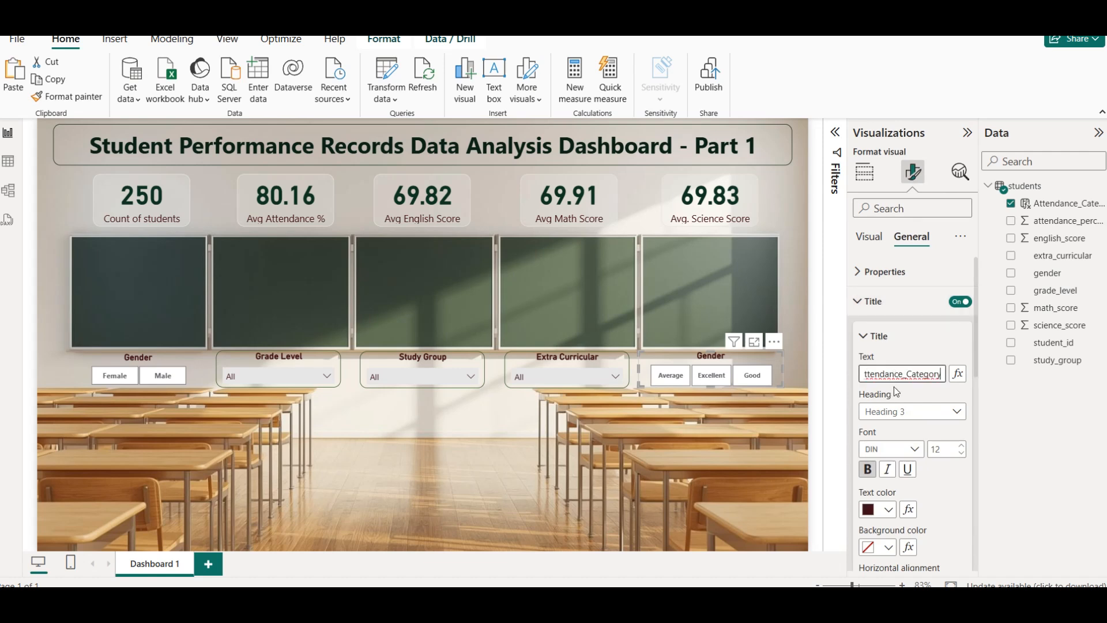
{"action": "key", "text": "BackSpace"}
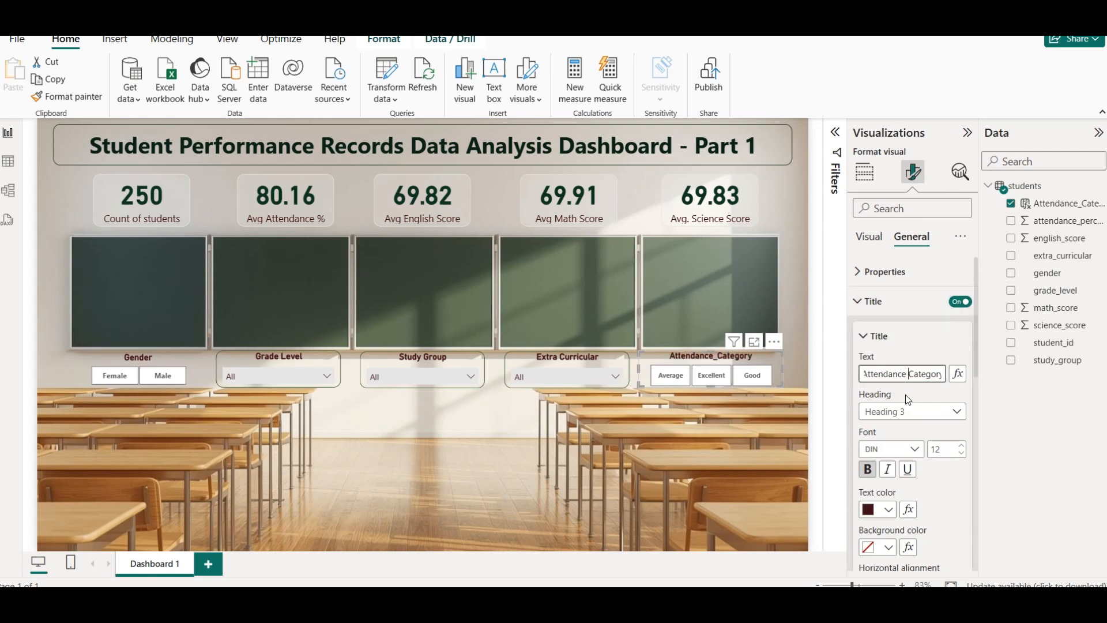
{"action": "key", "text": "Home"}
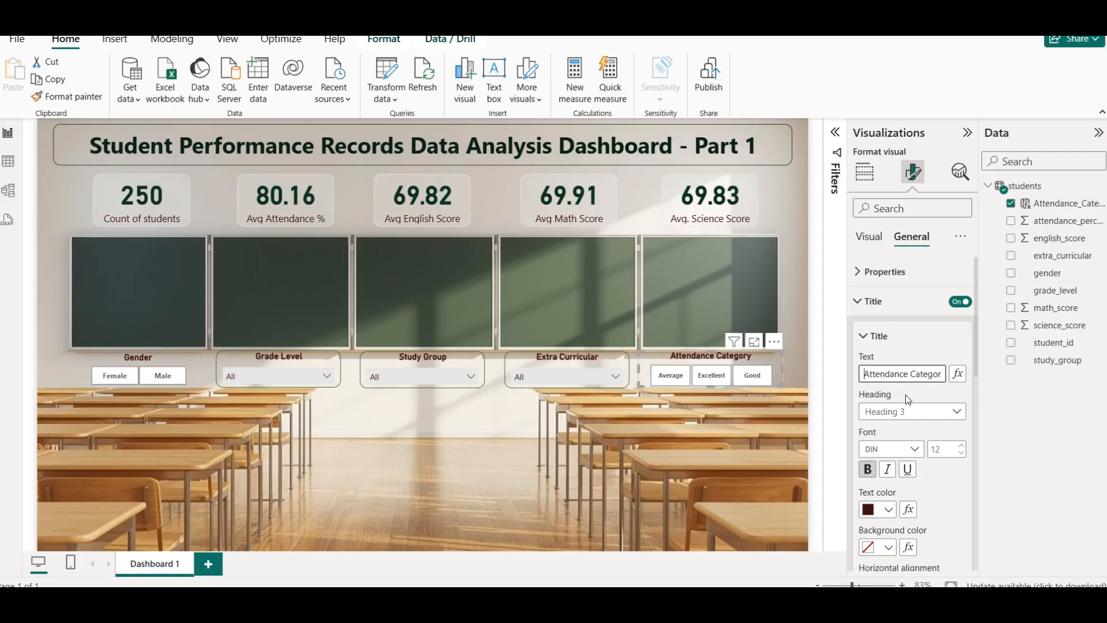
{"action": "left_click", "coordinate": [791, 363]}
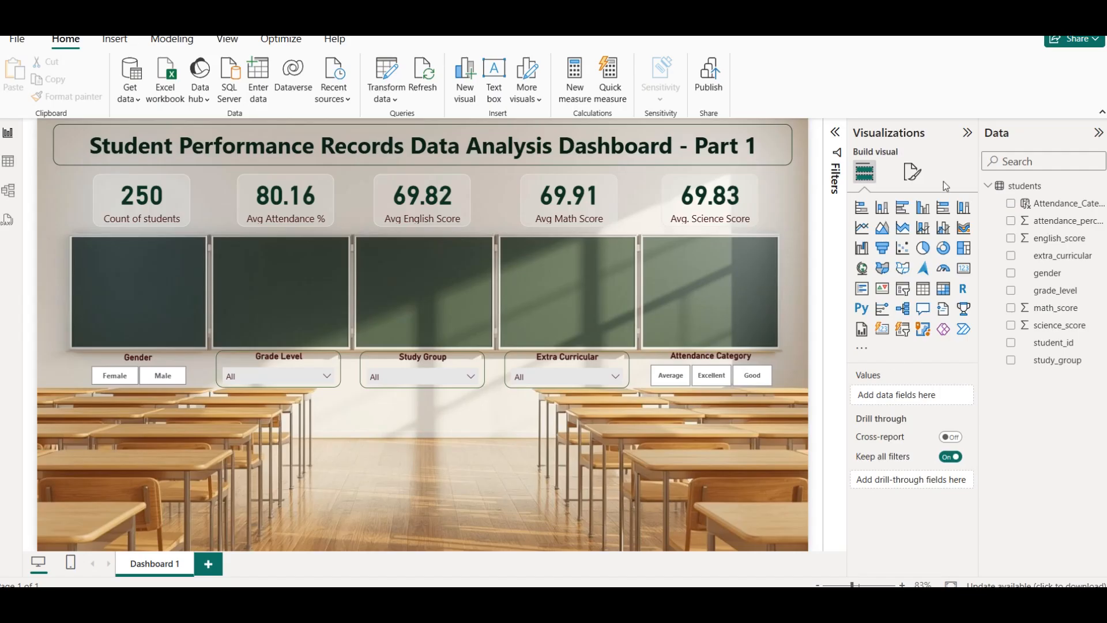
Review the DAX formula behind the Attendance_Category column and its attendance thresholds.
{"action": "left_click", "coordinate": [1067, 203]}
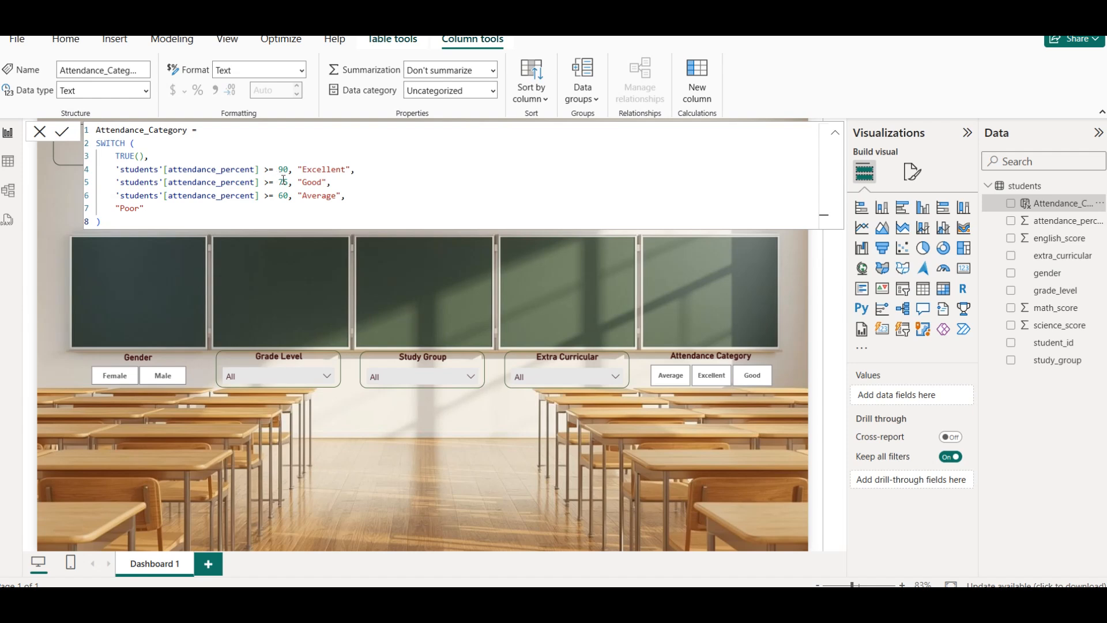
{"action": "left_click", "coordinate": [464, 413]}
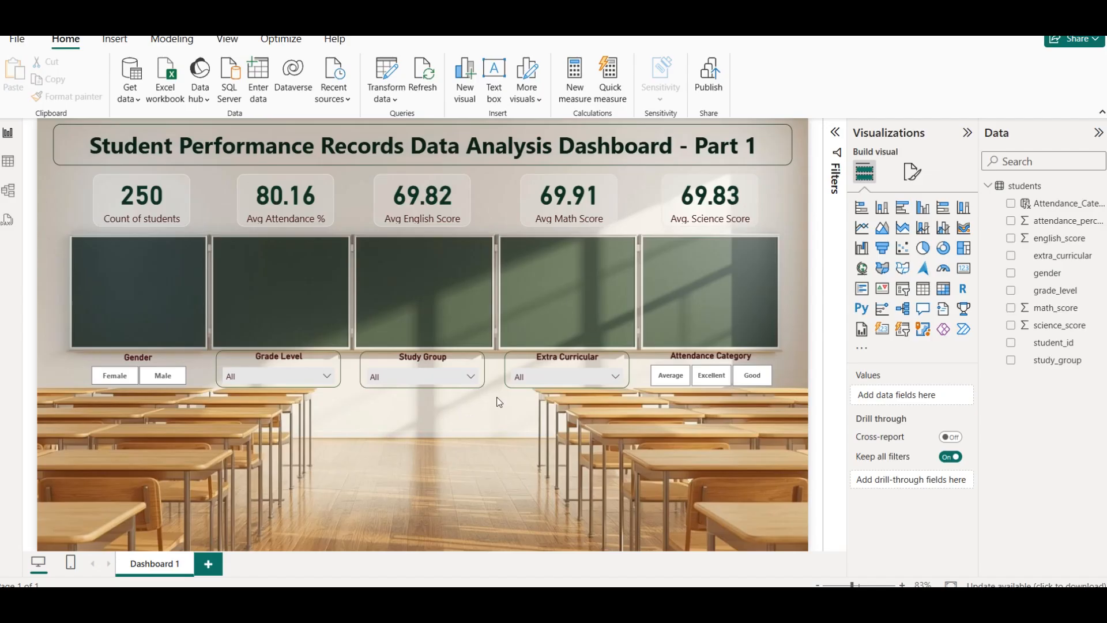
Nudge the Attendance Category slicer slightly to the left on the report page.
{"action": "left_click", "coordinate": [687, 360]}
{"action": "key", "text": "Left"}
{"action": "key", "text": "Left"}
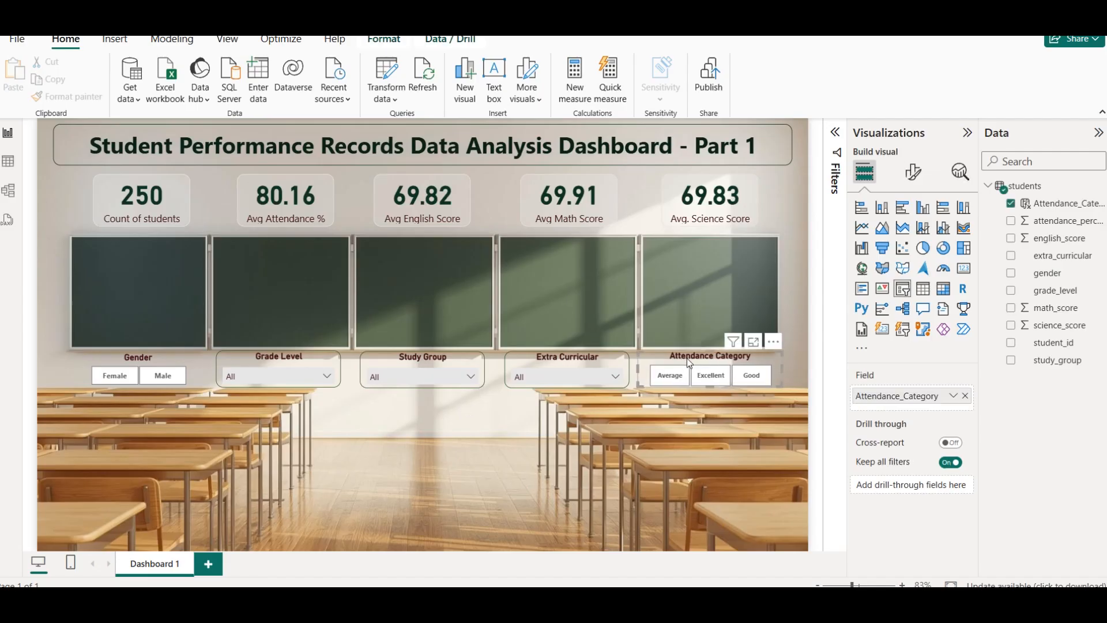
{"action": "left_click", "coordinate": [385, 486]}
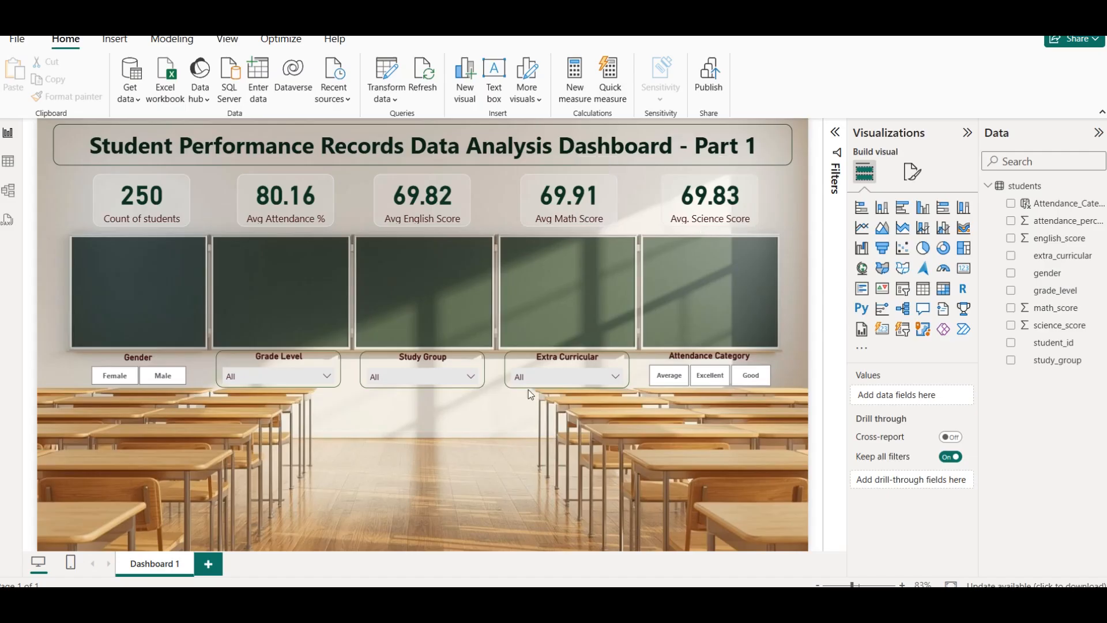
Duplicate the dashboard title text box and move the copy to the lower part of the report page.
{"action": "left_click", "coordinate": [593, 163]}
{"action": "left_click", "coordinate": [612, 167]}
{"action": "left_click", "coordinate": [678, 165]}
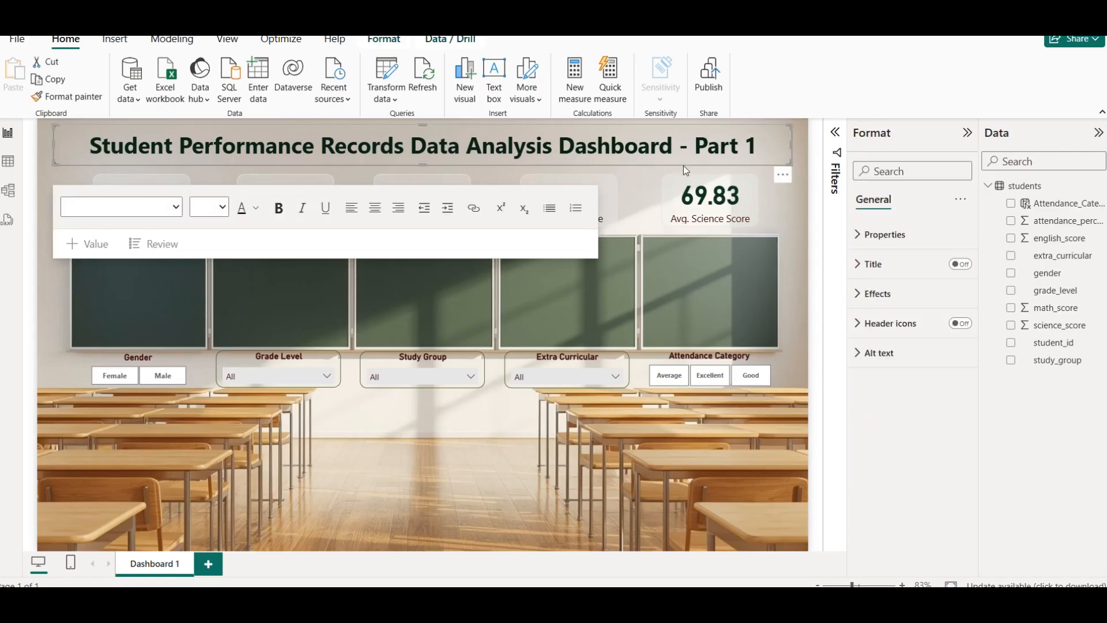
{"action": "key", "text": "ctrl+c"}
{"action": "key", "text": "ctrl+v"}
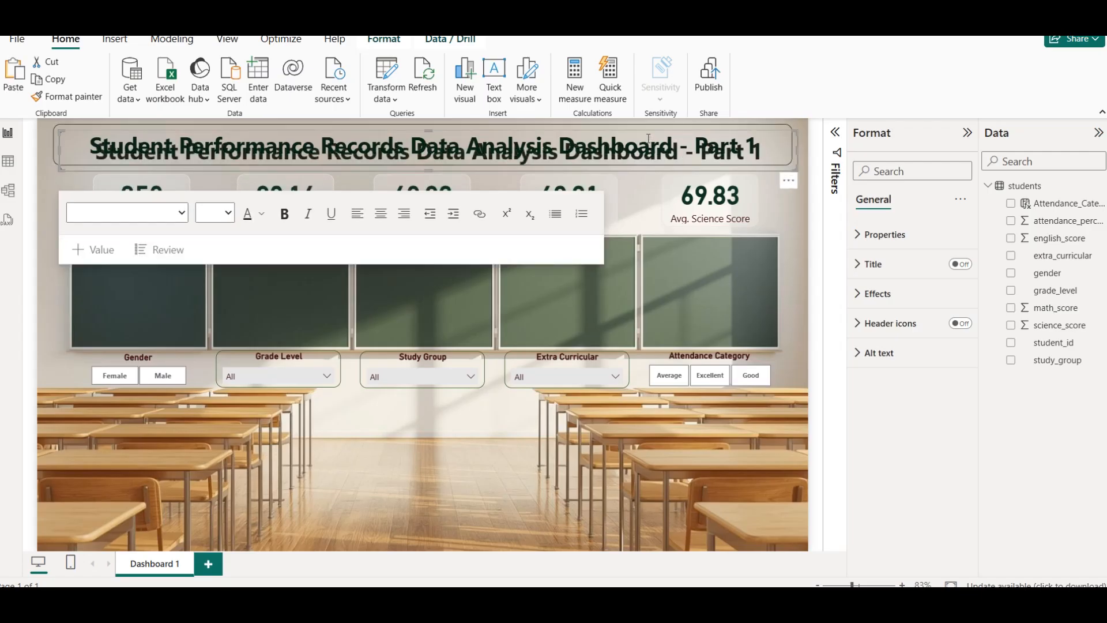
{"action": "left_click_drag", "start_coordinate": [653, 138], "coordinate": [613, 482]}
Replace the text of the copied title box with "Attendance Analysis".
{"action": "left_click", "coordinate": [348, 490]}
{"action": "key", "text": "ctrl+a"}
{"action": "type", "text": "A"}
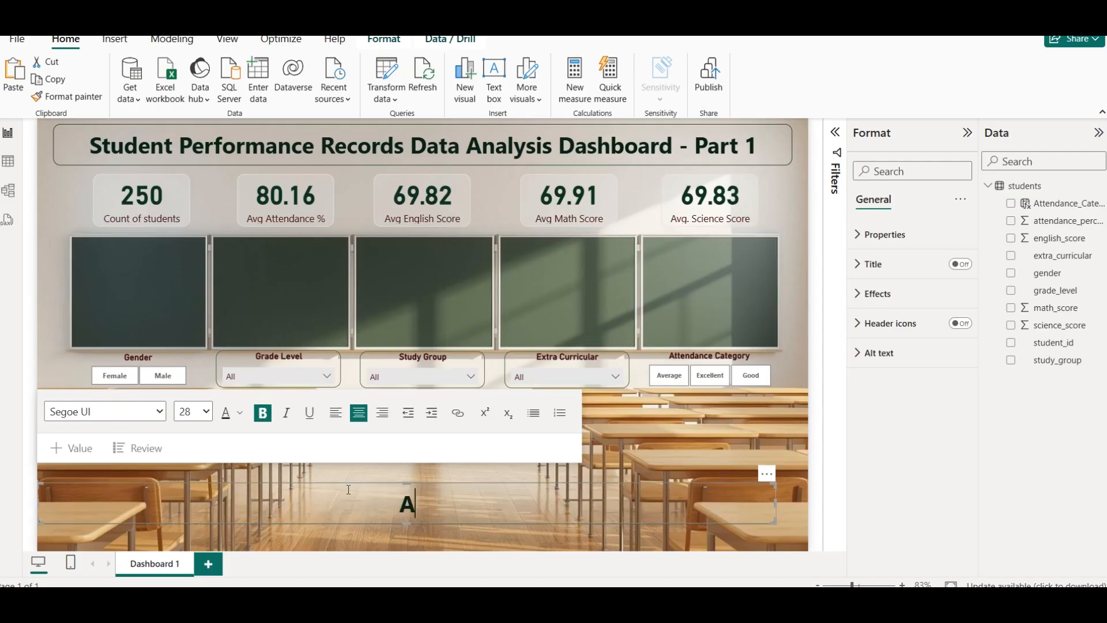
{"action": "type", "text": "ttenda"}
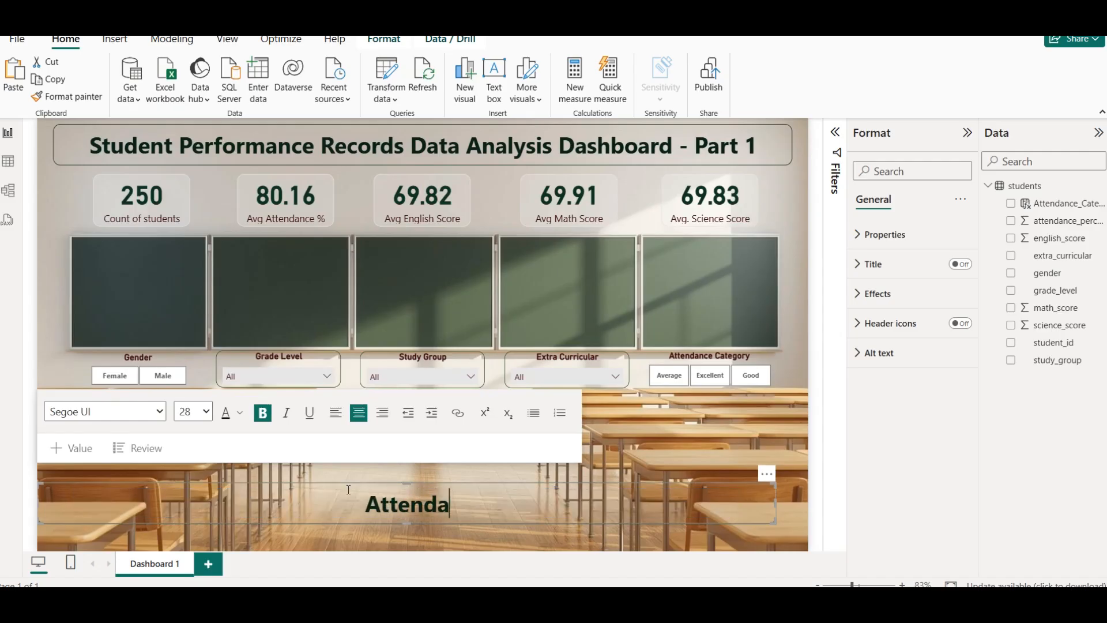
{"action": "type", "text": "nce Ana;y"}
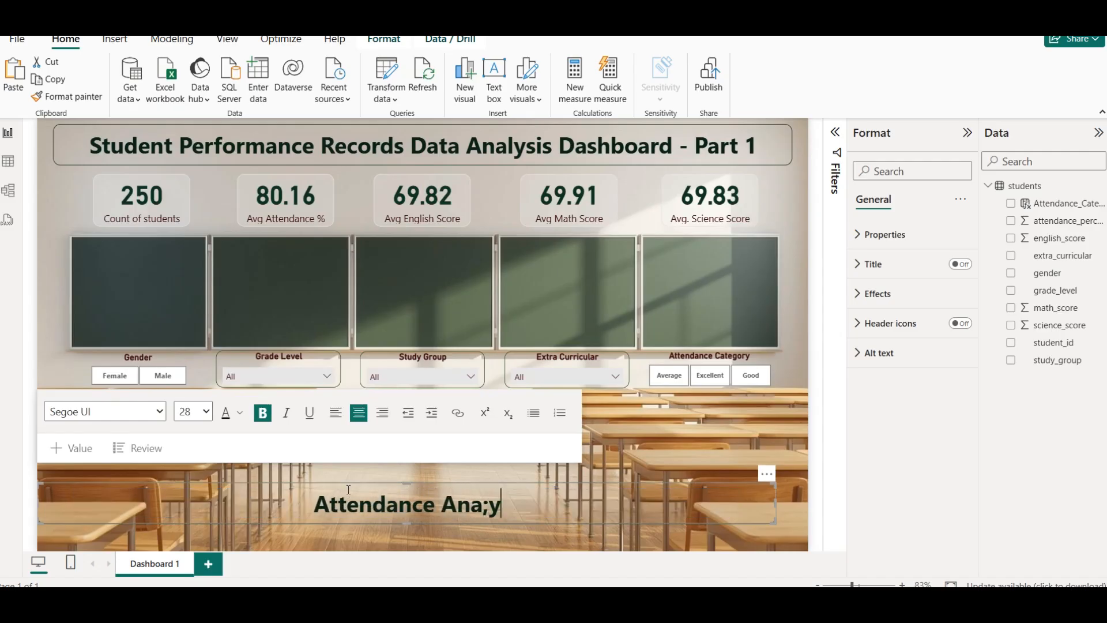
{"action": "key", "text": "BackSpace"}
{"action": "key", "text": "BackSpace"}
{"action": "type", "text": "lysis"}
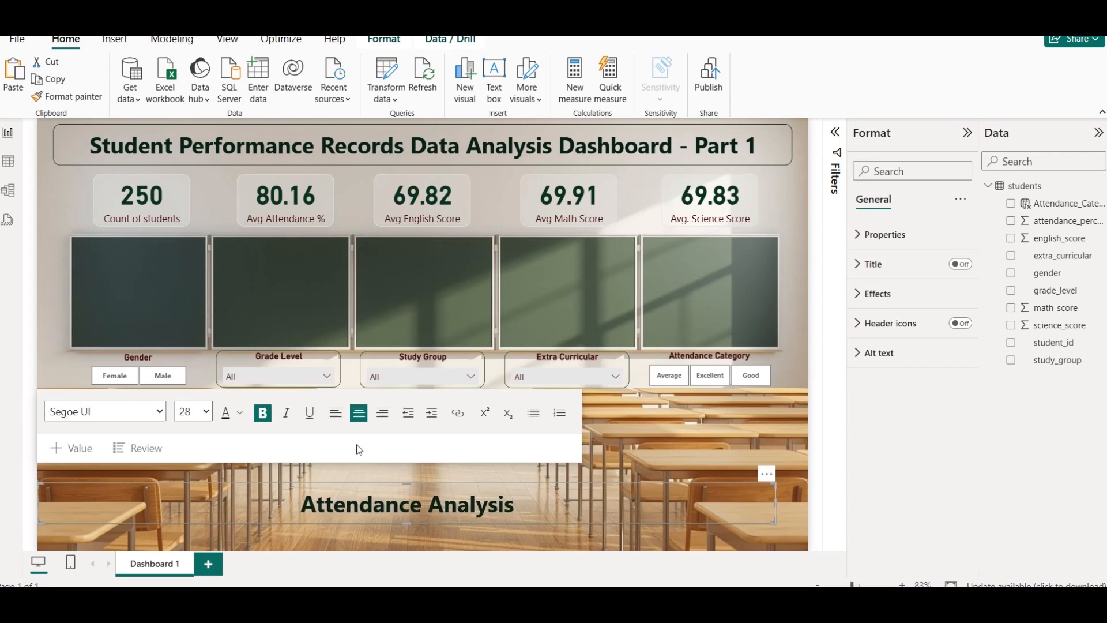
Narrow the Attendance Analysis text box and set its font size to 20.
{"action": "left_click_drag", "start_coordinate": [38, 503], "coordinate": [448, 512]}
{"action": "key", "text": "ctrl+a"}
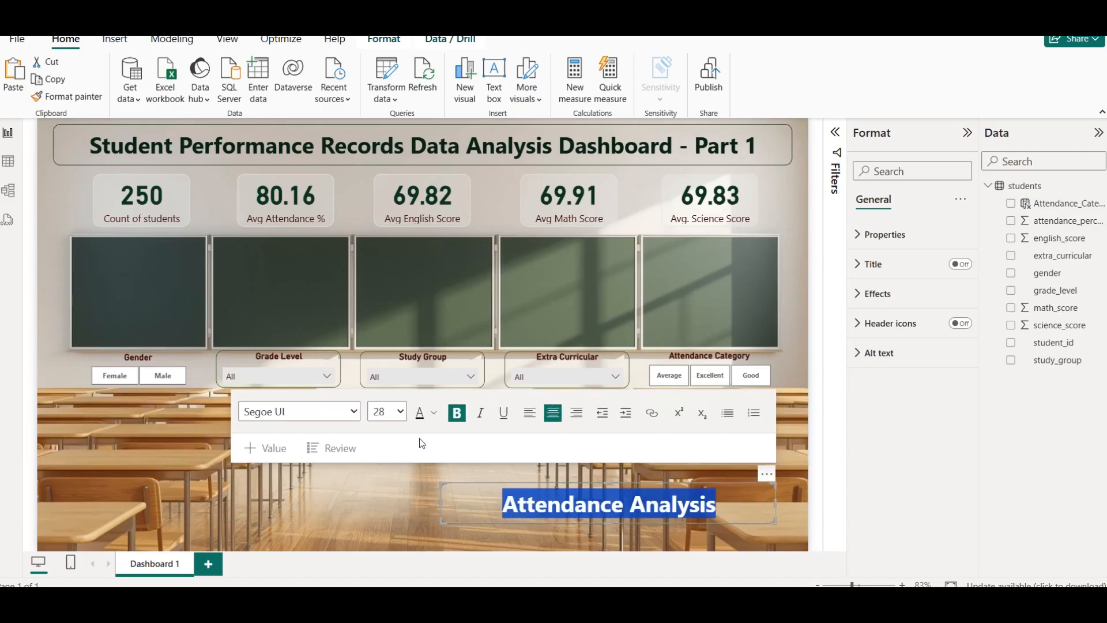
{"action": "left_click", "coordinate": [382, 413]}
{"action": "left_click", "coordinate": [379, 191]}
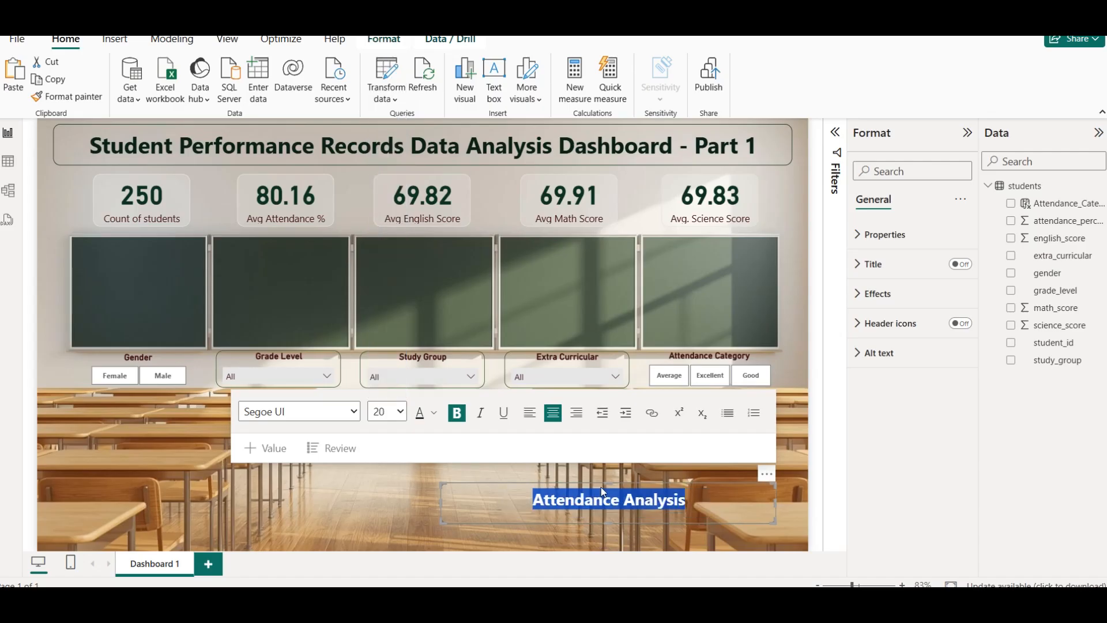
{"action": "left_click", "coordinate": [535, 470]}
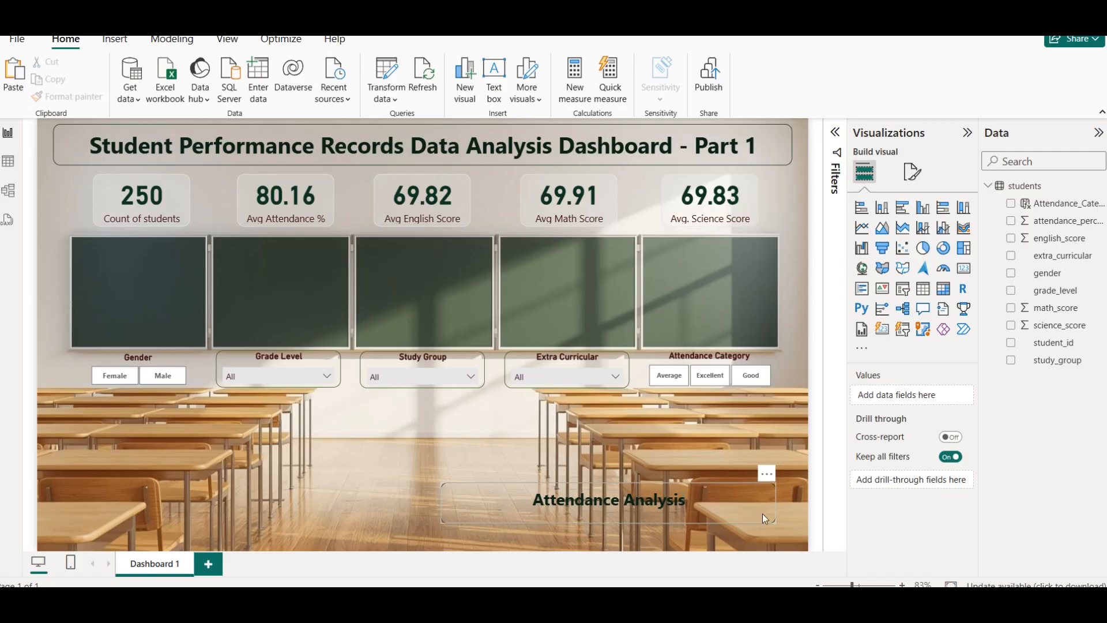
Narrow the Attendance Analysis text box further and centre it on the page just below the slicer row.
{"action": "left_click_drag", "start_coordinate": [661, 485], "coordinate": [457, 400]}
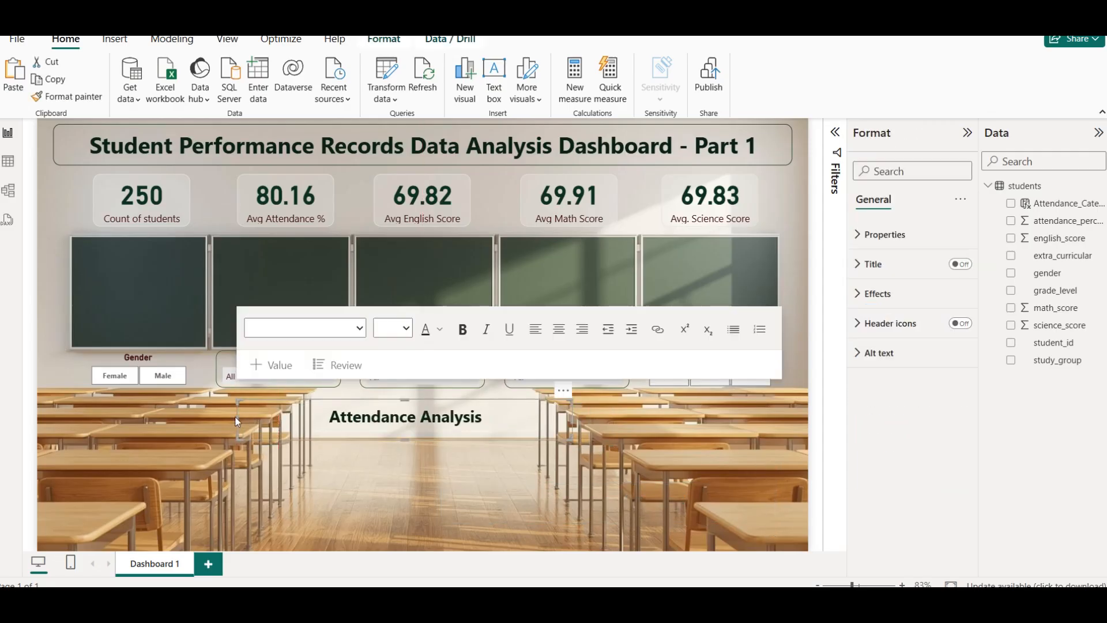
{"action": "left_click_drag", "start_coordinate": [243, 421], "coordinate": [361, 421]}
{"action": "left_click_drag", "start_coordinate": [451, 406], "coordinate": [406, 398]}
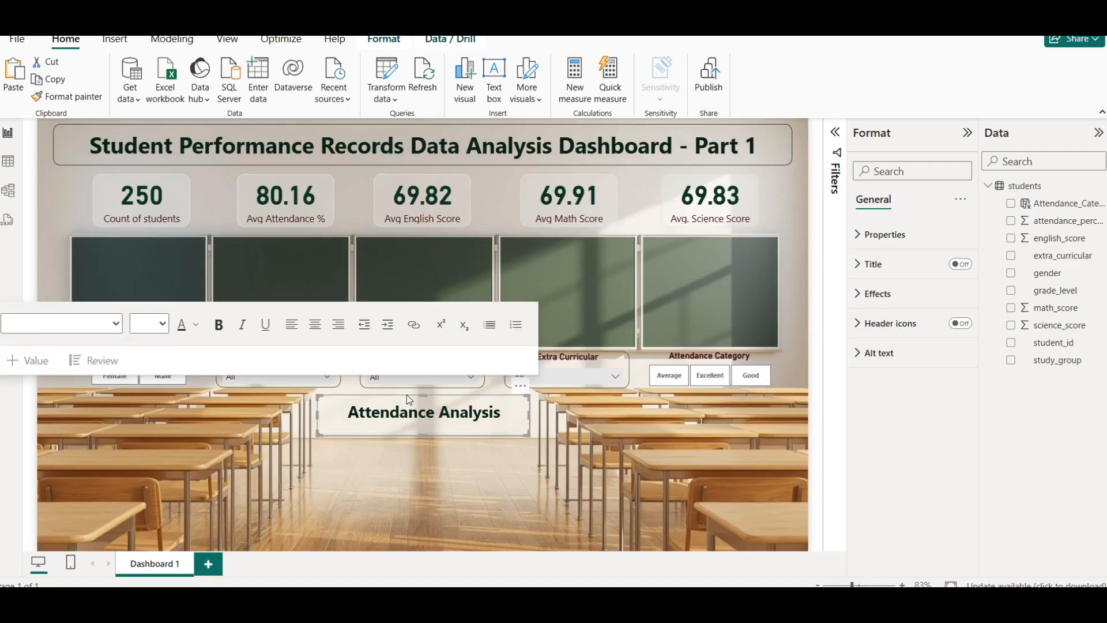
{"action": "left_click", "coordinate": [427, 438]}
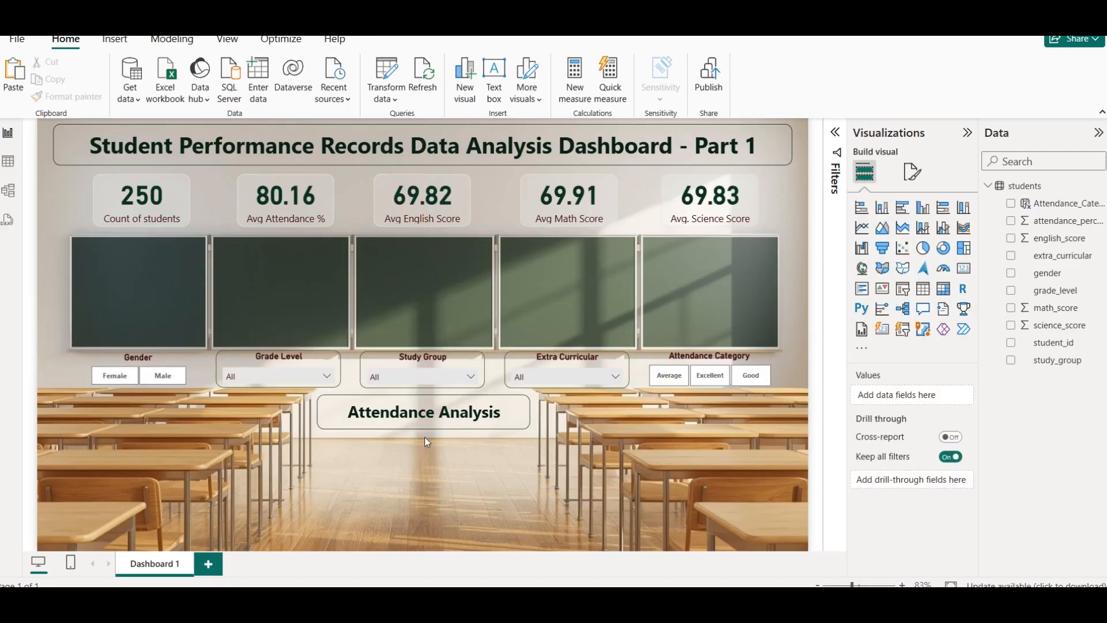
{"action": "left_click", "coordinate": [447, 398]}
{"action": "left_click_drag", "start_coordinate": [447, 398], "coordinate": [447, 404]}
{"action": "left_click", "coordinate": [463, 480]}
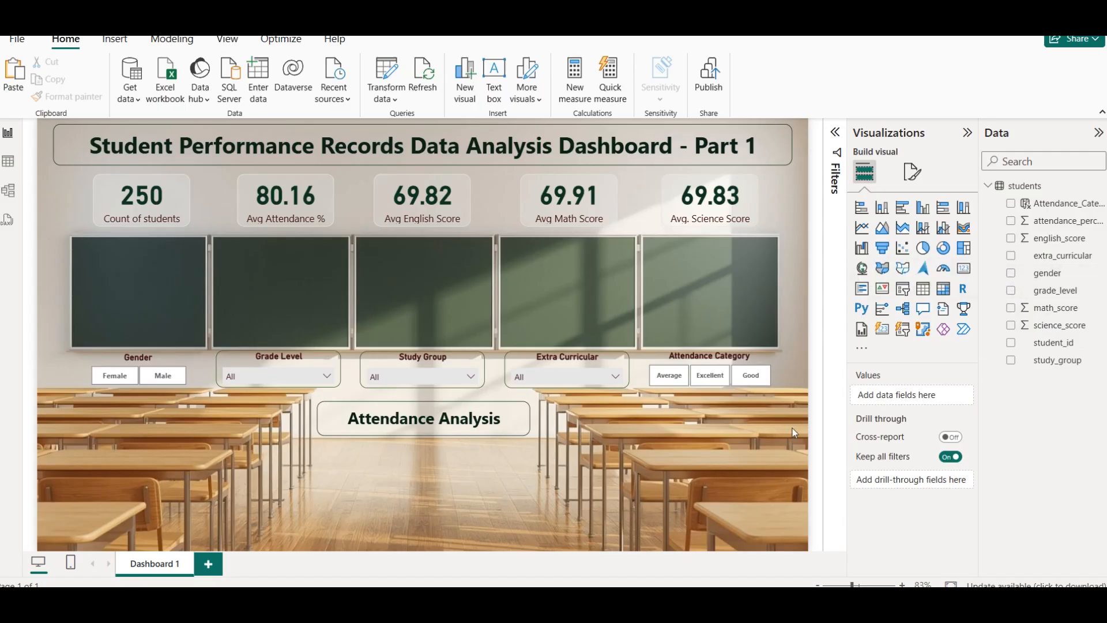
Add a donut chart on the first blackboard panel above the Gender slicer, with gender as its legend.
{"action": "left_click", "coordinate": [940, 256]}
{"action": "left_click_drag", "start_coordinate": [148, 318], "coordinate": [142, 306]}
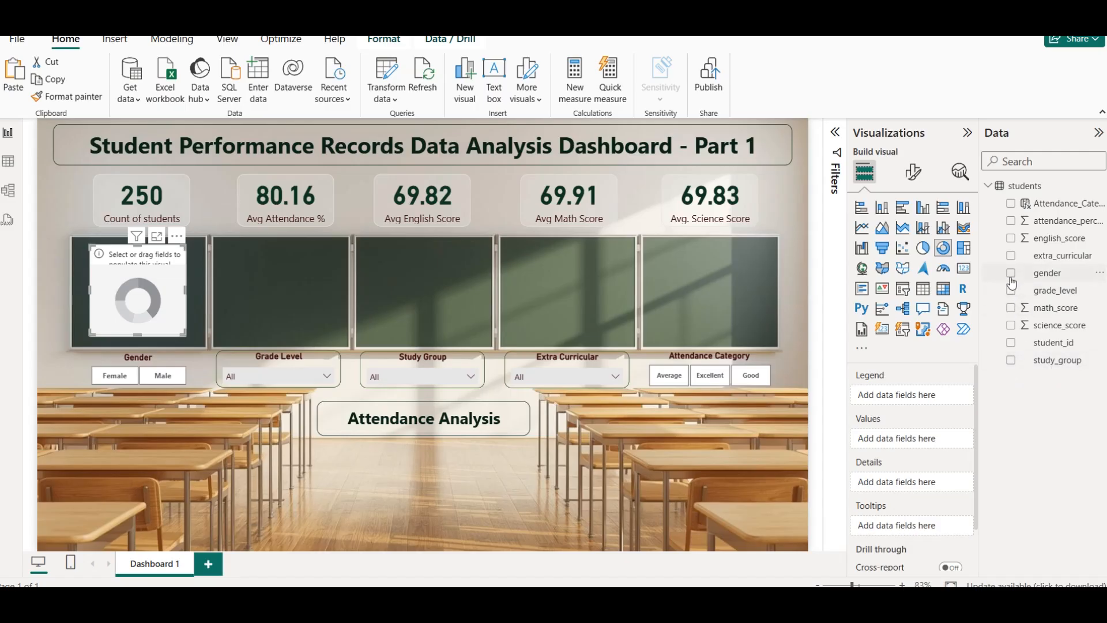
{"action": "left_click_drag", "start_coordinate": [1059, 277], "coordinate": [920, 402]}
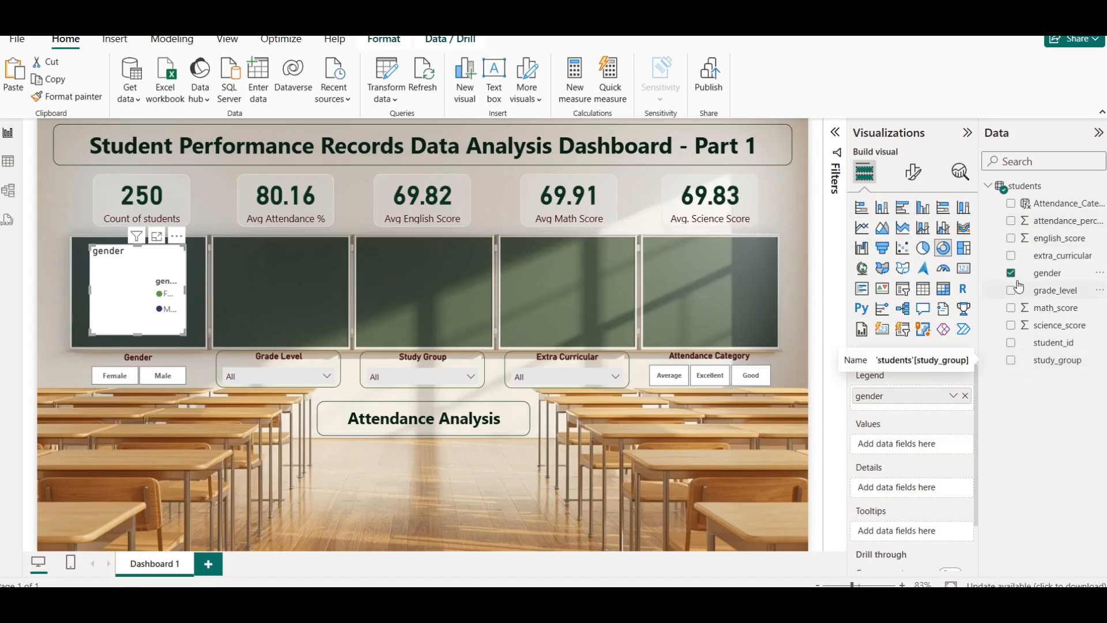
Create the measure Avg Attendance % = AVERAGE(students[attendance_percent]) in the students table.
{"action": "right_click", "coordinate": [1031, 188]}
{"action": "left_click", "coordinate": [984, 214]}
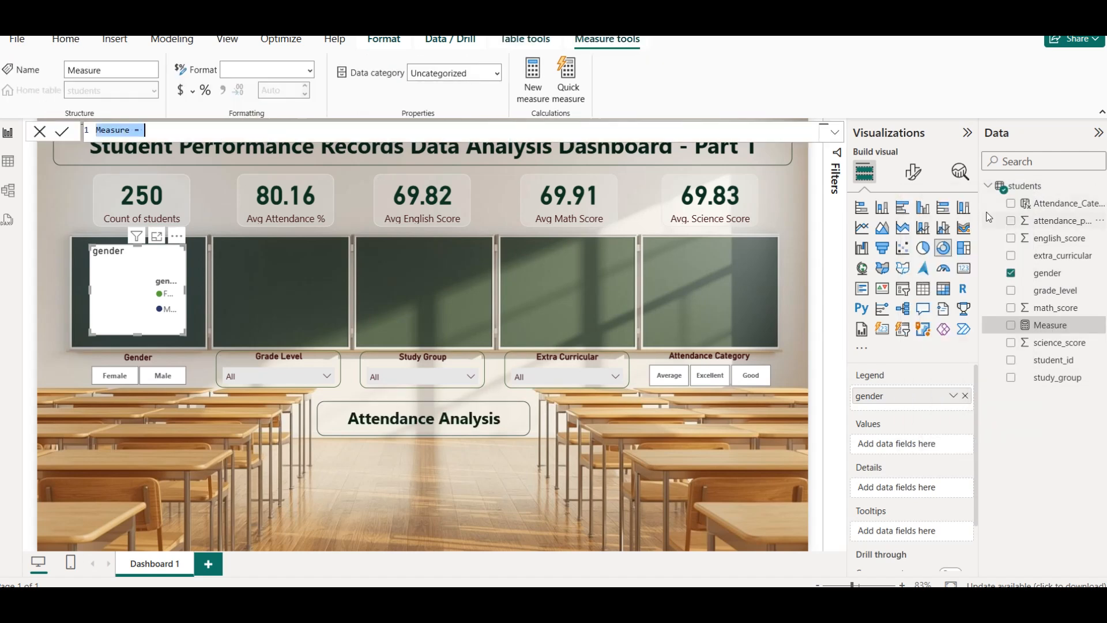
{"action": "type", "text": "Avg Attn"}
{"action": "key", "text": "BackSpace"}
{"action": "type", "text": "enca"}
{"action": "key", "text": "BackSpace"}
{"action": "key", "text": "BackSpace"}
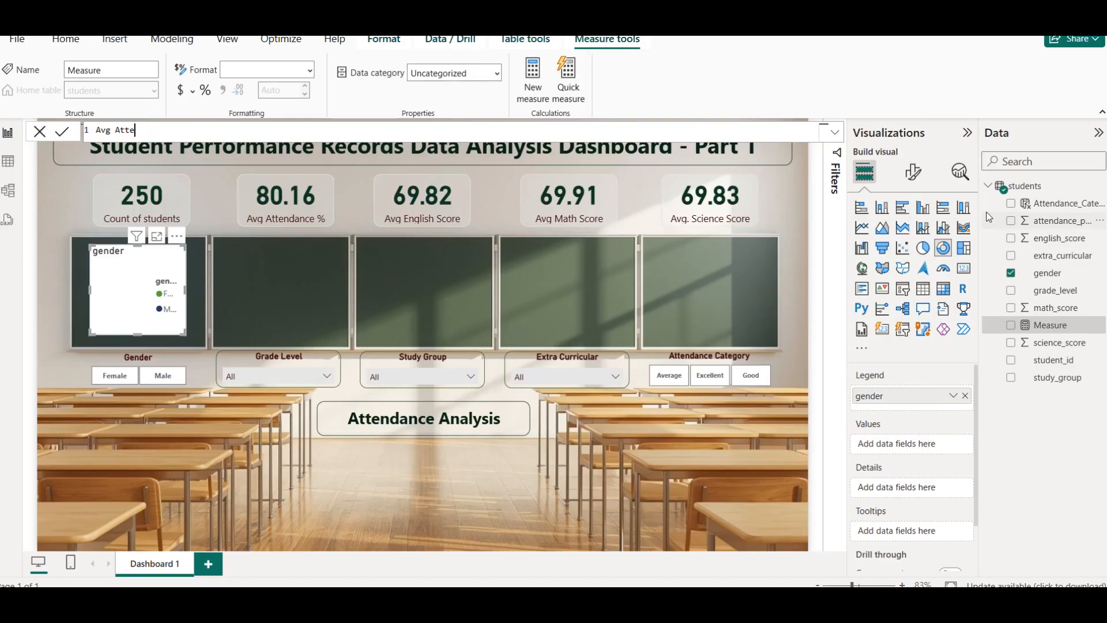
{"action": "type", "text": "dance % = AVERAGE("}
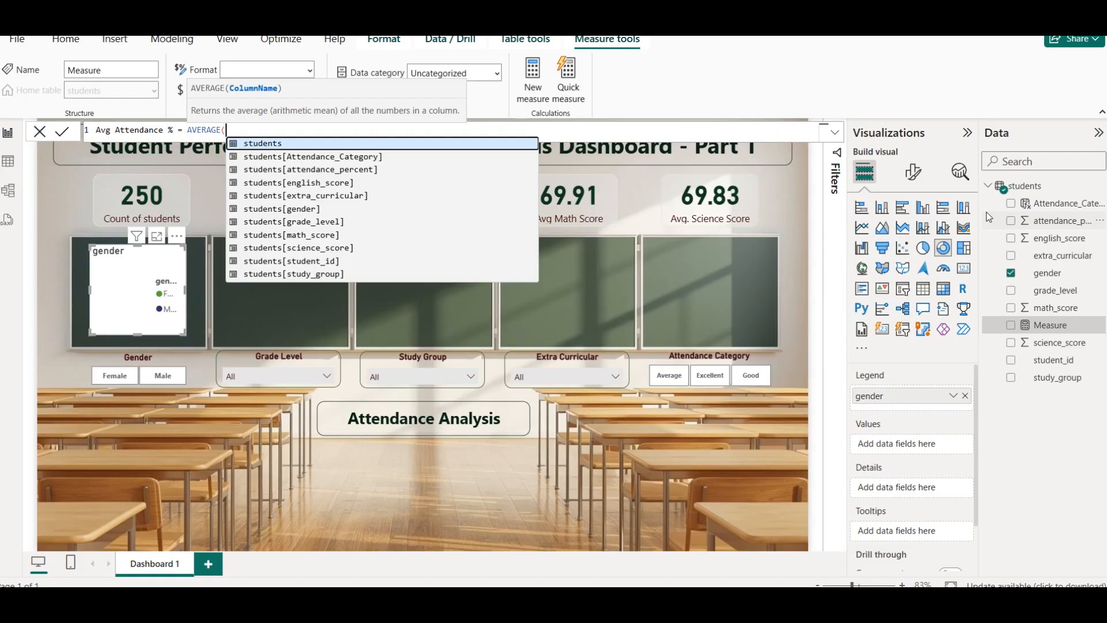
{"action": "key", "text": "Down"}
{"action": "key", "text": "Down"}
{"action": "key", "text": "Tab"}
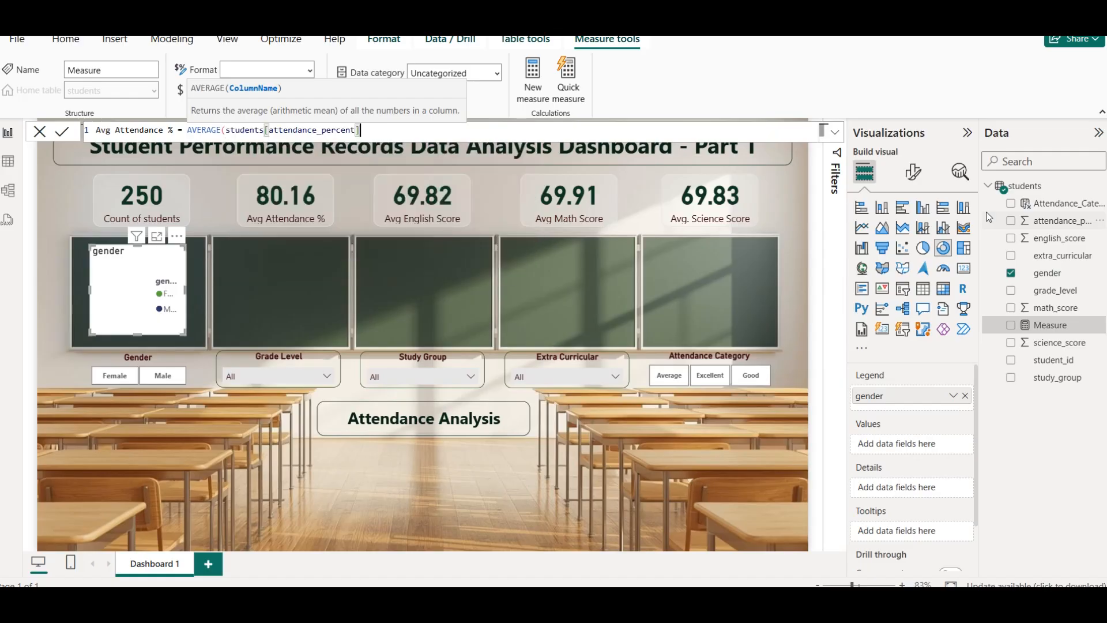
{"action": "type", "text": ")"}
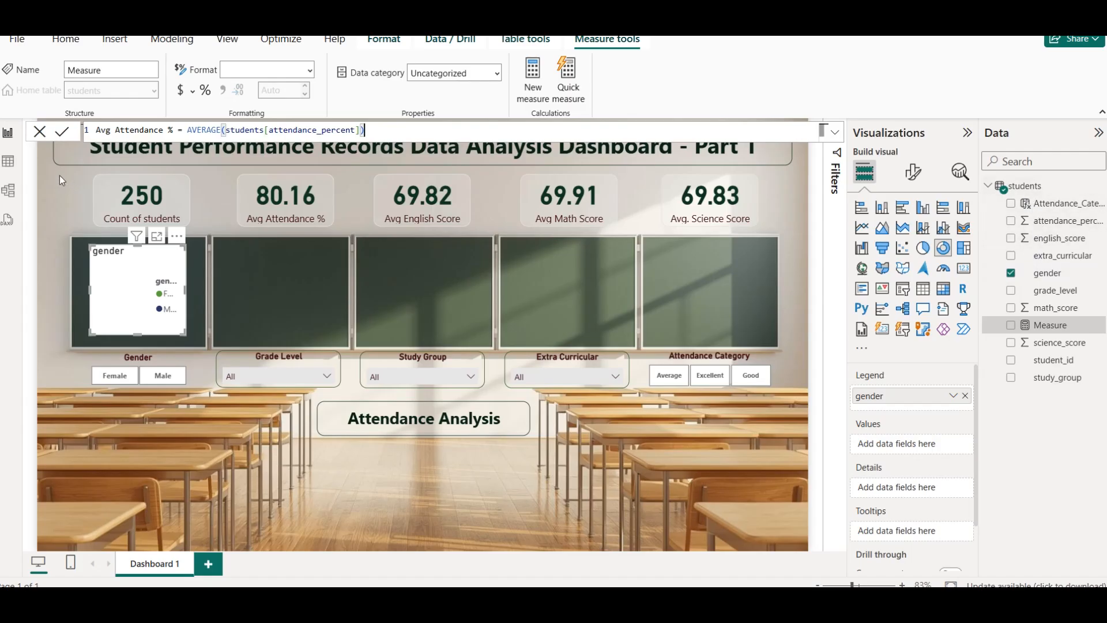
{"action": "left_click", "coordinate": [62, 134]}
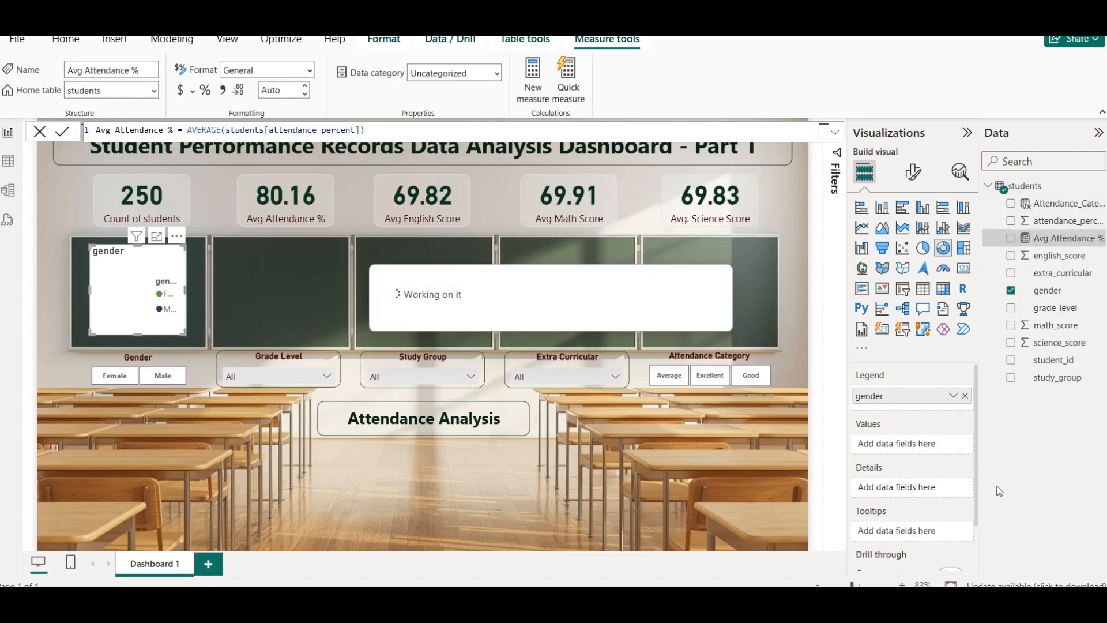
Use Avg Attendance % as the donut chart's values and widen the chart to fit the first blackboard panel.
{"action": "left_click_drag", "start_coordinate": [1055, 238], "coordinate": [917, 450]}
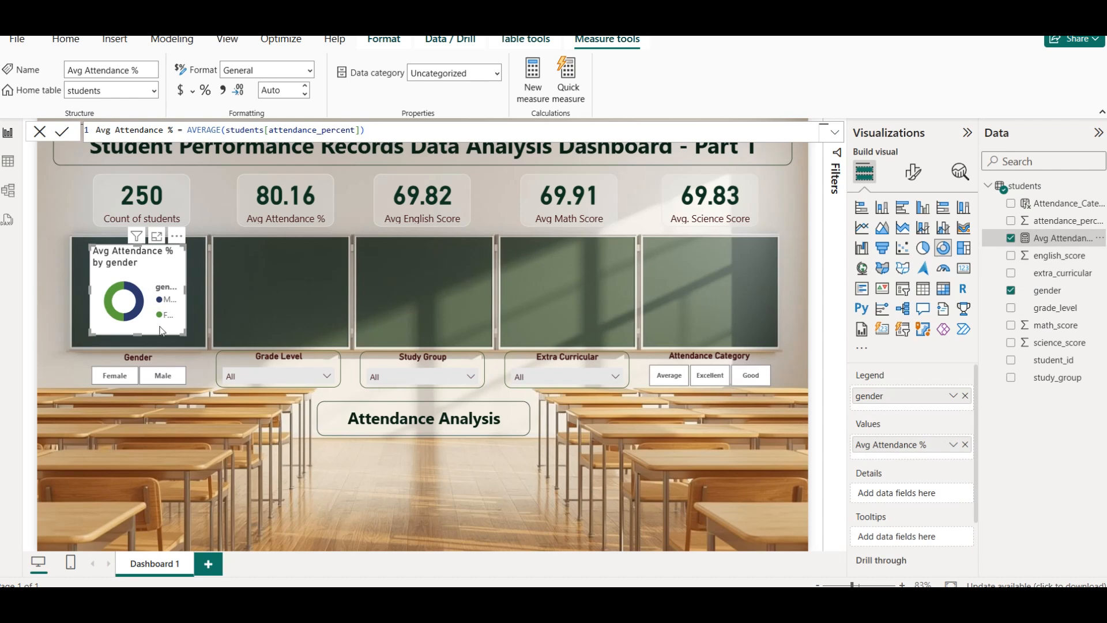
{"action": "mouse_move", "coordinate": [186, 287]}
{"action": "left_mouse_down"}
{"action": "mouse_move", "coordinate": [203, 287]}
{"action": "mouse_move", "coordinate": [176, 273]}
{"action": "mouse_move", "coordinate": [181, 300]}
{"action": "left_mouse_up"}
{"action": "key", "text": "Right"}
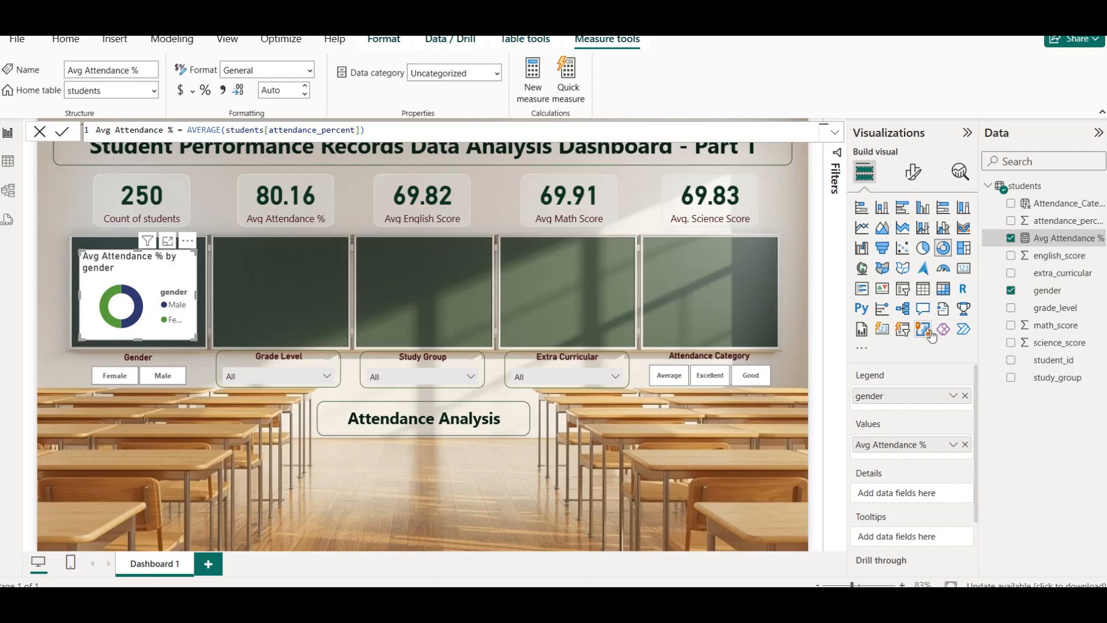
Format the donut chart's title with font size 12, the darkest red theme shade and bold.
{"action": "left_click", "coordinate": [915, 176]}
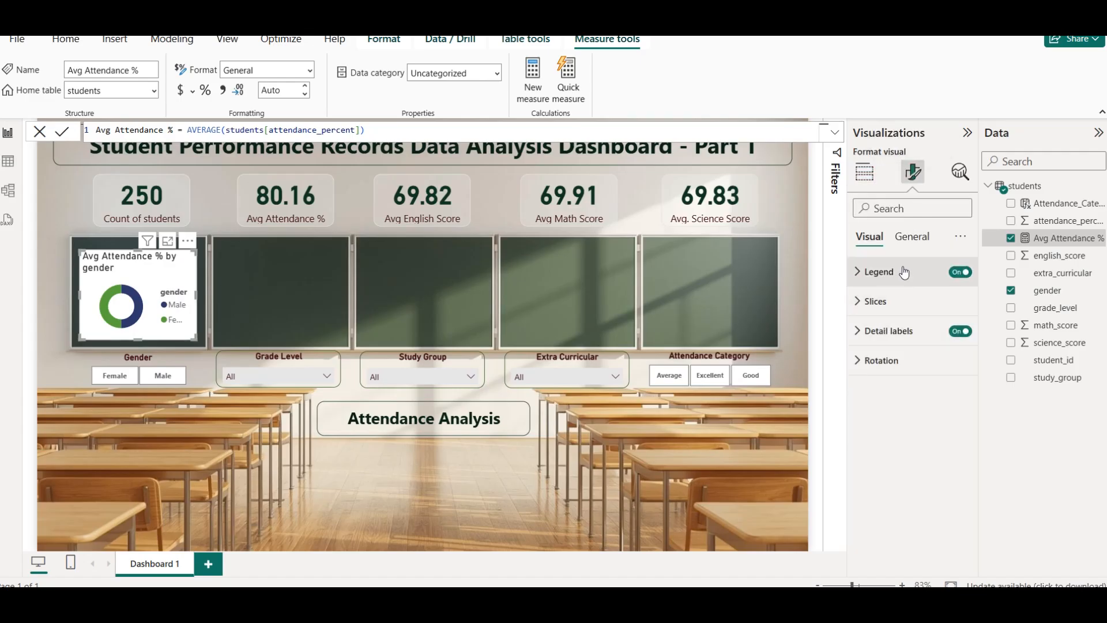
{"action": "left_click", "coordinate": [917, 238]}
{"action": "left_click", "coordinate": [897, 302]}
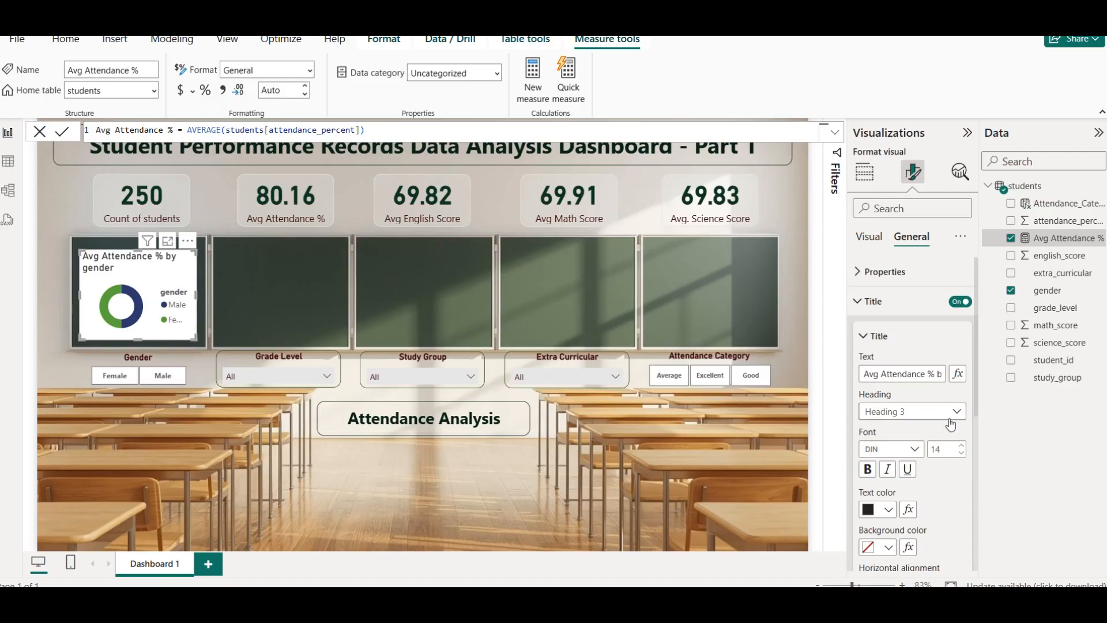
{"action": "left_click", "coordinate": [963, 454]}
{"action": "left_click", "coordinate": [963, 454]}
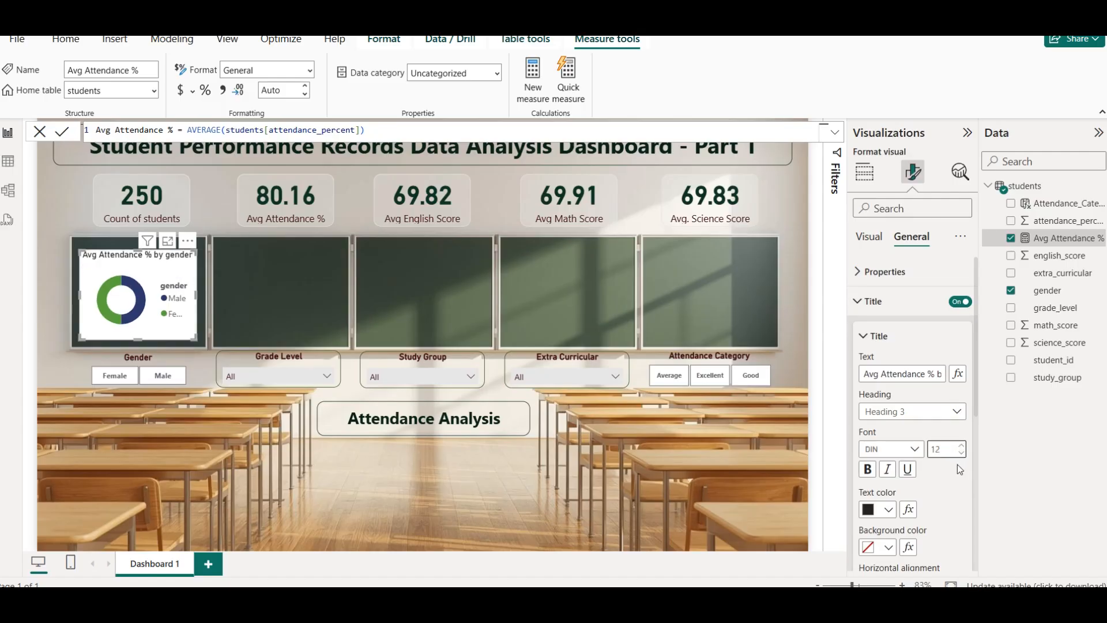
{"action": "left_click", "coordinate": [868, 508]}
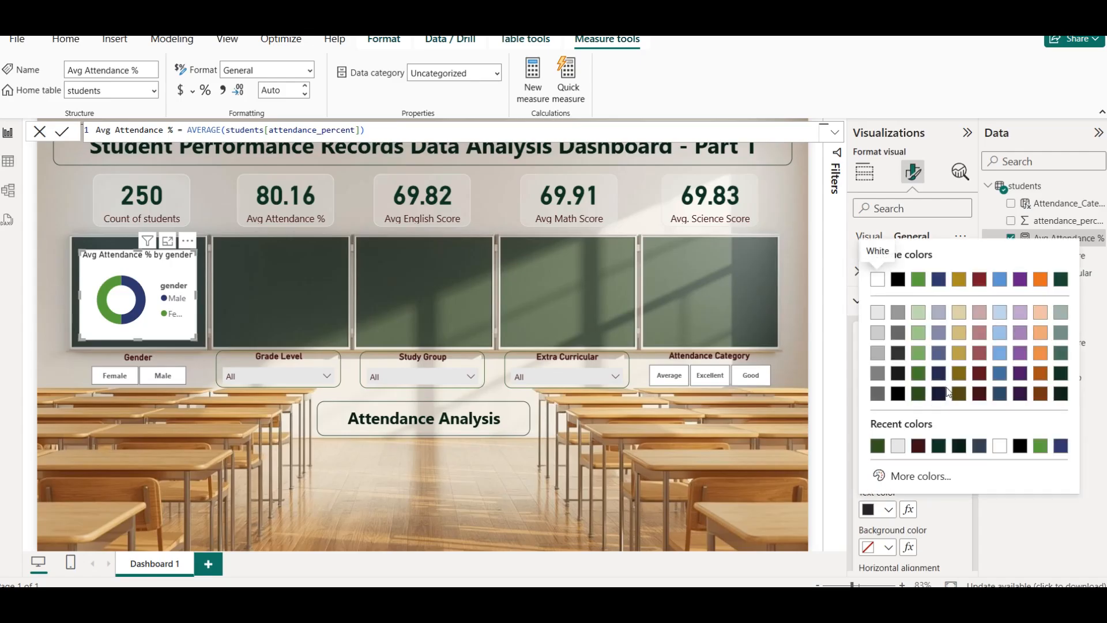
{"action": "left_click", "coordinate": [979, 394]}
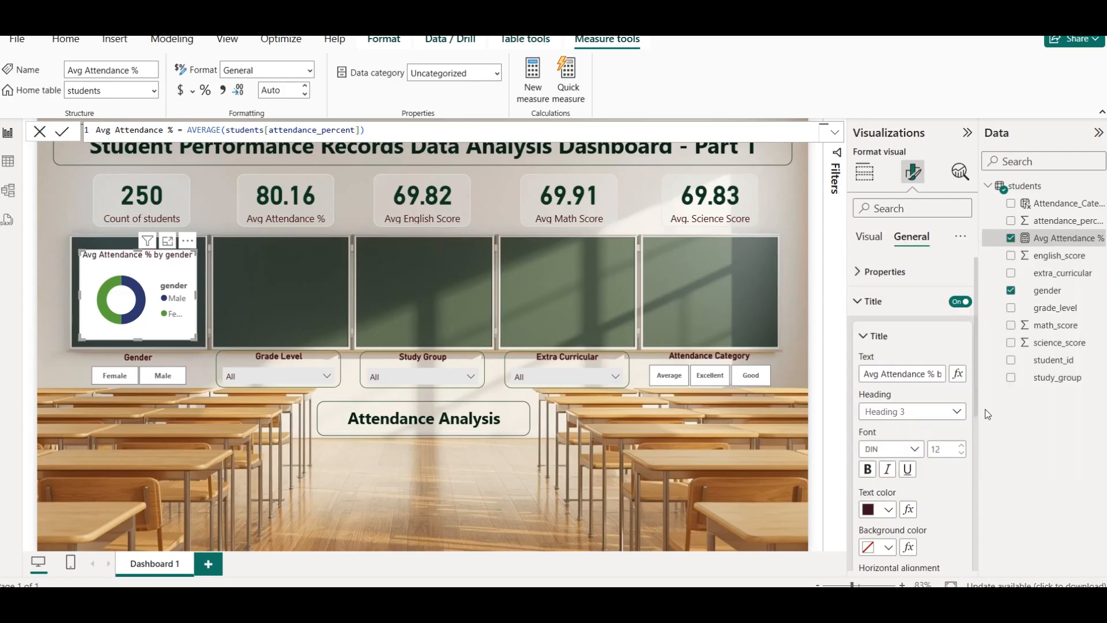
{"action": "left_click", "coordinate": [868, 469]}
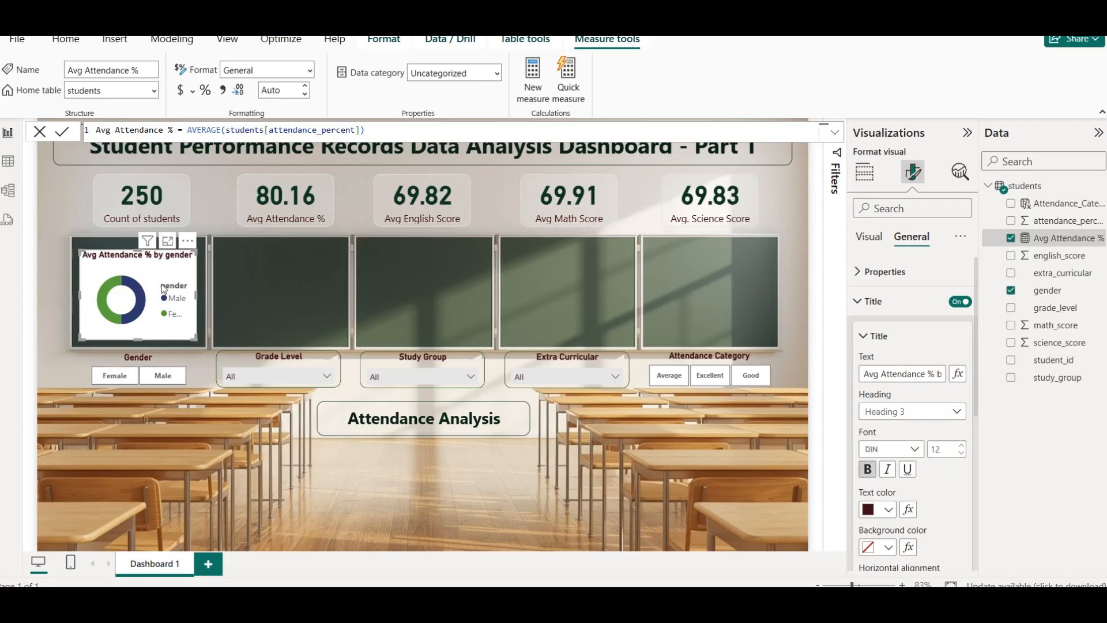
{"action": "mouse_move", "coordinate": [141, 296]}
{"action": "scroll", "coordinate": [938, 459], "scroll_direction": "down", "scroll_amount": 5}
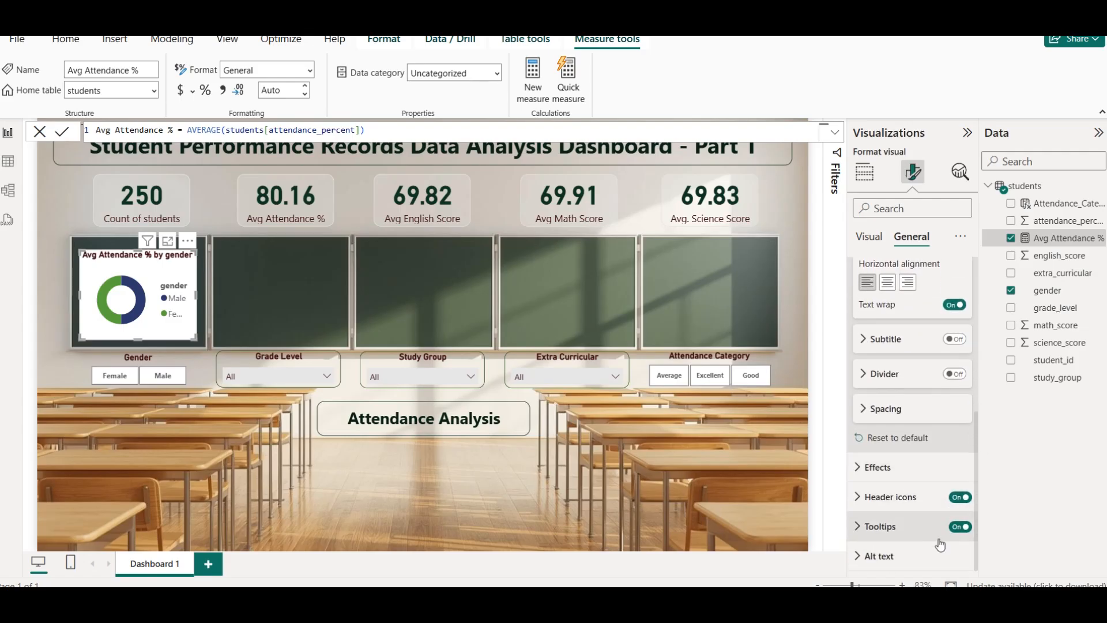
{"action": "scroll", "coordinate": [920, 494], "scroll_direction": "up", "scroll_amount": 5}
{"action": "left_click", "coordinate": [879, 240]}
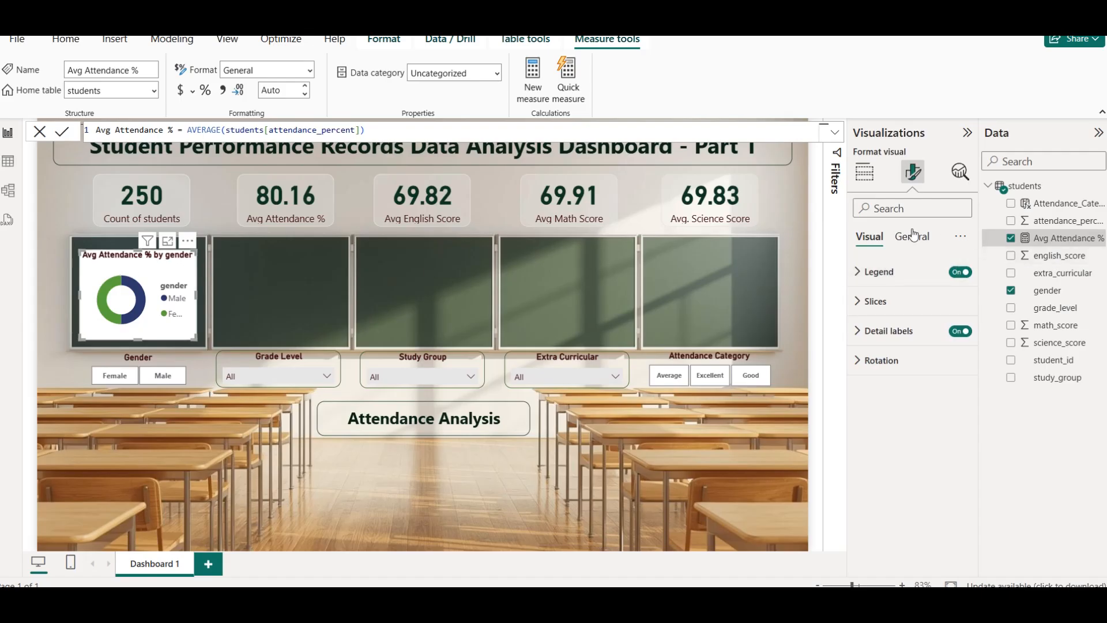
{"action": "left_click", "coordinate": [911, 250]}
{"action": "scroll", "coordinate": [898, 430], "scroll_direction": "down", "scroll_amount": 6}
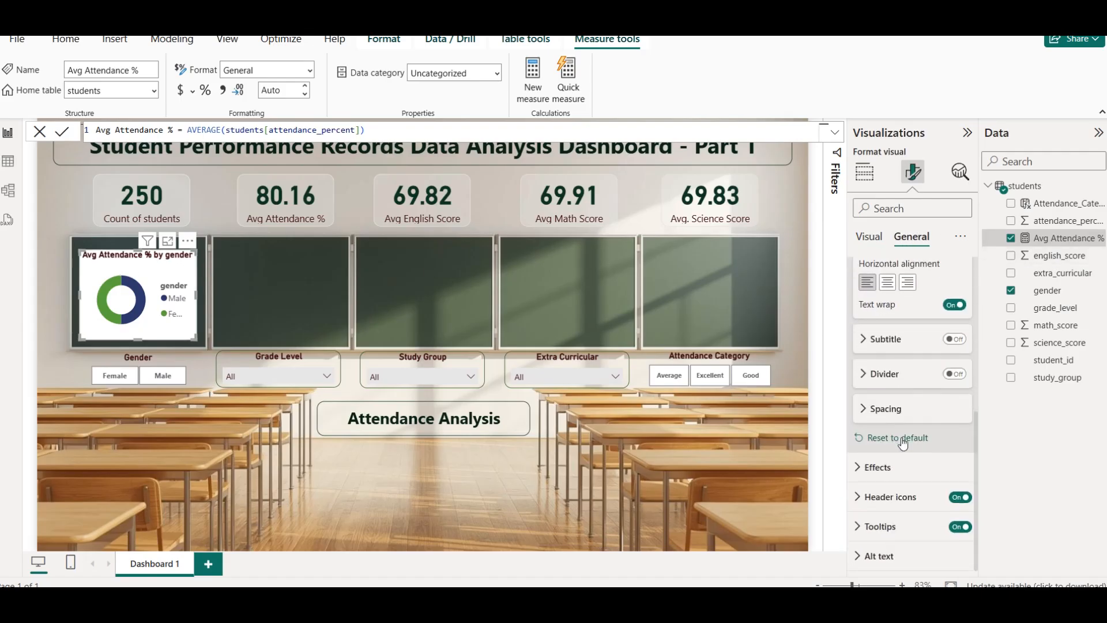
{"action": "scroll", "coordinate": [898, 413], "scroll_direction": "up", "scroll_amount": 6}
{"action": "left_click", "coordinate": [875, 301]}
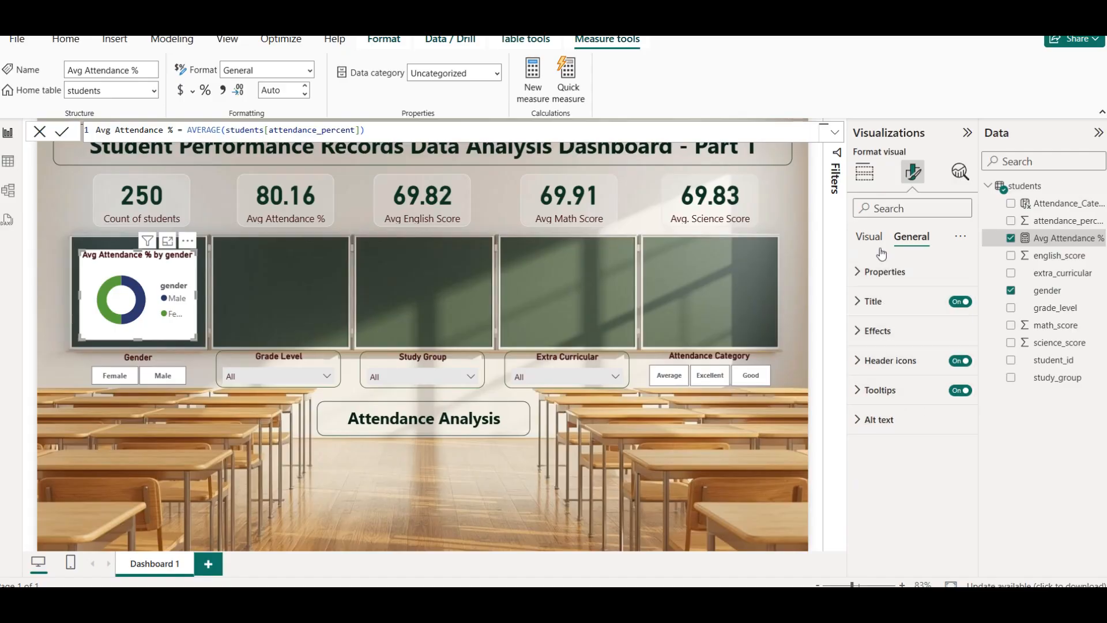
Try the Inside position for the donut chart's detail labels and return it to Outside.
{"action": "left_click", "coordinate": [870, 238]}
{"action": "left_click", "coordinate": [922, 332]}
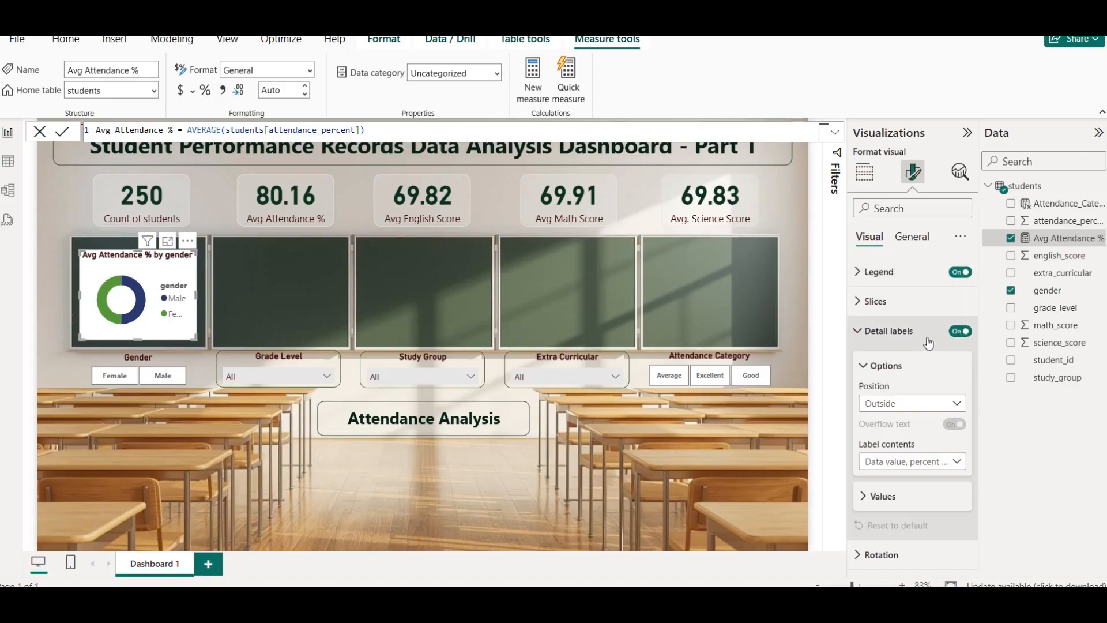
{"action": "left_click", "coordinate": [938, 404]}
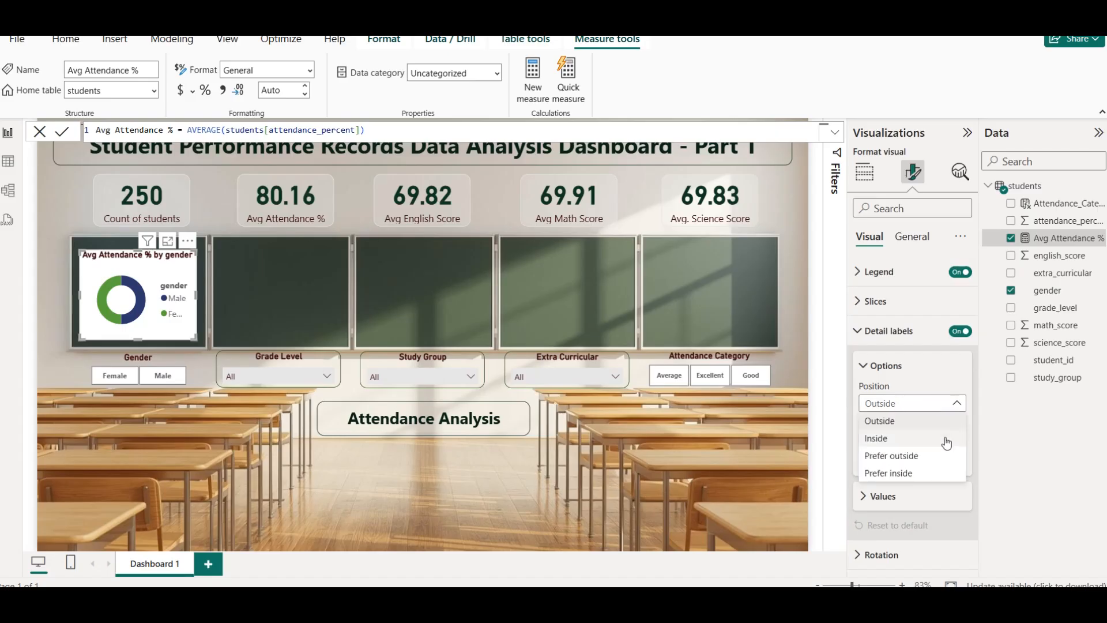
{"action": "left_click", "coordinate": [918, 438]}
{"action": "left_click", "coordinate": [928, 403]}
{"action": "left_click", "coordinate": [923, 420]}
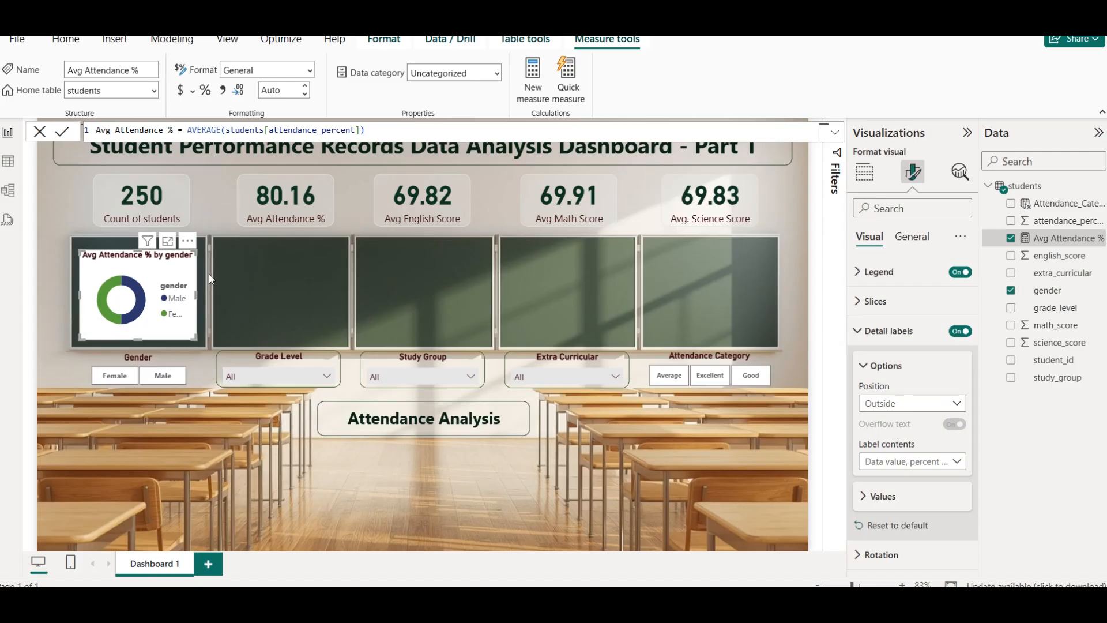
Check the donut chart enlarged in focus mode and set its detail label contents to Data value.
{"action": "left_click", "coordinate": [167, 243]}
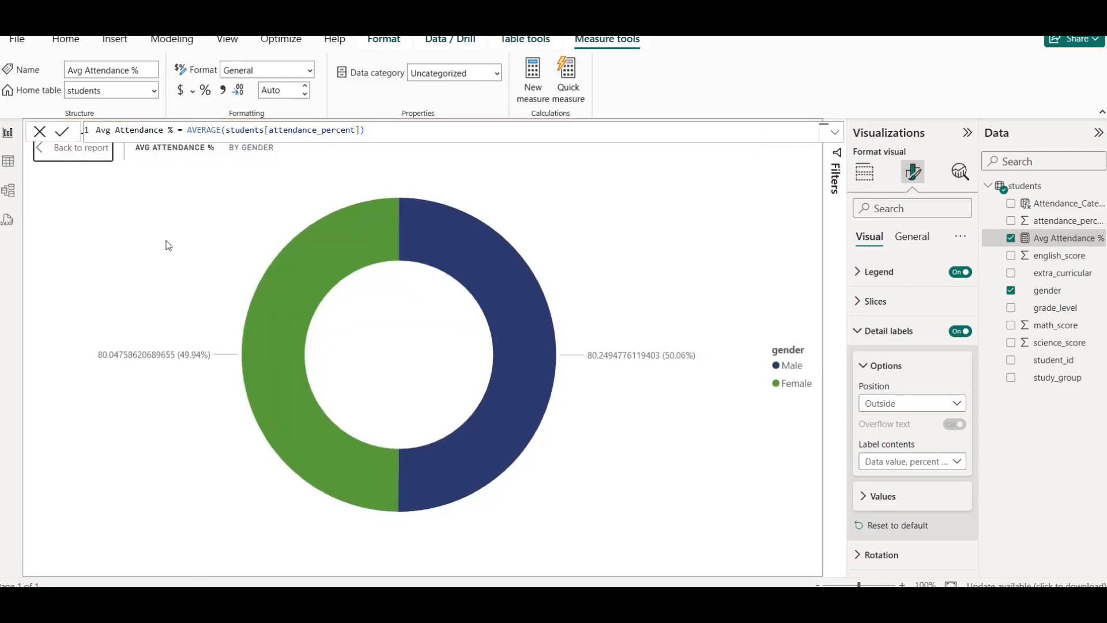
{"action": "left_click", "coordinate": [85, 153]}
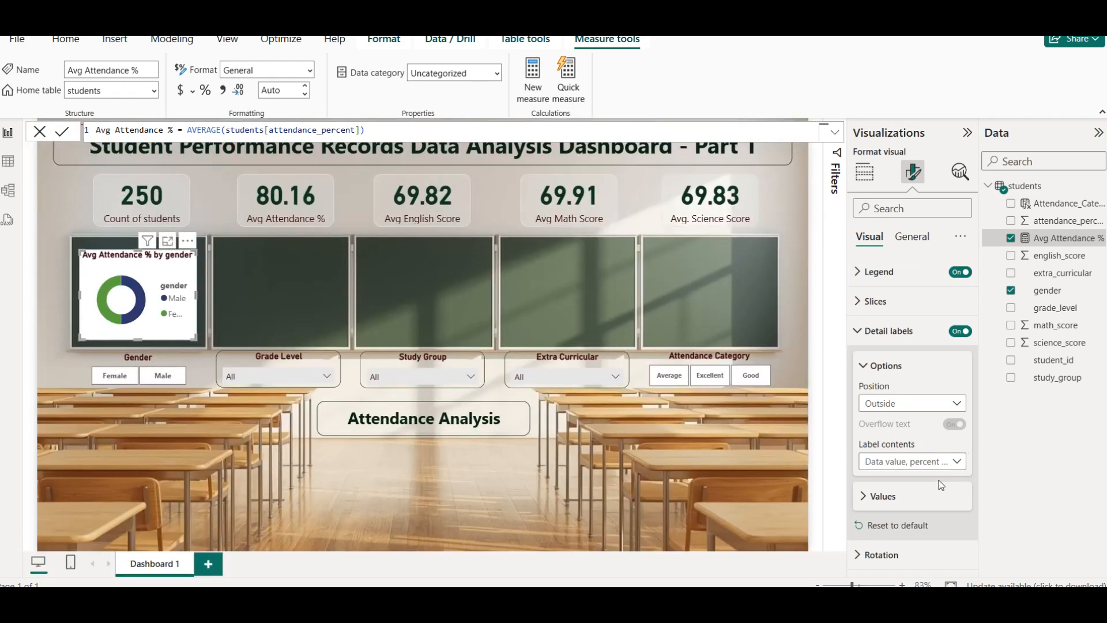
{"action": "left_click", "coordinate": [936, 462]}
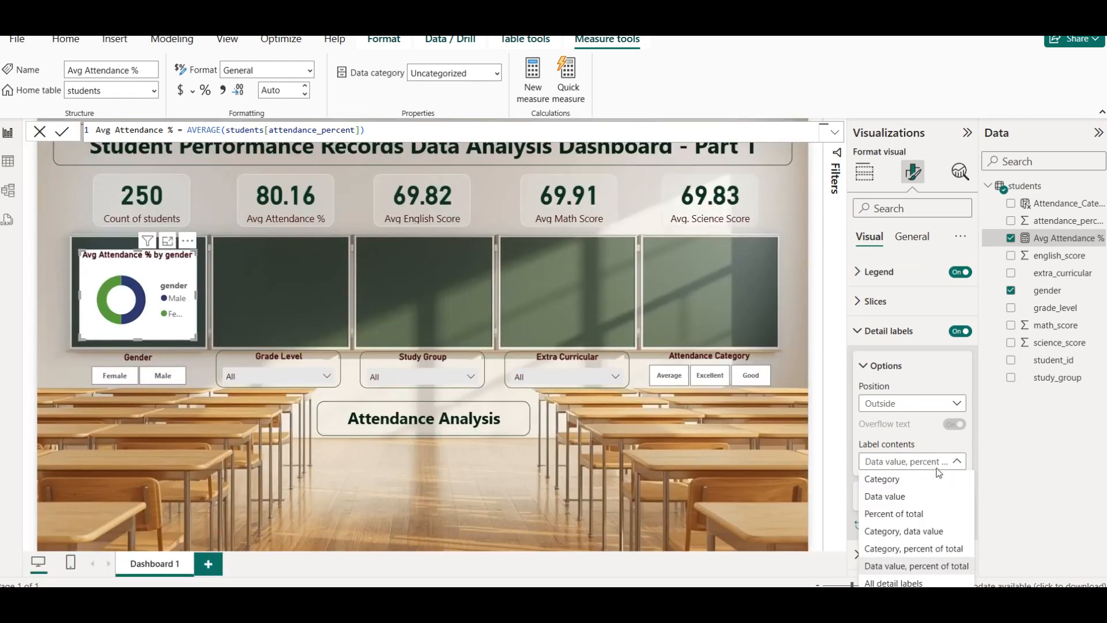
{"action": "left_click", "coordinate": [930, 500]}
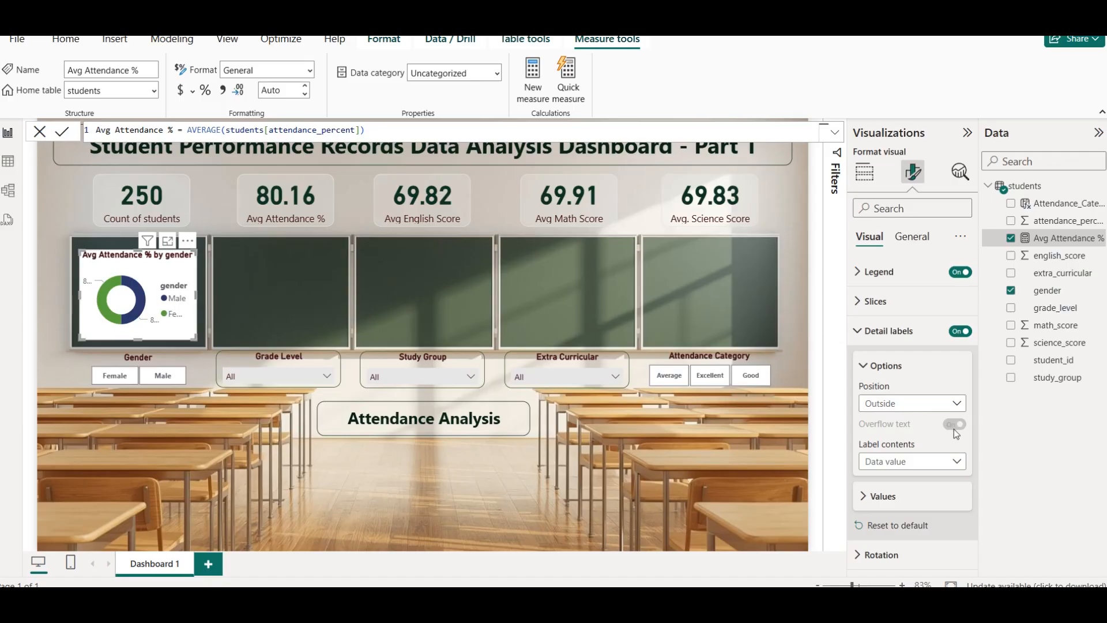
Set the donut chart's detail label values to font size 8 with 1 decimal place.
{"action": "left_click", "coordinate": [910, 496]}
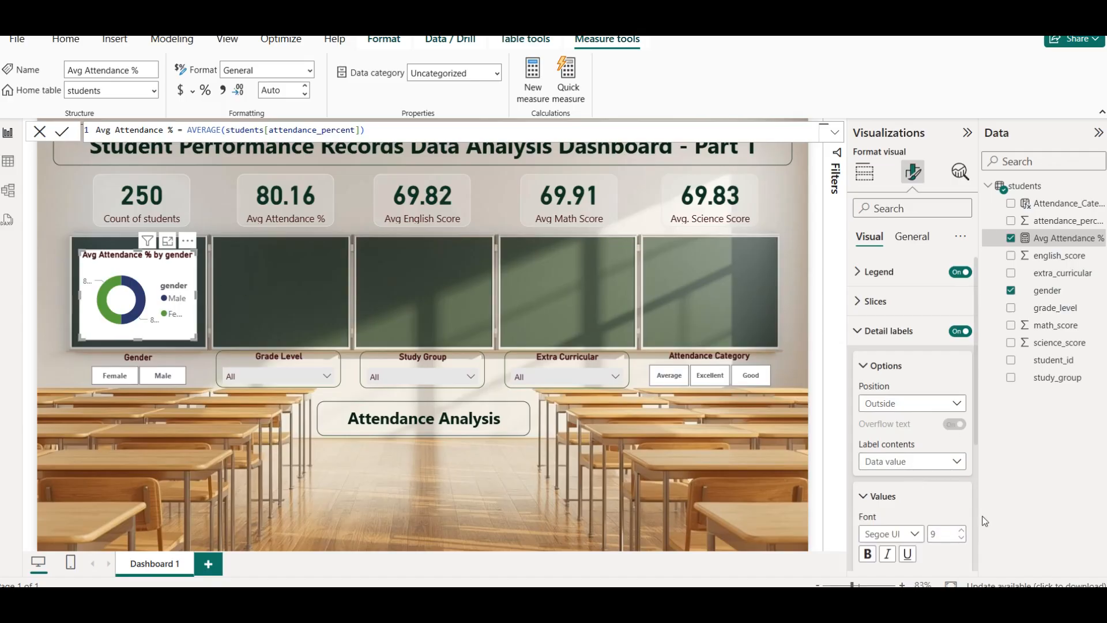
{"action": "left_click", "coordinate": [961, 539]}
{"action": "scroll", "coordinate": [903, 490], "scroll_direction": "down", "scroll_amount": 3}
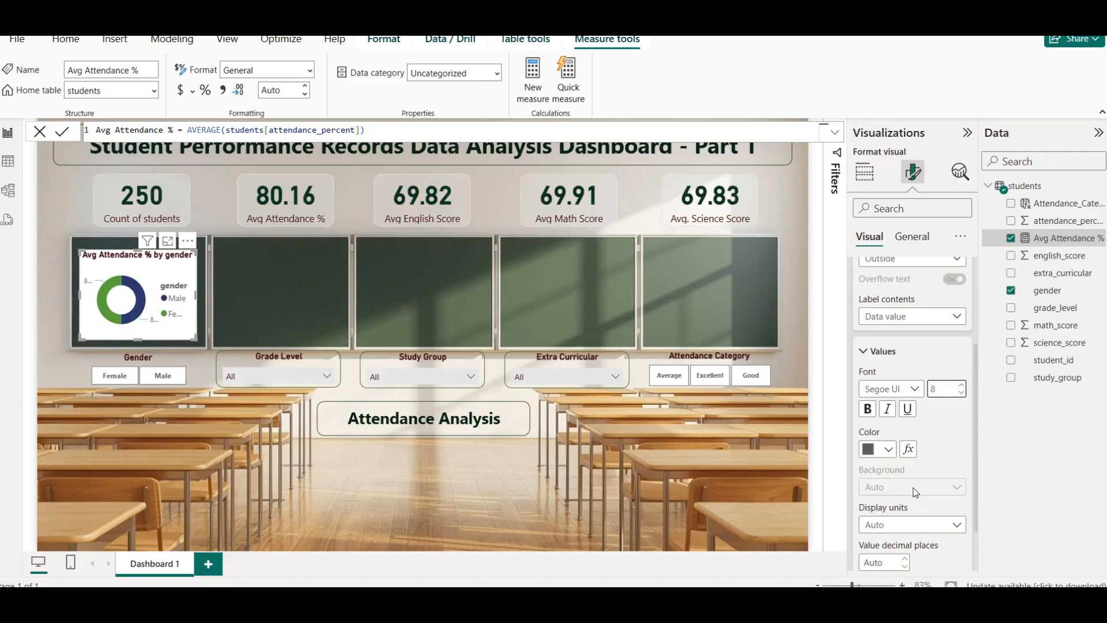
{"action": "scroll", "coordinate": [919, 474], "scroll_direction": "down", "scroll_amount": 2}
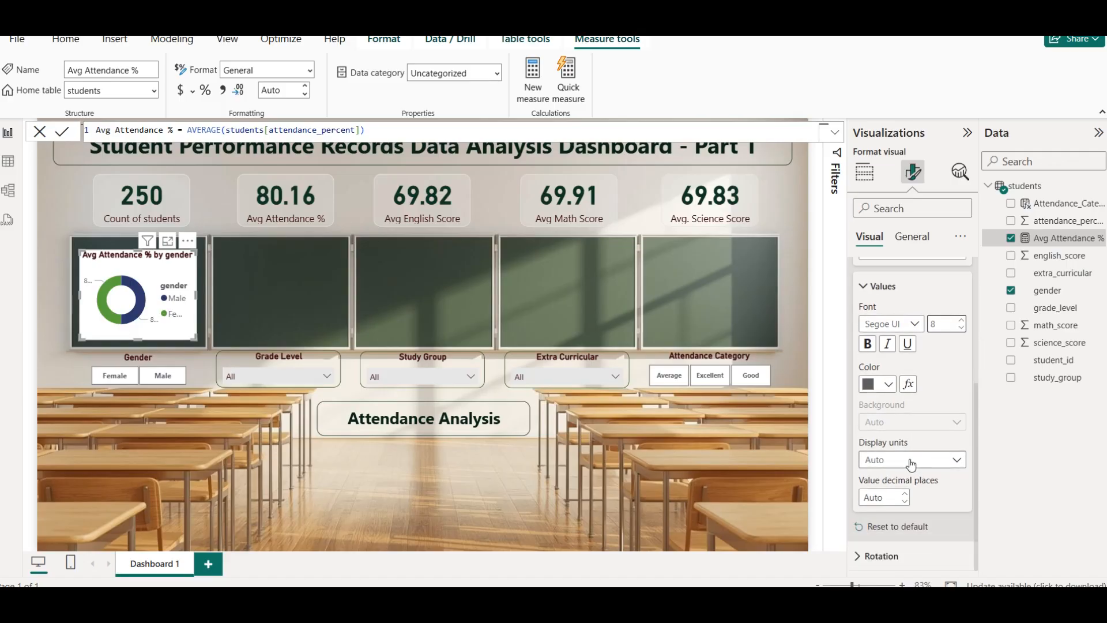
{"action": "left_click", "coordinate": [879, 497]}
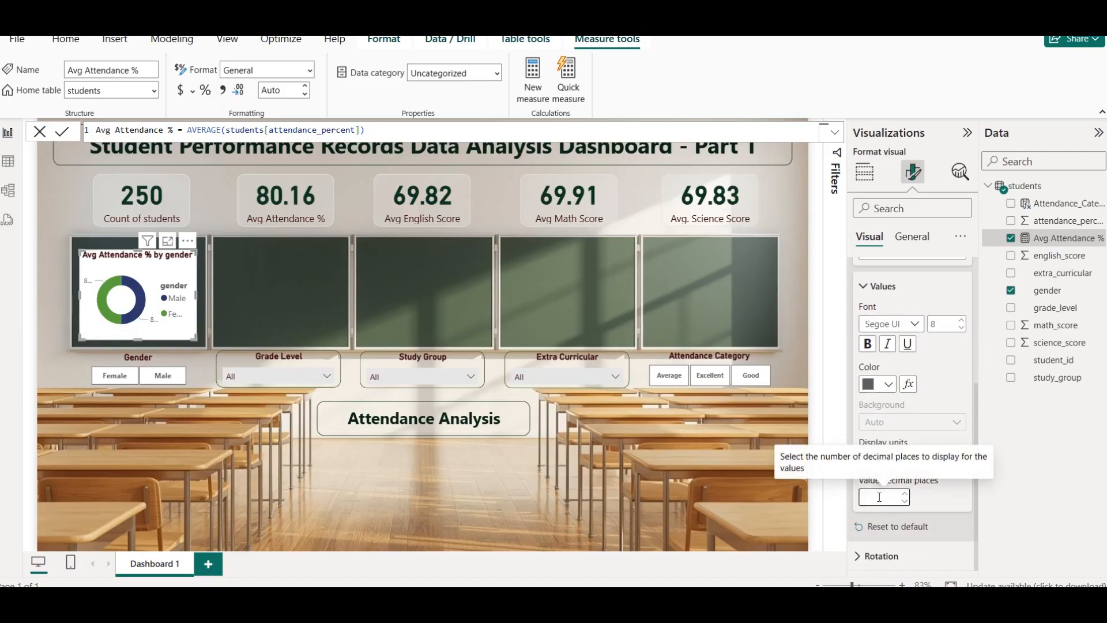
{"action": "type", "text": "1"}
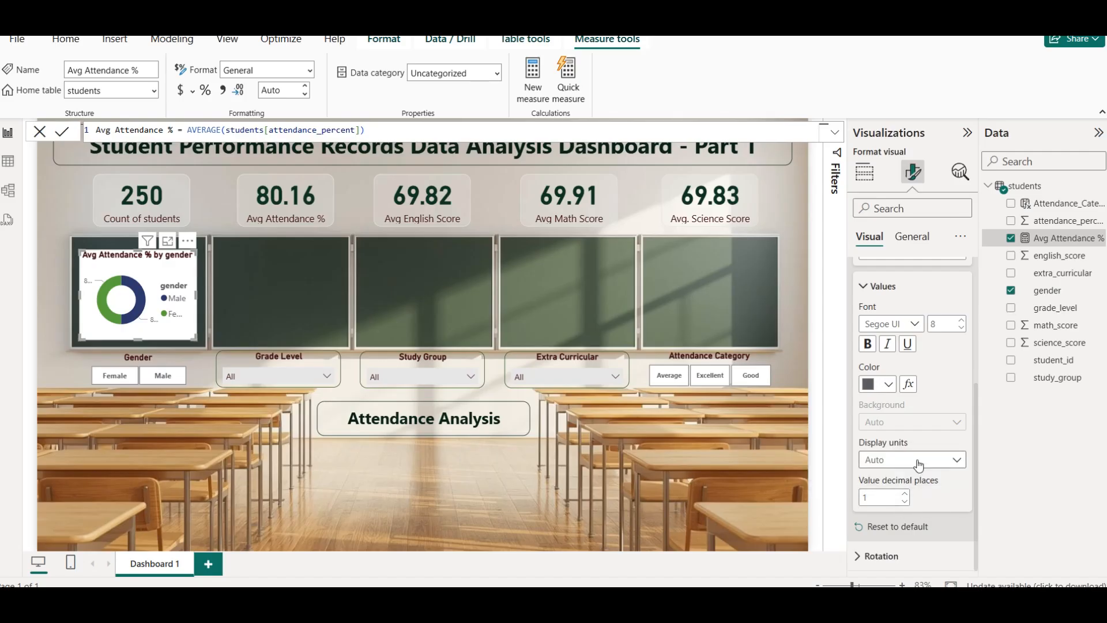
Set the donut chart's legend position to Bottom center.
{"action": "scroll", "coordinate": [916, 459], "scroll_direction": "up", "scroll_amount": 6}
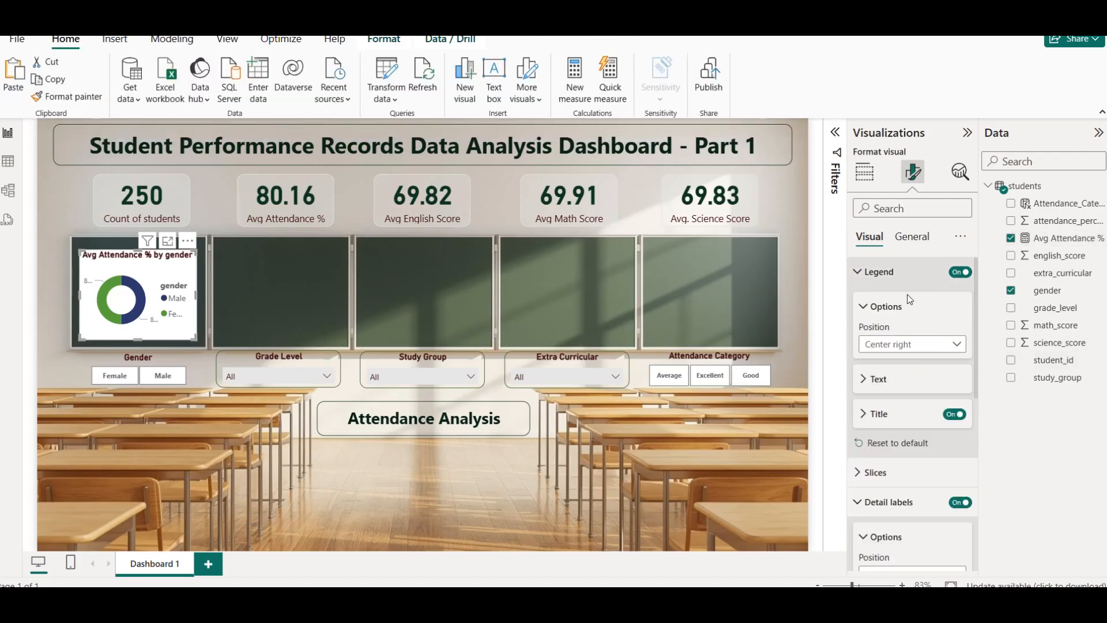
{"action": "left_click", "coordinate": [921, 346]}
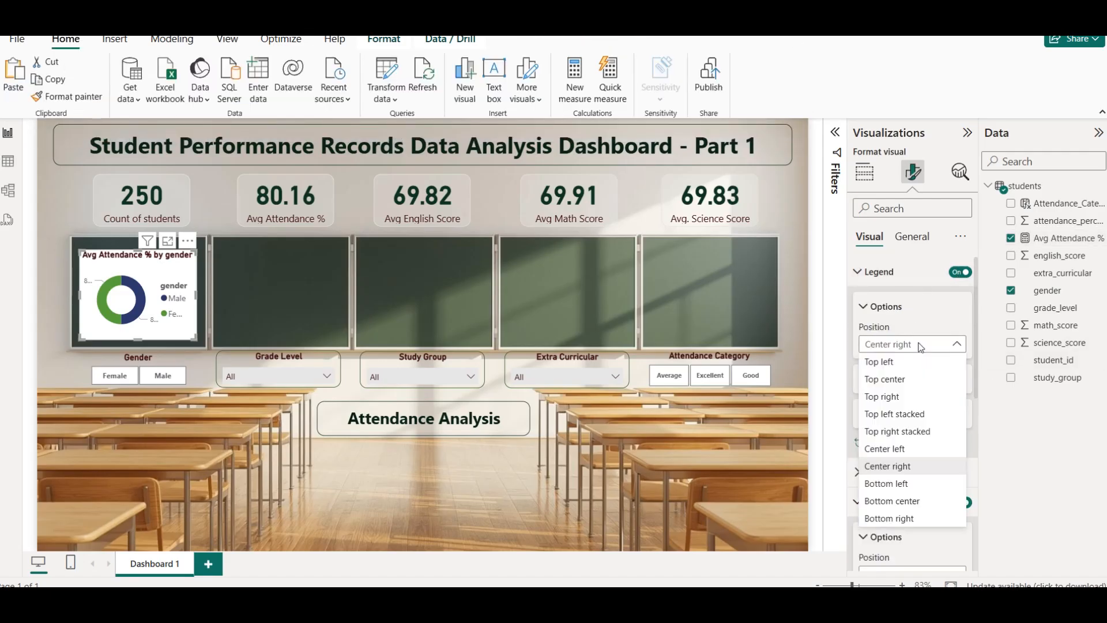
{"action": "left_click", "coordinate": [910, 500]}
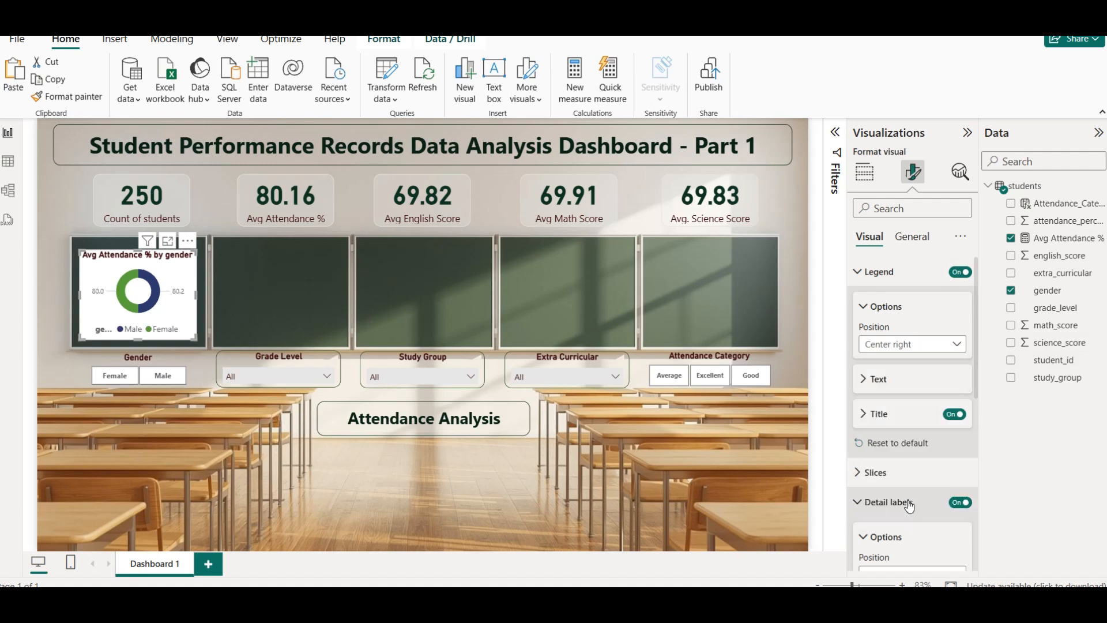
Try the Top center position for the donut chart's legend and return it to Bottom center.
{"action": "left_click", "coordinate": [886, 346]}
{"action": "left_click", "coordinate": [887, 379]}
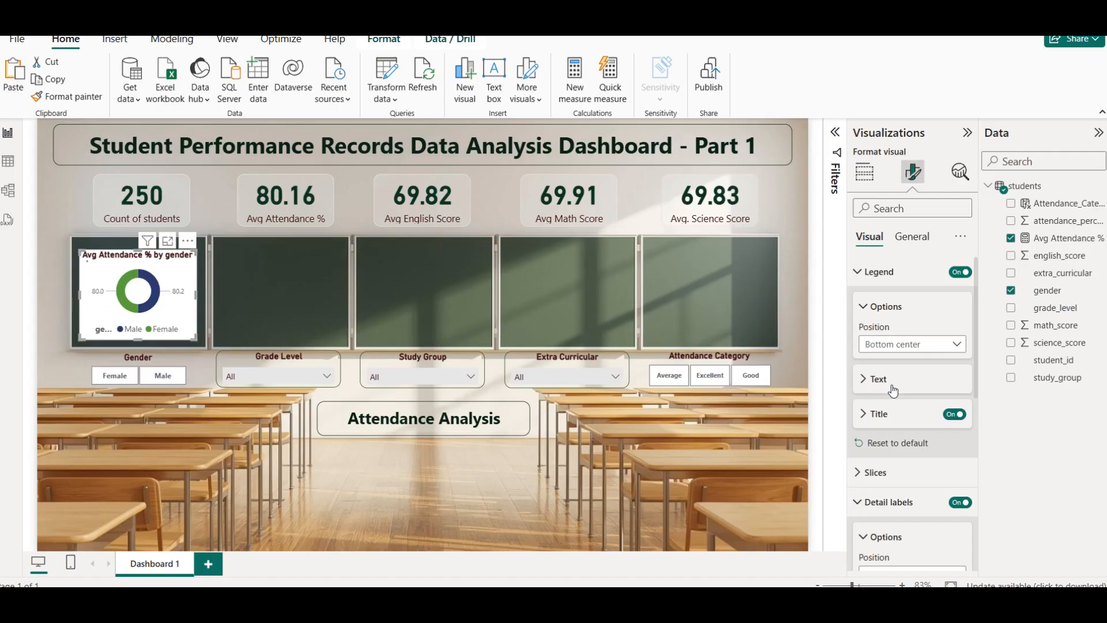
{"action": "left_click", "coordinate": [903, 345]}
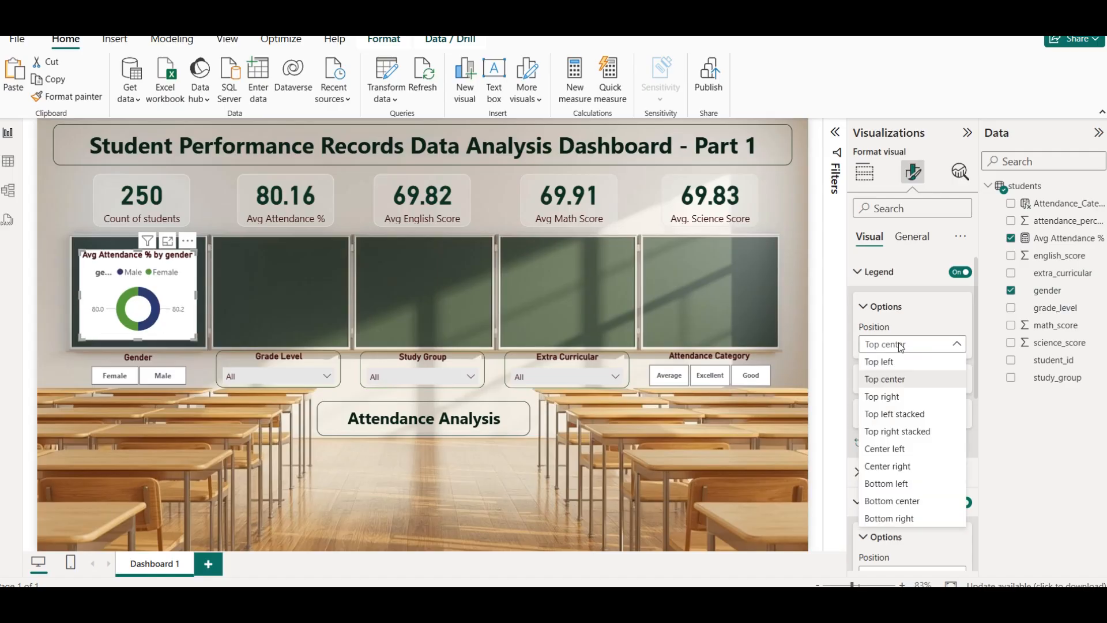
{"action": "left_click", "coordinate": [904, 501]}
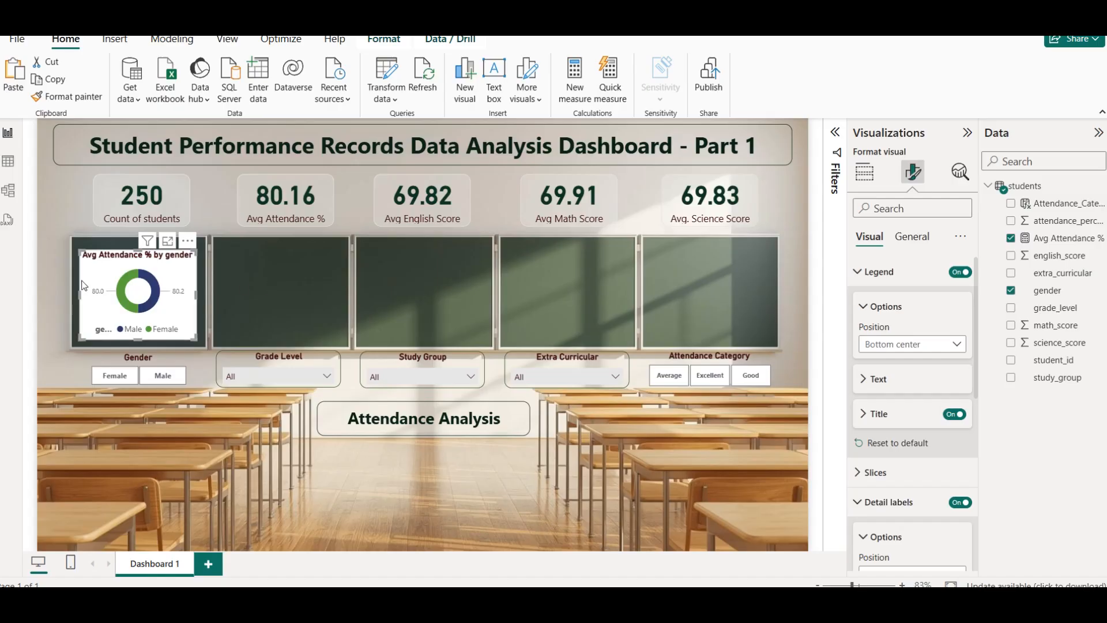
Move the donut chart slightly up within the first blackboard panel and widen it to fill the panel's width.
{"action": "left_click_drag", "start_coordinate": [174, 276], "coordinate": [200, 293]}
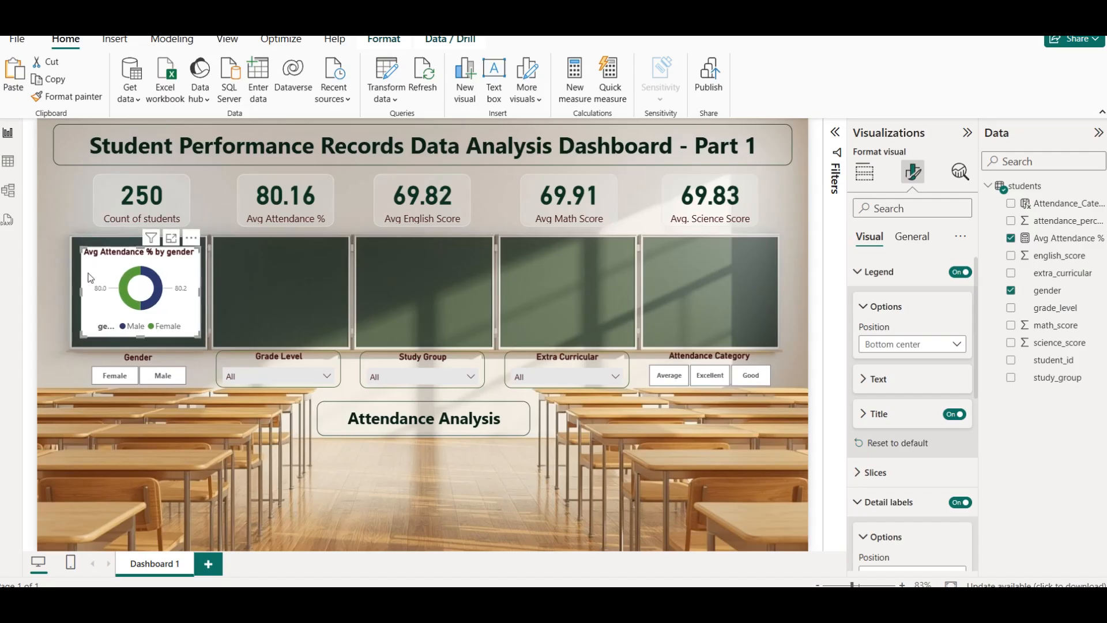
{"action": "left_click_drag", "start_coordinate": [81, 293], "coordinate": [75, 293]}
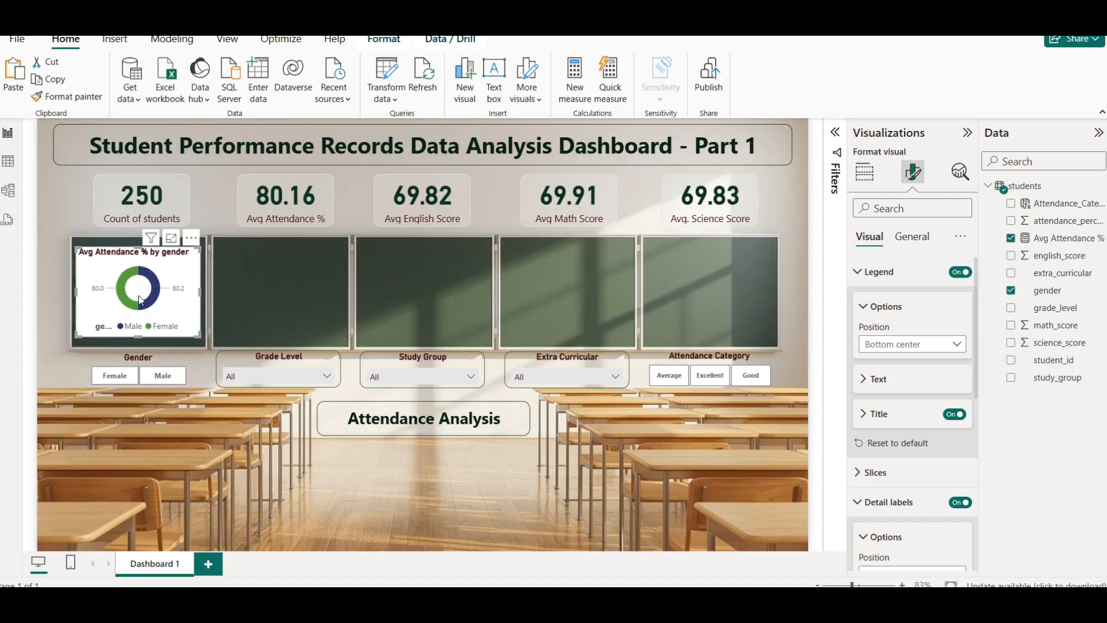
{"action": "left_click", "coordinate": [889, 271]}
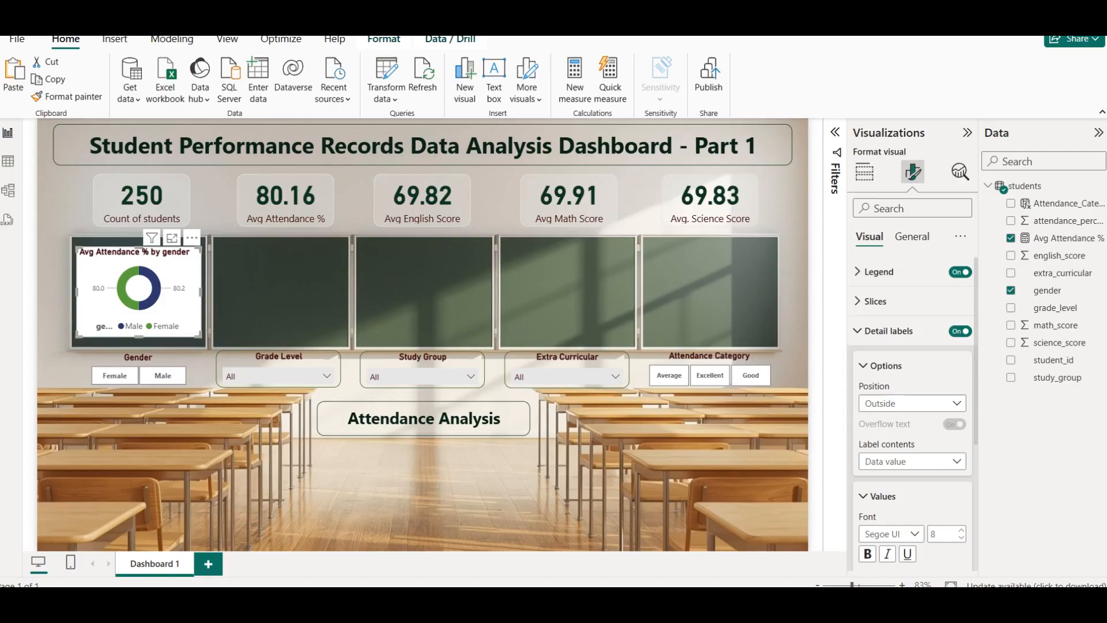
Set the donut chart's background transparency to 80%.
{"action": "left_click", "coordinate": [912, 237]}
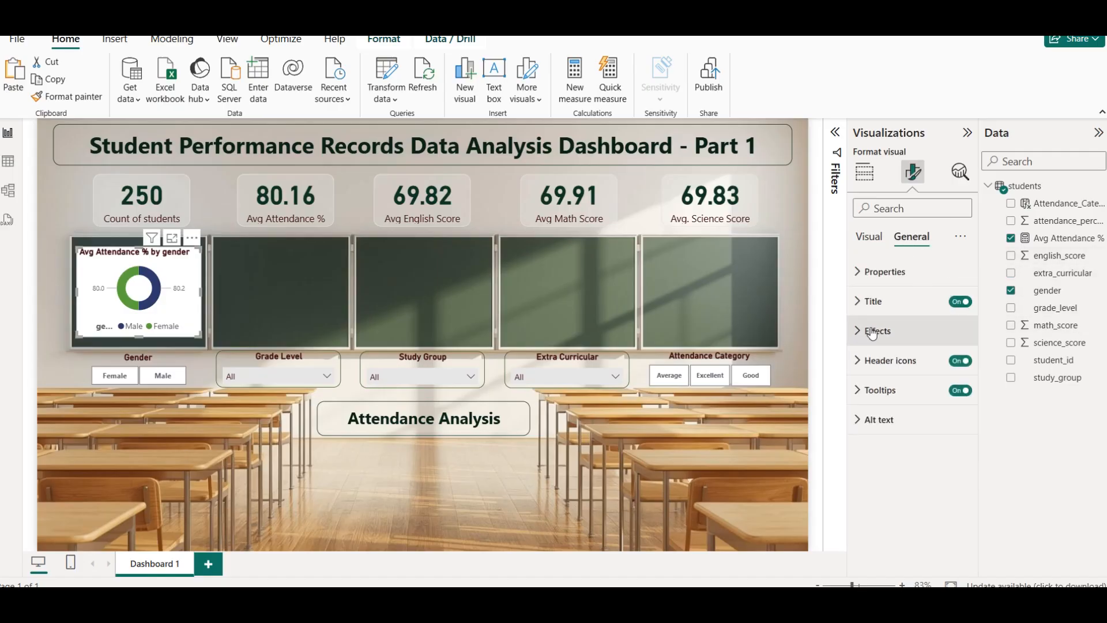
{"action": "left_click", "coordinate": [871, 330]}
{"action": "left_click_drag", "start_coordinate": [907, 446], "coordinate": [941, 446]}
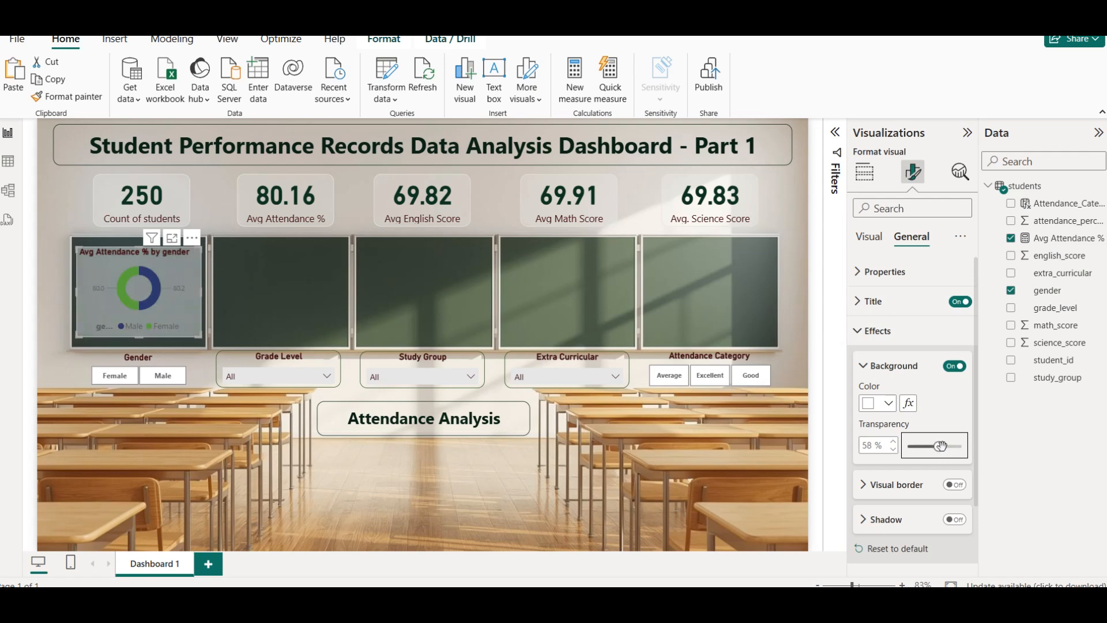
{"action": "left_click_drag", "start_coordinate": [937, 446], "coordinate": [951, 446]}
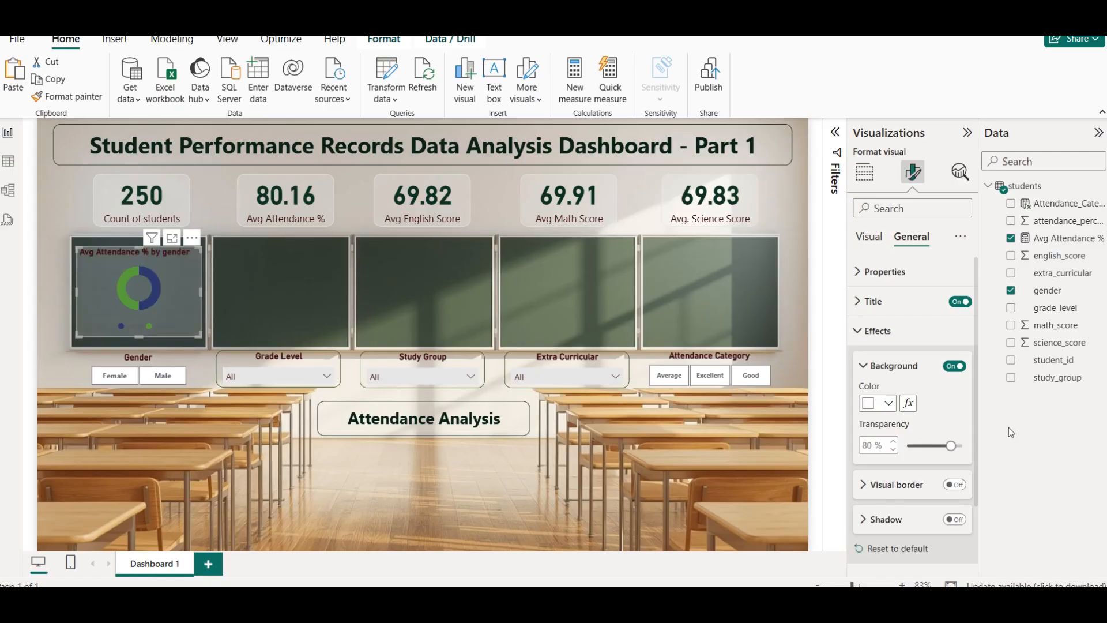
{"action": "scroll", "coordinate": [945, 398], "scroll_direction": "down", "scroll_amount": 2}
{"action": "scroll", "coordinate": [934, 323], "scroll_direction": "up", "scroll_amount": 2}
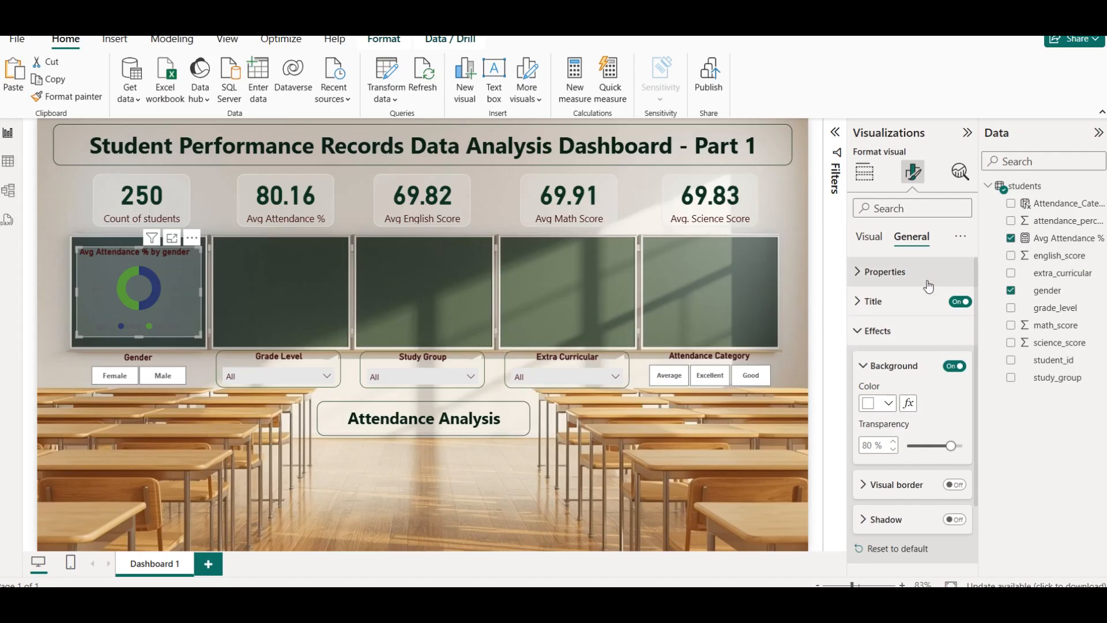
{"action": "left_click", "coordinate": [874, 330]}
{"action": "left_click", "coordinate": [869, 237]}
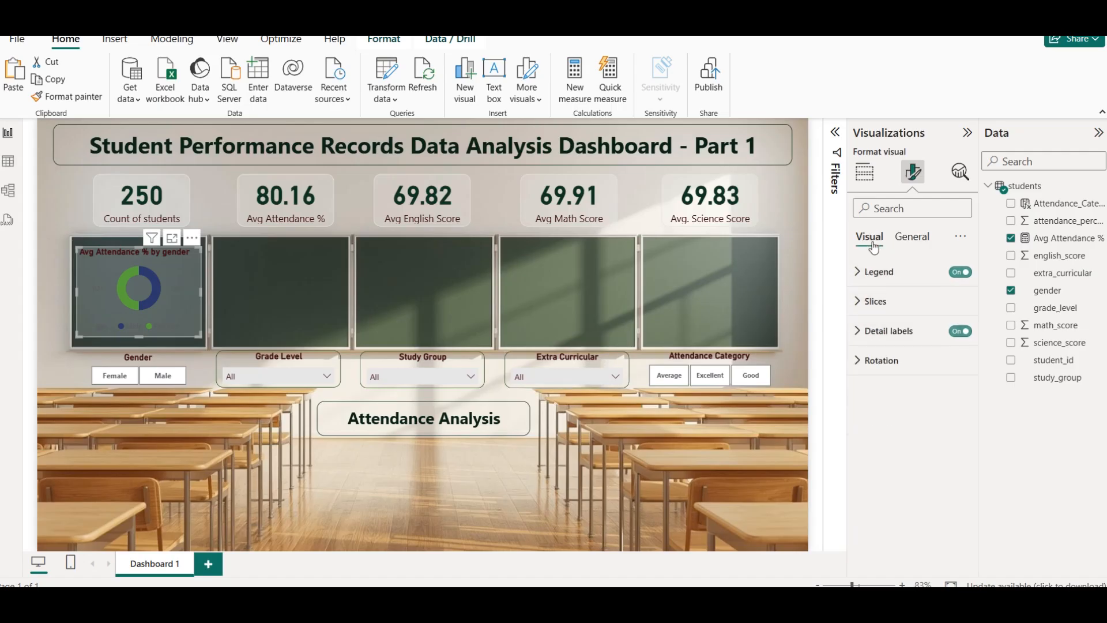
{"action": "left_click", "coordinate": [885, 308]}
{"action": "left_click", "coordinate": [888, 315]}
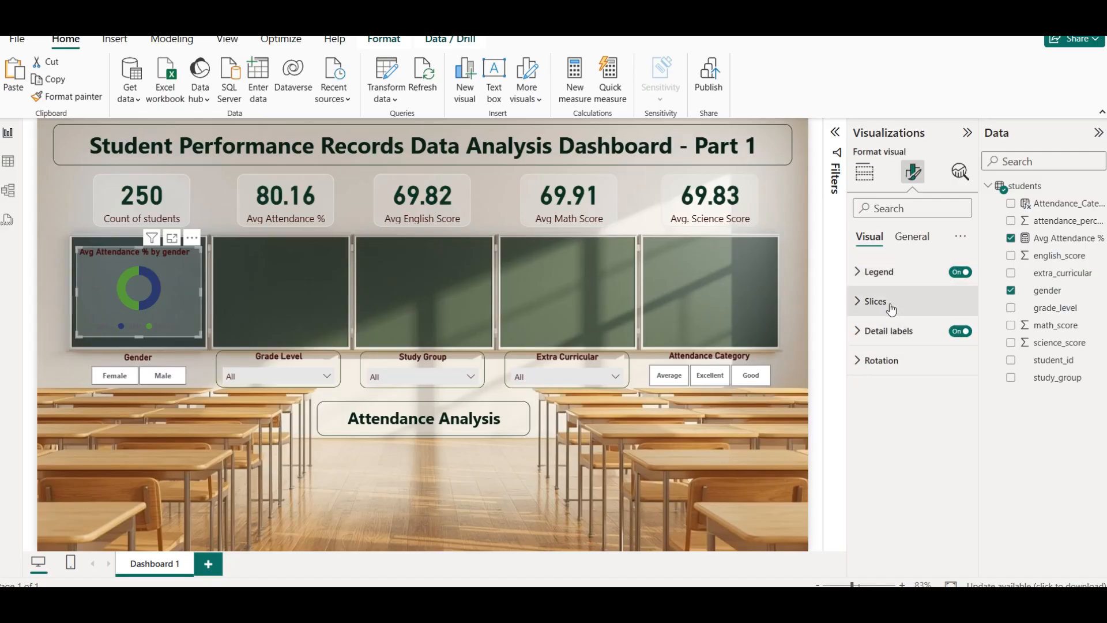
Try light red, white, light green and light blue-gray text colors for the donut chart's title.
{"action": "left_click", "coordinate": [913, 241]}
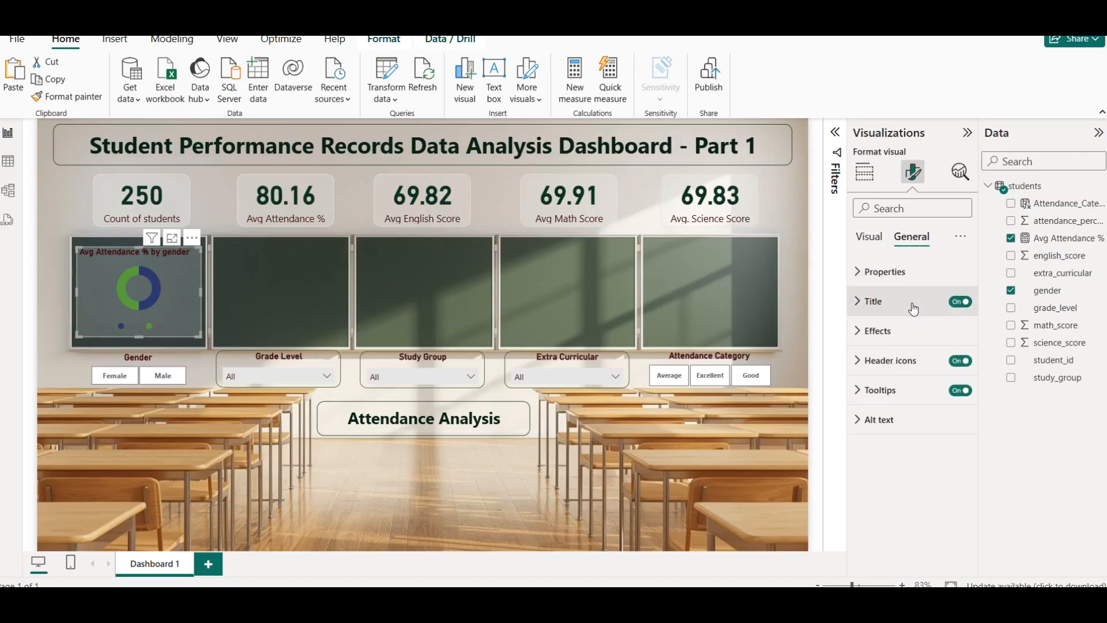
{"action": "left_click", "coordinate": [911, 303]}
{"action": "left_click", "coordinate": [882, 509]}
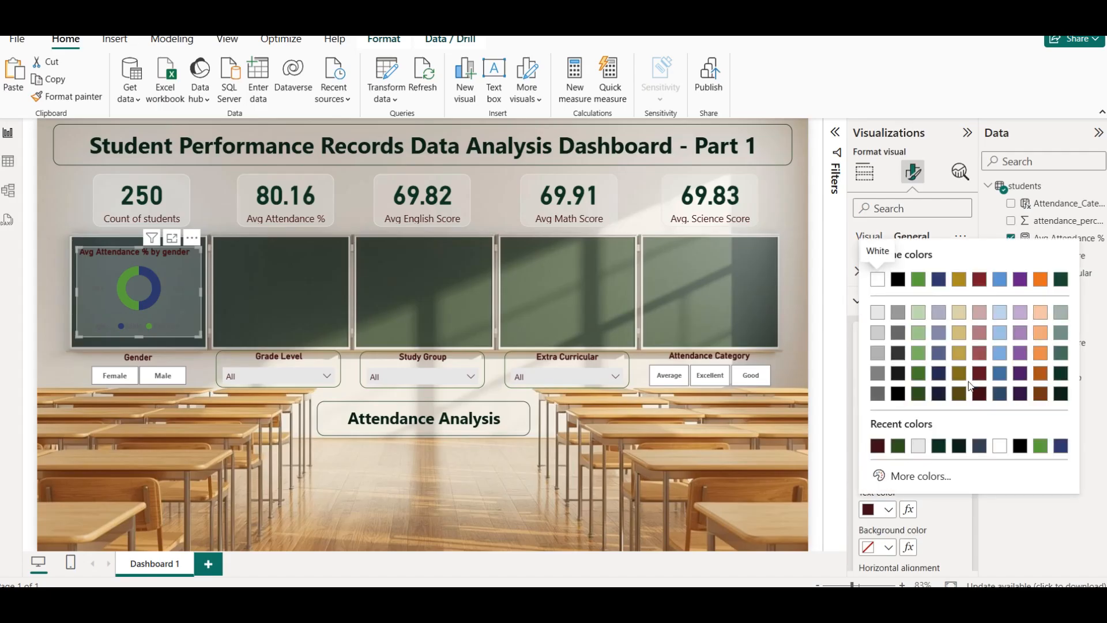
{"action": "left_click", "coordinate": [979, 312]}
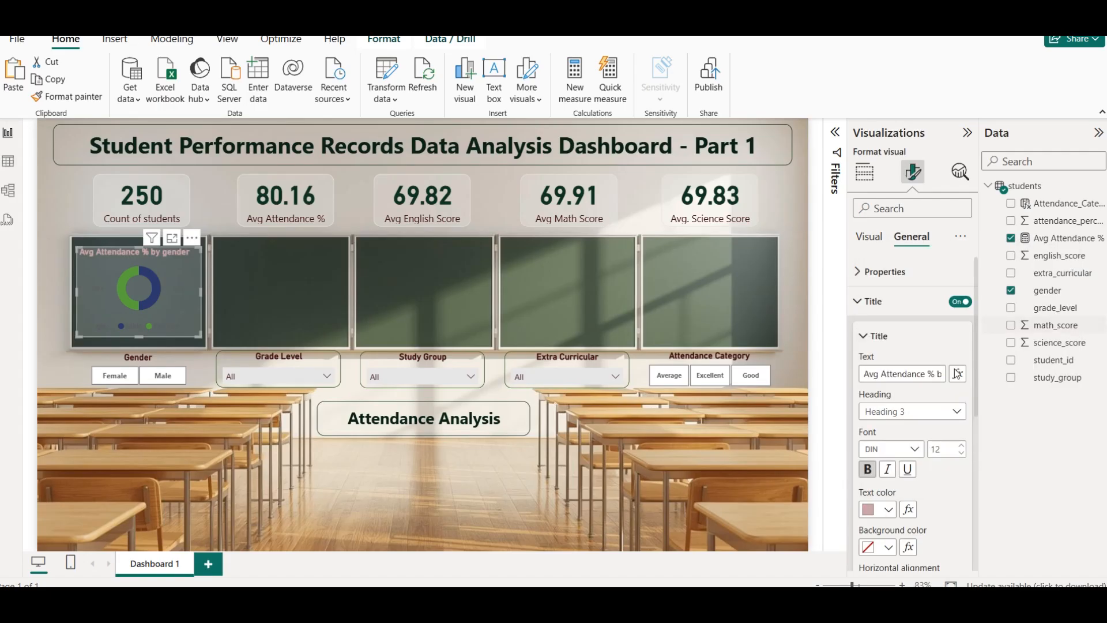
{"action": "left_click", "coordinate": [882, 509]}
{"action": "left_click", "coordinate": [881, 283]}
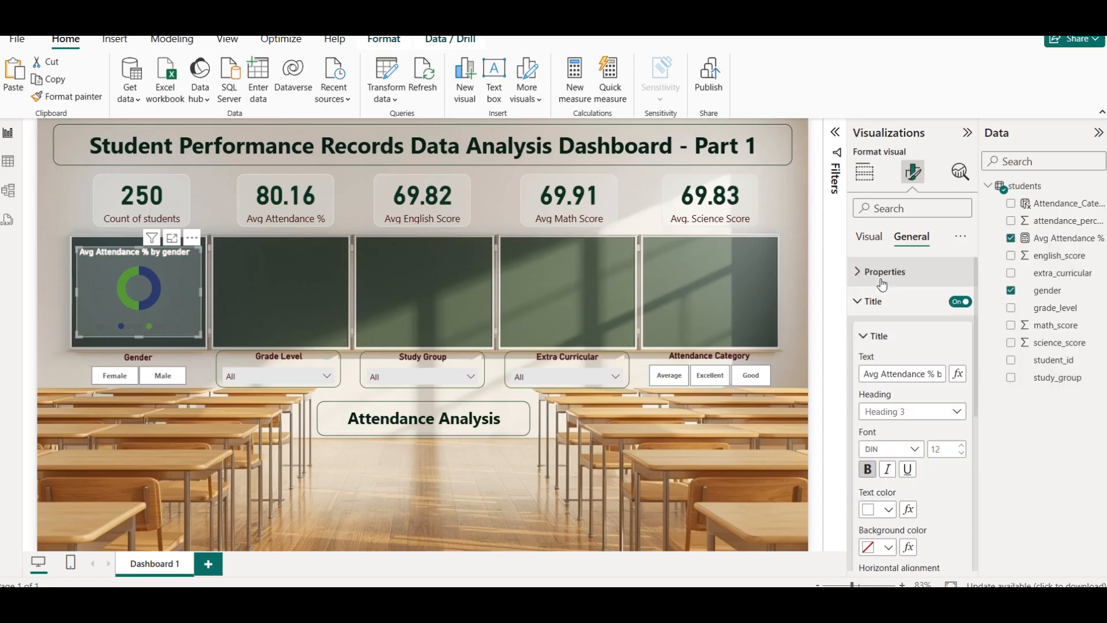
{"action": "left_click", "coordinate": [882, 509]}
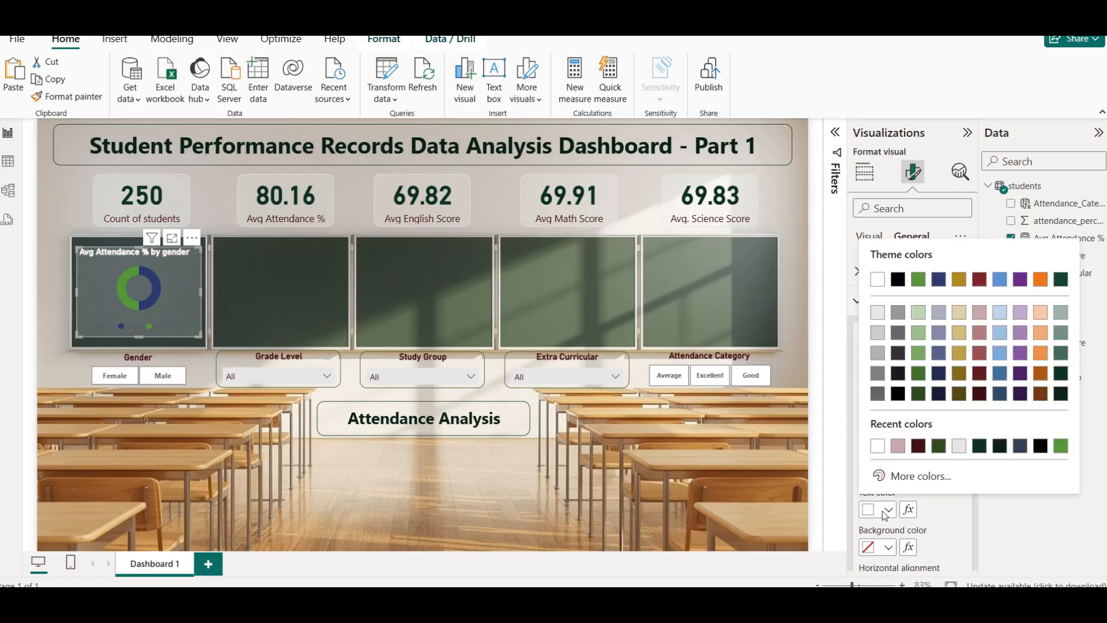
{"action": "left_click", "coordinate": [918, 313]}
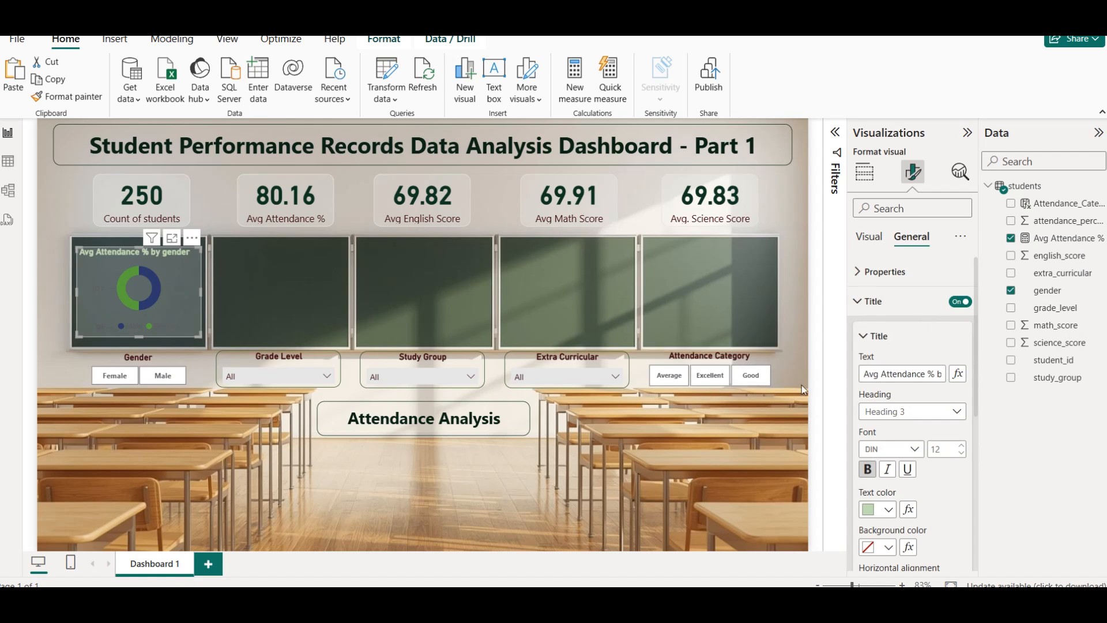
{"action": "left_click", "coordinate": [882, 509]}
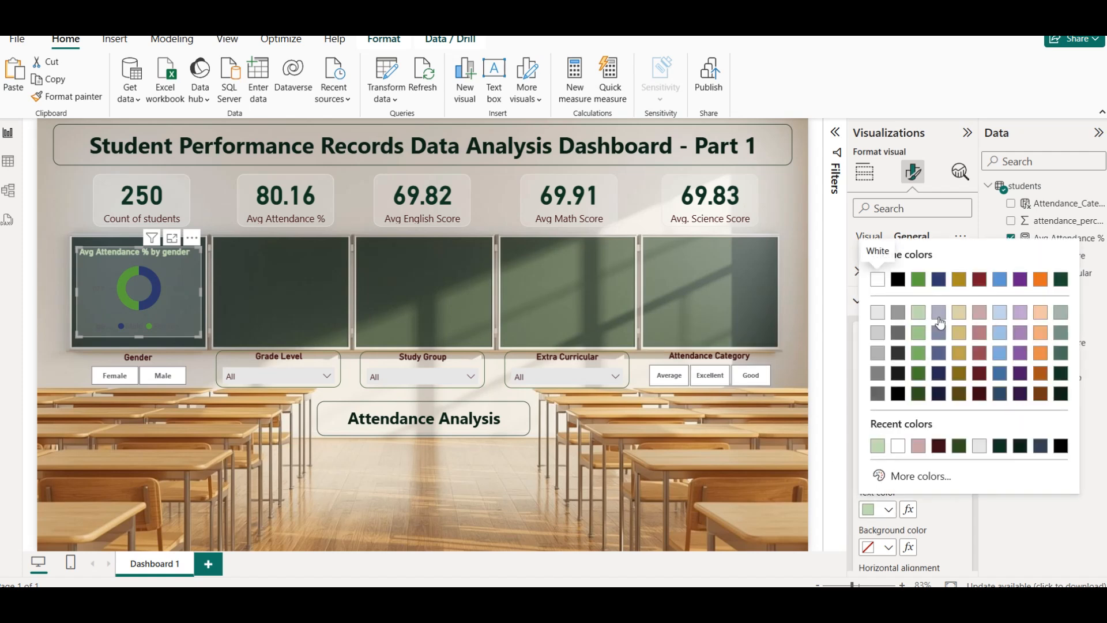
{"action": "left_click", "coordinate": [939, 313]}
Set the donut chart title's text color to light gold.
{"action": "left_click", "coordinate": [881, 510]}
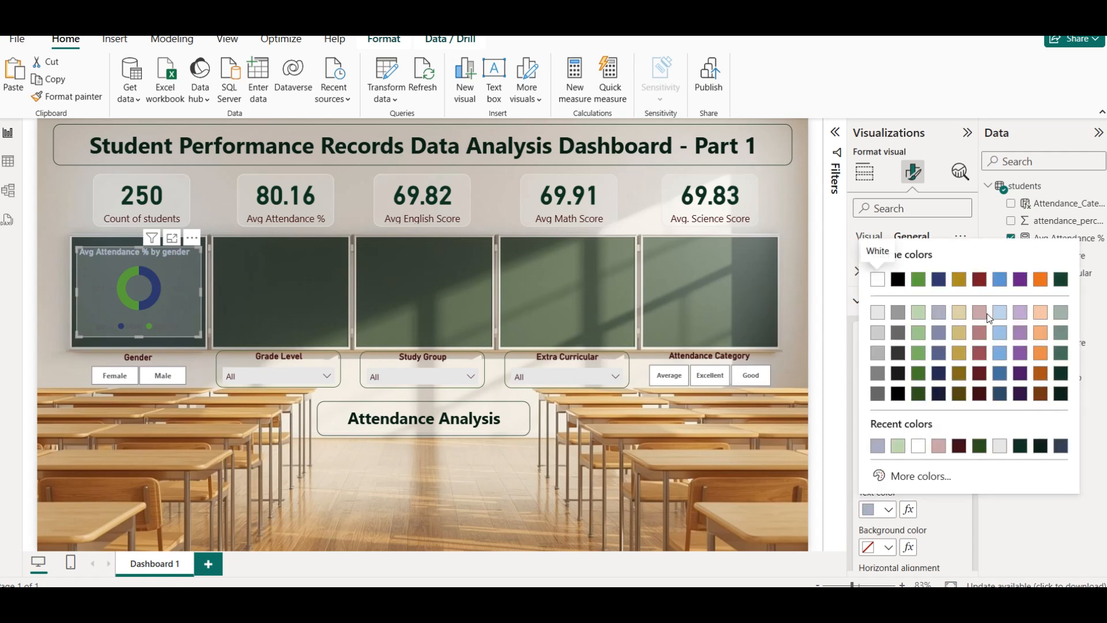
{"action": "left_click", "coordinate": [959, 313]}
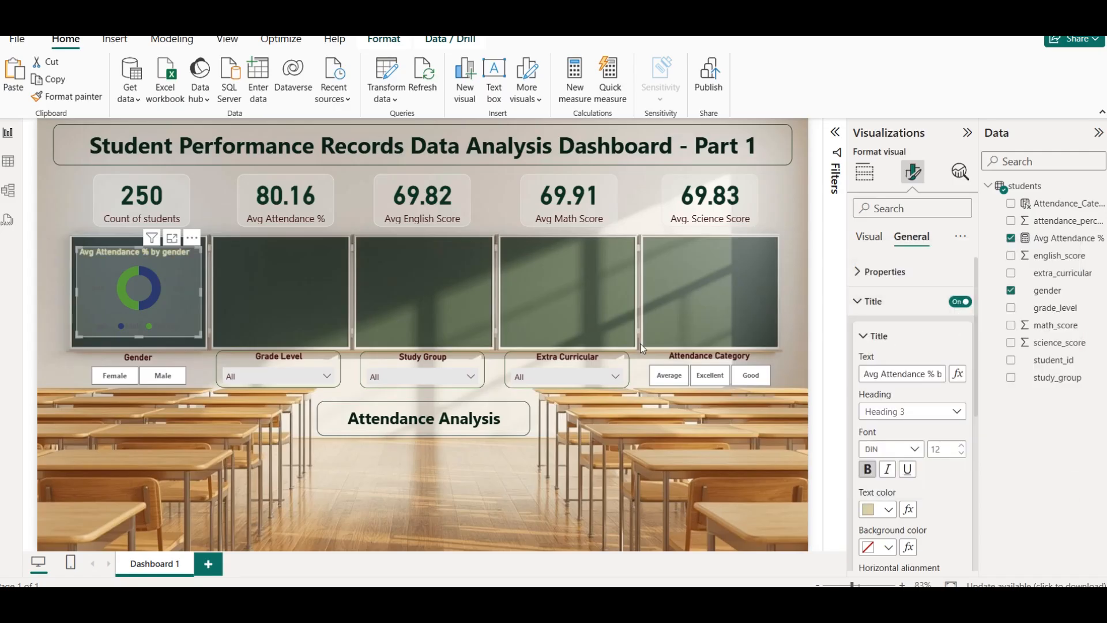
{"action": "scroll", "coordinate": [931, 481], "scroll_direction": "down", "scroll_amount": 5}
{"action": "left_click", "coordinate": [889, 442]}
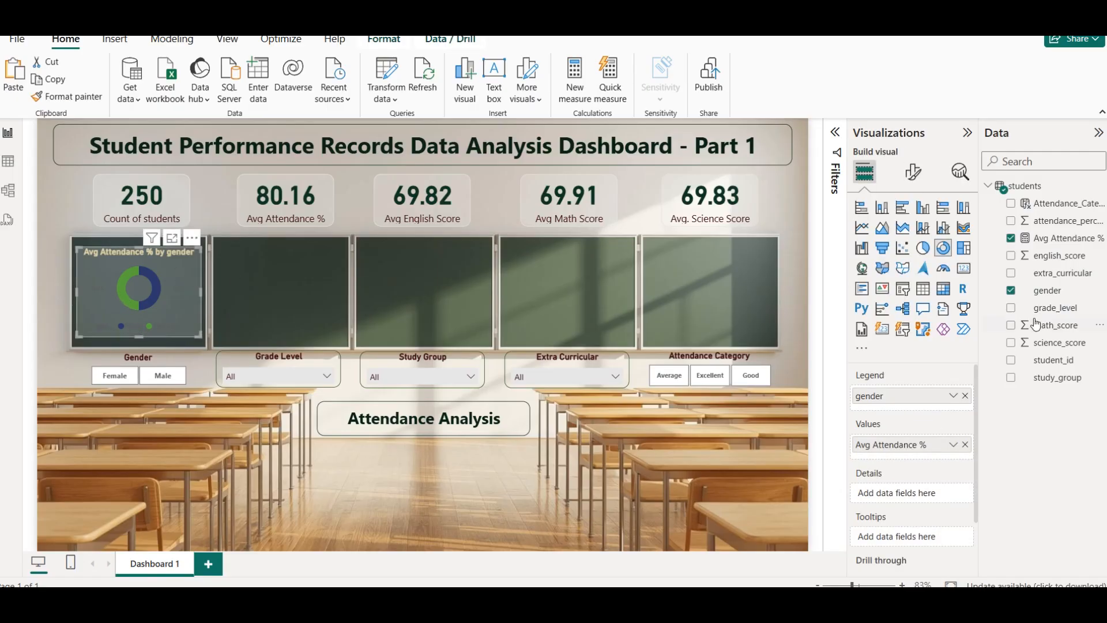
Format the donut chart's legend text in light gray and make it bold.
{"action": "left_click", "coordinate": [913, 172]}
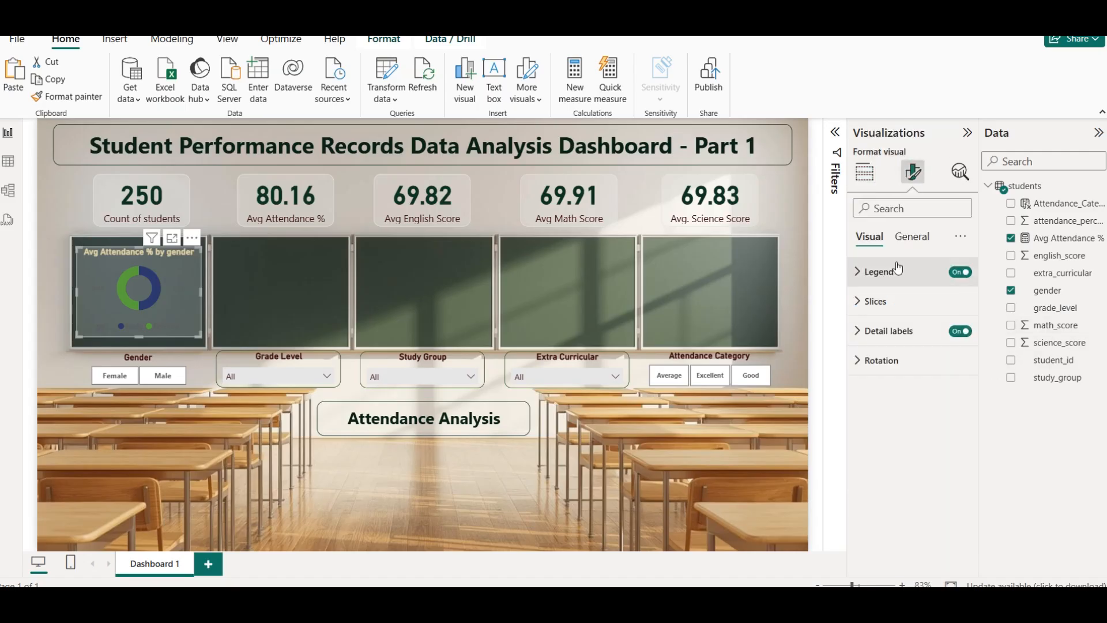
{"action": "left_click", "coordinate": [916, 239]}
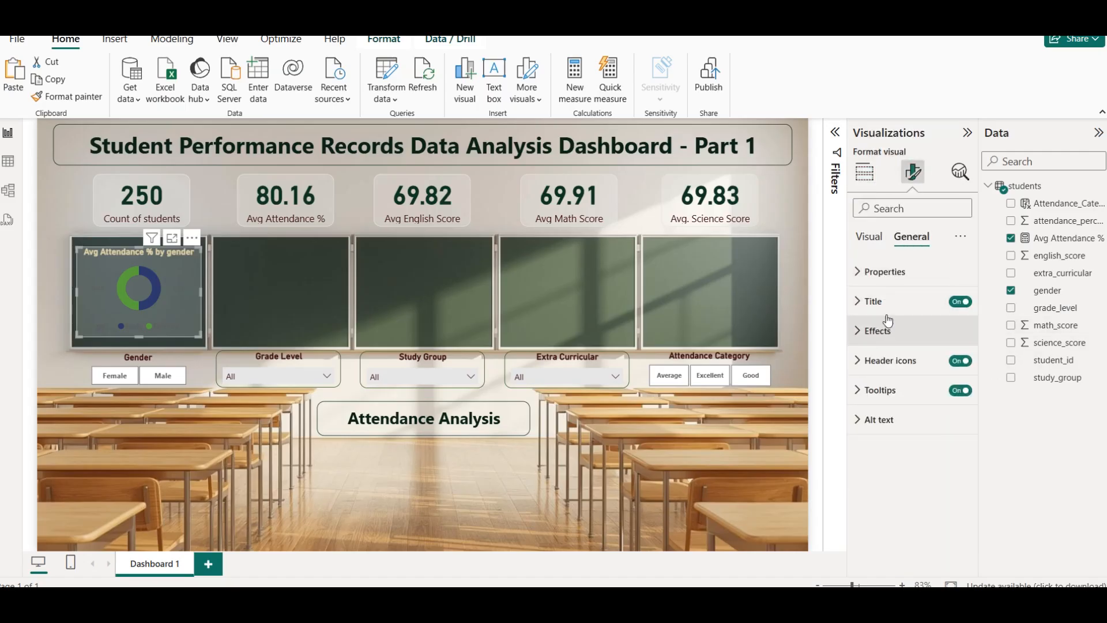
{"action": "left_click", "coordinate": [870, 237]}
{"action": "left_click", "coordinate": [889, 305]}
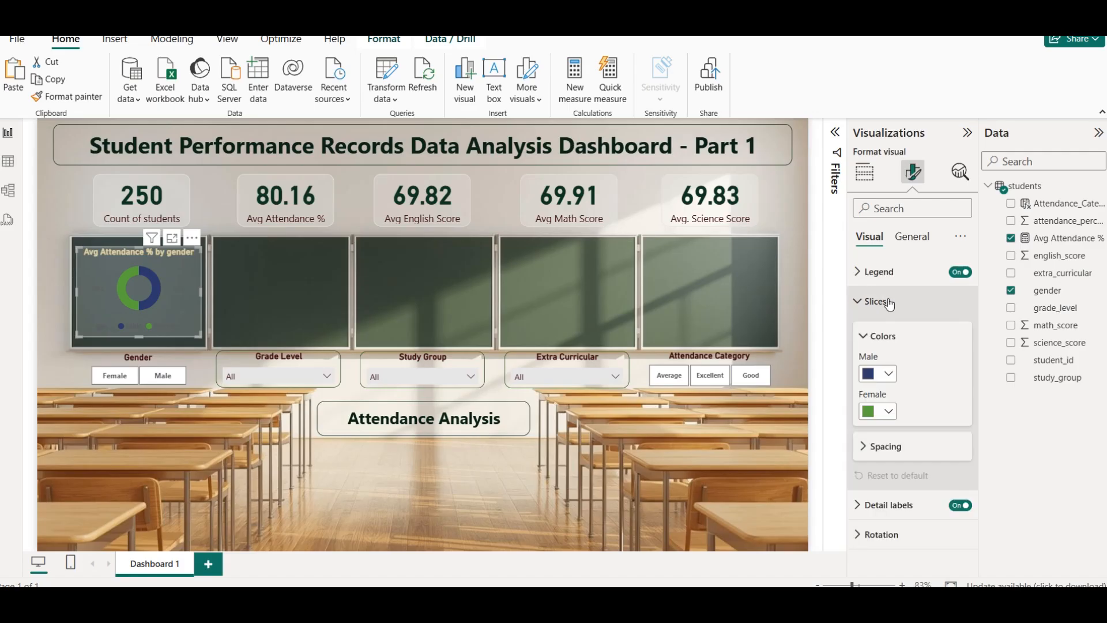
{"action": "left_click", "coordinate": [889, 302]}
{"action": "left_click", "coordinate": [888, 273]}
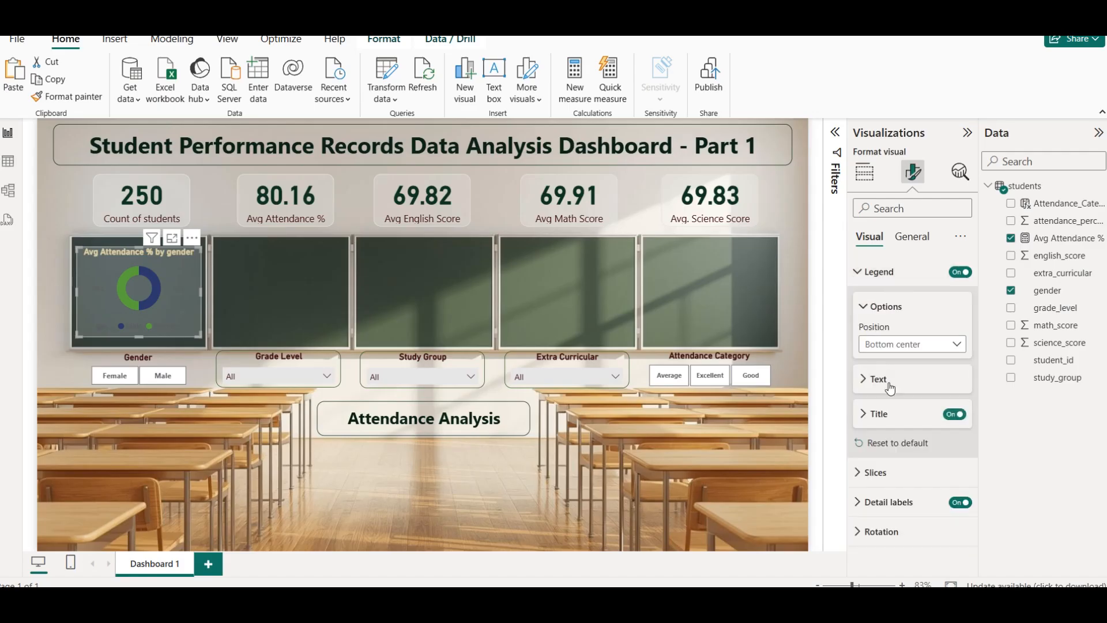
{"action": "left_click", "coordinate": [882, 378]}
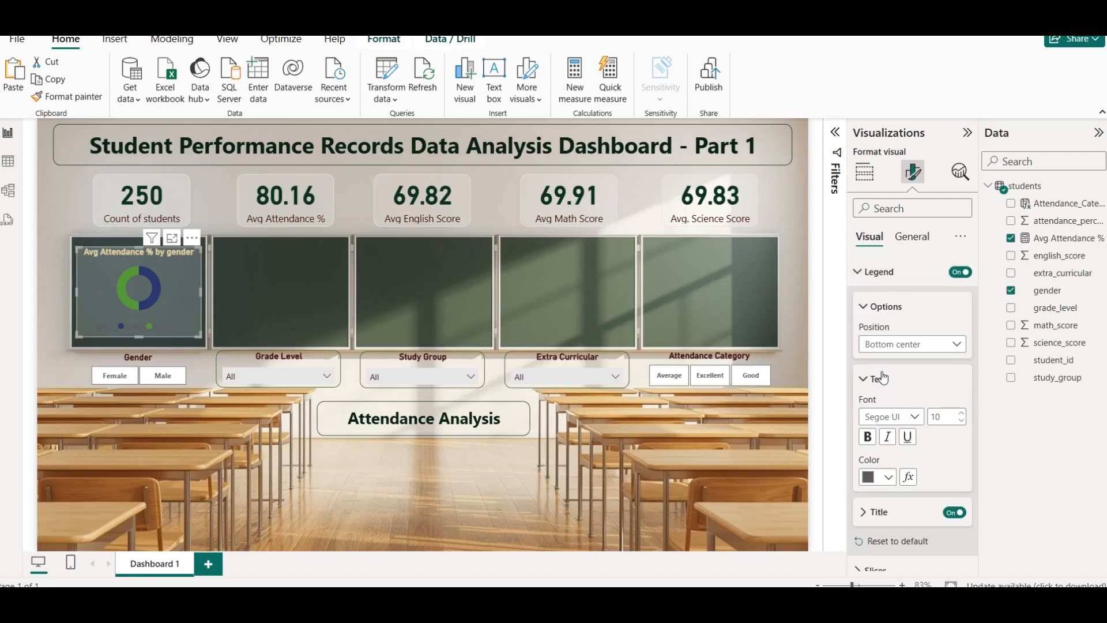
{"action": "left_click", "coordinate": [891, 477]}
{"action": "left_click", "coordinate": [878, 247]}
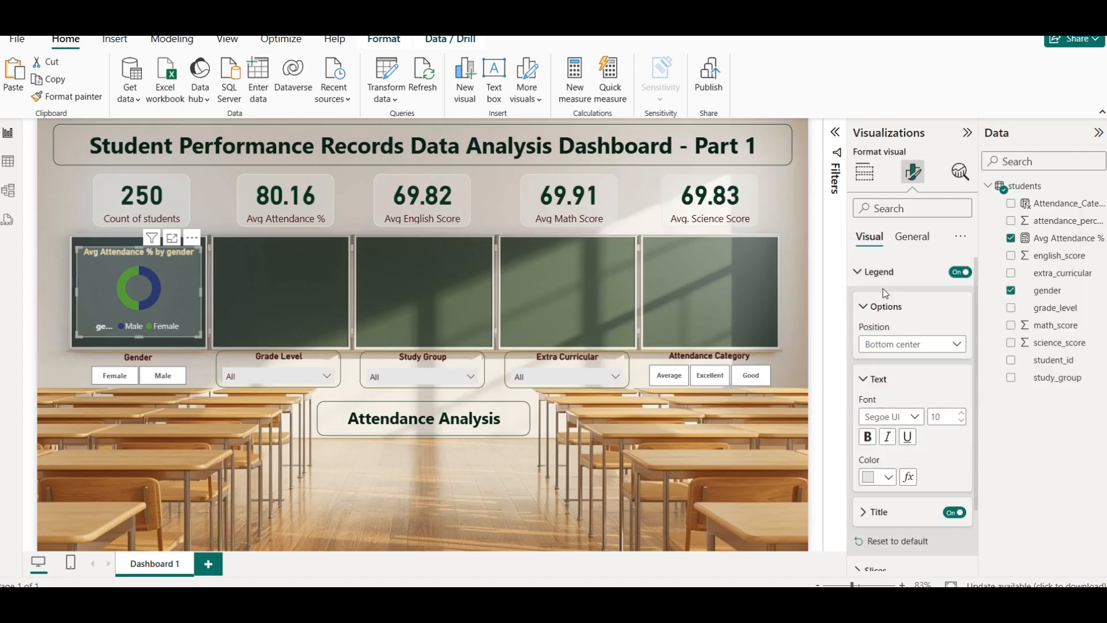
{"action": "left_click", "coordinate": [868, 437]}
Try light gray for the donut chart's detail label values and set their color to light green.
{"action": "scroll", "coordinate": [893, 522], "scroll_direction": "down", "scroll_amount": 3}
{"action": "left_click", "coordinate": [904, 527]}
{"action": "scroll", "coordinate": [904, 527], "scroll_direction": "down", "scroll_amount": 3}
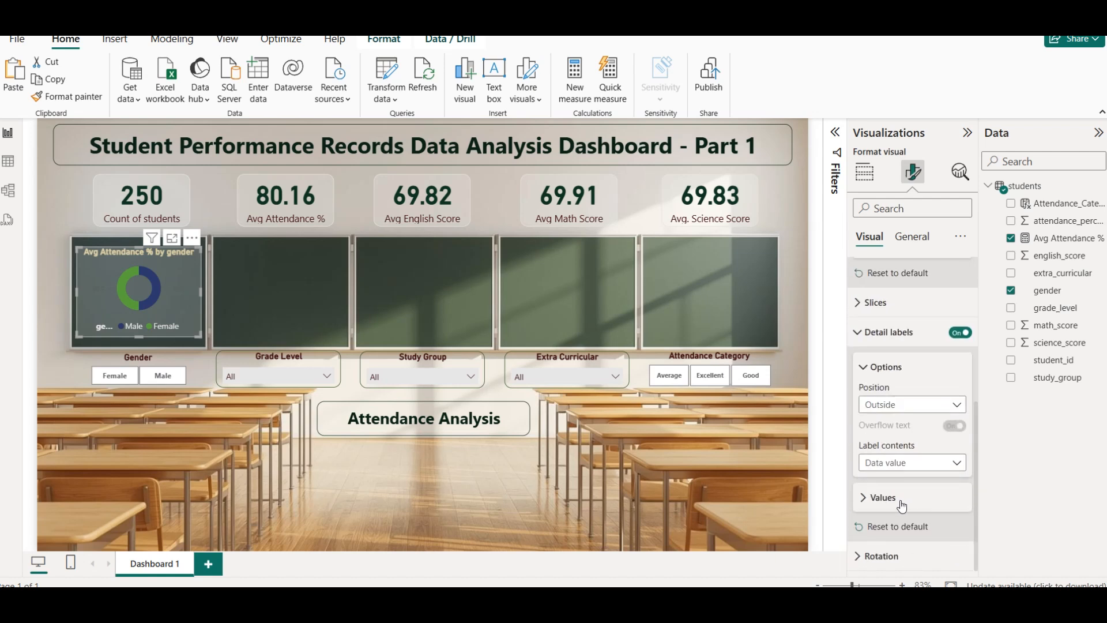
{"action": "left_click", "coordinate": [897, 495]}
{"action": "scroll", "coordinate": [898, 494], "scroll_direction": "down", "scroll_amount": 3}
{"action": "left_click", "coordinate": [888, 384]}
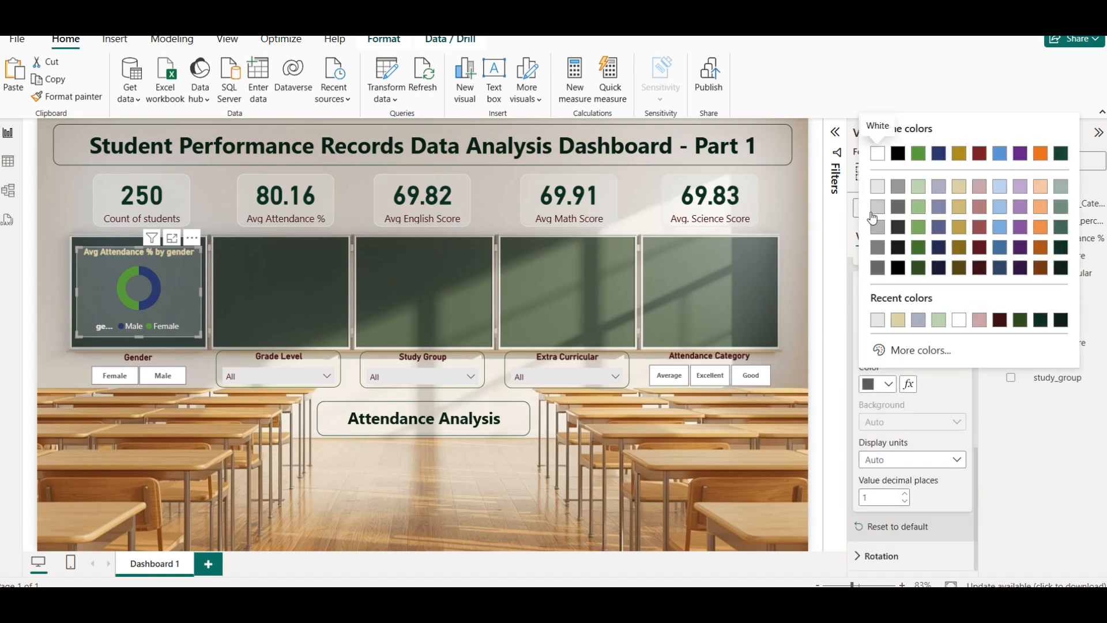
{"action": "left_click", "coordinate": [877, 189]}
{"action": "left_click", "coordinate": [888, 384]}
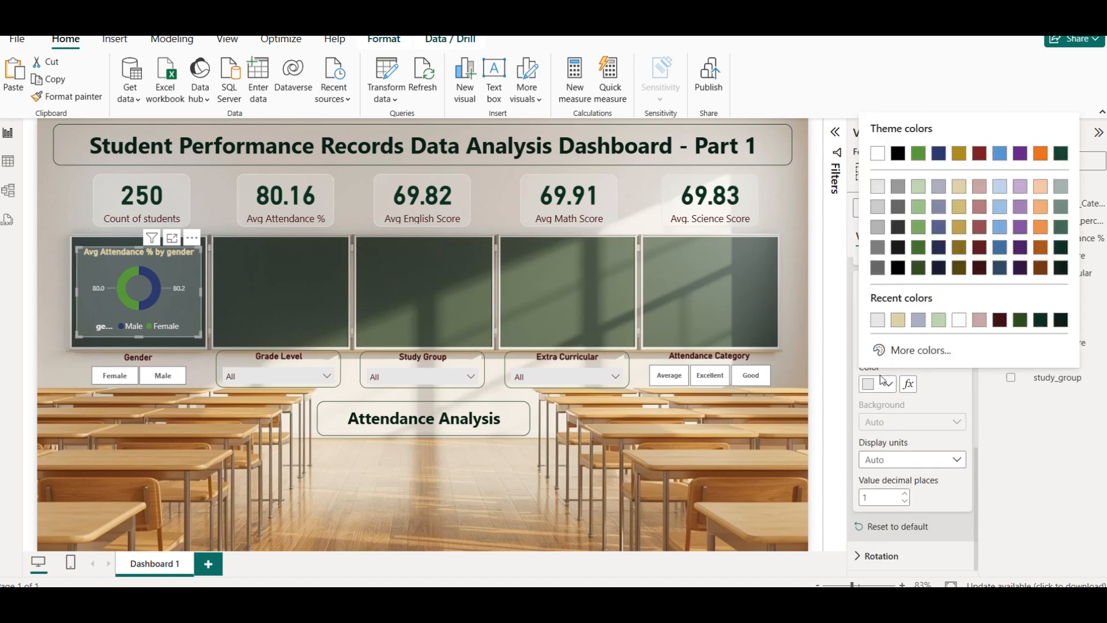
{"action": "left_click", "coordinate": [917, 192]}
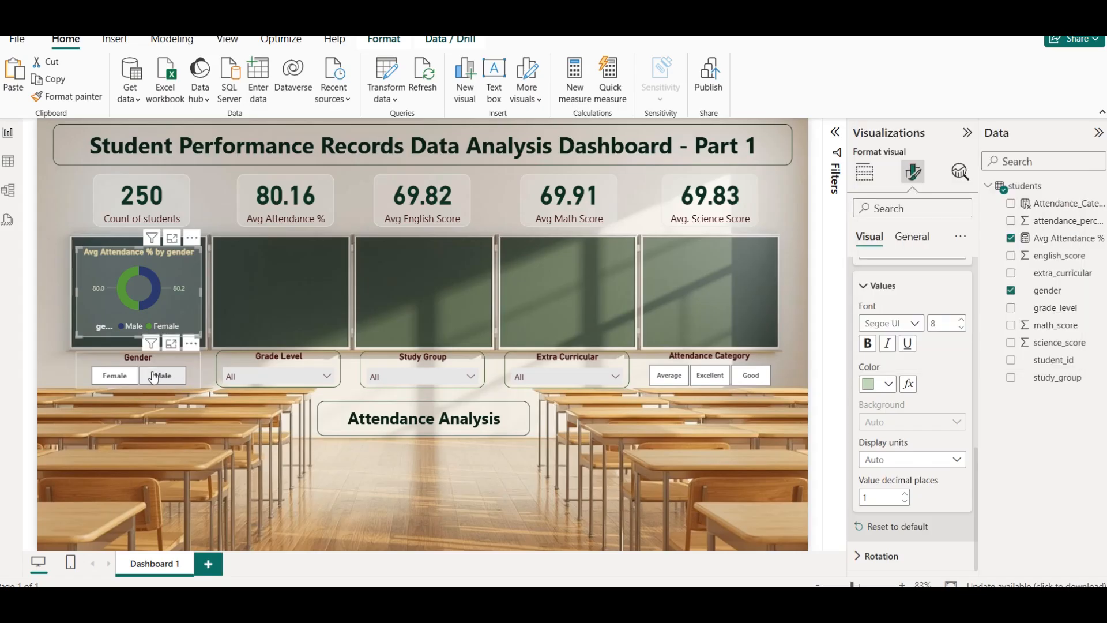
{"action": "left_click", "coordinate": [210, 352]}
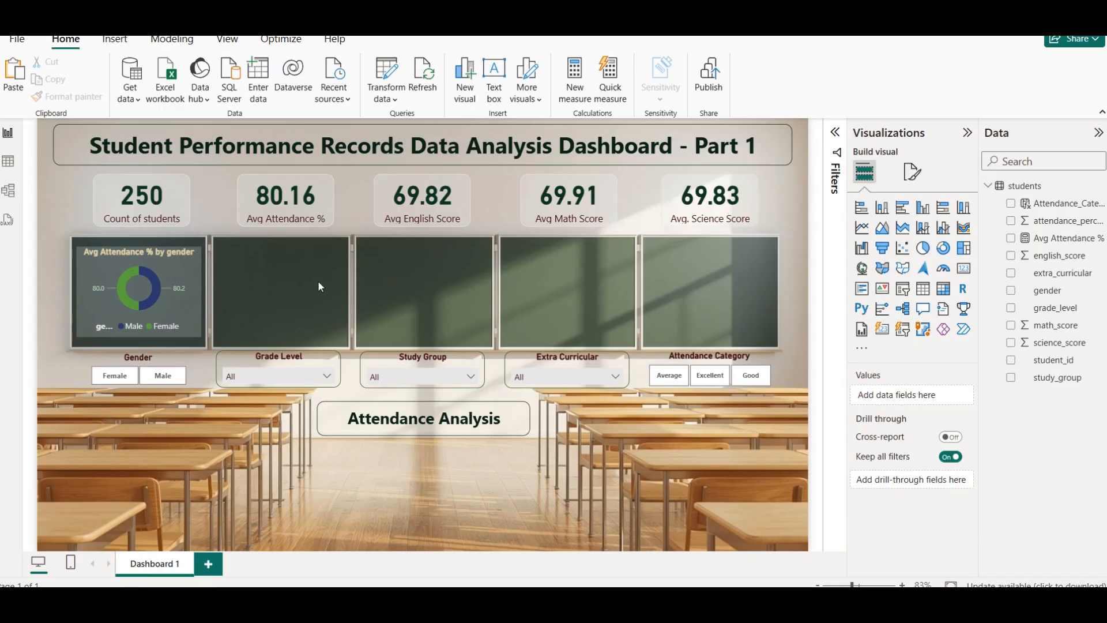
Duplicate the attendance by gender donut chart and place the copy in the second blackboard panel.
{"action": "left_click", "coordinate": [193, 271]}
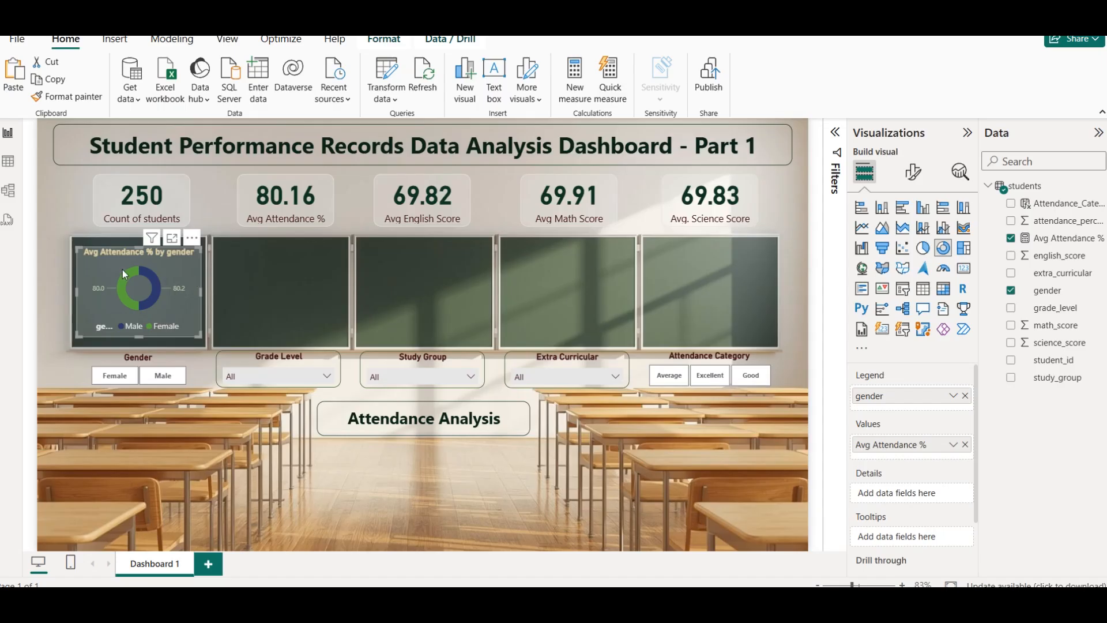
{"action": "key", "text": "ctrl+v"}
{"action": "left_click_drag", "start_coordinate": [178, 271], "coordinate": [313, 268]}
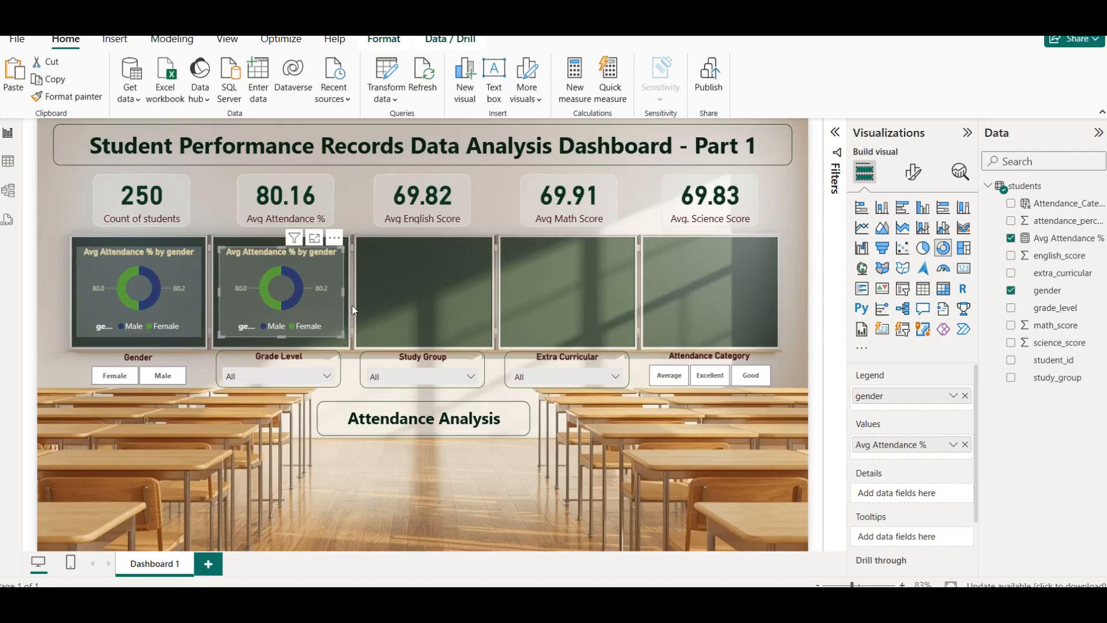
Convert the duplicated donut chart to a stacked column chart and replace gender with extra_curricular on its X-axis.
{"action": "left_click", "coordinate": [400, 286]}
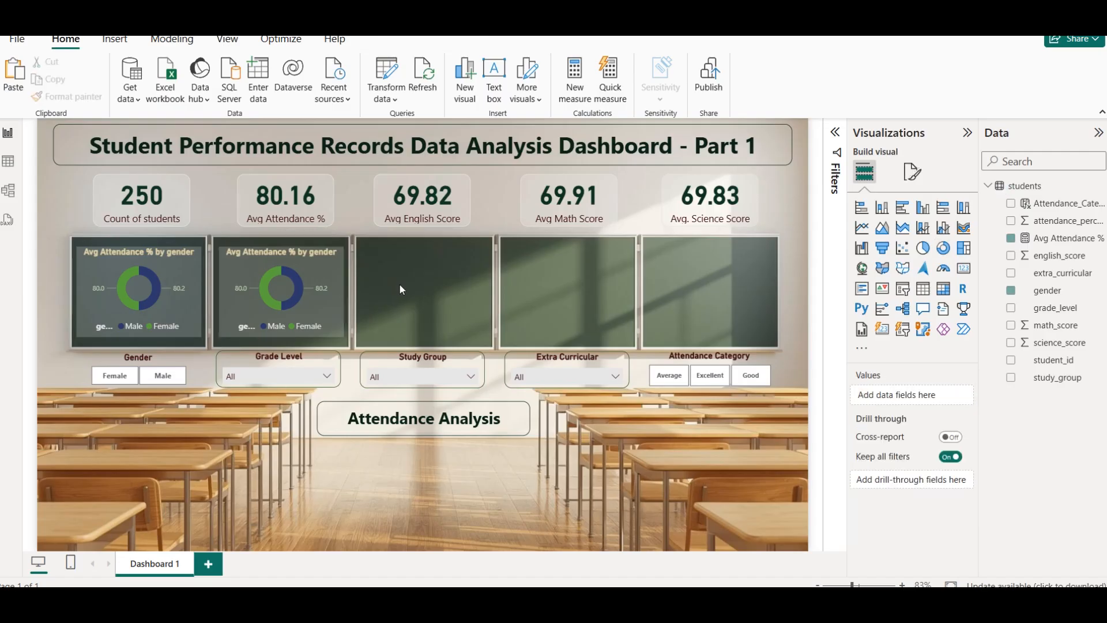
{"action": "left_click", "coordinate": [328, 264]}
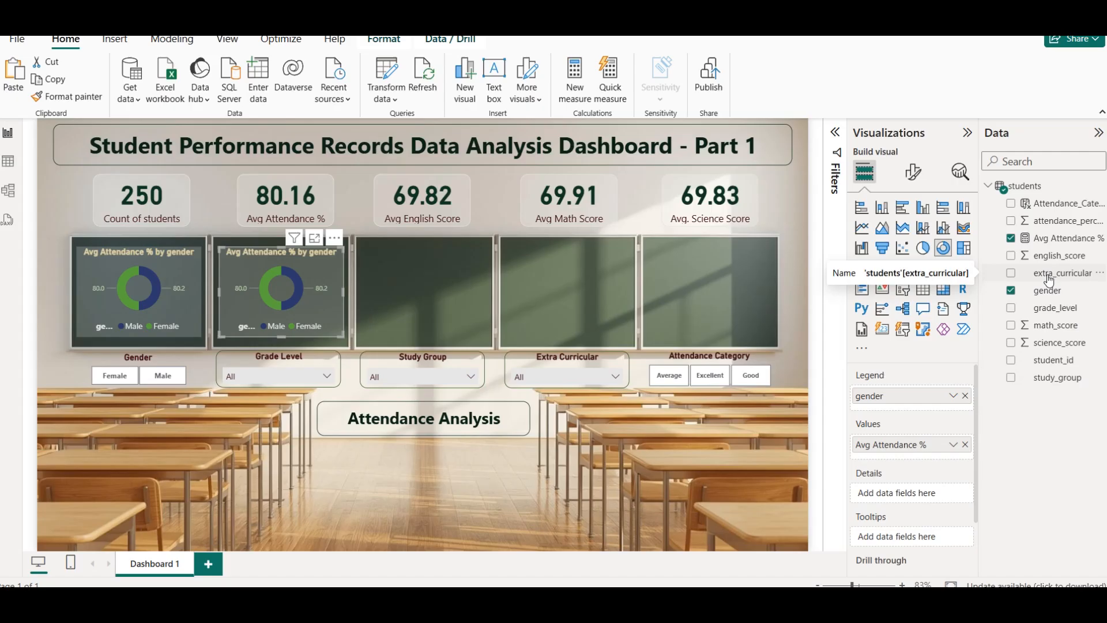
{"action": "left_click", "coordinate": [574, 380]}
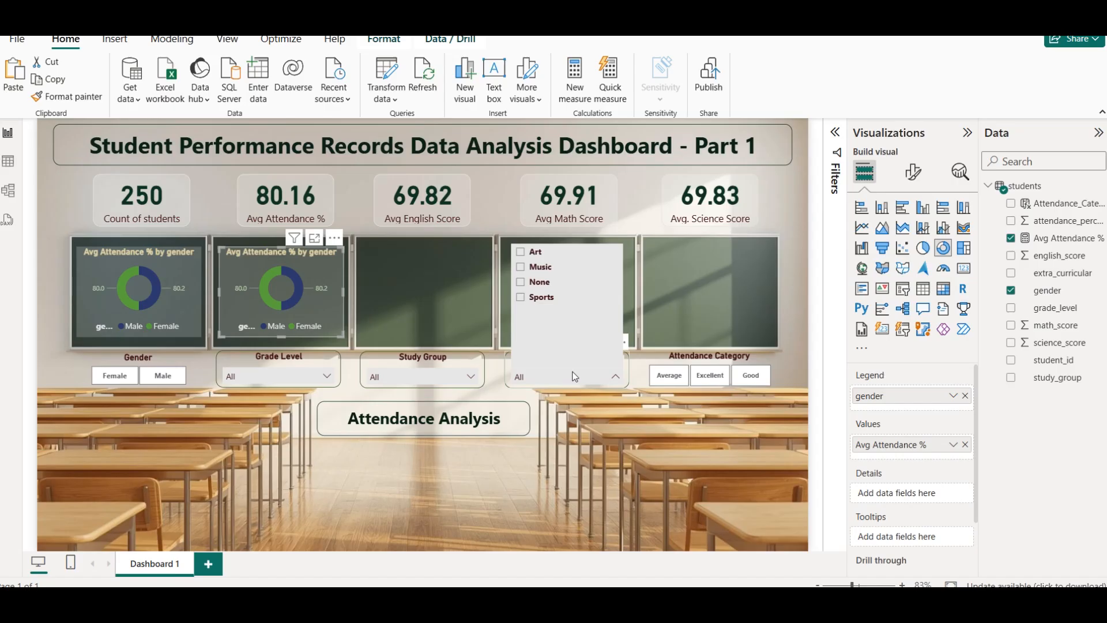
{"action": "left_click", "coordinate": [884, 207]}
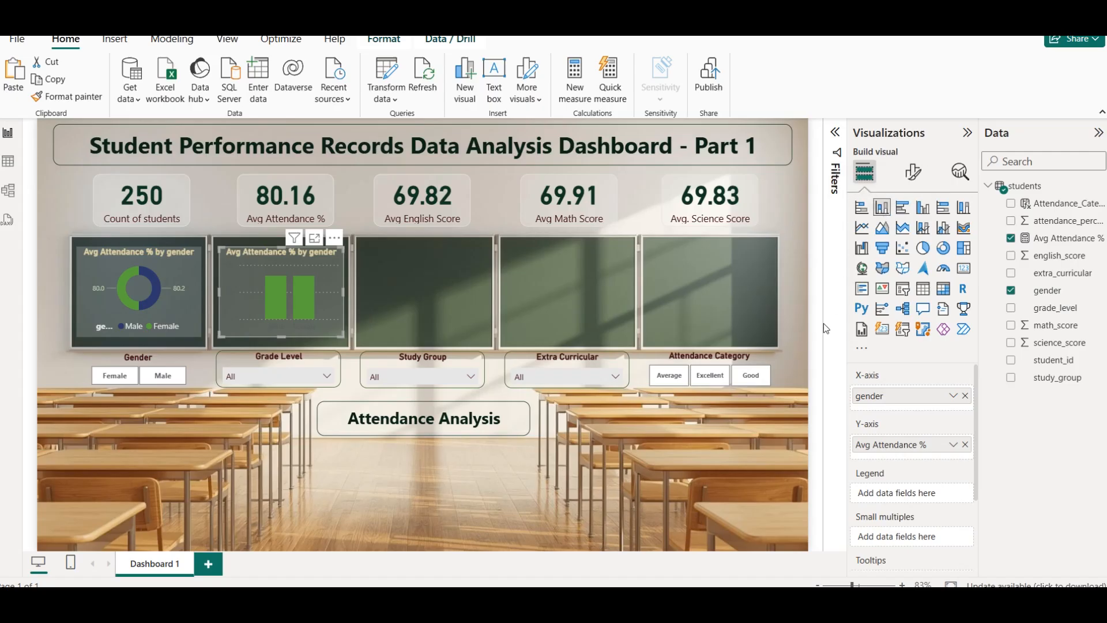
{"action": "left_click", "coordinate": [965, 396]}
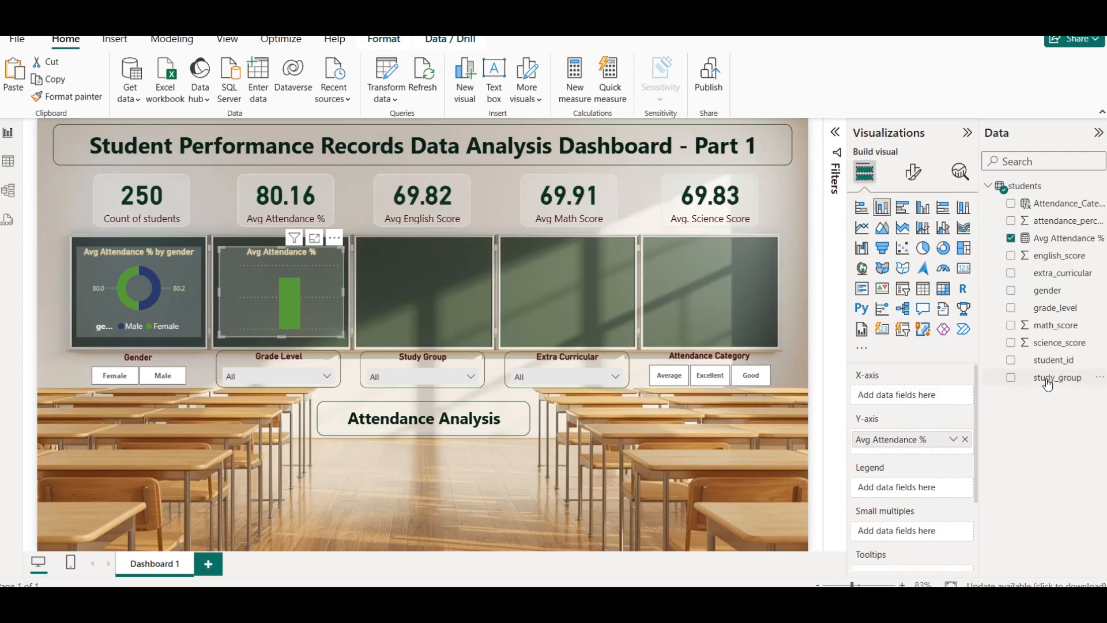
{"action": "left_click", "coordinate": [1013, 274]}
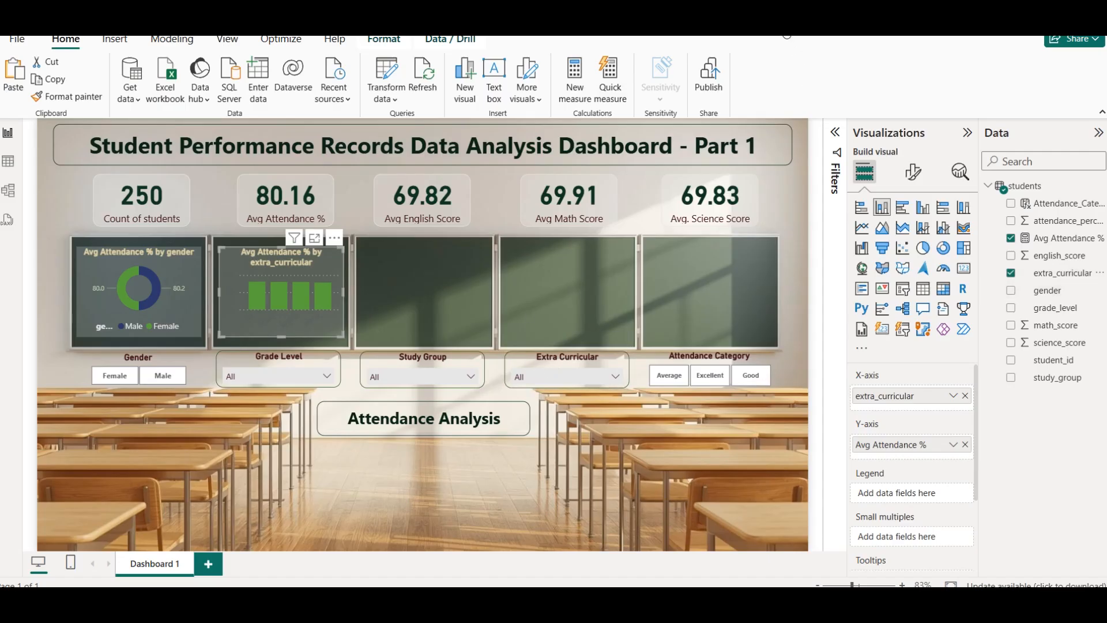
Set the X-axis label color of the extra_curricular column chart to light gray.
{"action": "left_click", "coordinate": [913, 171]}
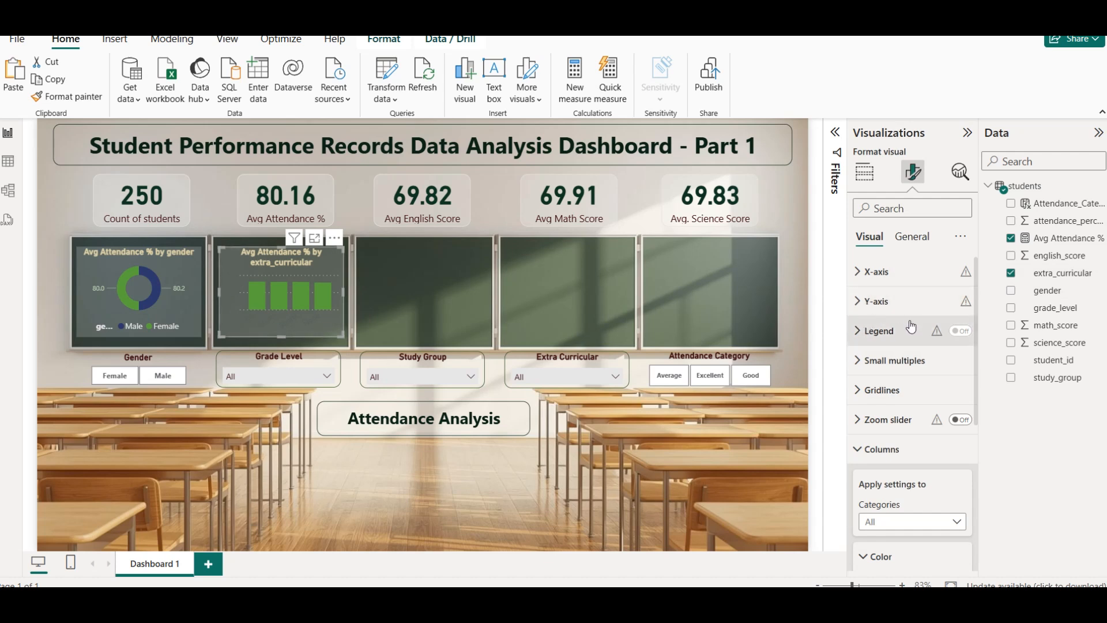
{"action": "left_click", "coordinate": [880, 272]}
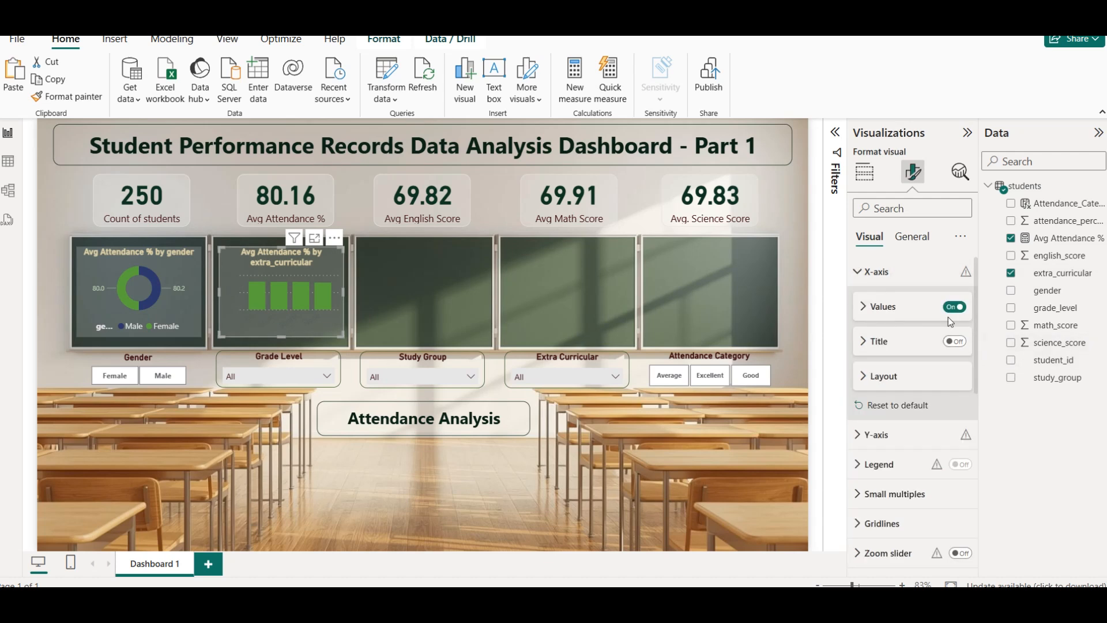
{"action": "left_click", "coordinate": [886, 312]}
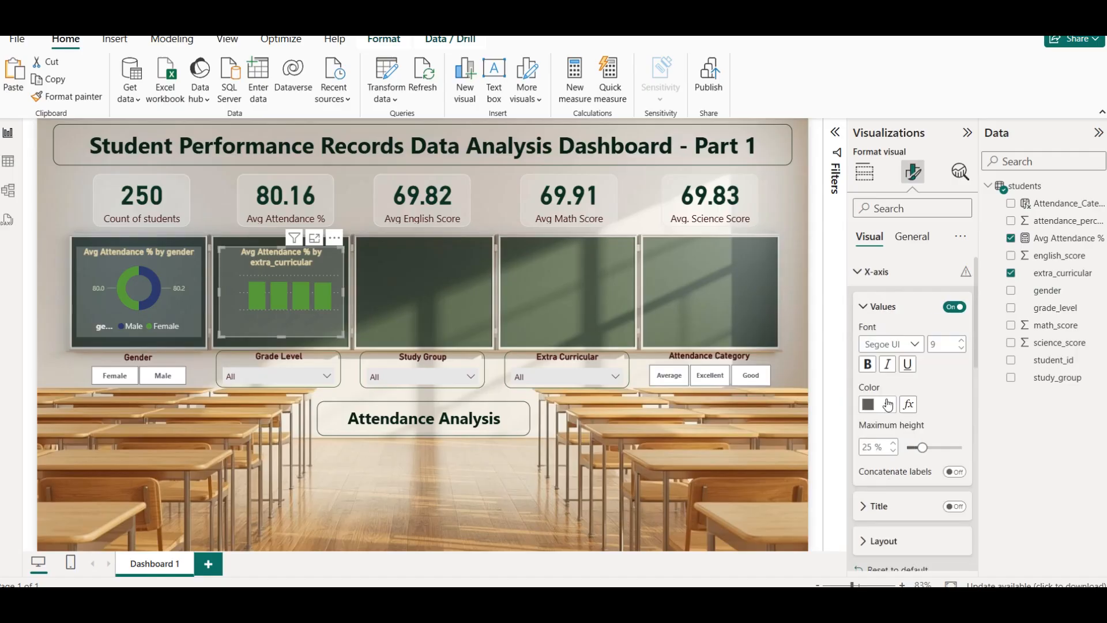
{"action": "left_click", "coordinate": [876, 404]}
{"action": "left_click", "coordinate": [878, 343]}
Change the section heading text to "Attendance % Analysis".
{"action": "left_click", "coordinate": [443, 423]}
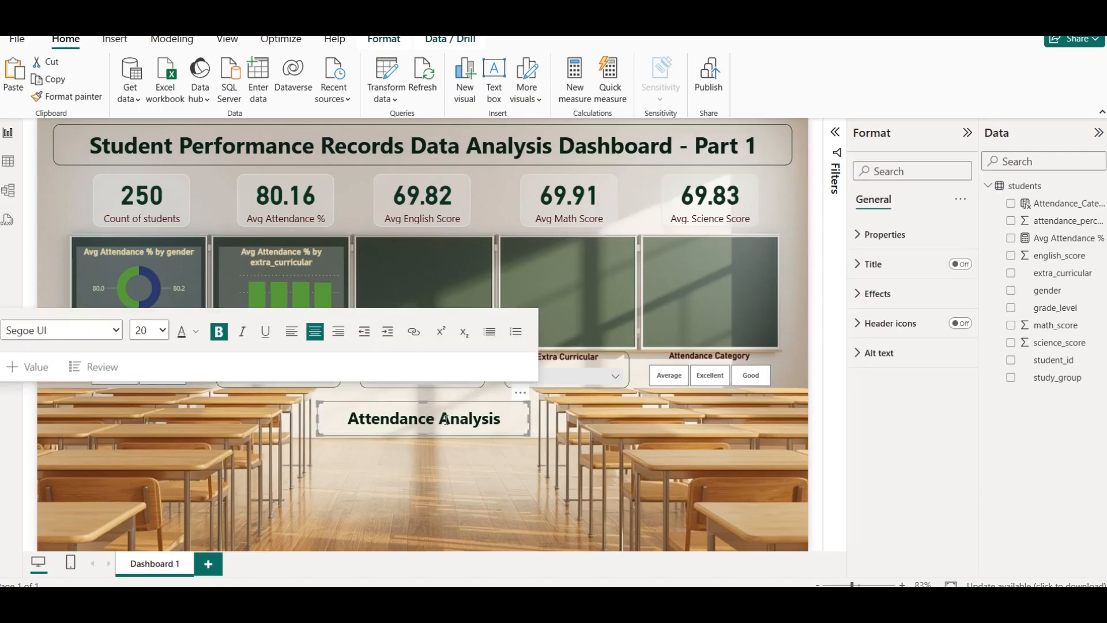
{"action": "type", "text": "%"}
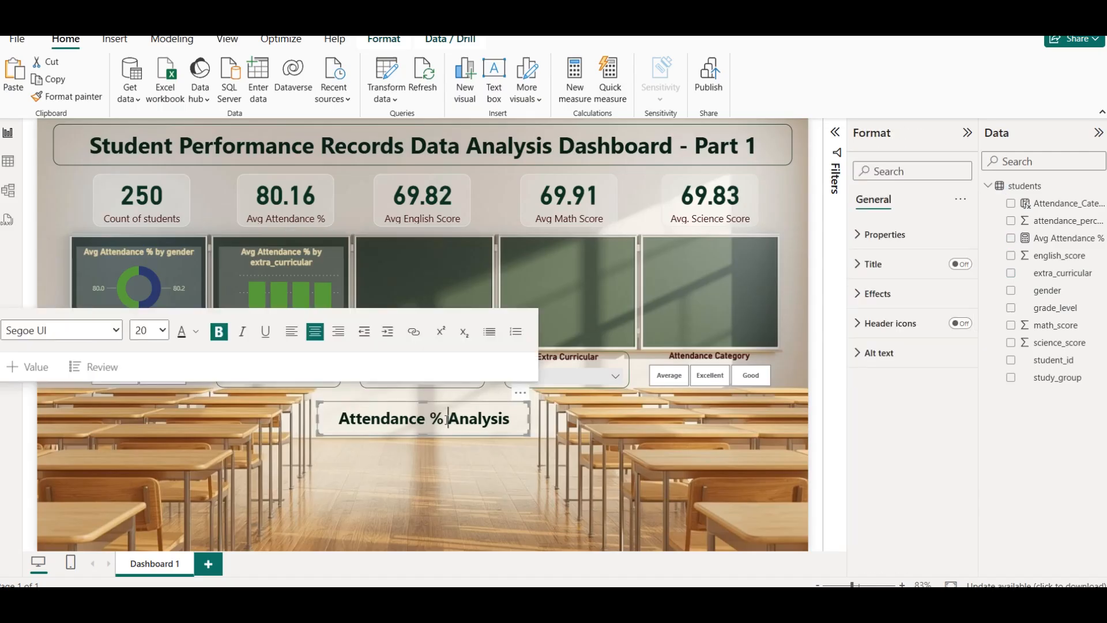
{"action": "left_click", "coordinate": [489, 461]}
Shorten the column chart's title to "By extra_curricular".
{"action": "left_click", "coordinate": [292, 275]}
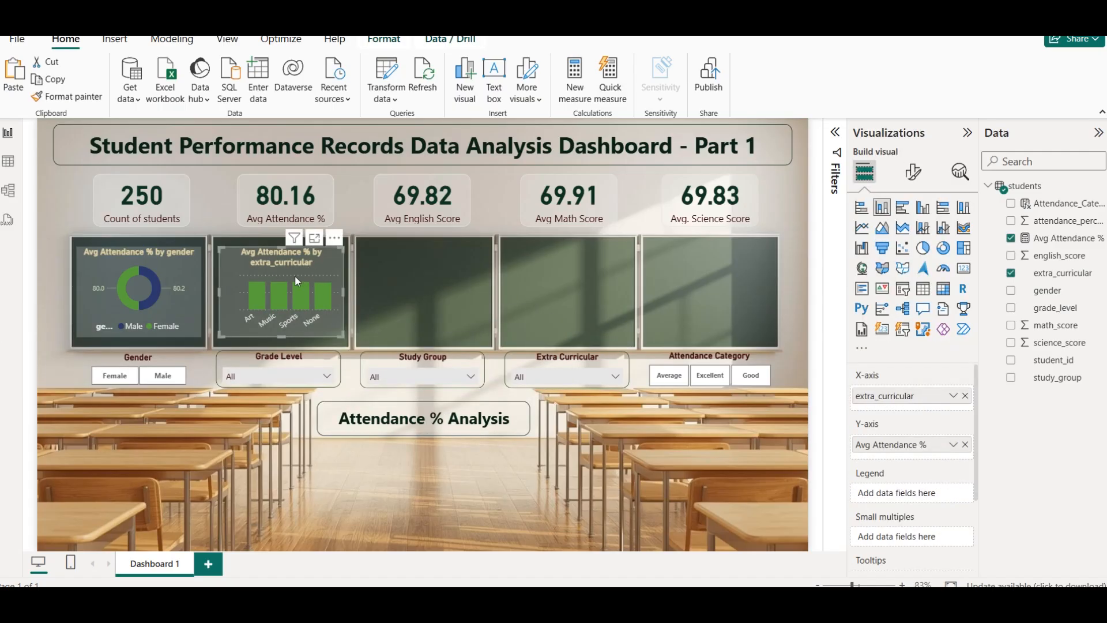
{"action": "left_click", "coordinate": [913, 171]}
{"action": "left_click", "coordinate": [912, 237]}
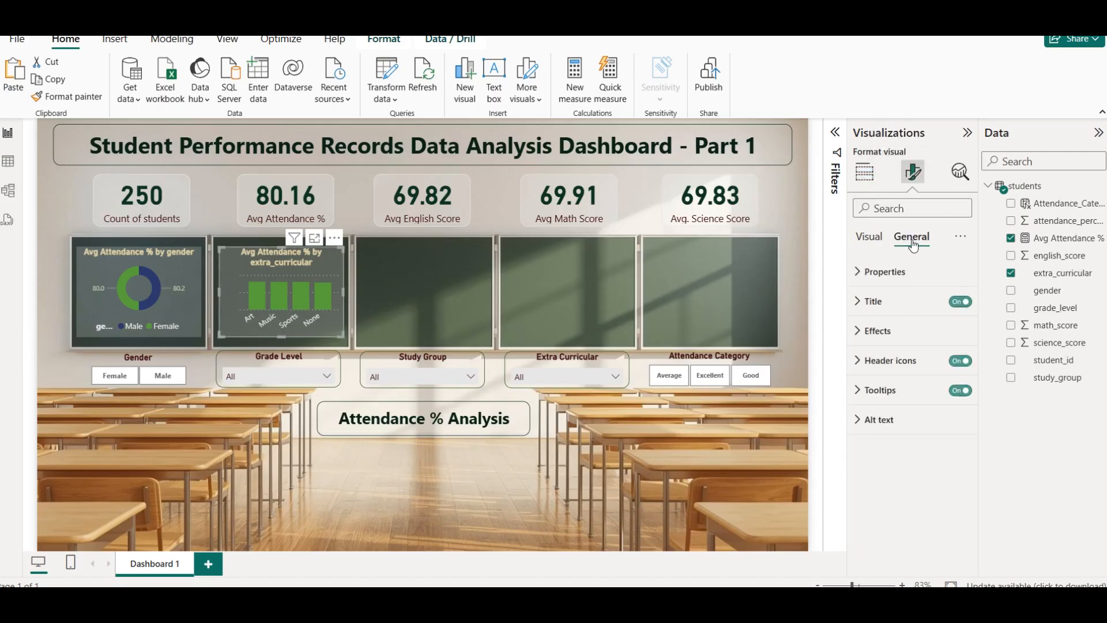
{"action": "left_click", "coordinate": [910, 303]}
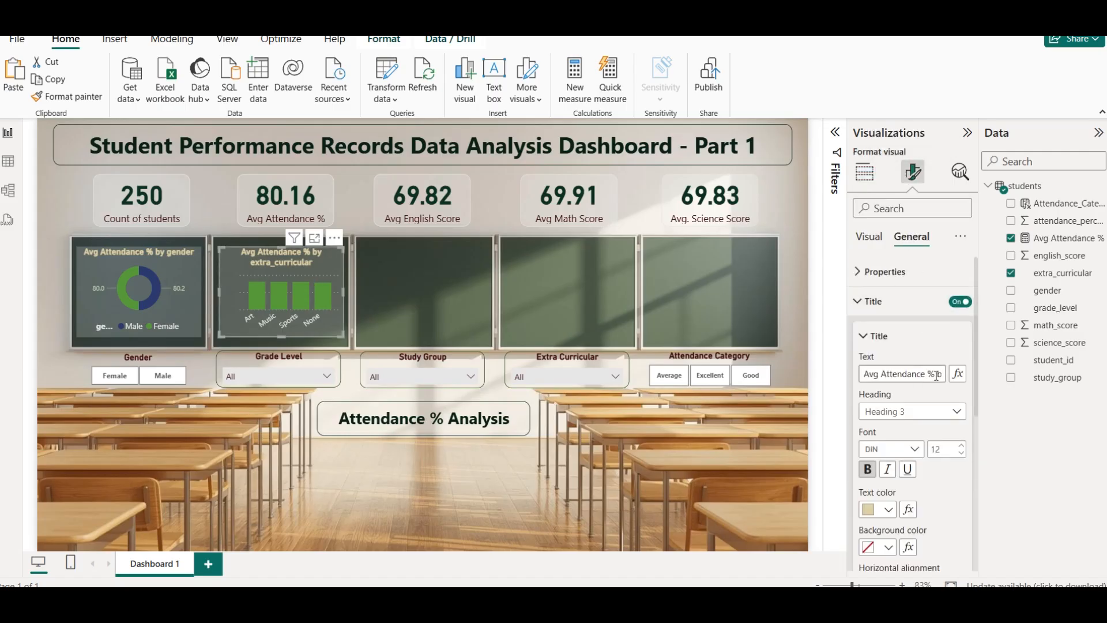
{"action": "left_click", "coordinate": [937, 375]}
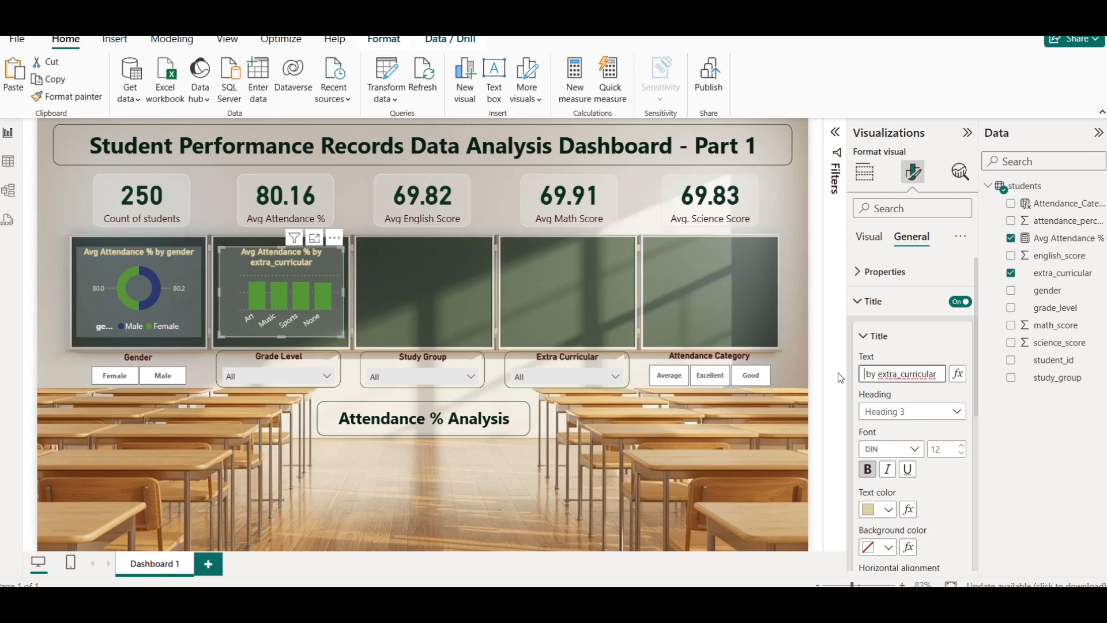
{"action": "key", "text": "shift+Home"}
{"action": "key", "text": "BackSpace"}
{"action": "key", "text": "BackSpace"}
{"action": "type", "text": "B"}
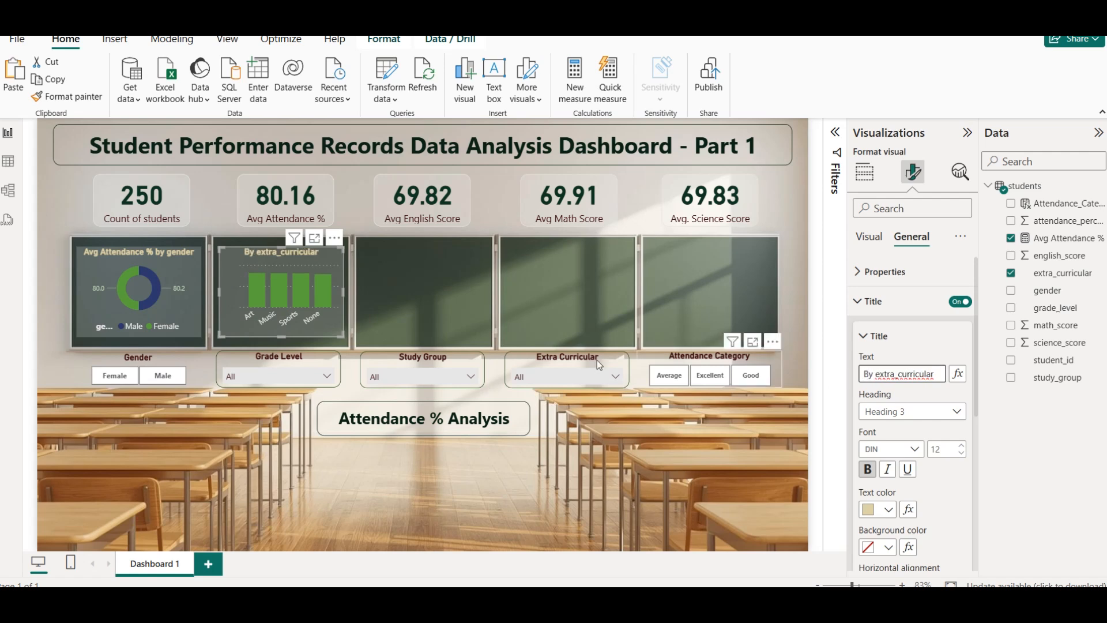
{"action": "left_click", "coordinate": [420, 308]}
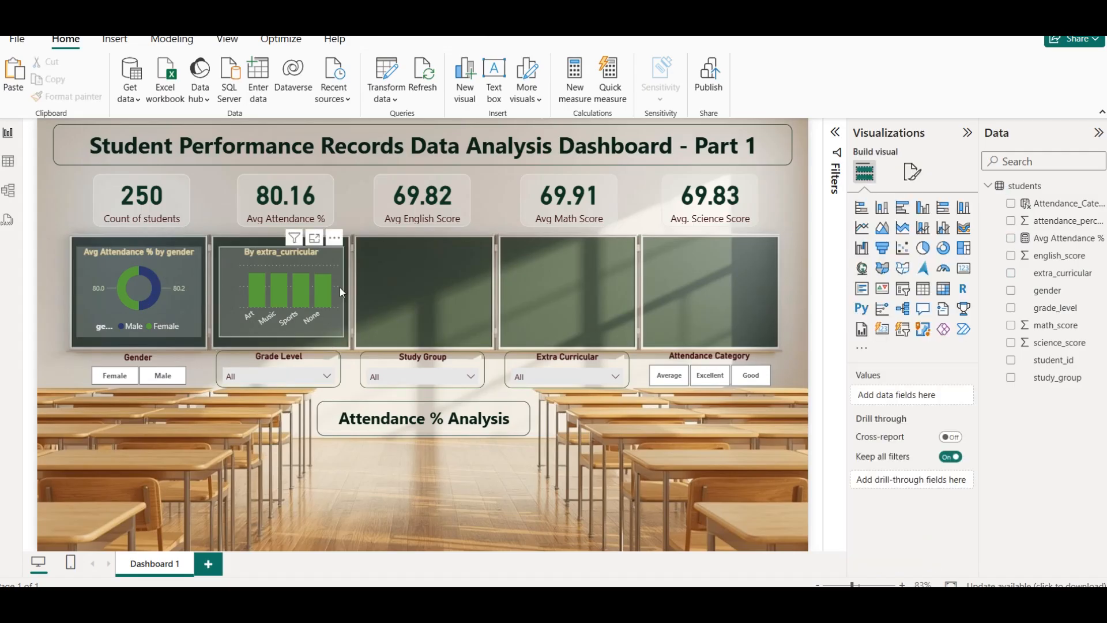
Set the column chart's Y-axis value color to light gray.
{"action": "left_click", "coordinate": [323, 268]}
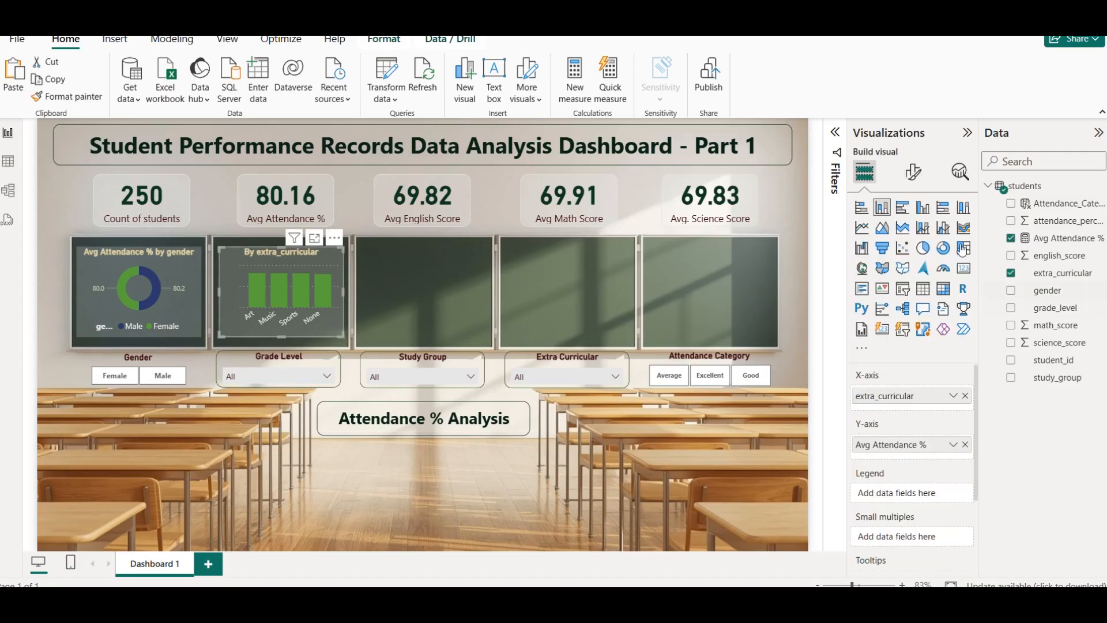
{"action": "left_click", "coordinate": [914, 172]}
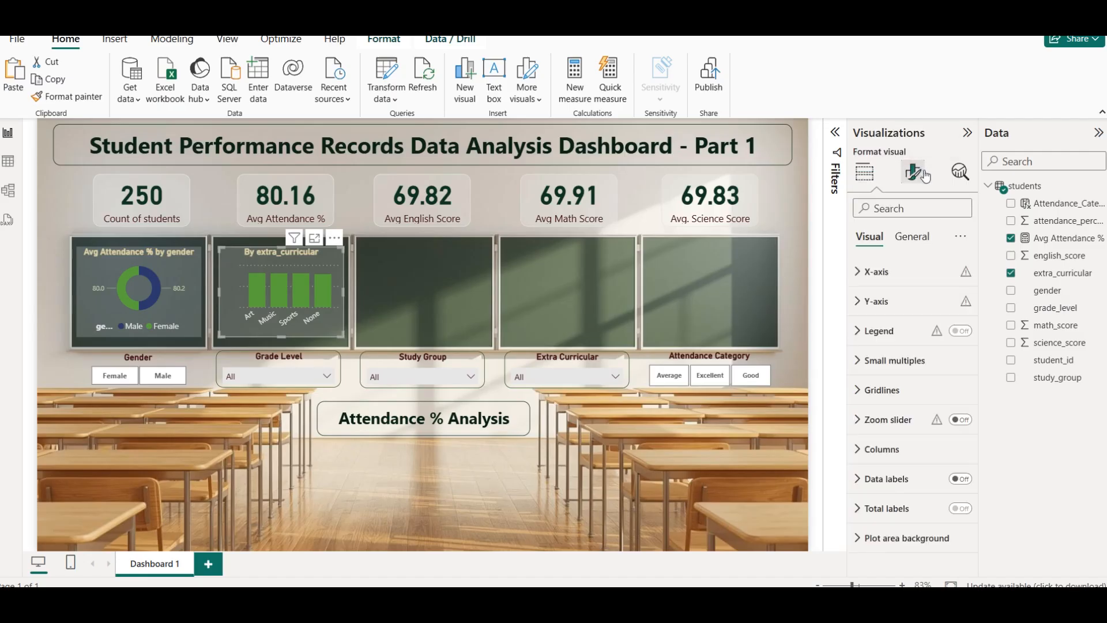
{"action": "left_click", "coordinate": [910, 300]}
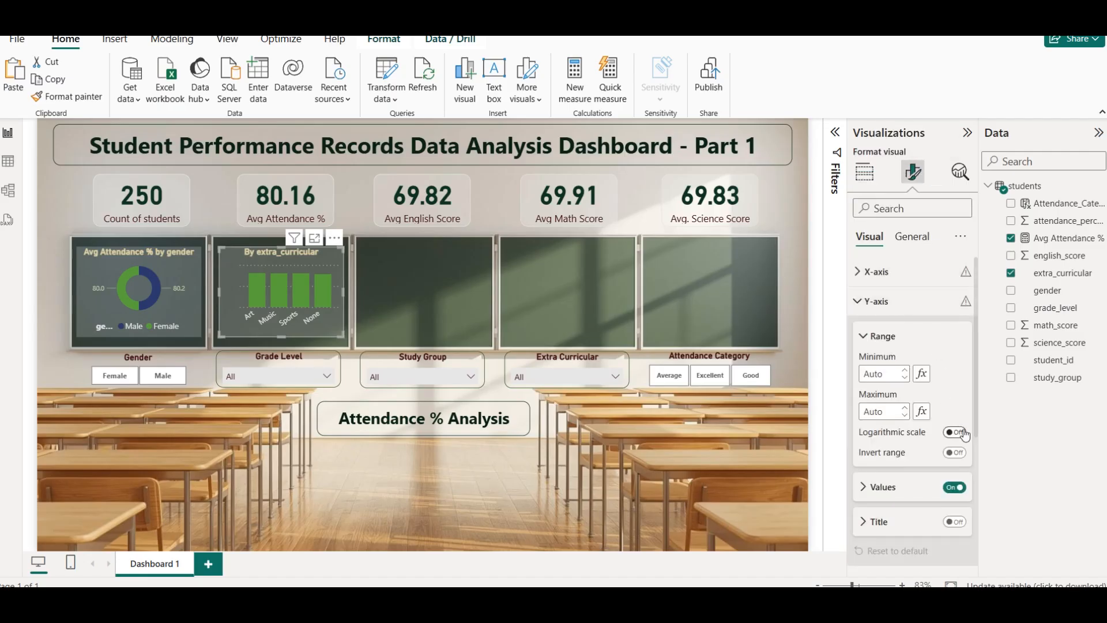
{"action": "left_click", "coordinate": [902, 486]}
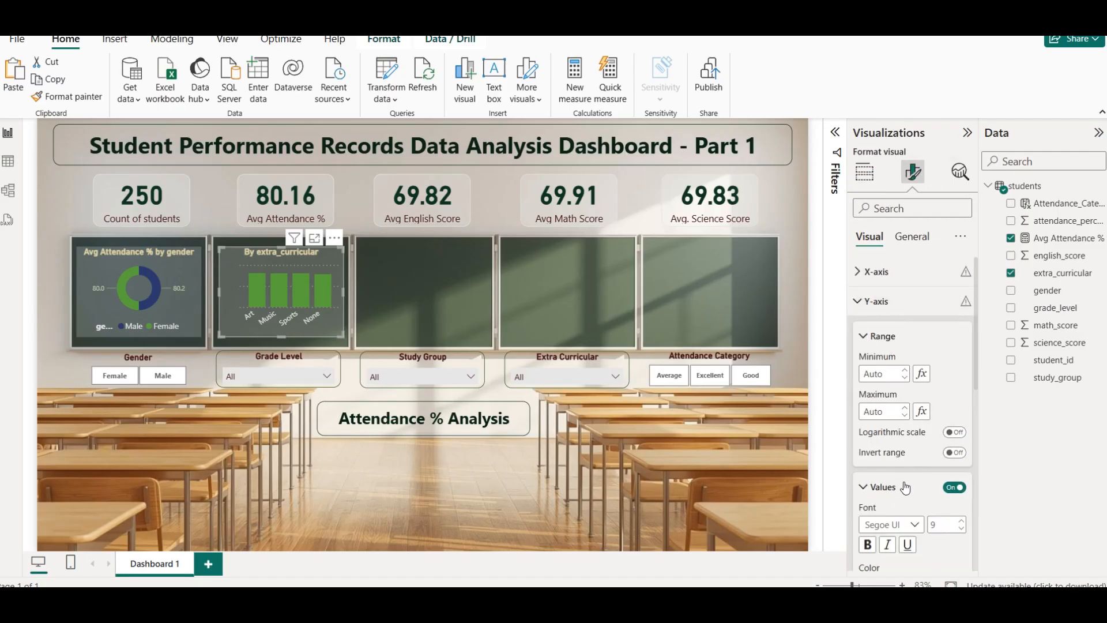
{"action": "left_click", "coordinate": [886, 513]}
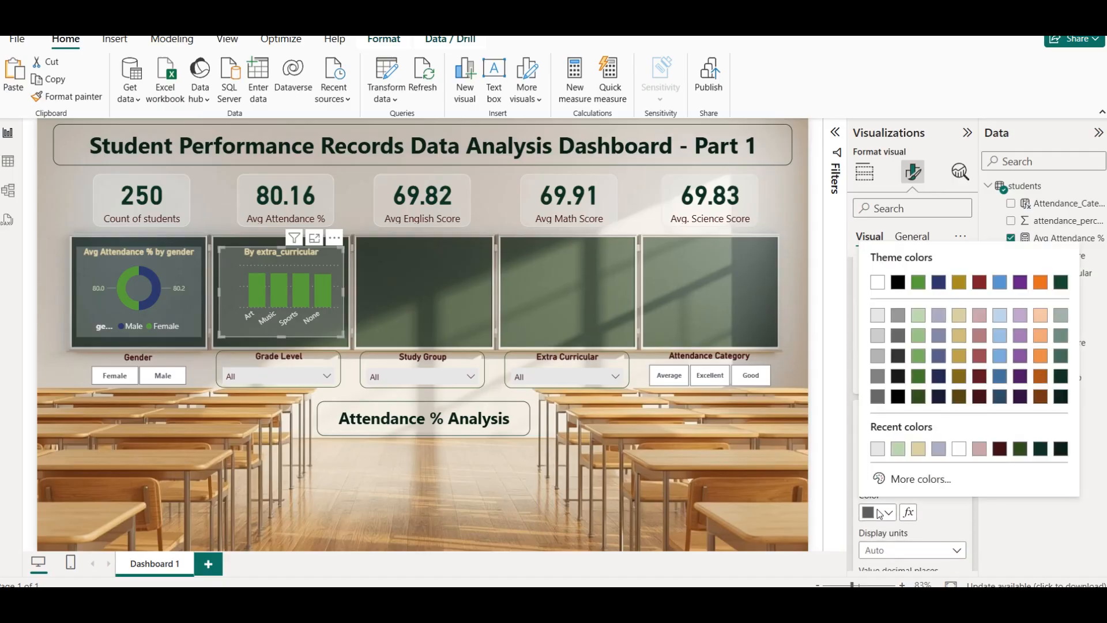
{"action": "left_click", "coordinate": [884, 324]}
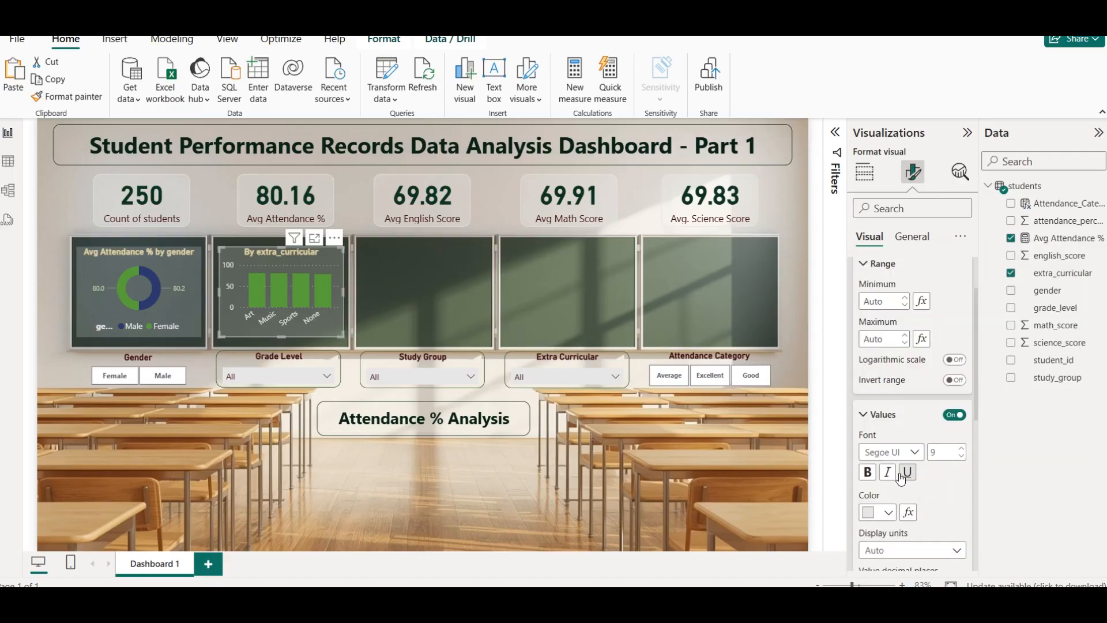
Hide the column chart's Y-axis values and show data labels on the columns.
{"action": "scroll", "coordinate": [953, 442], "scroll_direction": "down", "scroll_amount": 3}
{"action": "scroll", "coordinate": [950, 334], "scroll_direction": "up", "scroll_amount": 3}
{"action": "left_click", "coordinate": [955, 415]}
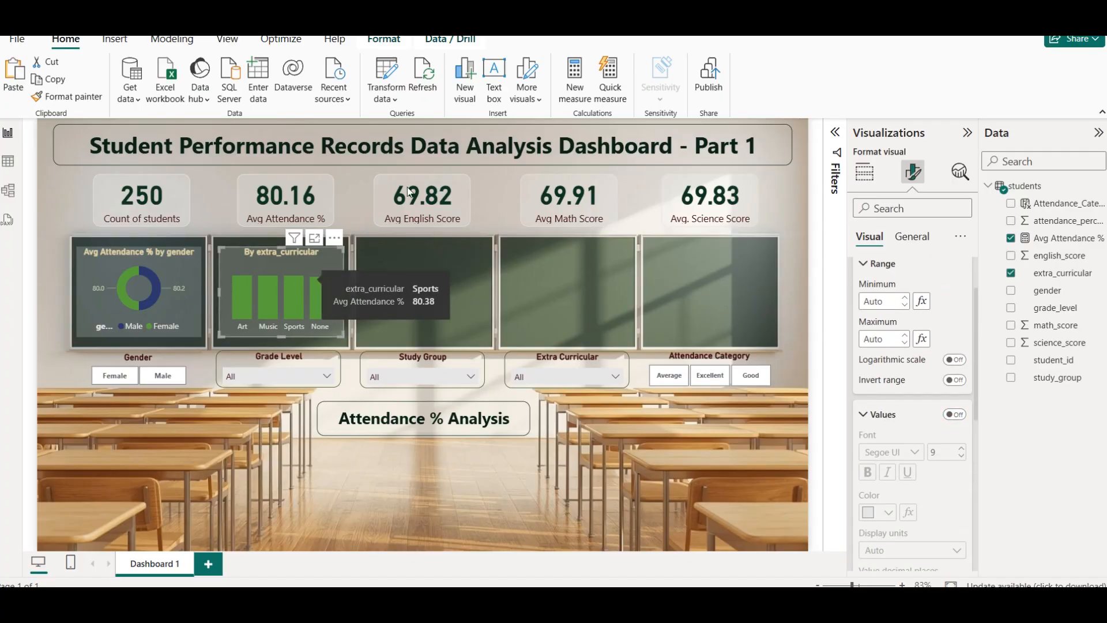
{"action": "scroll", "coordinate": [919, 415], "scroll_direction": "down", "scroll_amount": 5}
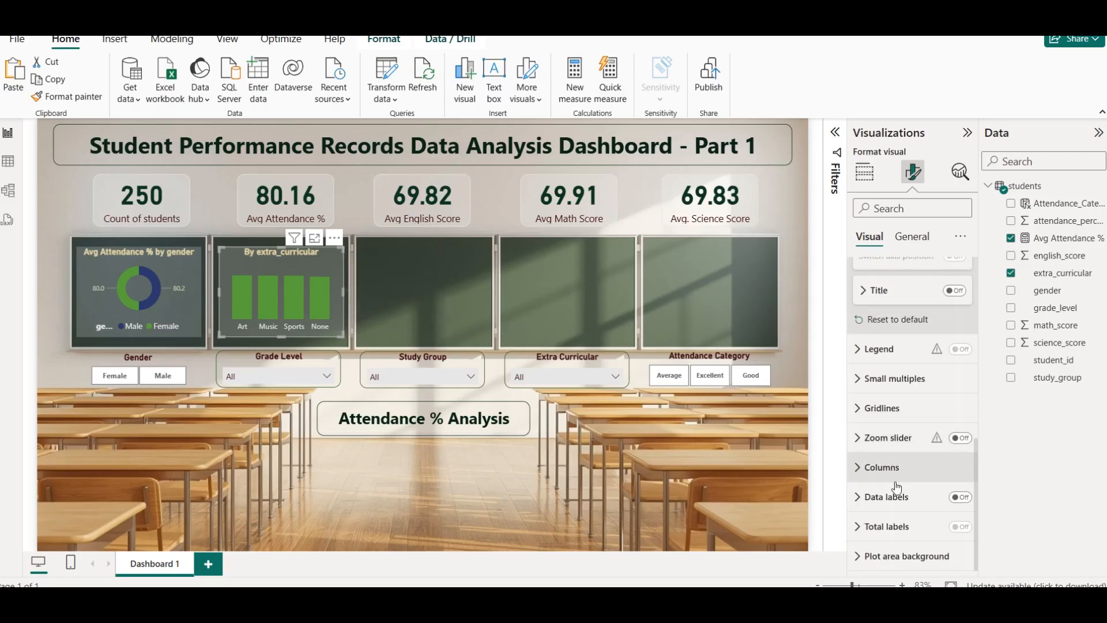
{"action": "left_click", "coordinate": [960, 499]}
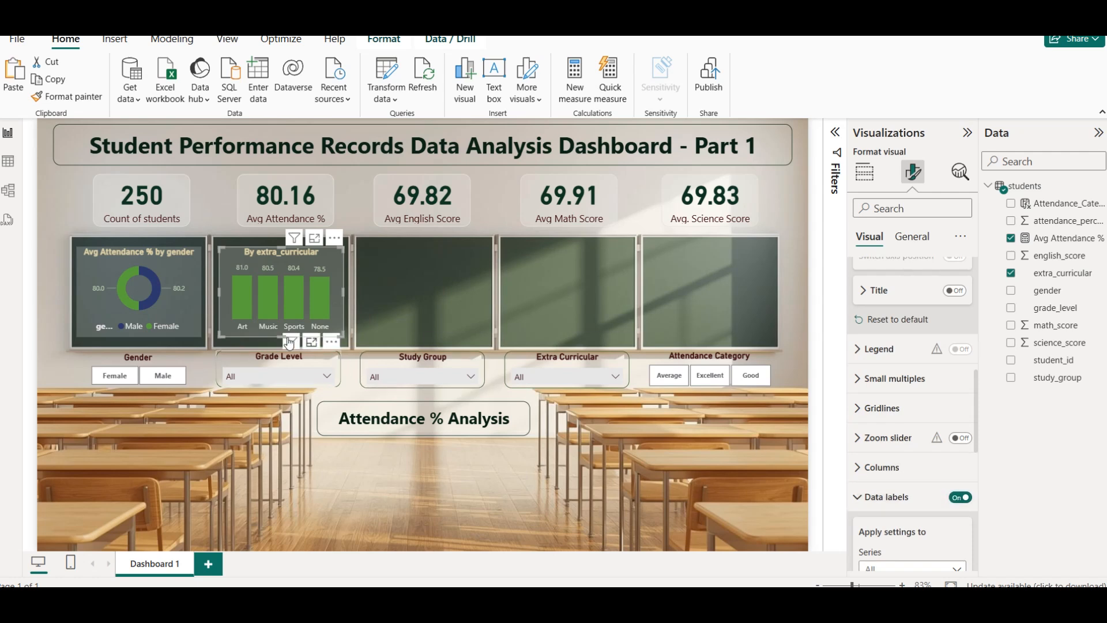
Set the color of the Art column in the extra_curricular chart to green.
{"action": "scroll", "coordinate": [930, 436], "scroll_direction": "up", "scroll_amount": 5}
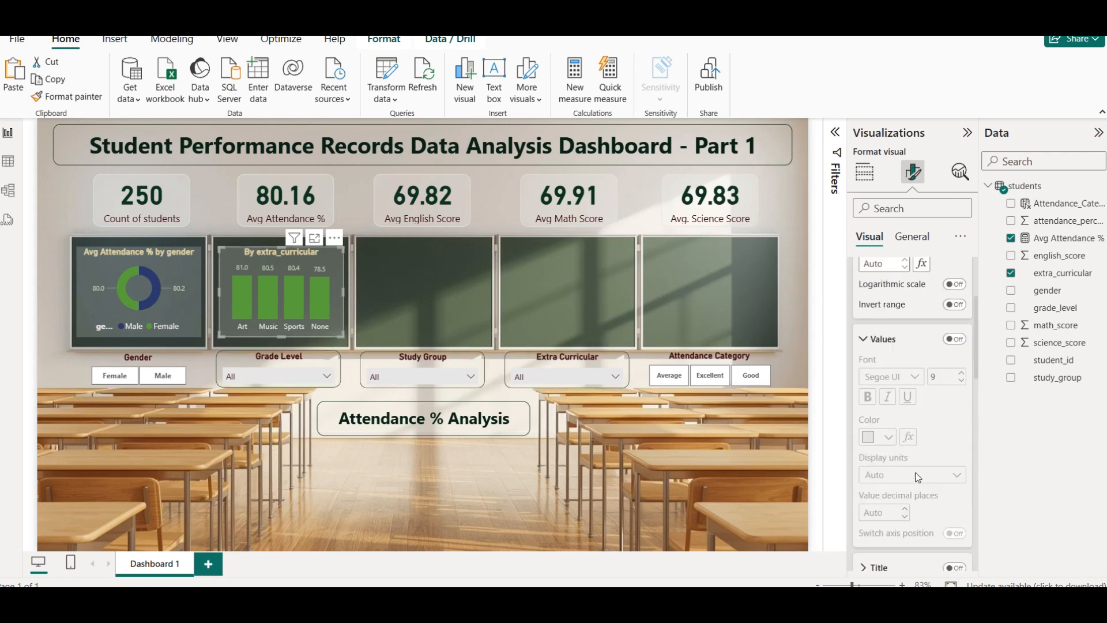
{"action": "left_click", "coordinate": [879, 302]}
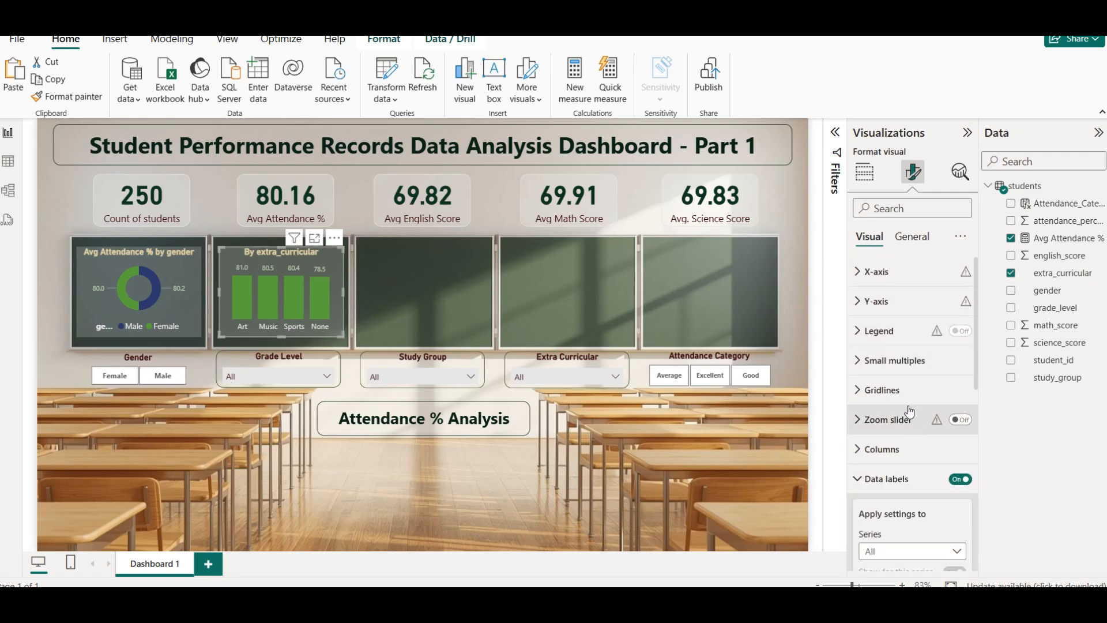
{"action": "left_click", "coordinate": [895, 452]}
{"action": "scroll", "coordinate": [903, 444], "scroll_direction": "down", "scroll_amount": 3}
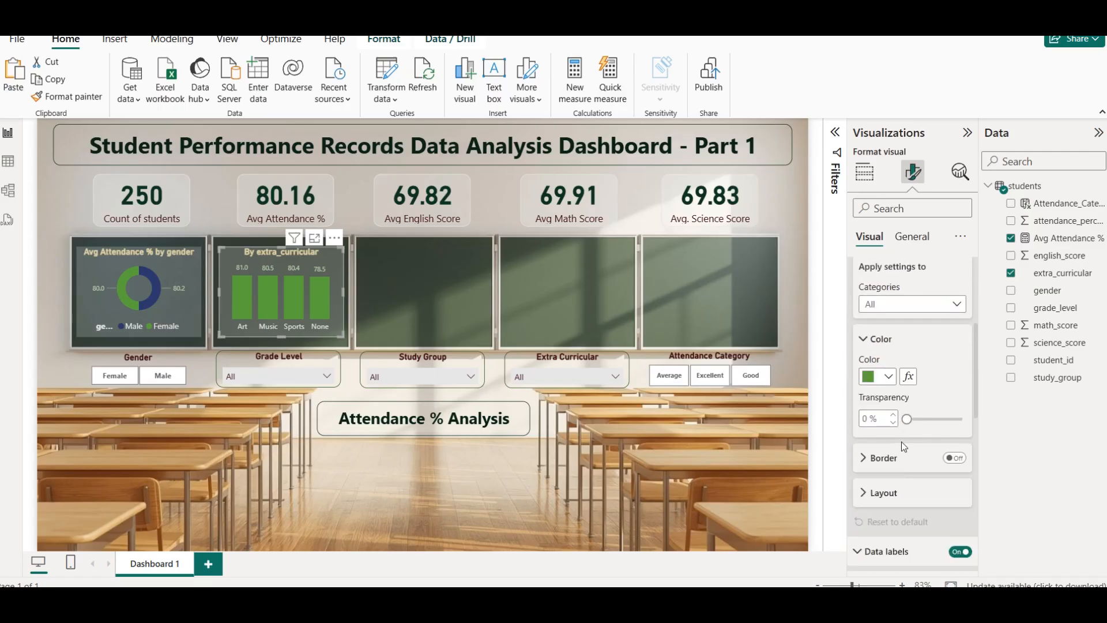
{"action": "left_click", "coordinate": [904, 304]}
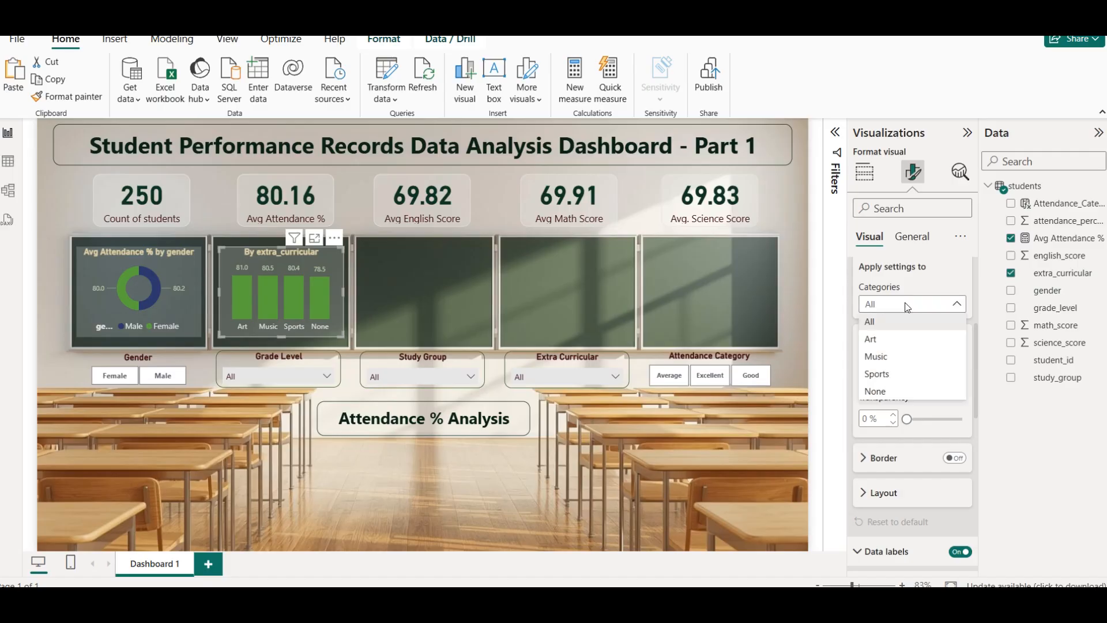
{"action": "left_click", "coordinate": [893, 352]}
{"action": "left_click", "coordinate": [888, 377]}
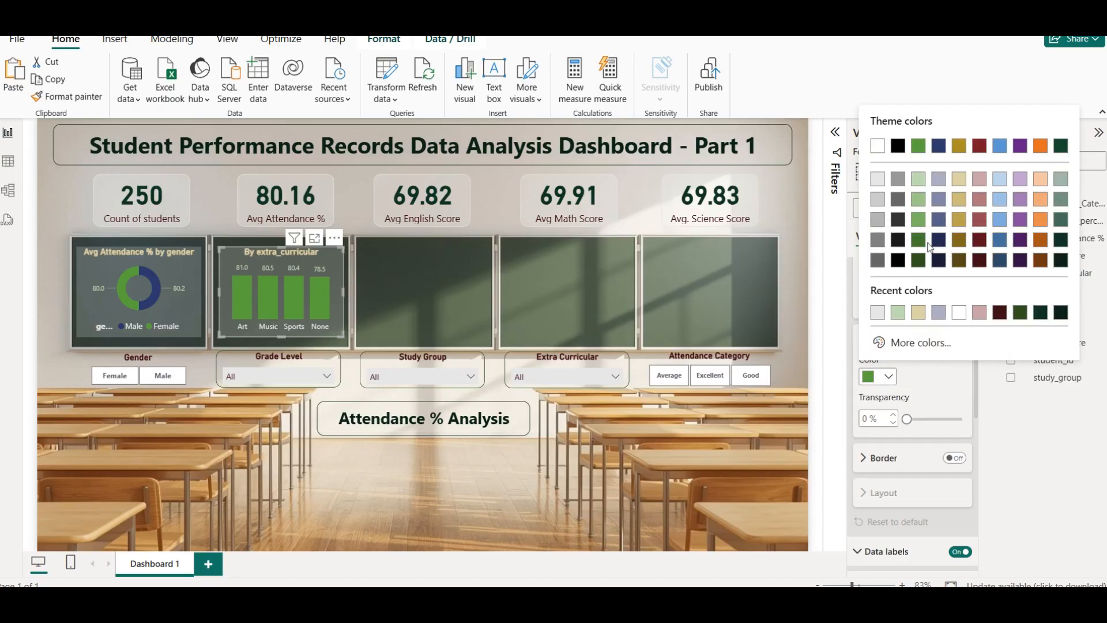
{"action": "left_click", "coordinate": [914, 368]}
Set the color of the Music column to dark navy blue.
{"action": "left_click", "coordinate": [906, 305]}
{"action": "left_click", "coordinate": [888, 354]}
{"action": "left_click", "coordinate": [887, 378]}
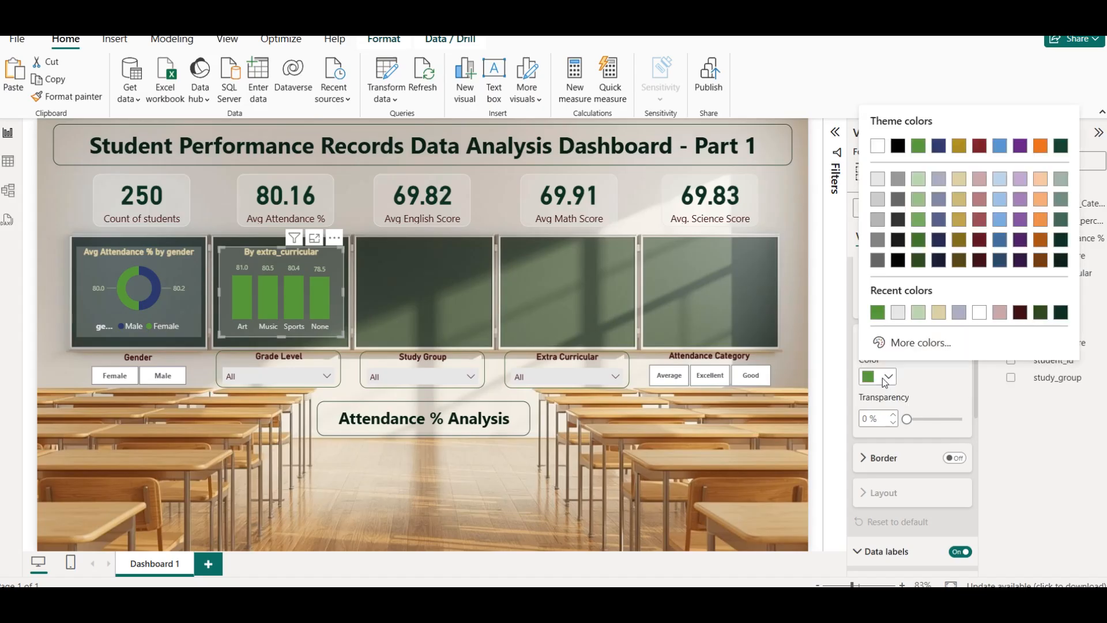
{"action": "left_click", "coordinate": [938, 261]}
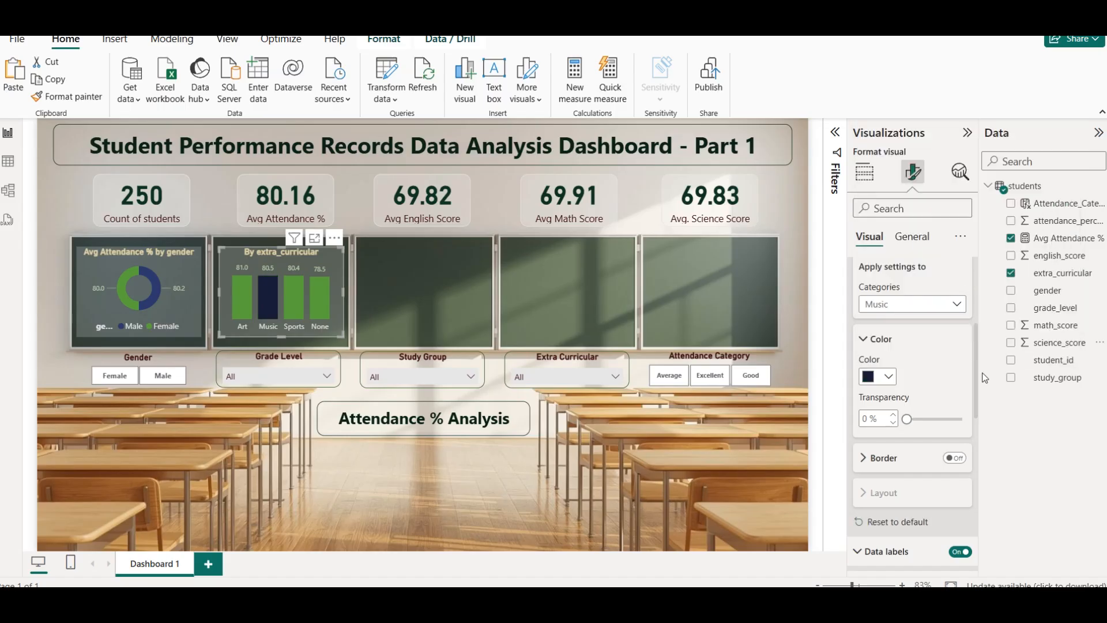
Set the color of the Sports column to dark gold-brown.
{"action": "left_click", "coordinate": [906, 305]}
{"action": "left_click", "coordinate": [880, 374]}
{"action": "left_click", "coordinate": [888, 377]}
{"action": "left_click", "coordinate": [959, 260]}
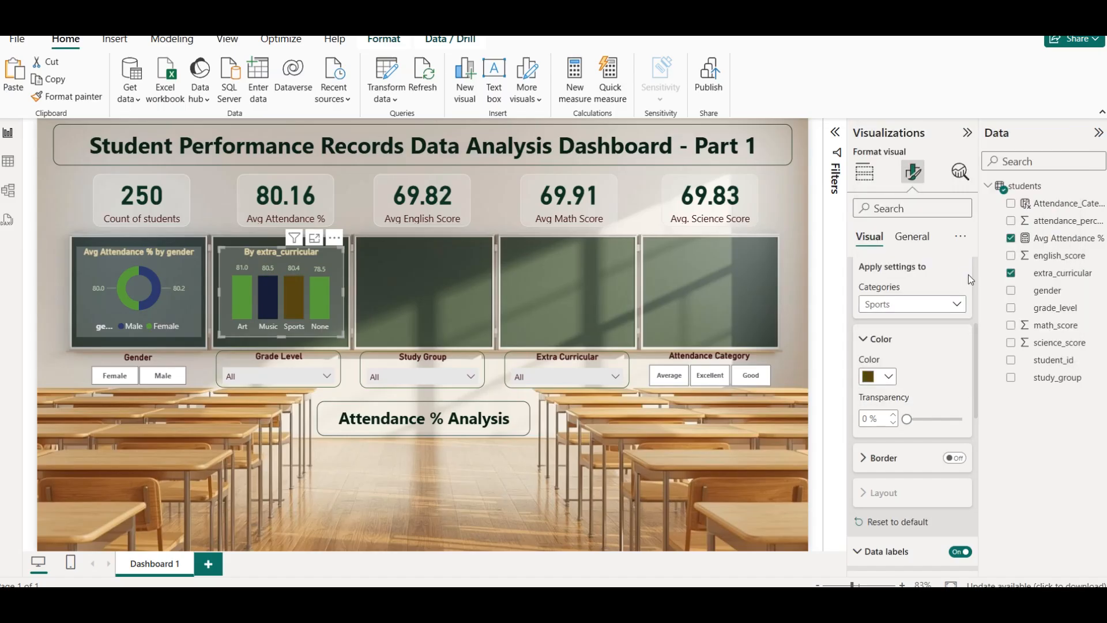
{"action": "left_click", "coordinate": [913, 309]}
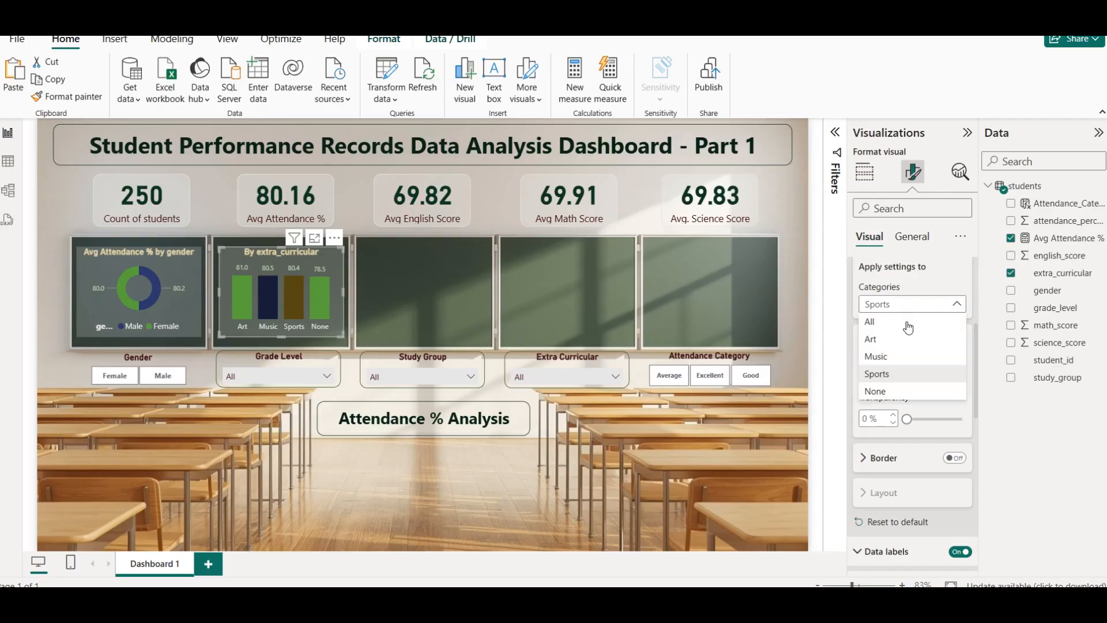
Set the color of the None column in the extra_curricular chart to dark red.
{"action": "left_click", "coordinate": [897, 385]}
{"action": "left_click", "coordinate": [887, 381]}
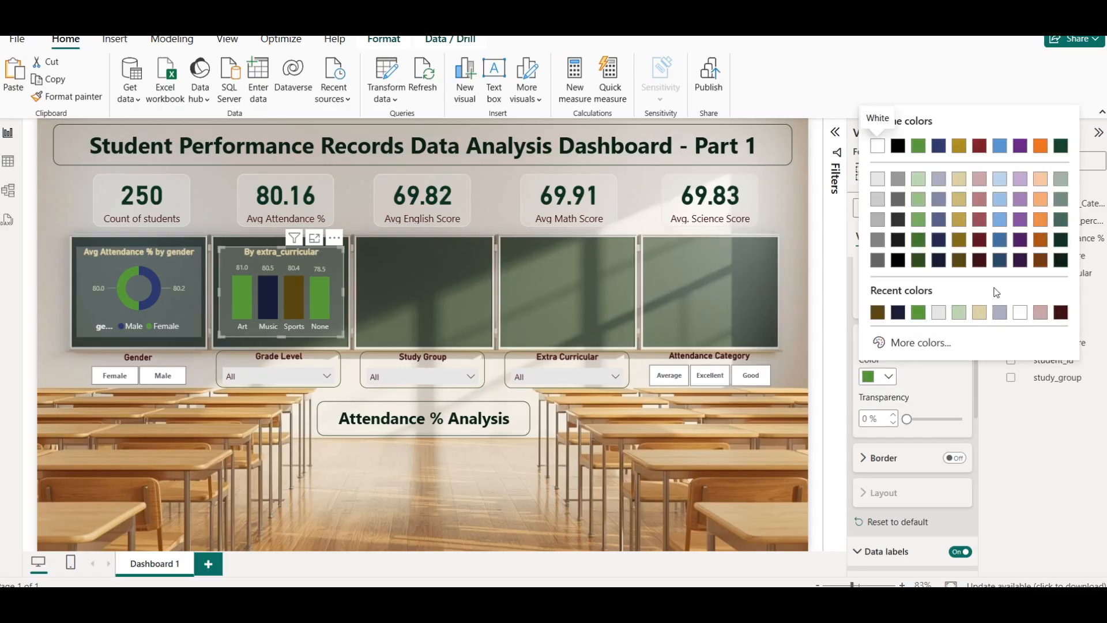
{"action": "left_click", "coordinate": [976, 262]}
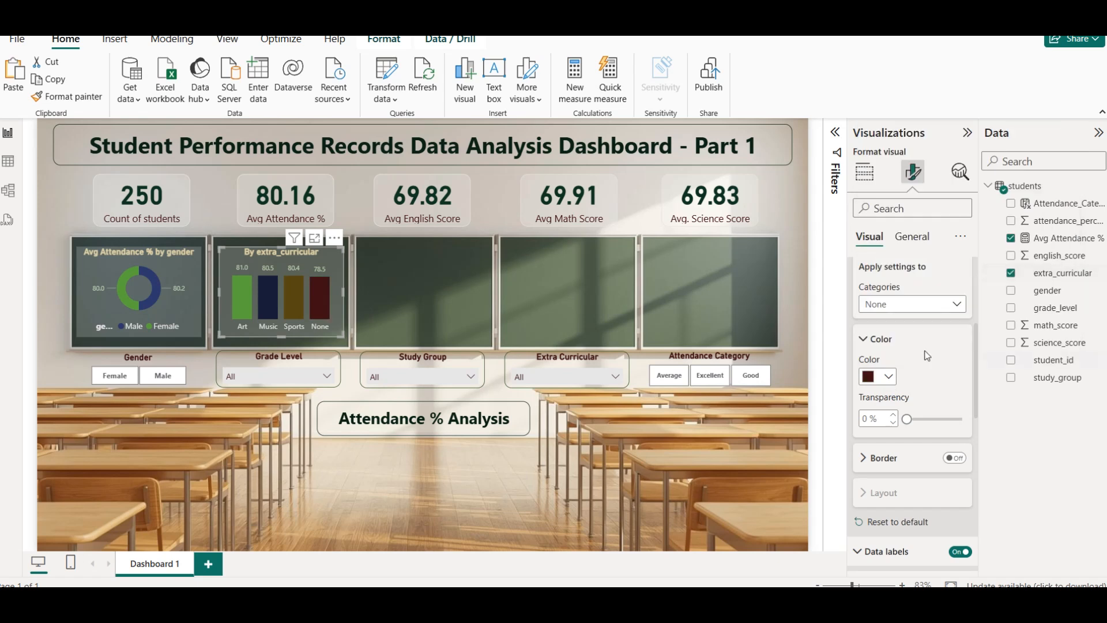
{"action": "left_click", "coordinate": [383, 289]}
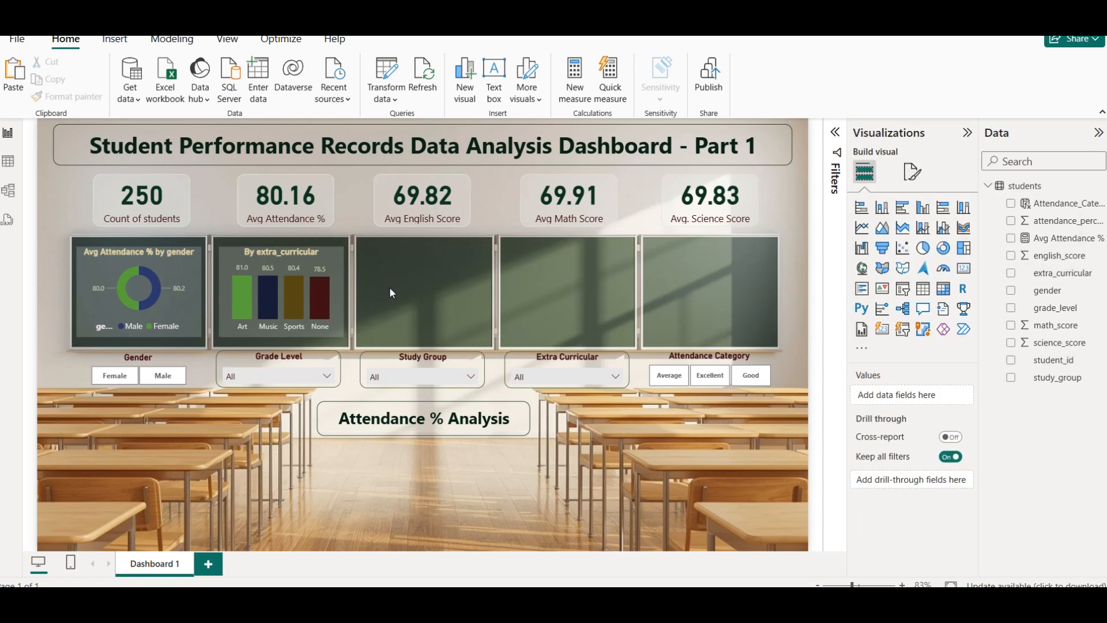
Duplicate the extra_curricular column chart and place the copy on the third blackboard.
{"action": "left_click", "coordinate": [283, 254]}
{"action": "left_click", "coordinate": [62, 84]}
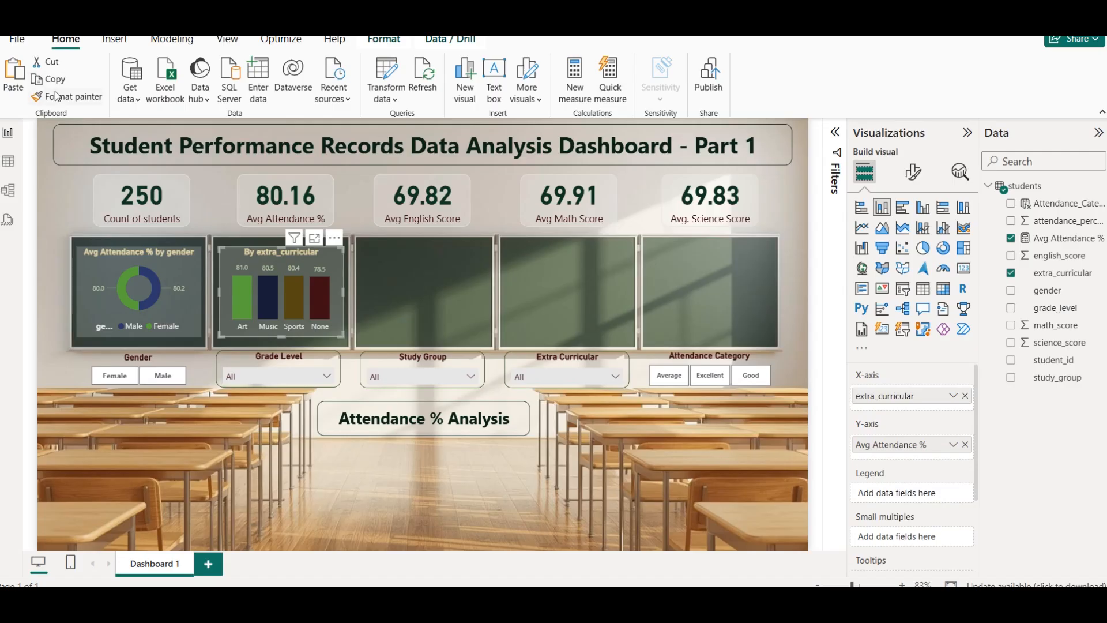
{"action": "left_click", "coordinate": [13, 78]}
{"action": "left_click_drag", "start_coordinate": [341, 291], "coordinate": [433, 270]}
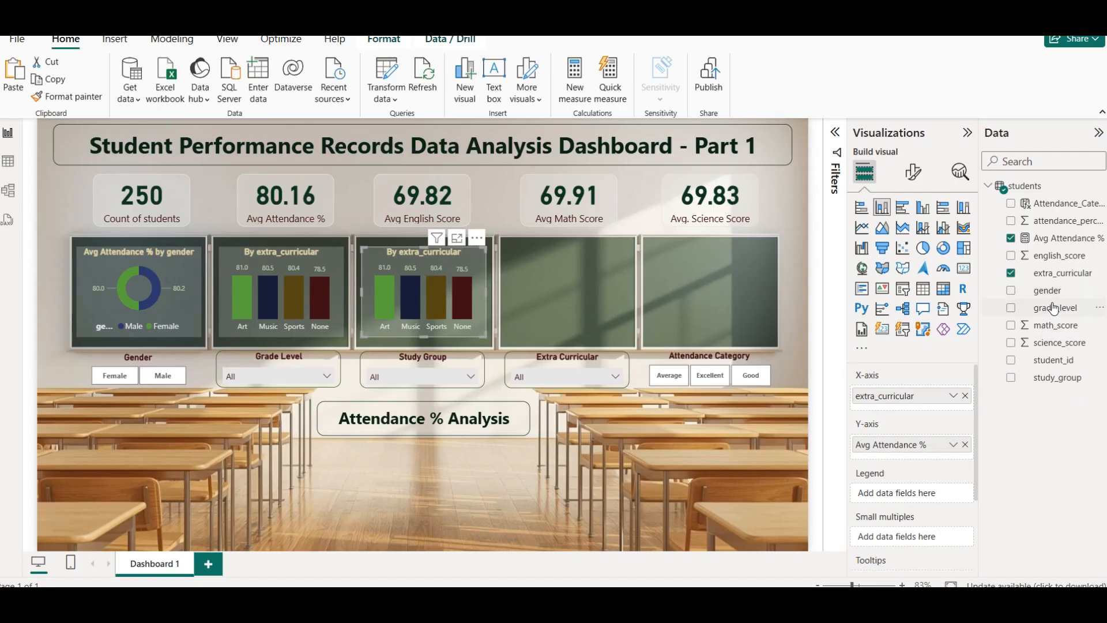
Replace extra_curricular with grade_level in the copied chart and convert it to a clustered bar chart.
{"action": "left_click", "coordinate": [964, 396]}
{"action": "left_click", "coordinate": [1012, 309]}
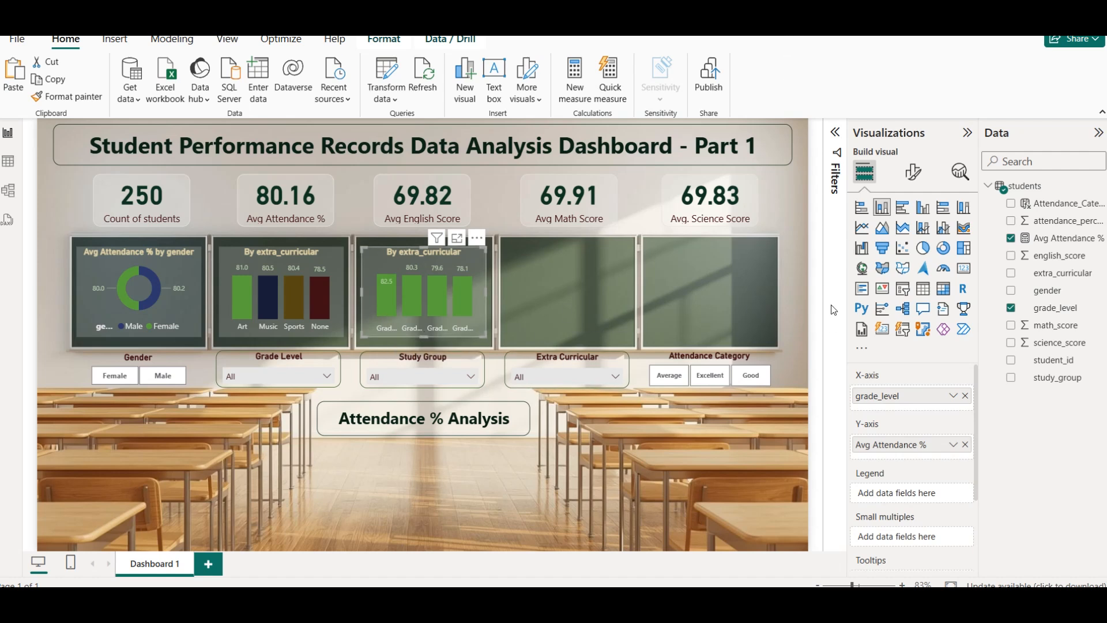
{"action": "left_click", "coordinate": [905, 211]}
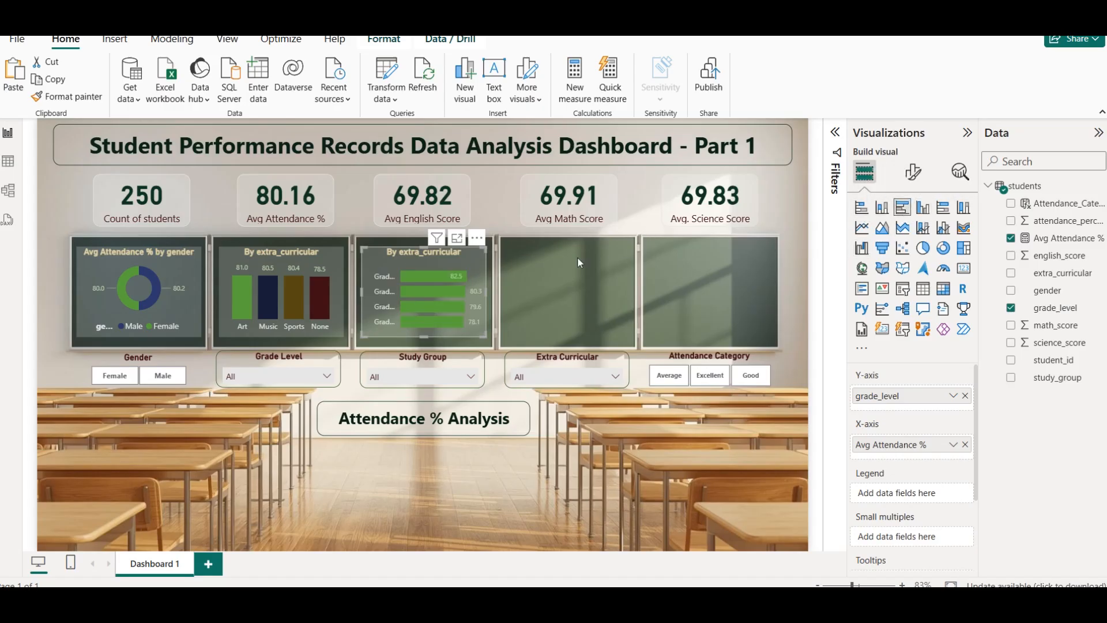
Increase the maximum width of the grade chart's Y-axis values just enough to fit the full grade names.
{"action": "left_click", "coordinate": [913, 171]}
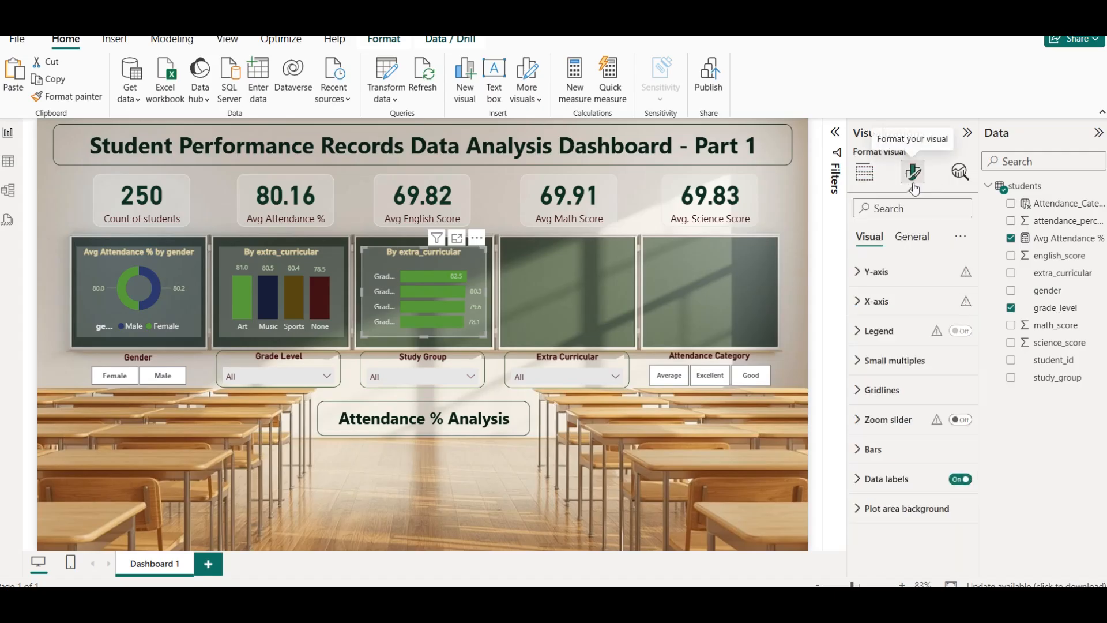
{"action": "left_click", "coordinate": [894, 304]}
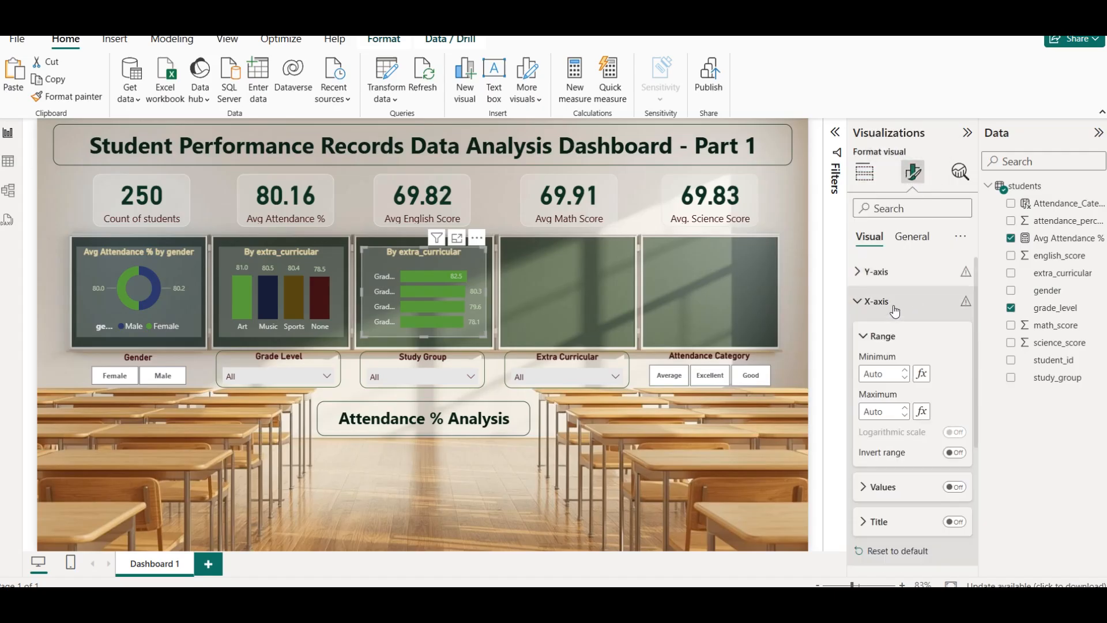
{"action": "scroll", "coordinate": [901, 419], "scroll_direction": "down", "scroll_amount": 5}
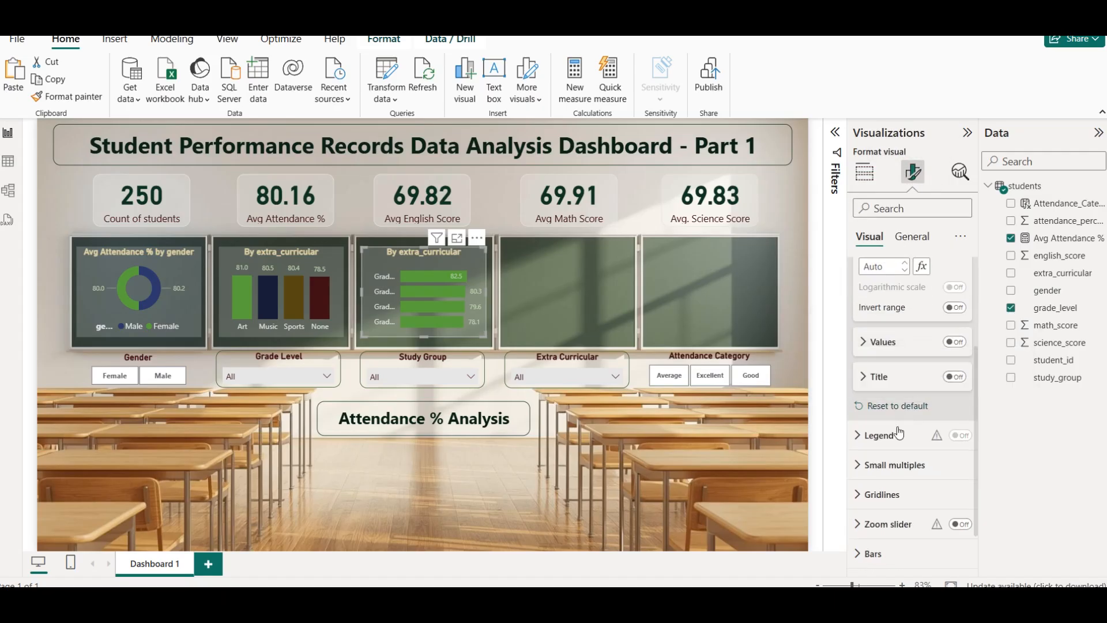
{"action": "scroll", "coordinate": [910, 389], "scroll_direction": "up", "scroll_amount": 5}
{"action": "left_click", "coordinate": [874, 269]}
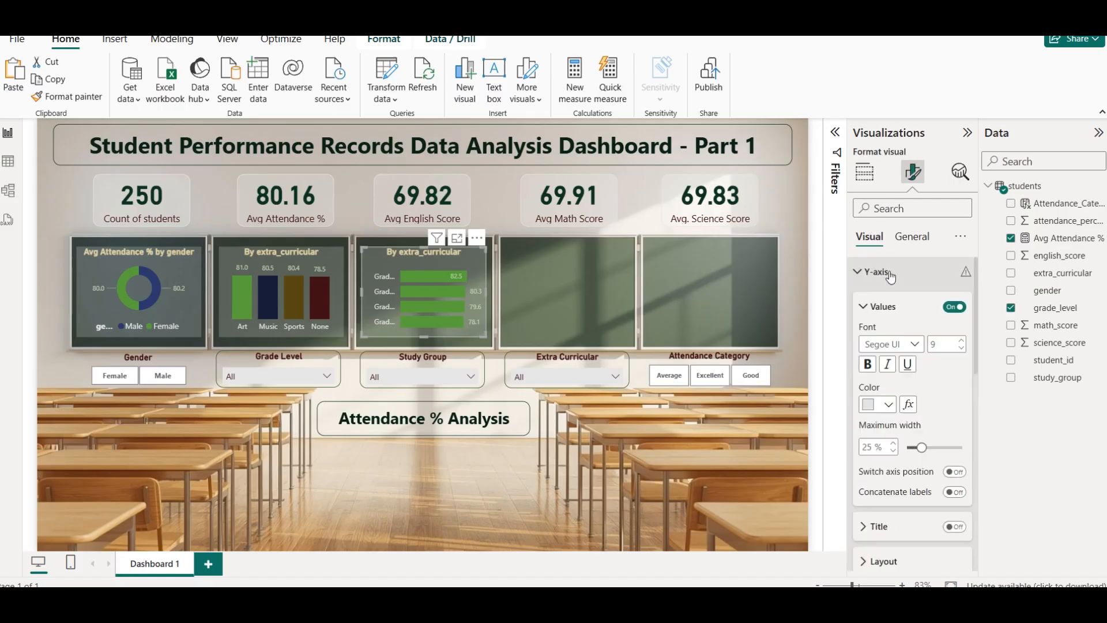
{"action": "left_click", "coordinate": [894, 444]}
{"action": "left_click", "coordinate": [893, 445]}
{"action": "left_click", "coordinate": [893, 453]}
{"action": "left_click", "coordinate": [894, 451]}
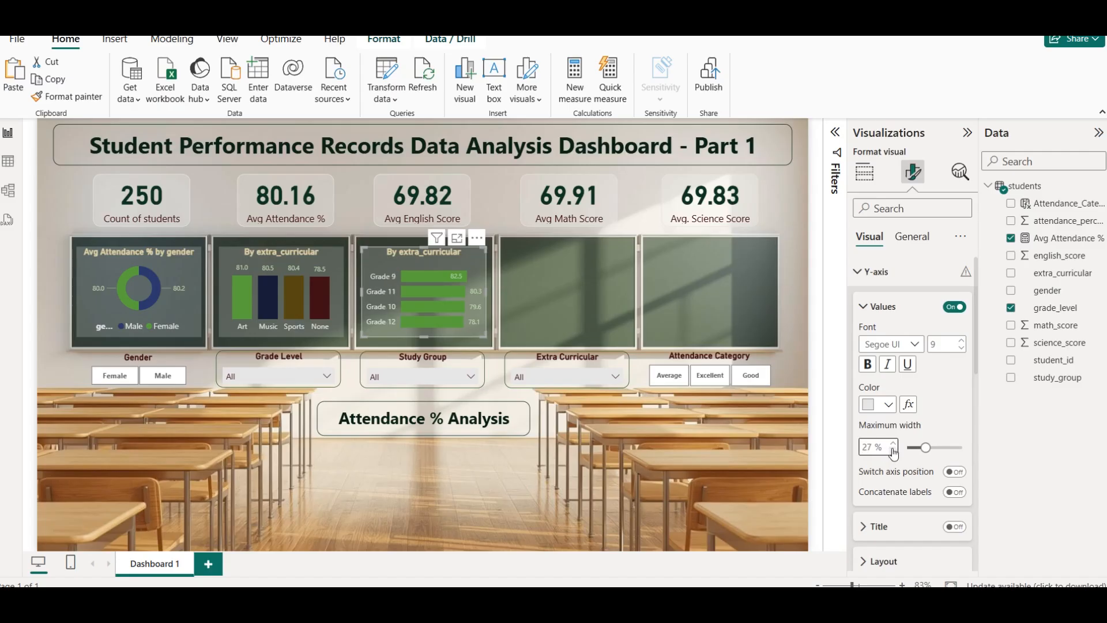
{"action": "left_click", "coordinate": [894, 451]}
{"action": "left_click", "coordinate": [894, 451]}
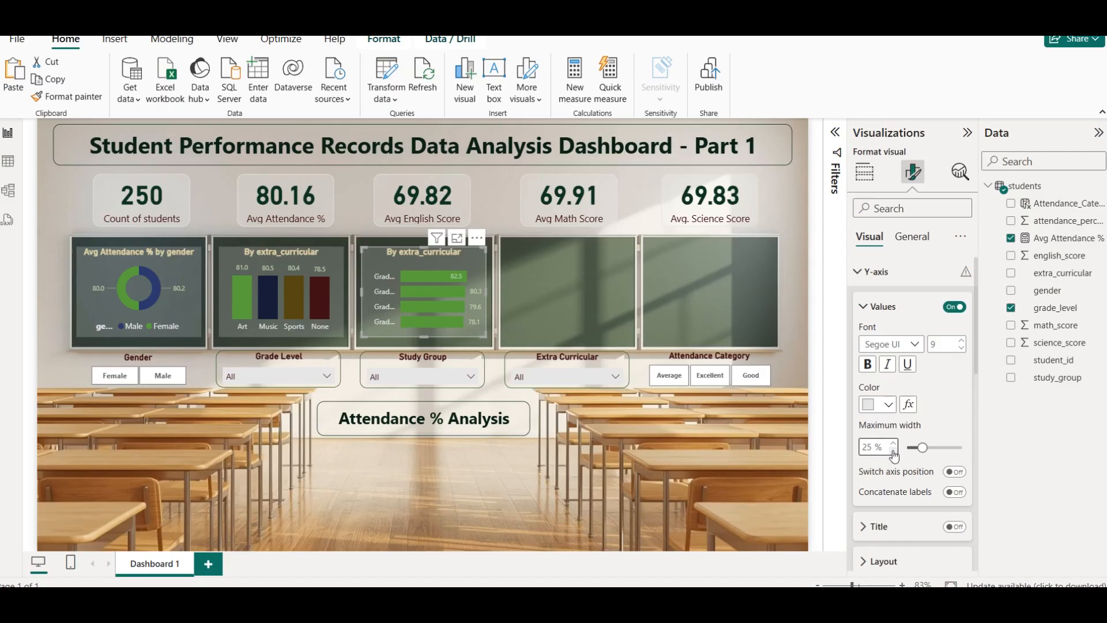
{"action": "left_click", "coordinate": [894, 445]}
Set the position of the grade chart's data labels to Inside end.
{"action": "scroll", "coordinate": [939, 451], "scroll_direction": "down", "scroll_amount": 10}
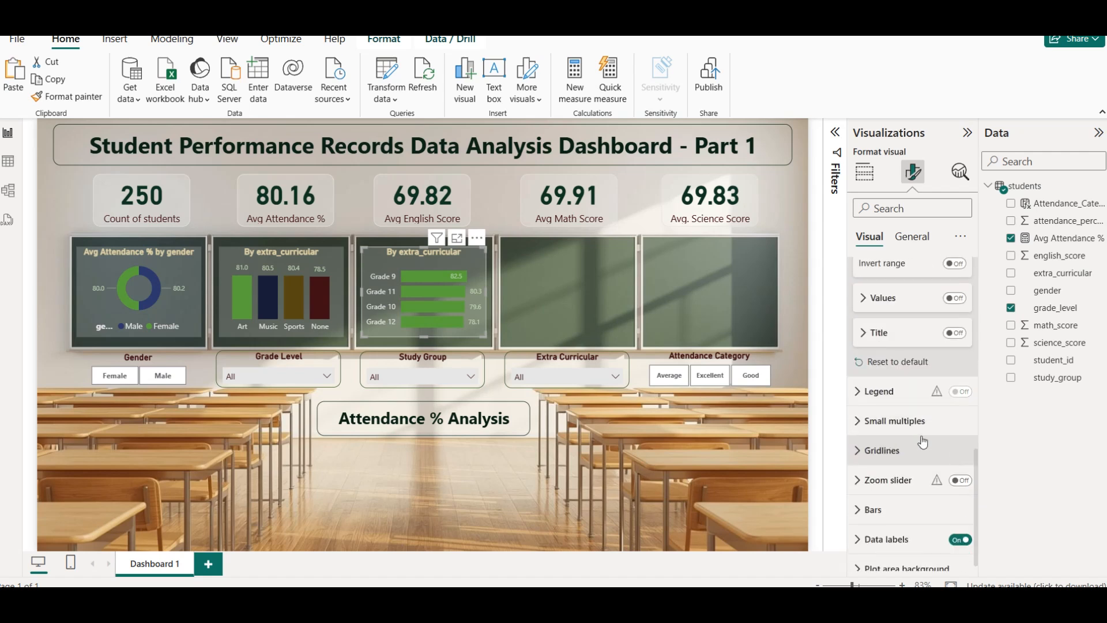
{"action": "scroll", "coordinate": [915, 506], "scroll_direction": "down", "scroll_amount": 1}
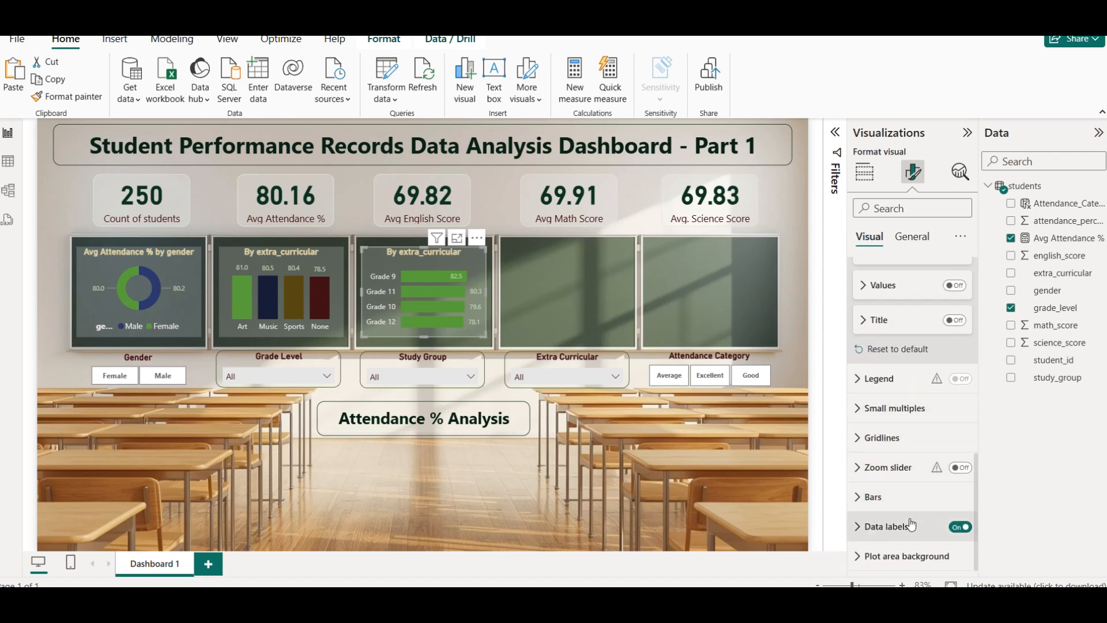
{"action": "left_click", "coordinate": [910, 526]}
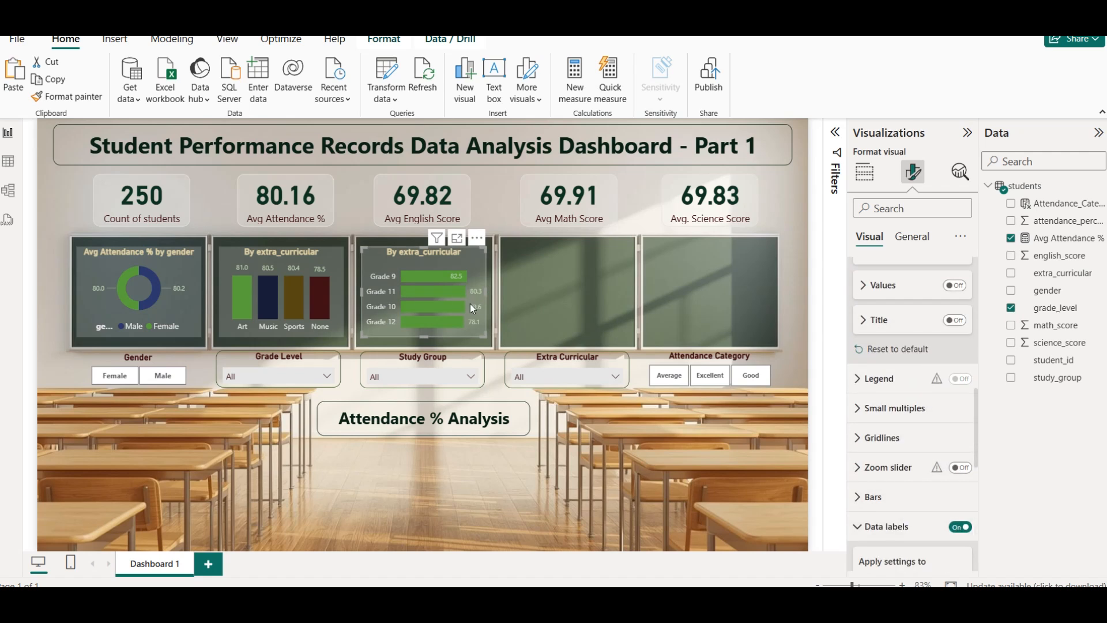
{"action": "scroll", "coordinate": [900, 499], "scroll_direction": "down", "scroll_amount": 5}
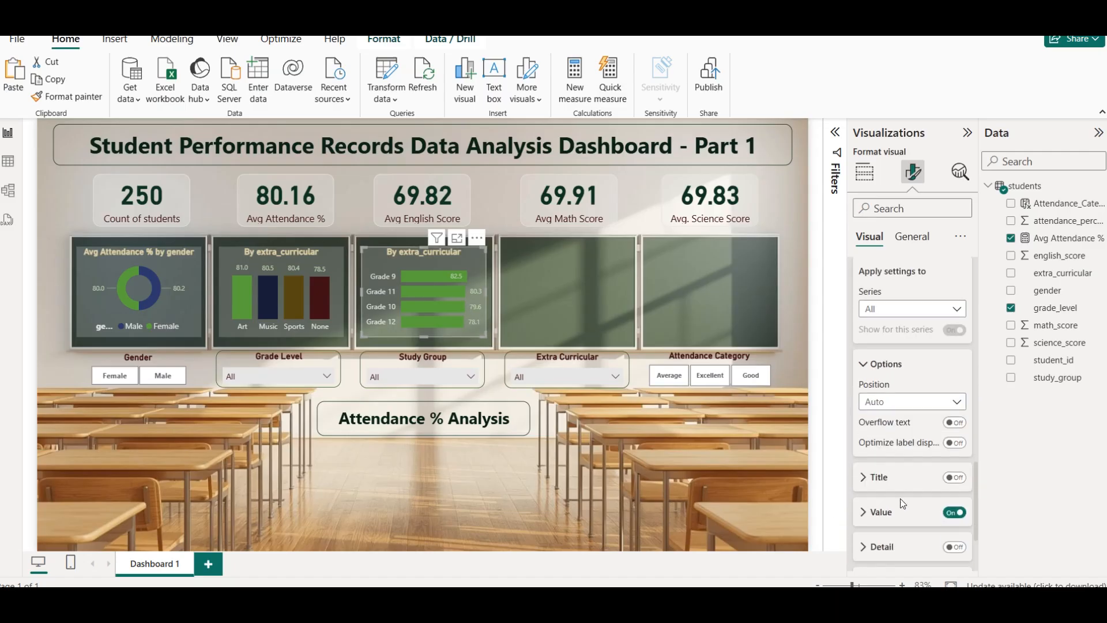
{"action": "scroll", "coordinate": [914, 393], "scroll_direction": "up", "scroll_amount": 2}
{"action": "scroll", "coordinate": [906, 451], "scroll_direction": "down", "scroll_amount": 5}
{"action": "left_click", "coordinate": [875, 407]}
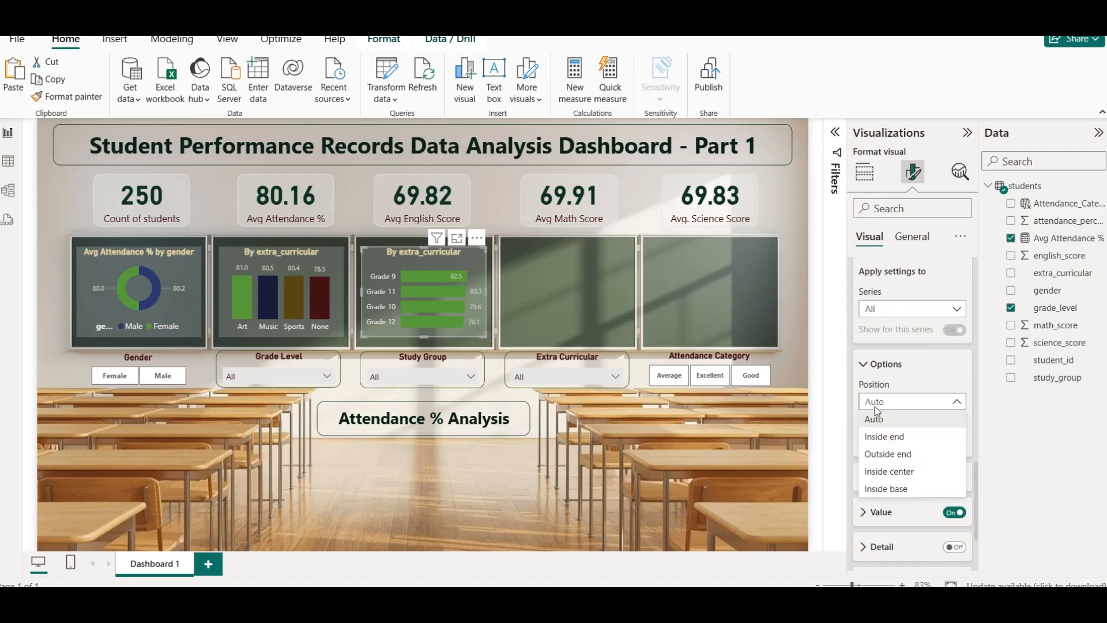
{"action": "left_click", "coordinate": [897, 436]}
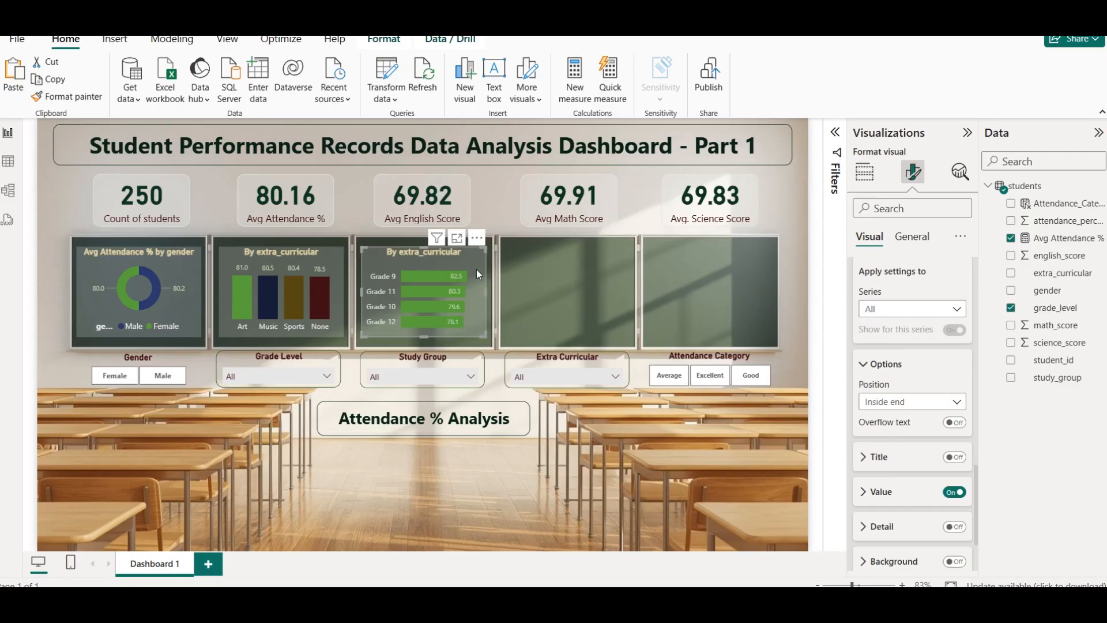
Change the title of the grade bar chart to "By Grade Level".
{"action": "scroll", "coordinate": [918, 304], "scroll_direction": "up", "scroll_amount": 3}
{"action": "left_click", "coordinate": [912, 236]}
{"action": "left_click", "coordinate": [900, 301]}
{"action": "left_click_drag", "start_coordinate": [876, 377], "coordinate": [990, 369]}
{"action": "type", "text": "Grade Level"}
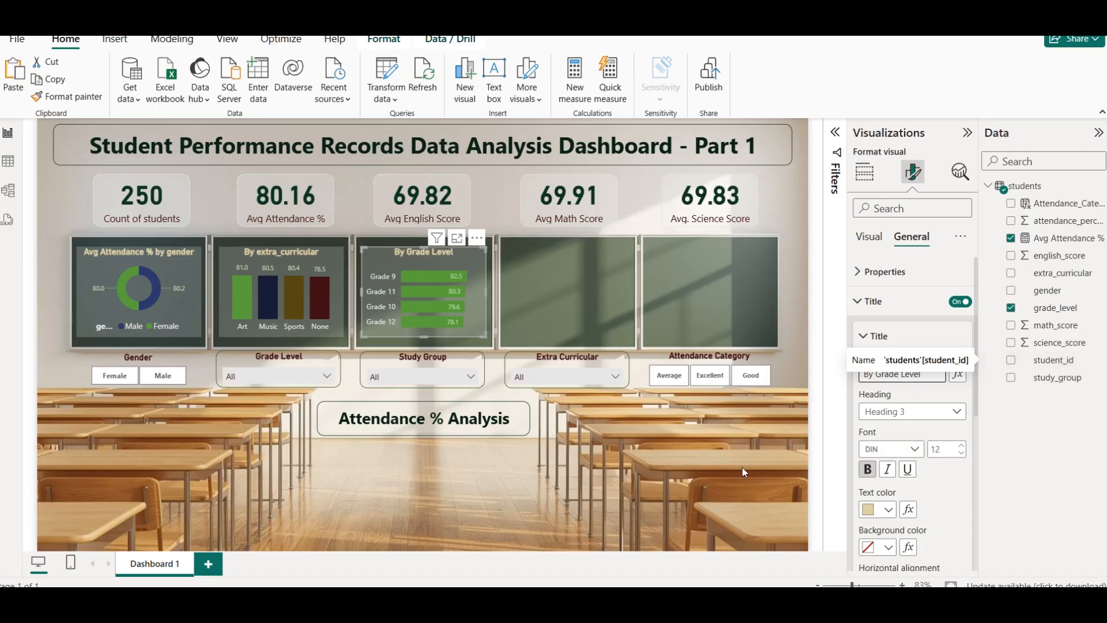
{"action": "left_click", "coordinate": [444, 463]}
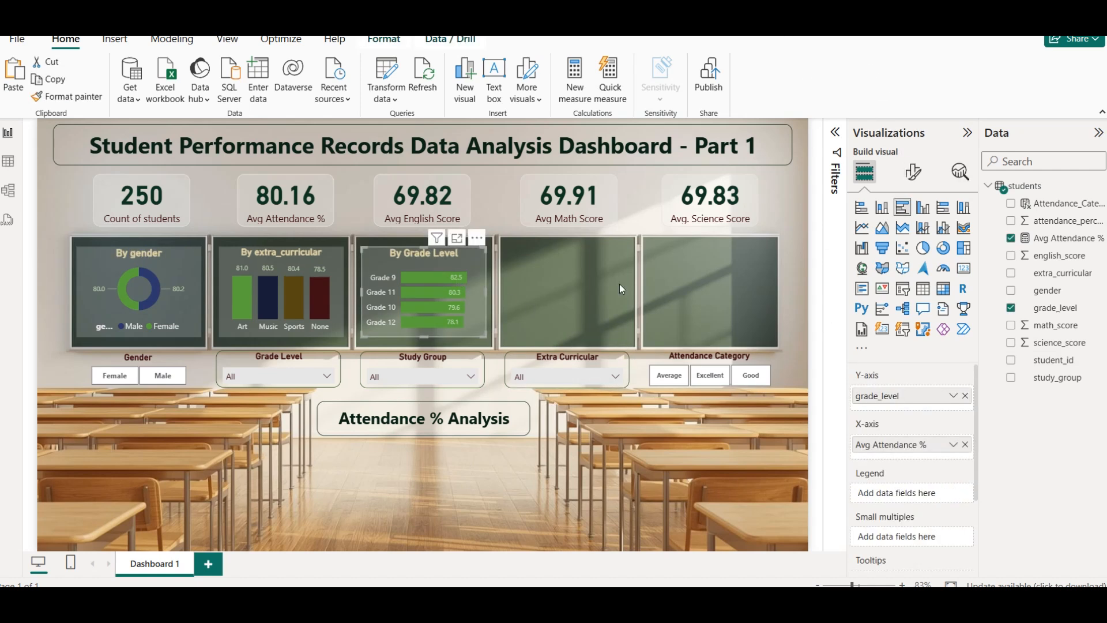
Set up conditional formatting for the grade chart's bar color with the Gradient style based on Avg Attendance %.
{"action": "left_click", "coordinate": [913, 173]}
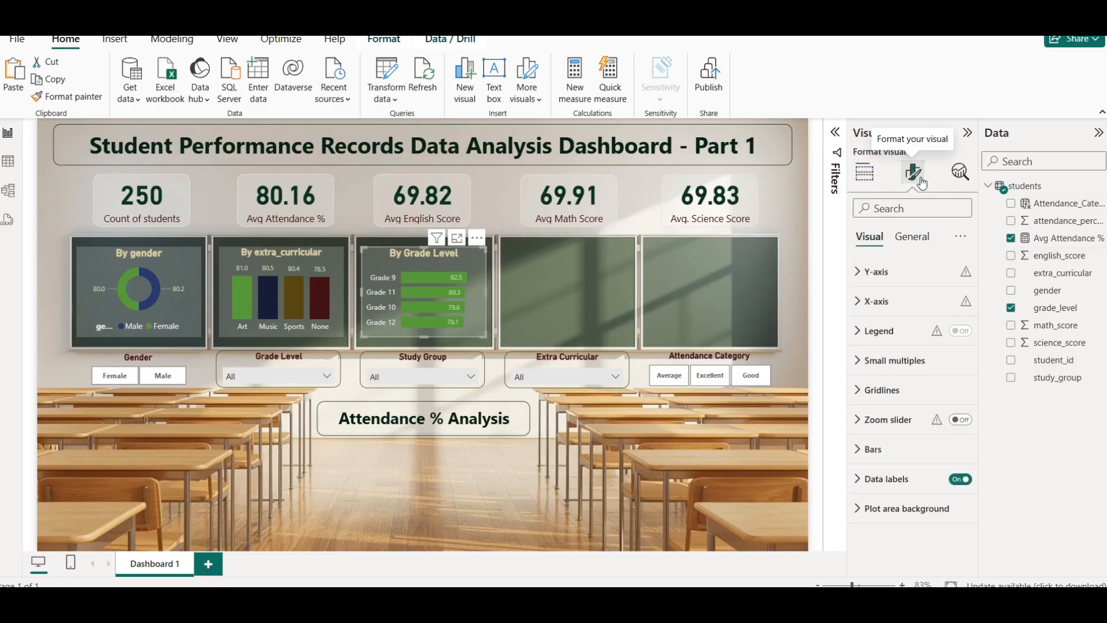
{"action": "left_click", "coordinate": [909, 451]}
{"action": "scroll", "coordinate": [923, 439], "scroll_direction": "down", "scroll_amount": 3}
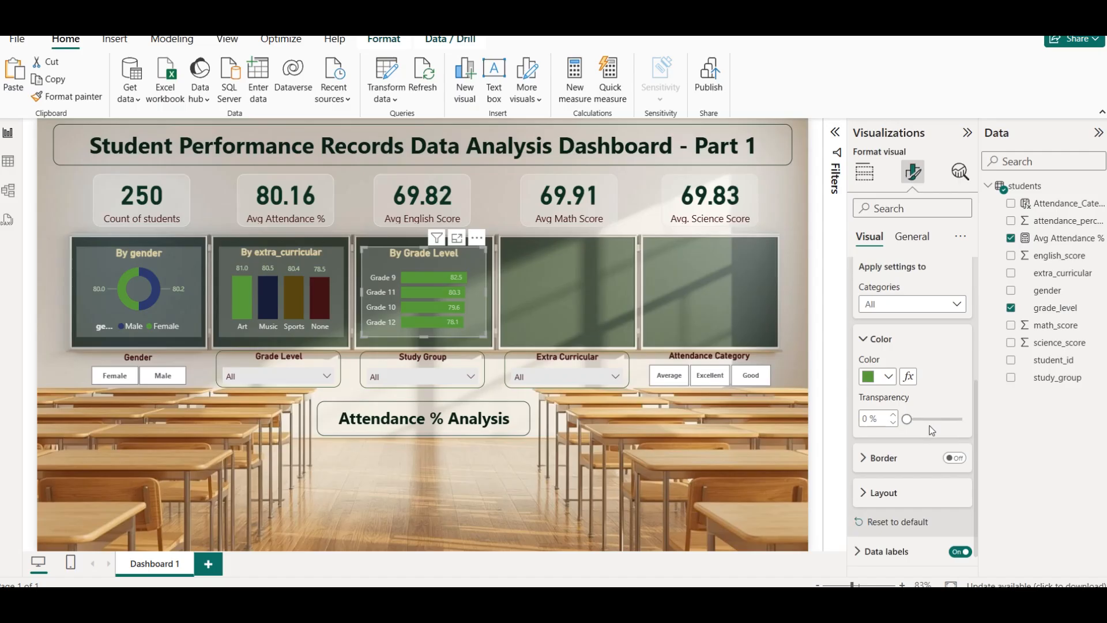
{"action": "left_click", "coordinate": [908, 378]}
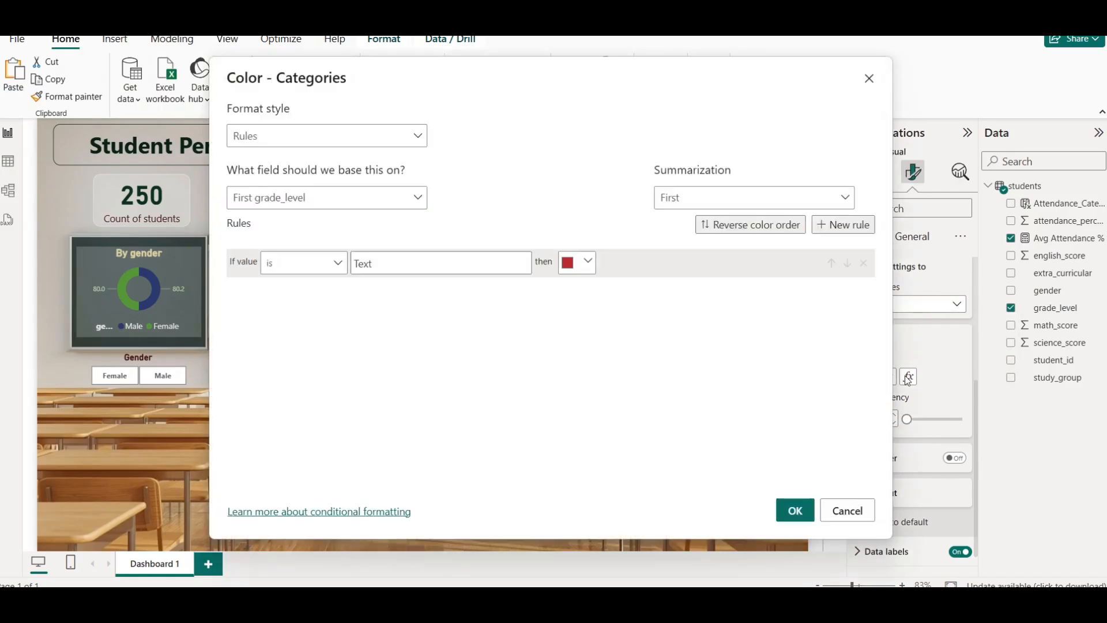
{"action": "left_click", "coordinate": [349, 138]}
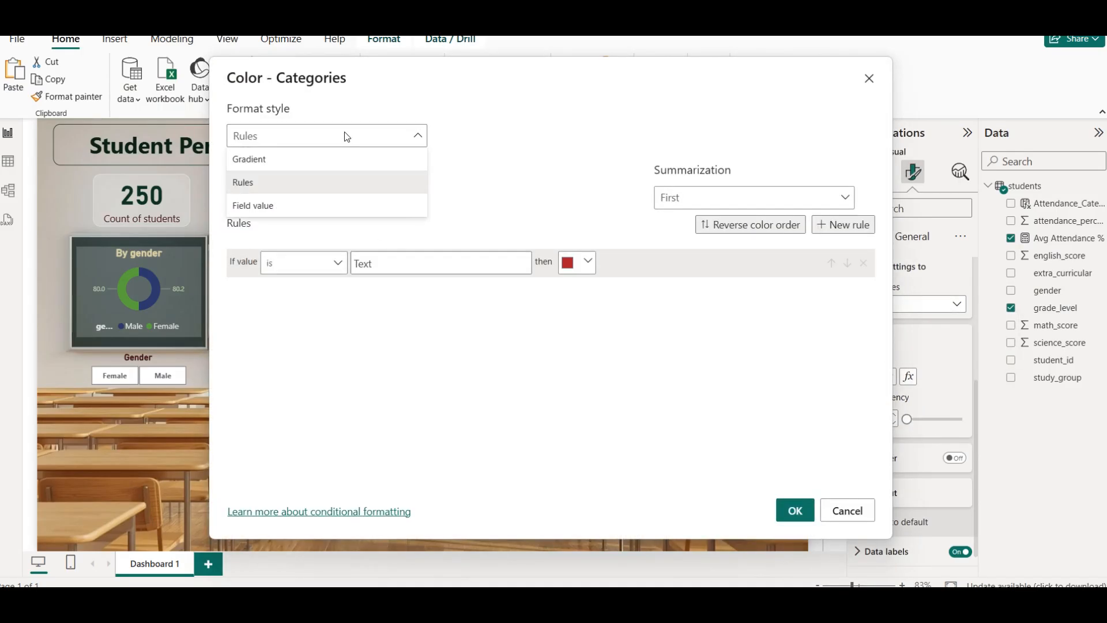
{"action": "left_click", "coordinate": [333, 159]}
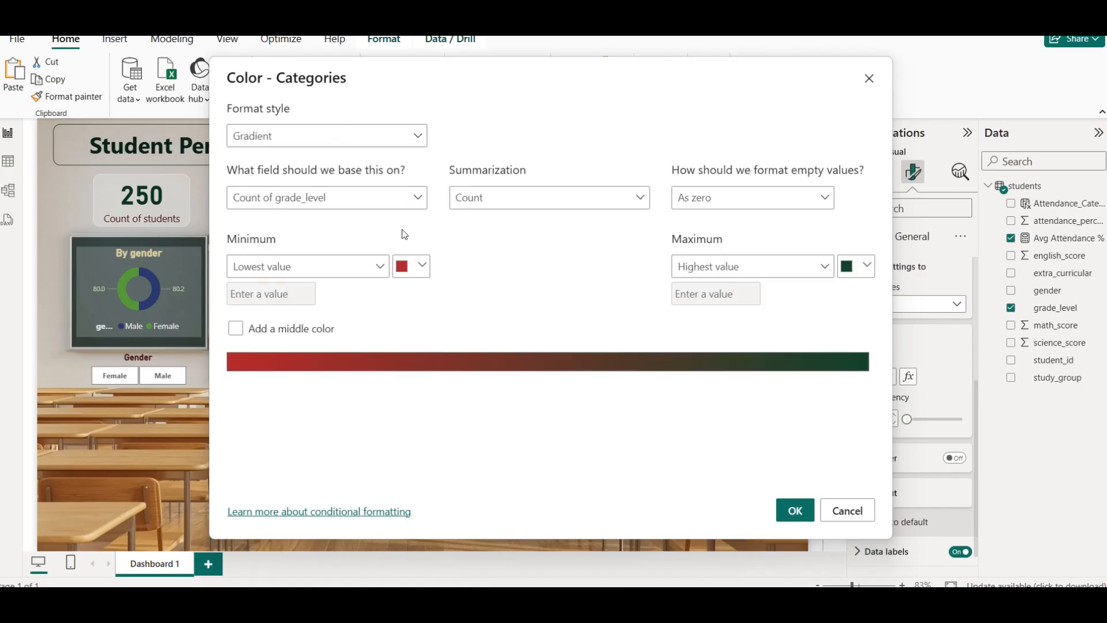
{"action": "left_click", "coordinate": [406, 199]}
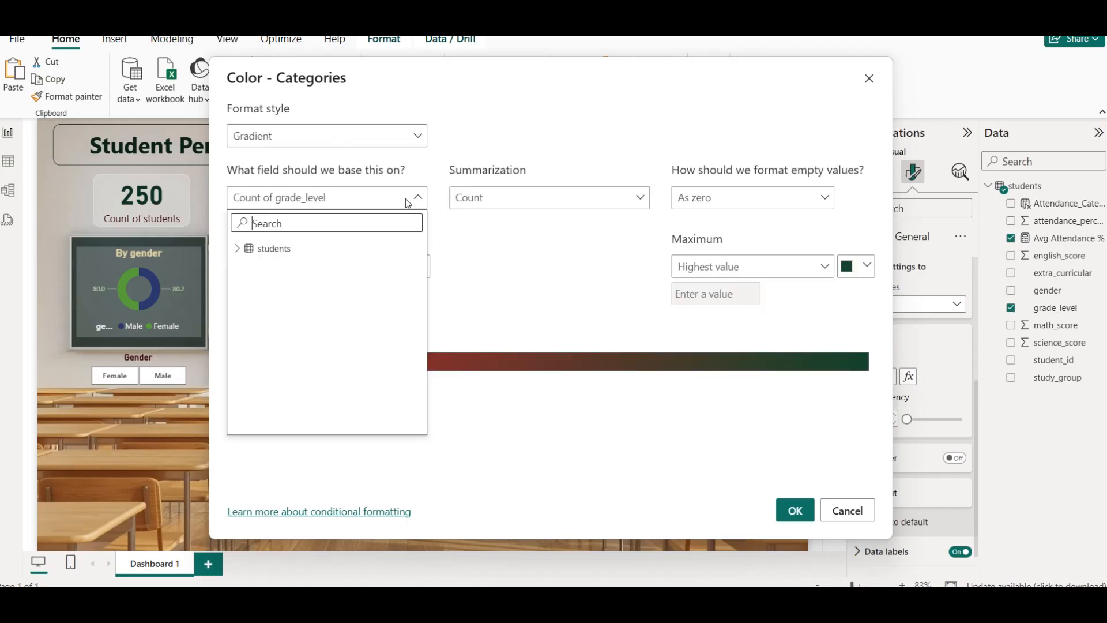
{"action": "left_click", "coordinate": [238, 248]}
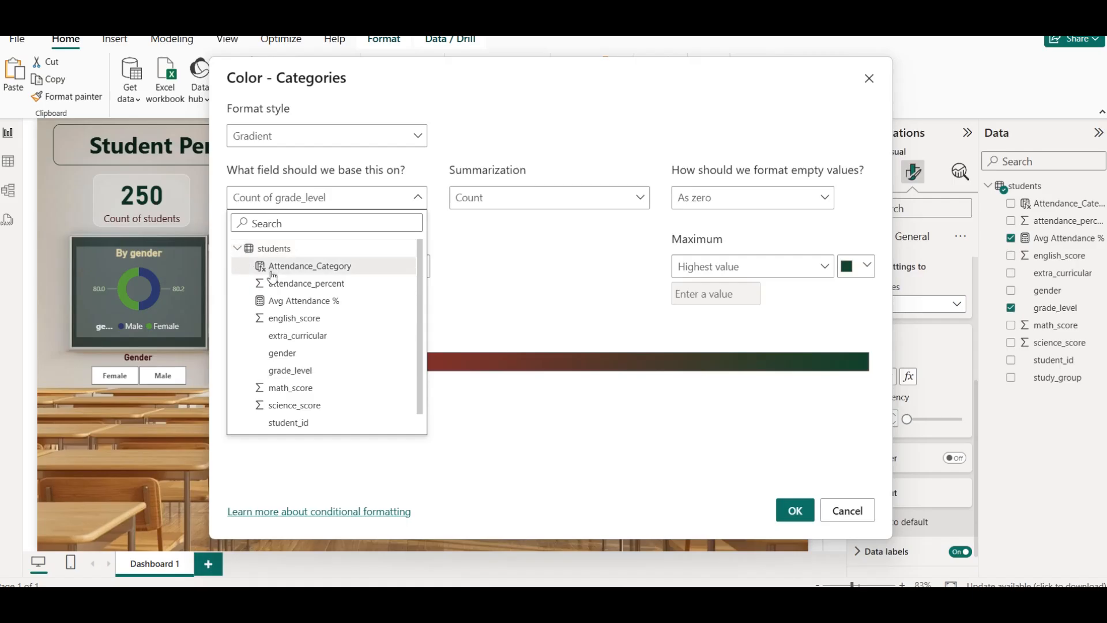
{"action": "left_click", "coordinate": [334, 301]}
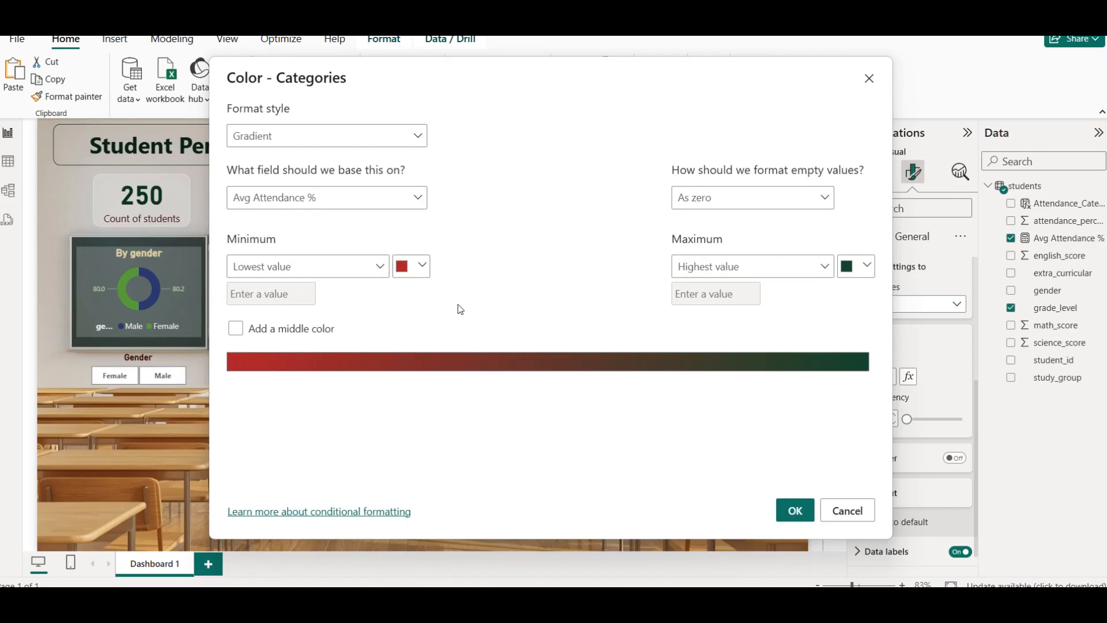
Set the gradient's lowest value to medium light blue and its highest value to dark green, and apply the formatting.
{"action": "left_click", "coordinate": [423, 267]}
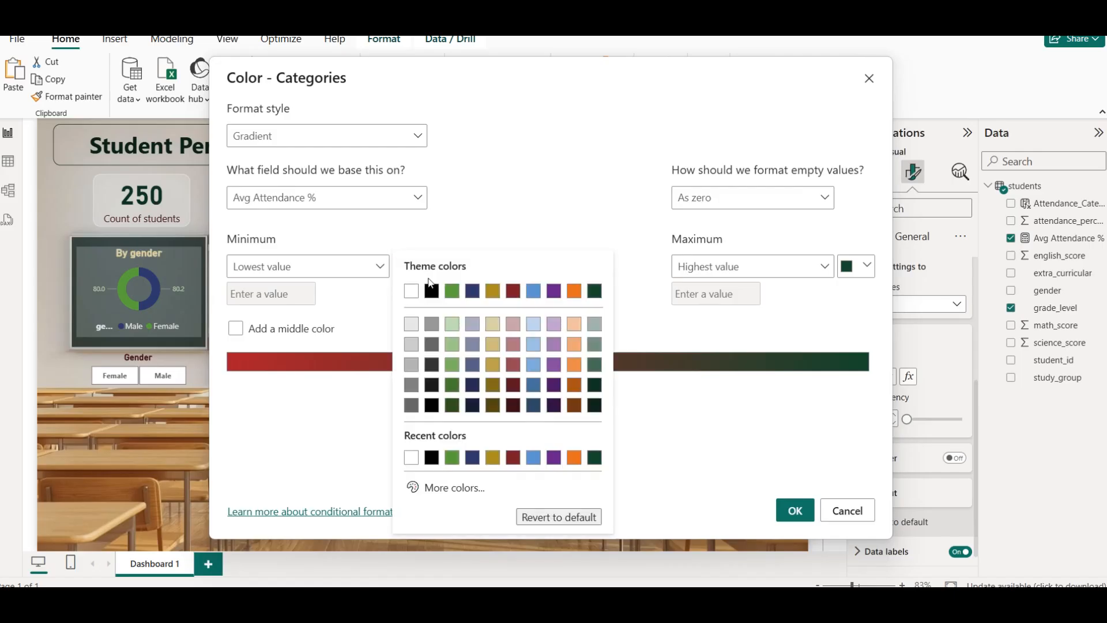
{"action": "left_click", "coordinate": [530, 327]}
{"action": "left_click", "coordinate": [420, 266]}
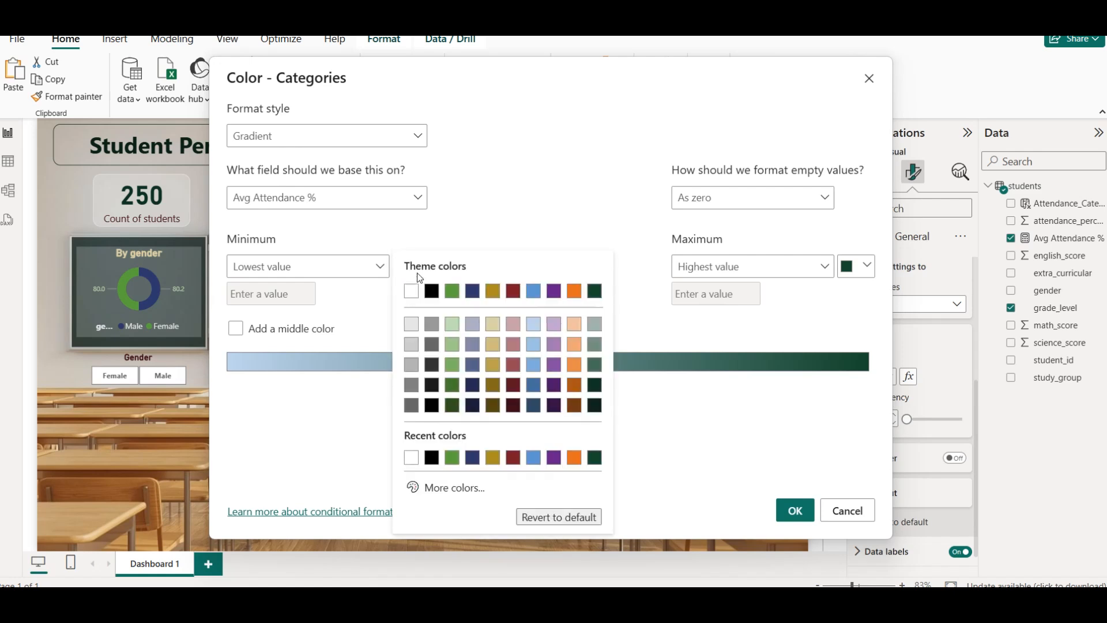
{"action": "left_click", "coordinate": [531, 362]}
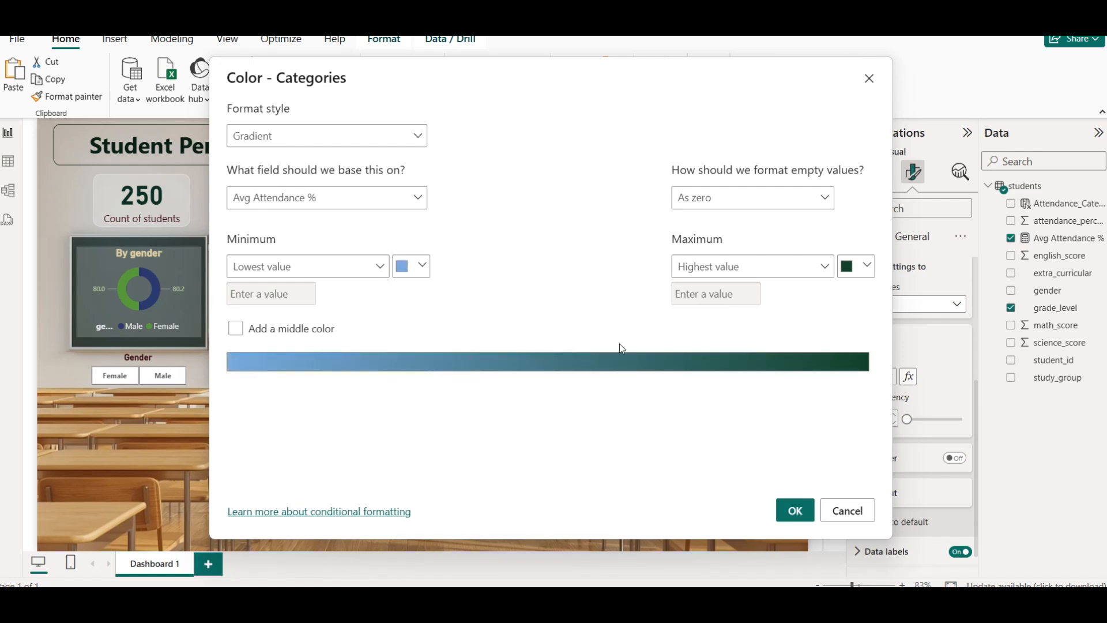
{"action": "left_click", "coordinate": [860, 278]}
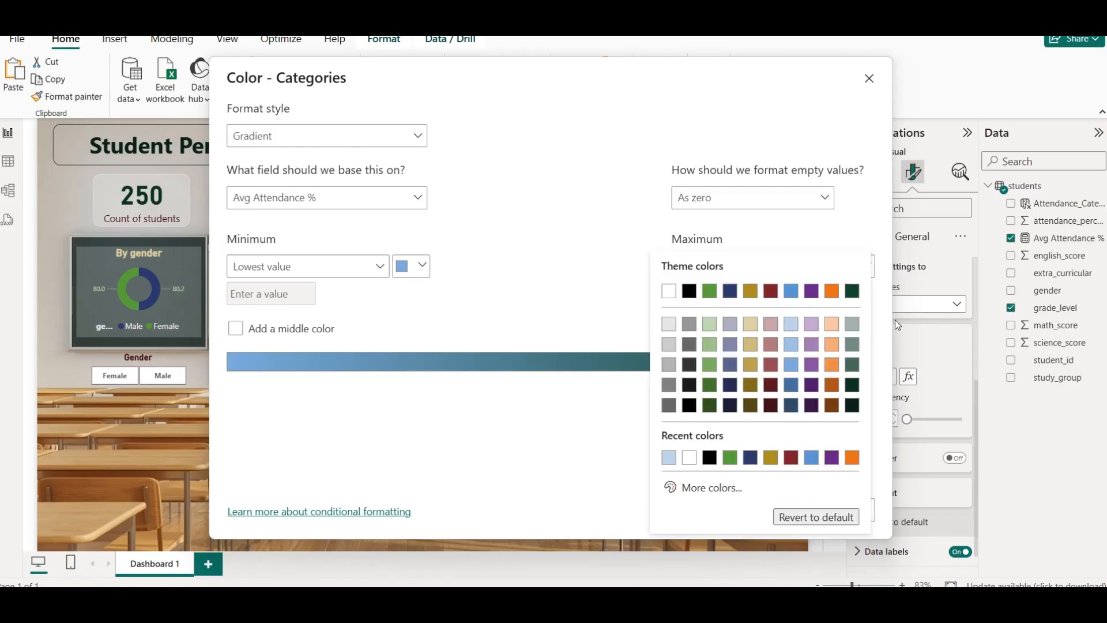
{"action": "left_click", "coordinate": [708, 394]}
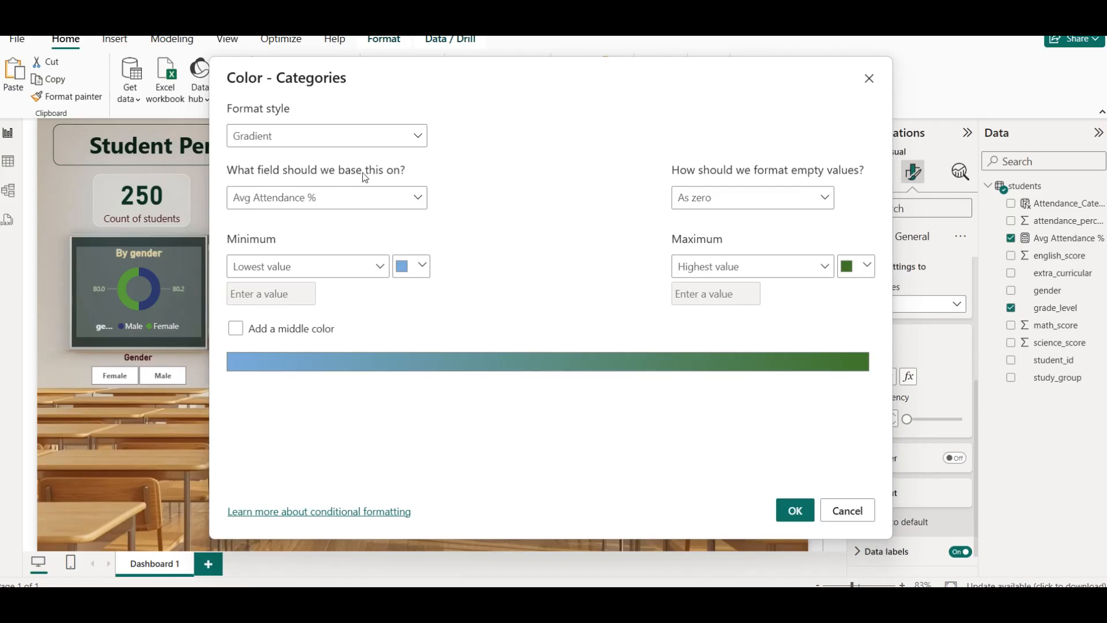
{"action": "left_click", "coordinate": [795, 510]}
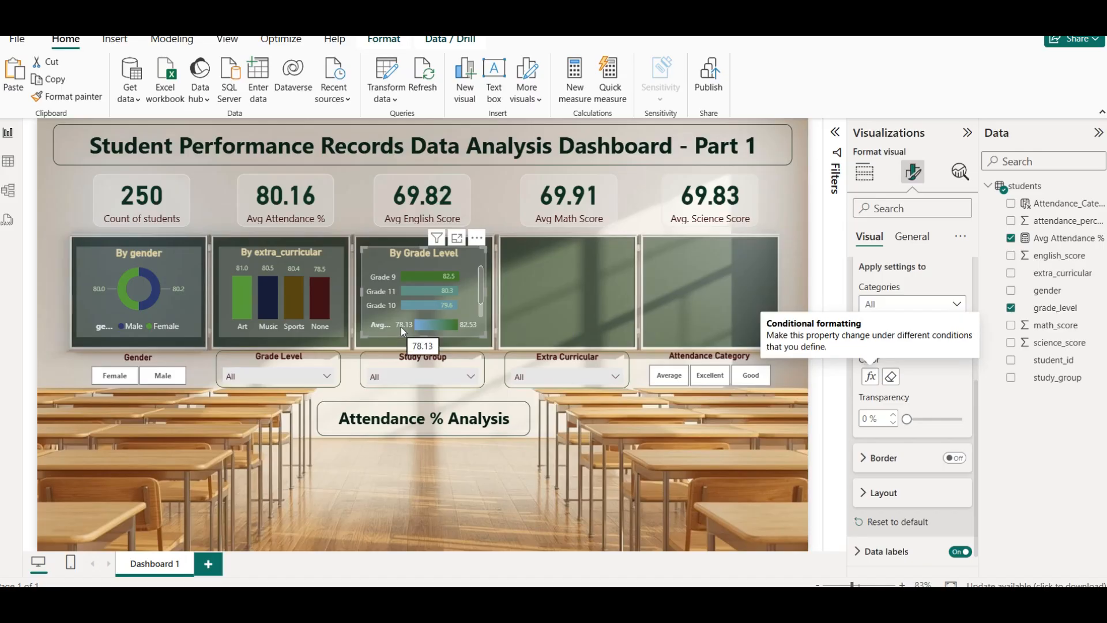
Turn off the legend of the By Grade Level bar chart.
{"action": "scroll", "coordinate": [422, 296], "scroll_direction": "down", "scroll_amount": 1}
{"action": "scroll", "coordinate": [423, 299], "scroll_direction": "up", "scroll_amount": 1}
{"action": "mouse_move", "coordinate": [421, 310]}
{"action": "scroll", "coordinate": [932, 291], "scroll_direction": "up", "scroll_amount": 4}
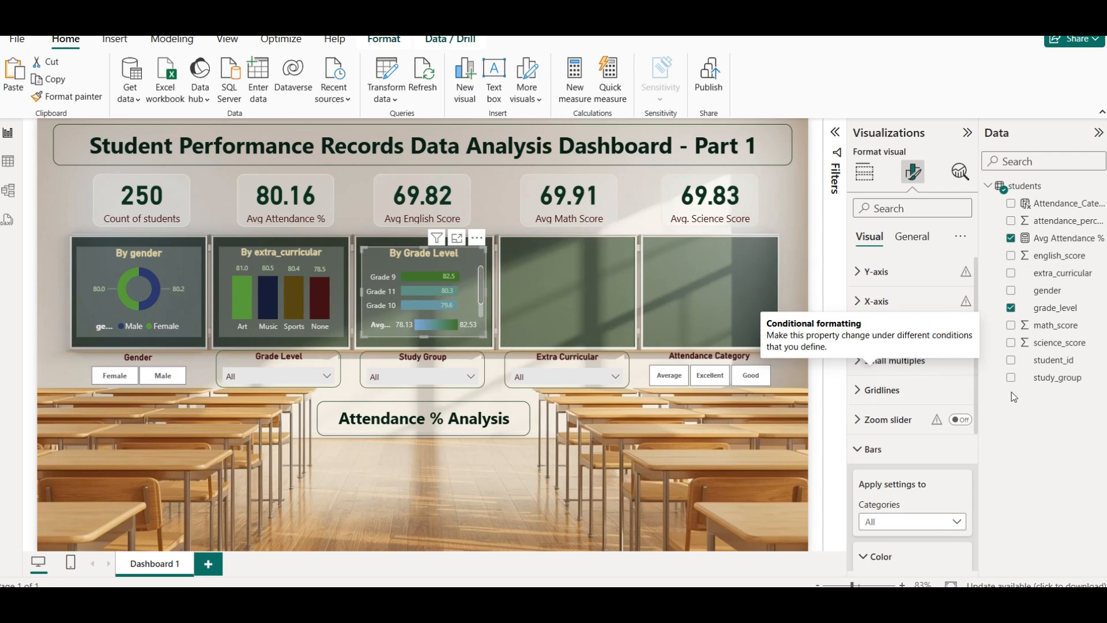
{"action": "left_click", "coordinate": [961, 332]}
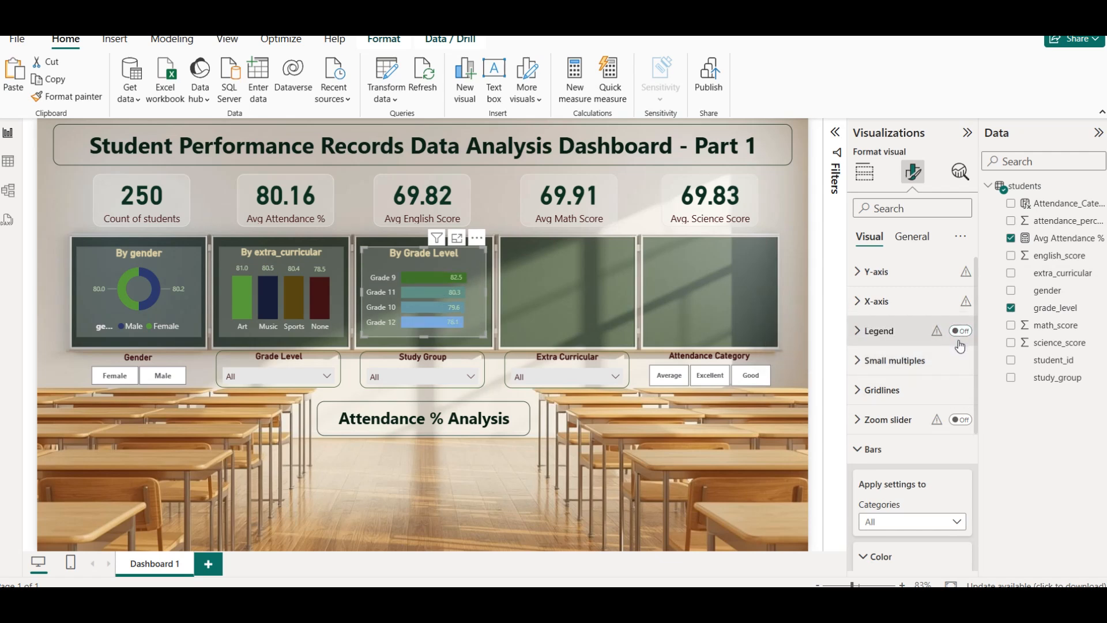
{"action": "left_click", "coordinate": [506, 272]}
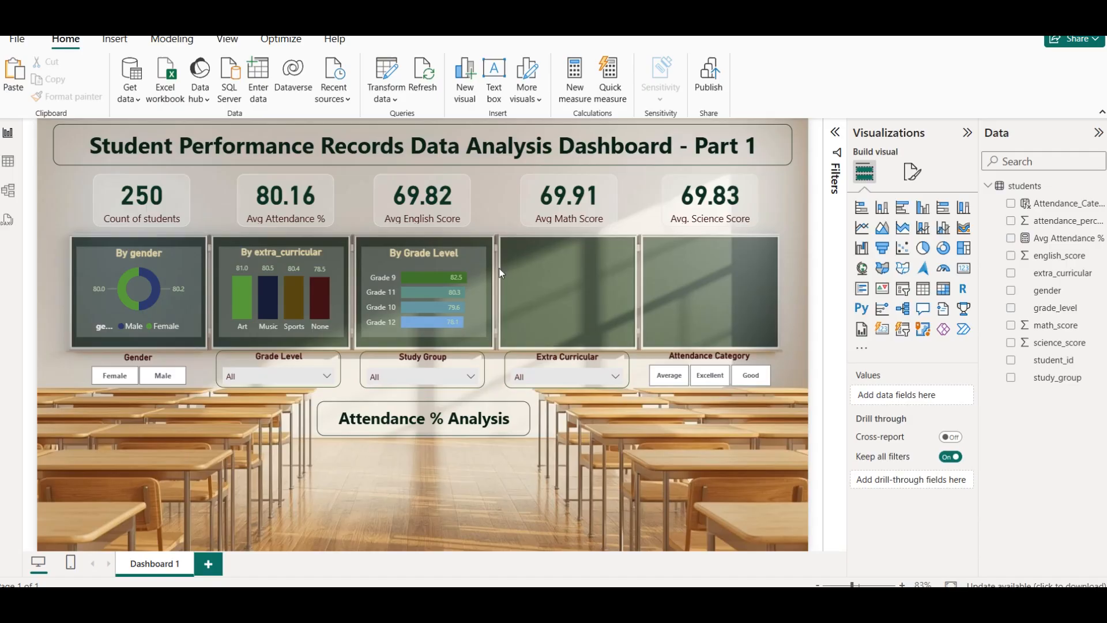
Change the lowest-value color of the grade chart's bar gradient to a red shade and apply the formatting.
{"action": "left_click", "coordinate": [486, 265]}
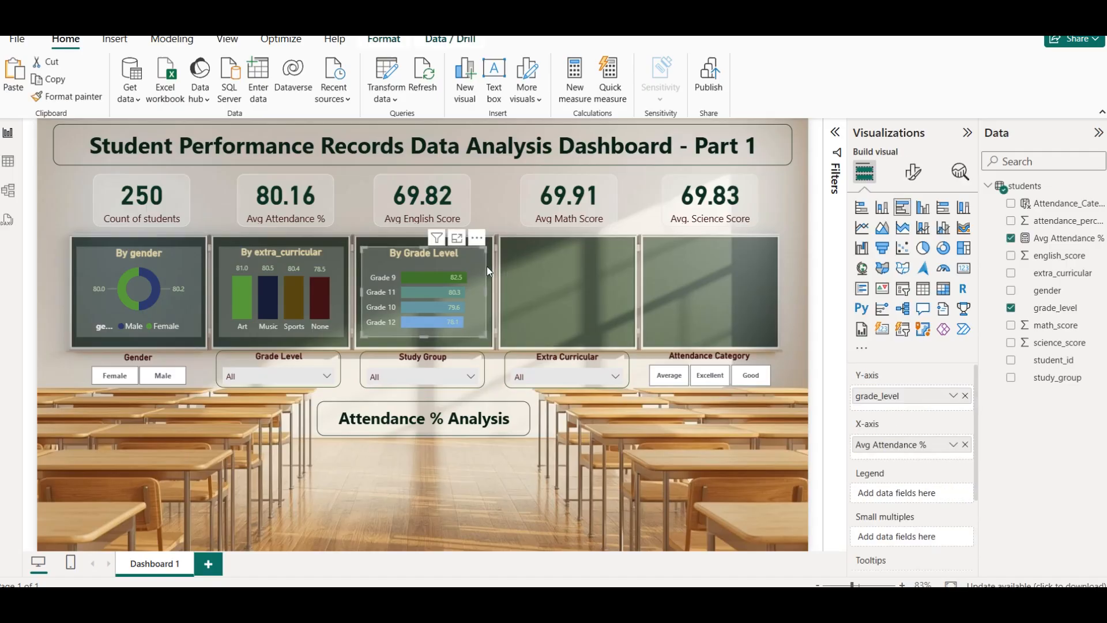
{"action": "left_click", "coordinate": [913, 171]}
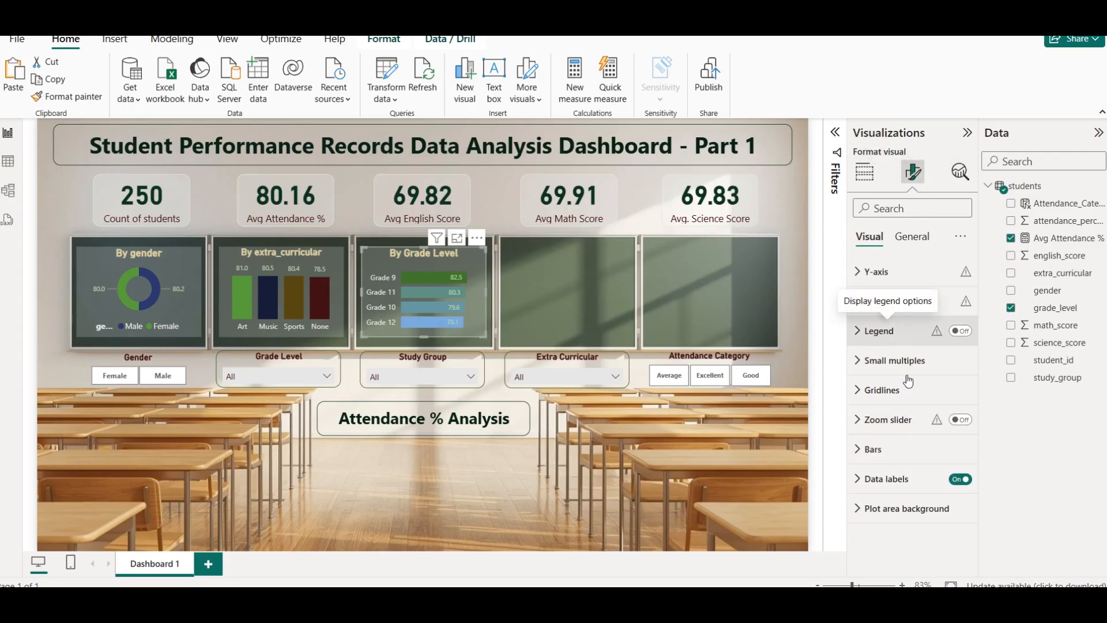
{"action": "left_click", "coordinate": [895, 459]}
{"action": "scroll", "coordinate": [900, 444], "scroll_direction": "down", "scroll_amount": 3}
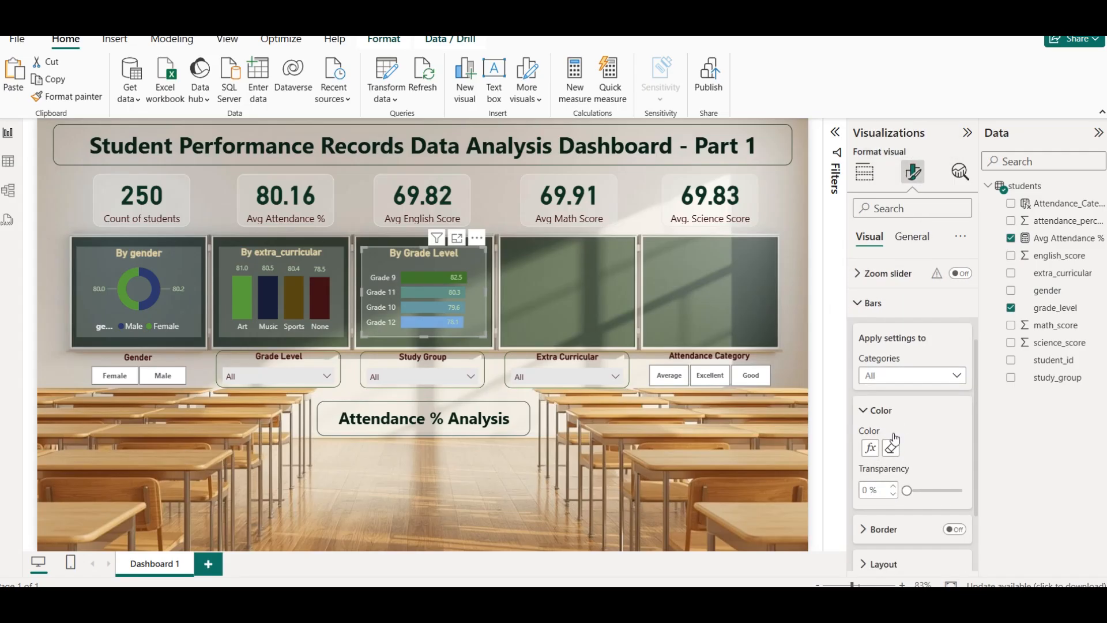
{"action": "scroll", "coordinate": [895, 440], "scroll_direction": "down", "scroll_amount": 2}
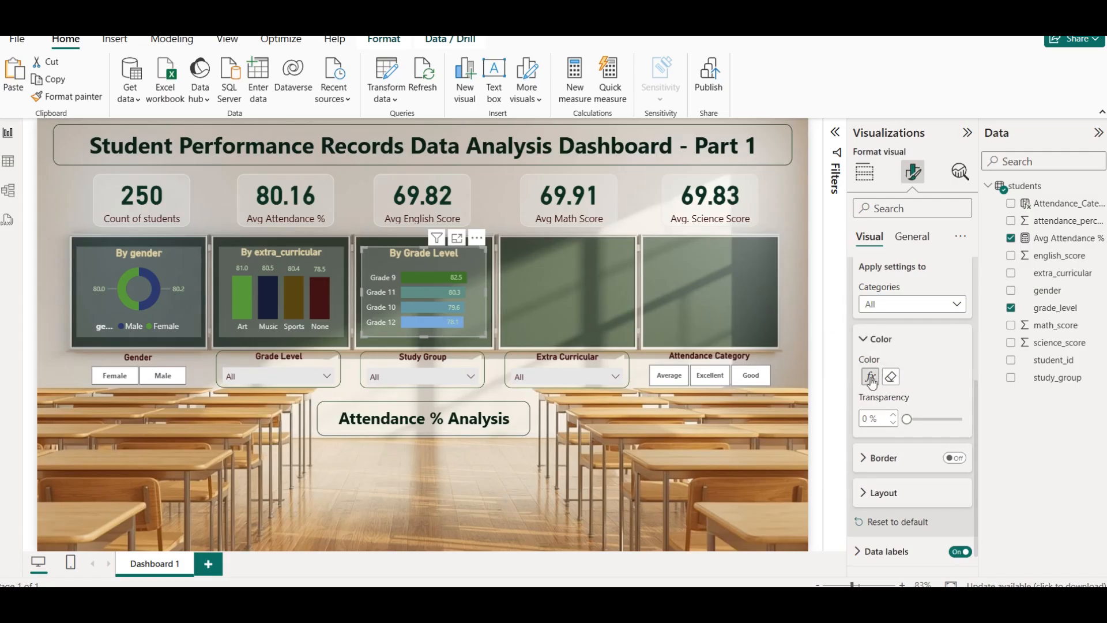
{"action": "left_click", "coordinate": [870, 377]}
{"action": "left_click", "coordinate": [404, 265]}
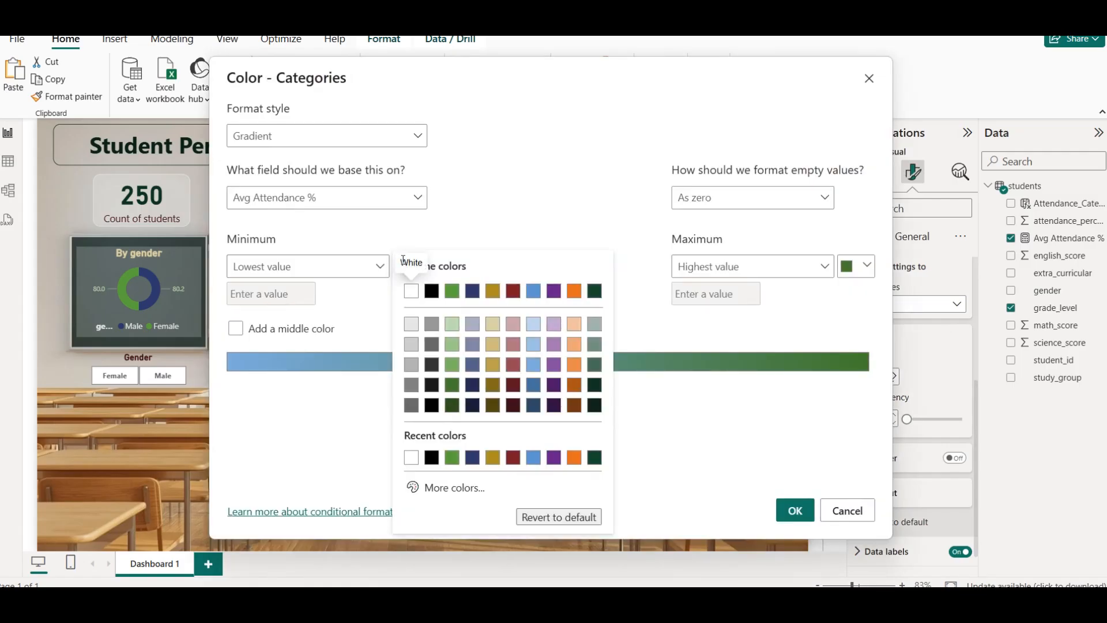
{"action": "left_click", "coordinate": [513, 365]}
{"action": "left_click", "coordinate": [796, 509]}
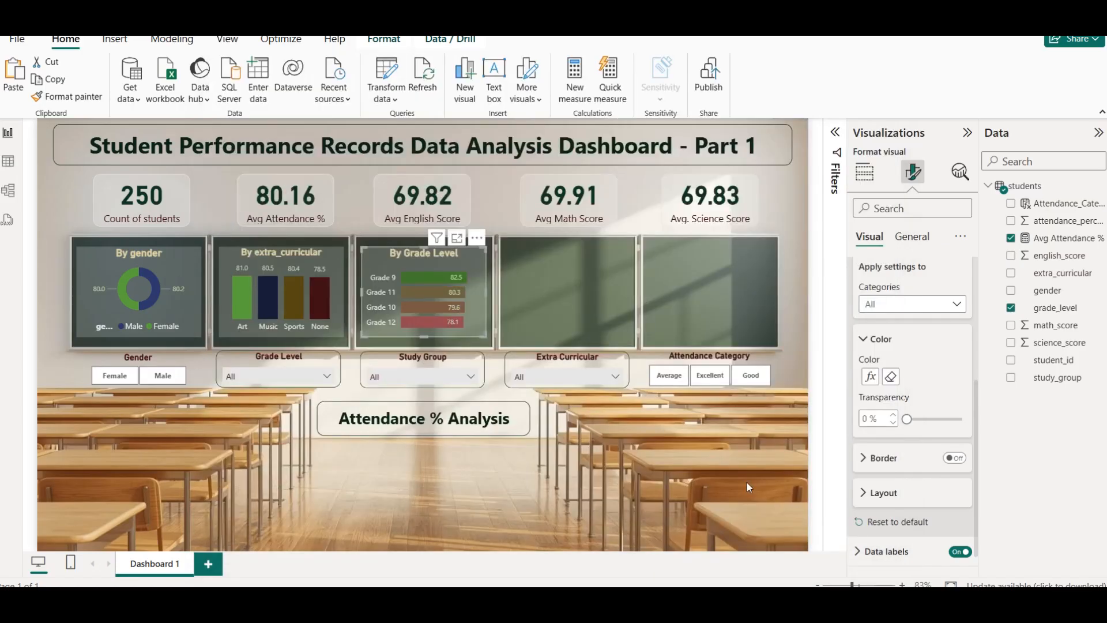
Enlarge the By Grade Level chart vertically so it fills its blackboard.
{"action": "left_click", "coordinate": [518, 292]}
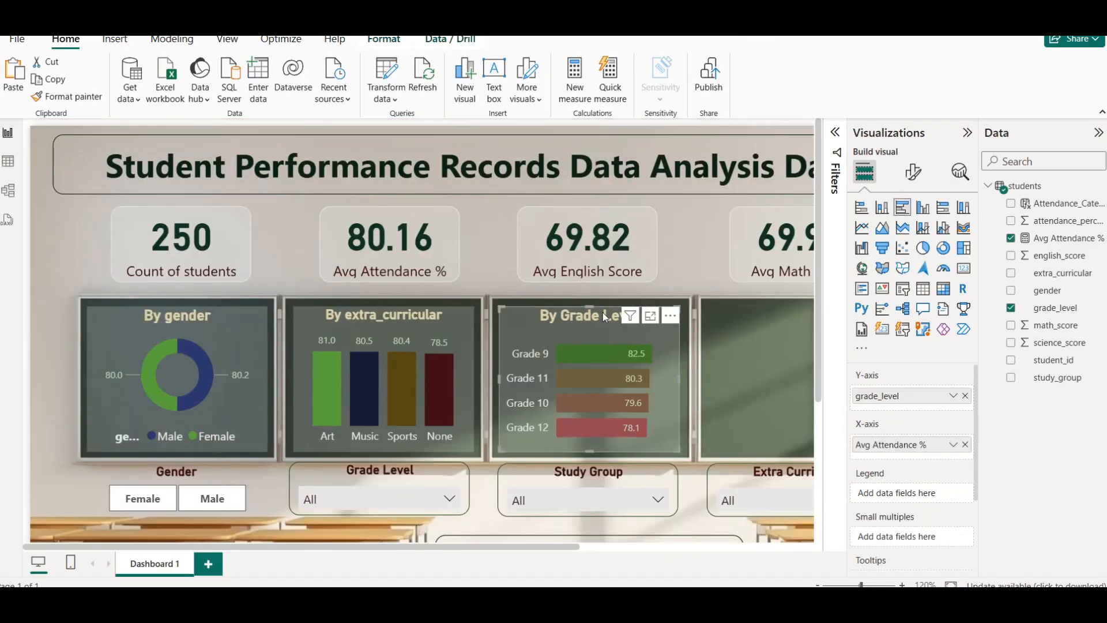
{"action": "left_click", "coordinate": [583, 303]}
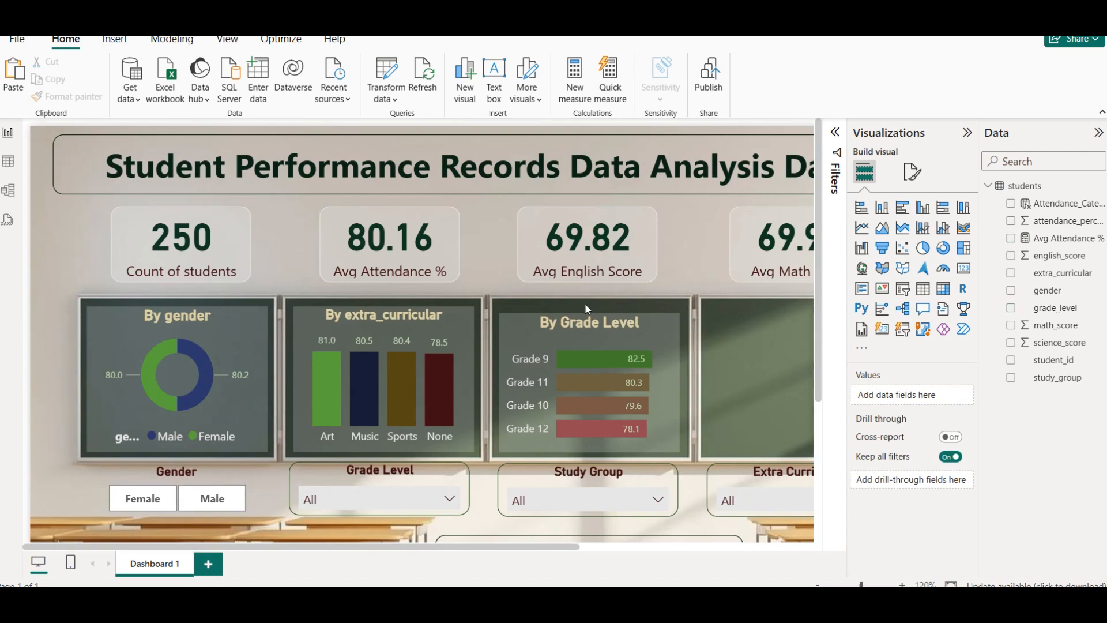
{"action": "left_click", "coordinate": [584, 321]}
{"action": "left_click", "coordinate": [592, 278]}
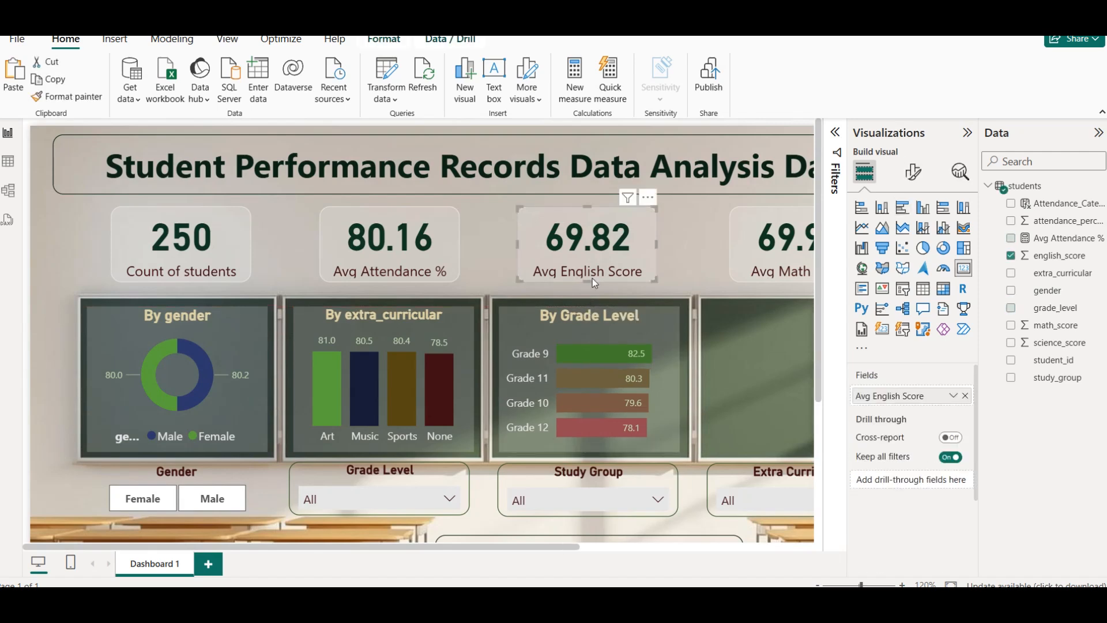
{"action": "scroll", "coordinate": [405, 310], "scroll_direction": "down", "scroll_amount": 3}
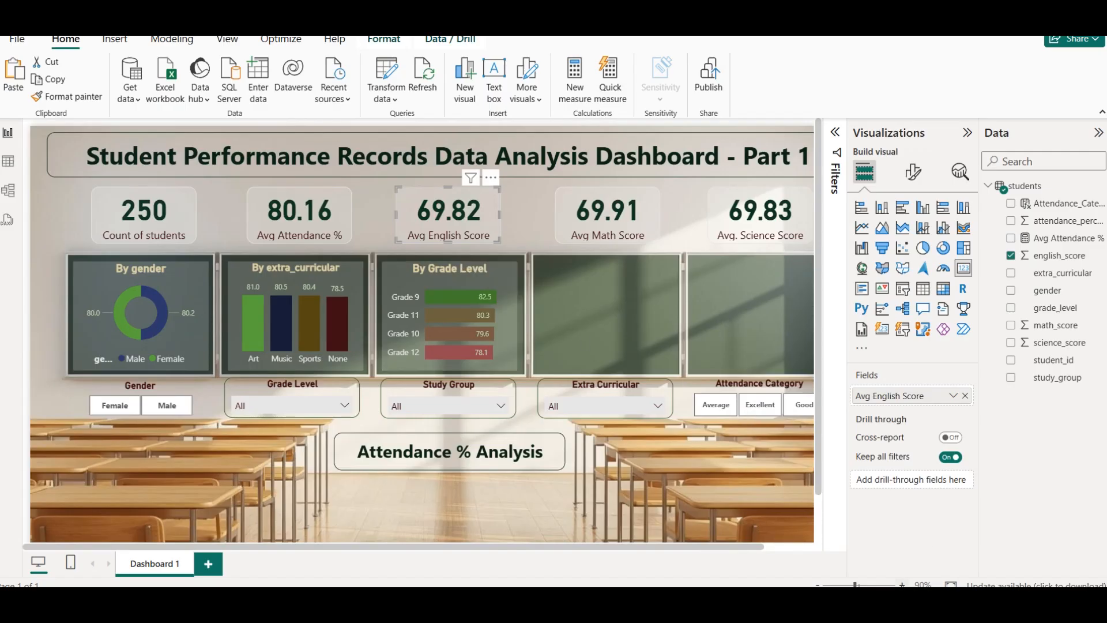
{"action": "scroll", "coordinate": [600, 376], "scroll_direction": "up", "scroll_amount": 2}
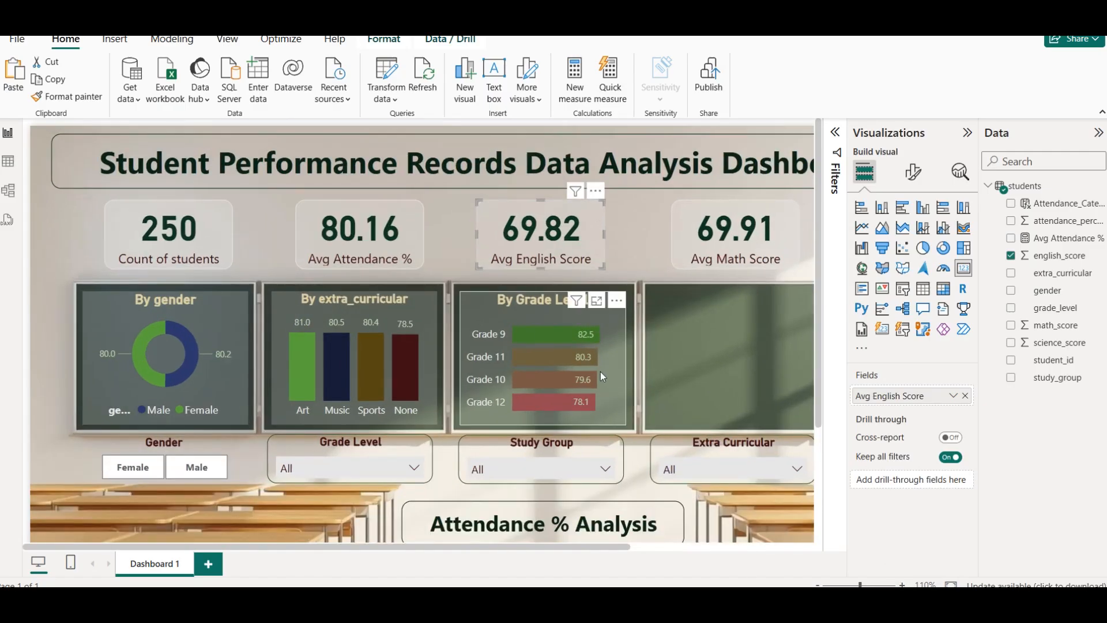
{"action": "scroll", "coordinate": [508, 279], "scroll_direction": "down", "scroll_amount": 3}
{"action": "scroll", "coordinate": [507, 278], "scroll_direction": "up", "scroll_amount": 1}
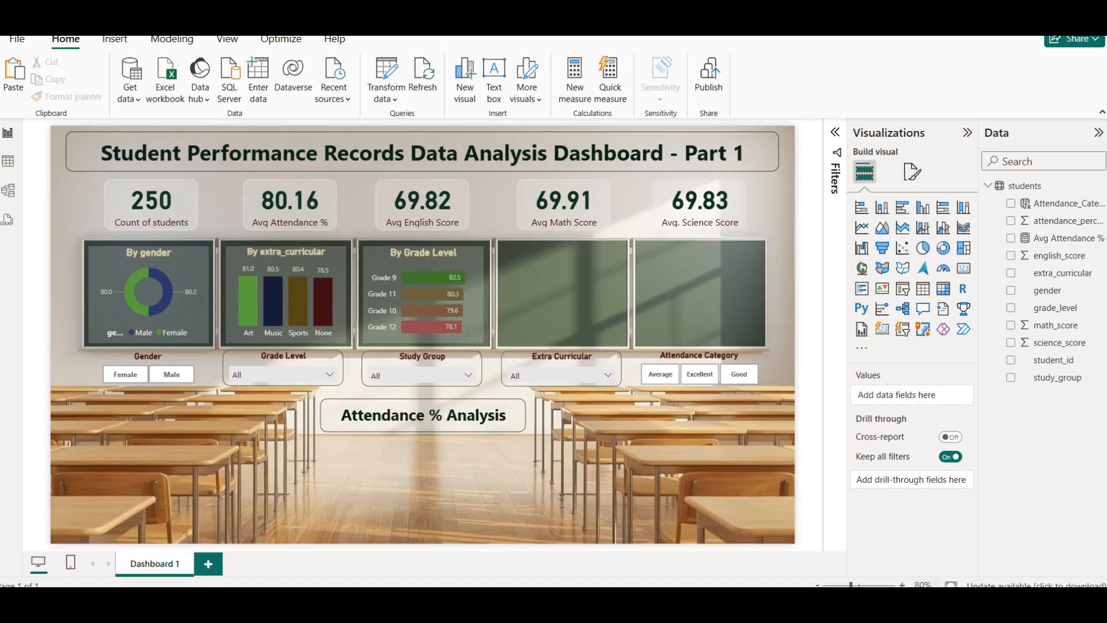
{"action": "left_click", "coordinate": [951, 585]}
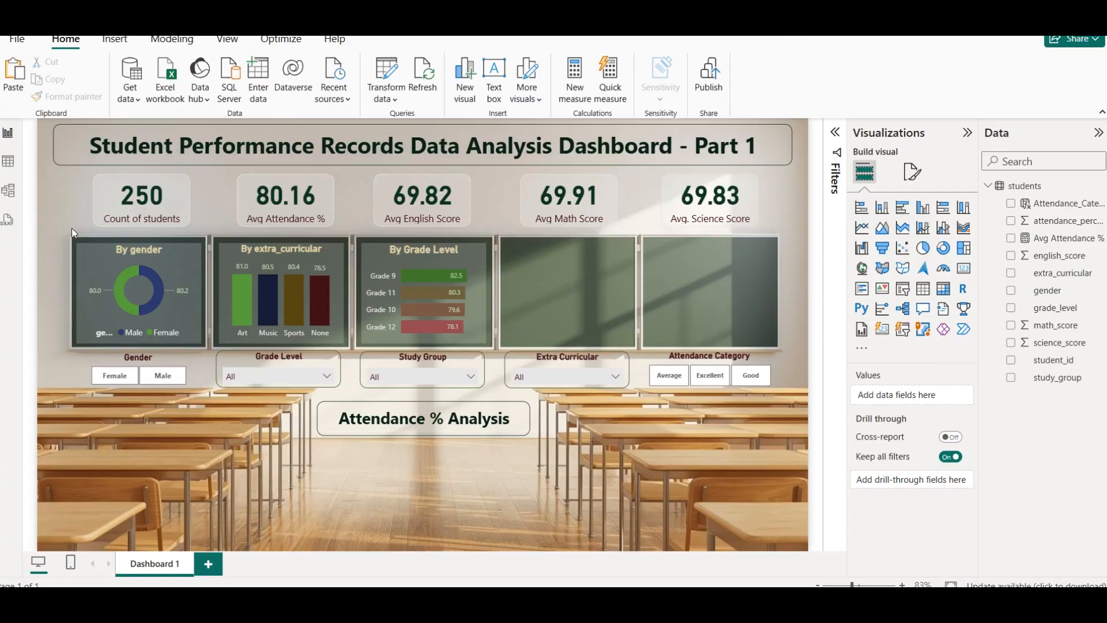
Duplicate the By gender donut chart and position the copy on the fourth blackboard.
{"action": "left_click", "coordinate": [93, 243]}
{"action": "key", "text": "ctrl+c"}
{"action": "key", "text": "ctrl+v"}
{"action": "left_click_drag", "start_coordinate": [84, 295], "coordinate": [538, 264]}
{"action": "key", "text": "Left"}
{"action": "key", "text": "Left"}
{"action": "key", "text": "Up"}
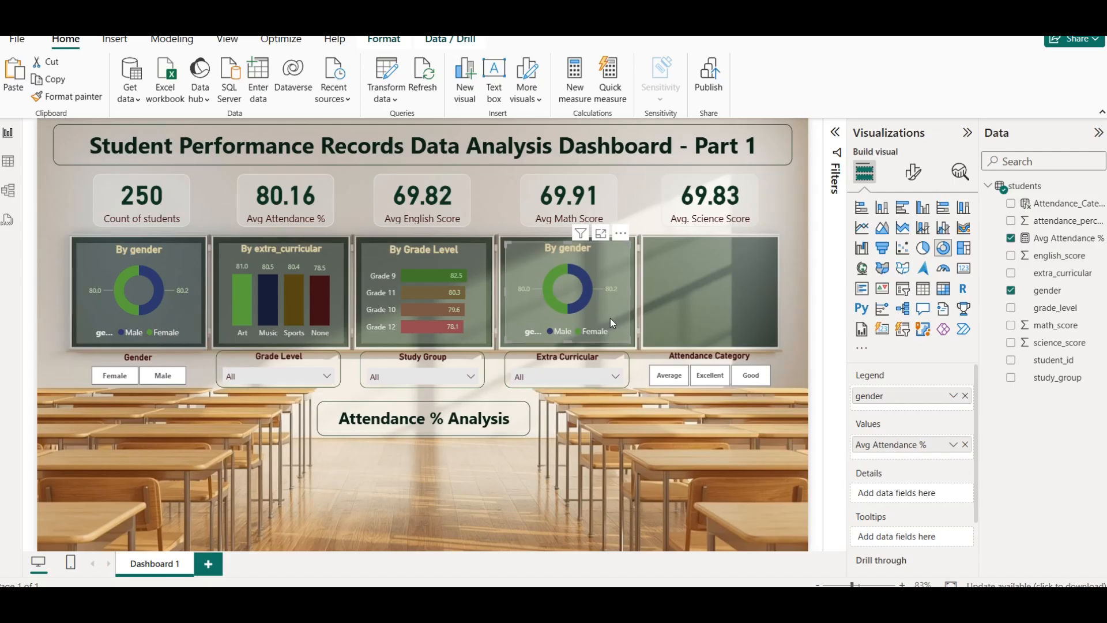
Convert the copied chart to a treemap and replace its gender category with study_group.
{"action": "left_click", "coordinate": [964, 249]}
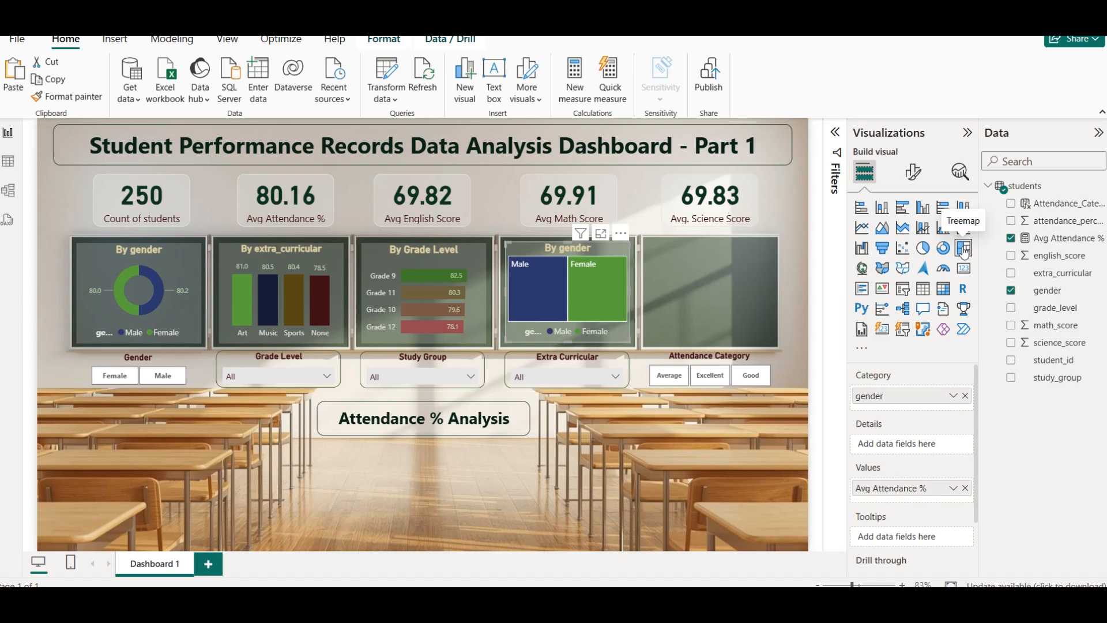
{"action": "left_click", "coordinate": [965, 397]}
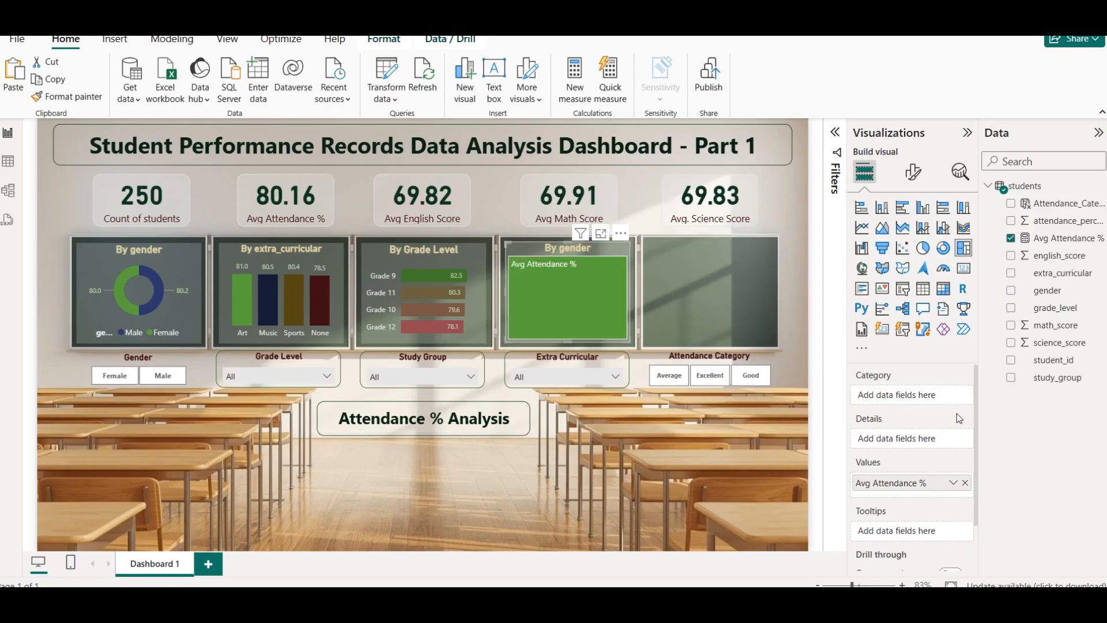
{"action": "left_click", "coordinate": [1010, 379]}
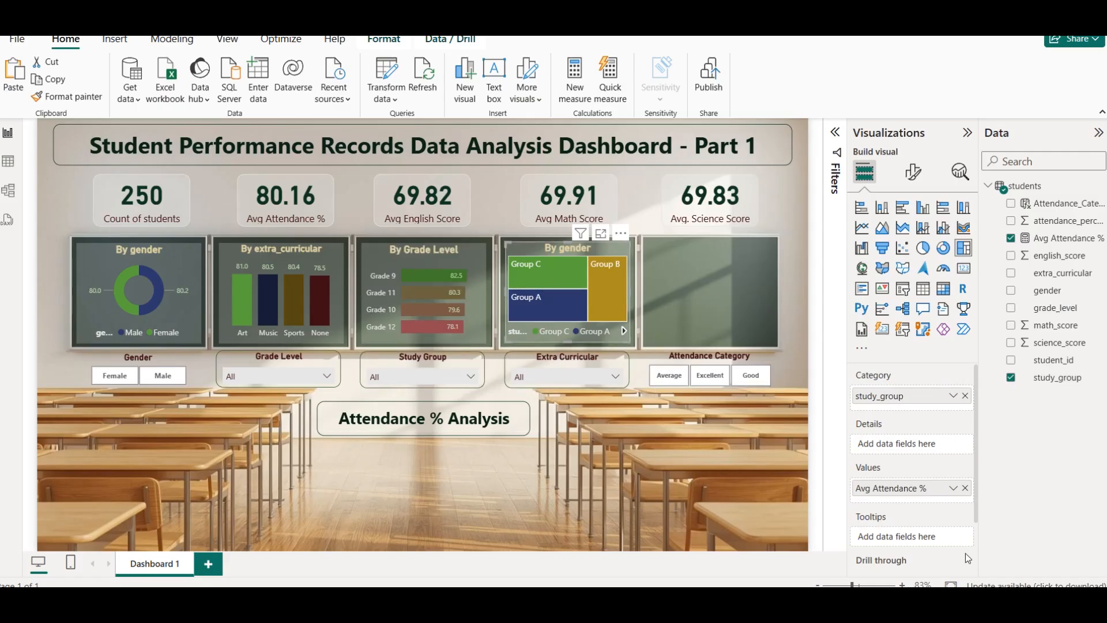
Turn on the data labels and turn off the legend of the study group treemap.
{"action": "left_click", "coordinate": [913, 170]}
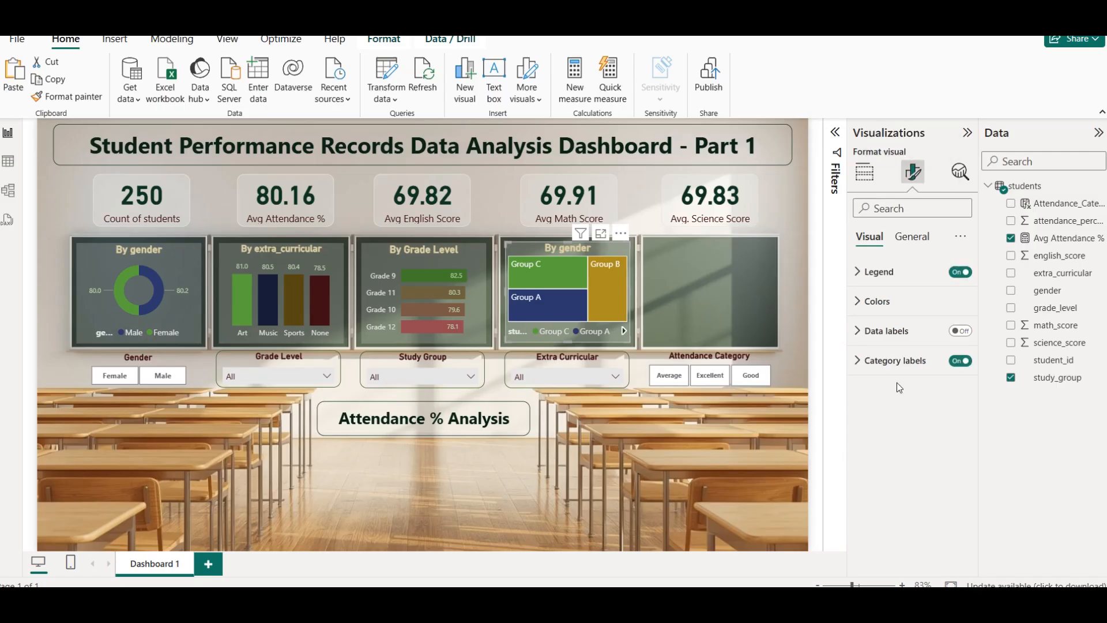
{"action": "left_click", "coordinate": [960, 330]}
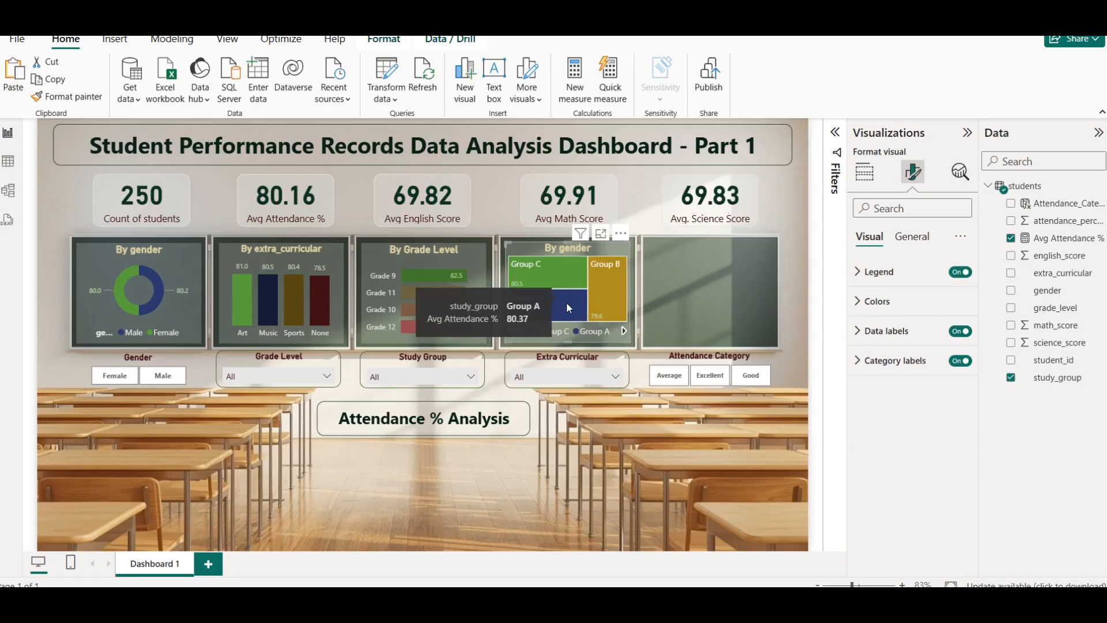
{"action": "mouse_move", "coordinate": [568, 284]}
{"action": "mouse_move", "coordinate": [615, 288]}
{"action": "mouse_move", "coordinate": [437, 283]}
{"action": "mouse_move", "coordinate": [542, 307]}
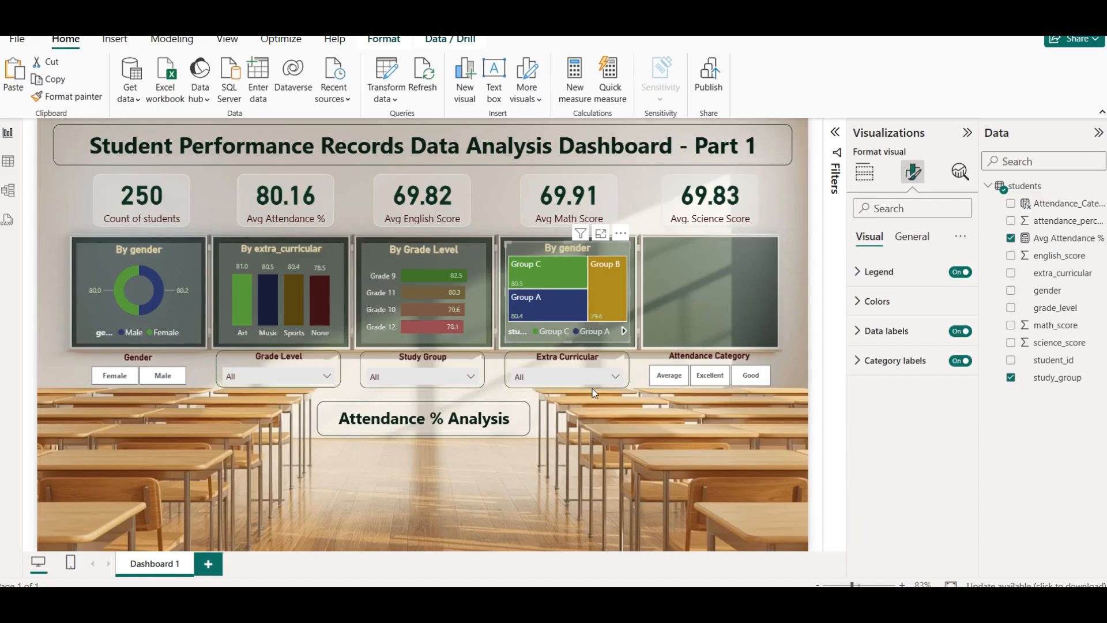
{"action": "left_click", "coordinate": [960, 272]}
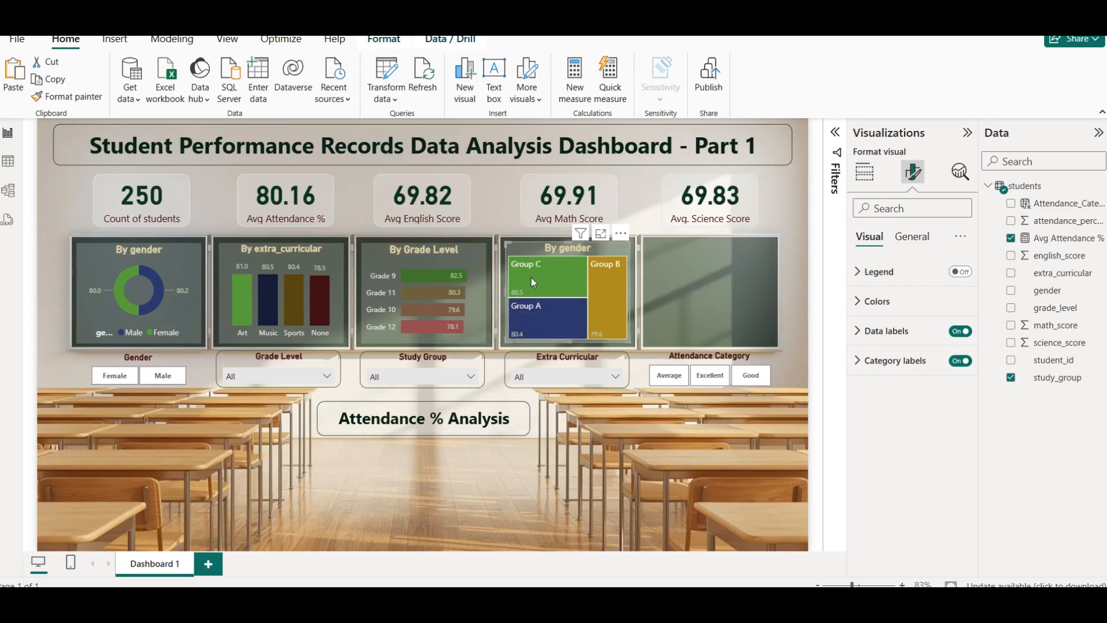
{"action": "mouse_move", "coordinate": [594, 322]}
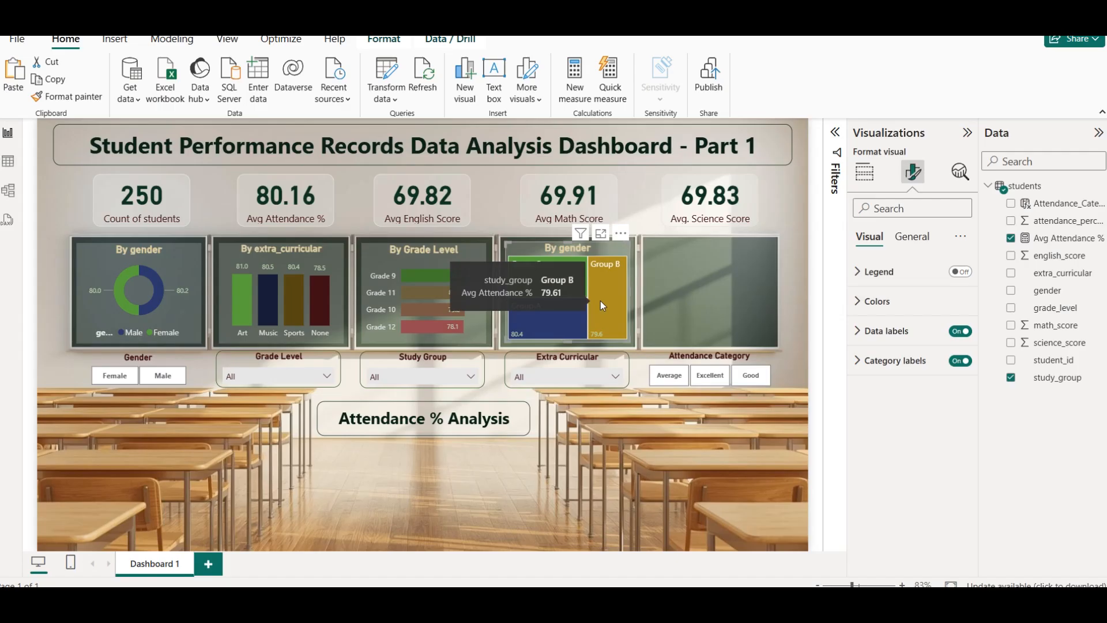
Change the title of the treemap to "By Study Group".
{"action": "left_click", "coordinate": [907, 239]}
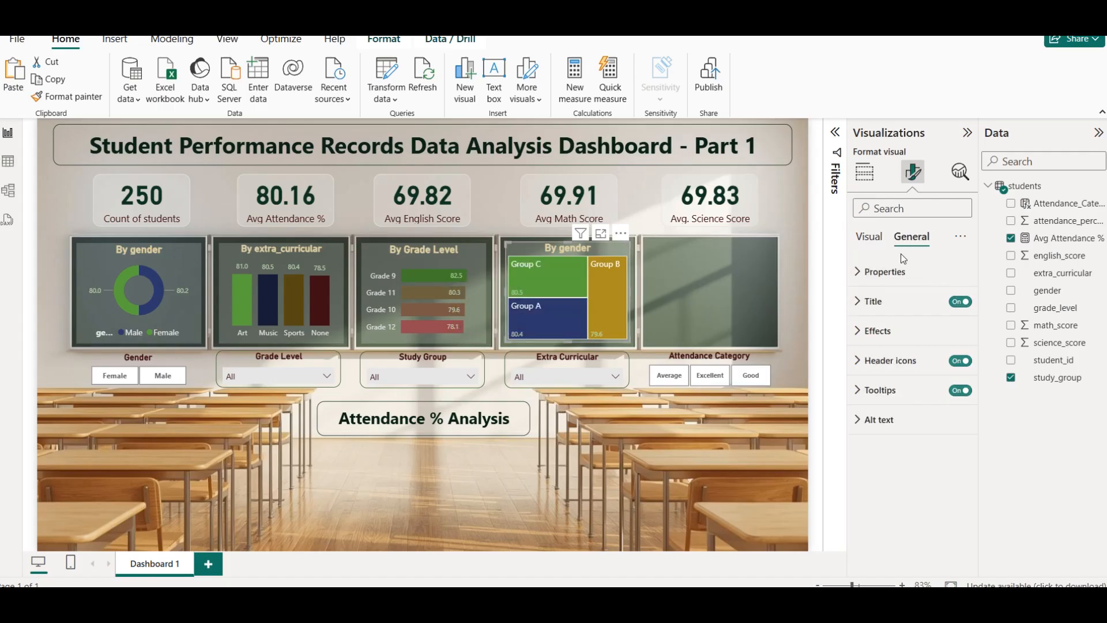
{"action": "left_click", "coordinate": [900, 301]}
{"action": "double_click", "coordinate": [901, 374]}
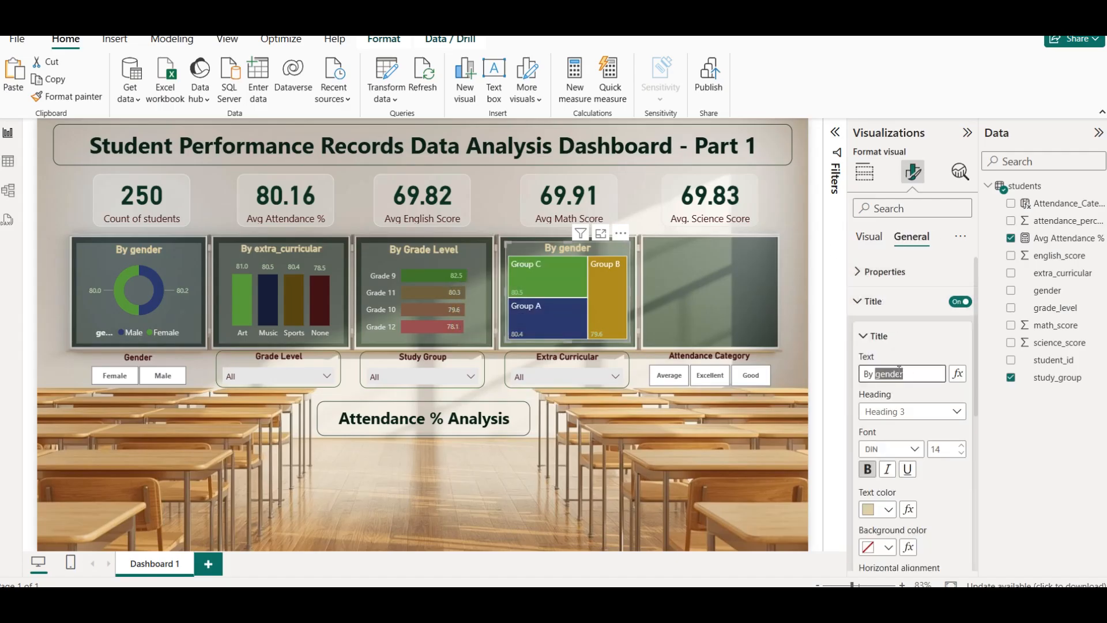
{"action": "type", "text": "Study Group"}
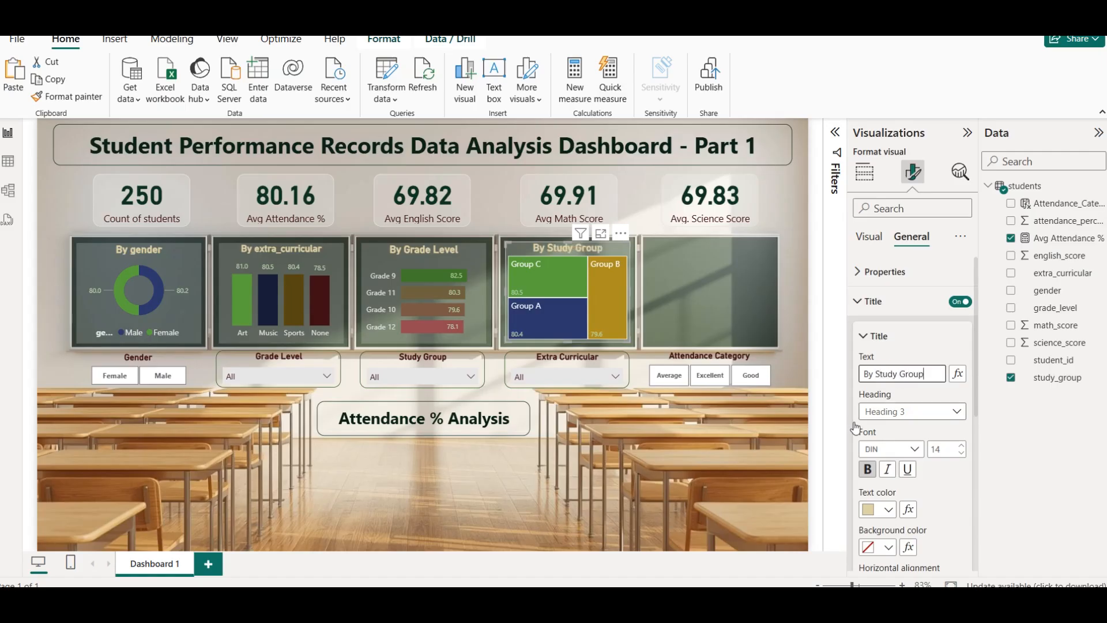
{"action": "left_click", "coordinate": [437, 519]}
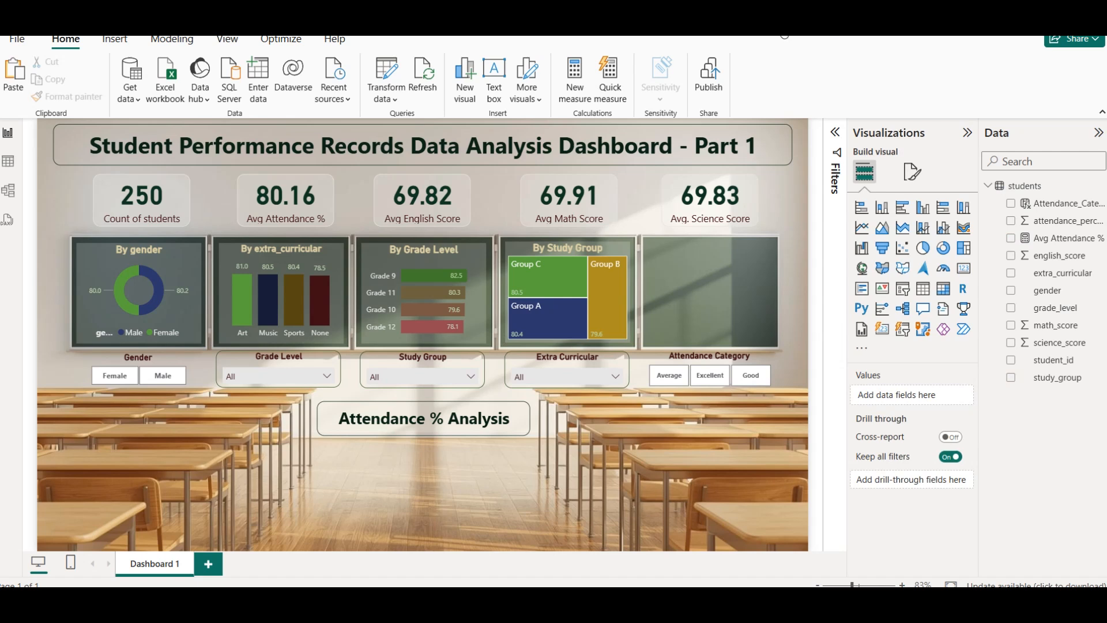
Place a copy of the By Study Group treemap on the fifth blackboard.
{"action": "key", "text": "ctrl+v"}
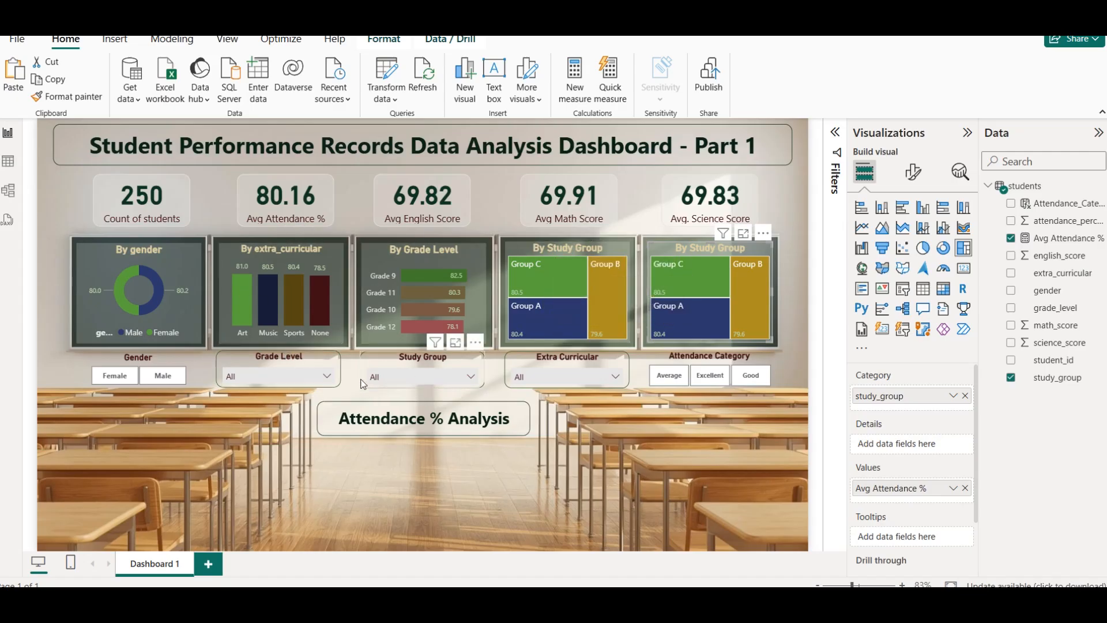
Move the extra_curricular chart out of the second blackboard and align the By Grade Level chart in its place.
{"action": "left_click_drag", "start_coordinate": [280, 254], "coordinate": [450, 297]}
{"action": "left_click_drag", "start_coordinate": [414, 247], "coordinate": [269, 248]}
{"action": "key", "text": "Up"}
{"action": "key", "text": "Up"}
{"action": "key", "text": "Up"}
{"action": "key", "text": "Right"}
{"action": "key", "text": "Right"}
{"action": "key", "text": "Right"}
{"action": "key", "text": "Right"}
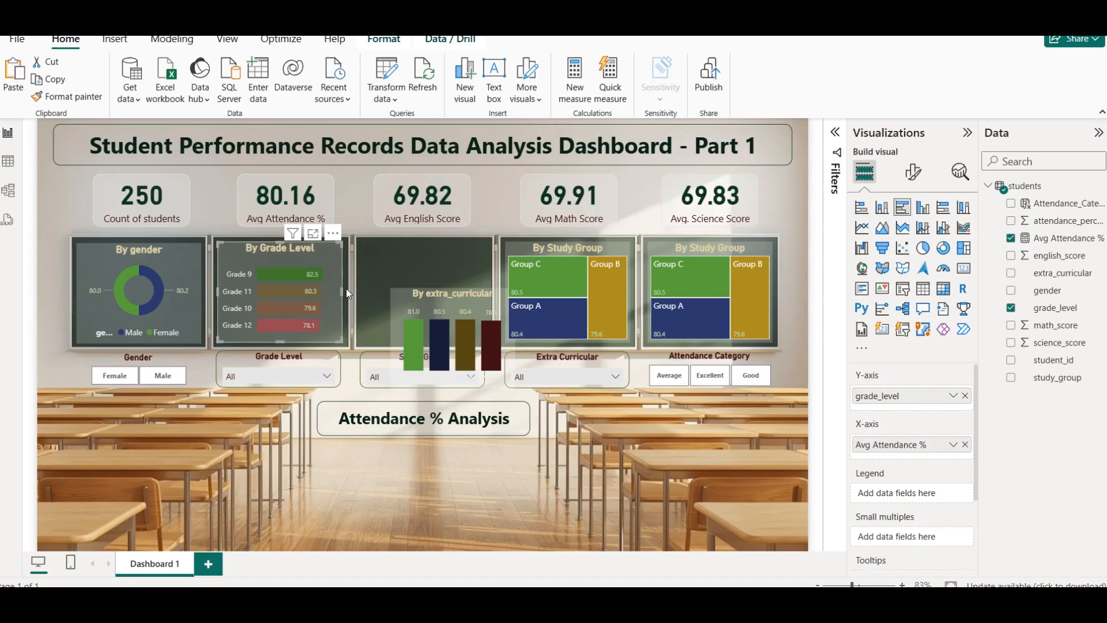
Move the extra_curricular chart clear of the blackboards and the fourth board's study group treemap onto the third blackboard.
{"action": "left_click_drag", "start_coordinate": [402, 307], "coordinate": [499, 371]}
{"action": "left_click_drag", "start_coordinate": [537, 249], "coordinate": [390, 250]}
{"action": "left_click_drag", "start_coordinate": [538, 347], "coordinate": [523, 379]}
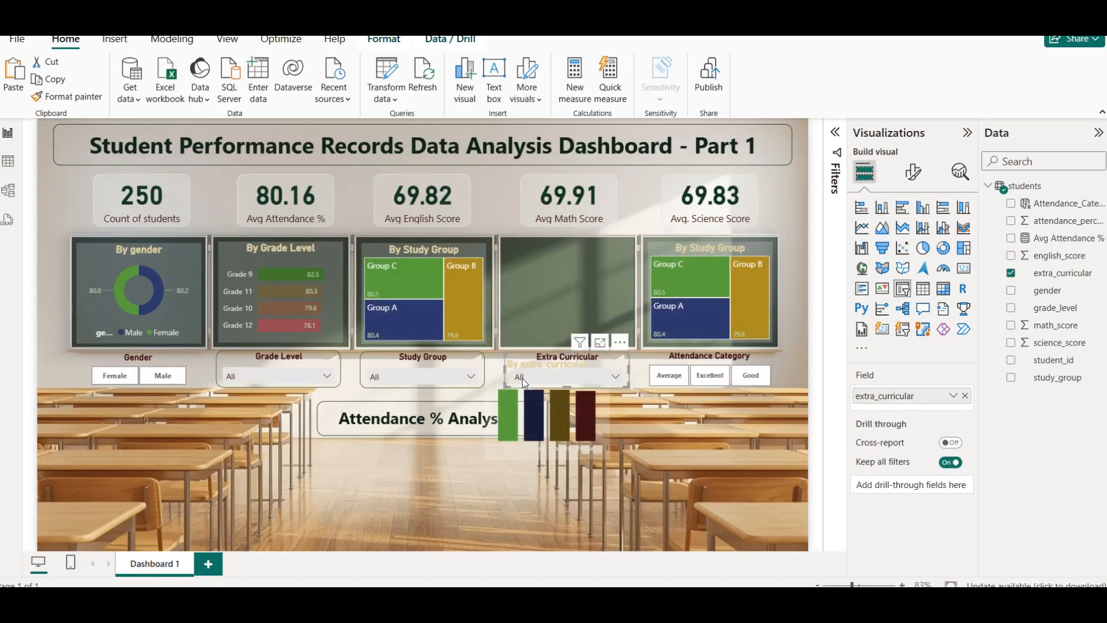
Place the By extra_curricular column chart on the fourth blackboard.
{"action": "left_click", "coordinate": [518, 417]}
{"action": "left_click", "coordinate": [522, 418]}
{"action": "left_click_drag", "start_coordinate": [521, 452], "coordinate": [542, 328]}
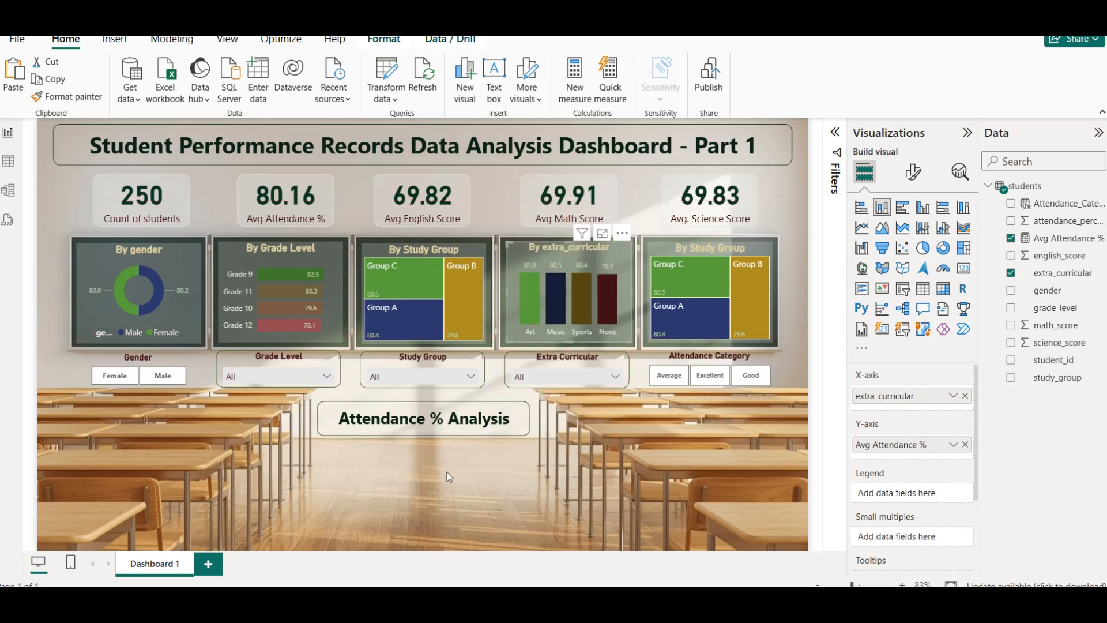
{"action": "left_click", "coordinate": [443, 506]}
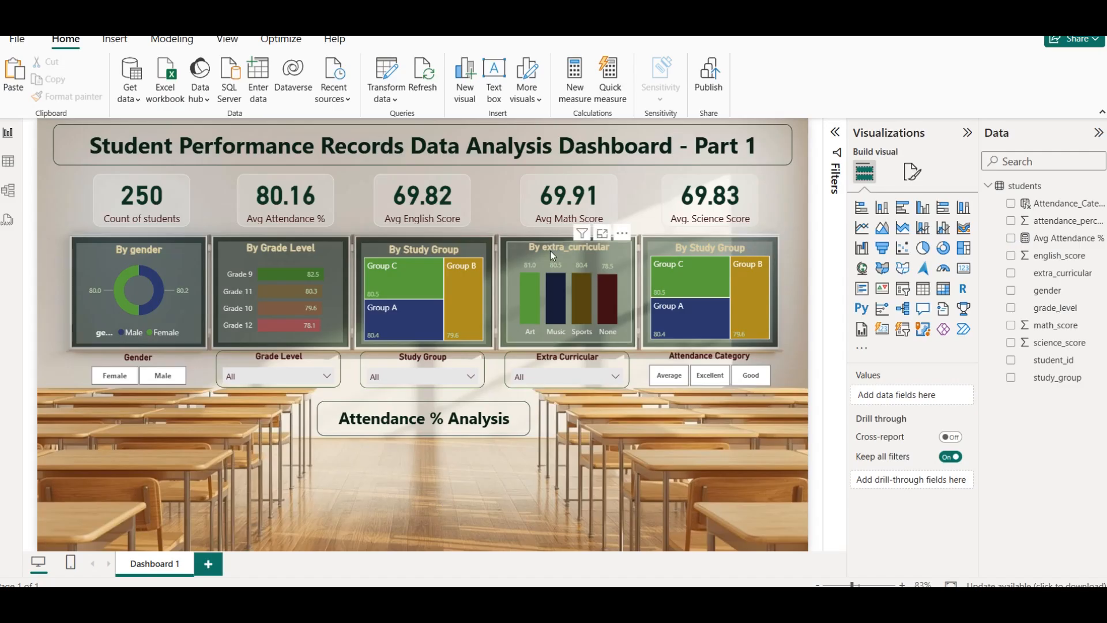
{"action": "left_click", "coordinate": [550, 251]}
{"action": "left_click", "coordinate": [430, 507]}
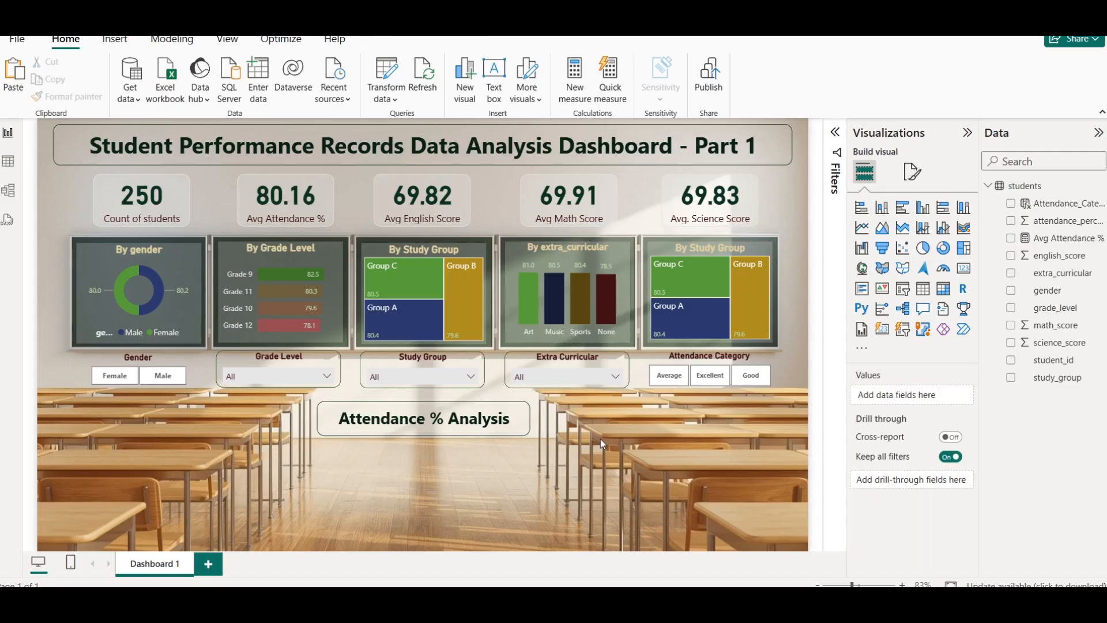
Convert the fifth blackboard's treemap into a pie chart with Attendance_Category as legend, removing its study_group and Avg Attendance % fields.
{"action": "left_click", "coordinate": [703, 249]}
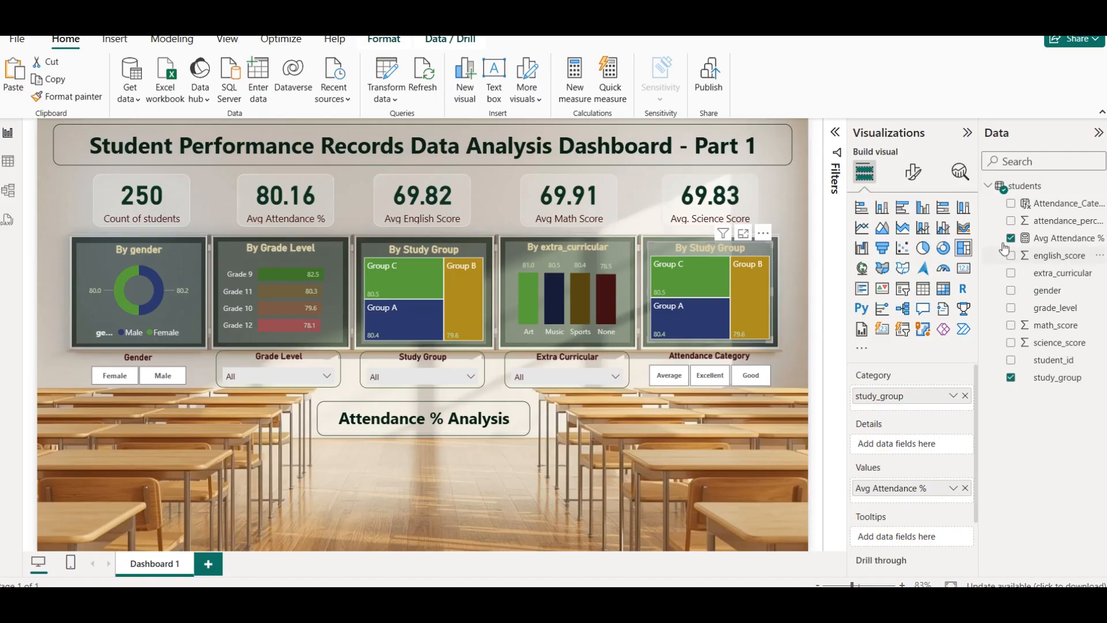
{"action": "left_click", "coordinate": [1056, 205]}
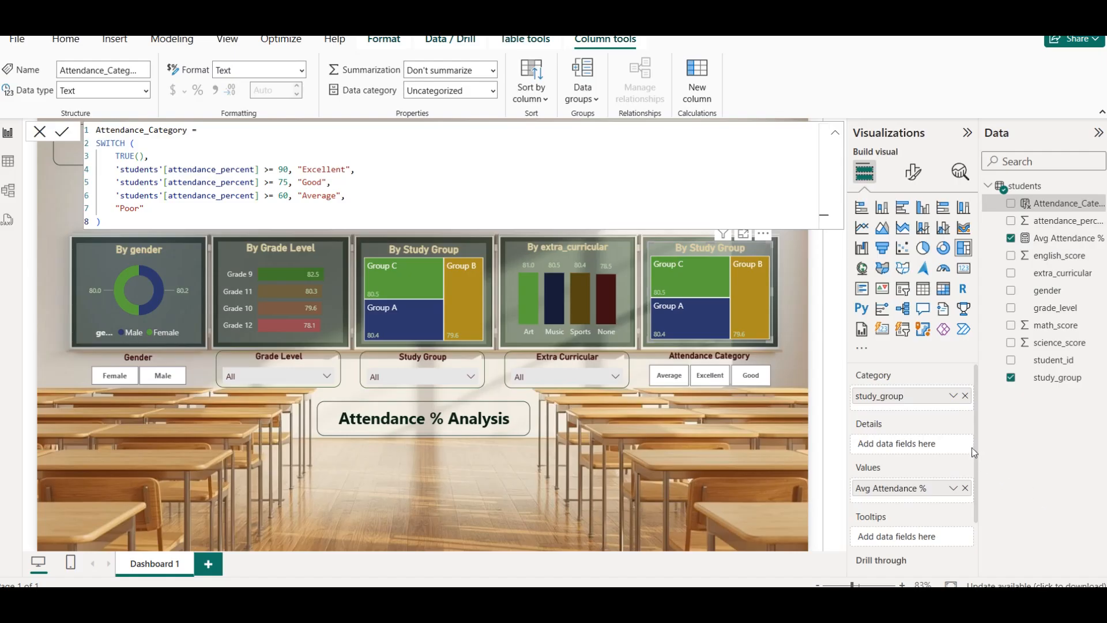
{"action": "left_click", "coordinate": [966, 396]}
{"action": "left_click", "coordinate": [964, 488]}
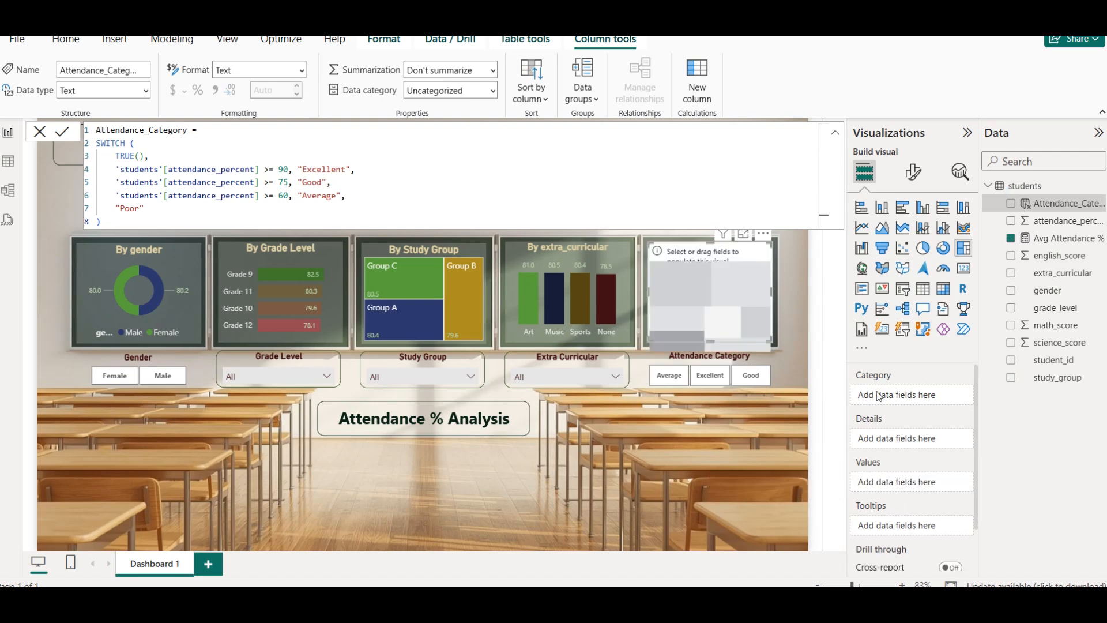
{"action": "left_click", "coordinate": [923, 249]}
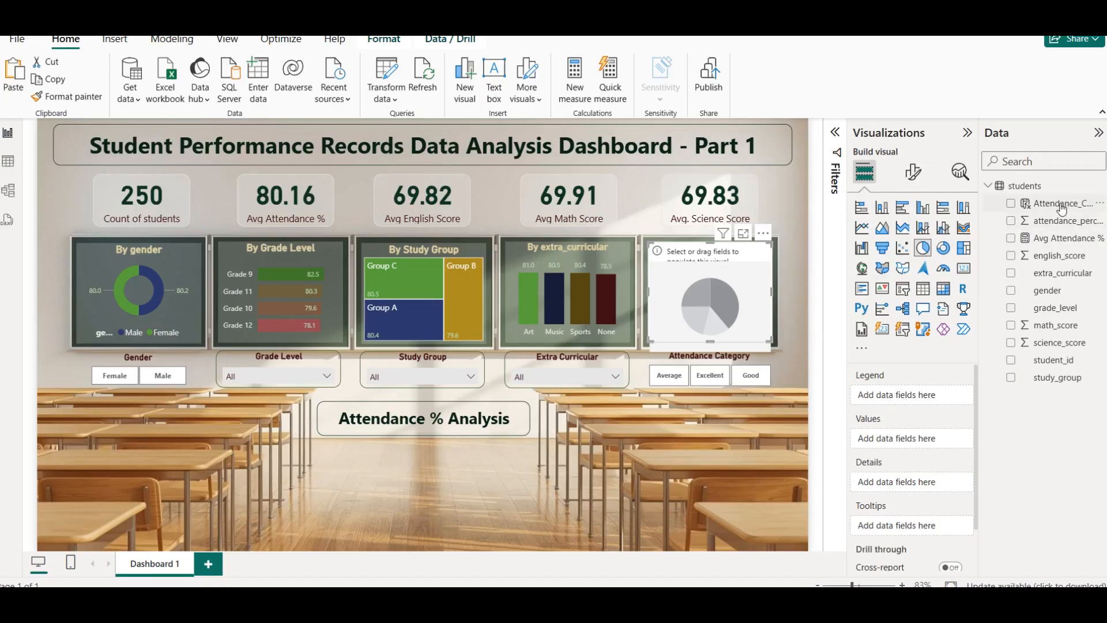
{"action": "left_click_drag", "start_coordinate": [1061, 204], "coordinate": [911, 399]}
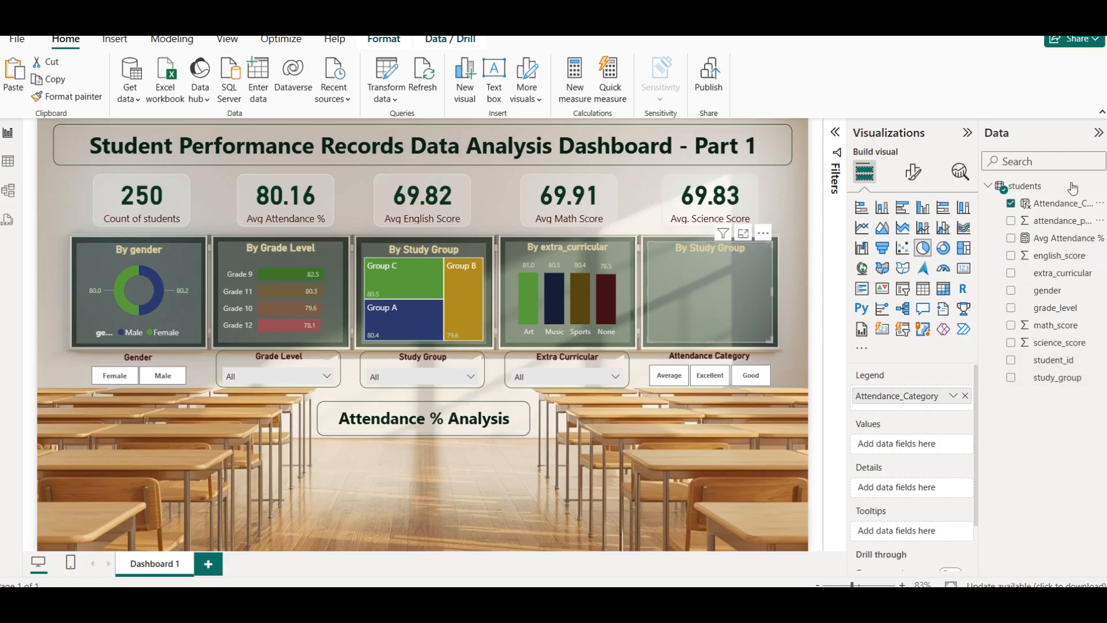
Create a new measure named Students Count in the students table.
{"action": "right_click", "coordinate": [1033, 188]}
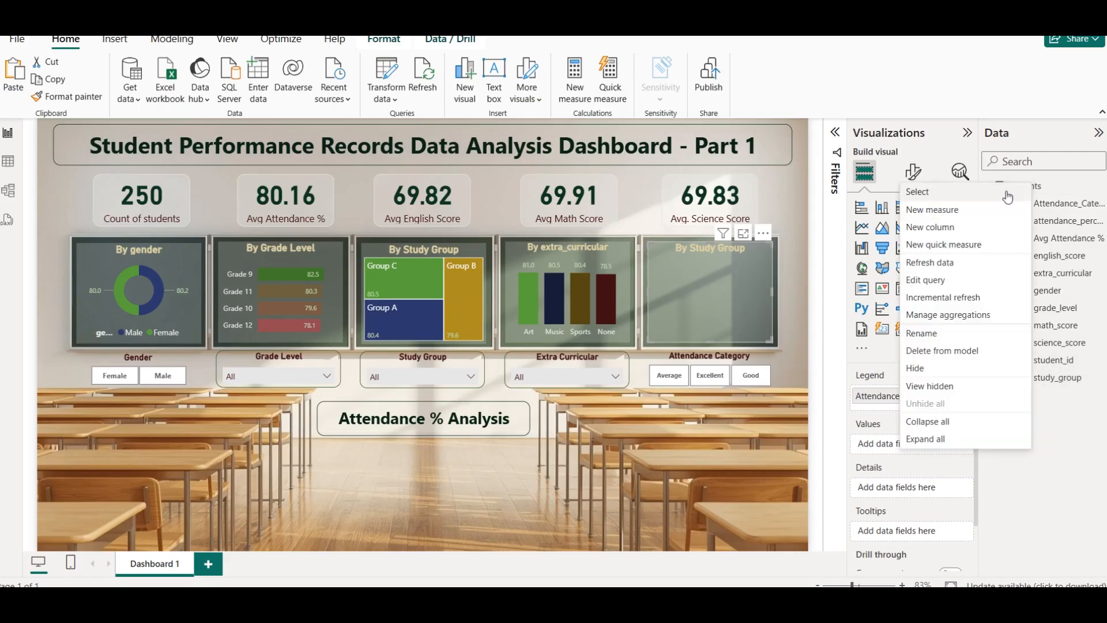
{"action": "left_click", "coordinate": [978, 208]}
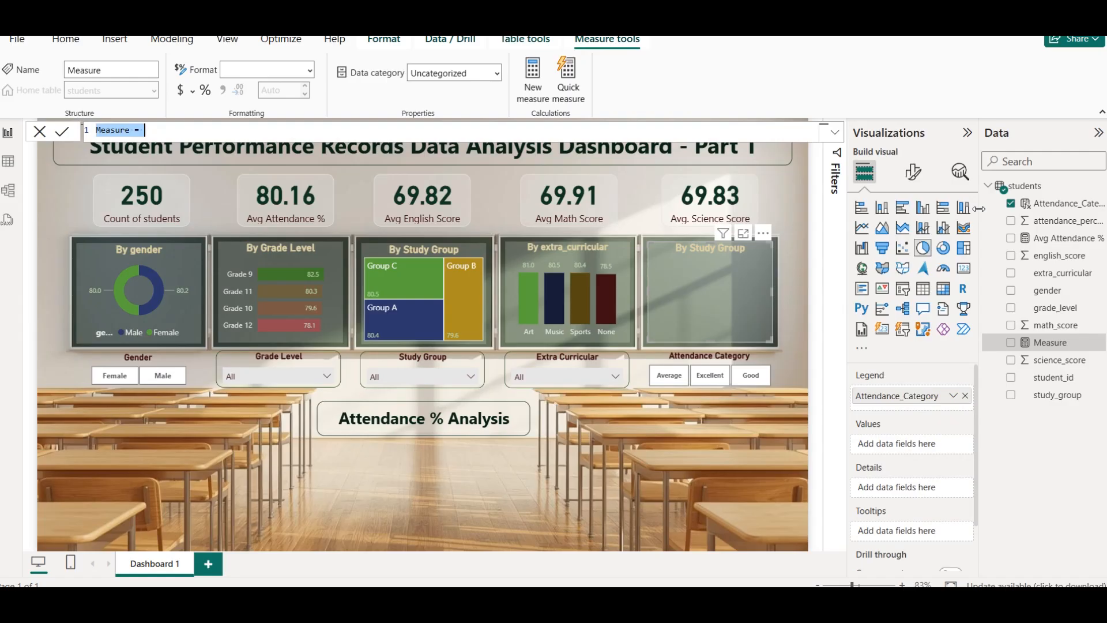
{"action": "key", "text": "Left"}
{"action": "key", "text": "shift+Right"}
{"action": "key", "text": "shift+Right"}
{"action": "key", "text": "shift+Right"}
{"action": "key", "text": "shift+Right"}
{"action": "key", "text": "shift+Right"}
{"action": "type", "text": "Student"}
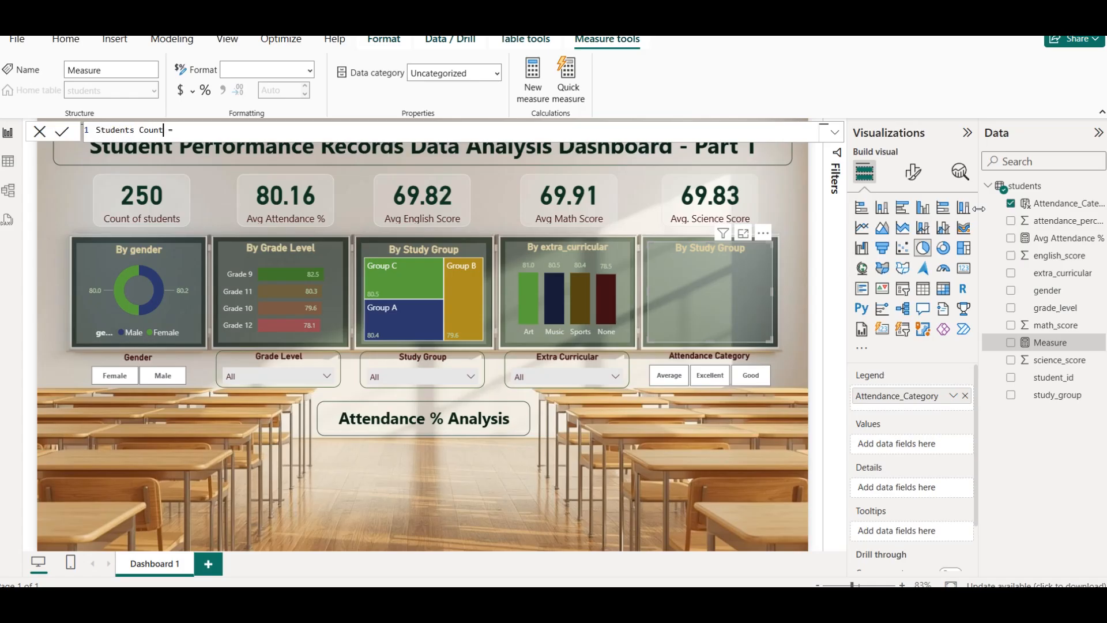
{"action": "key", "text": "End"}
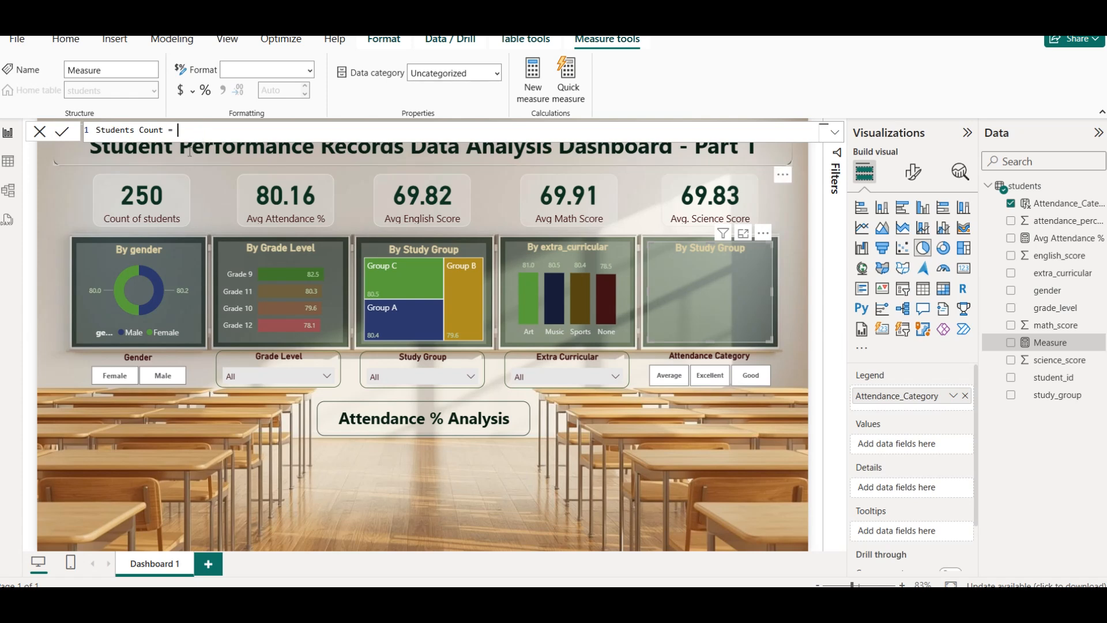
{"action": "type", "text": "COUN"}
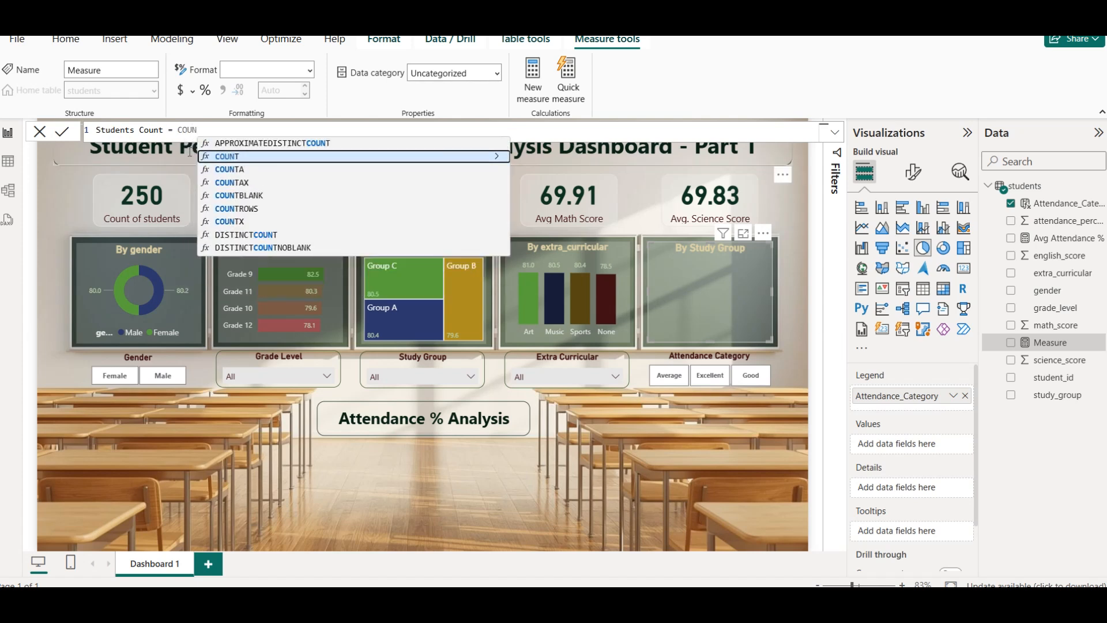
{"action": "key", "text": "BackSpace"}
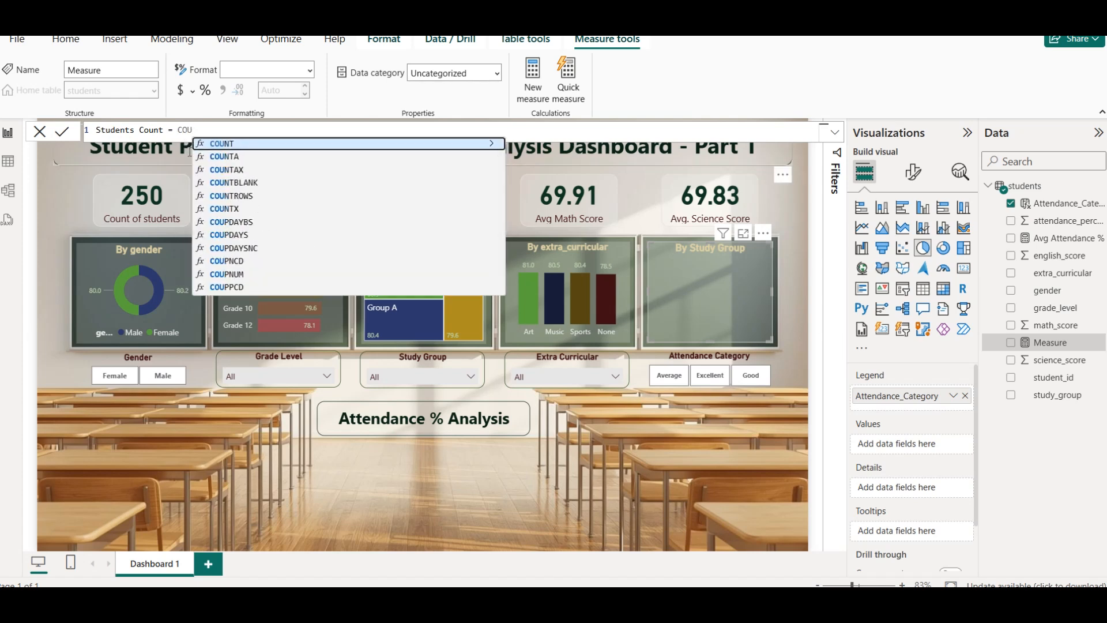
{"action": "key", "text": "BackSpace"}
{"action": "key", "text": "BackSpace"}
{"action": "key", "text": "BackSpace"}
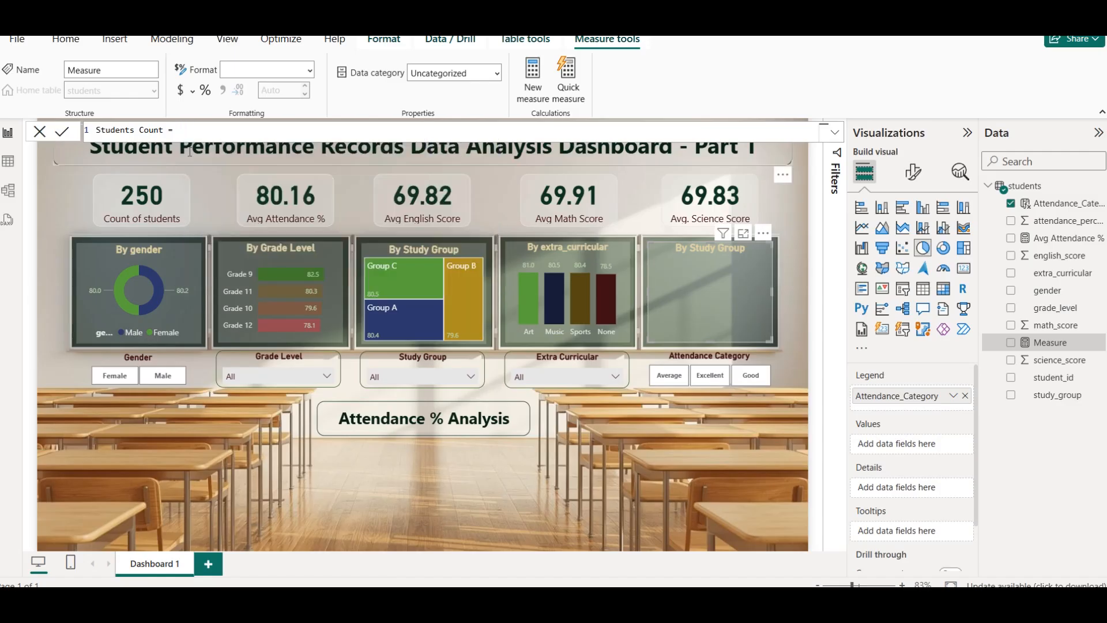
{"action": "type", "text": "COUNTRO"}
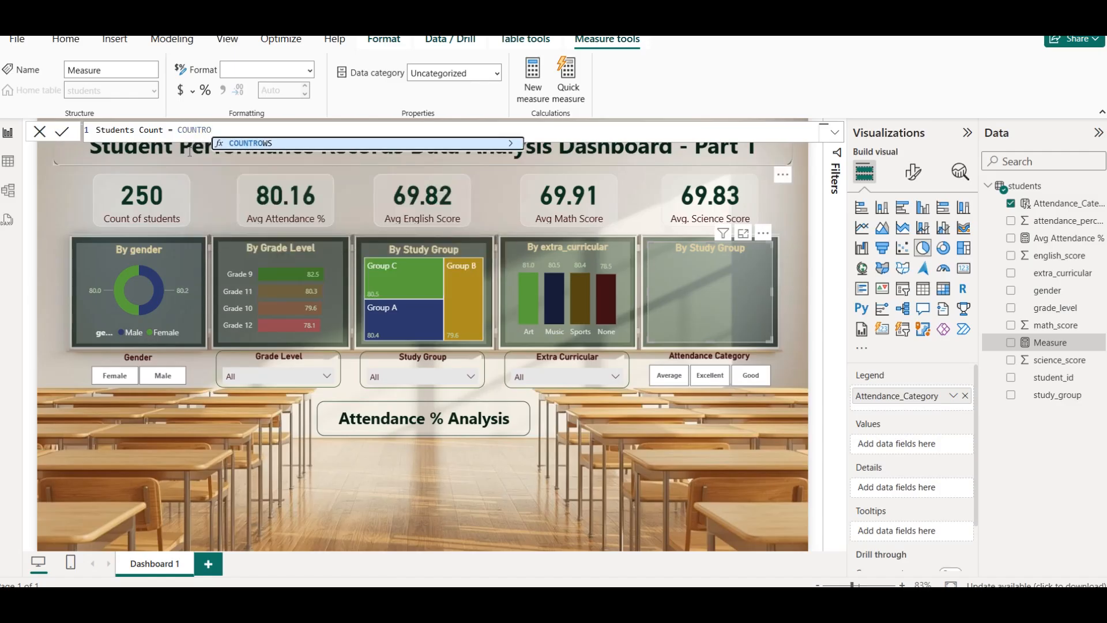
{"action": "key", "text": "Tab"}
{"action": "key", "text": "BackSpace"}
{"action": "key", "text": "BackSpace"}
{"action": "key", "text": "BackSpace"}
{"action": "key", "text": "BackSpace"}
{"action": "key", "text": "BackSpace"}
{"action": "key", "text": "BackSpace"}
{"action": "key", "text": "BackSpace"}
{"action": "key", "text": "BackSpace"}
{"action": "key", "text": "BackSpace"}
{"action": "key", "text": "BackSpace"}
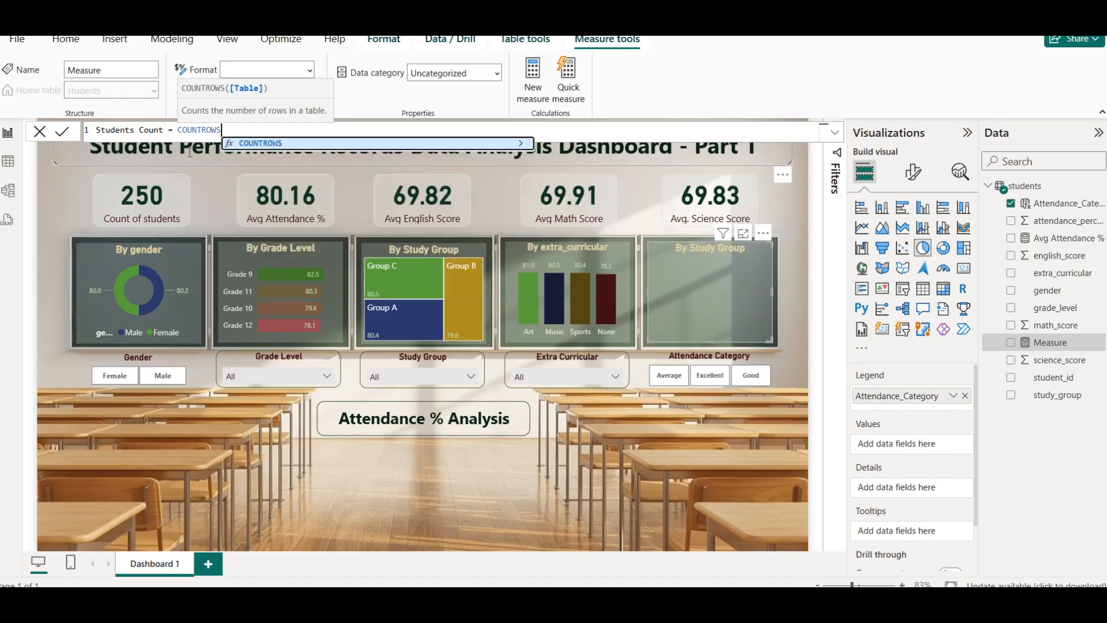
Define the measure as DISTINCTCOUNT(students[student_id]) and use it as the values of the fifth blackboard's pie chart.
{"action": "type", "text": "DISTI"}
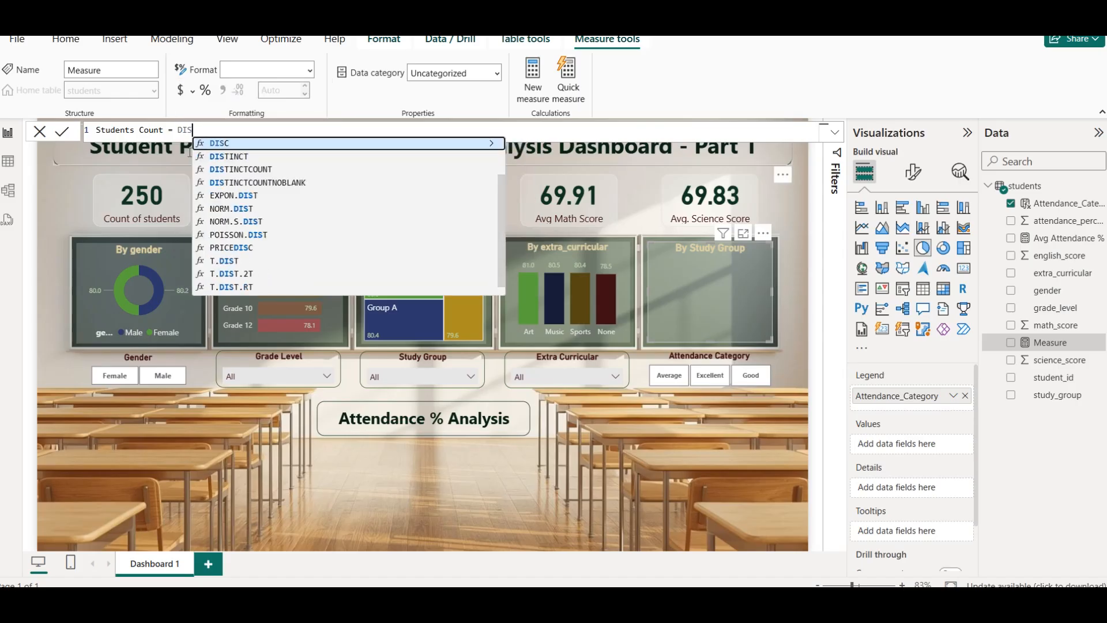
{"action": "key", "text": "Down"}
{"action": "key", "text": "Tab"}
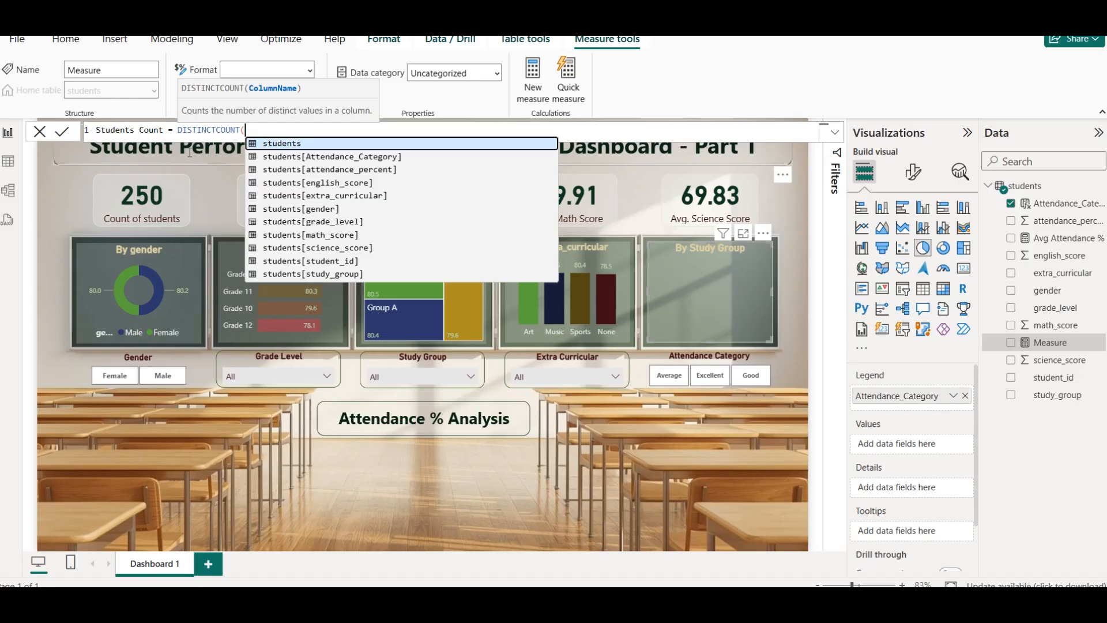
{"action": "key", "text": "Down"}
{"action": "key", "text": "Down"}
{"action": "key", "text": "Down"}
{"action": "key", "text": "Down"}
{"action": "key", "text": "Down"}
{"action": "key", "text": "Down"}
{"action": "key", "text": "Down"}
{"action": "key", "text": "Down"}
{"action": "key", "text": "Down"}
{"action": "key", "text": "Tab"}
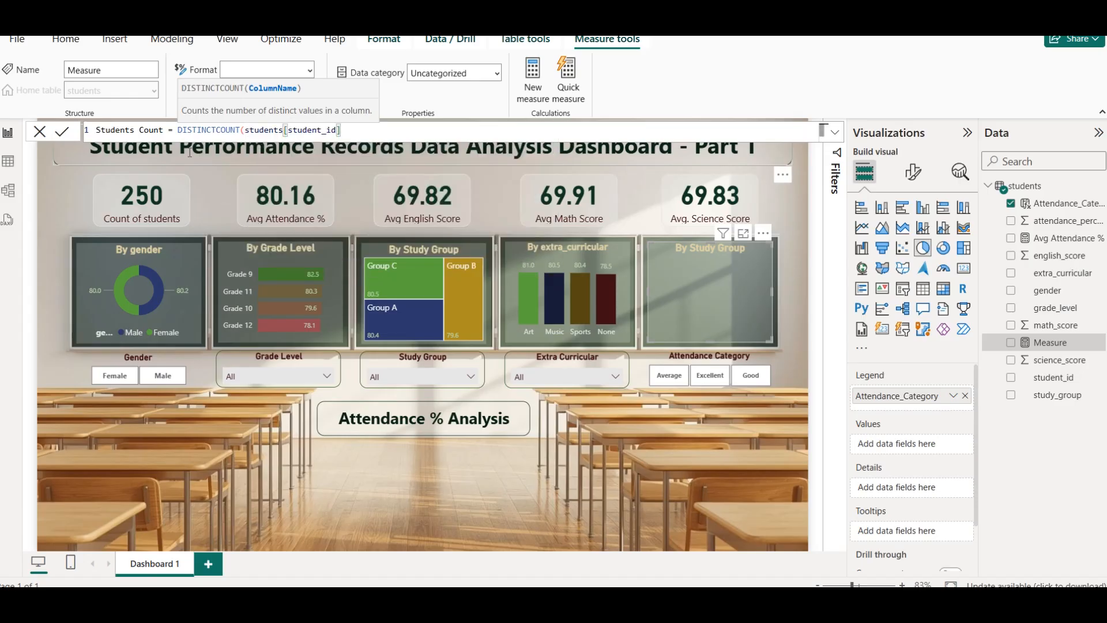
{"action": "type", "text": ")"}
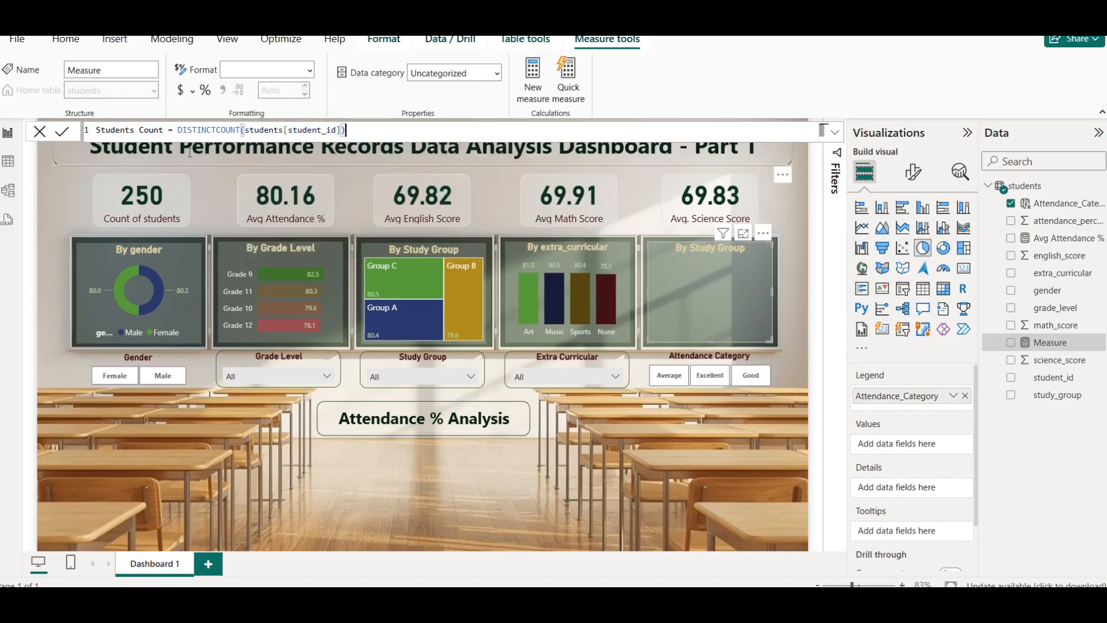
{"action": "left_click", "coordinate": [62, 132]}
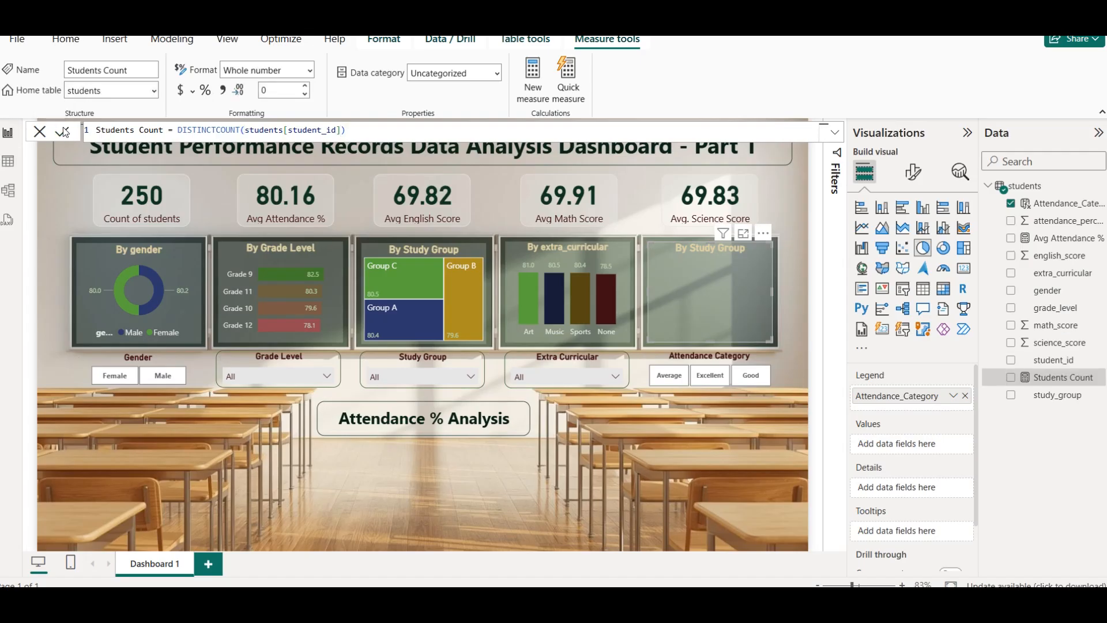
{"action": "left_click_drag", "start_coordinate": [1059, 377], "coordinate": [930, 444]}
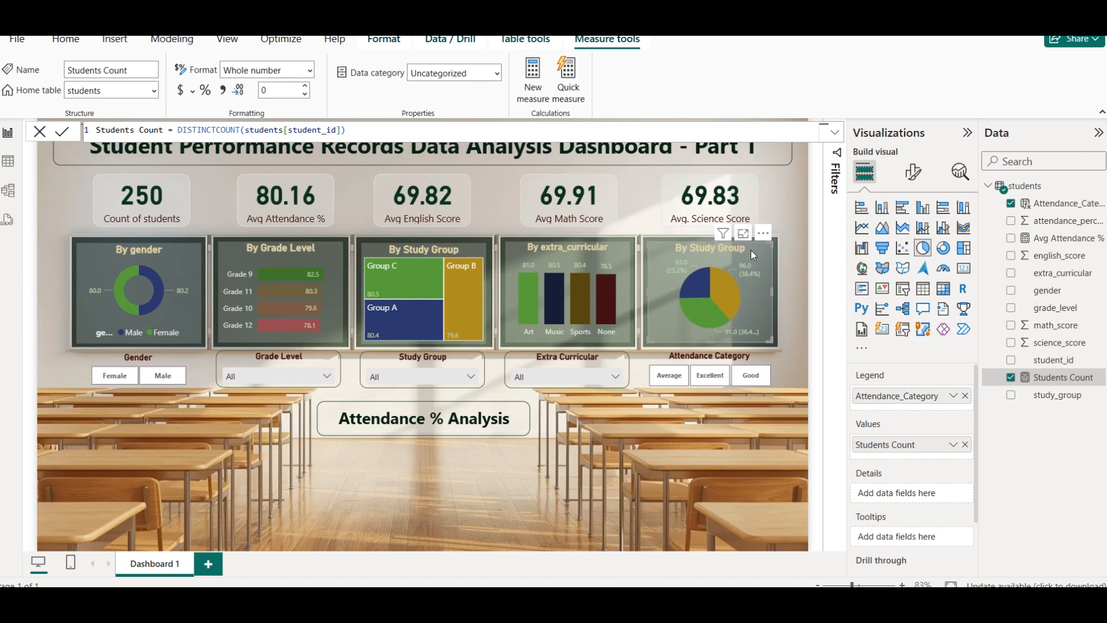
Set the pie chart's title text color to the darkest gold theme shade.
{"action": "left_click", "coordinate": [920, 178]}
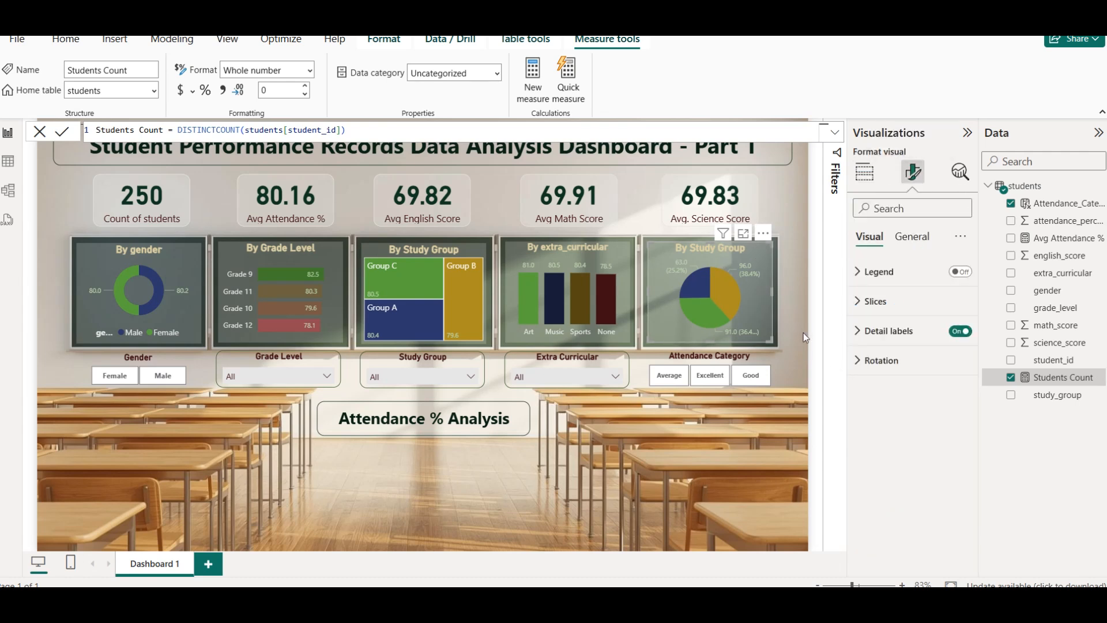
{"action": "left_click", "coordinate": [903, 302]}
{"action": "left_click", "coordinate": [904, 300]}
{"action": "left_click", "coordinate": [922, 239]}
{"action": "left_click", "coordinate": [903, 305]}
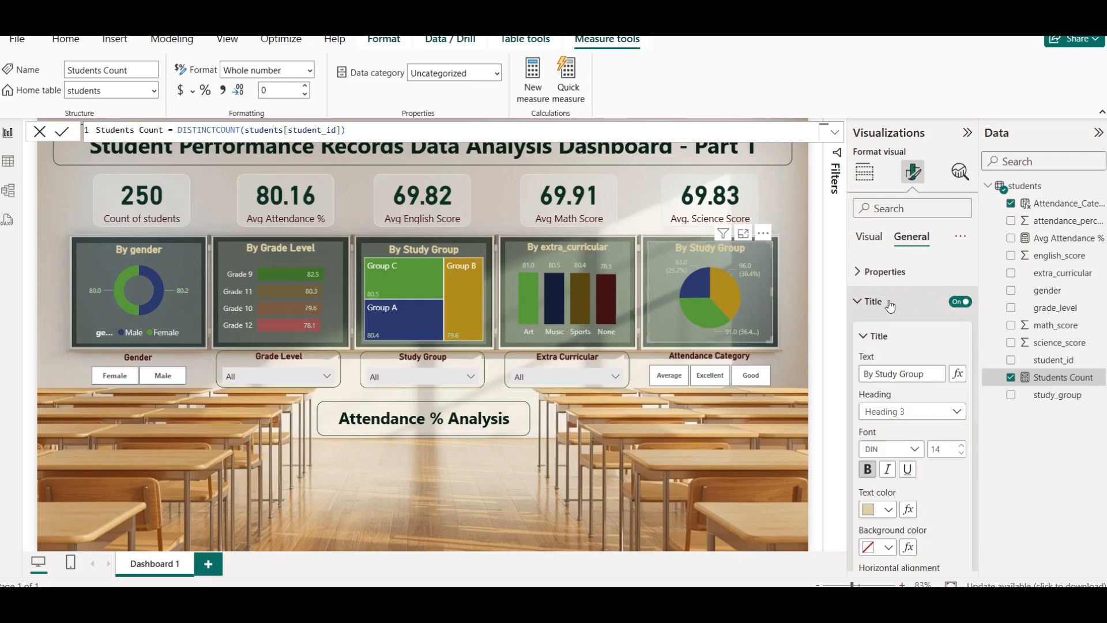
{"action": "left_click", "coordinate": [889, 509]}
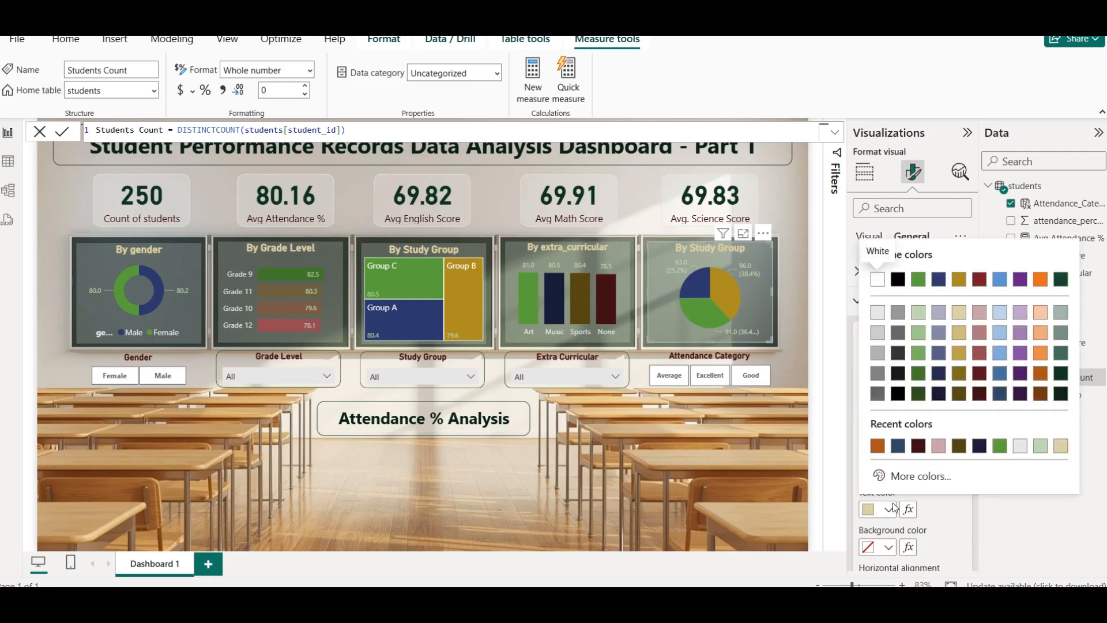
{"action": "left_click", "coordinate": [960, 354]}
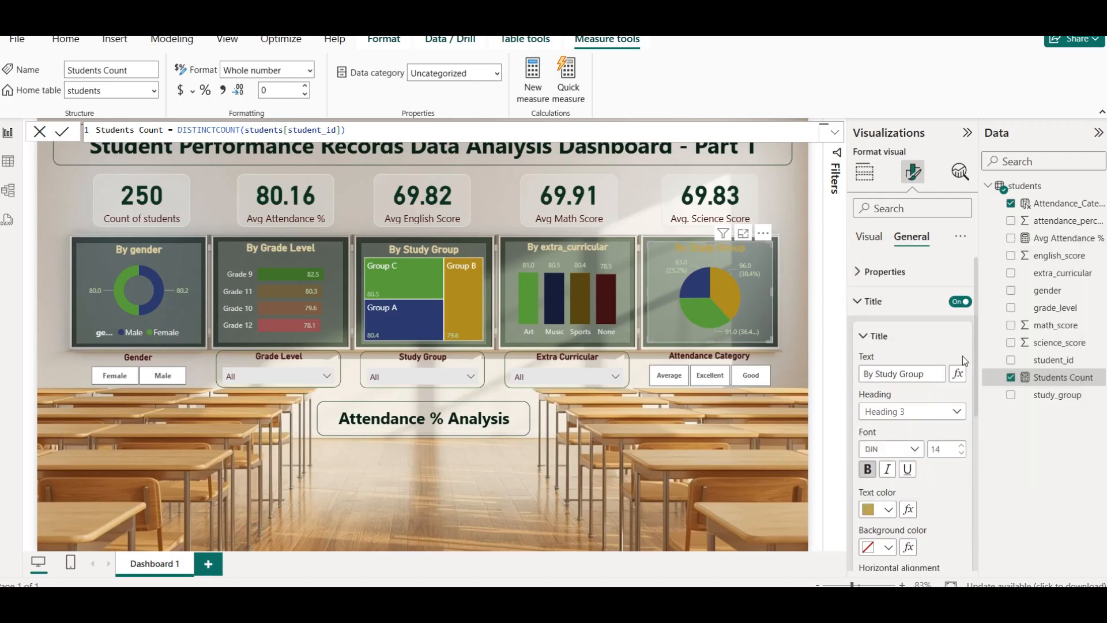
{"action": "left_click", "coordinate": [888, 509]}
{"action": "left_click", "coordinate": [961, 394]}
{"action": "scroll", "coordinate": [899, 494], "scroll_direction": "down", "scroll_amount": 3}
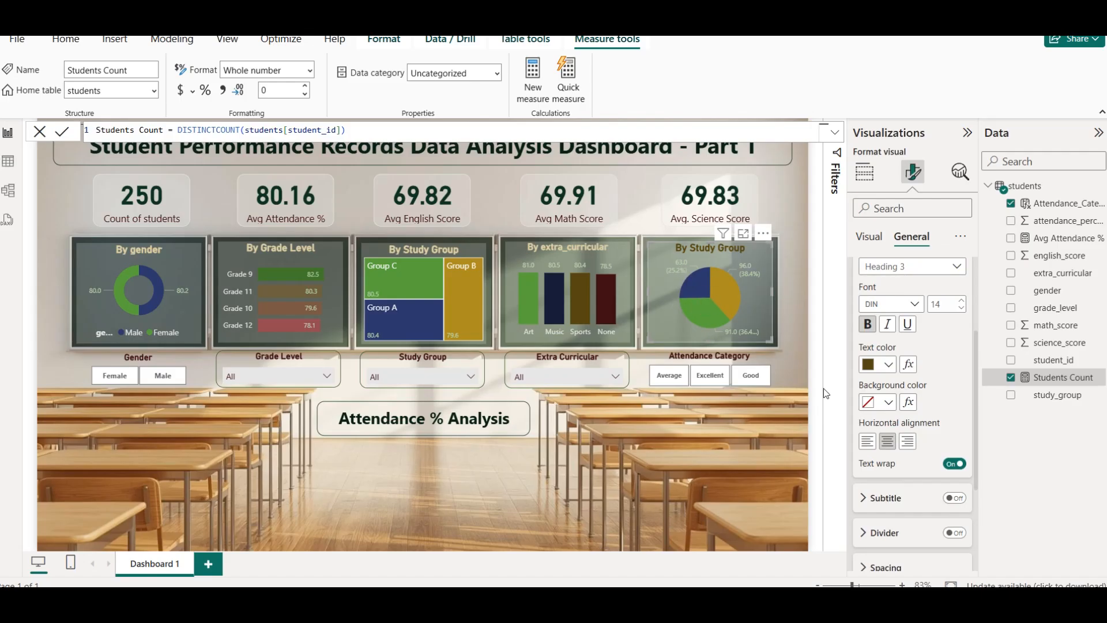
{"action": "scroll", "coordinate": [917, 505], "scroll_direction": "down", "scroll_amount": 3}
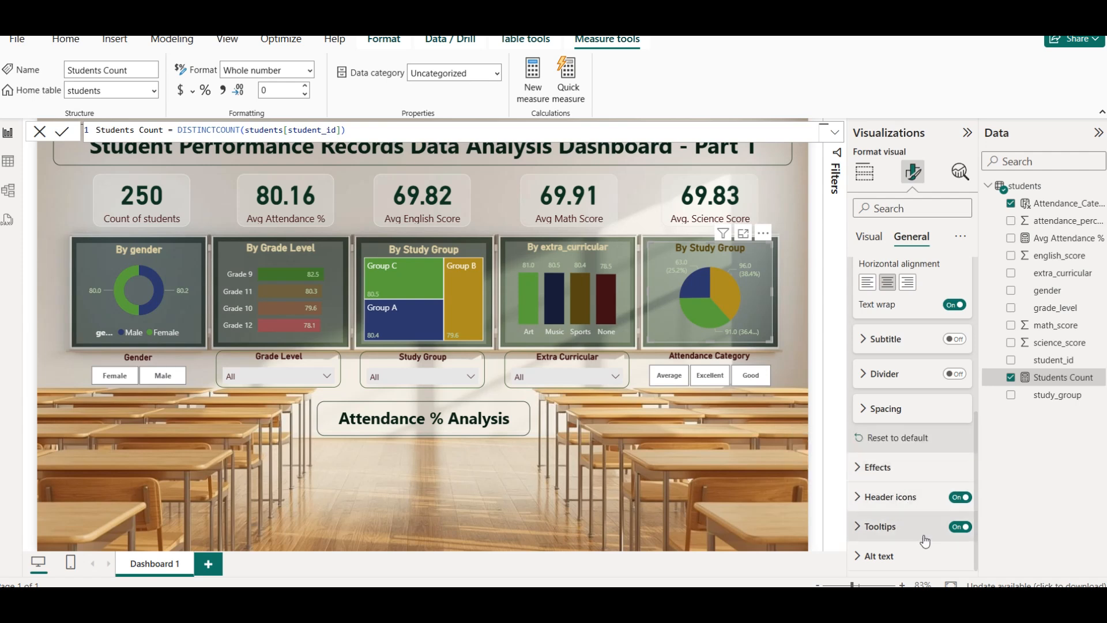
Set the color of the pie chart's detail label values to white.
{"action": "scroll", "coordinate": [896, 525], "scroll_direction": "up", "scroll_amount": 10}
{"action": "left_click", "coordinate": [875, 302]}
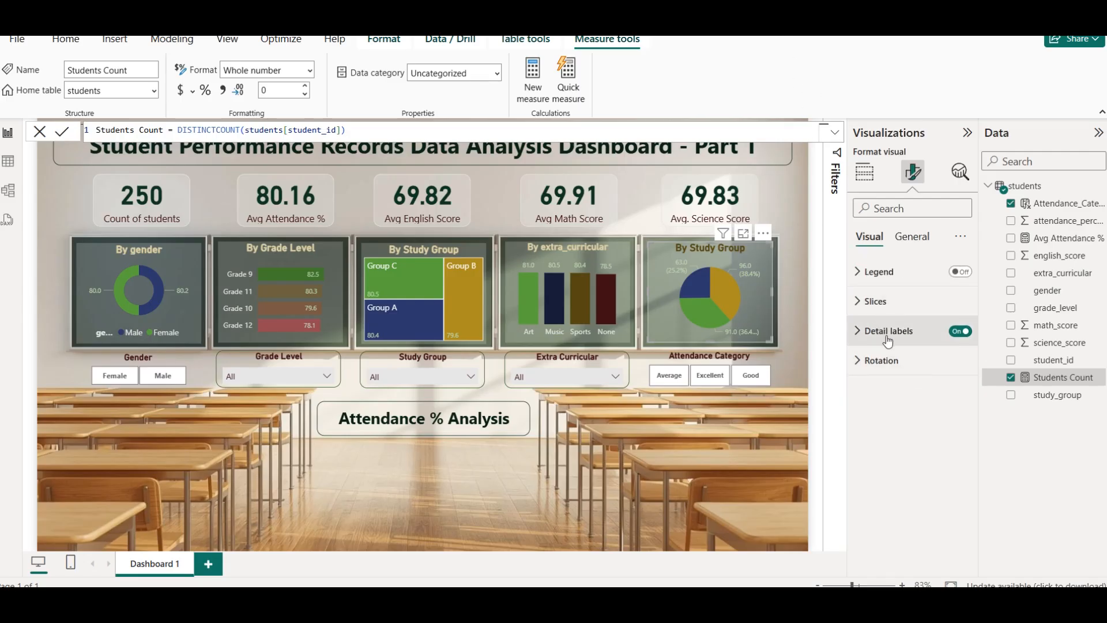
{"action": "left_click", "coordinate": [888, 333]}
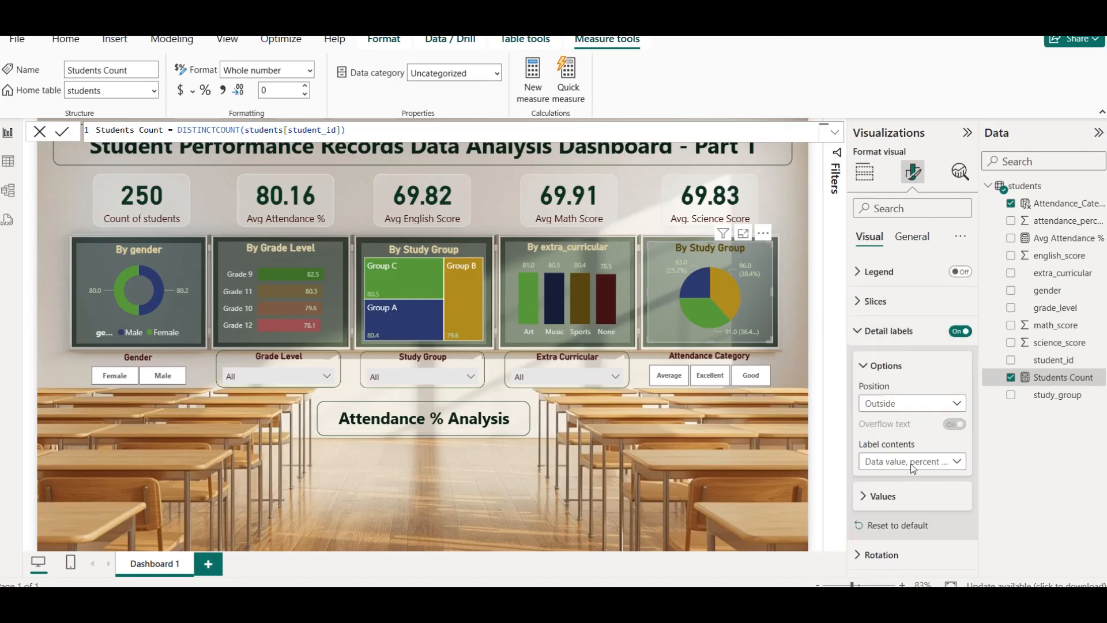
{"action": "left_click", "coordinate": [893, 506]}
{"action": "scroll", "coordinate": [891, 504], "scroll_direction": "down", "scroll_amount": 3}
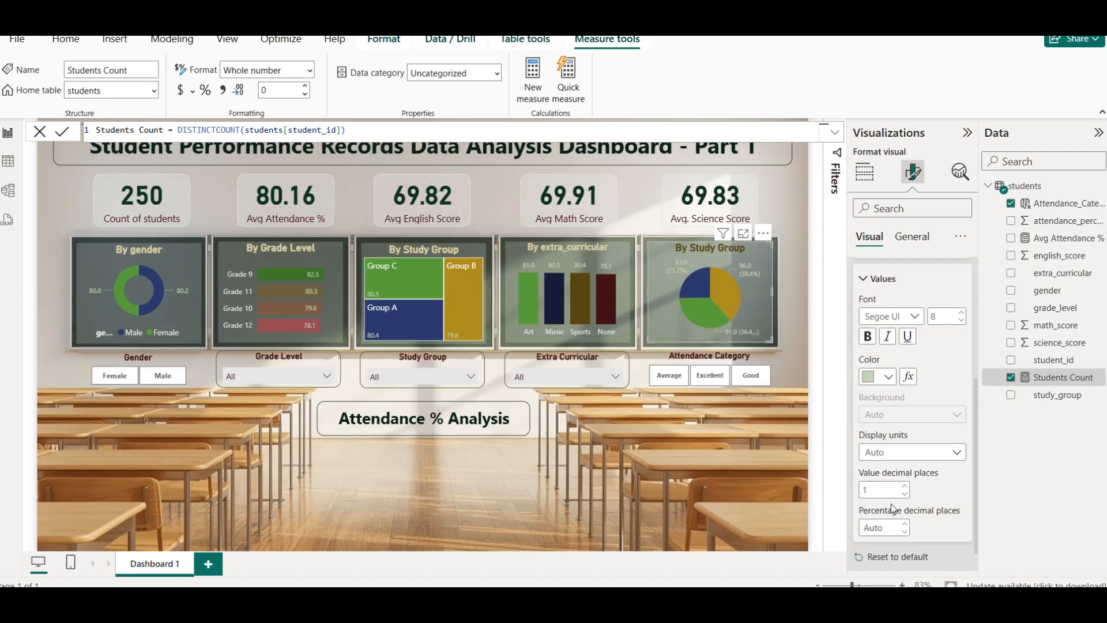
{"action": "left_click", "coordinate": [886, 381]}
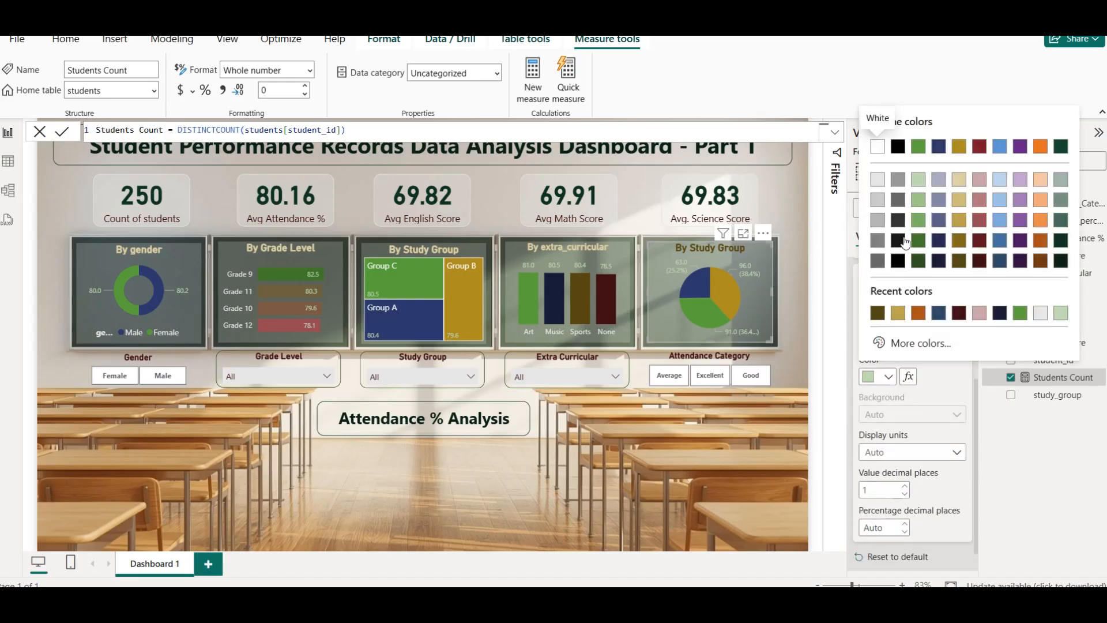
{"action": "left_click", "coordinate": [919, 246]}
{"action": "left_click", "coordinate": [879, 379]}
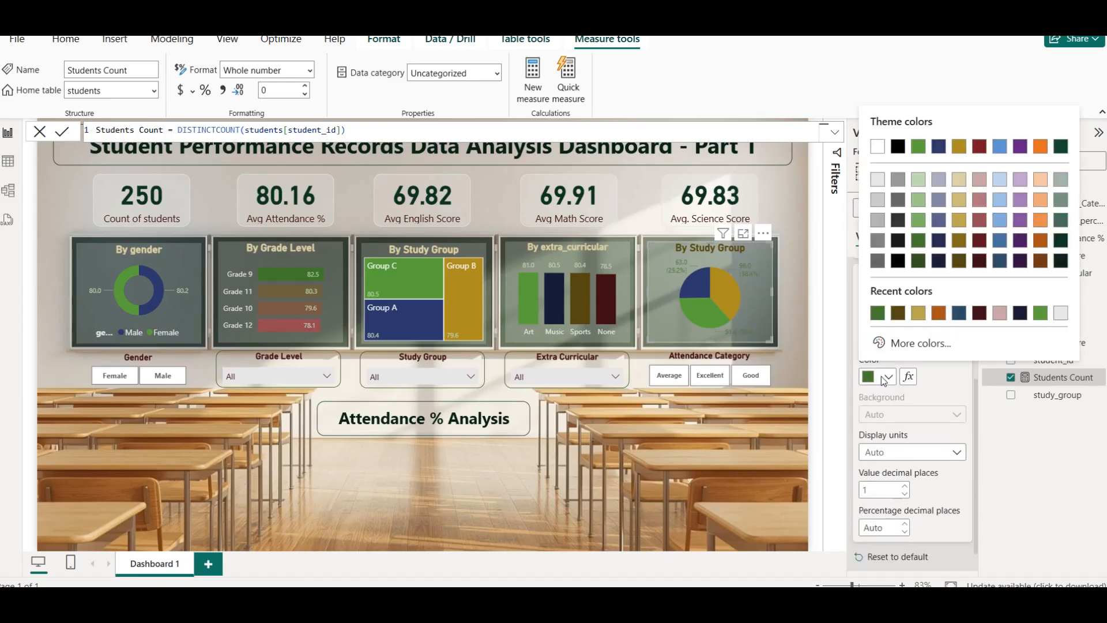
{"action": "left_click", "coordinate": [924, 190]}
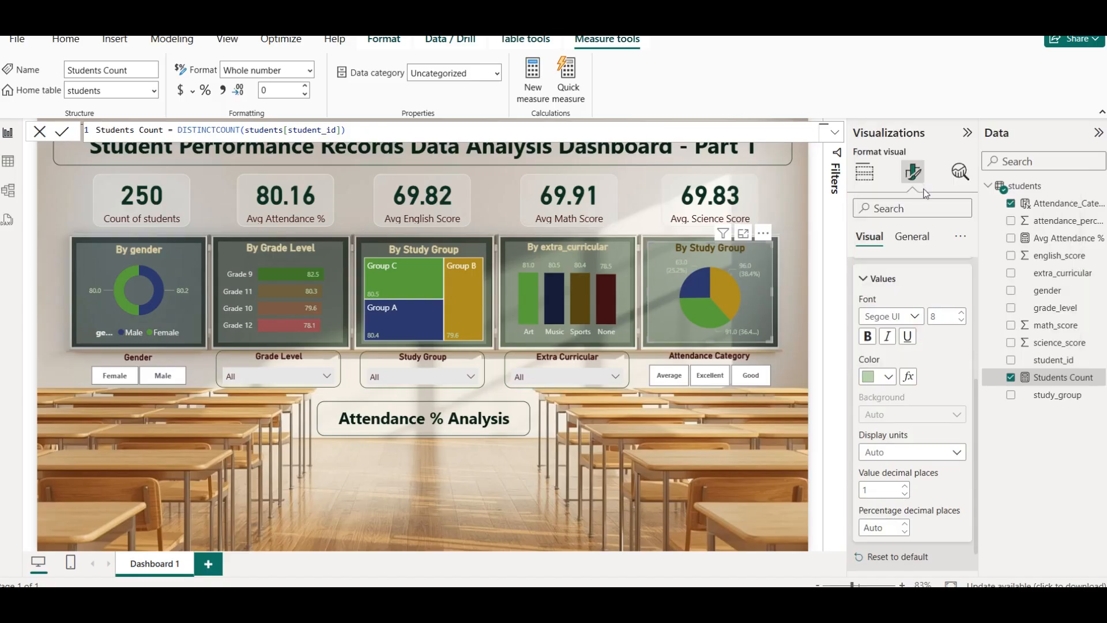
{"action": "left_click", "coordinate": [881, 377]}
{"action": "left_click", "coordinate": [874, 148]}
{"action": "left_click", "coordinate": [528, 452]}
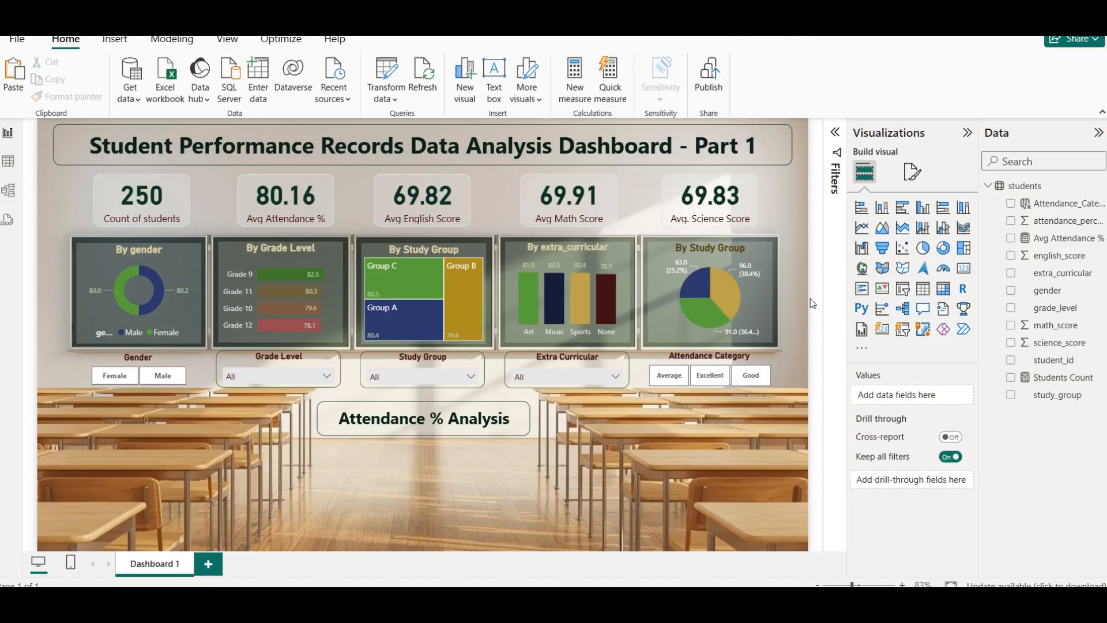
Rename the report page as Attendance % Dashboard 1.
{"action": "right_click", "coordinate": [139, 564]}
{"action": "left_click", "coordinate": [160, 563]}
{"action": "key", "text": "Home"}
{"action": "type", "text": "Attendance %"}
{"action": "key", "text": "Return"}
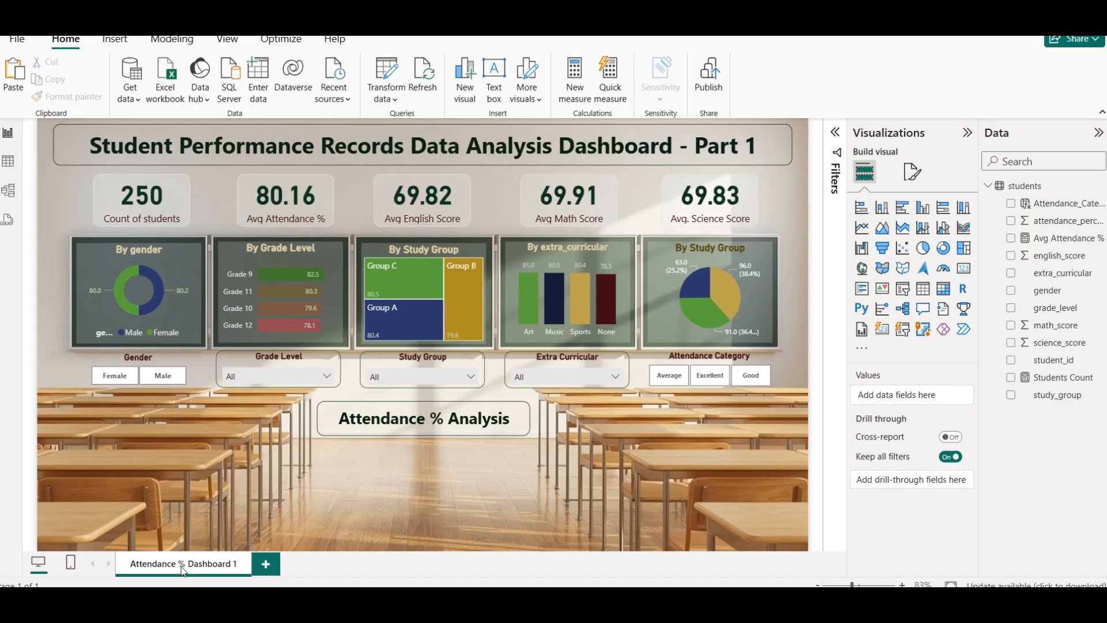
Duplicate the Attendance % Dashboard 1 page and change the copy's lower heading to English Score Analysis.
{"action": "right_click", "coordinate": [226, 569]}
{"action": "left_click", "coordinate": [266, 543]}
{"action": "left_click", "coordinate": [432, 427]}
{"action": "double_click", "coordinate": [390, 420]}
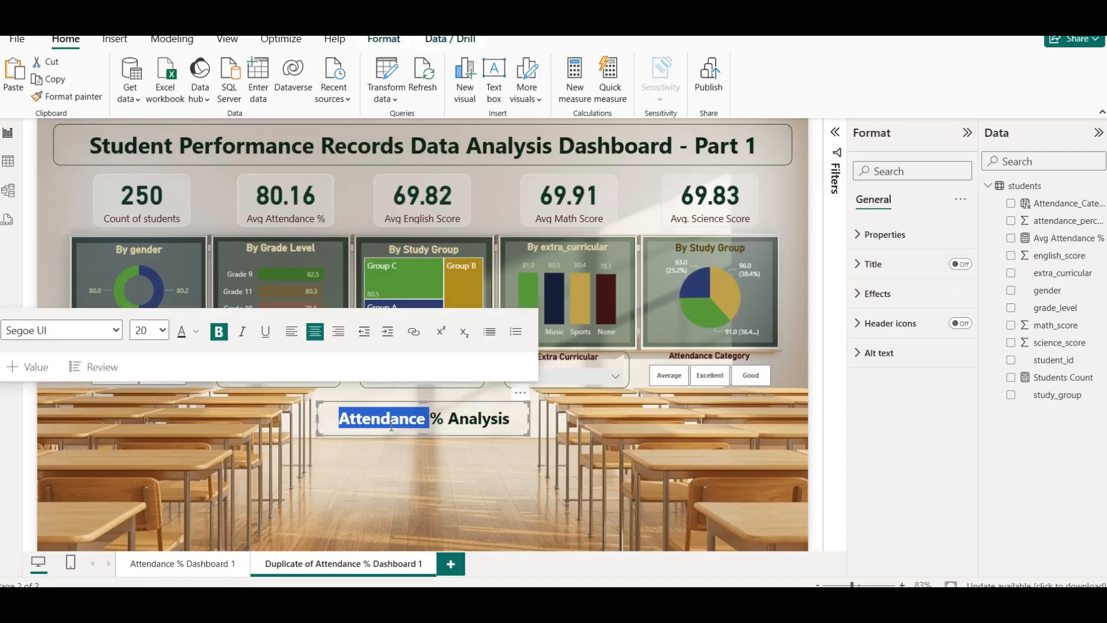
{"action": "type", "text": "English Sc"}
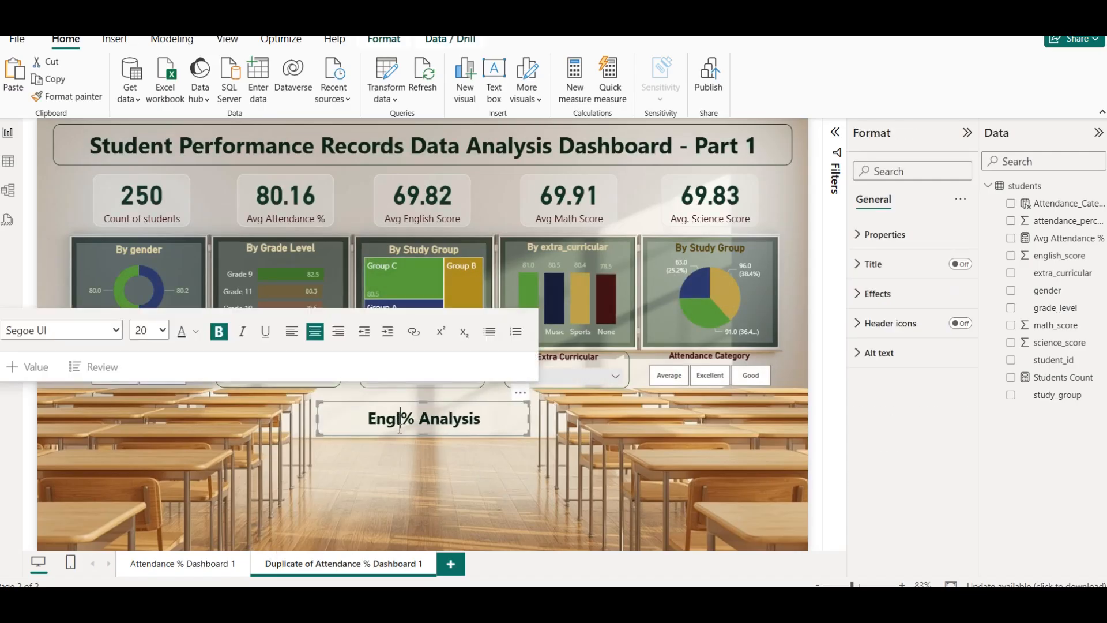
{"action": "type", "text": "ore"}
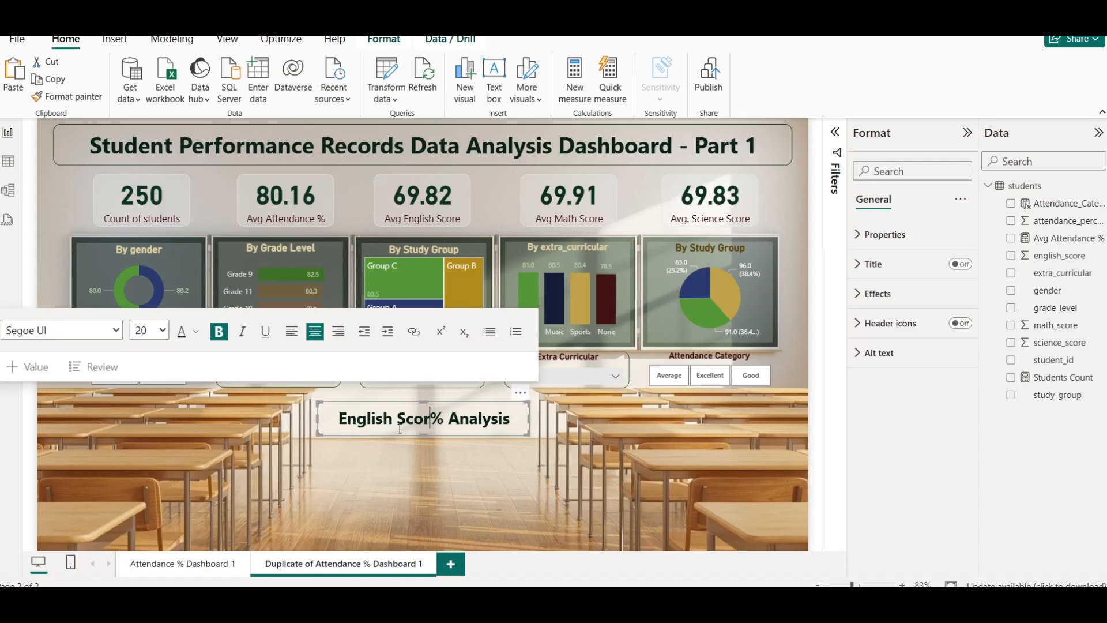
{"action": "key", "text": "shift+Right"}
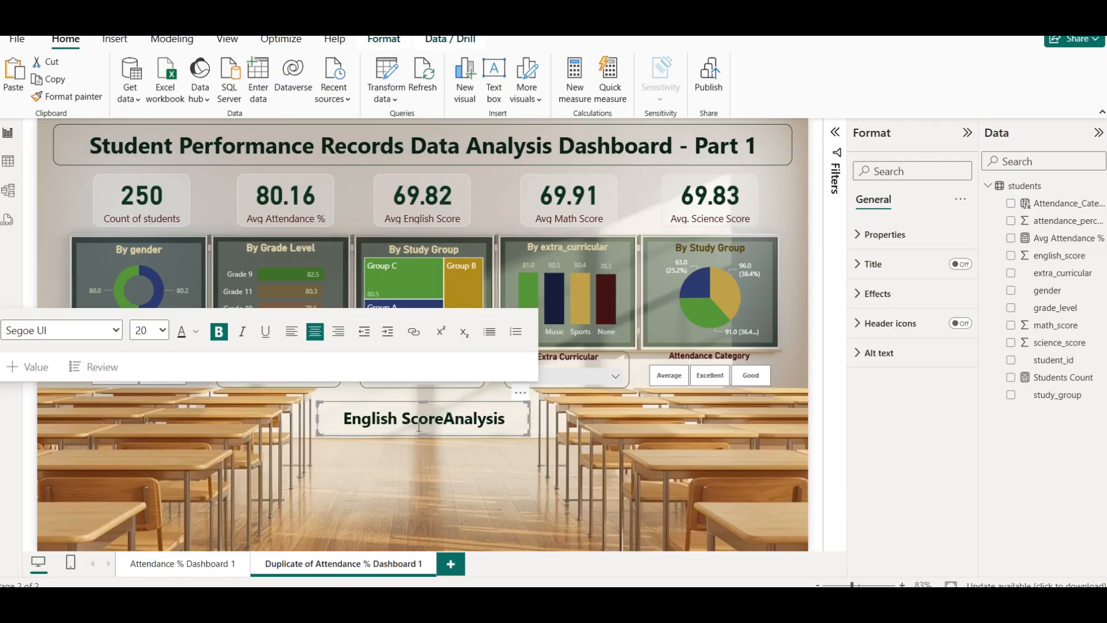
Rename the duplicated page as English Score Analysis, reusing the text of its lower heading.
{"action": "key", "text": "ctrl+a"}
{"action": "key", "text": "ctrl+c"}
{"action": "right_click", "coordinate": [354, 563]}
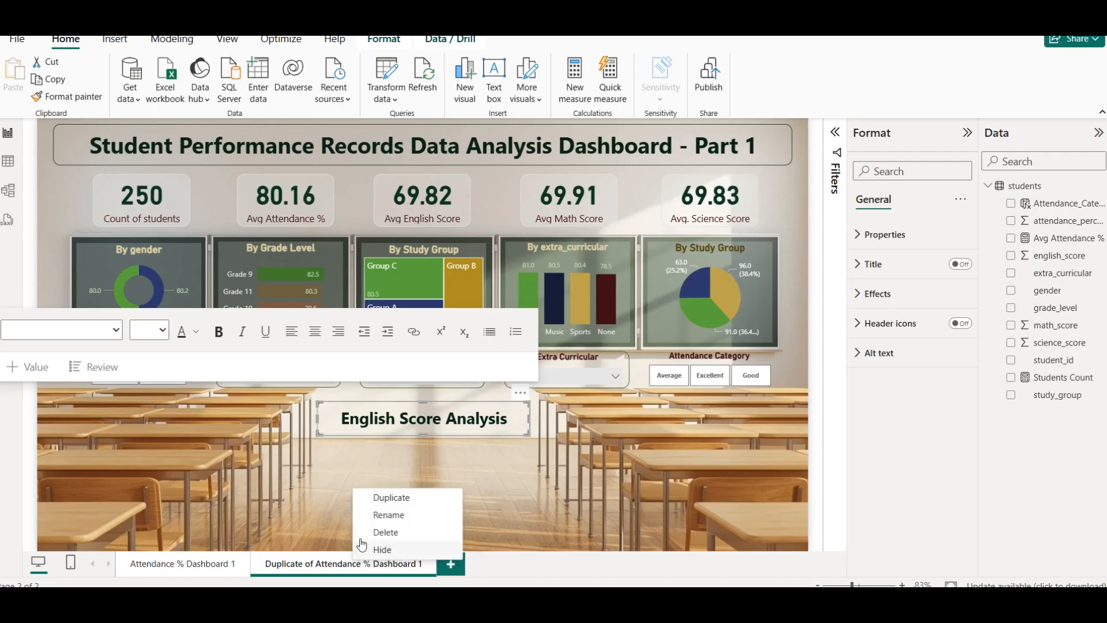
{"action": "left_click", "coordinate": [388, 514]}
{"action": "key", "text": "ctrl+v"}
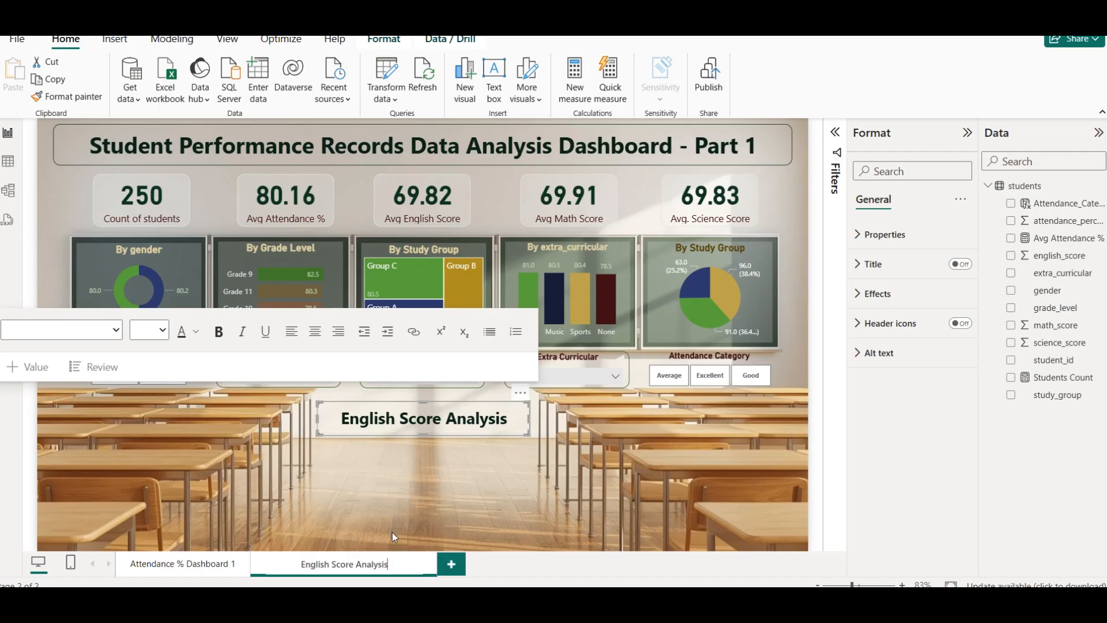
{"action": "left_click", "coordinate": [423, 525]}
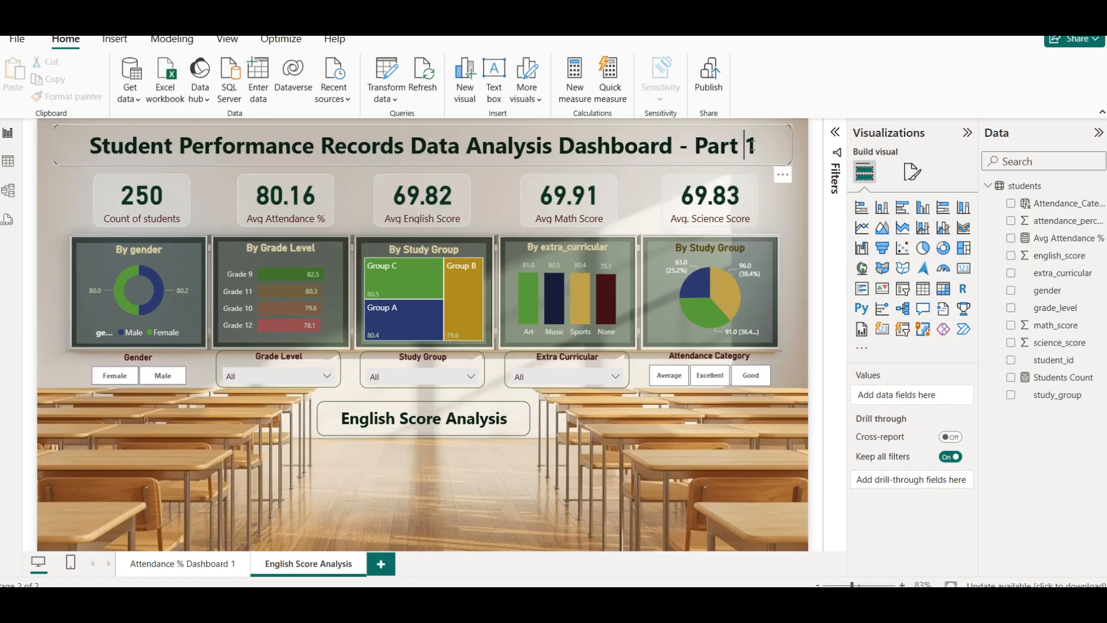
Change the main title's ending on the English Score Analysis page to Part 2.
{"action": "left_click_drag", "start_coordinate": [744, 145], "coordinate": [757, 146]}
{"action": "type", "text": "2"}
{"action": "left_click", "coordinate": [390, 480]}
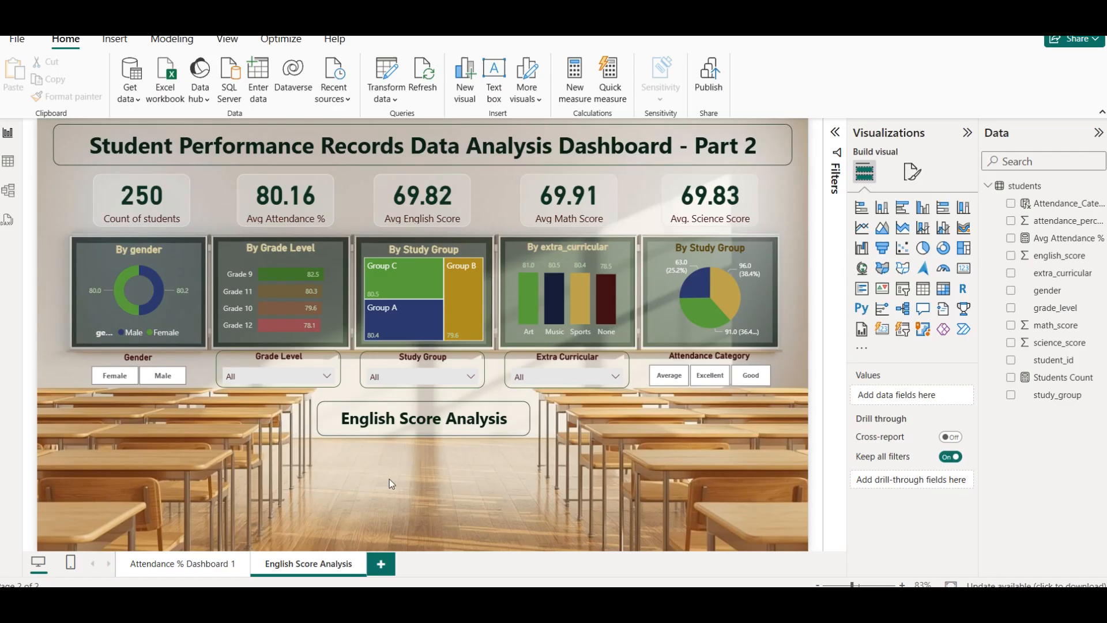
{"action": "left_click", "coordinate": [212, 560]}
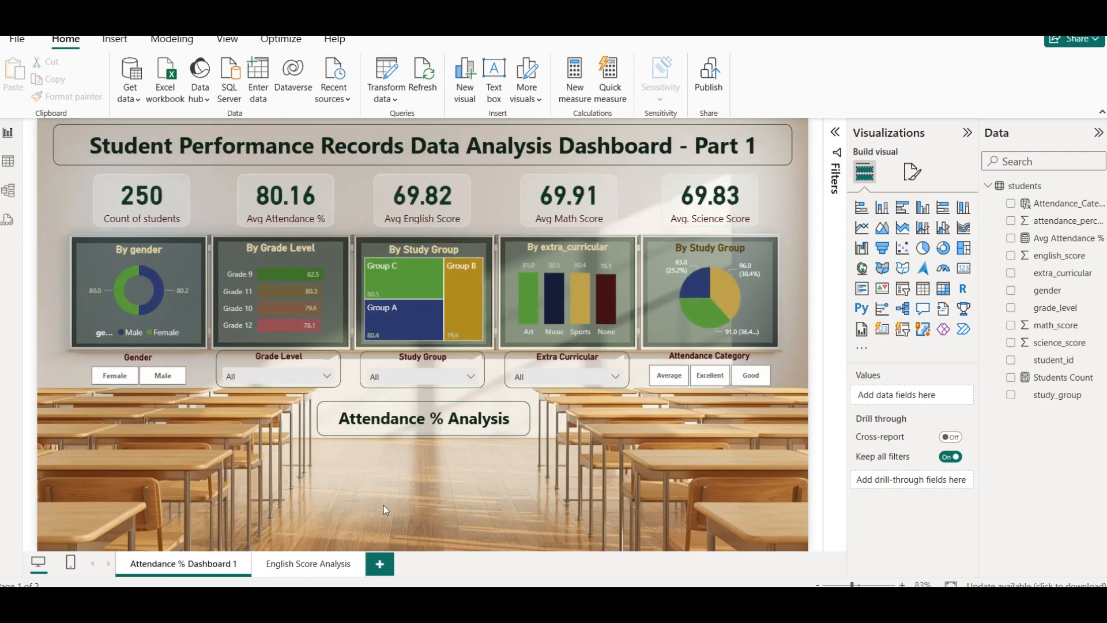
{"action": "left_click", "coordinate": [285, 566]}
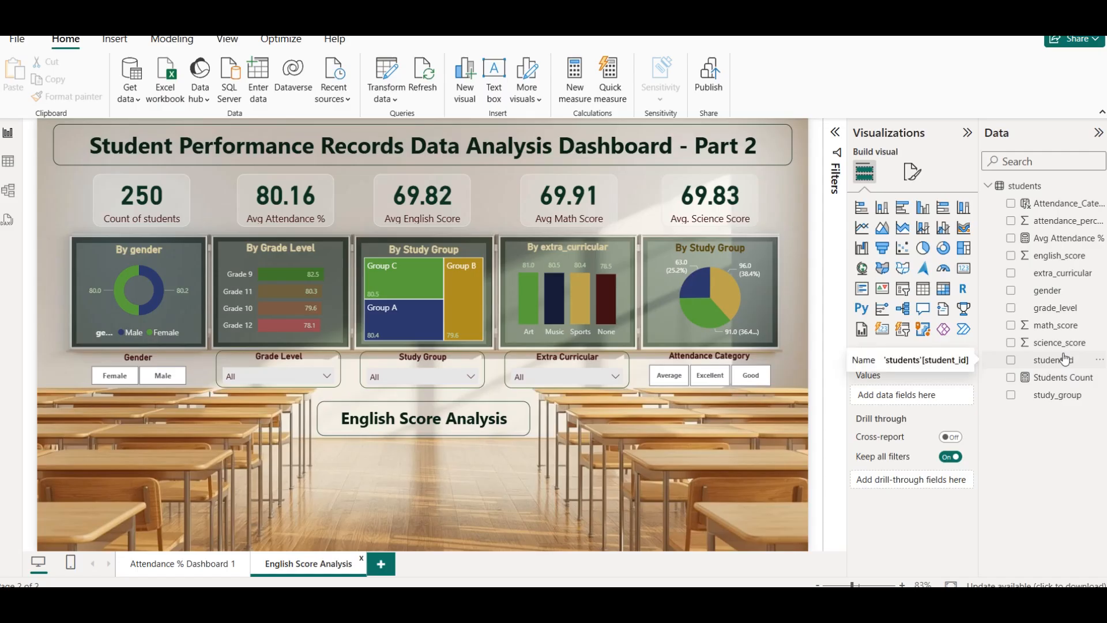
On the Attendance % Dashboard 1 page, start inserting an image and browse to the assets folder.
{"action": "left_click", "coordinate": [228, 564]}
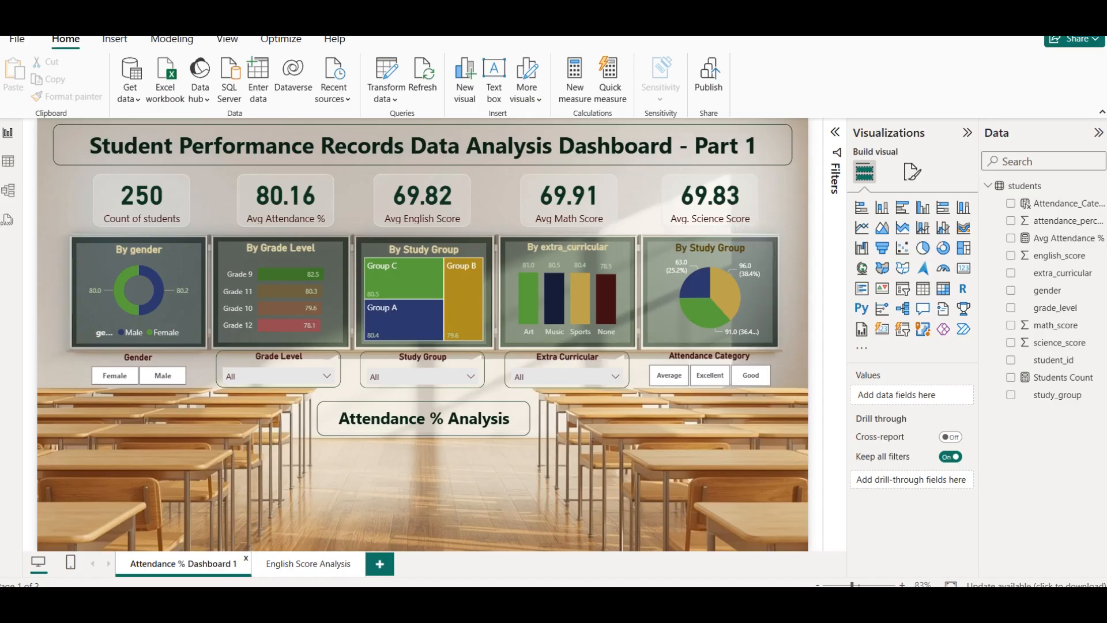
{"action": "left_click", "coordinate": [371, 487]}
{"action": "scroll", "coordinate": [650, 342], "scroll_direction": "up", "scroll_amount": 5}
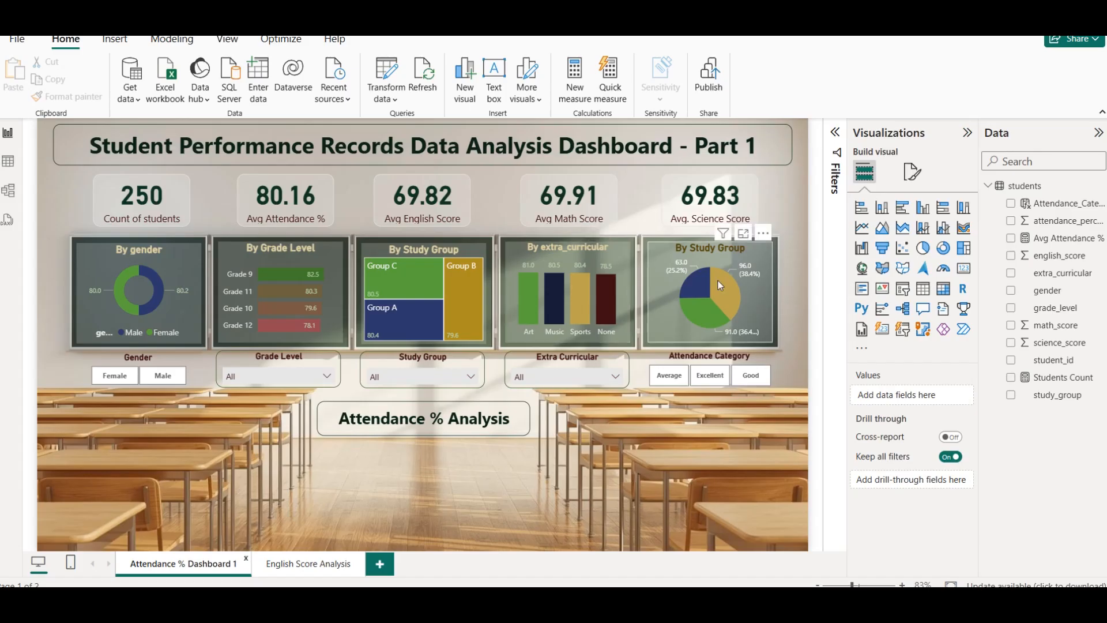
{"action": "mouse_move", "coordinate": [682, 270]}
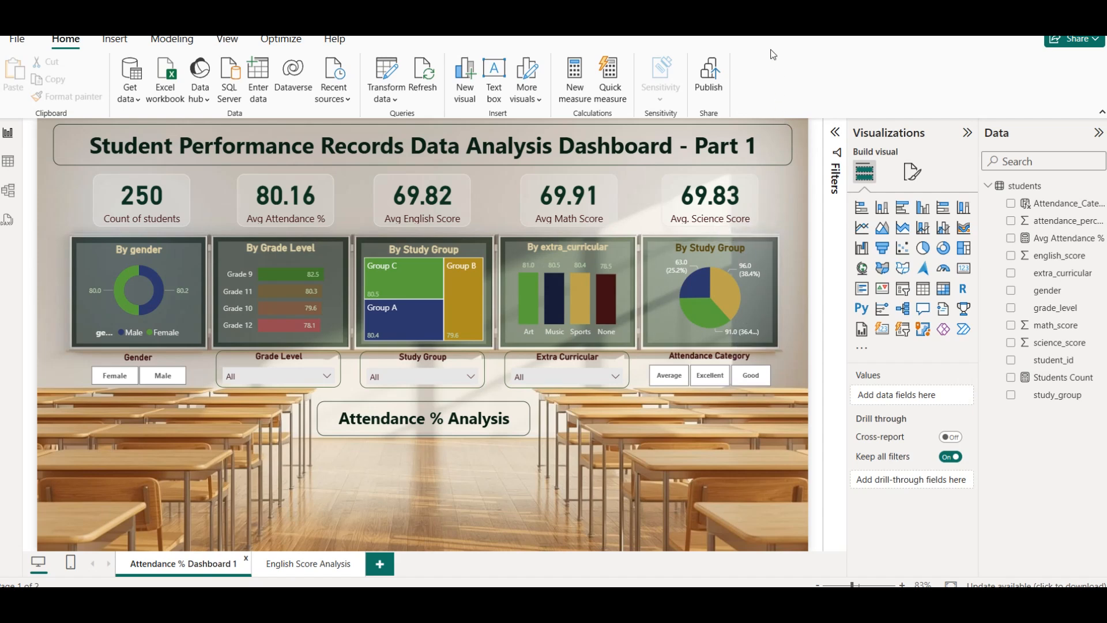
{"action": "left_click", "coordinate": [115, 38]}
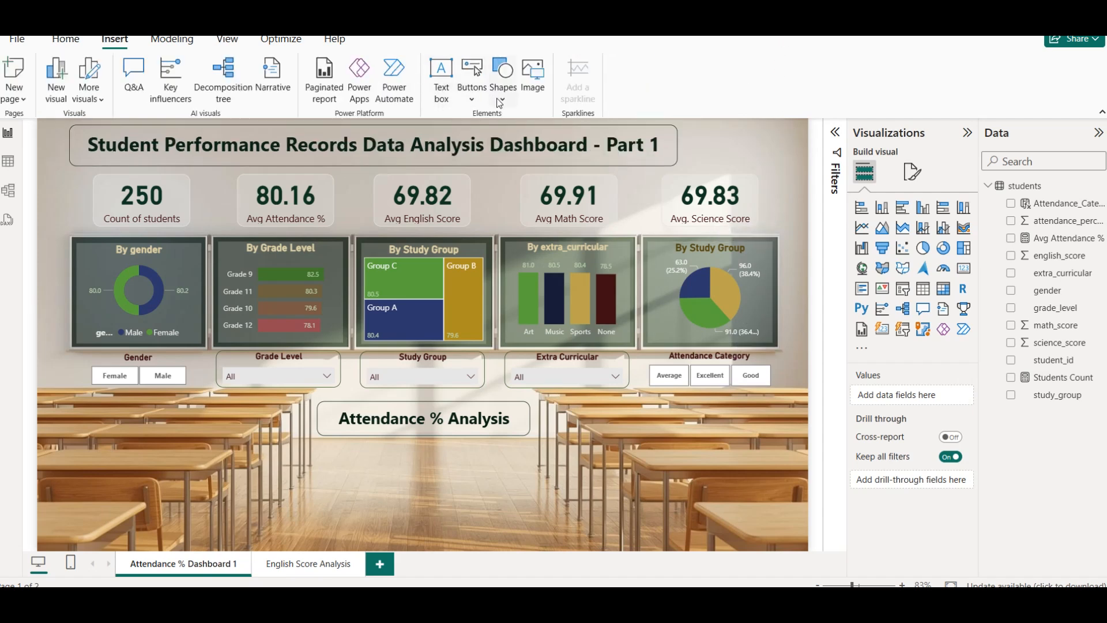
{"action": "left_click", "coordinate": [525, 91]}
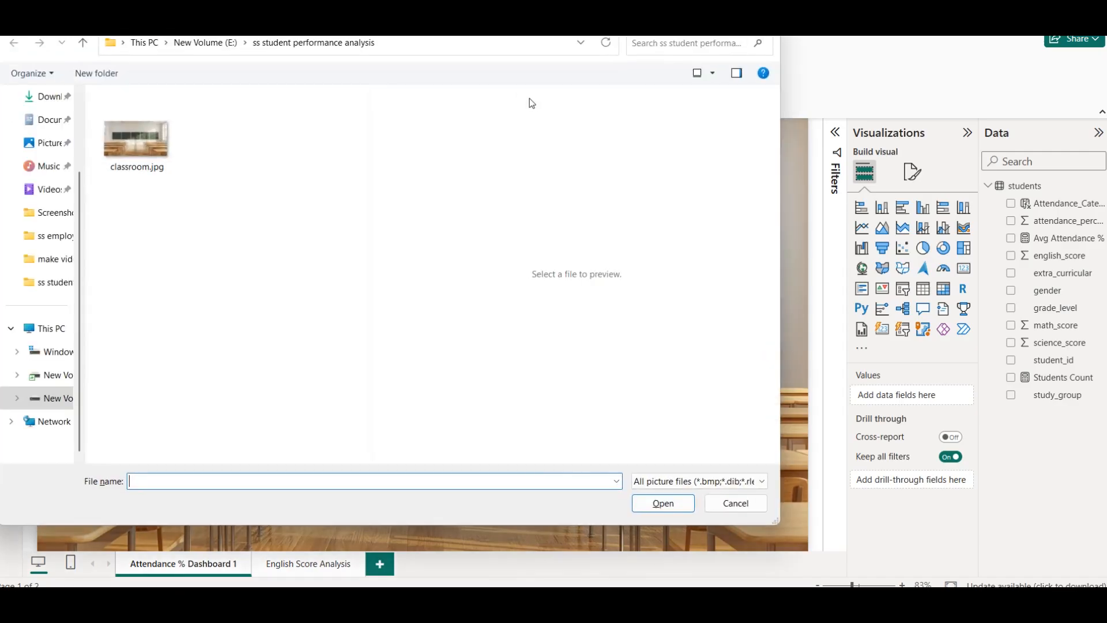
{"action": "left_click", "coordinate": [218, 49]}
{"action": "left_click", "coordinate": [218, 483]}
{"action": "type", "text": "assets"}
{"action": "key", "text": "Return"}
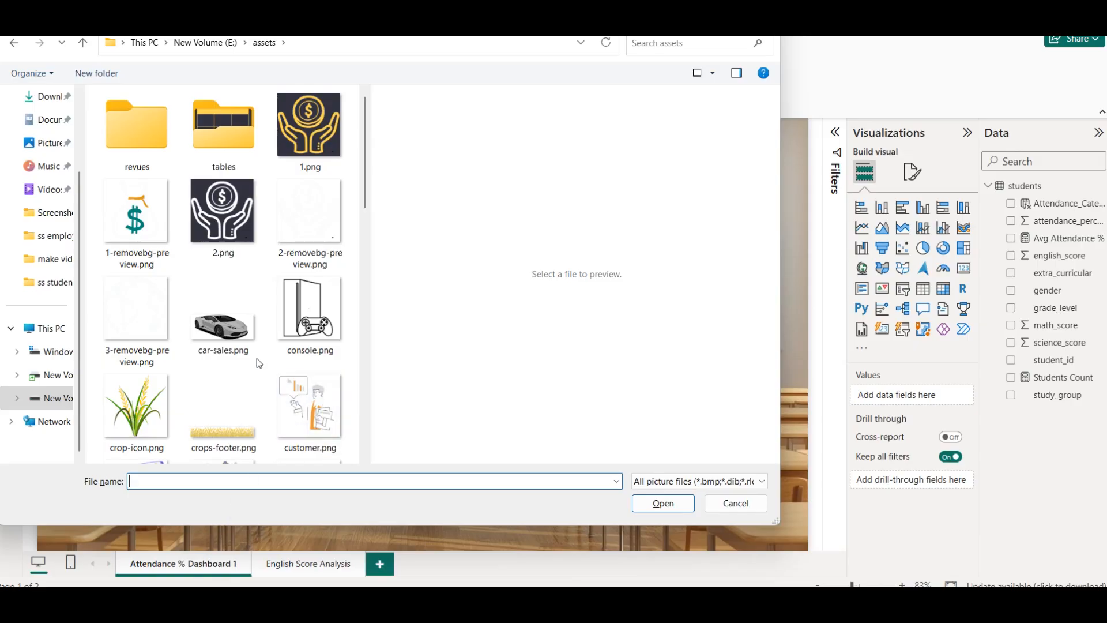
Insert ss-logo-removebg-preview.png, shrink it and place it in the space to the right of the dashboard title.
{"action": "scroll", "coordinate": [274, 390], "scroll_direction": "down", "scroll_amount": 10}
{"action": "left_click", "coordinate": [144, 411]}
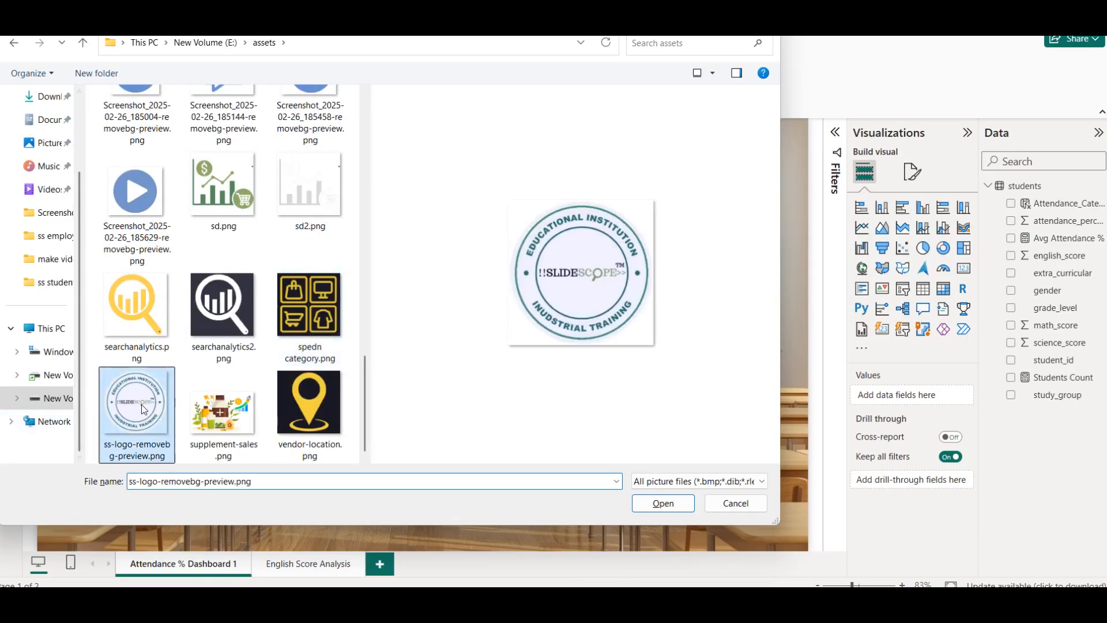
{"action": "double_click", "coordinate": [144, 407]}
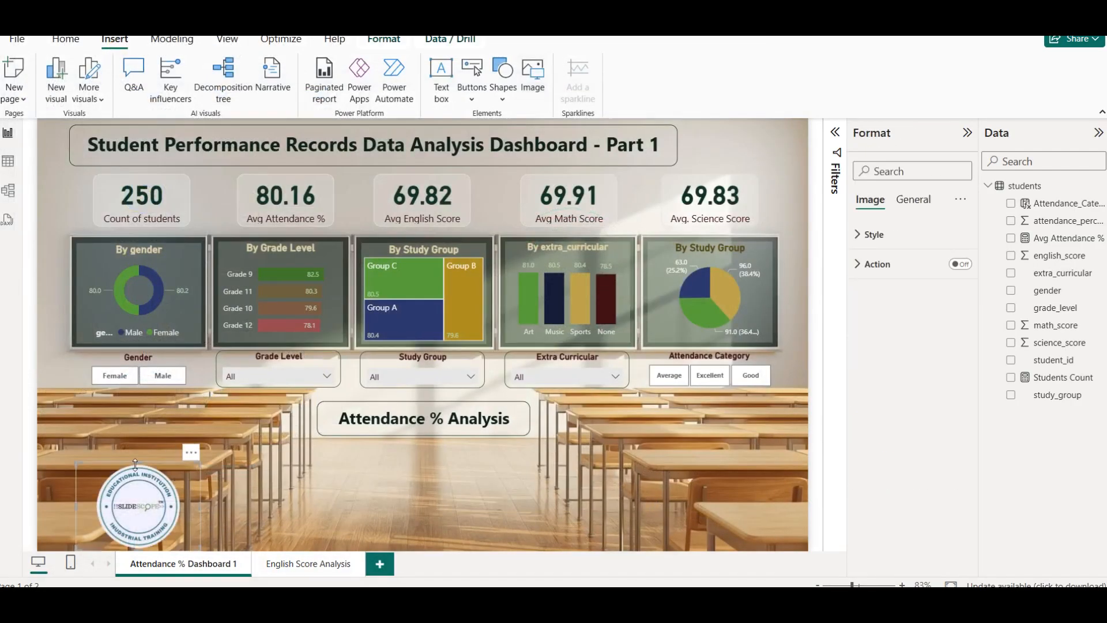
{"action": "left_click_drag", "start_coordinate": [93, 477], "coordinate": [321, 237]}
{"action": "left_click_drag", "start_coordinate": [416, 335], "coordinate": [687, 213]}
{"action": "left_click_drag", "start_coordinate": [560, 290], "coordinate": [736, 145]}
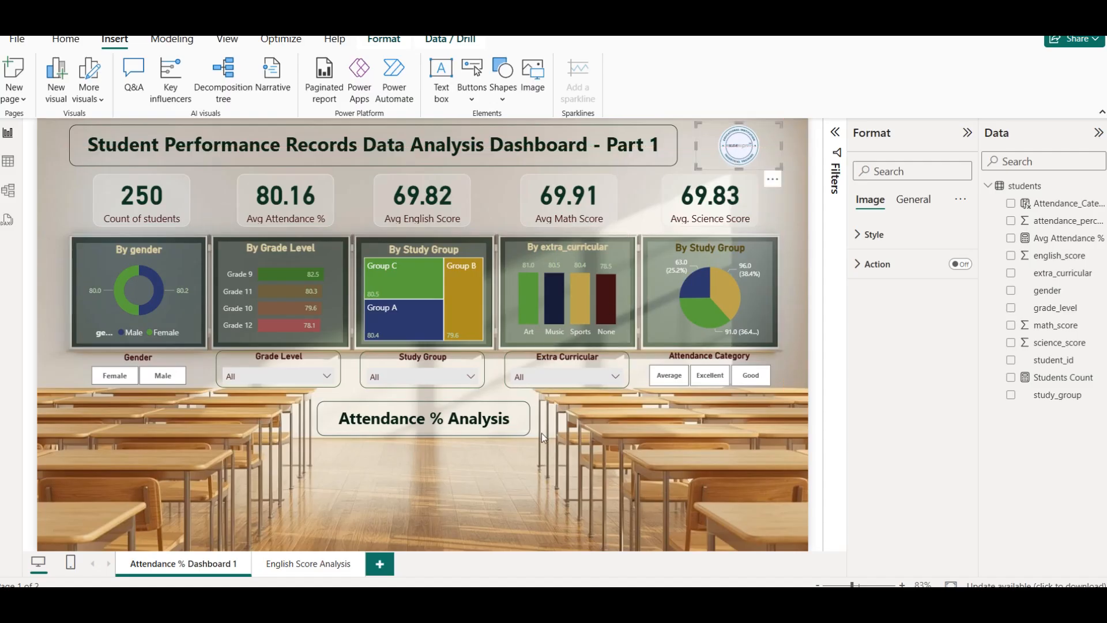
{"action": "left_click", "coordinate": [495, 463]}
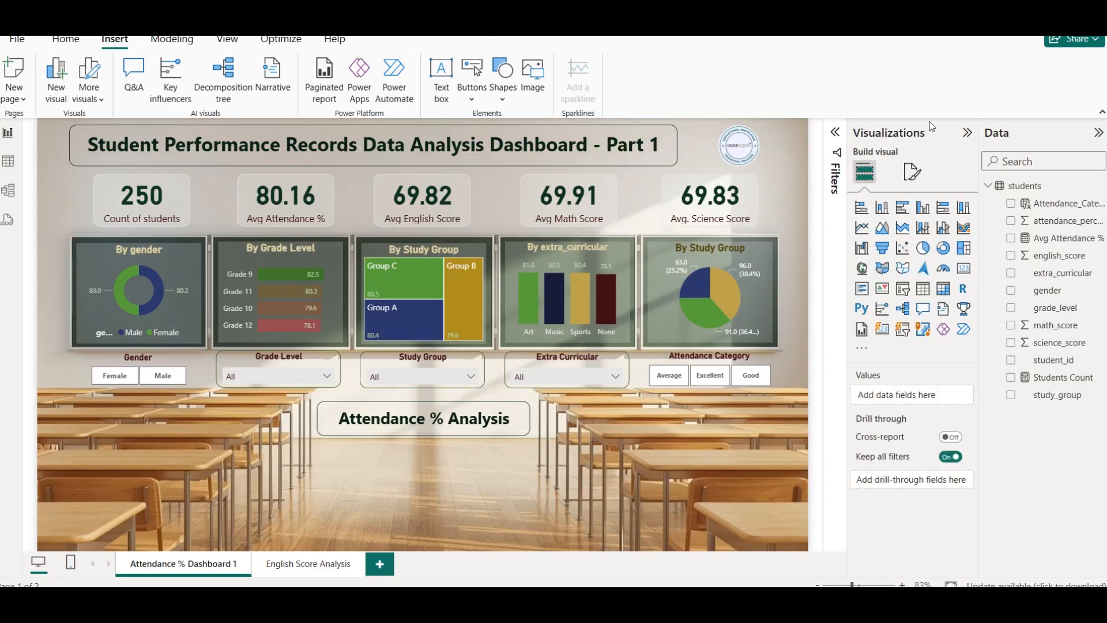
Widen the dashboard title box slightly toward the logo and nudge the logo down to line up with the title.
{"action": "left_click", "coordinate": [677, 147]}
{"action": "left_click_drag", "start_coordinate": [677, 147], "coordinate": [746, 156]}
{"action": "left_click", "coordinate": [739, 148]}
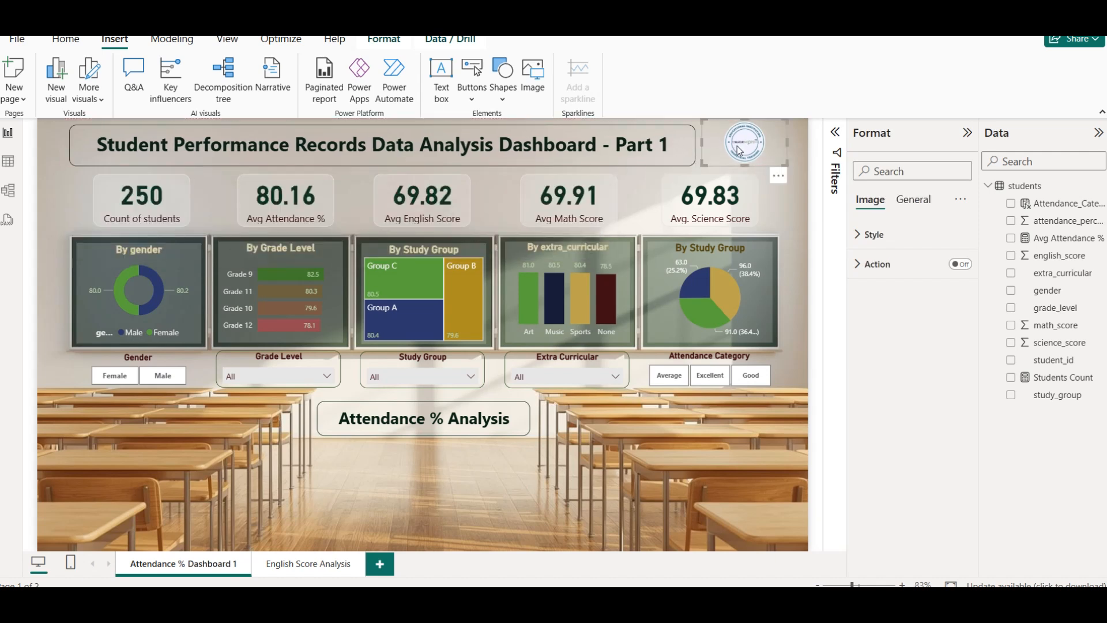
{"action": "key", "text": "Down"}
{"action": "key", "text": "Down"}
{"action": "key", "text": "Down"}
{"action": "key", "text": "Down"}
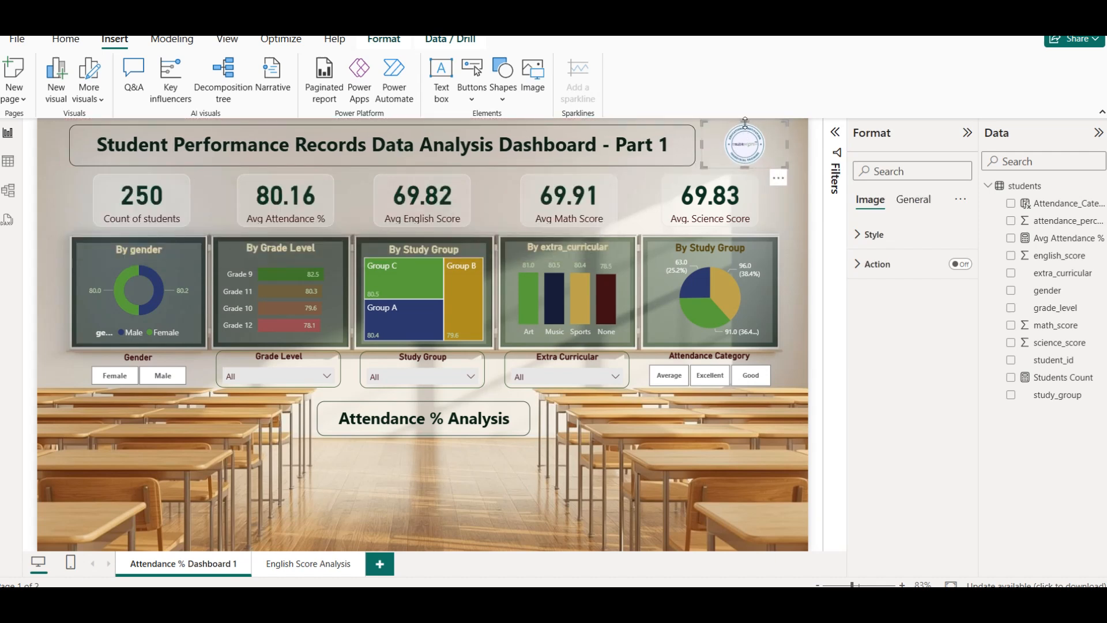
{"action": "left_click", "coordinate": [780, 217]}
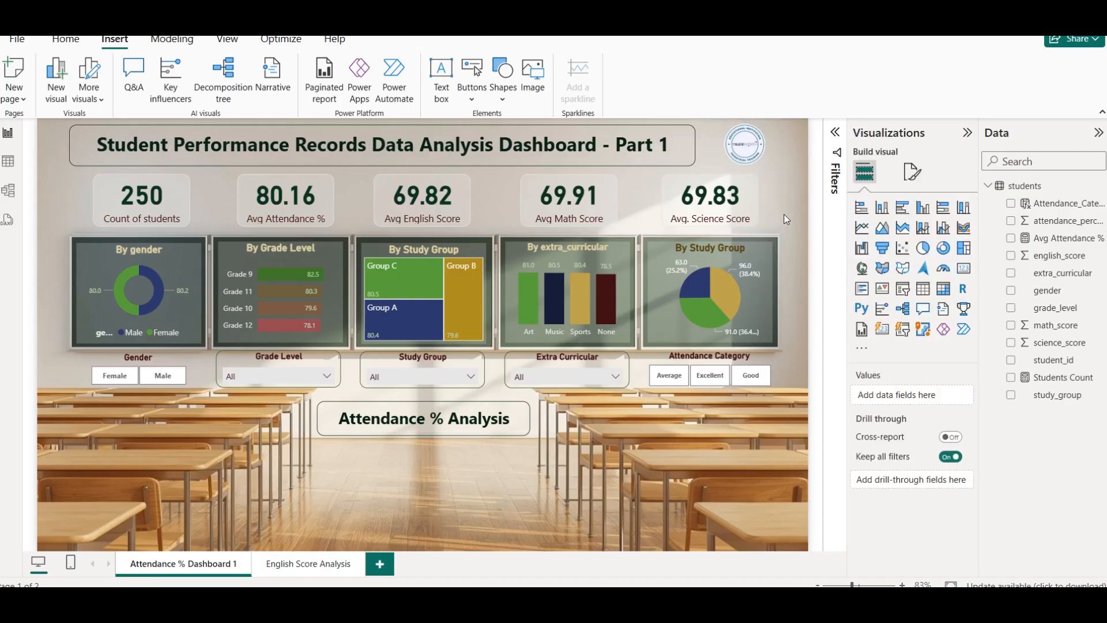